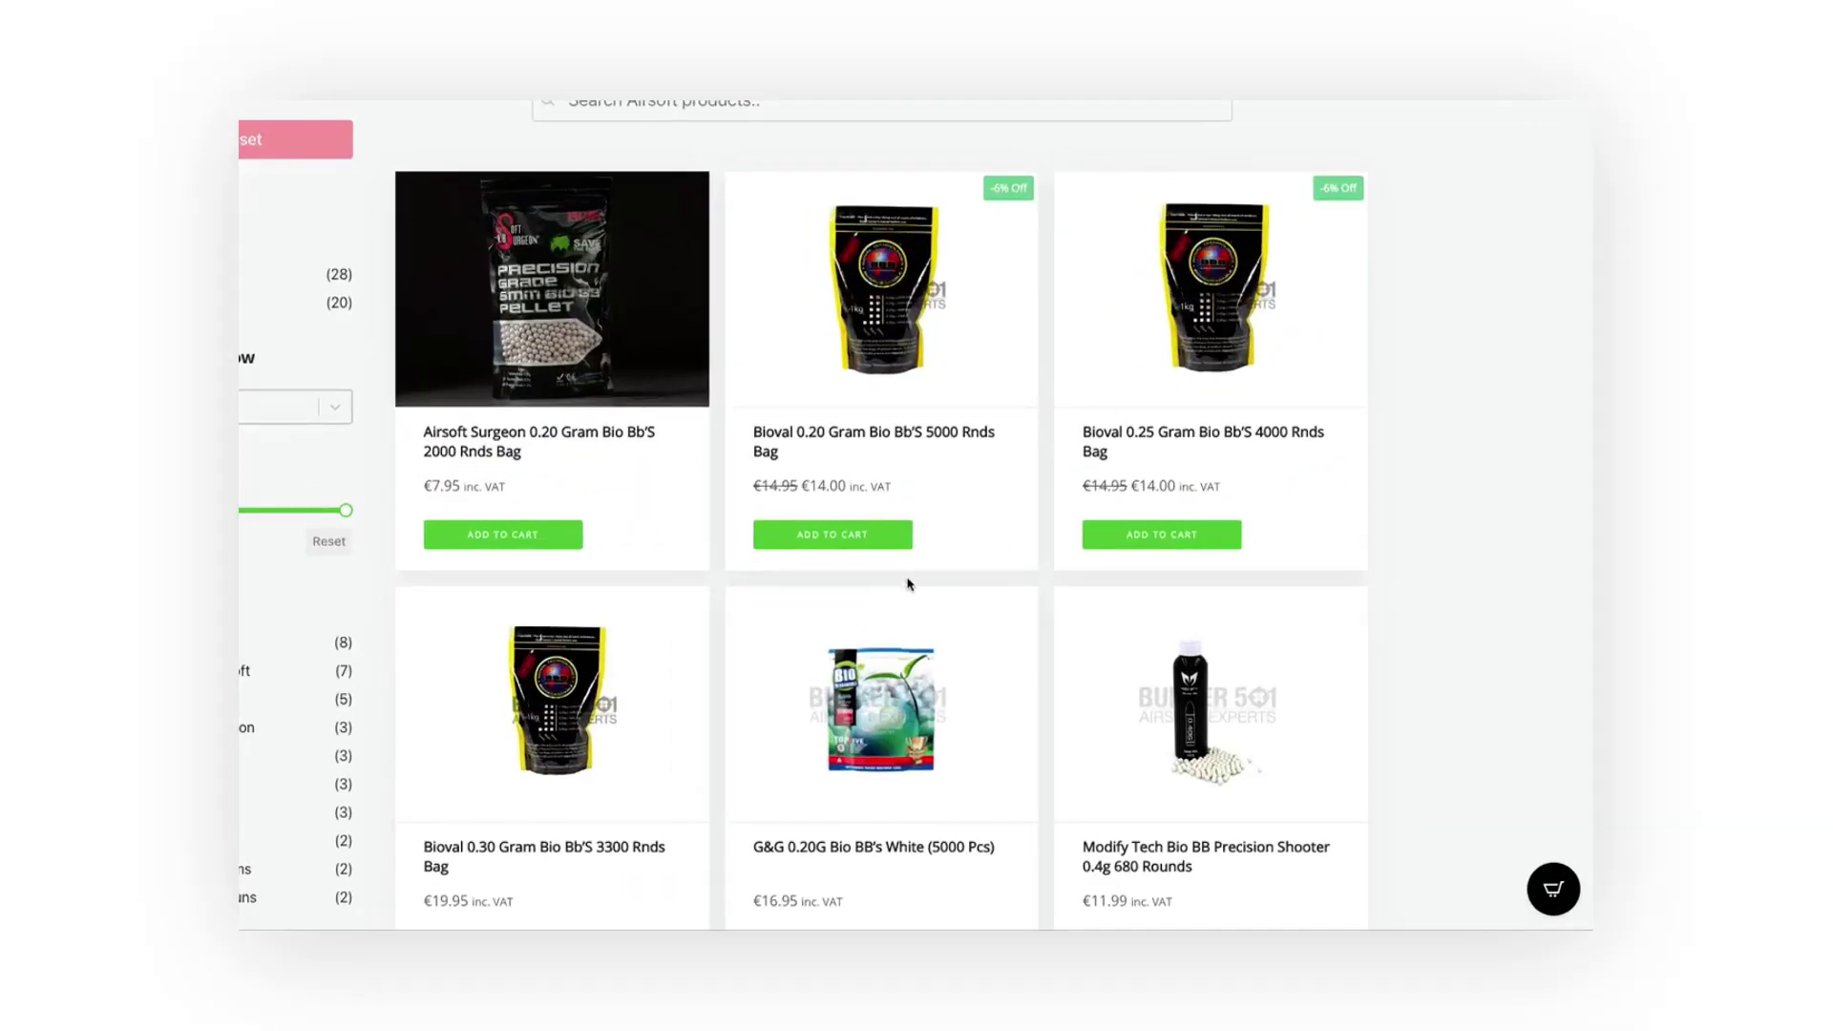
Step: Add the second demo product to the cart, then browse CartPops Features down to the FAQ
click(880, 536)
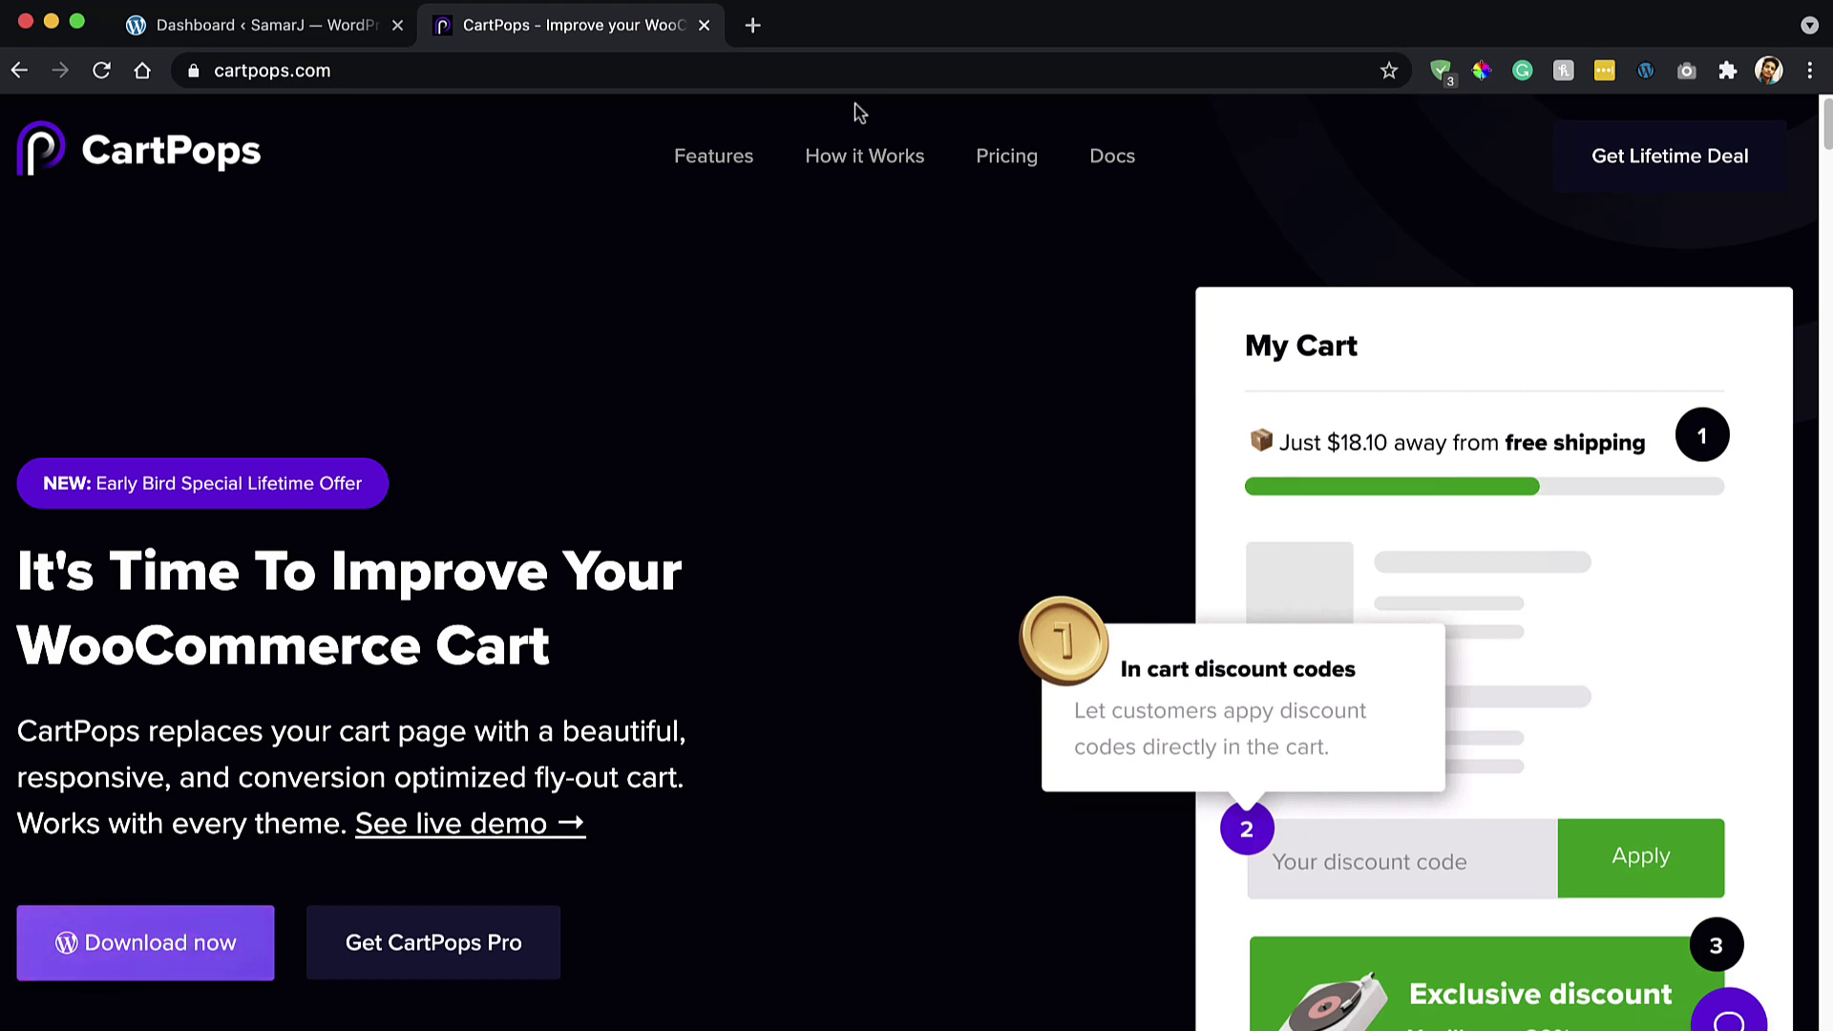
click(704, 175)
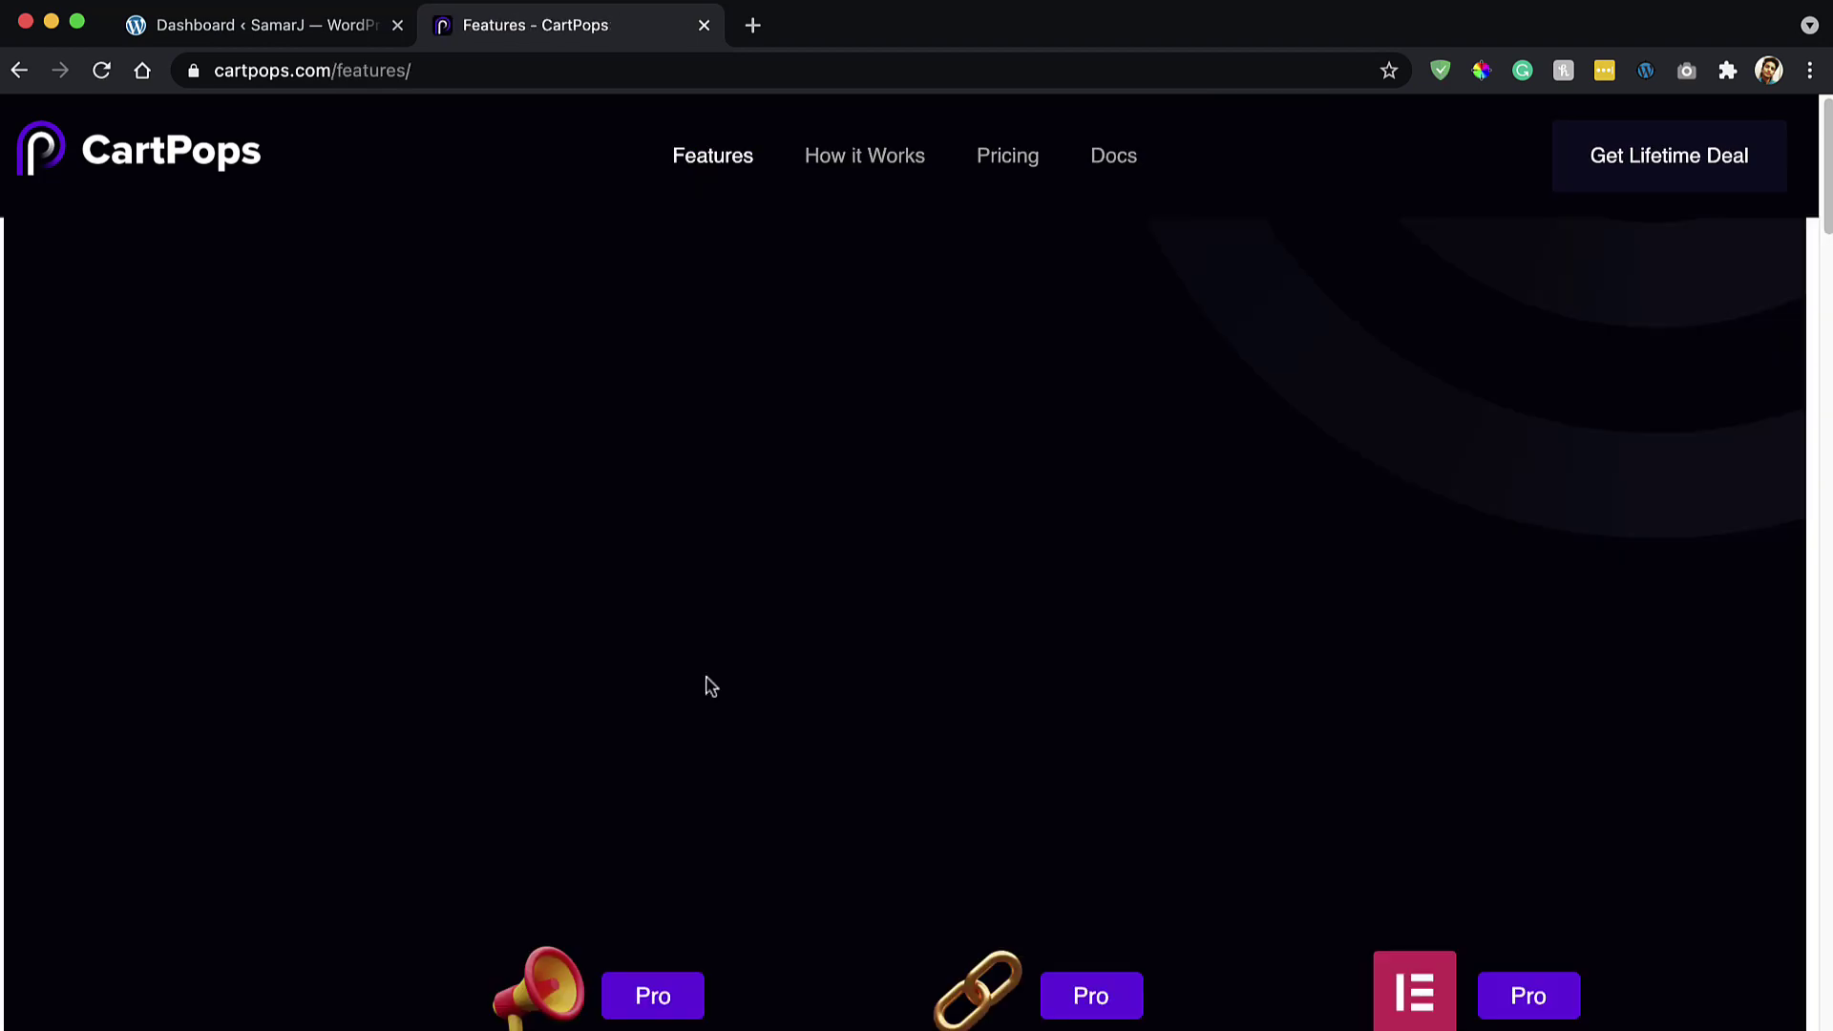
scroll(794, 483, down, 20)
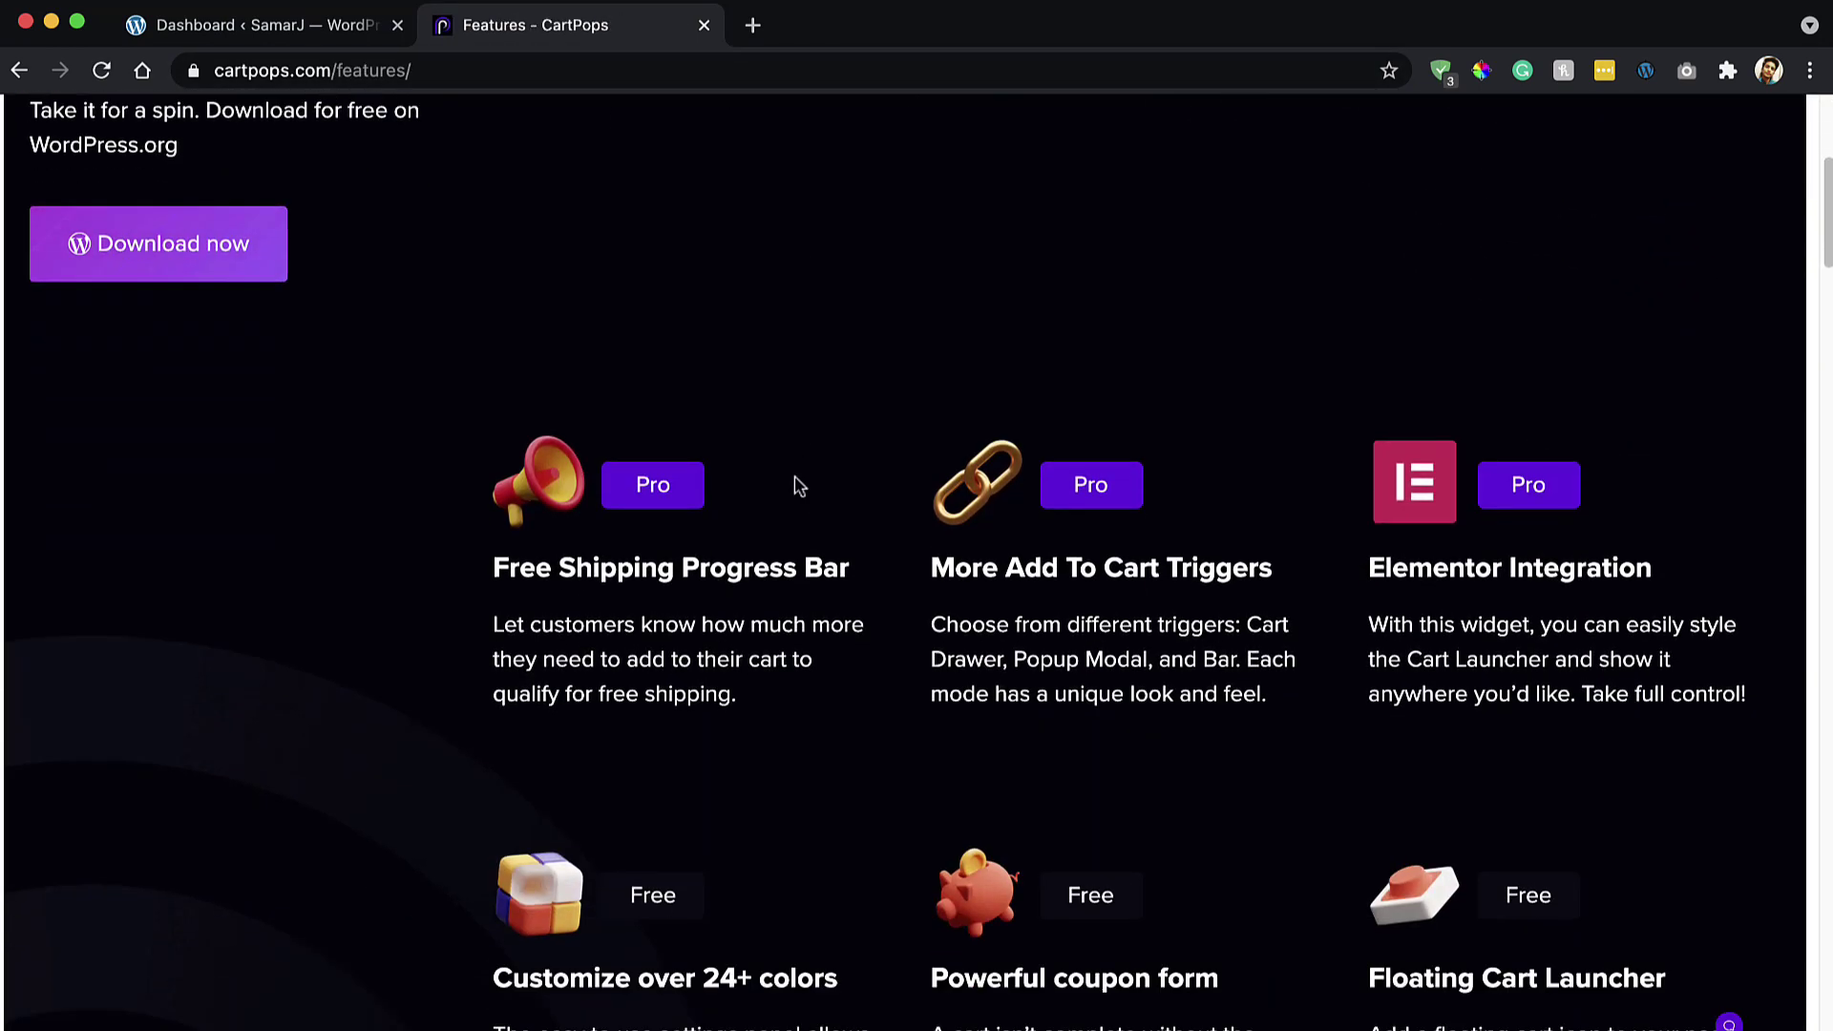
scroll(802, 463, down, 20)
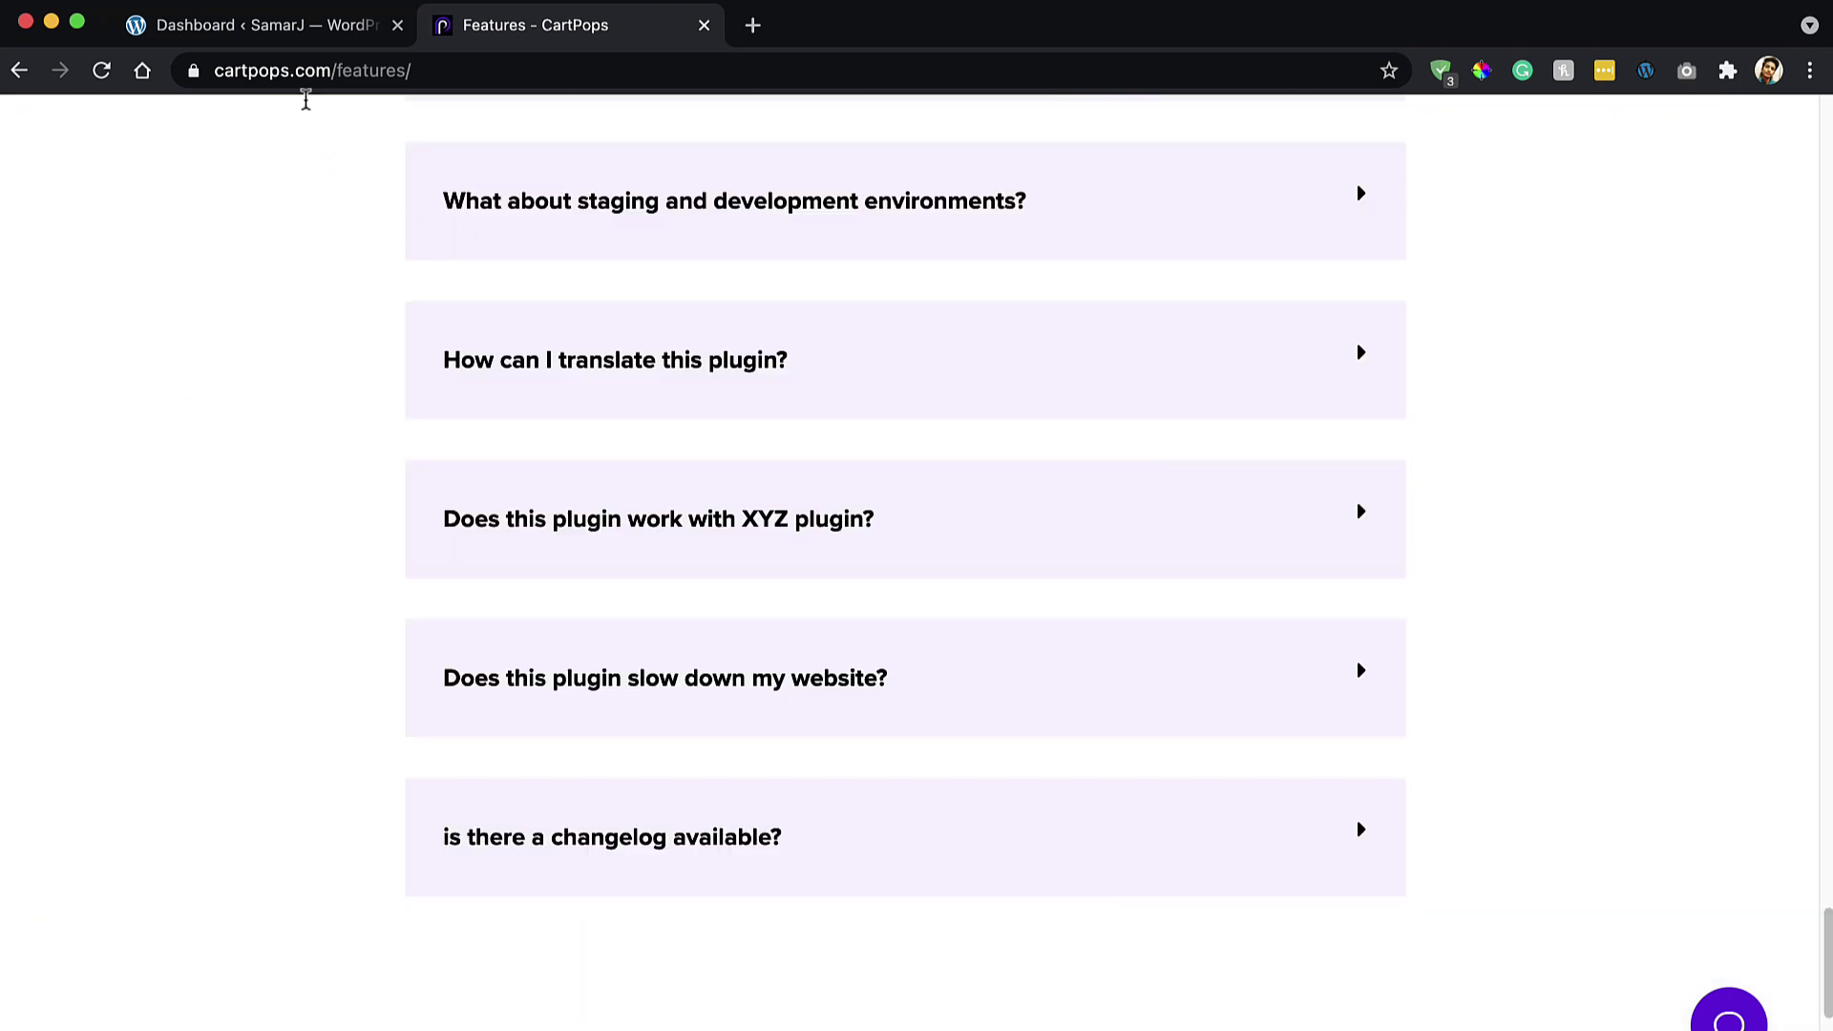
click(275, 28)
mouse_move(66, 835)
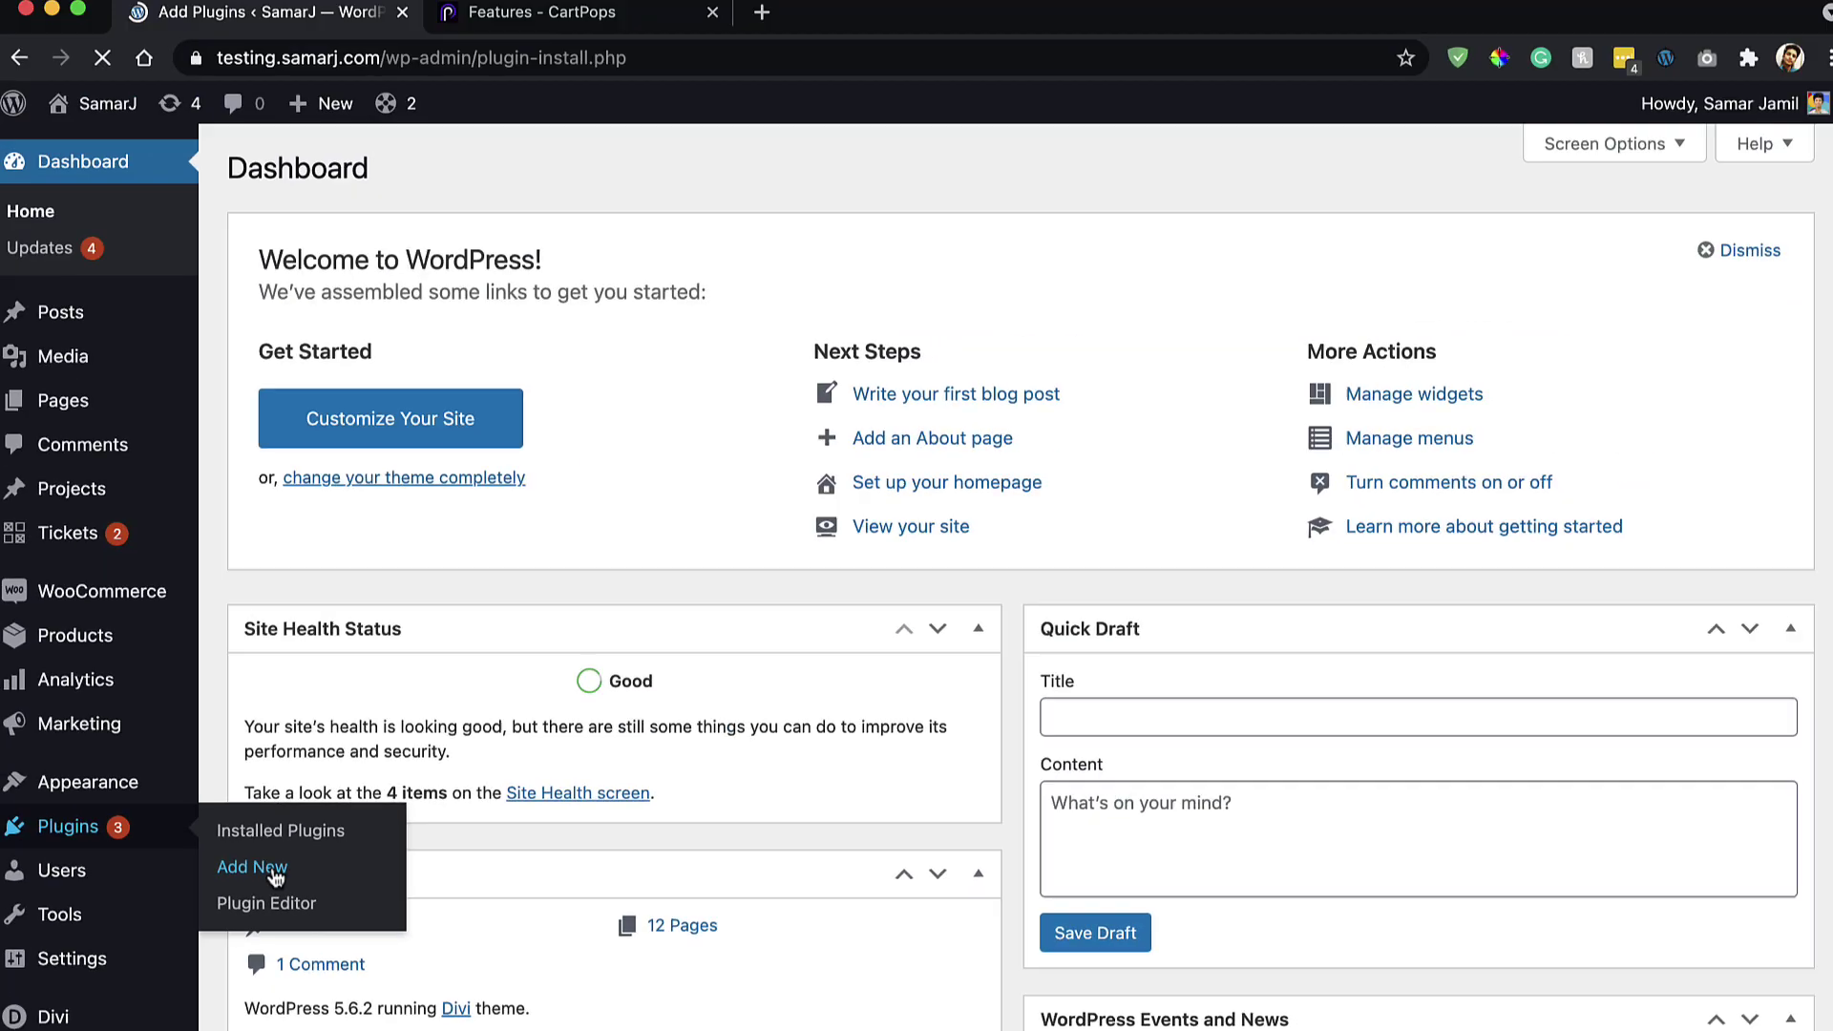
Step: Search Add New plugins for 'cartpops', then install and activate the CartPops plugin
click(403, 755)
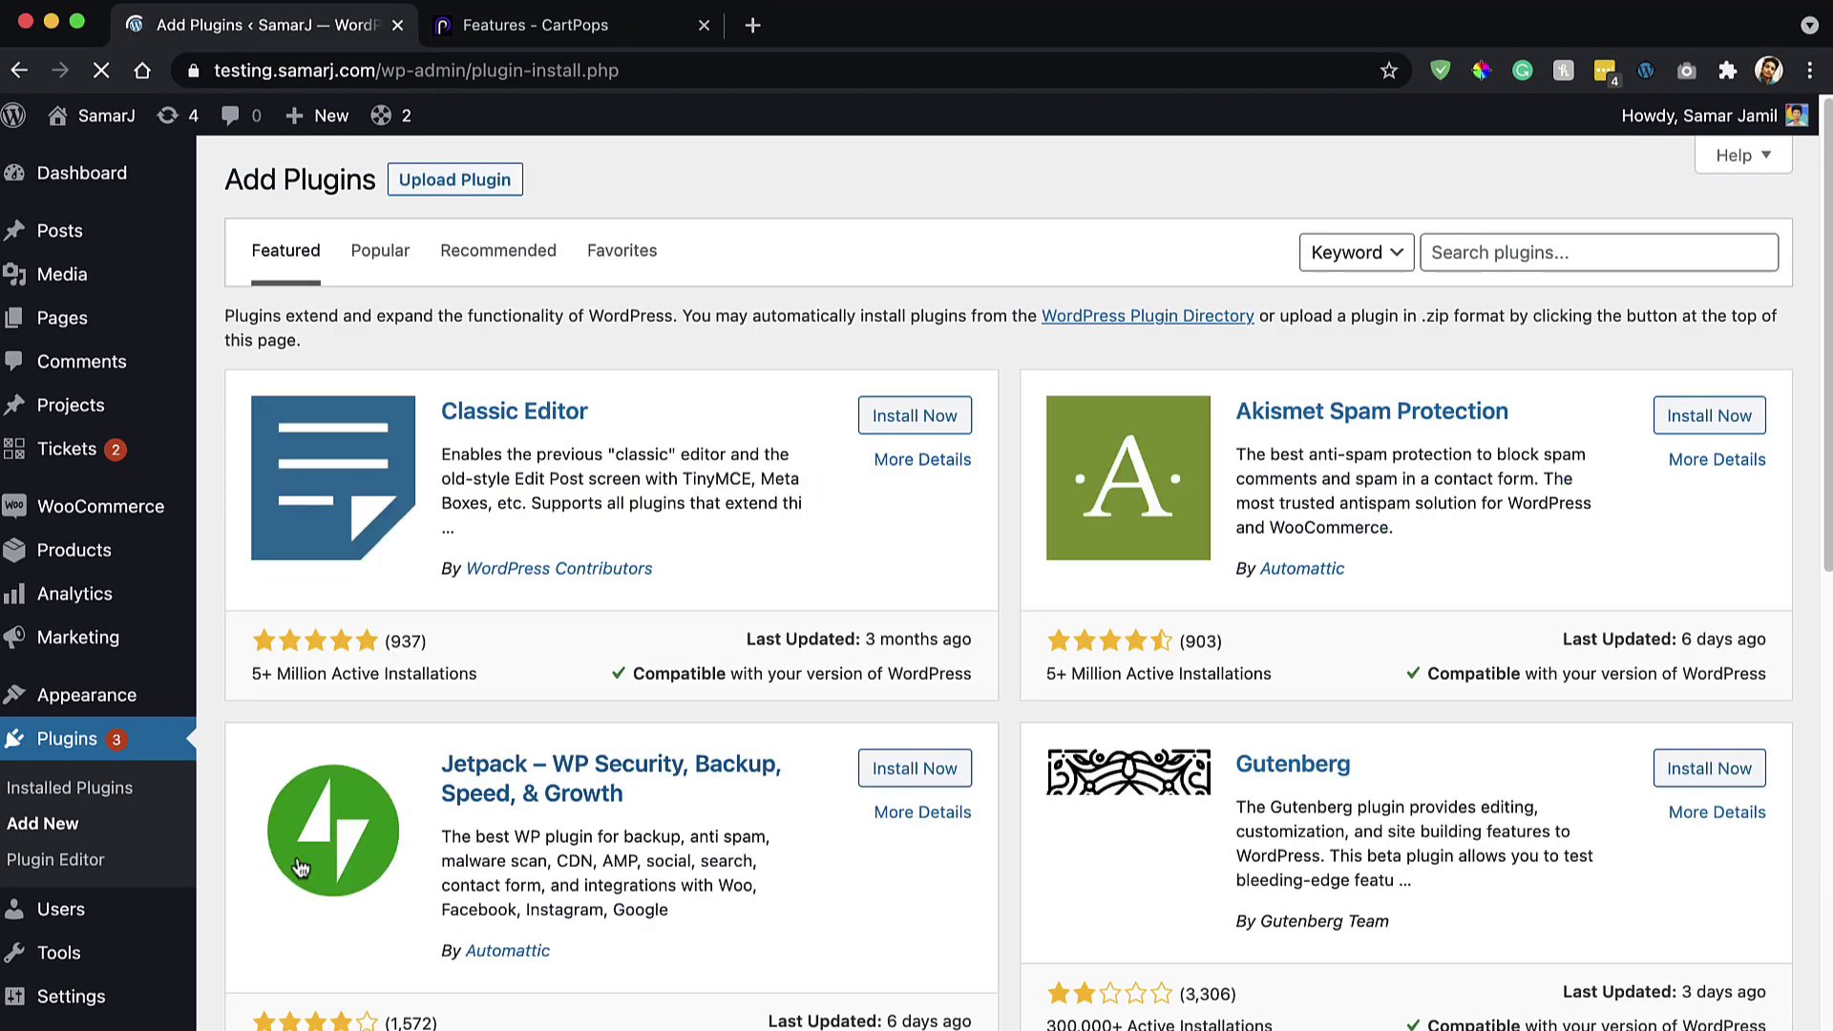
click(1497, 238)
text(cartpops)
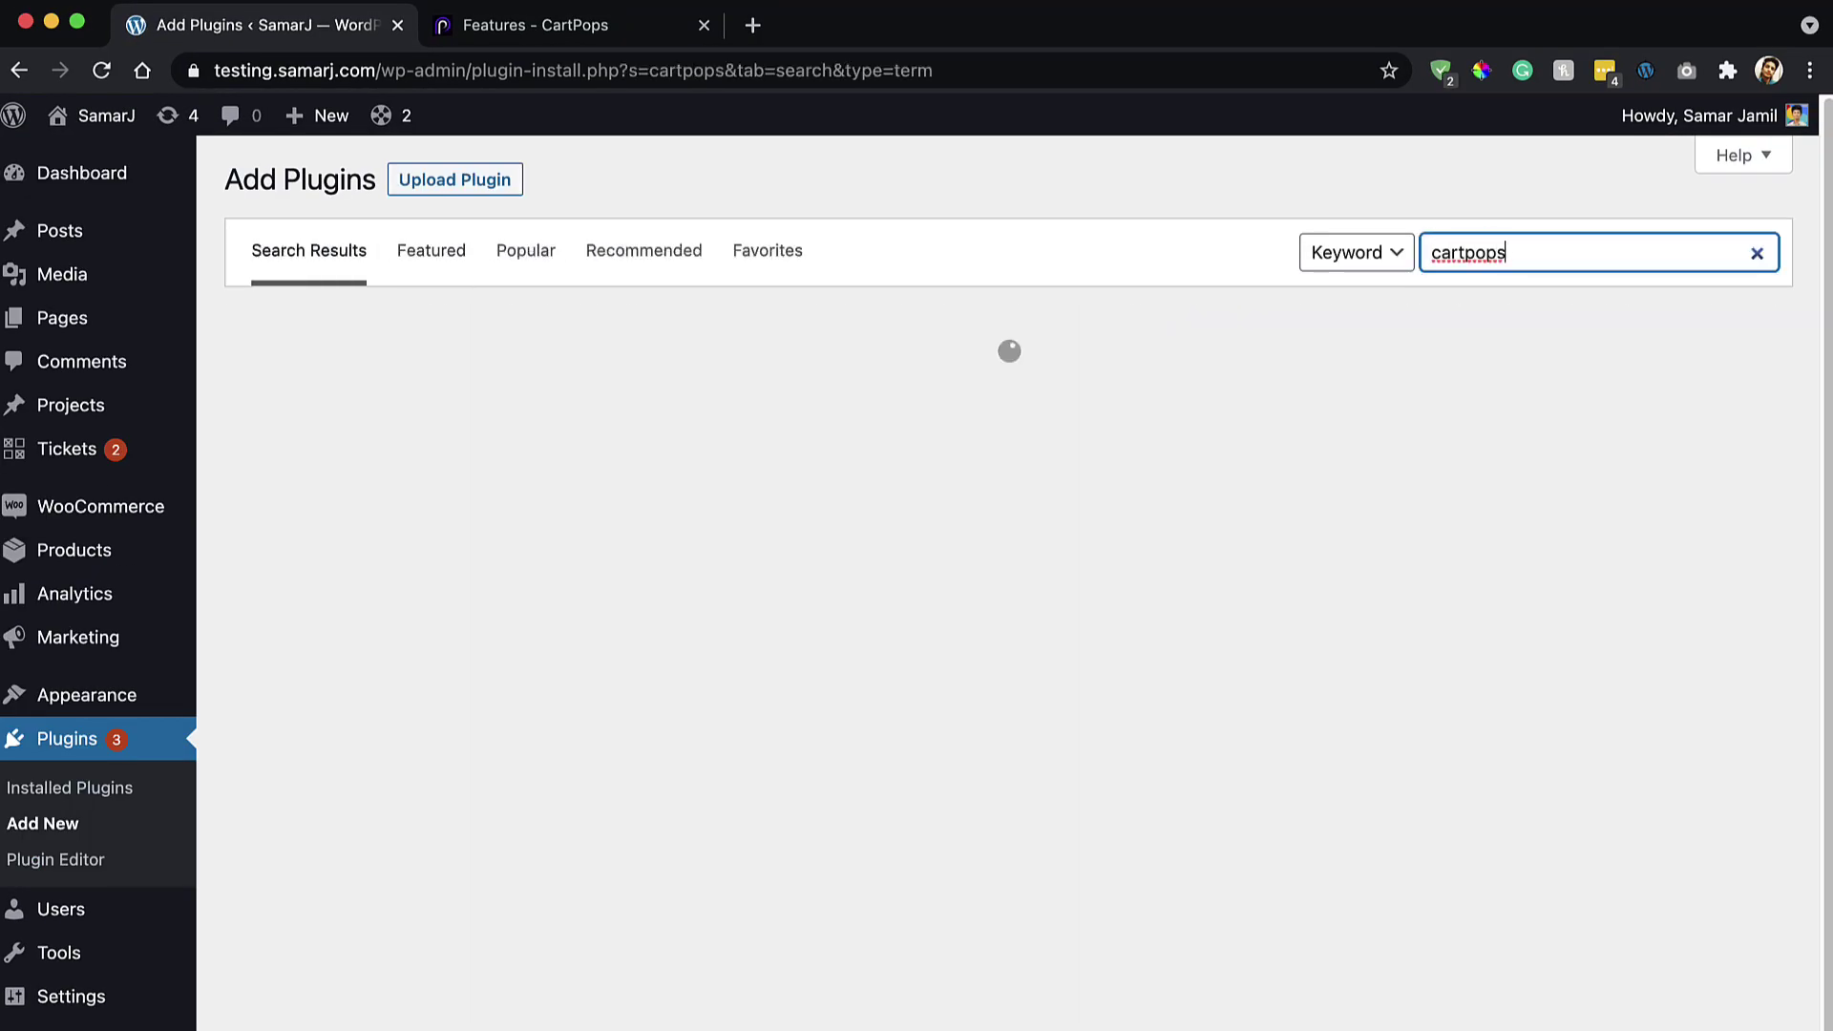
click(914, 395)
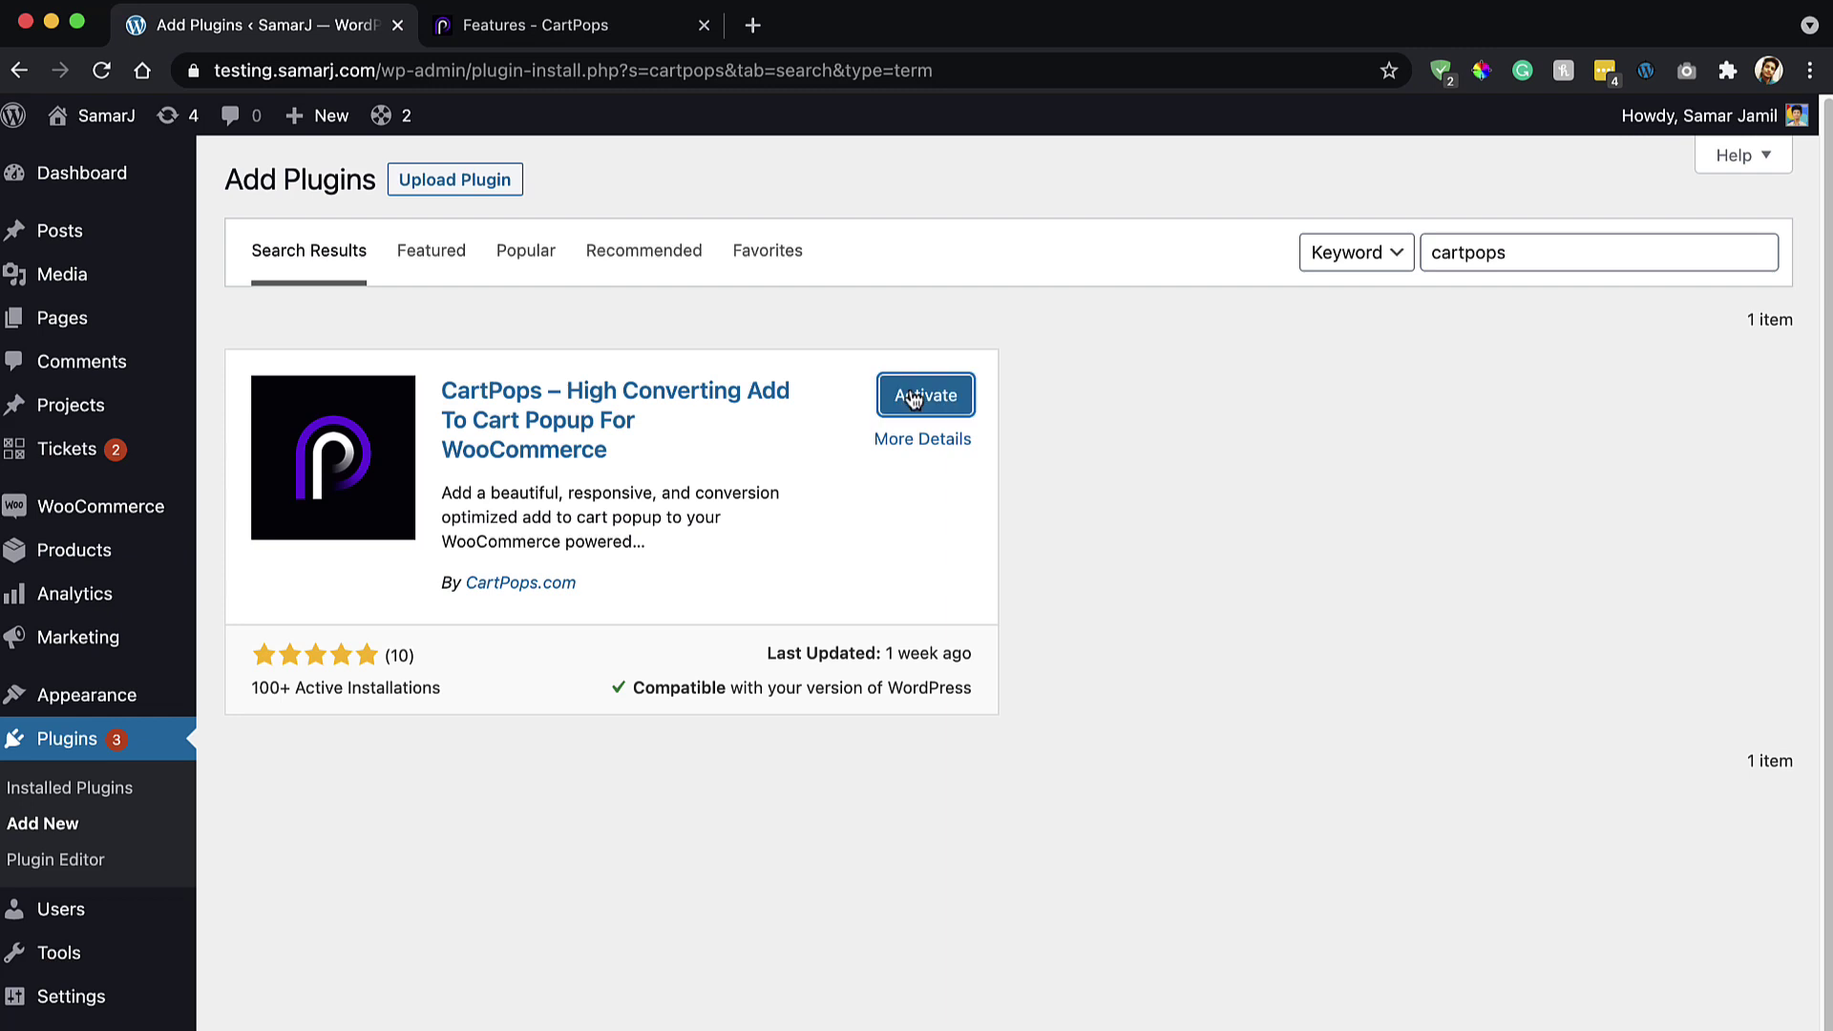
click(917, 396)
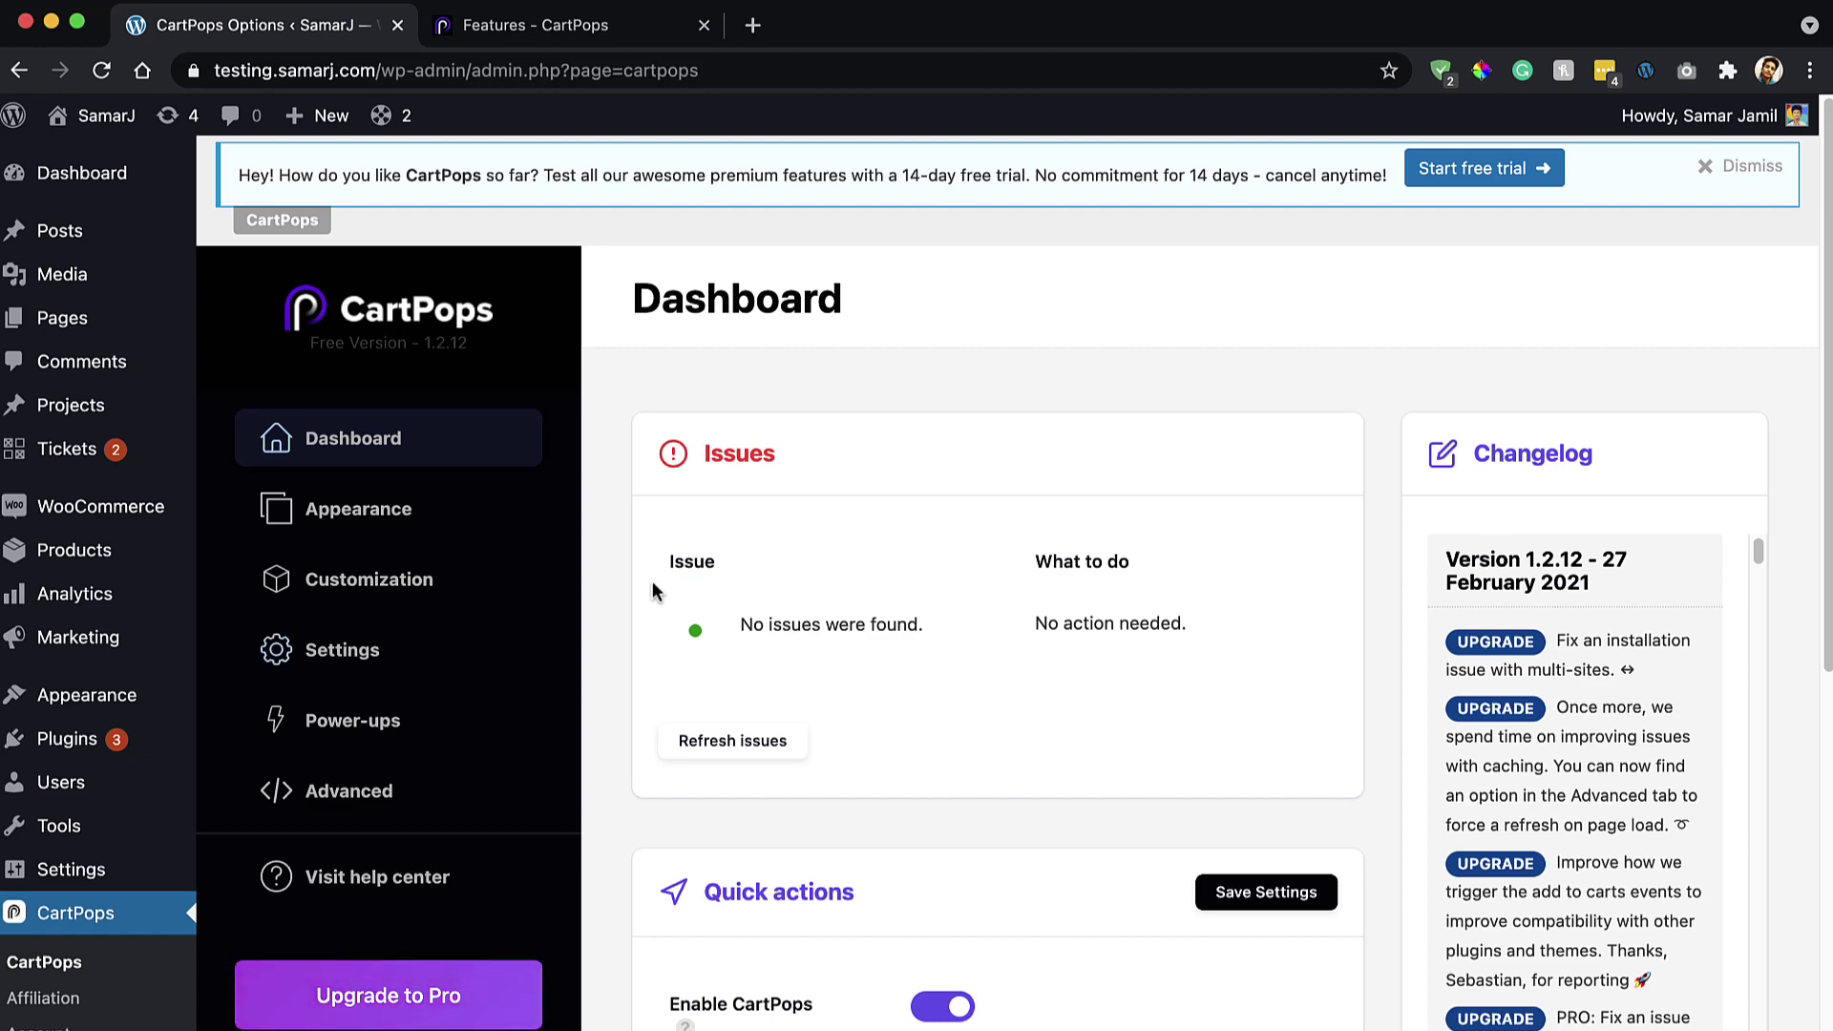
Step: Dismiss the CartPops free-trial banner, skim its dashboard, and open the Appearance colour settings
click(1744, 168)
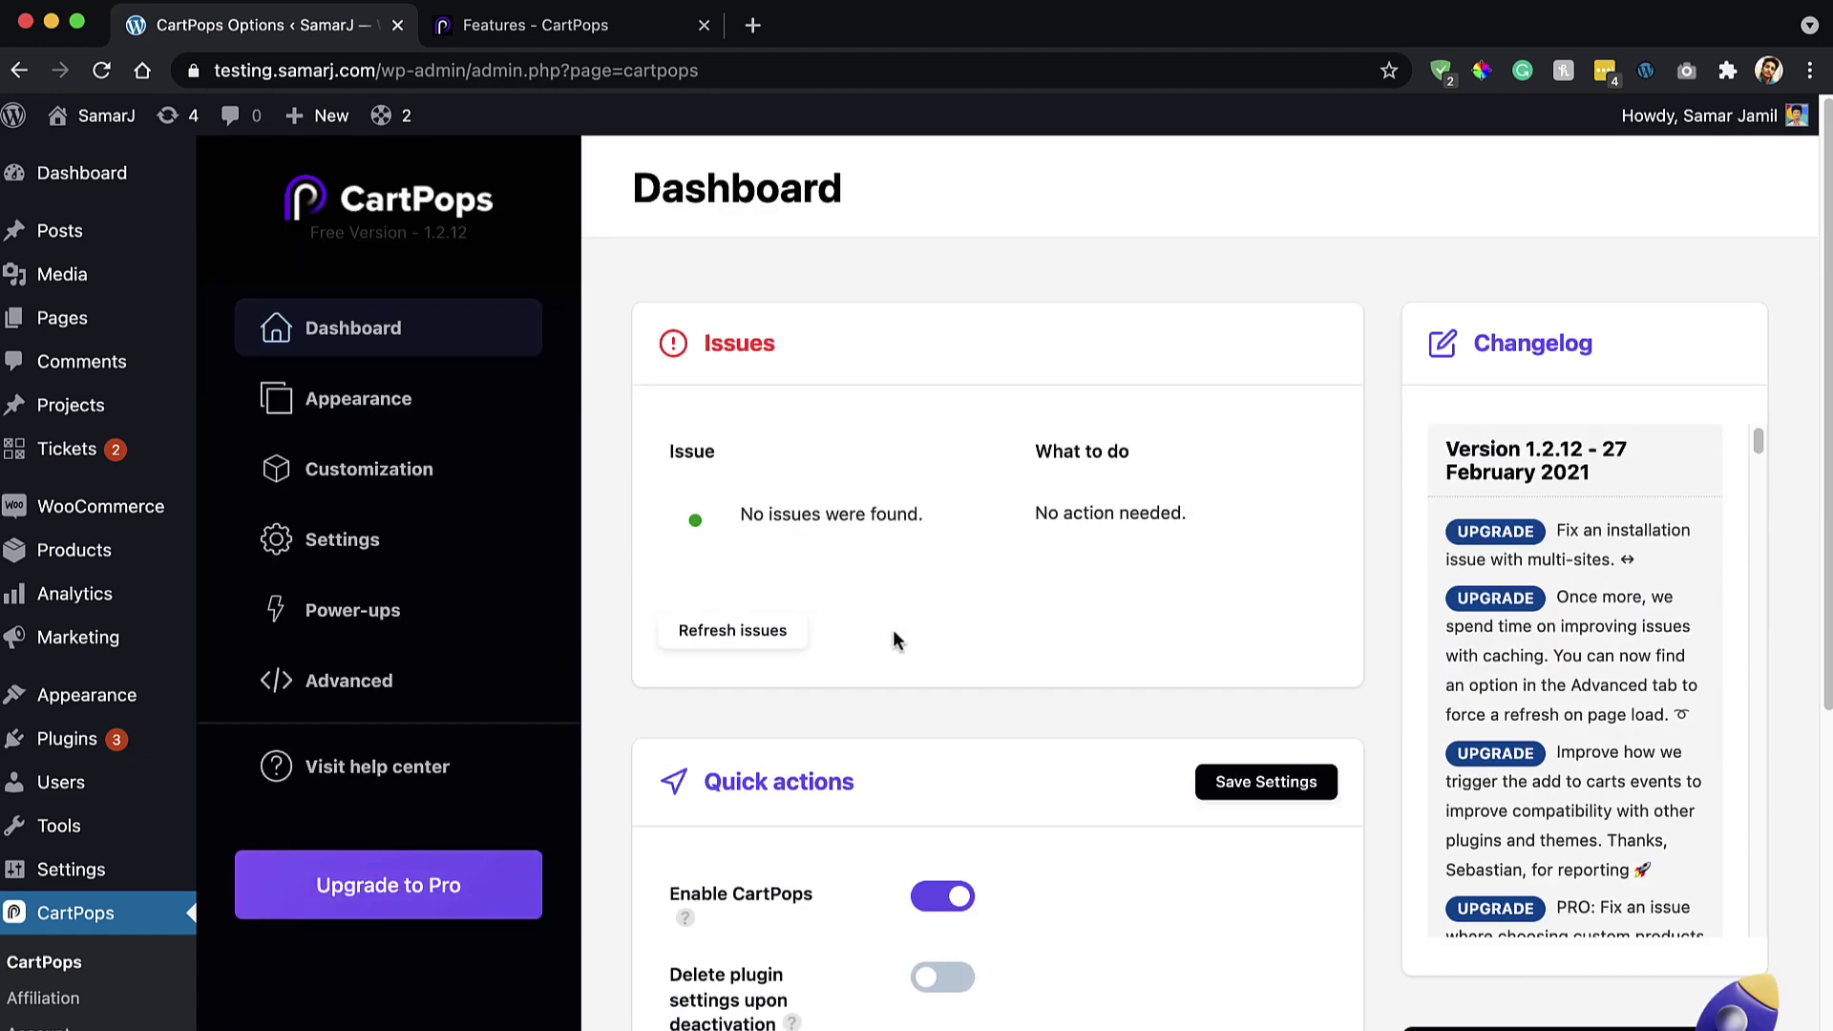
double_click(723, 336)
click(726, 336)
scroll(770, 347, down, 1)
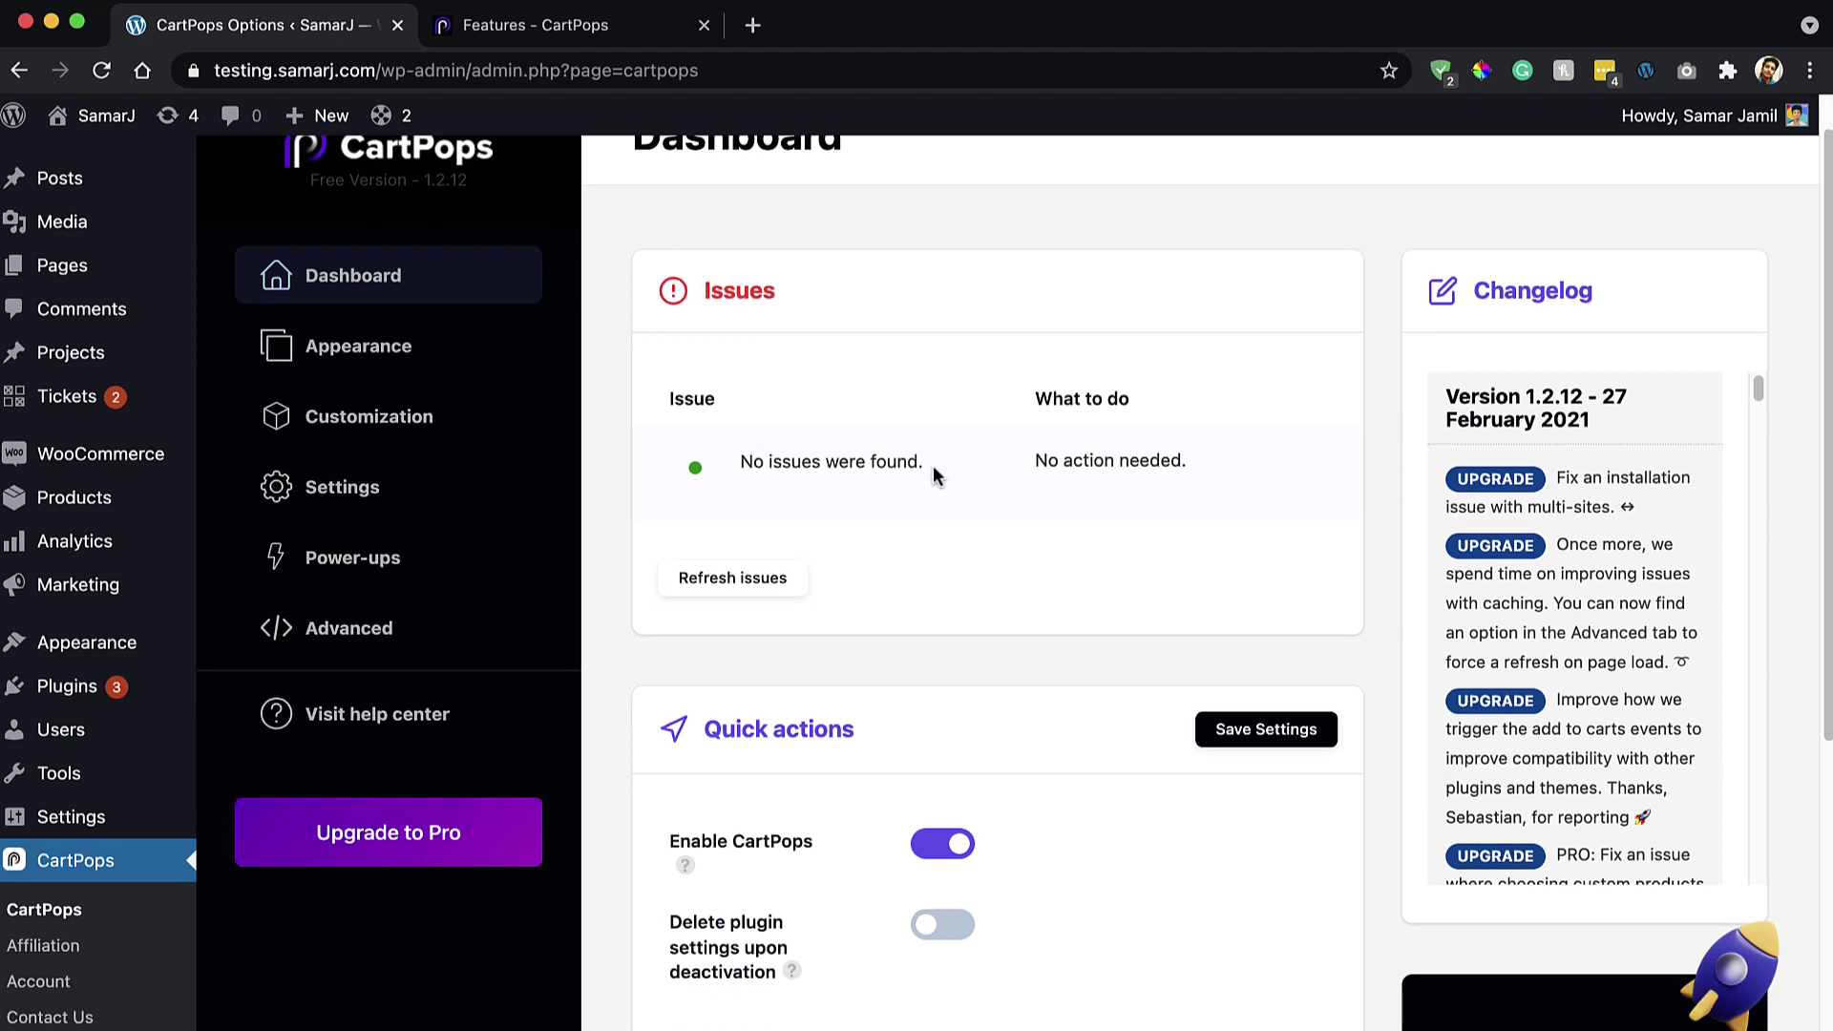
scroll(934, 475, down, 3)
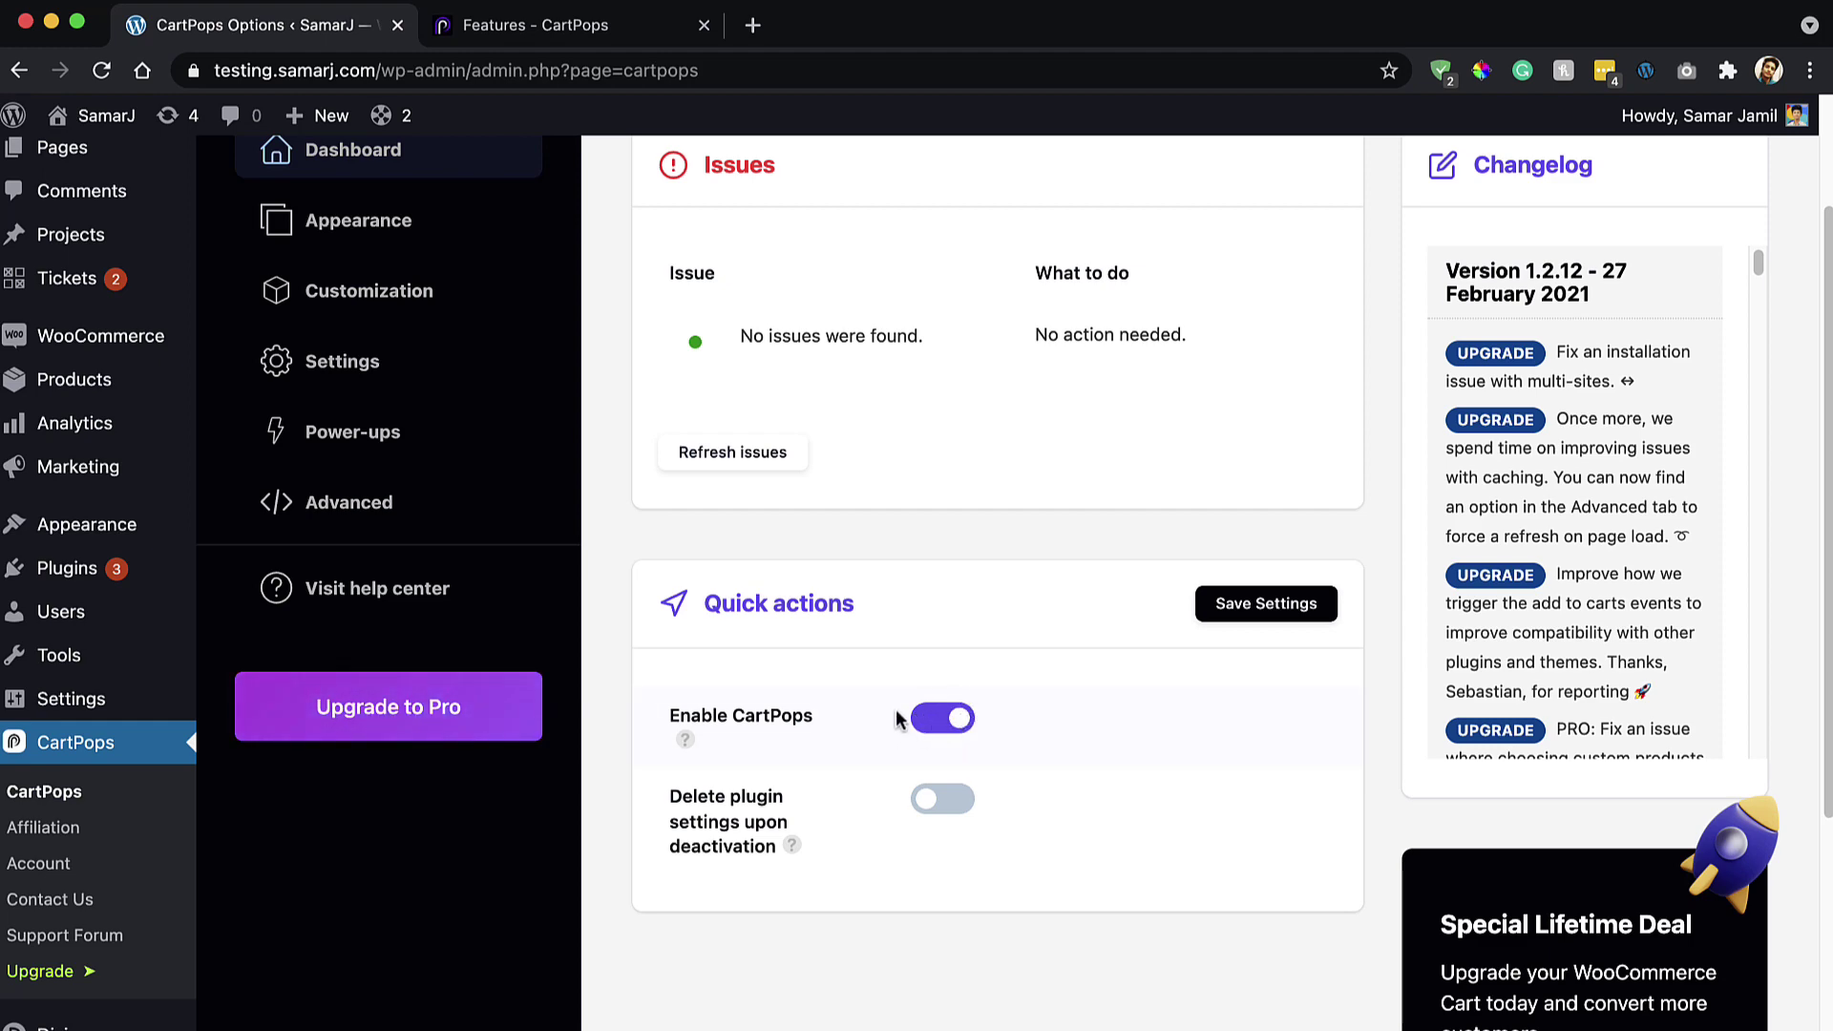
scroll(585, 451, up, 3)
click(373, 382)
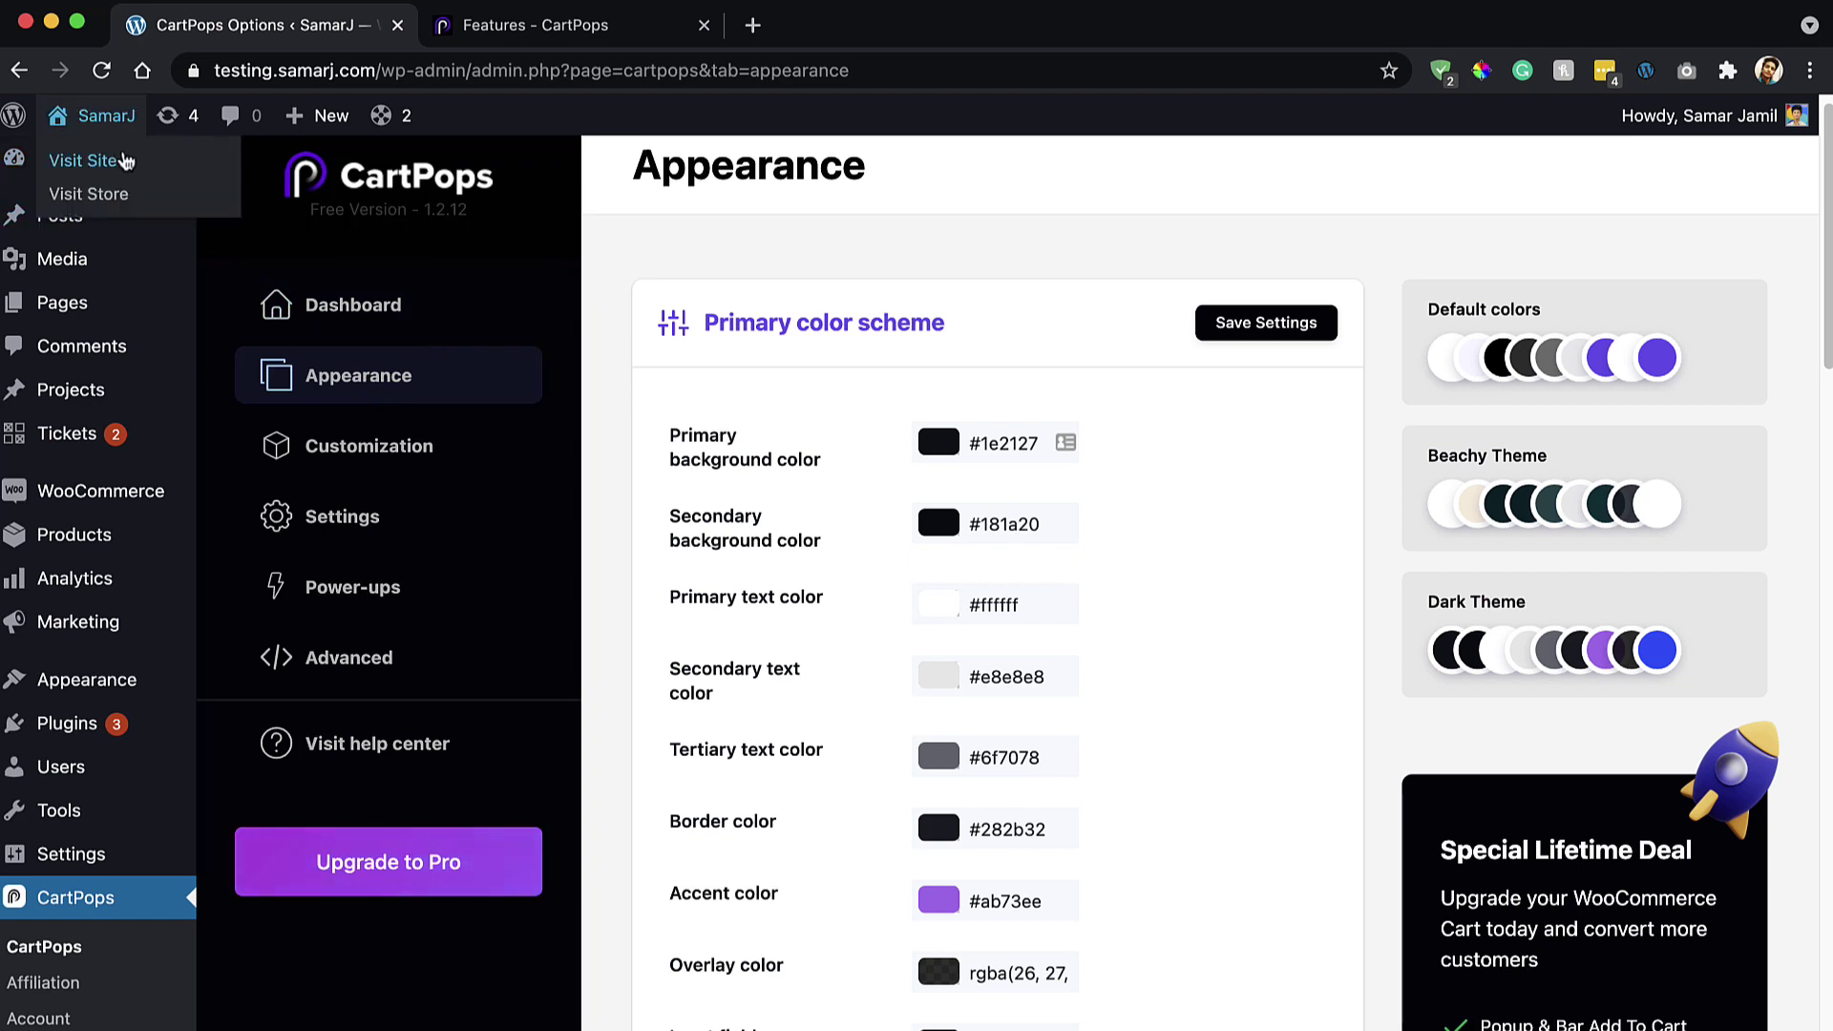
Step: Open the live Divi storefront via Visit Site, then open and close the floating fly-out cart
click(84, 161)
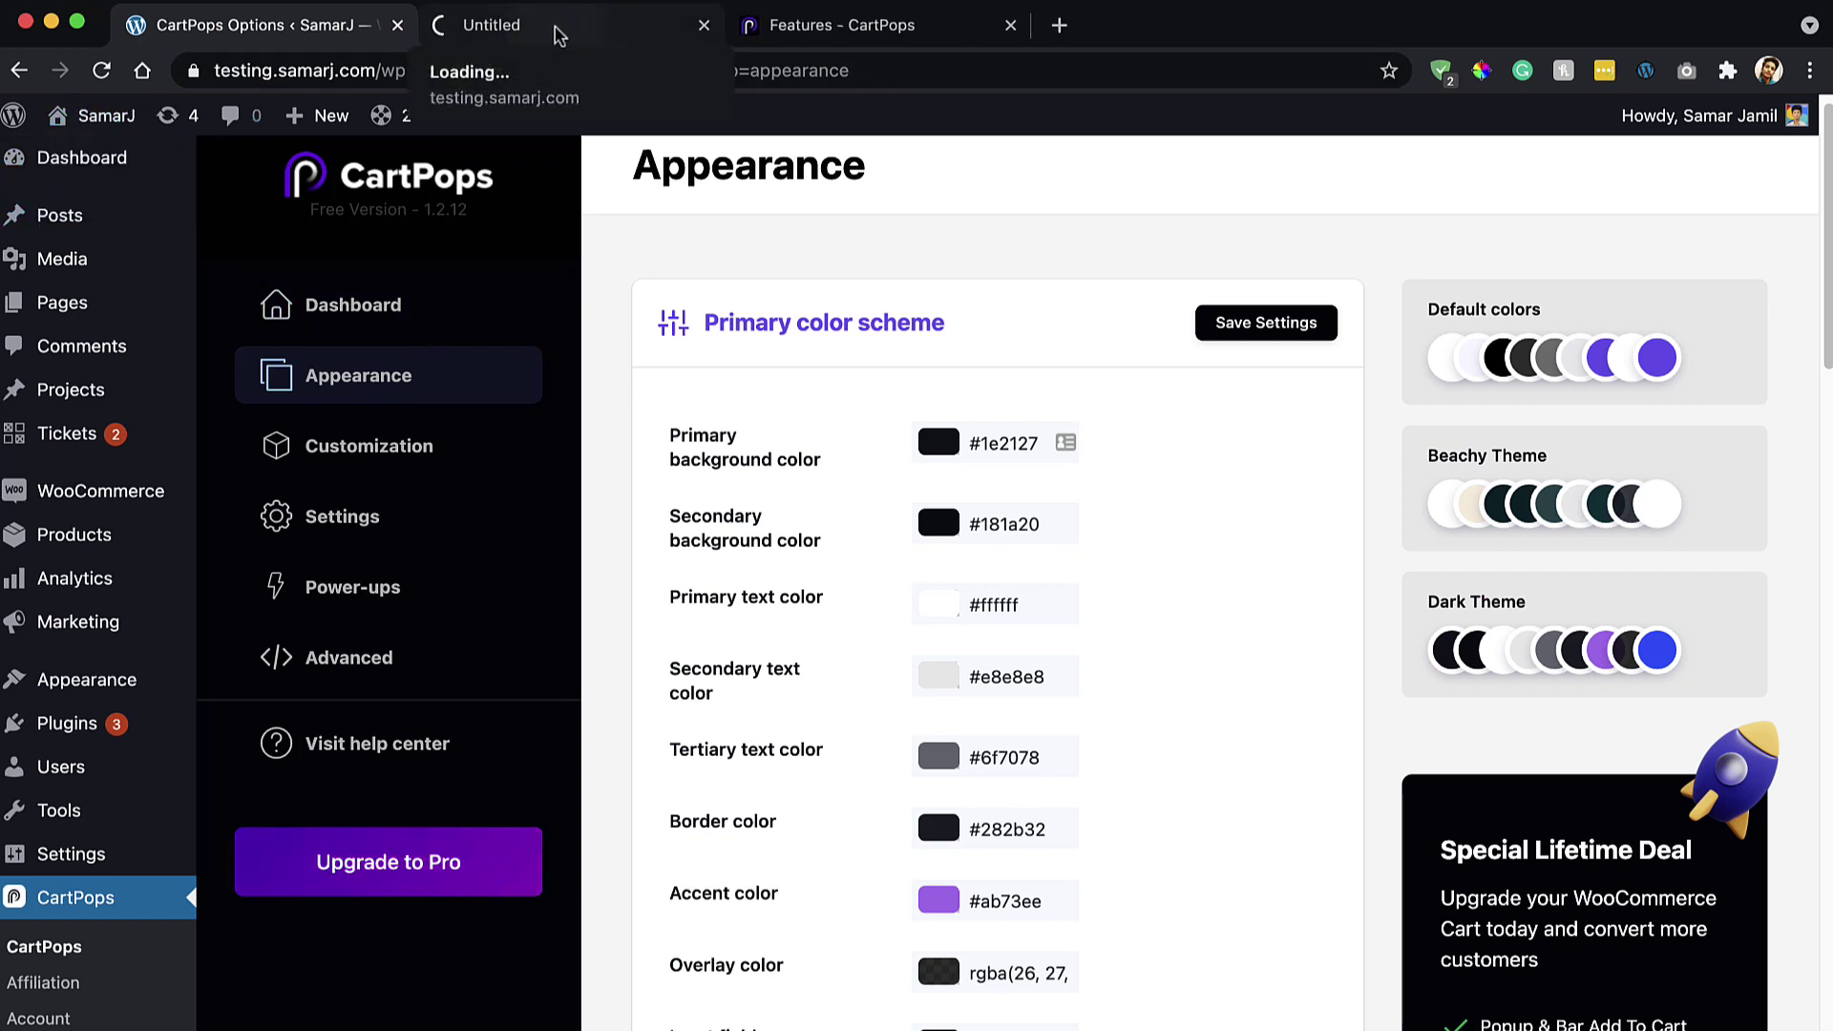
click(559, 32)
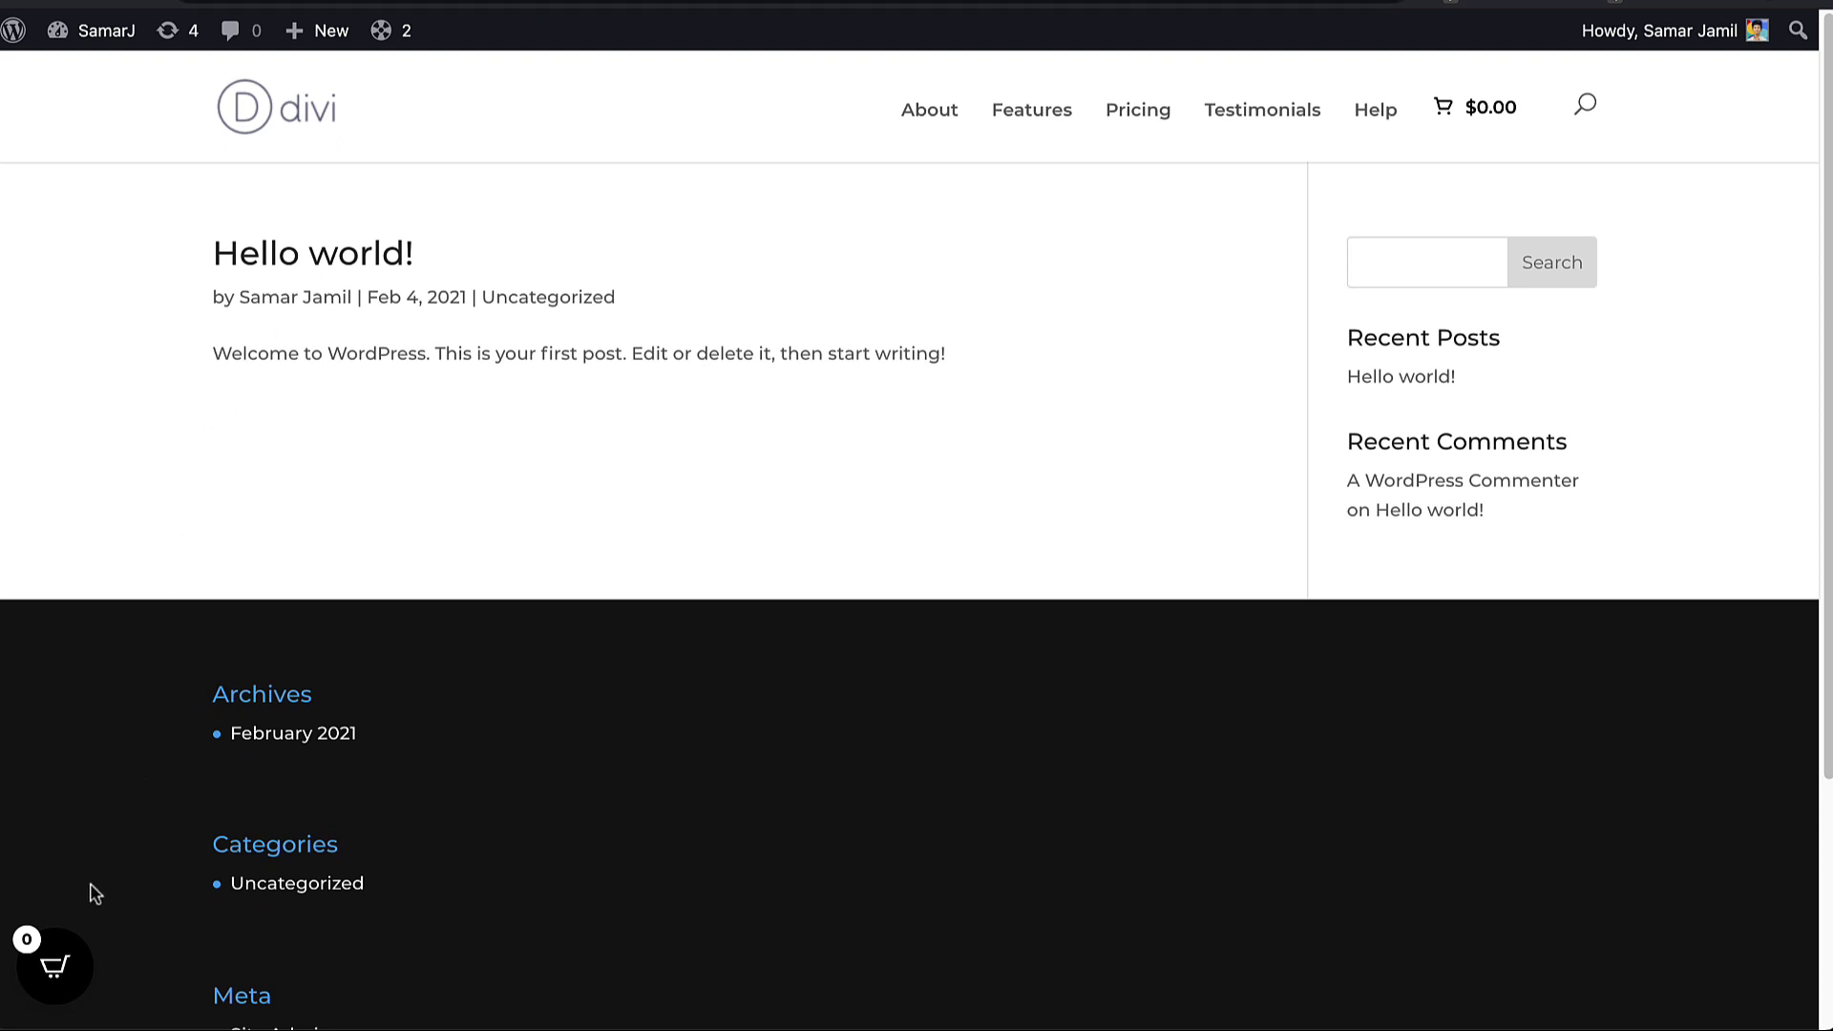
click(59, 967)
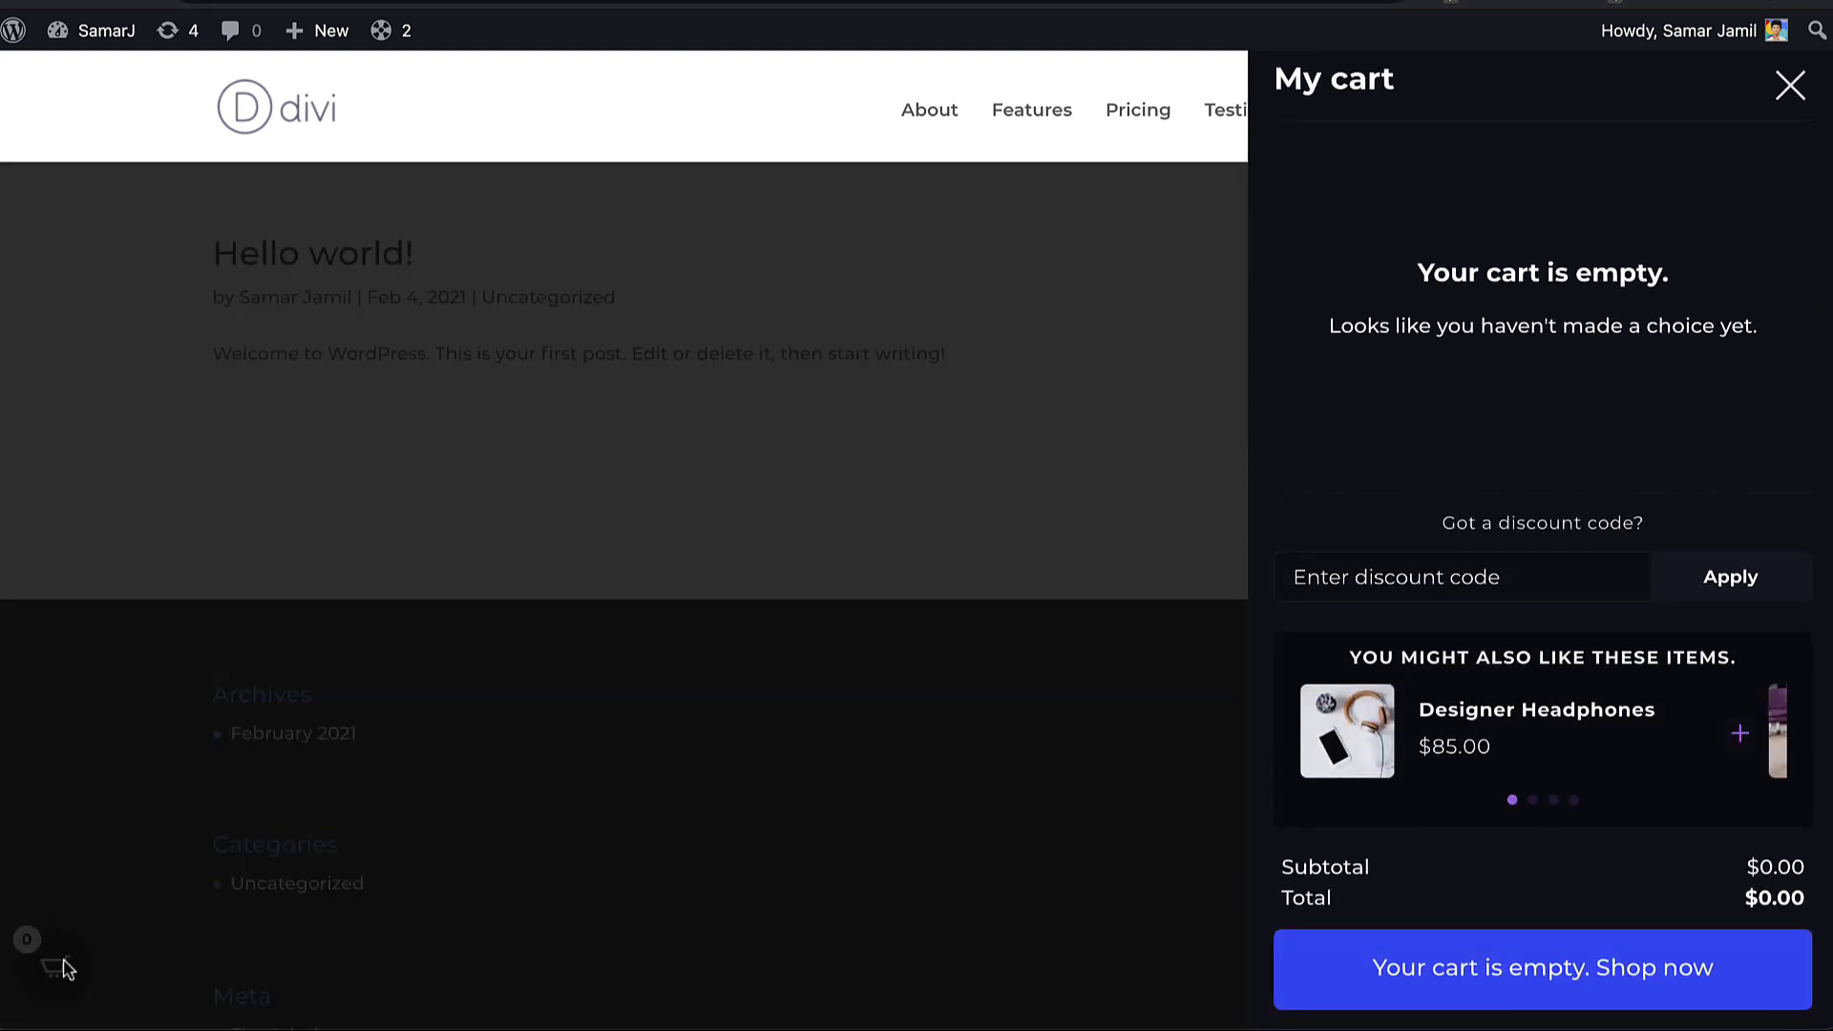
click(141, 902)
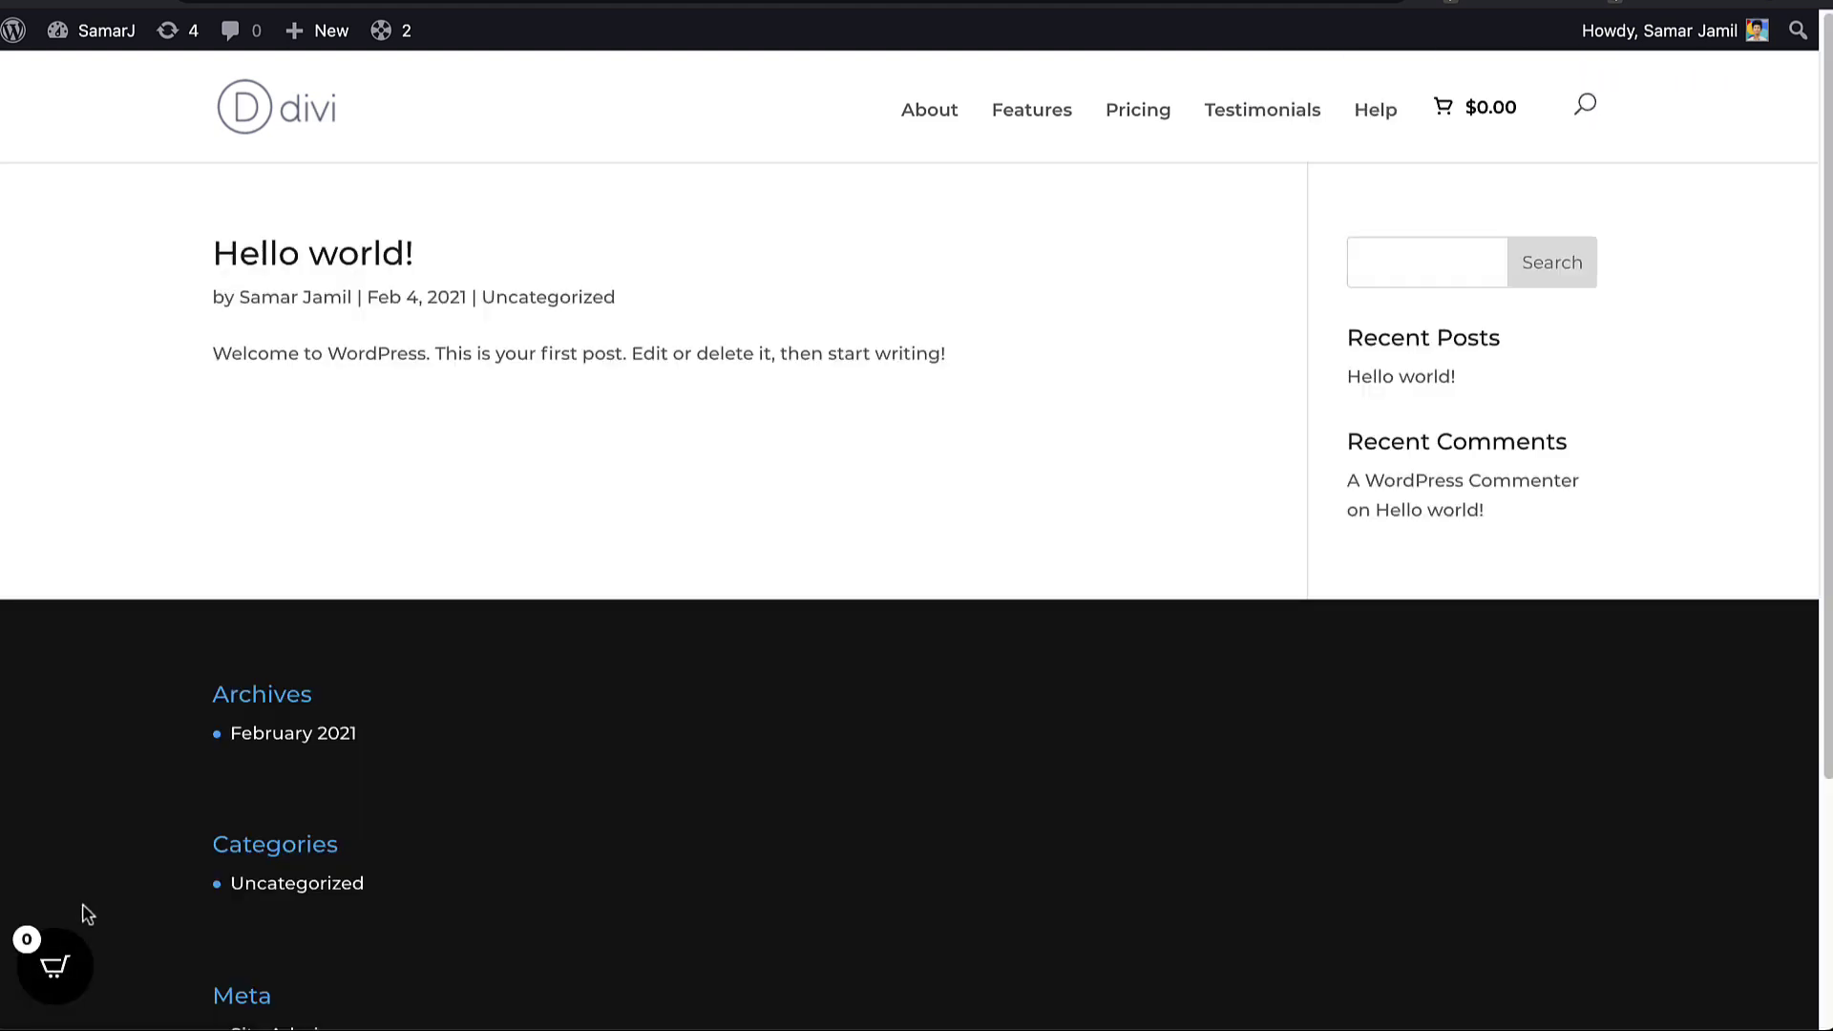
Step: Reopen the cart and cycle through the Purple Chair, Earthy Friendly Bag and Cartoon Pillow suggestions
click(63, 968)
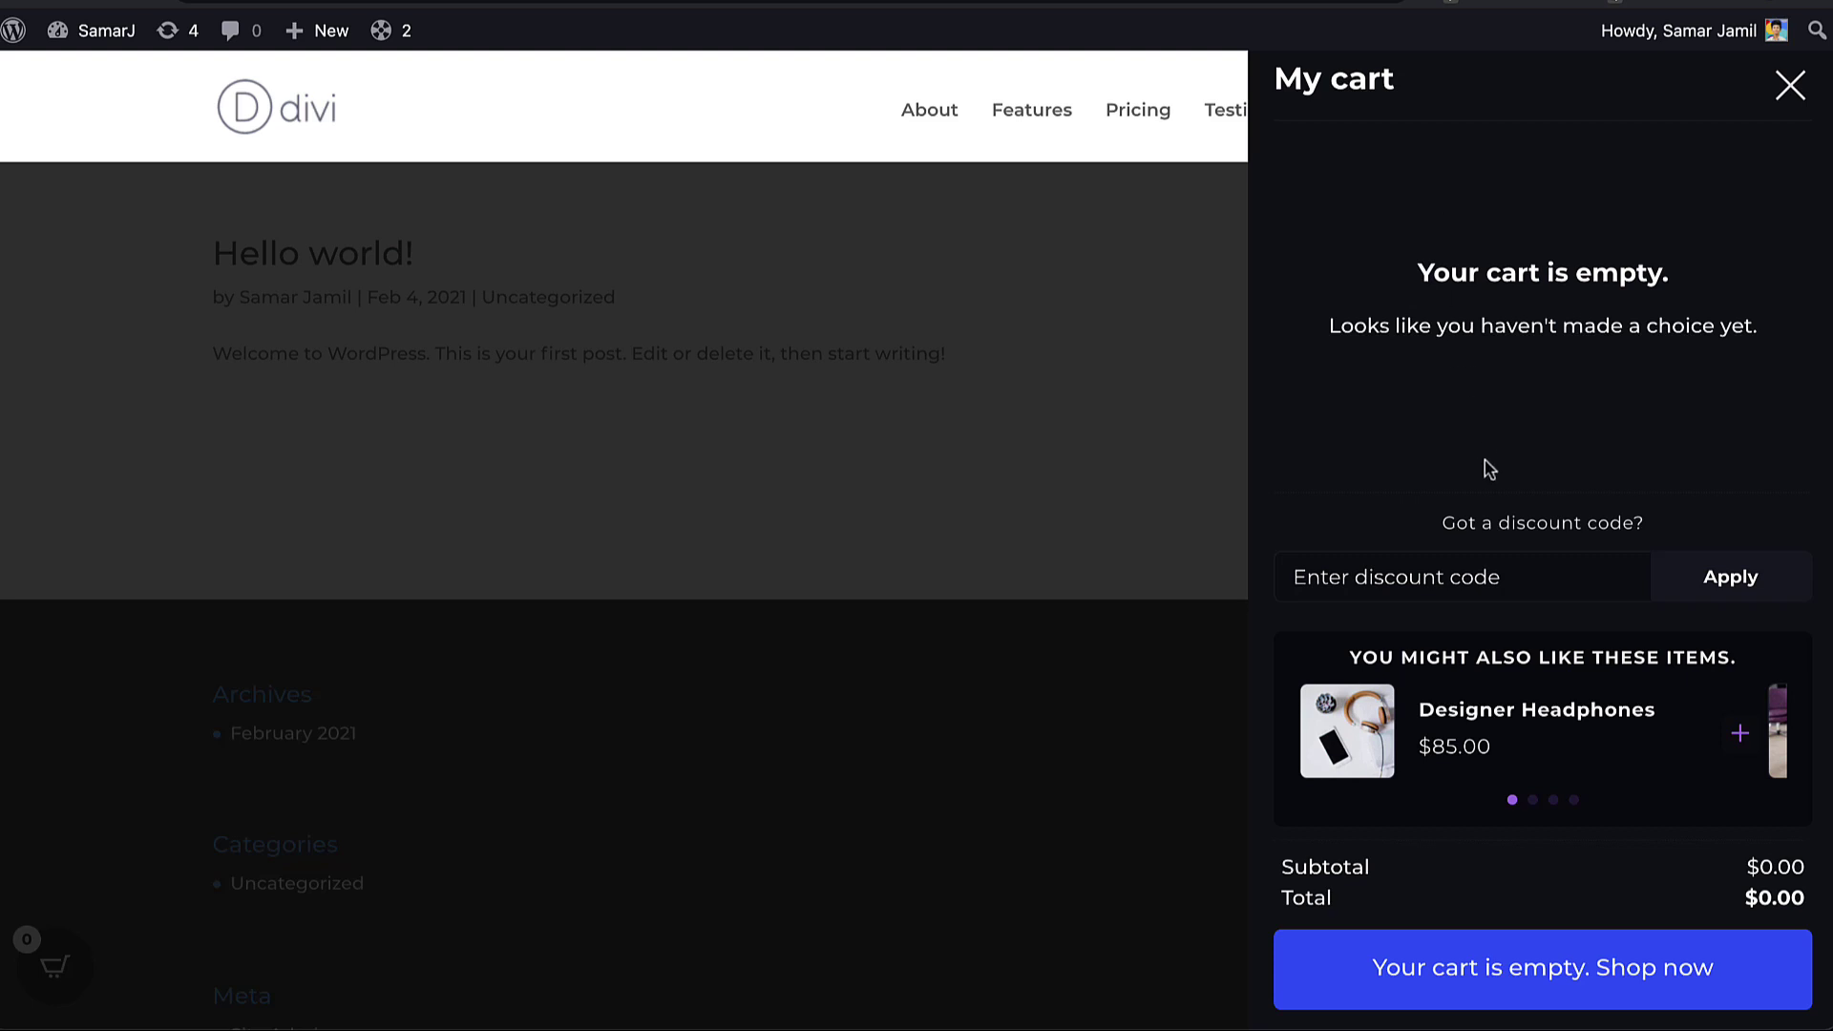
click(1531, 807)
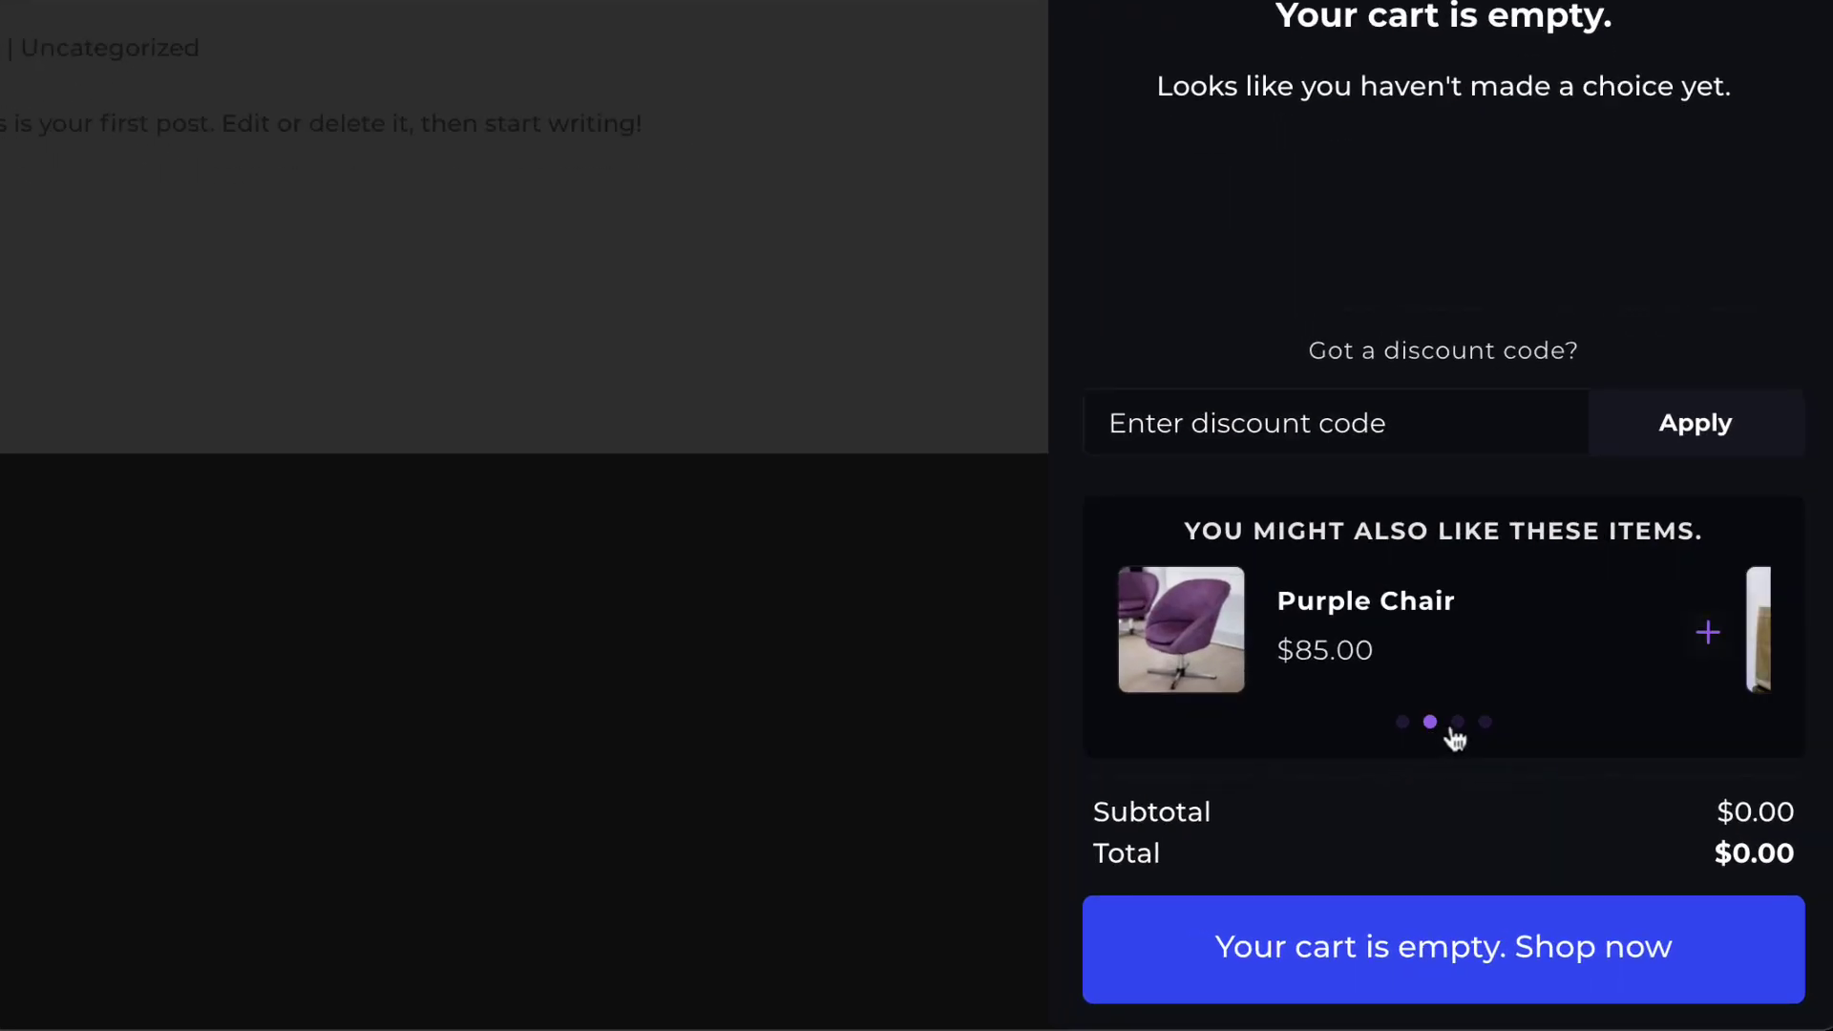
click(1552, 808)
click(1492, 724)
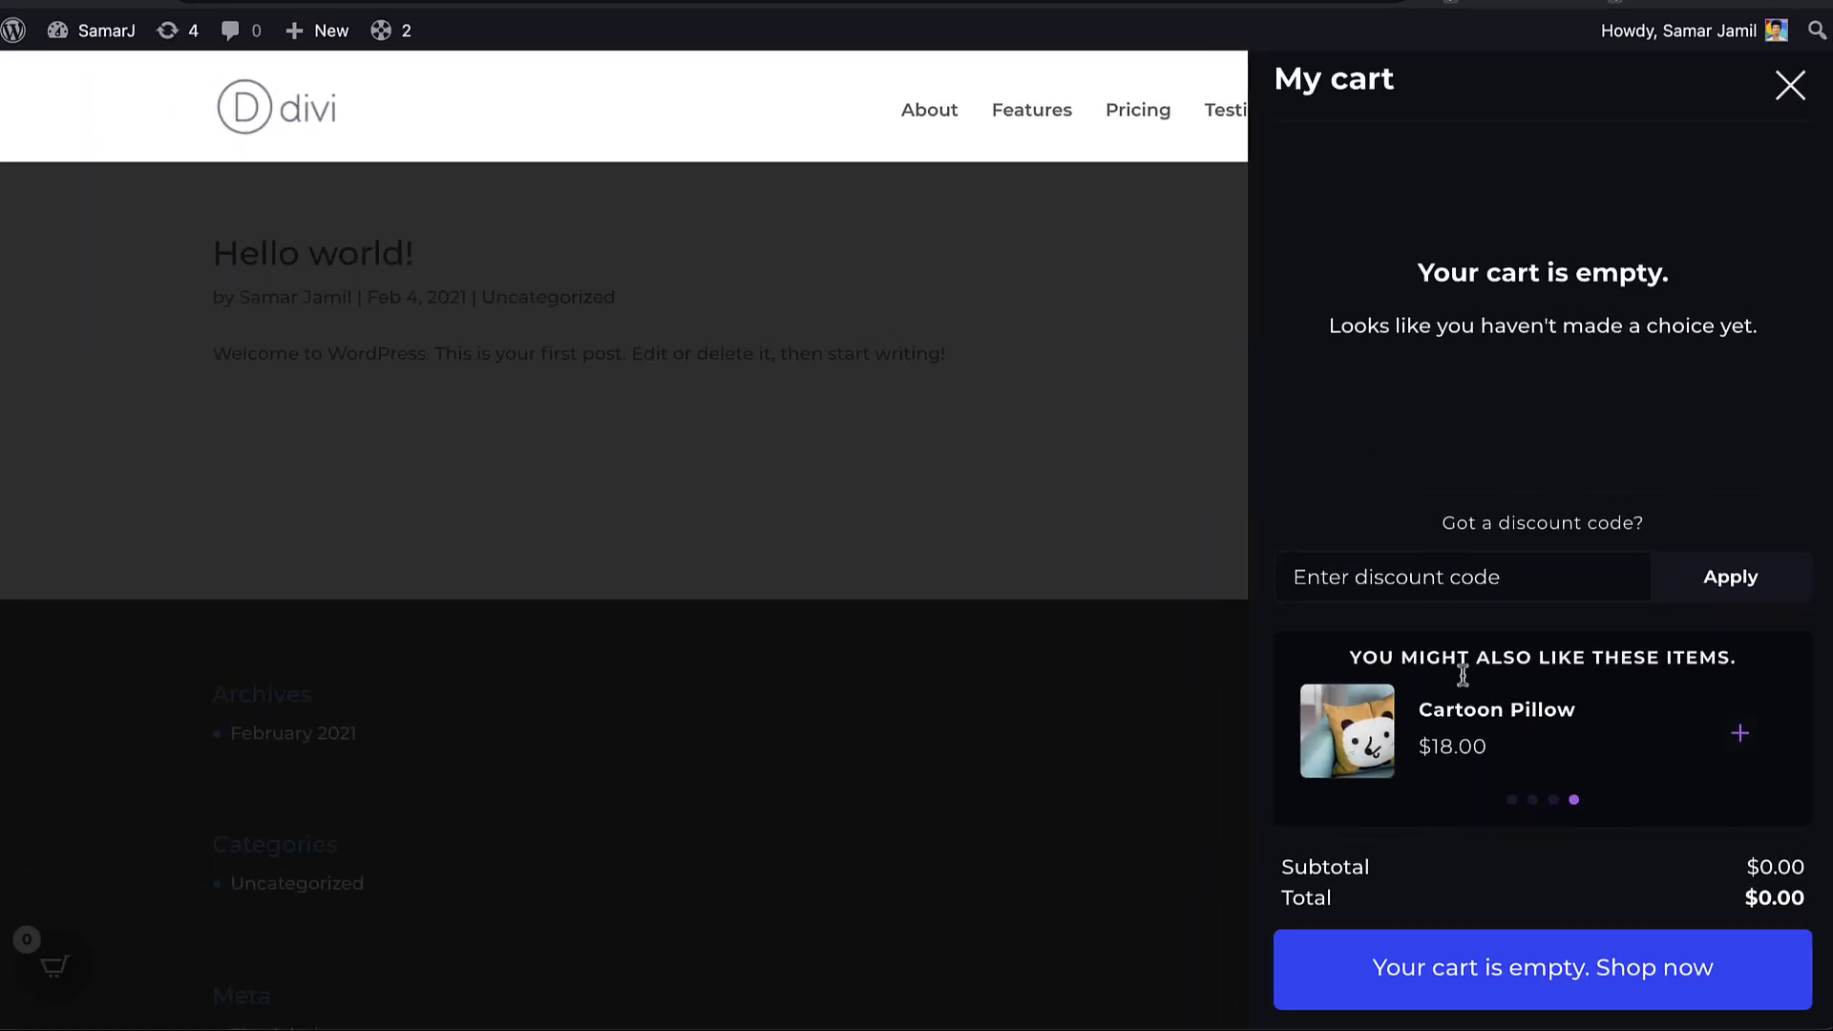
click(1533, 802)
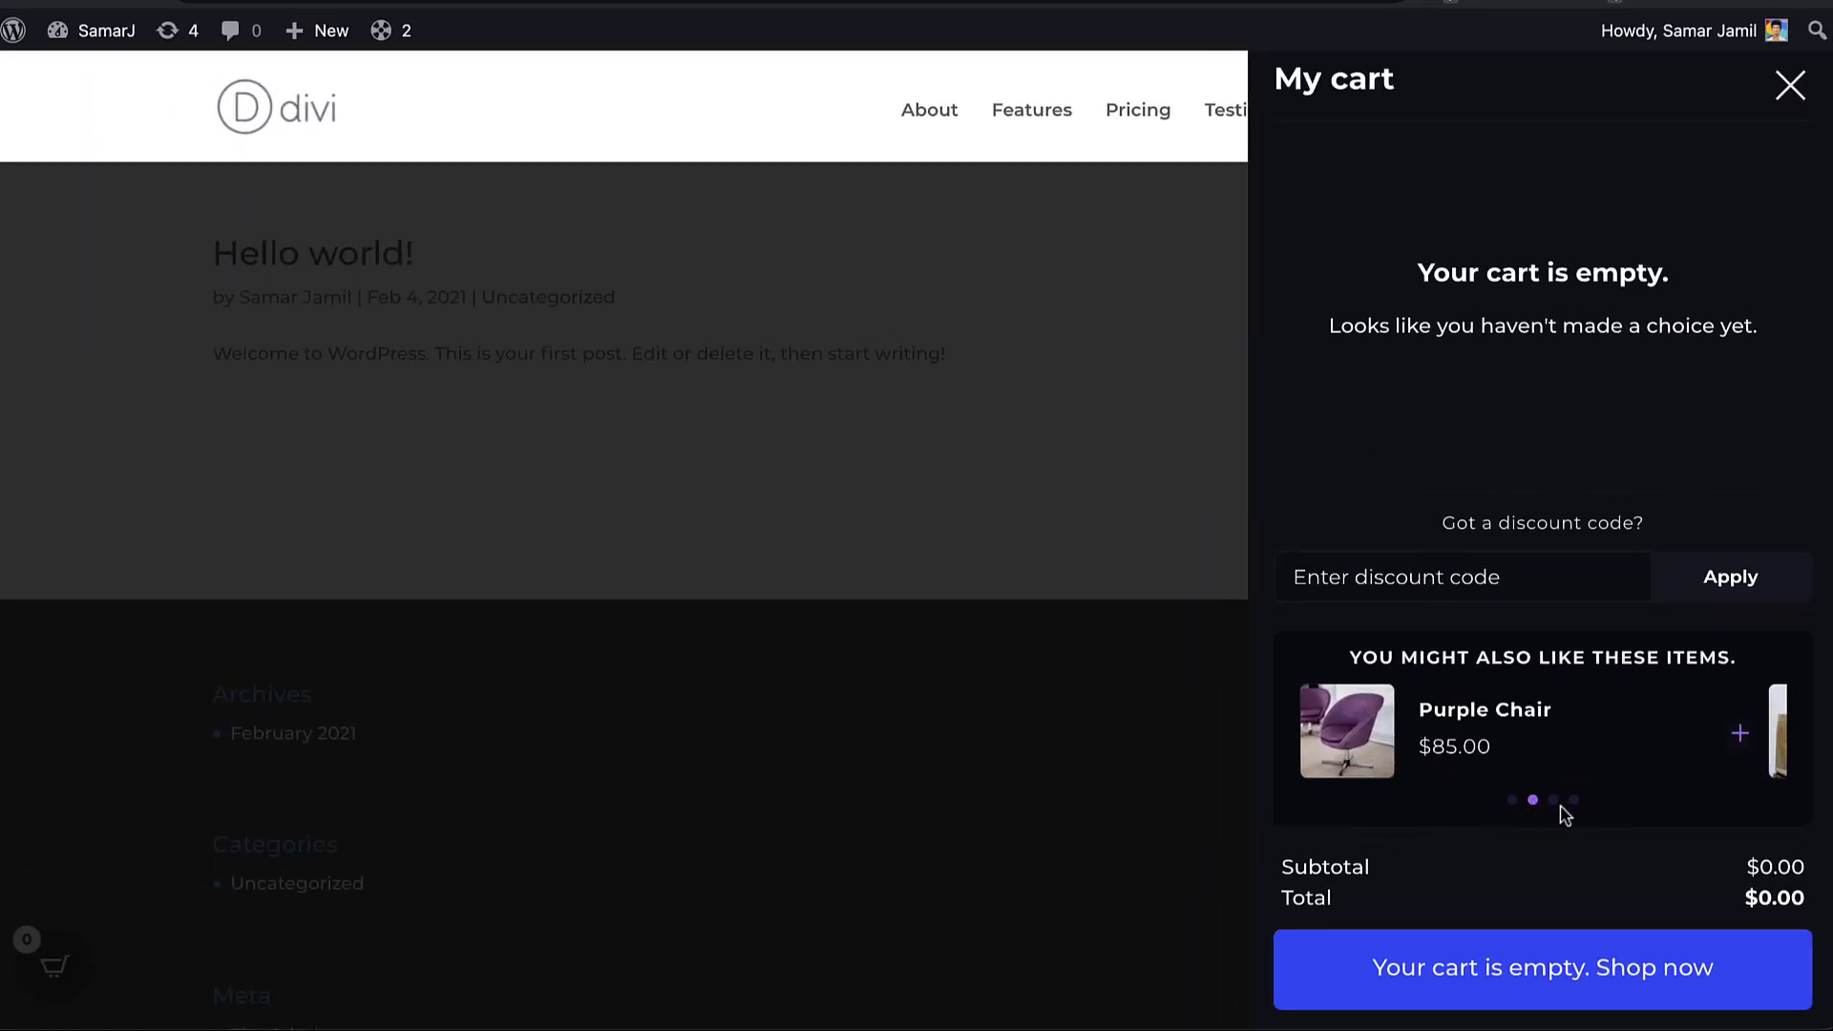
click(1554, 804)
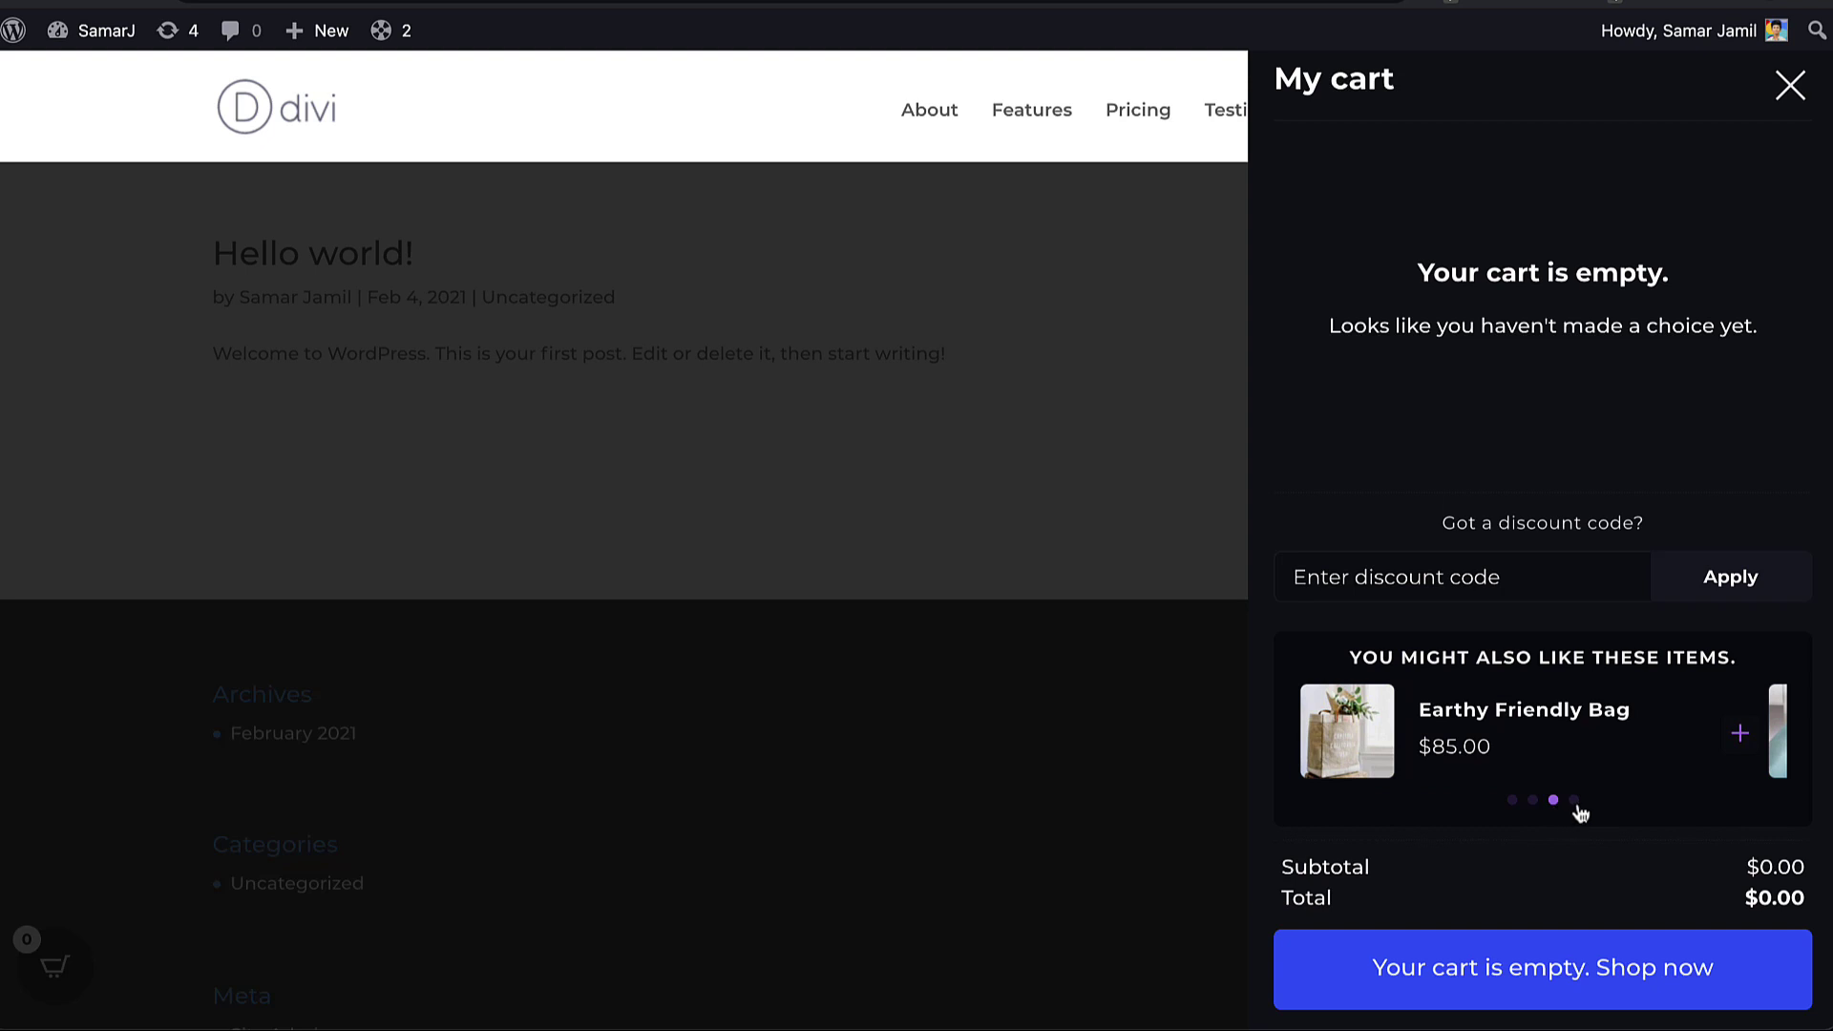
click(1575, 804)
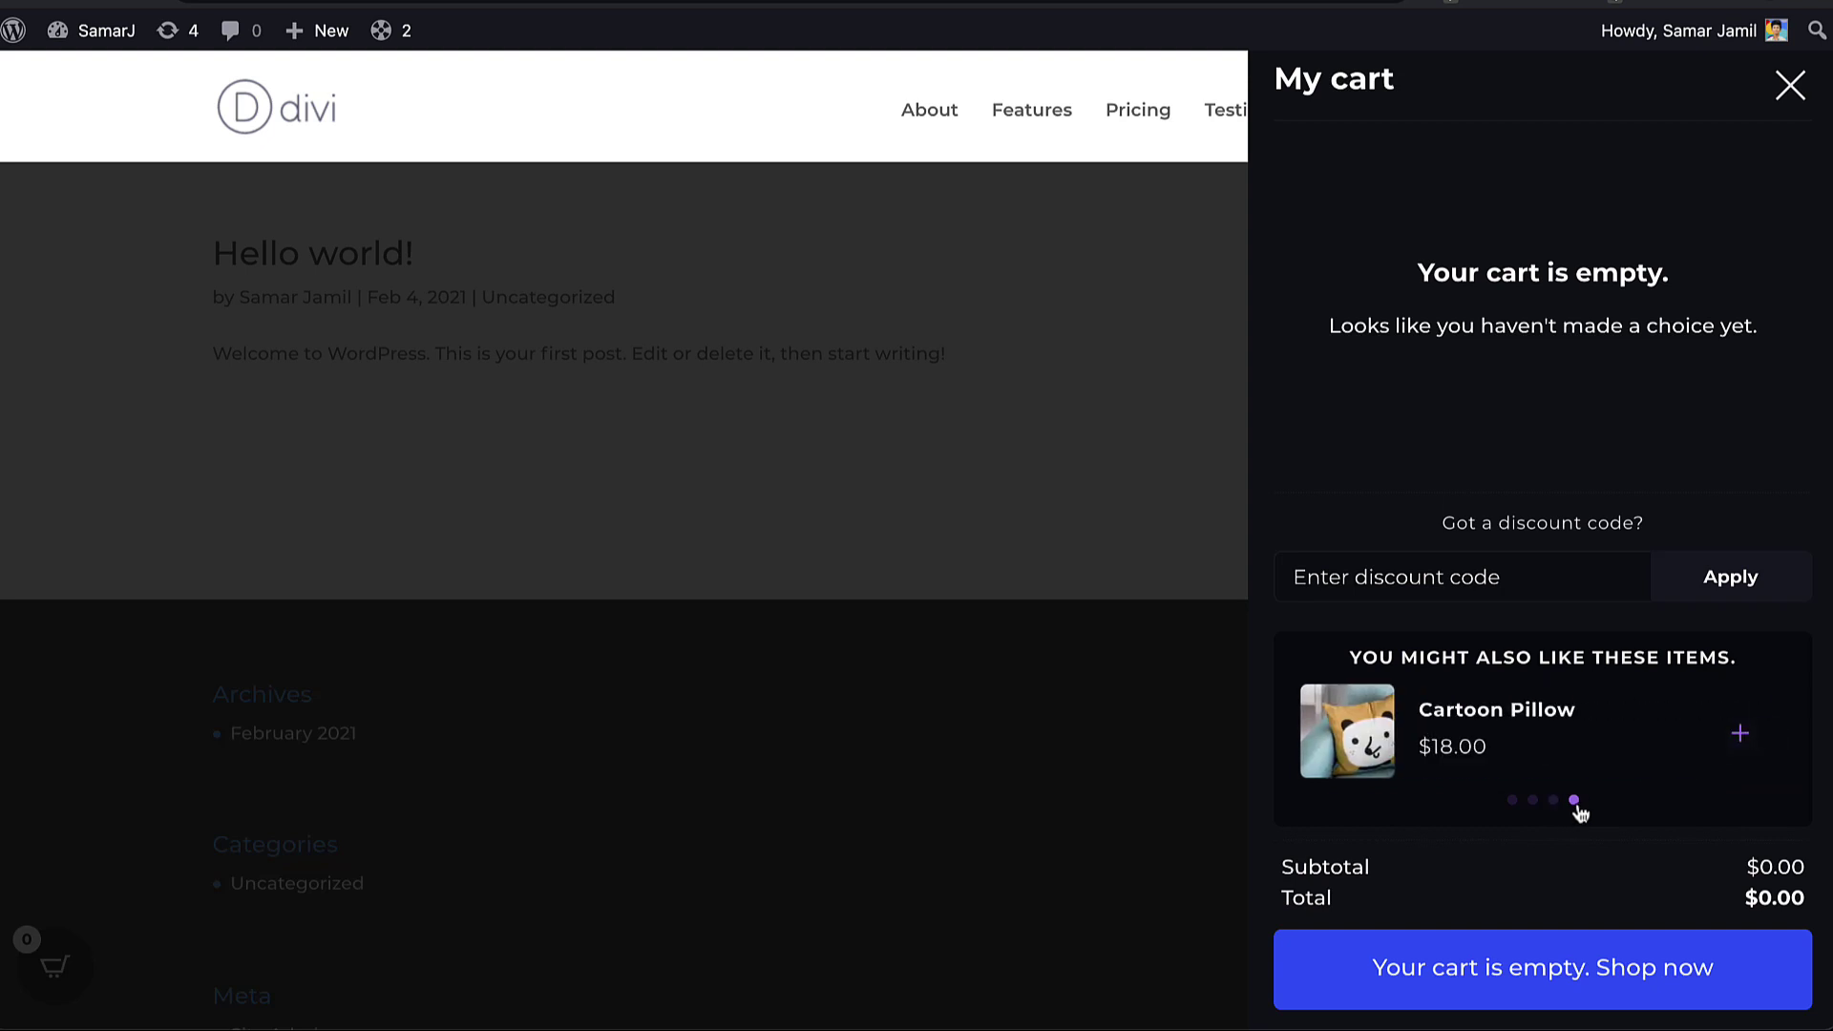
Step: Test the discount code field with 'dis', then clear it again
click(1393, 583)
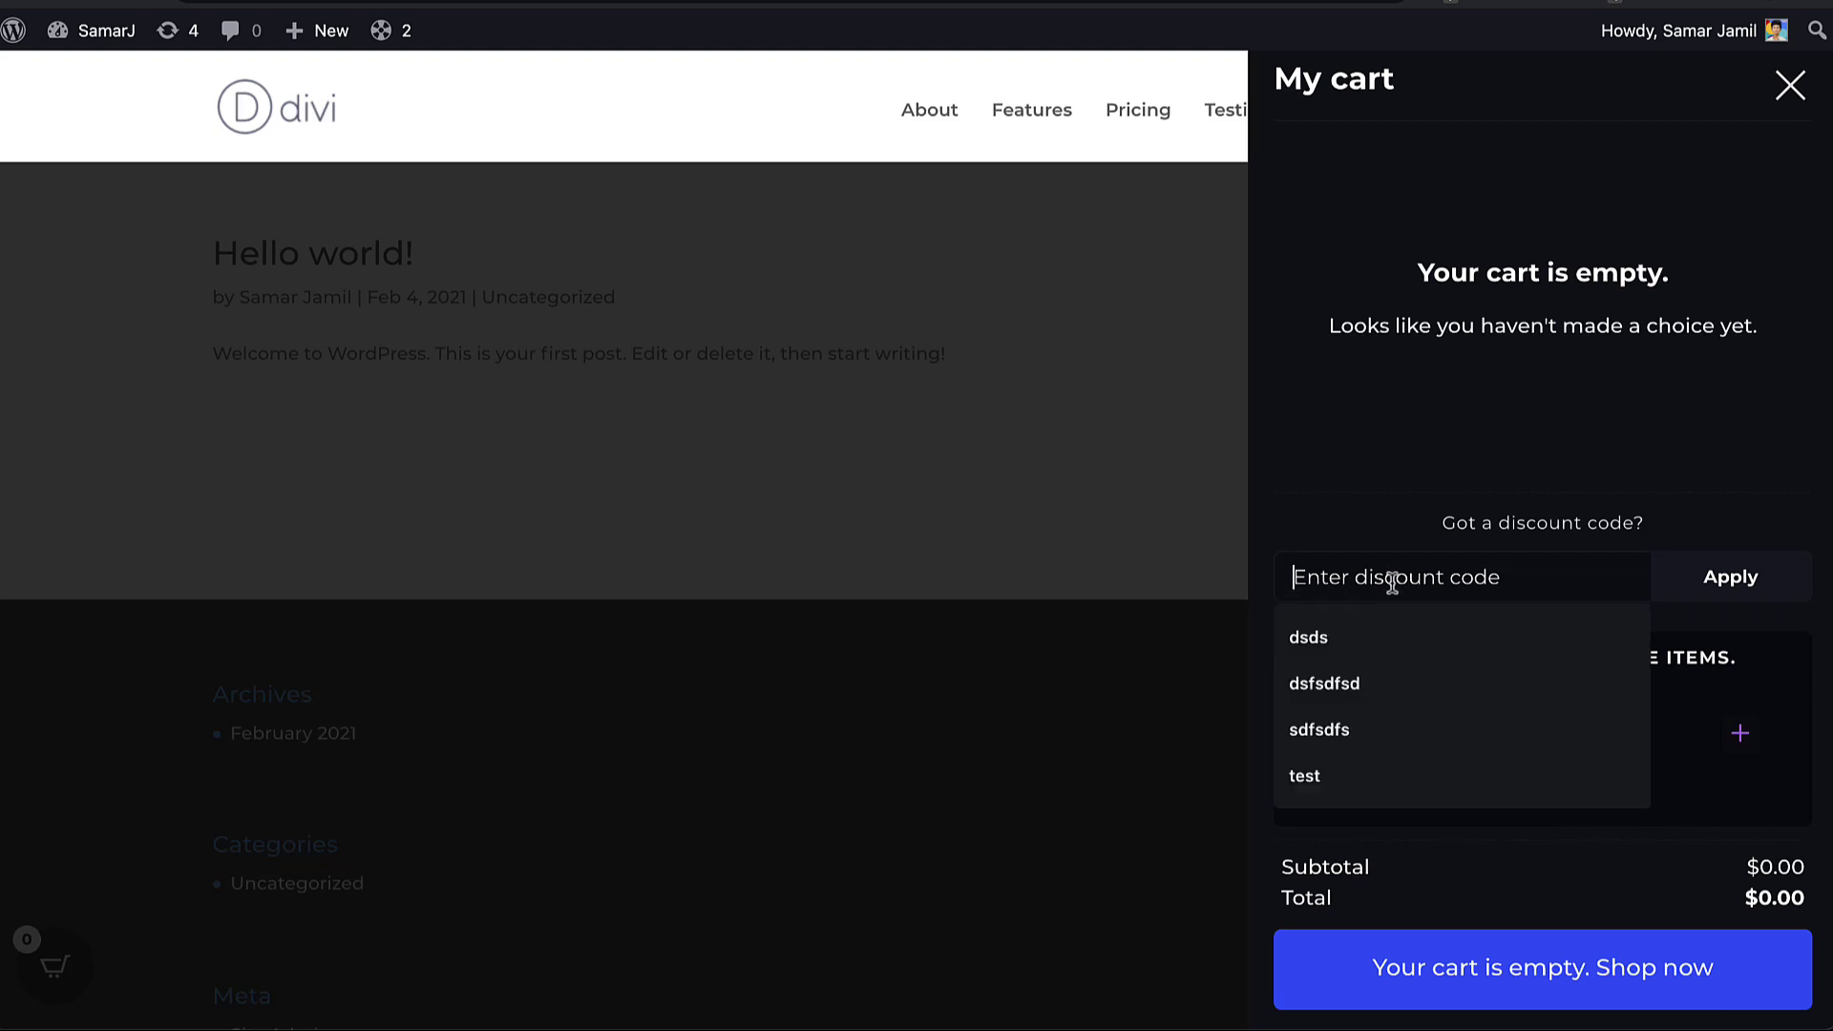
text(discount)
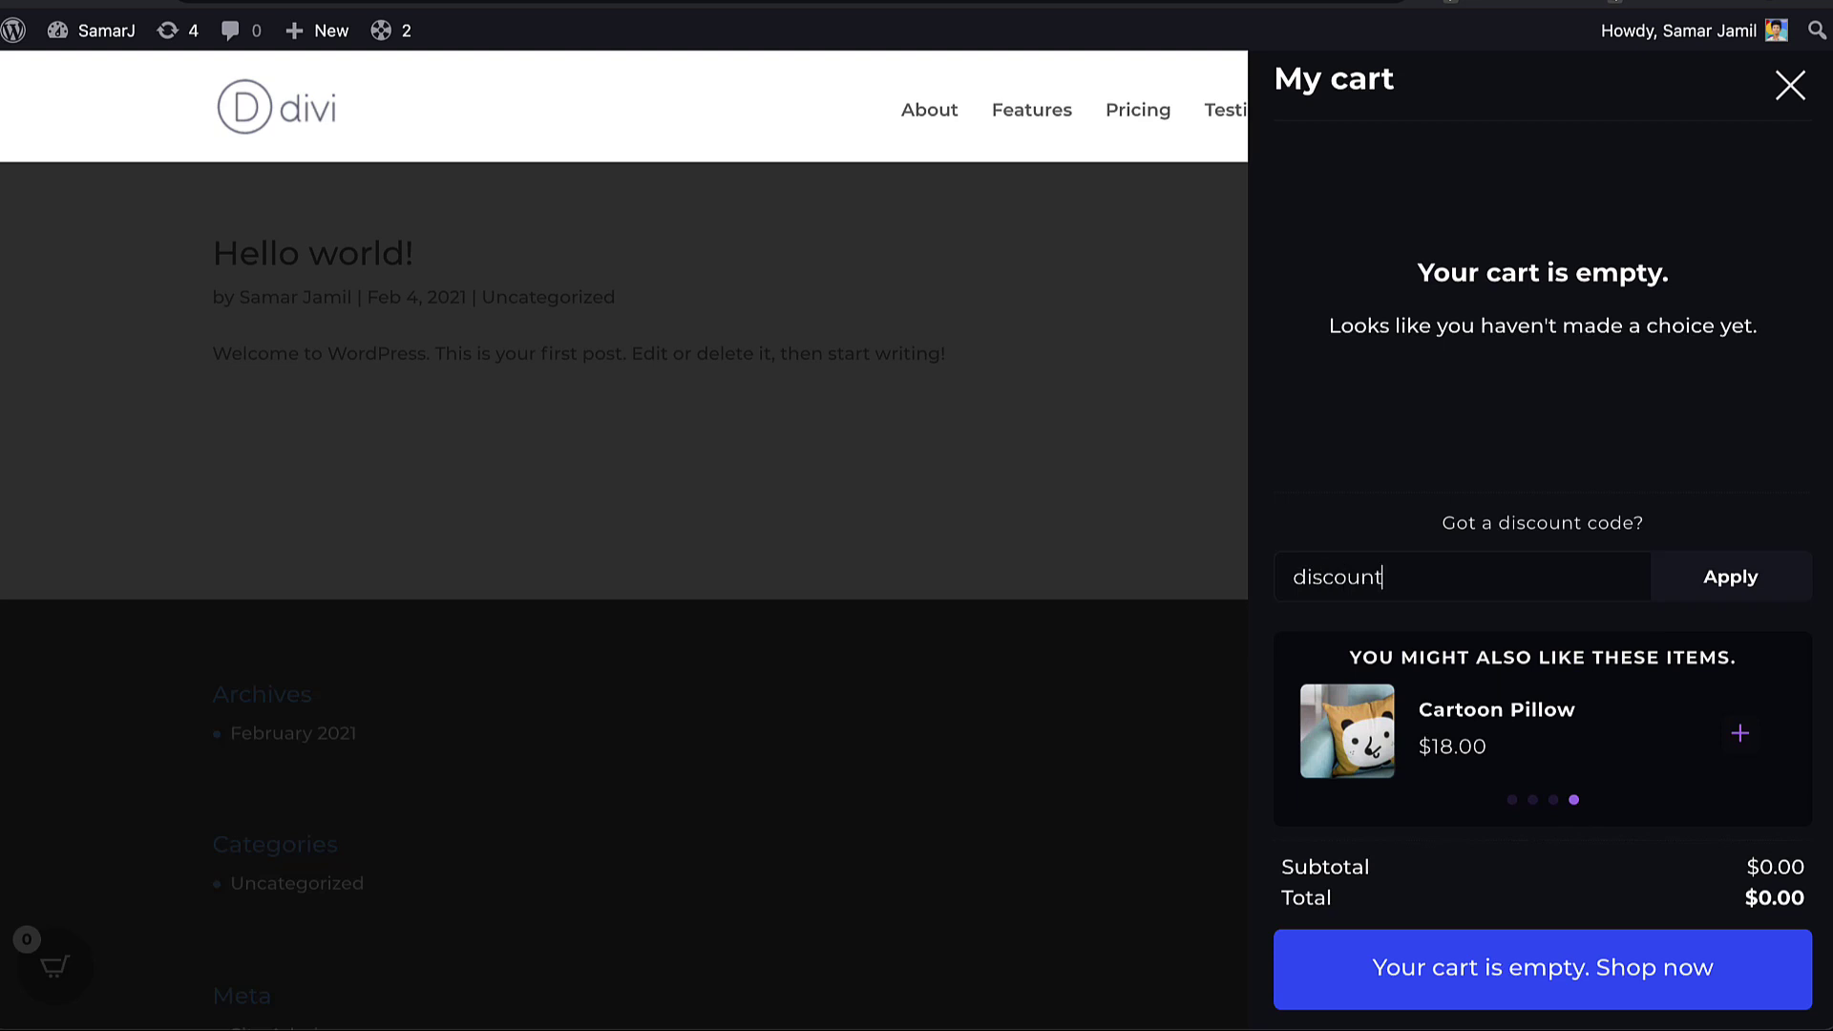
key(ctrl+a)
key(BackSpace)
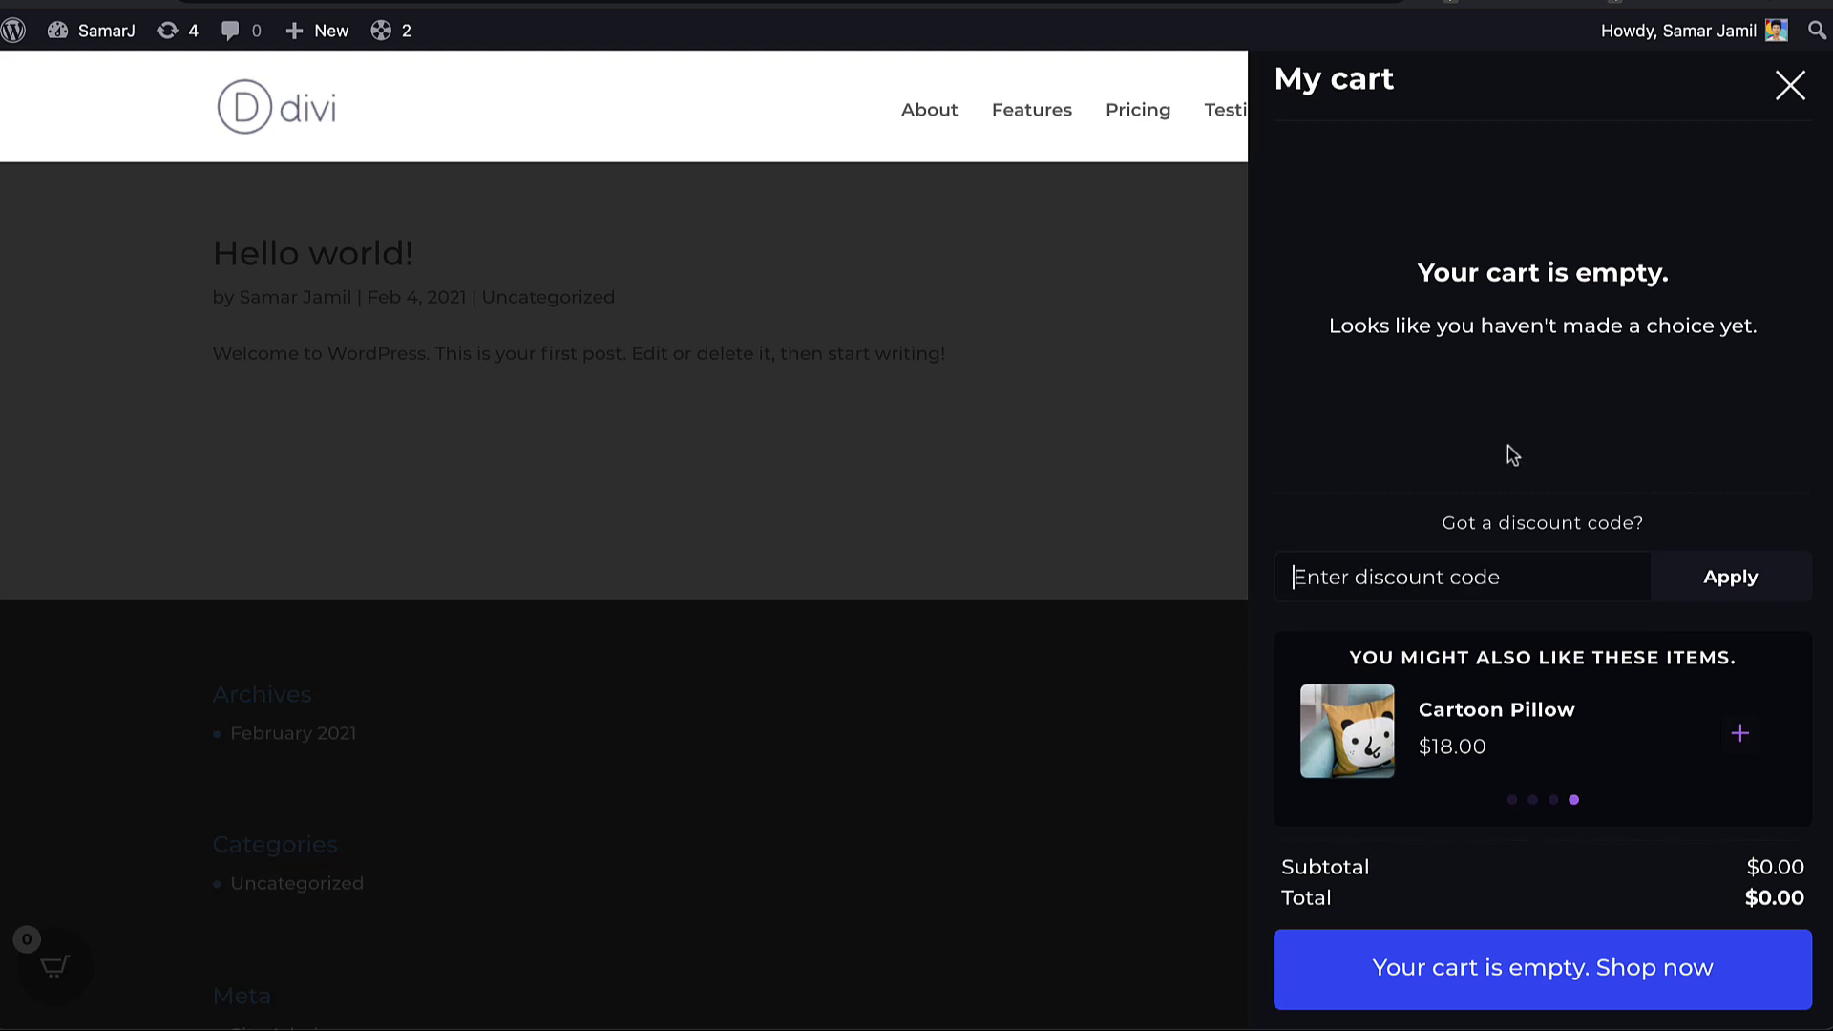
Step: Open and close the storefront cart drawer several times, leaving it closed
click(950, 600)
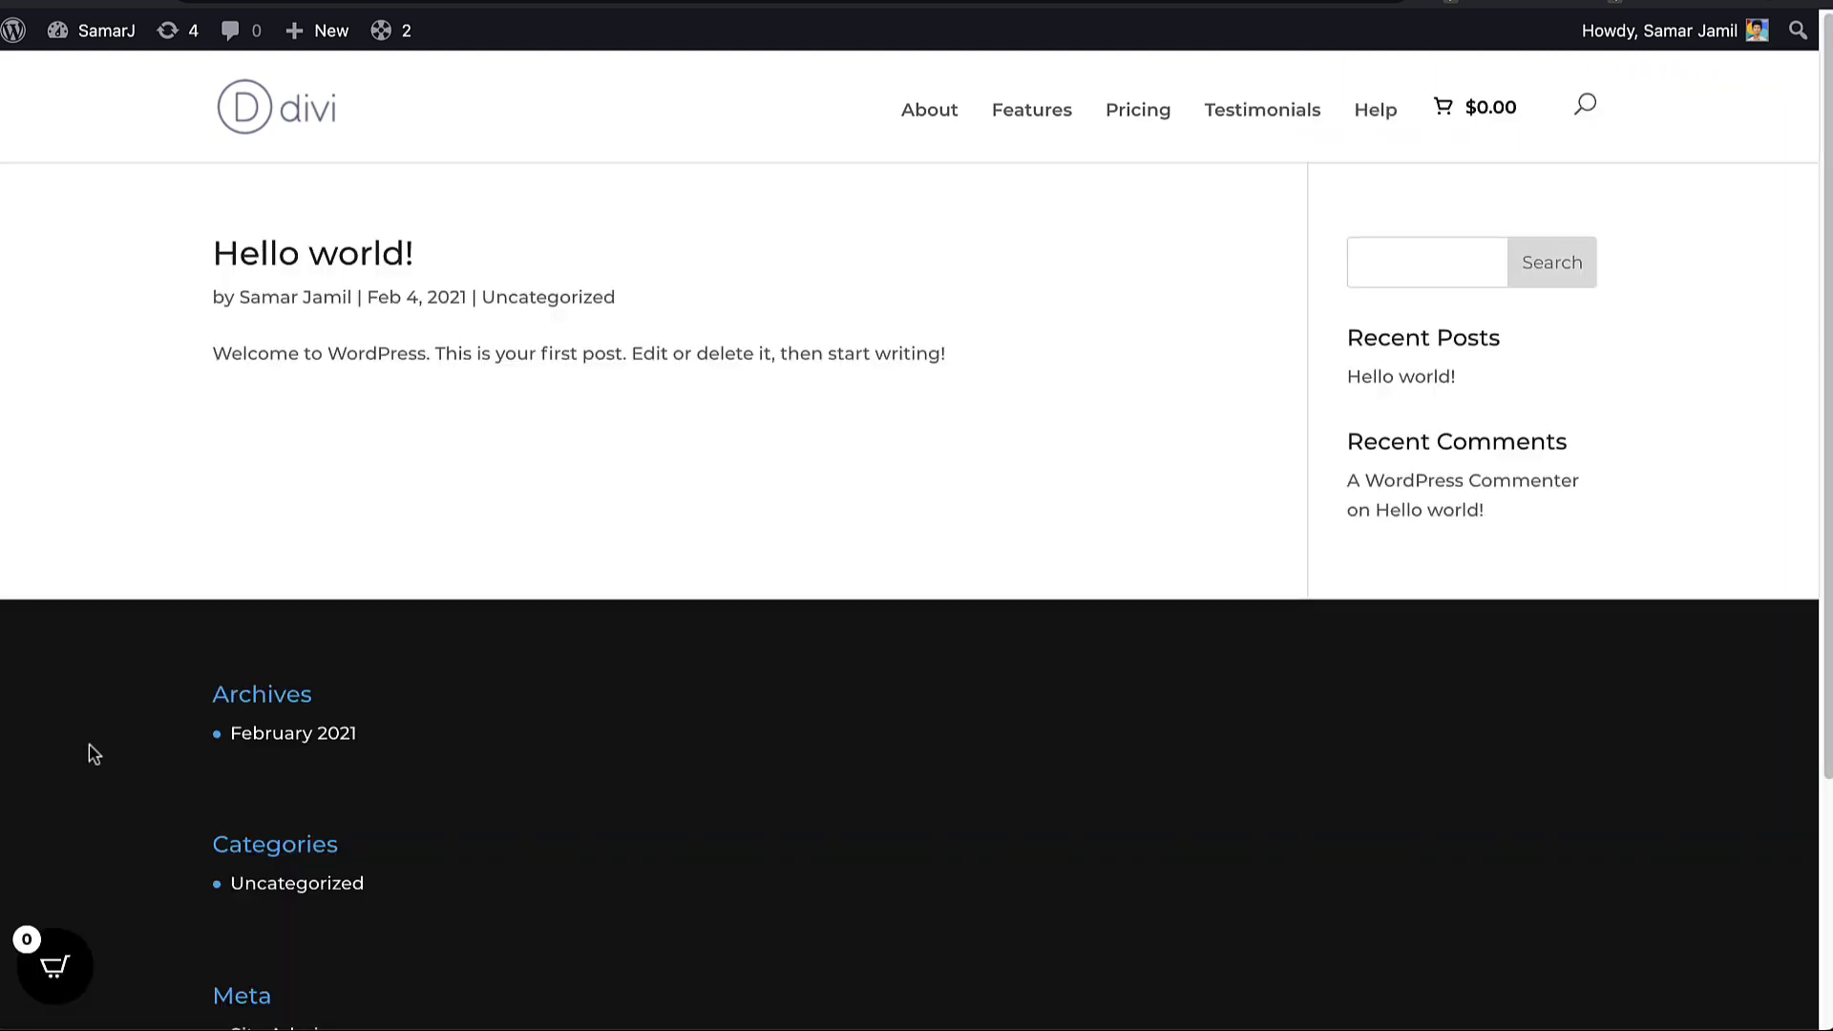
click(60, 929)
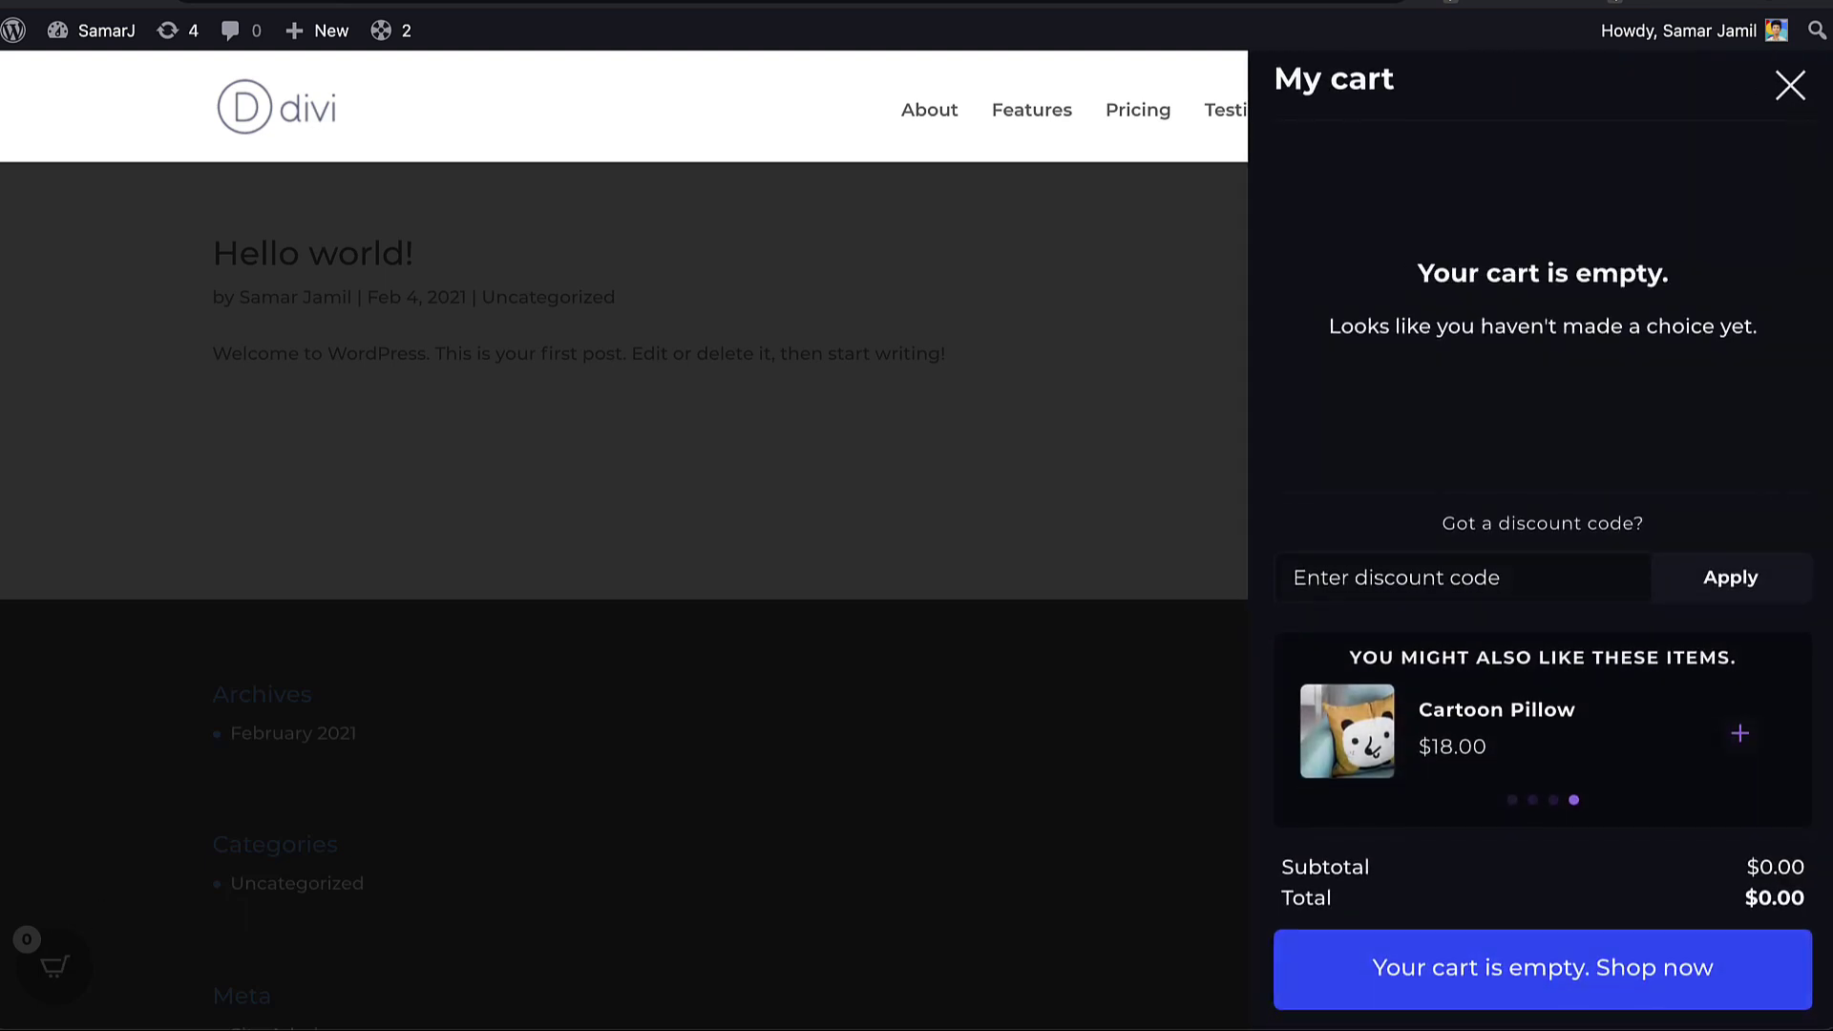
click(102, 944)
click(56, 966)
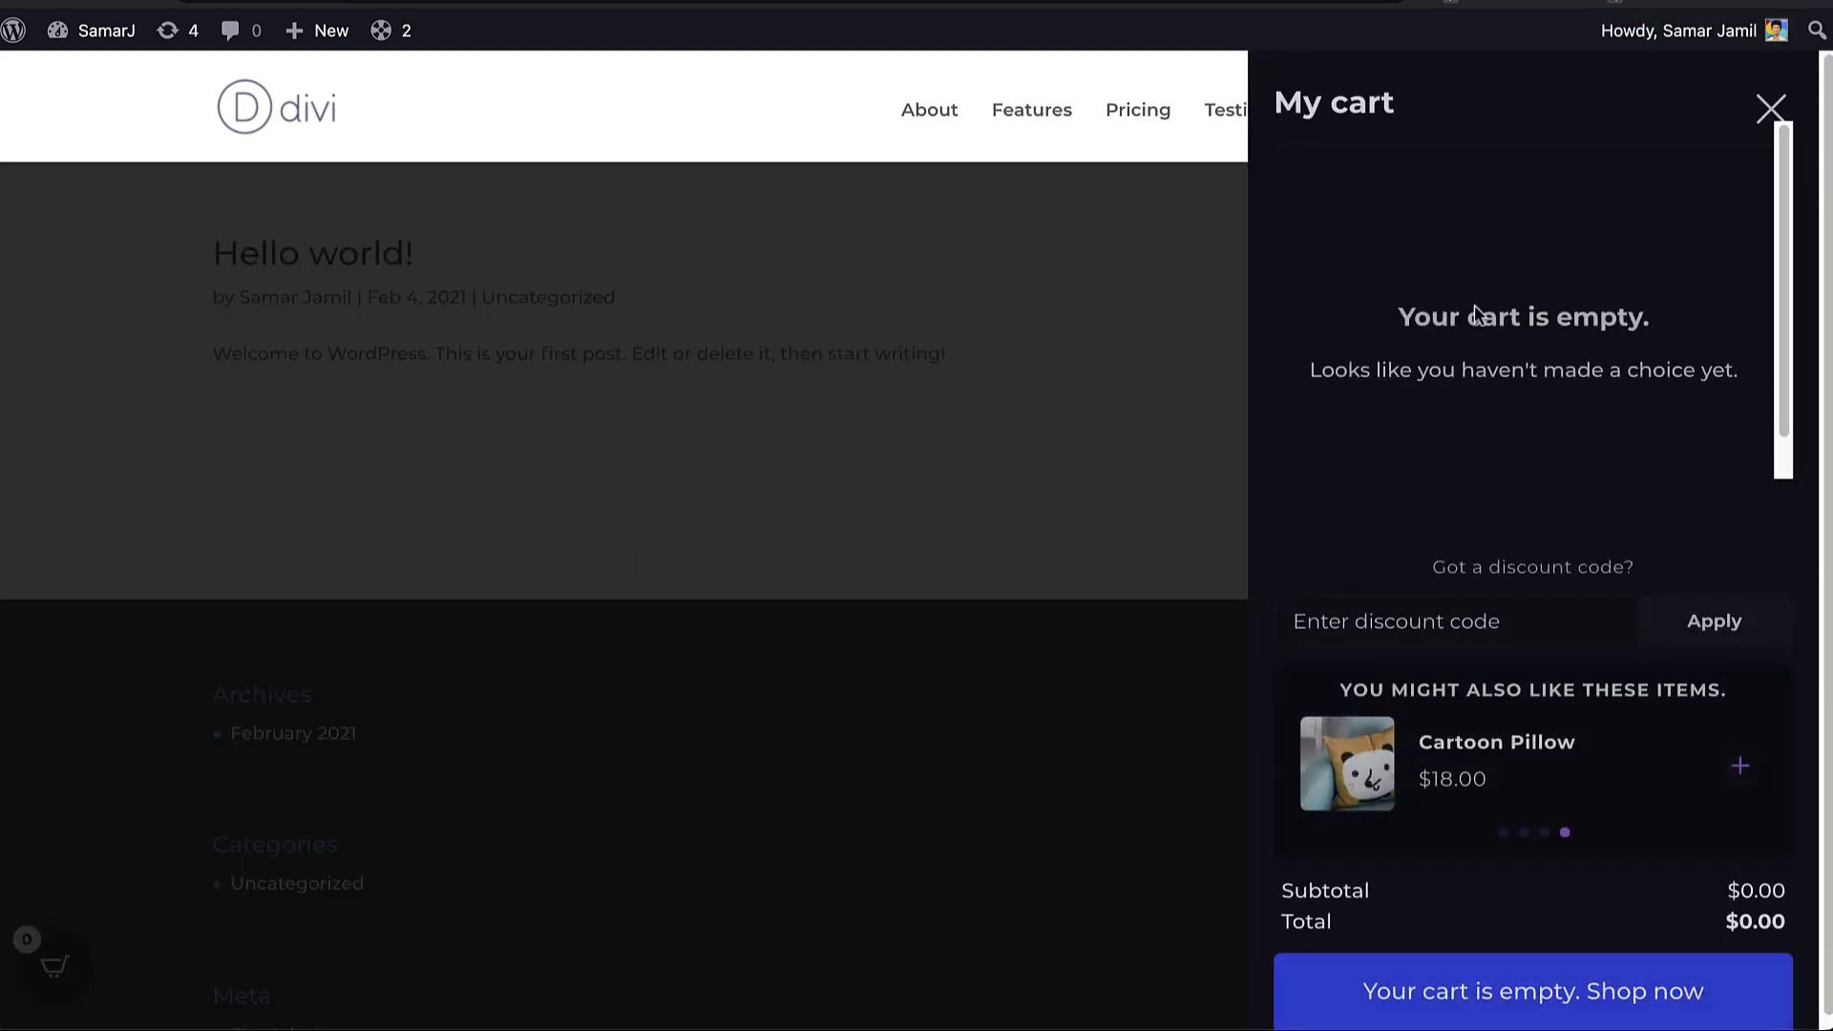
click(843, 511)
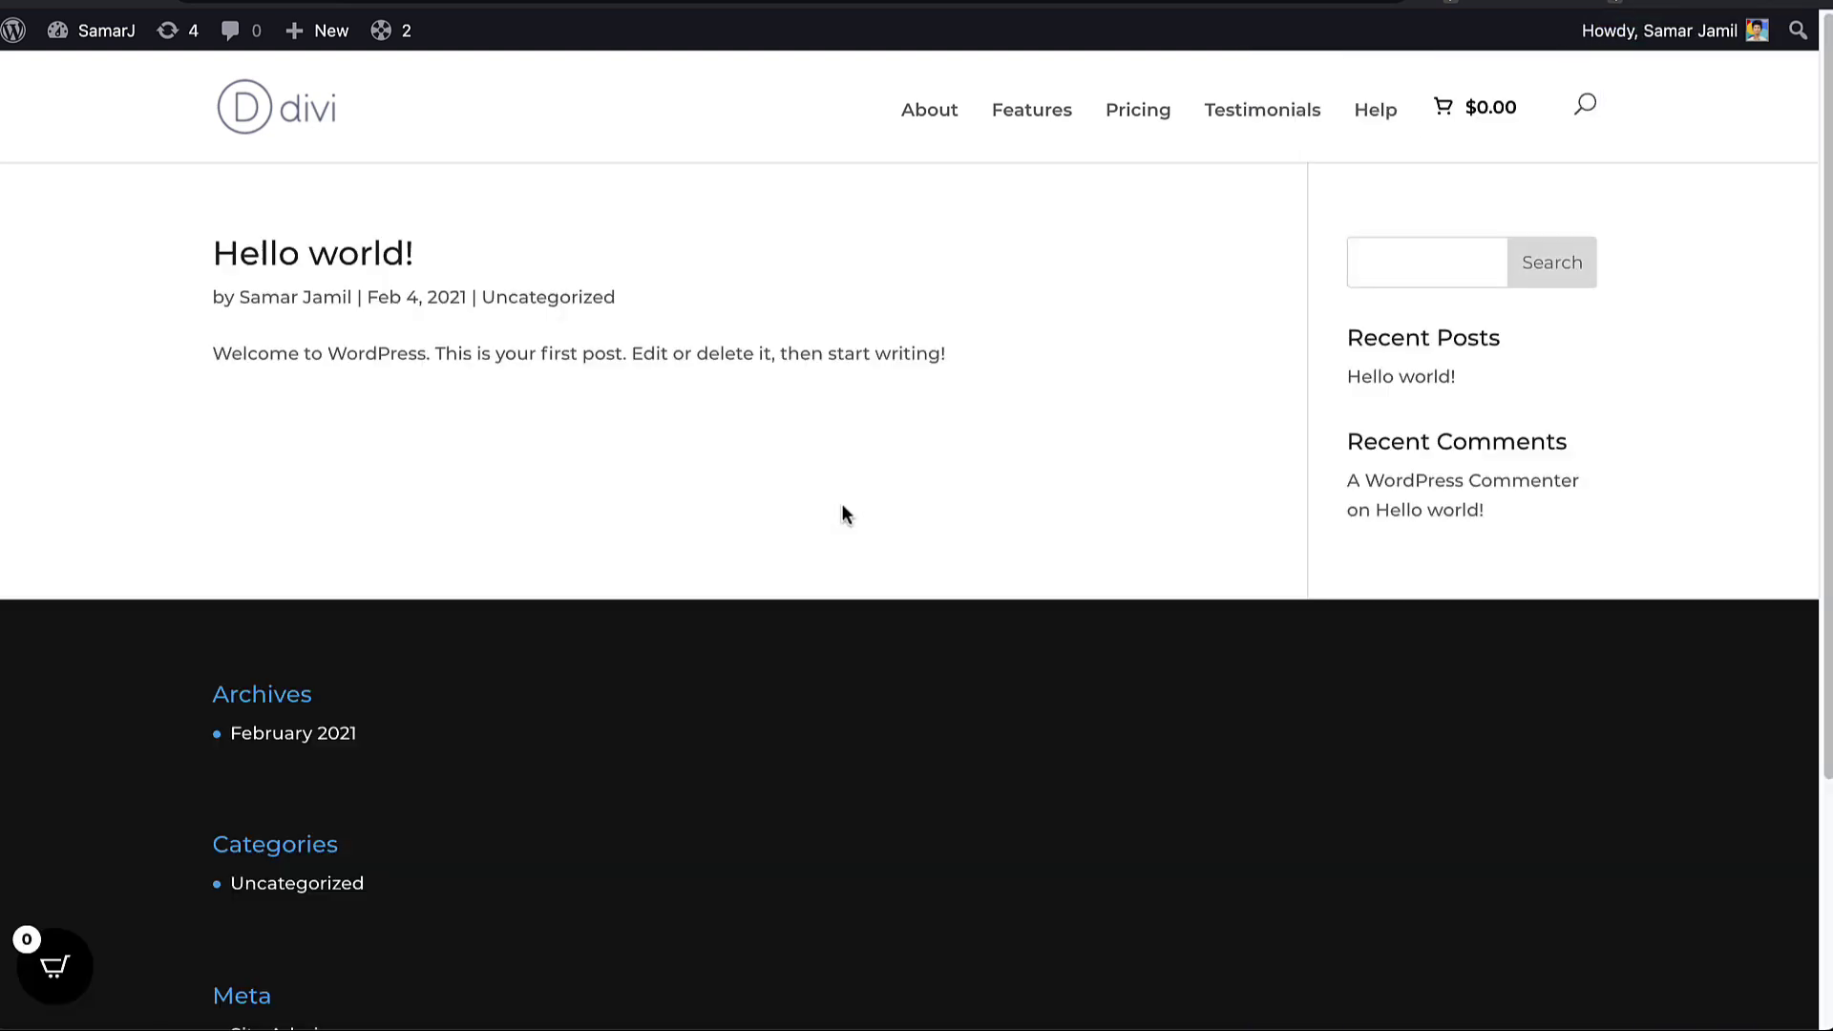
click(50, 972)
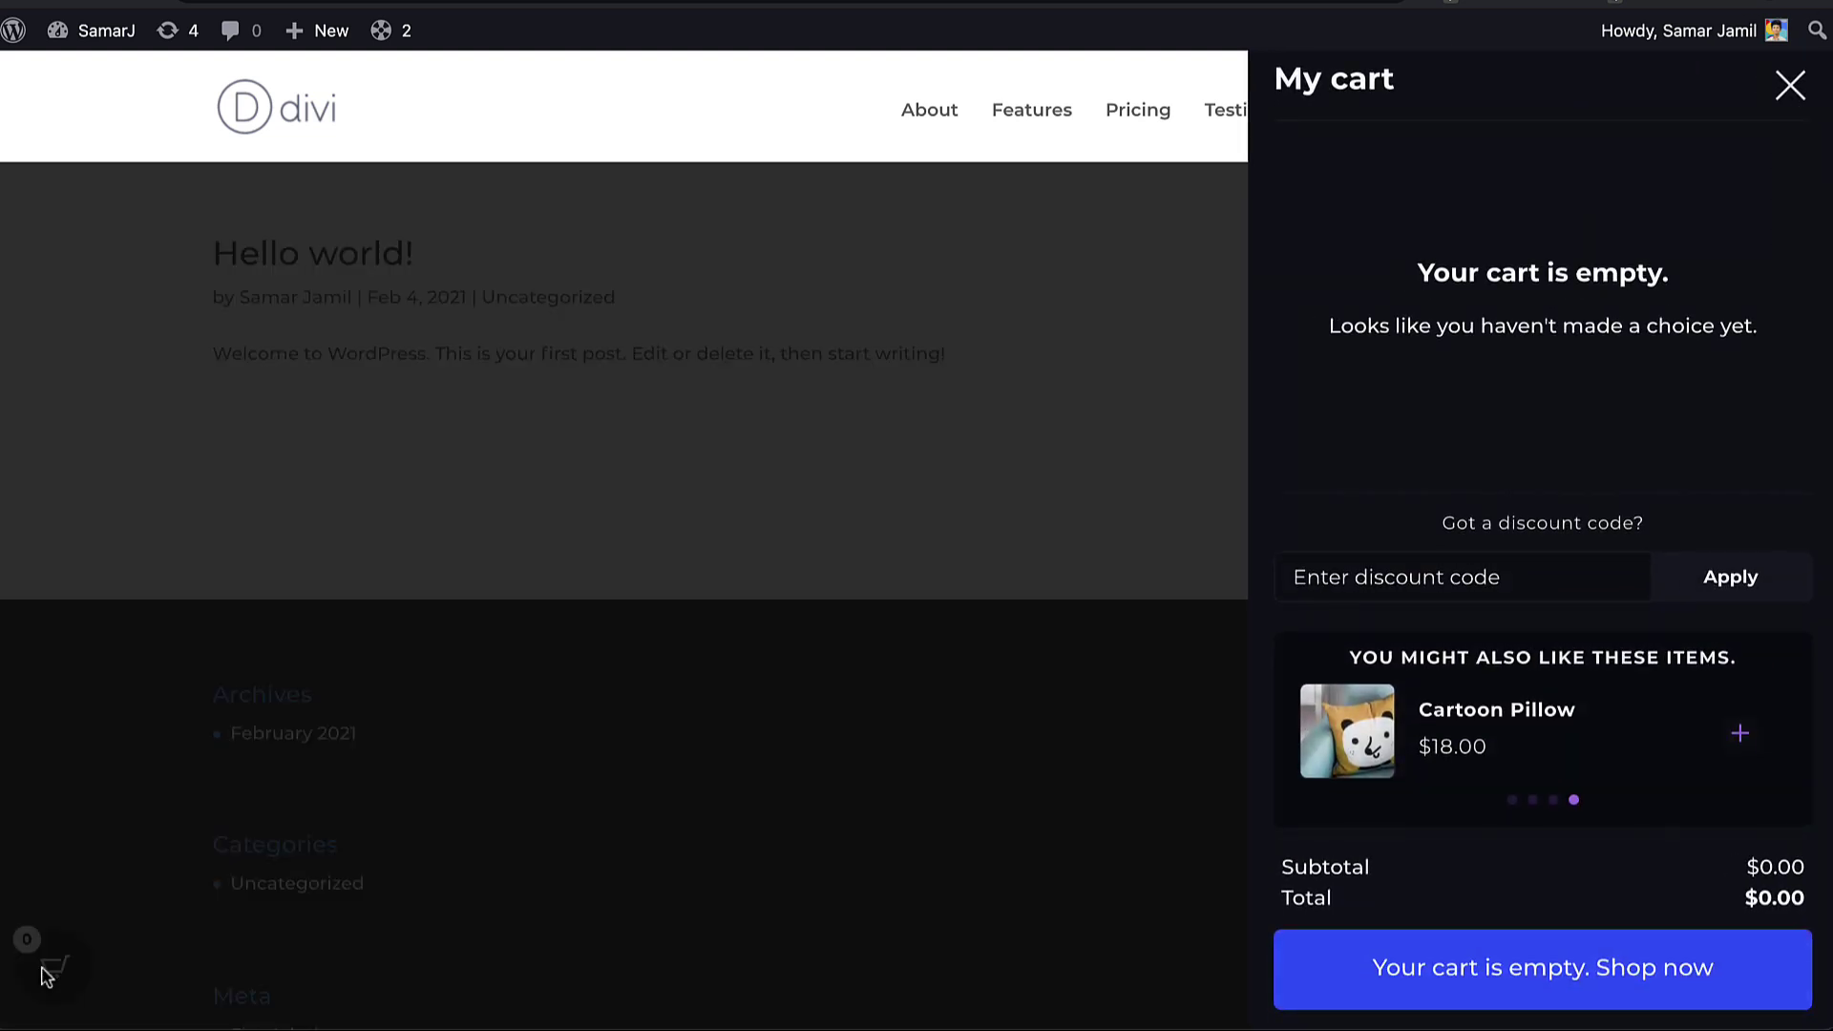
click(43, 969)
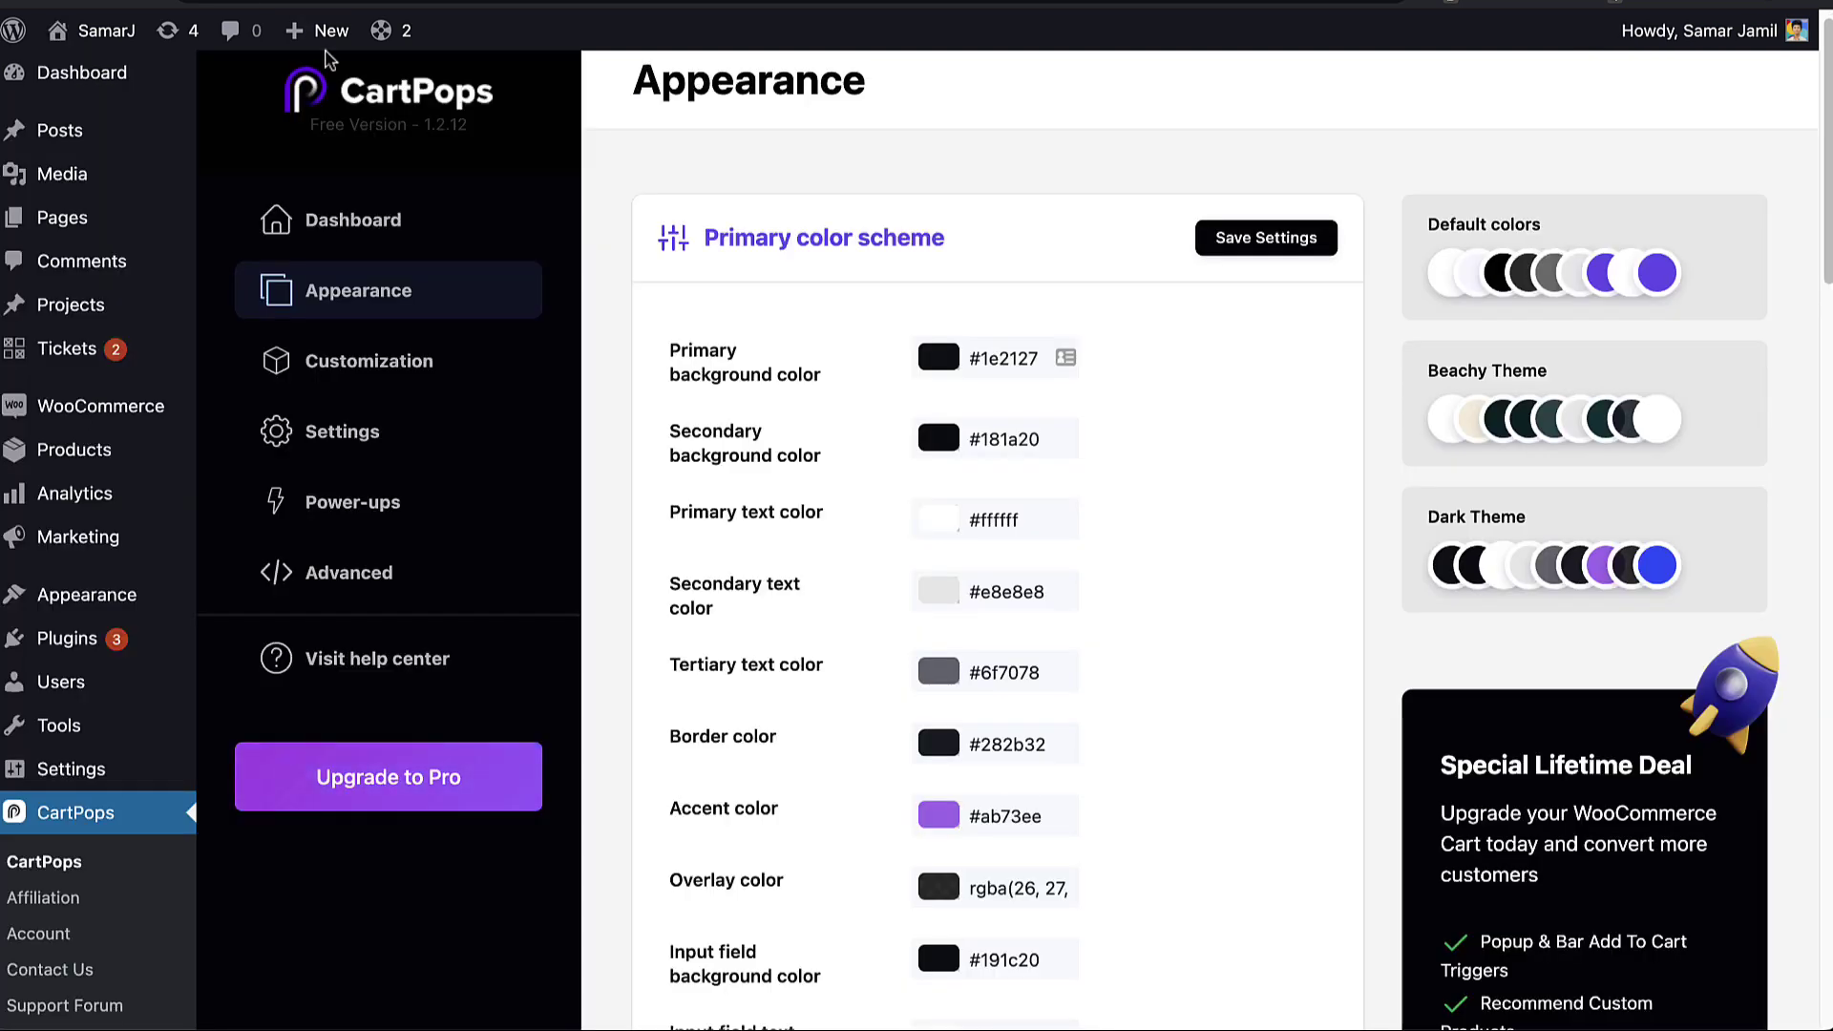
Step: Apply the Beachy colour scheme to the cart, then reload the storefront tab
scroll(897, 322, down, 2)
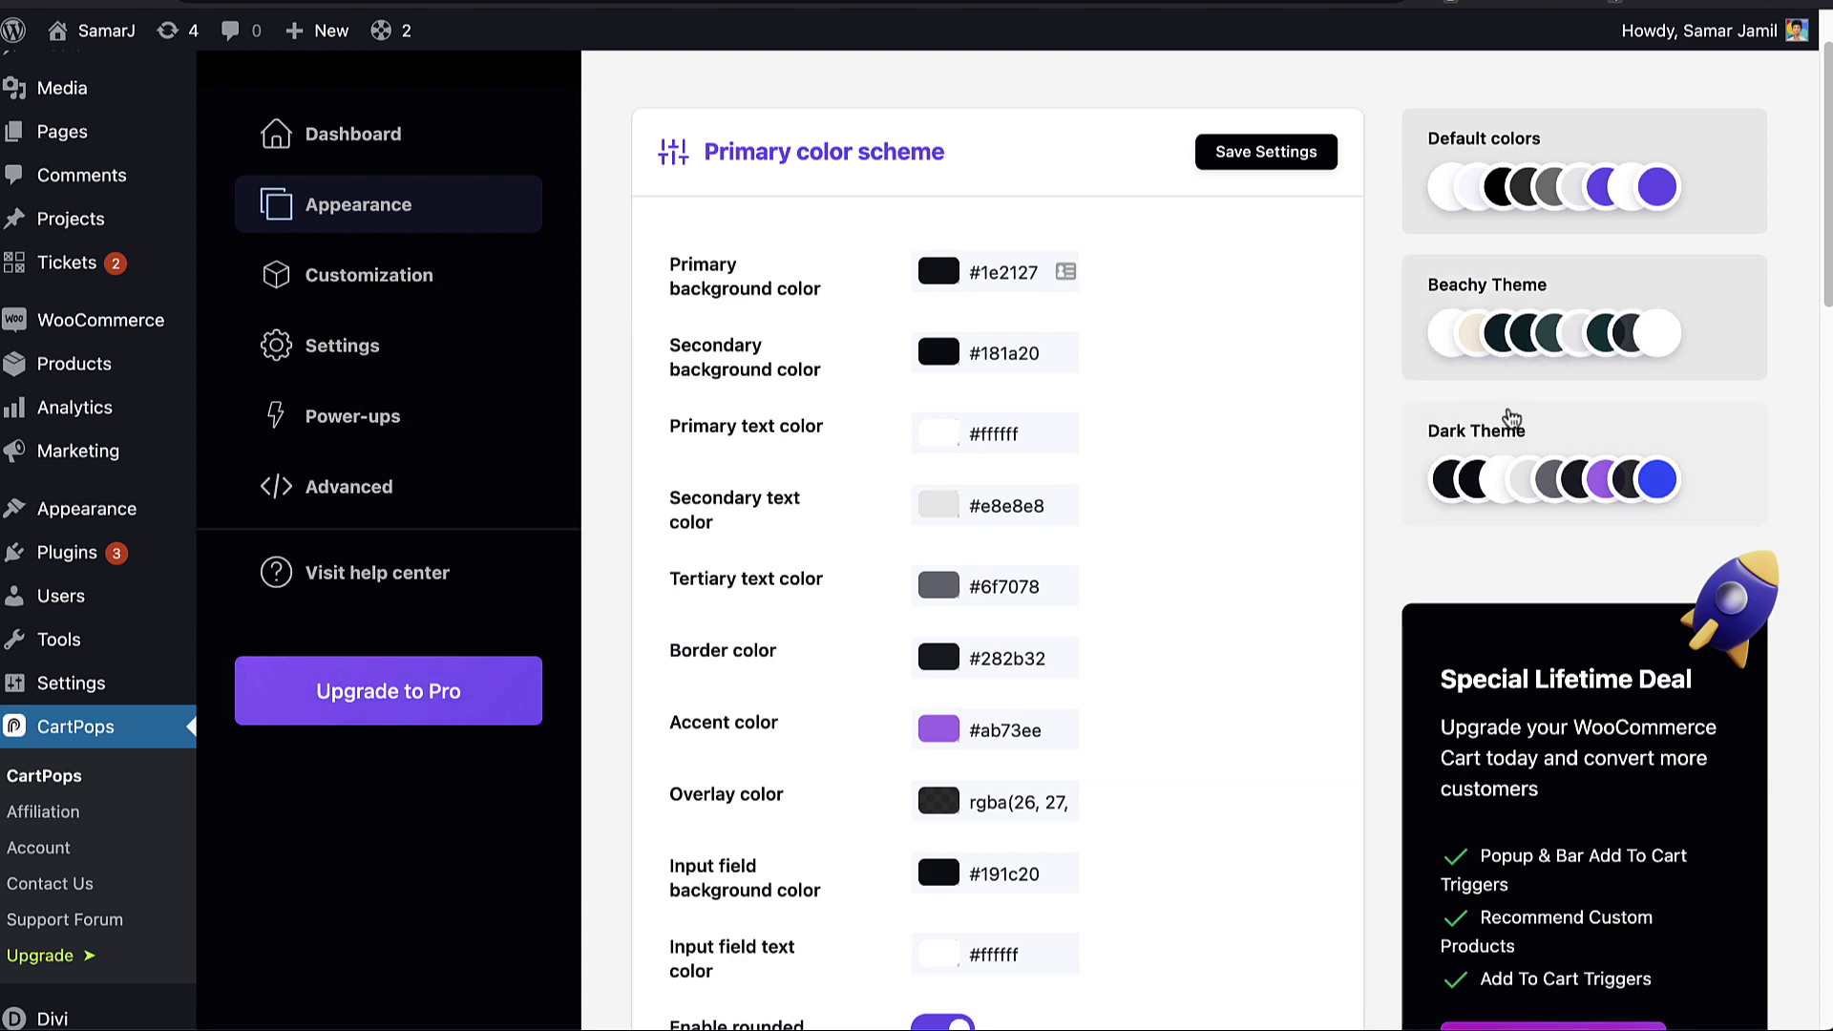
click(1506, 293)
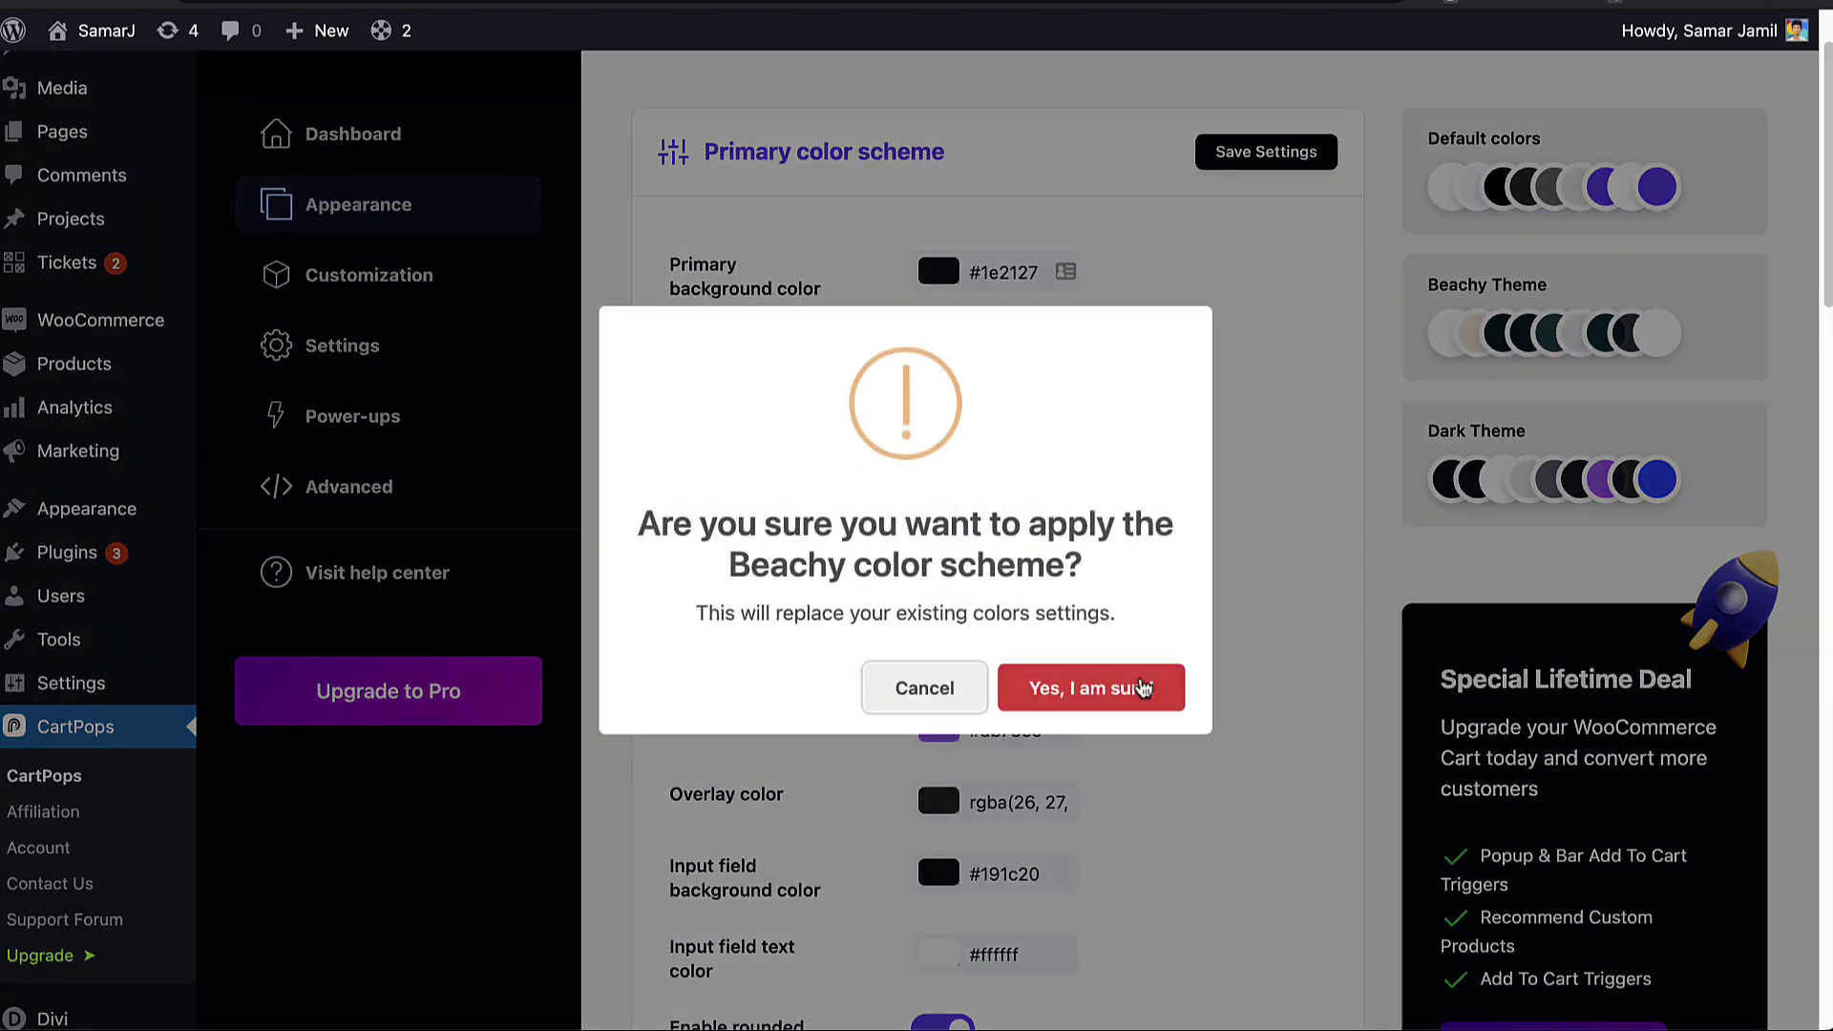
click(1131, 690)
click(1125, 690)
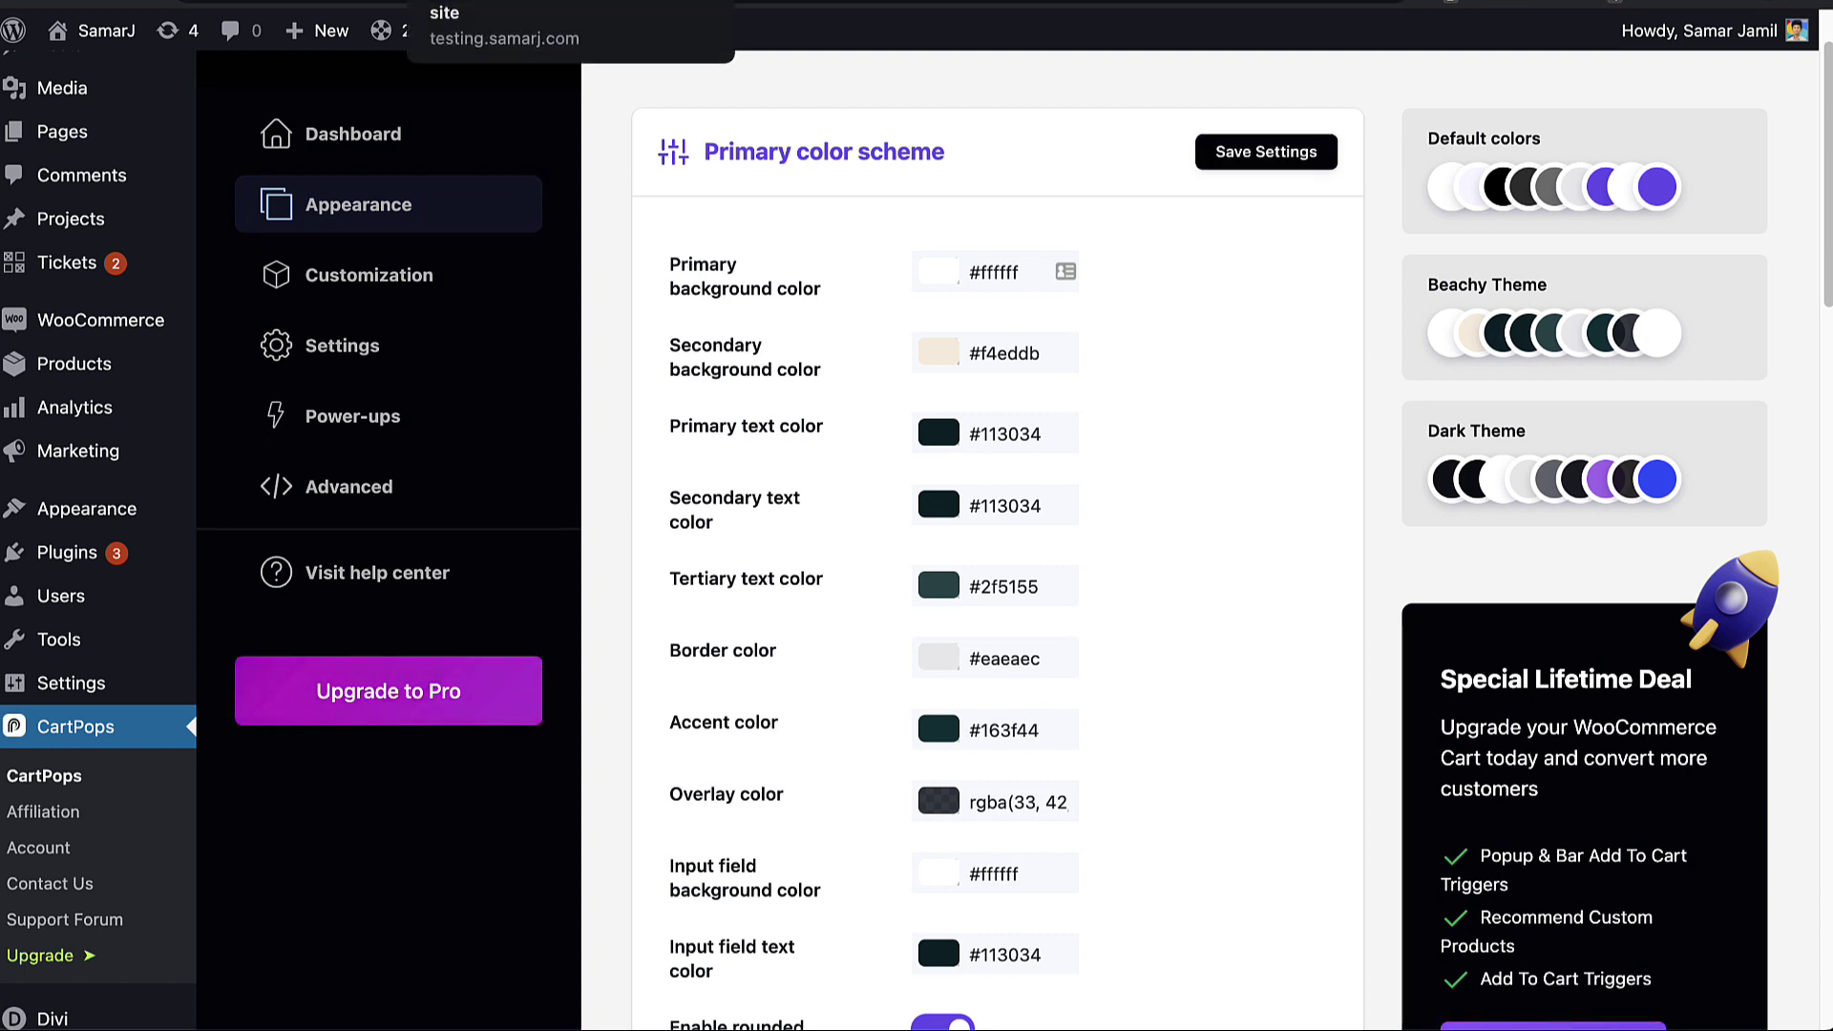
click(622, 2)
key(super+r)
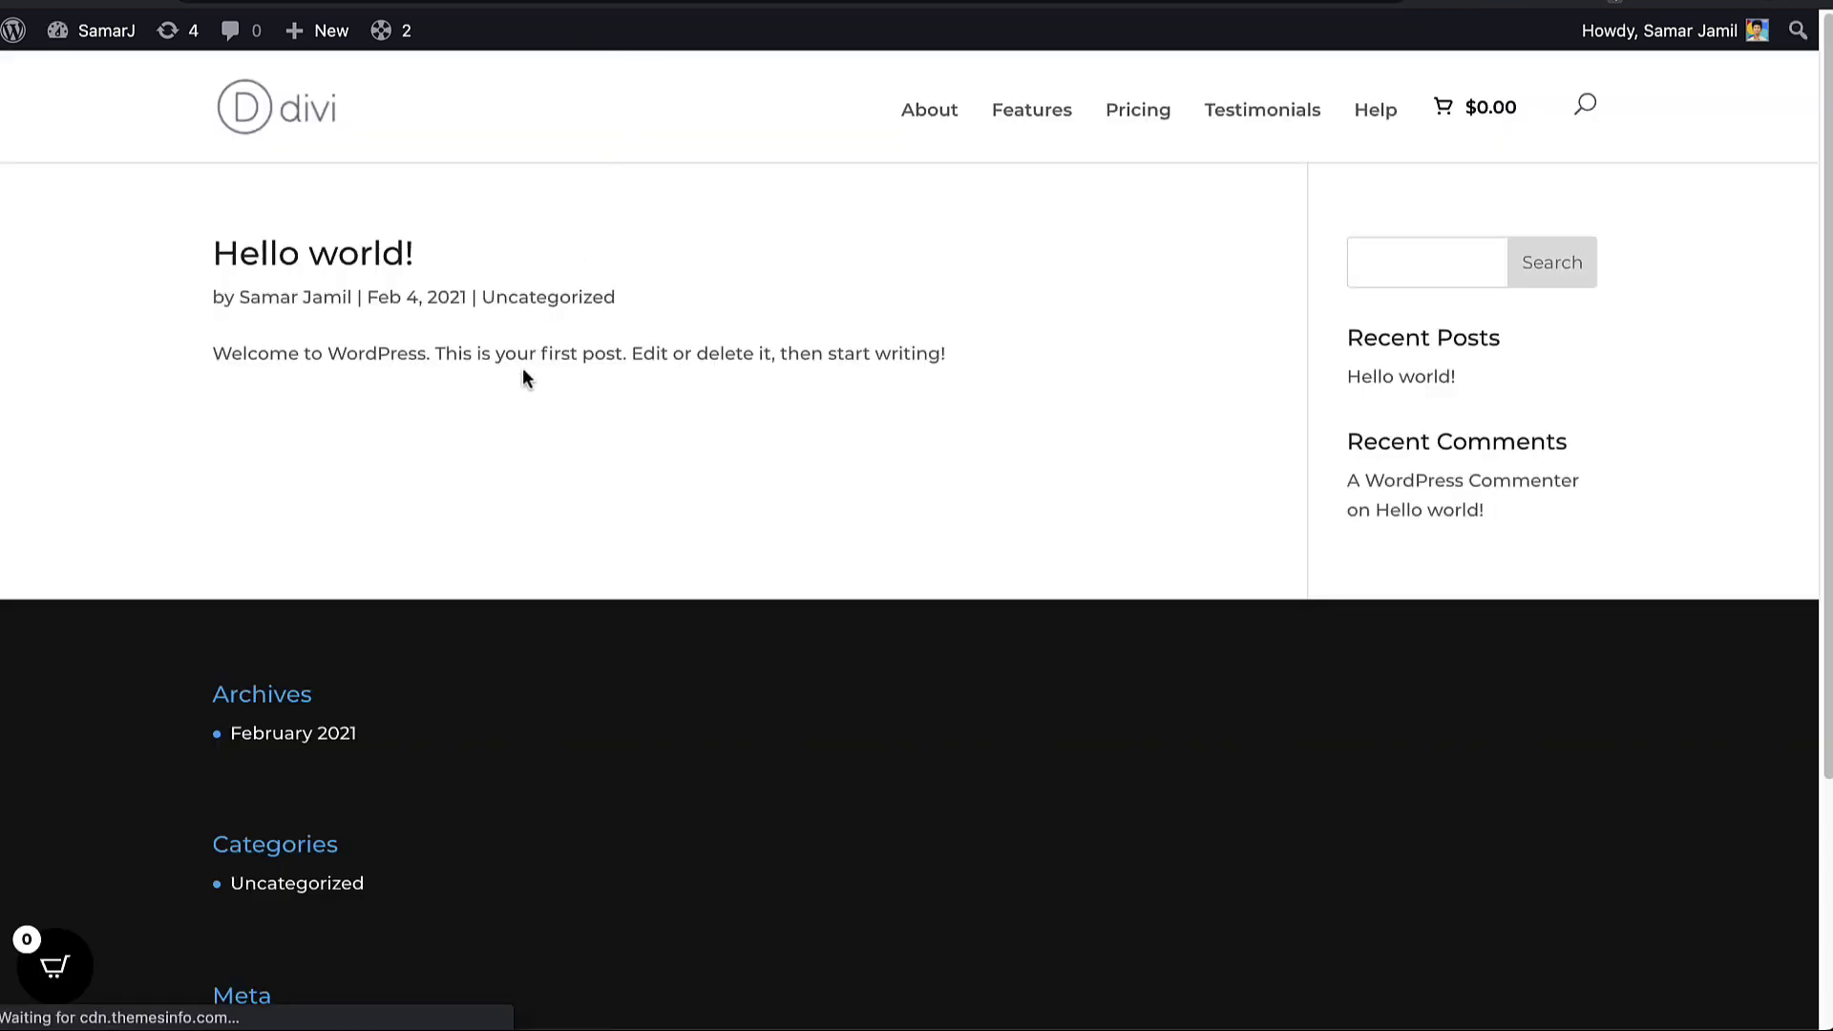
Step: Open the storefront cart drawer to preview the Beachy colours, close it, and reopen it
click(55, 936)
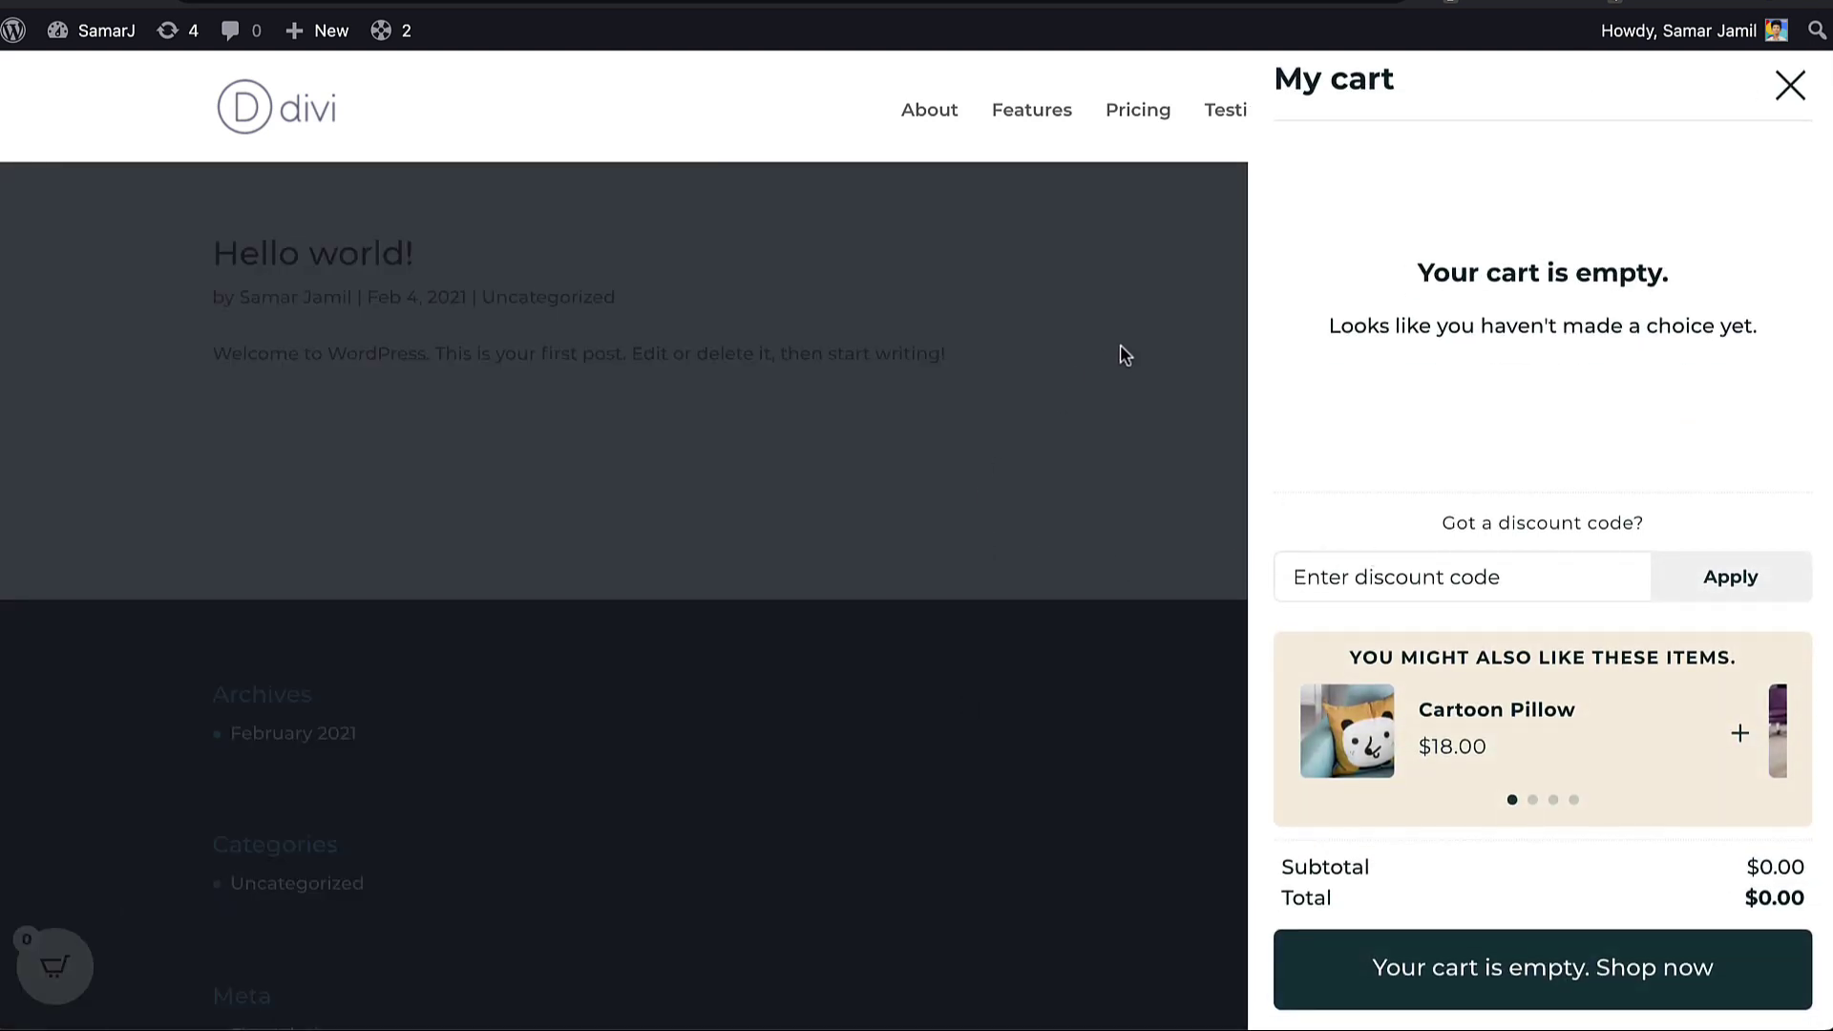
click(1107, 358)
click(44, 955)
Step: Close the drawer, switch CartPops to the Dark colour scheme, and open the Customization tab
click(1790, 83)
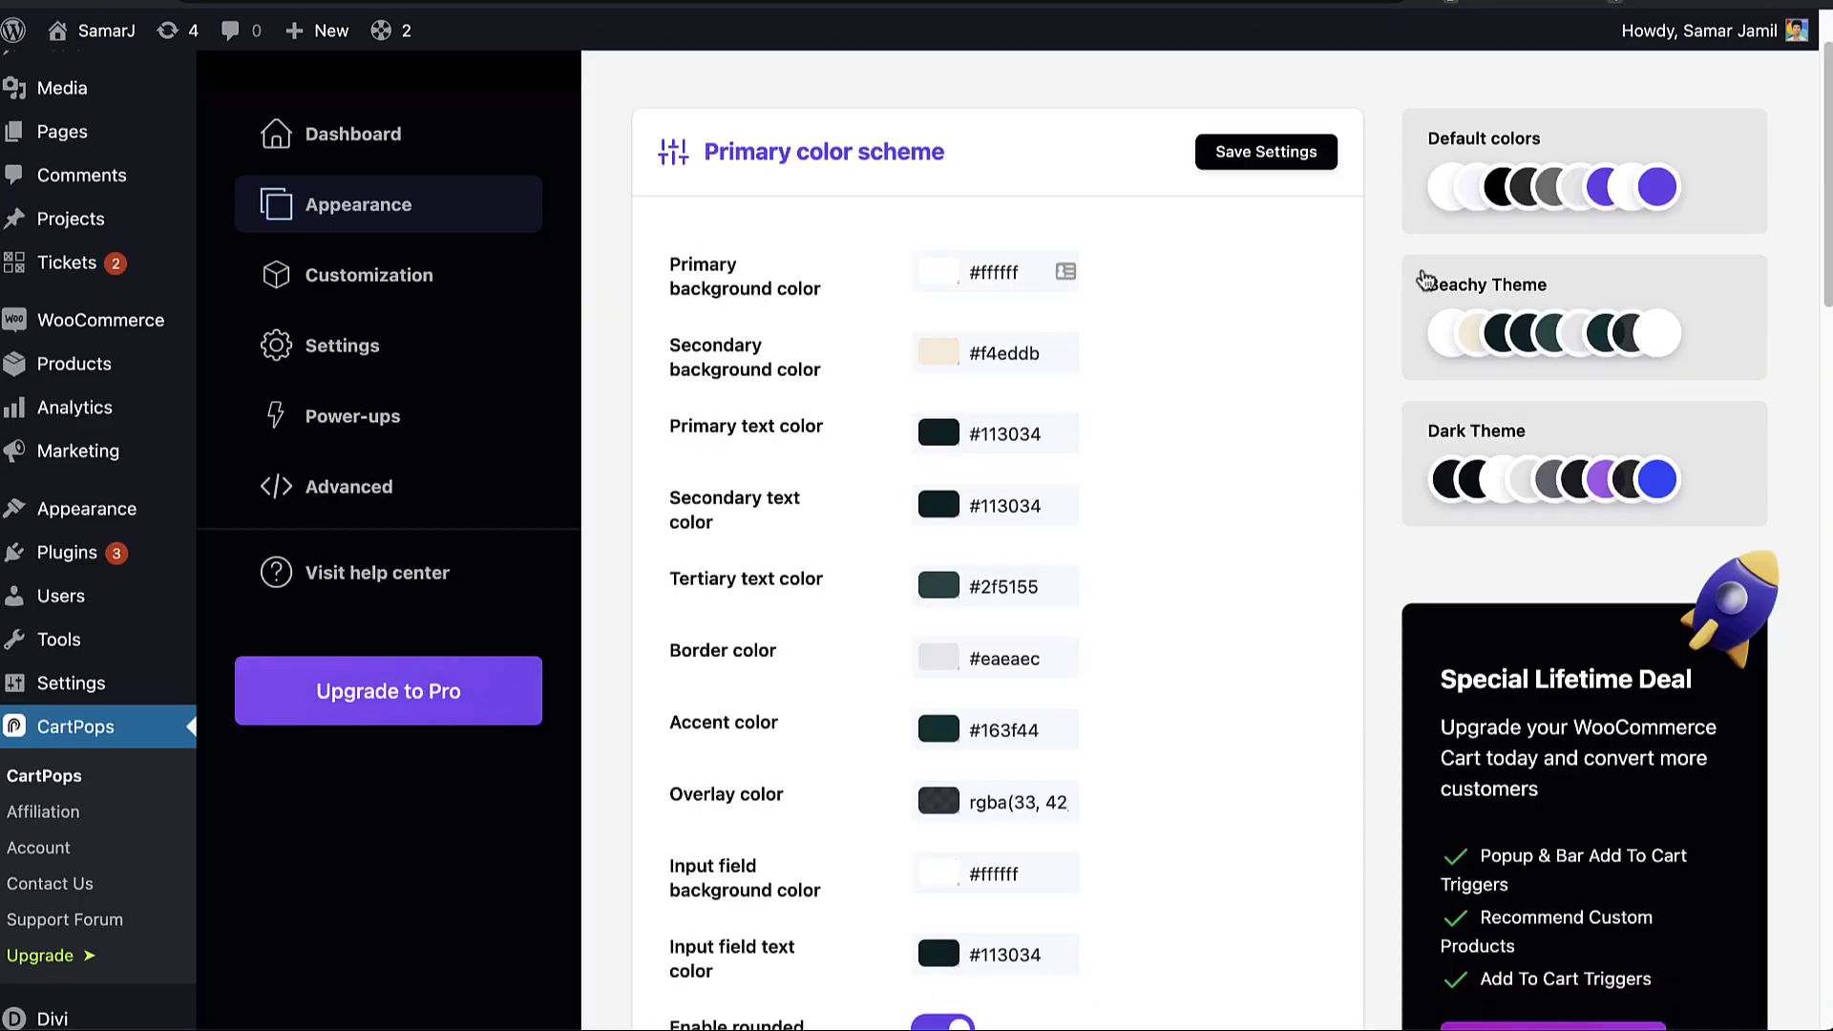
click(1655, 413)
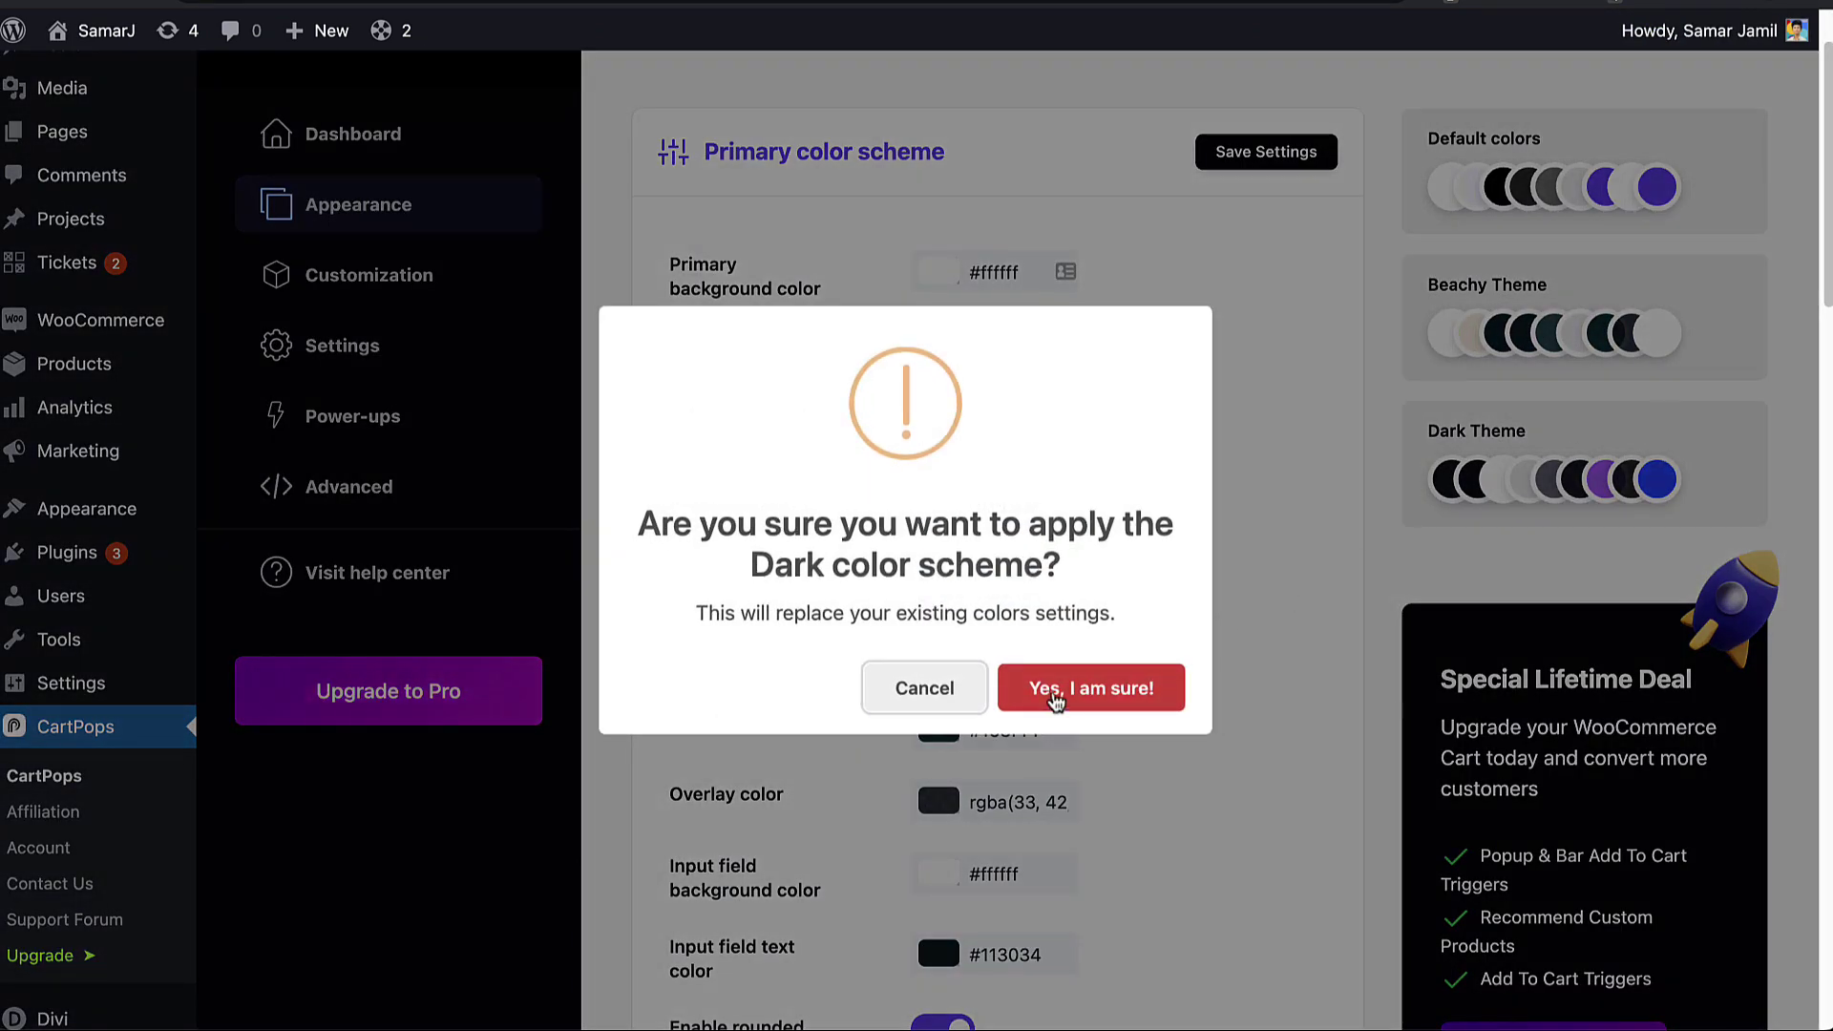
click(1054, 696)
click(1143, 666)
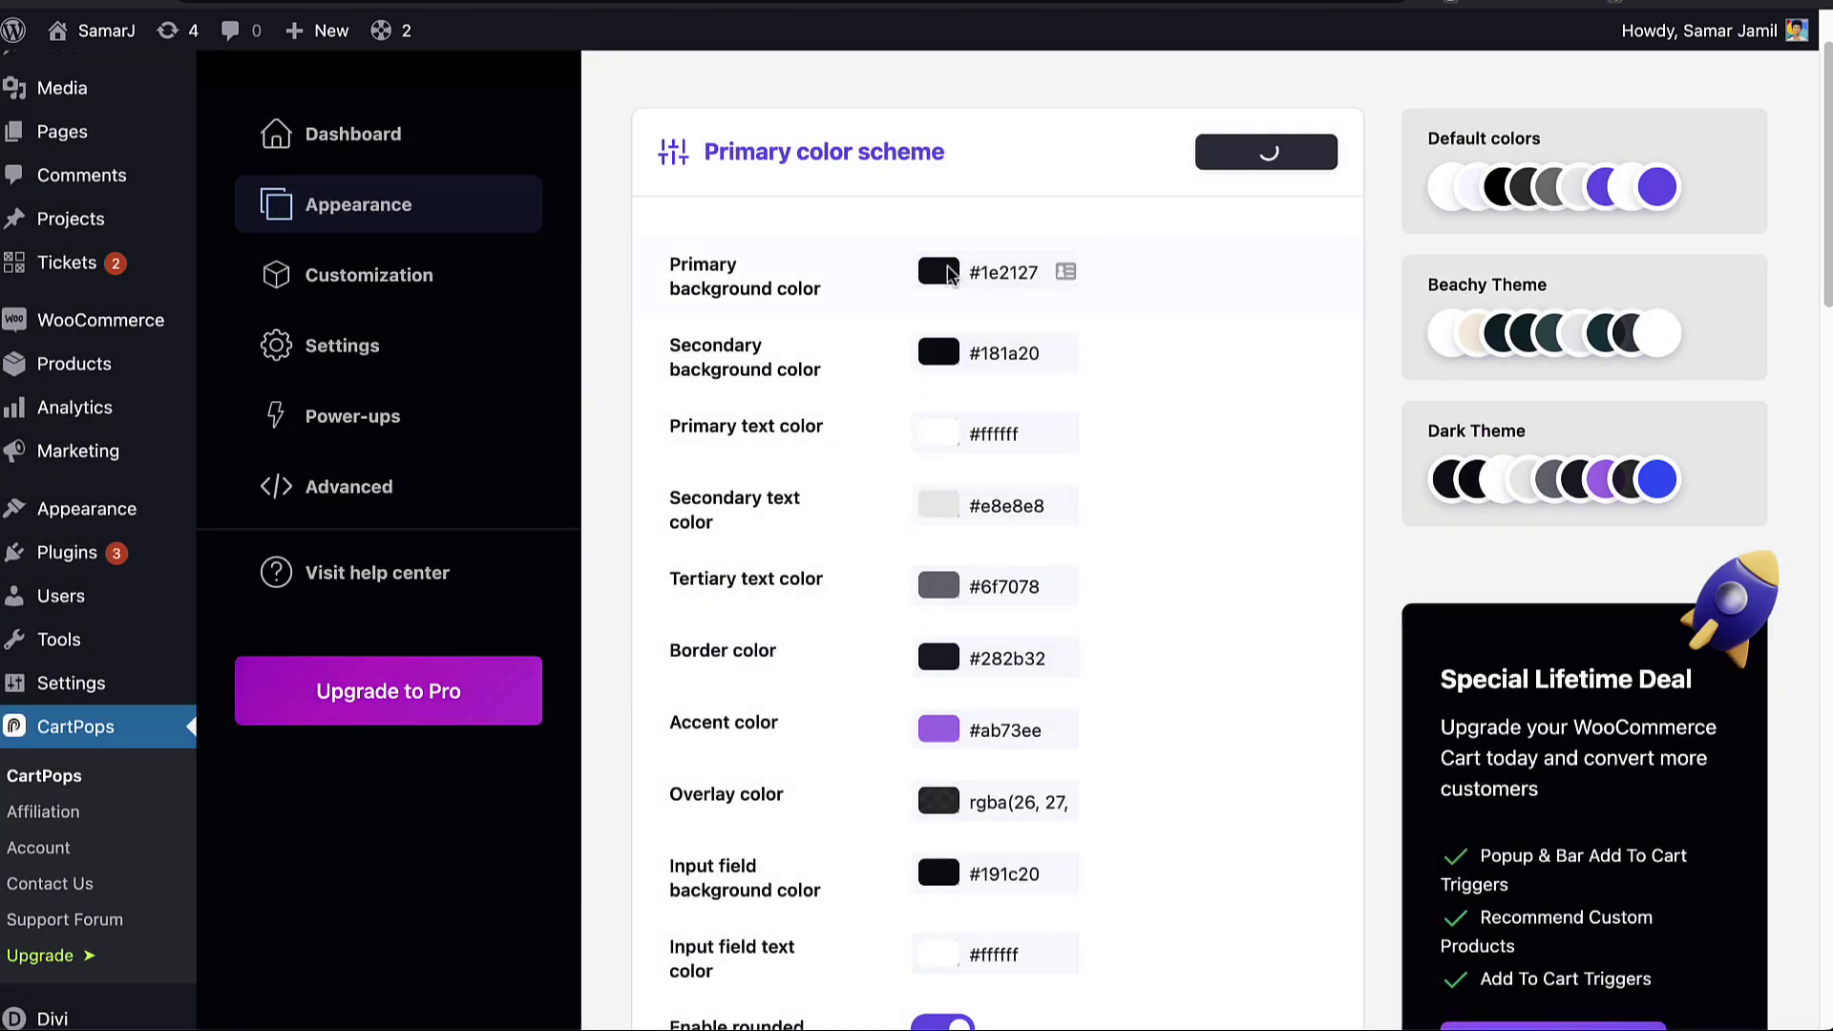
mouse_move(154, 313)
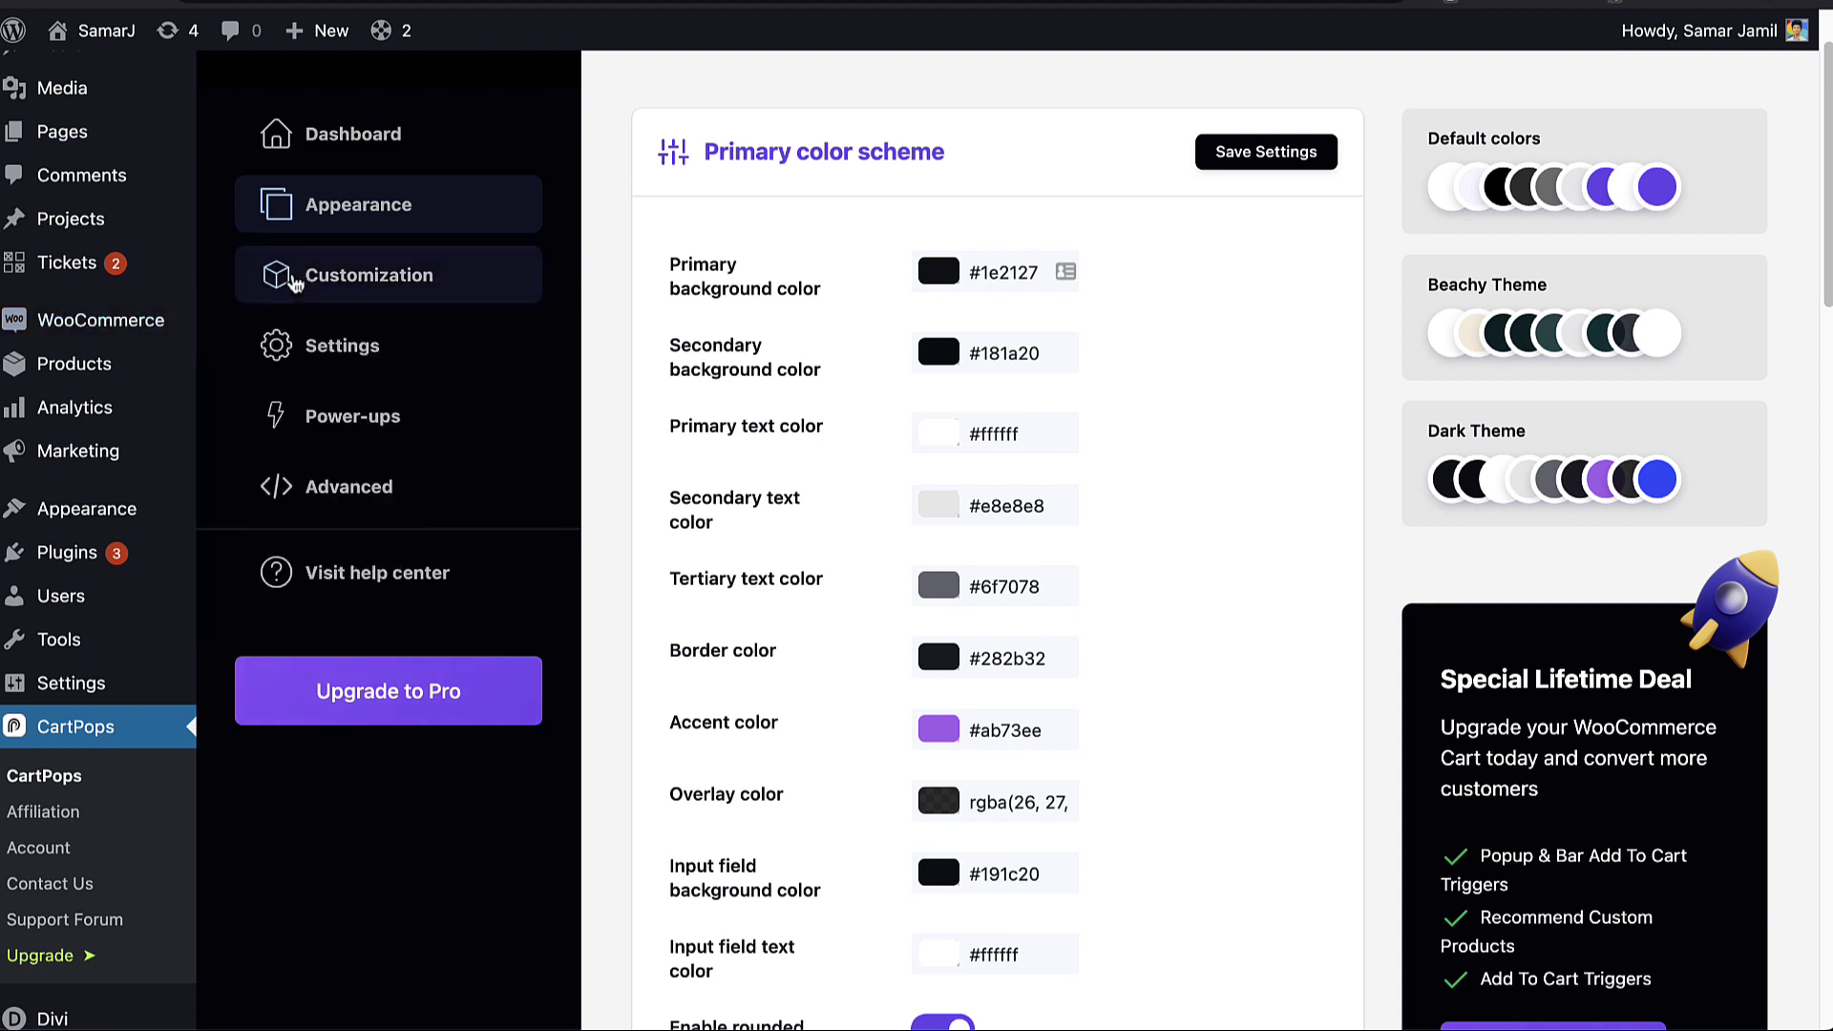
click(279, 276)
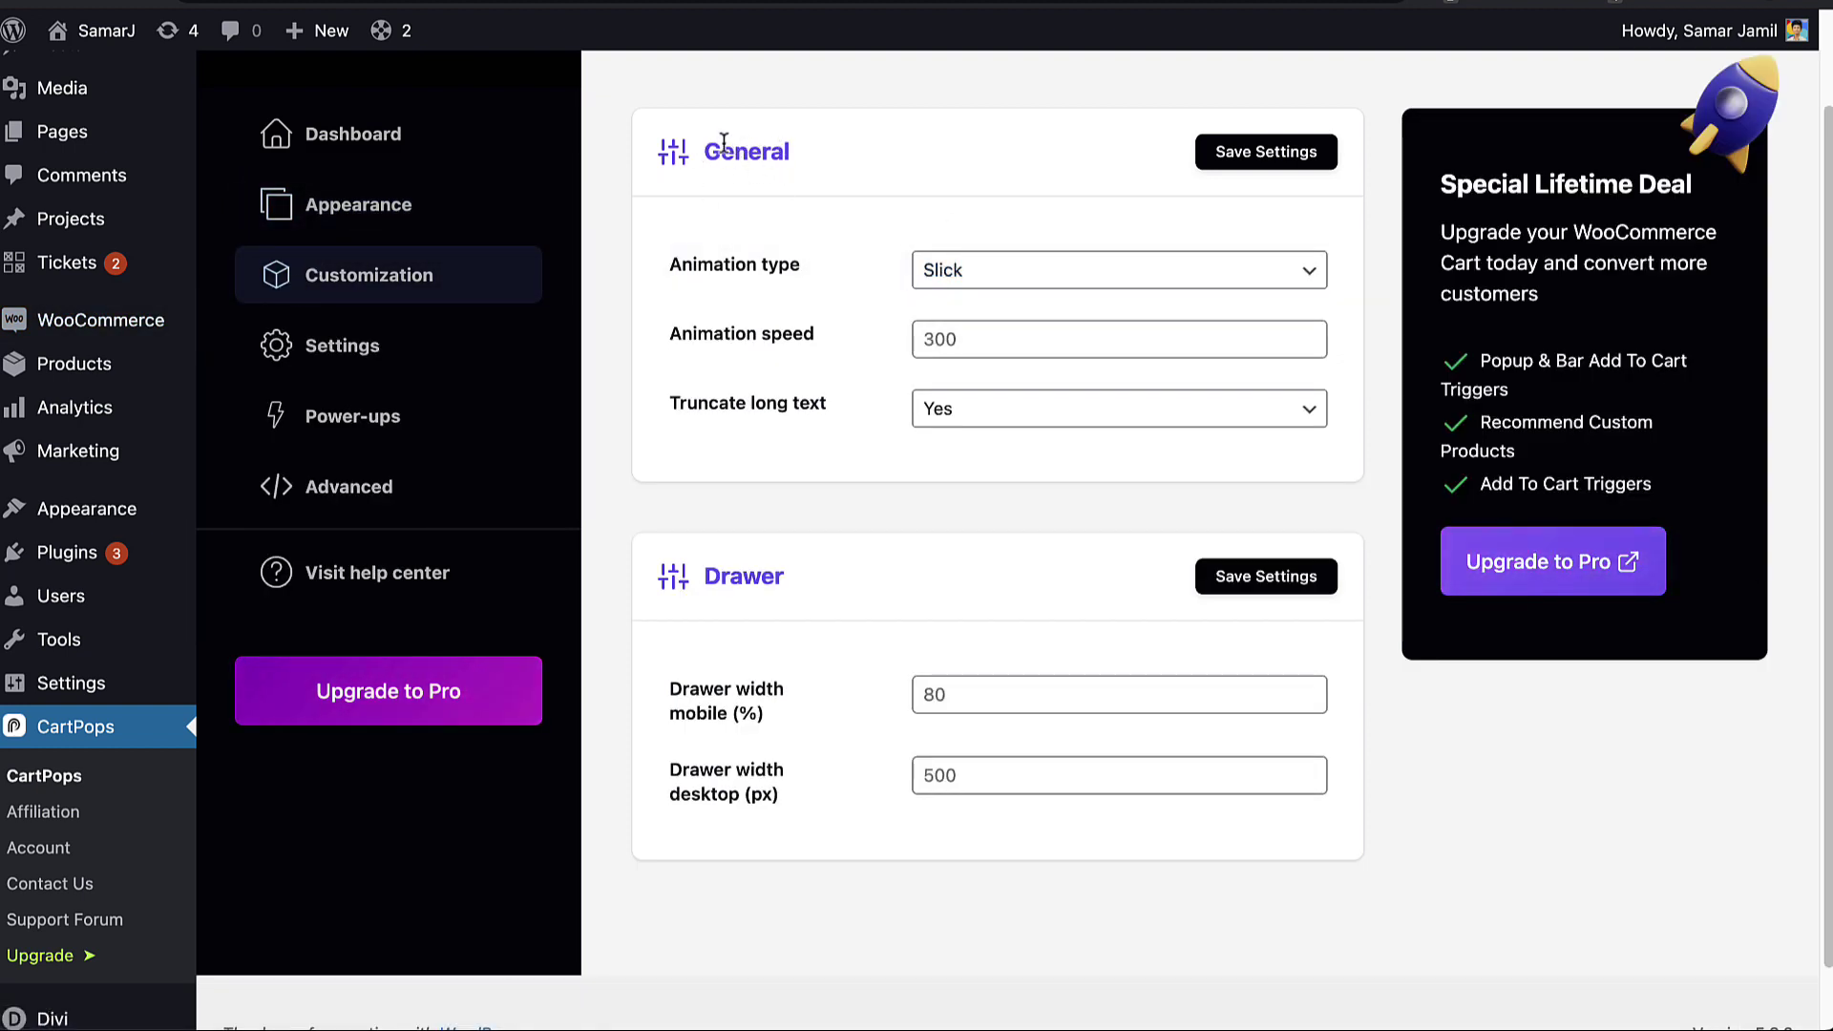
click(981, 272)
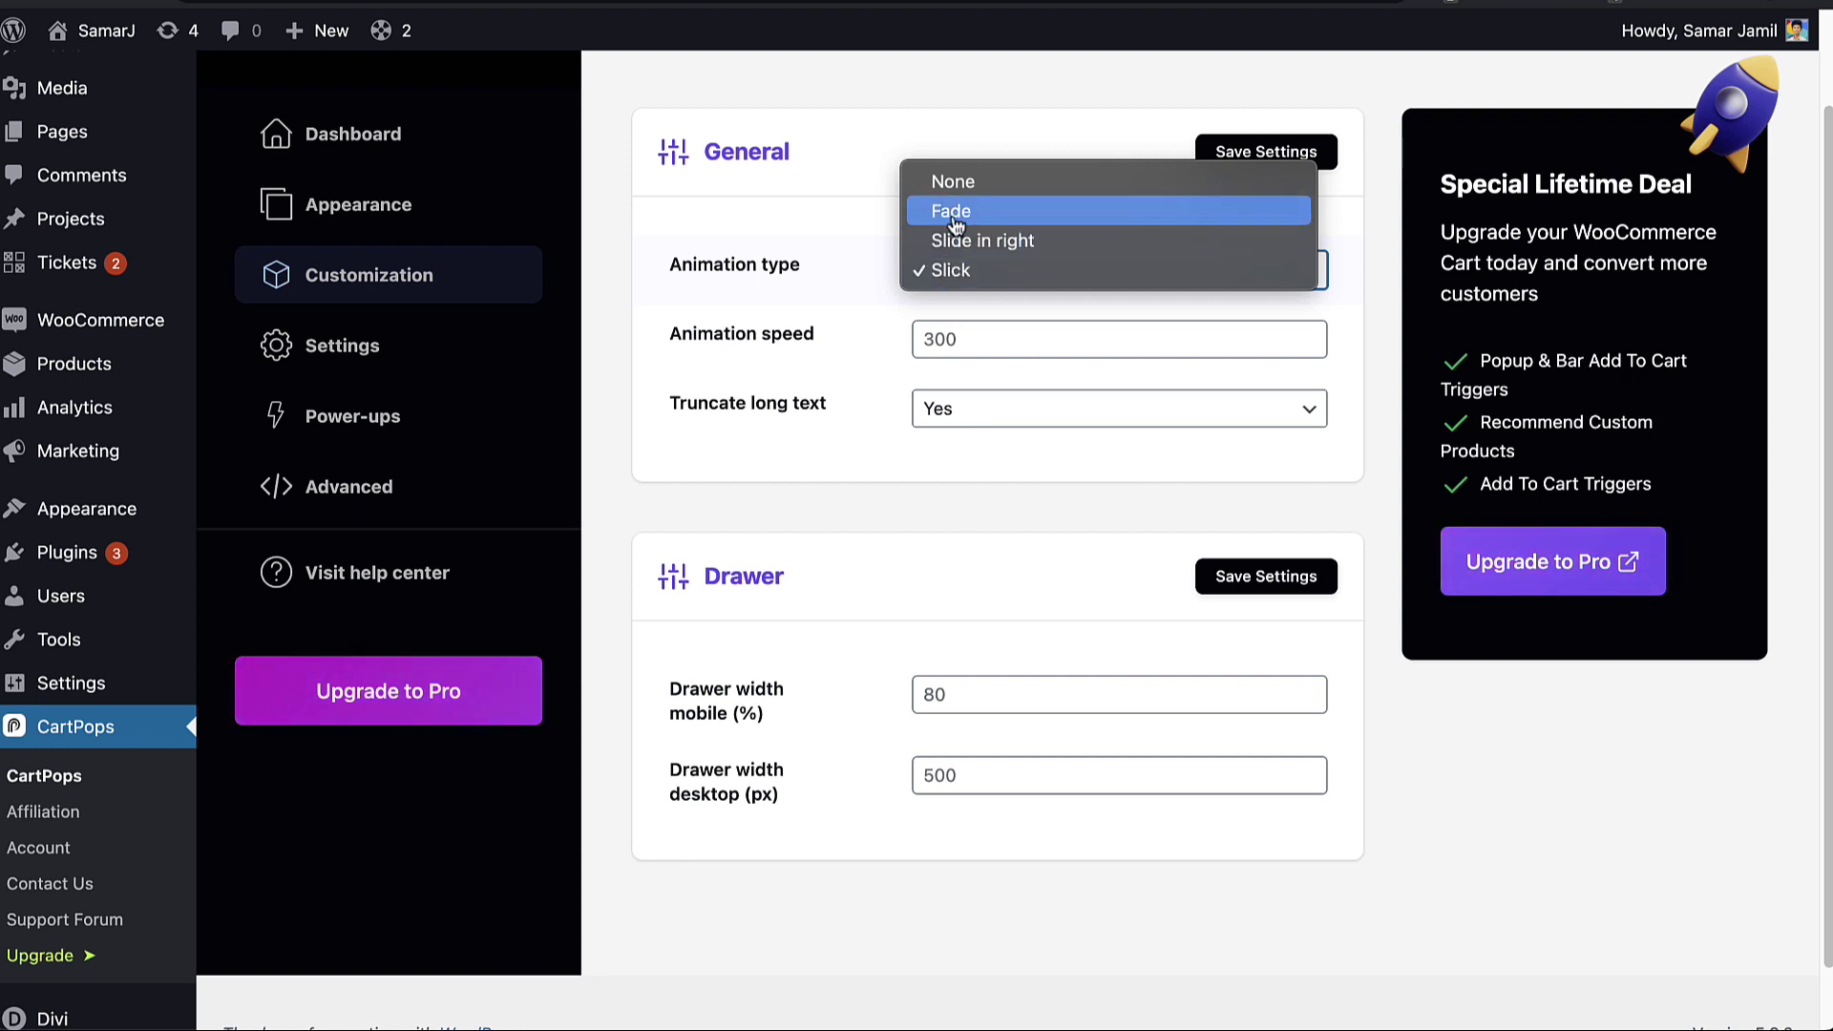
click(805, 211)
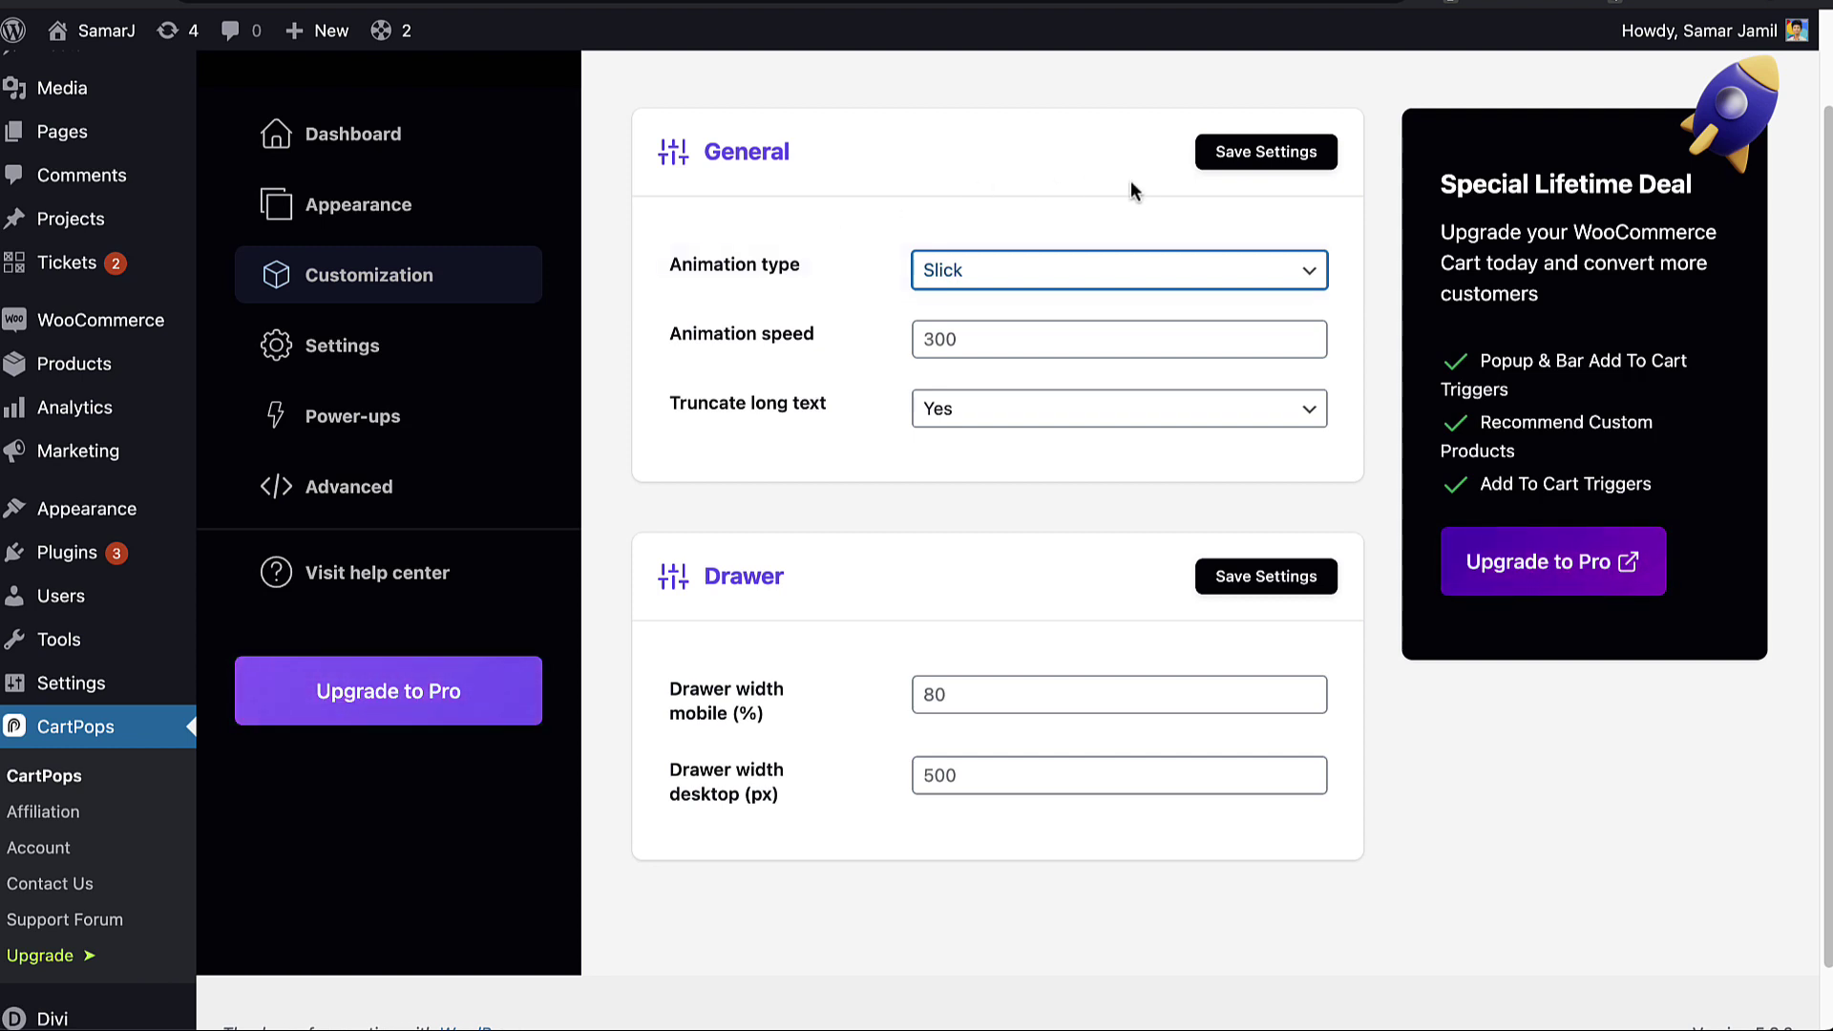
click(926, 339)
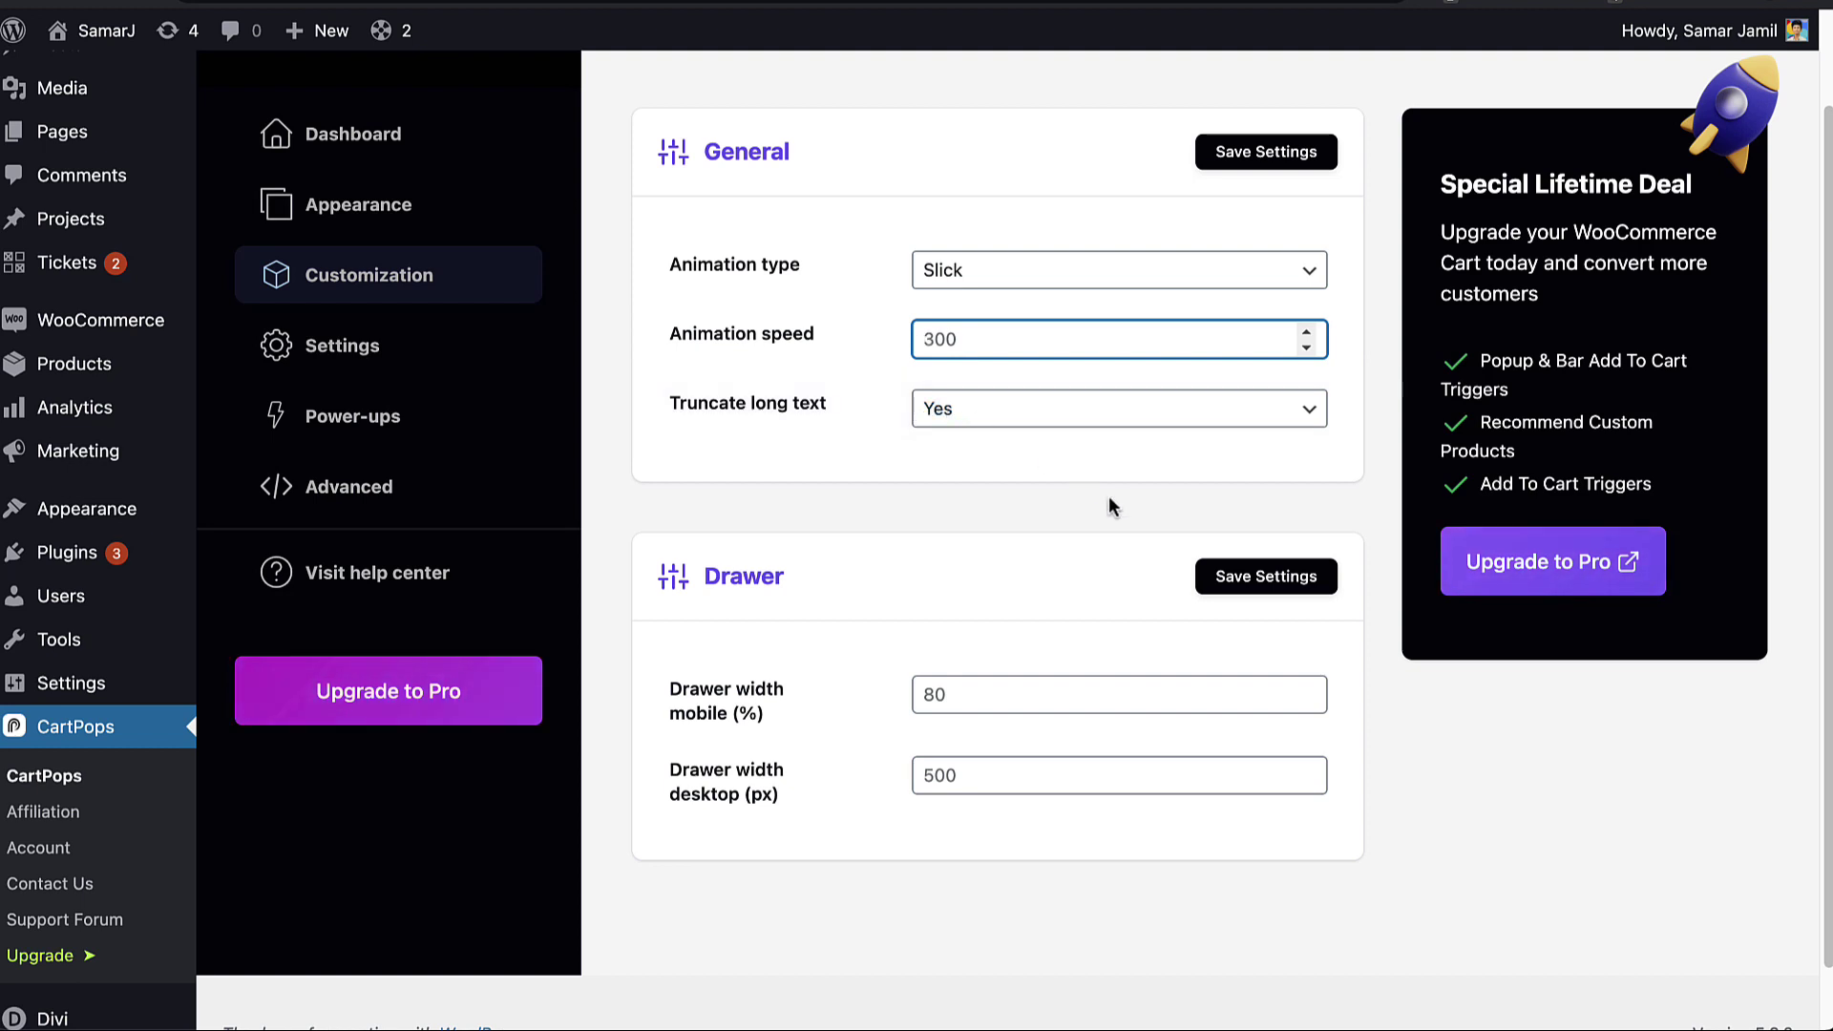
scroll(1107, 506, down, 1)
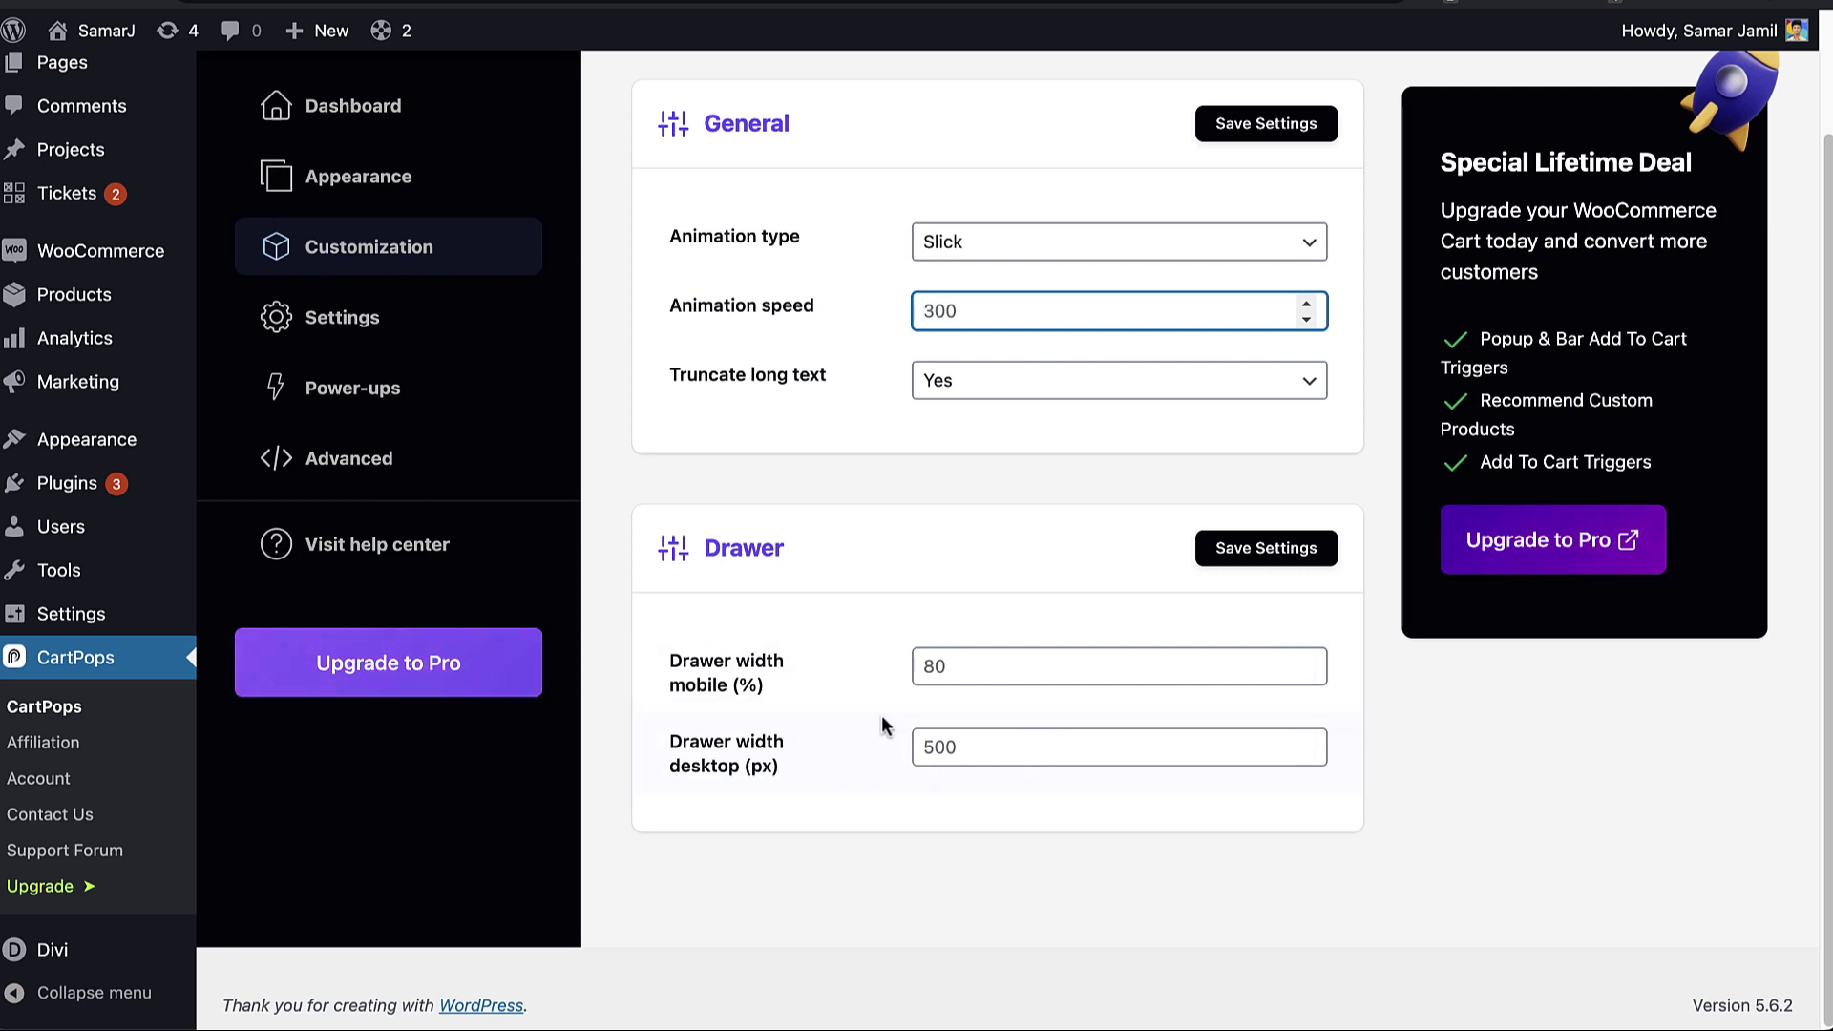
Step: Open CartPops Settings and check that the Add To Cart trigger is set to Drawer
click(380, 317)
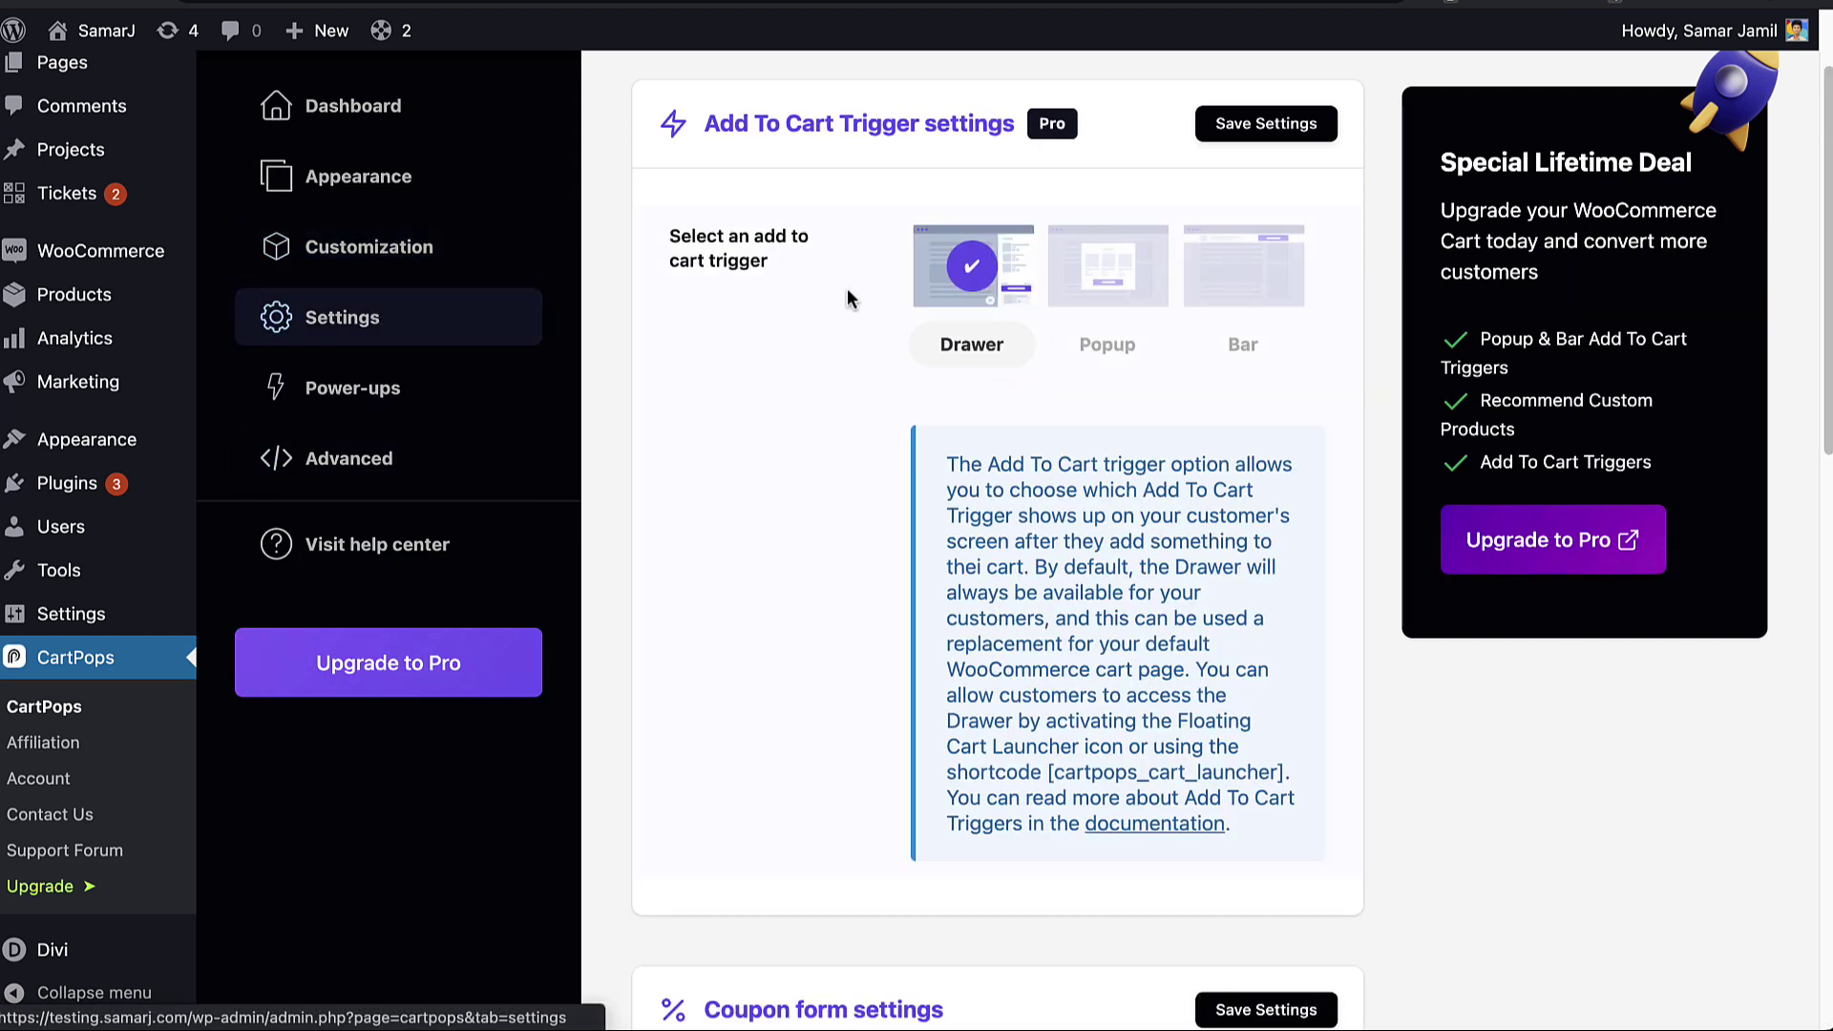
scroll(737, 483, up, 1)
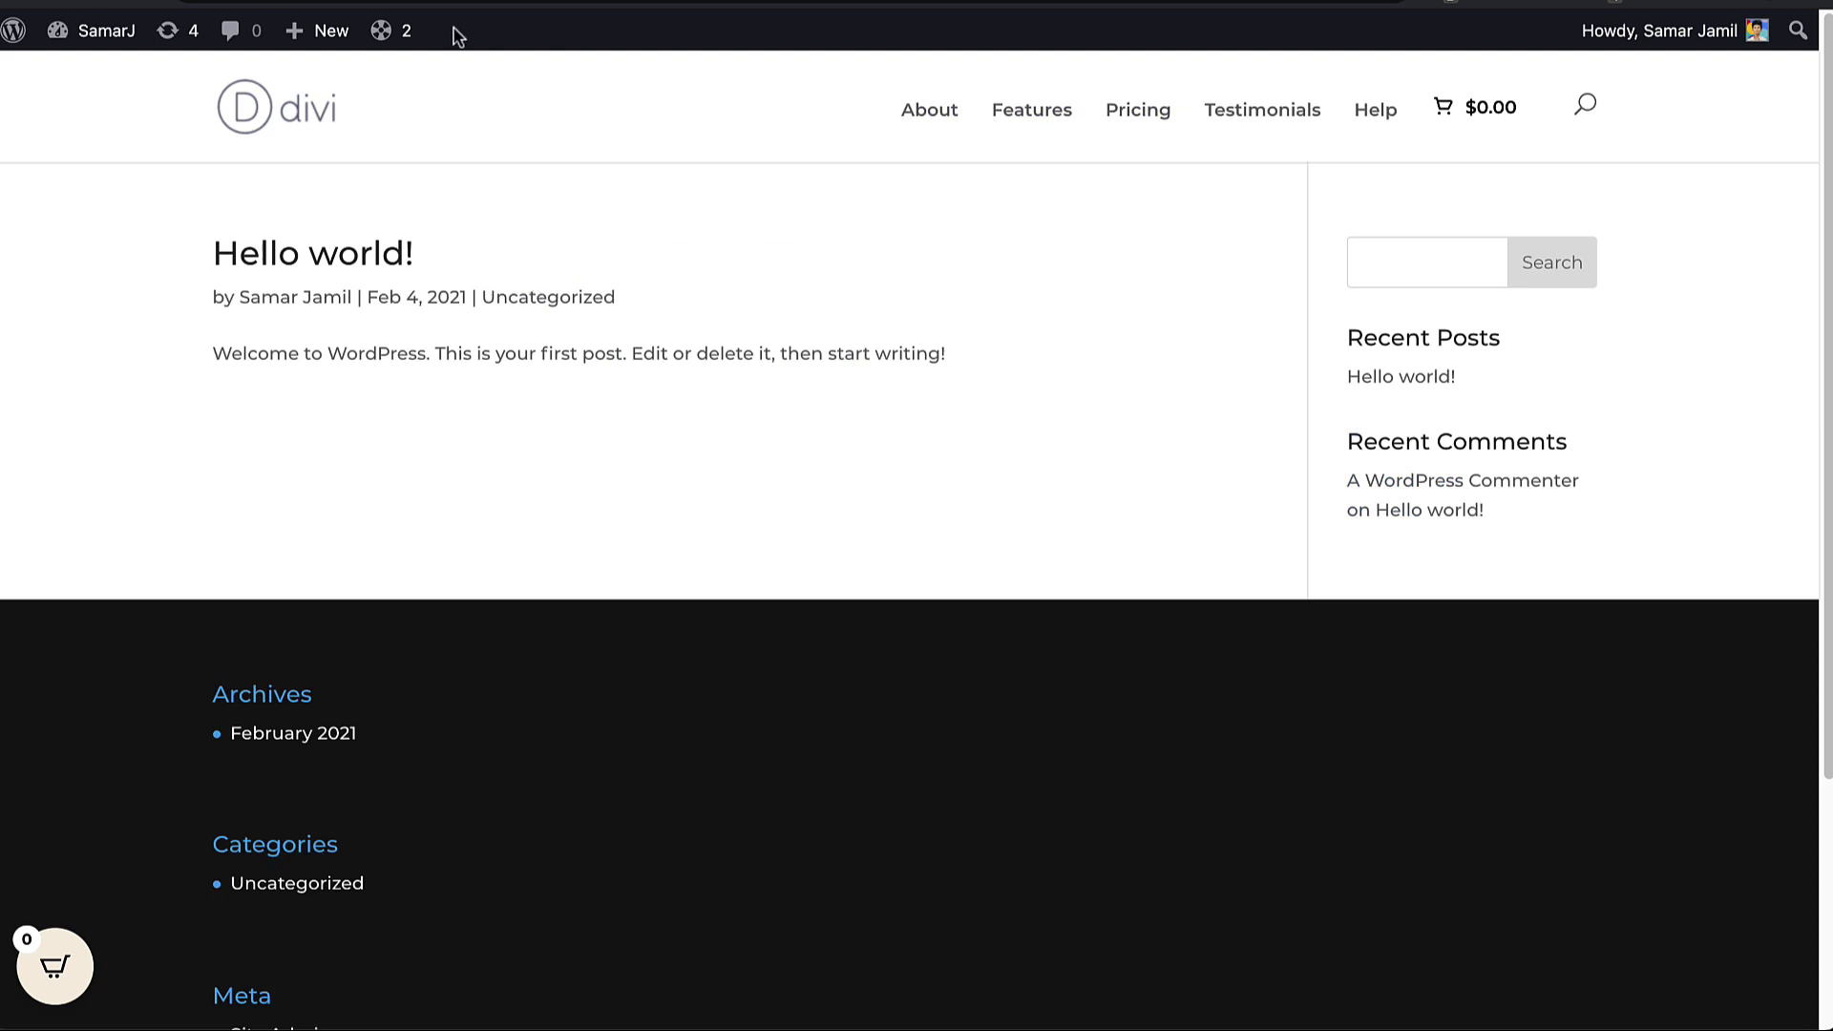
Step: Change the storefront address to /shop and open the Designer Headphones product page
drag(502, 70, 933, 70)
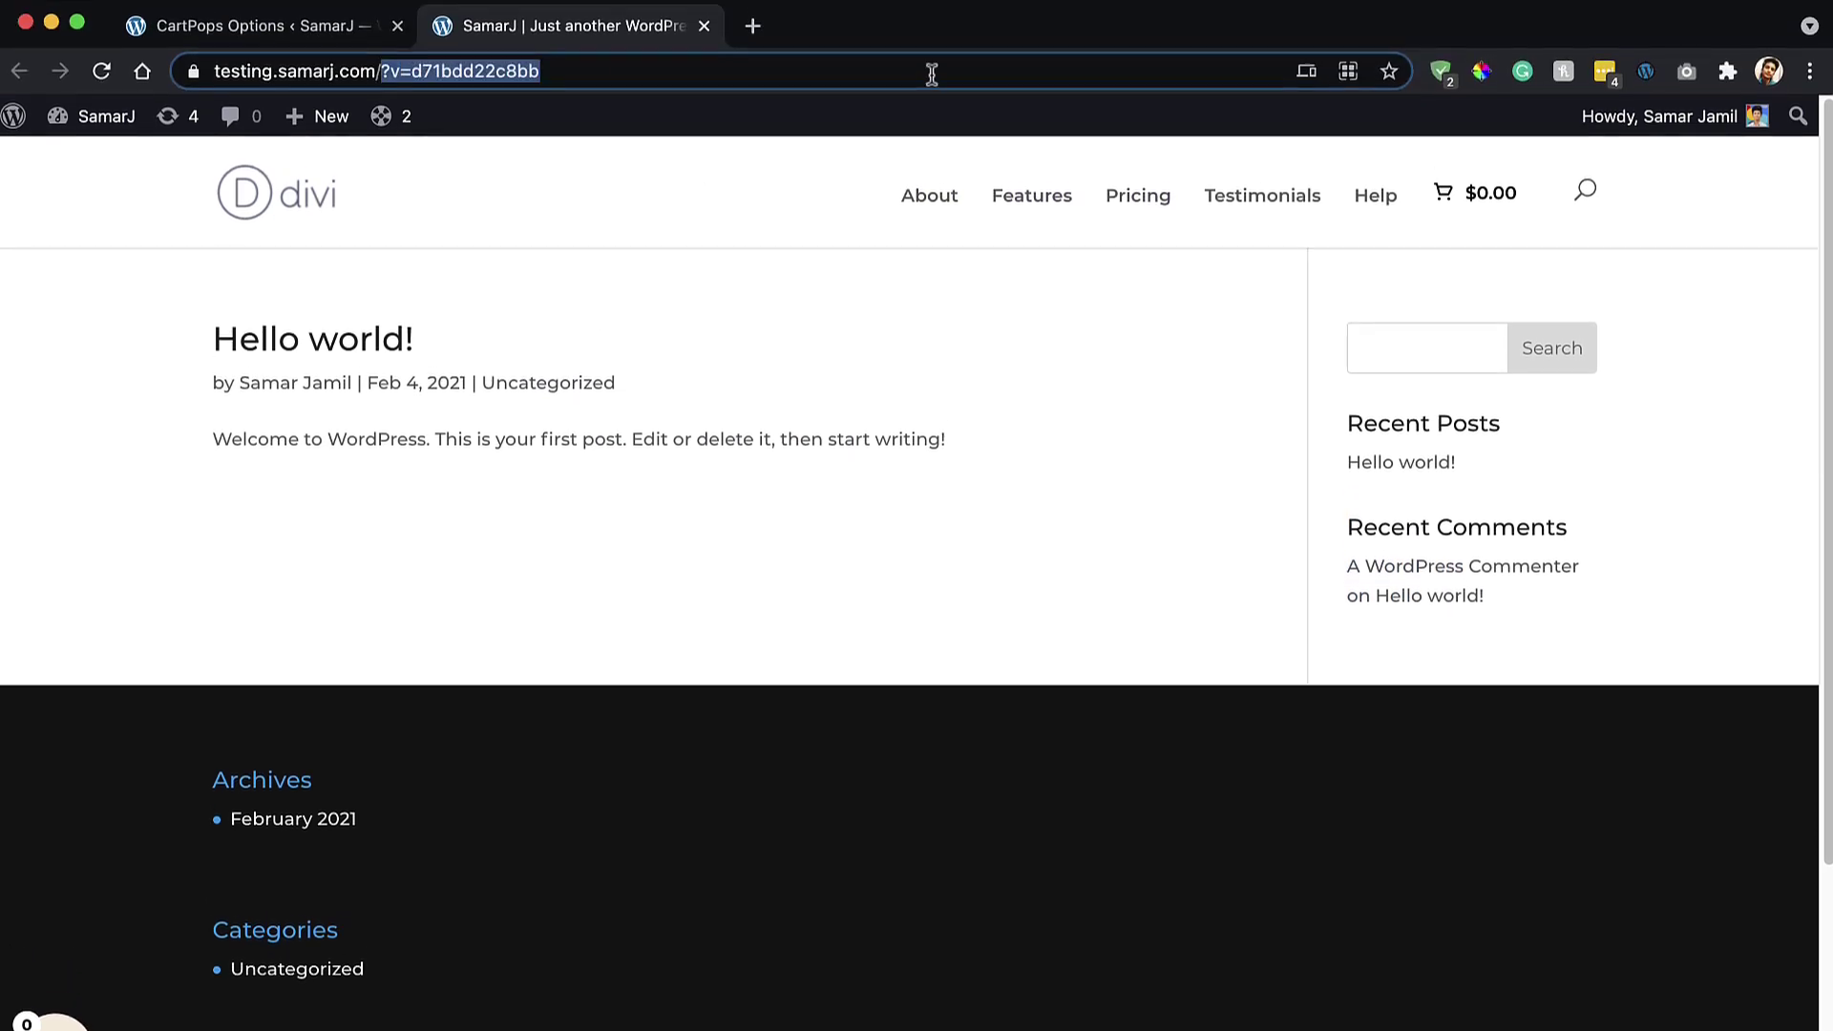
key(BackSpace)
text(shop)
key(Return)
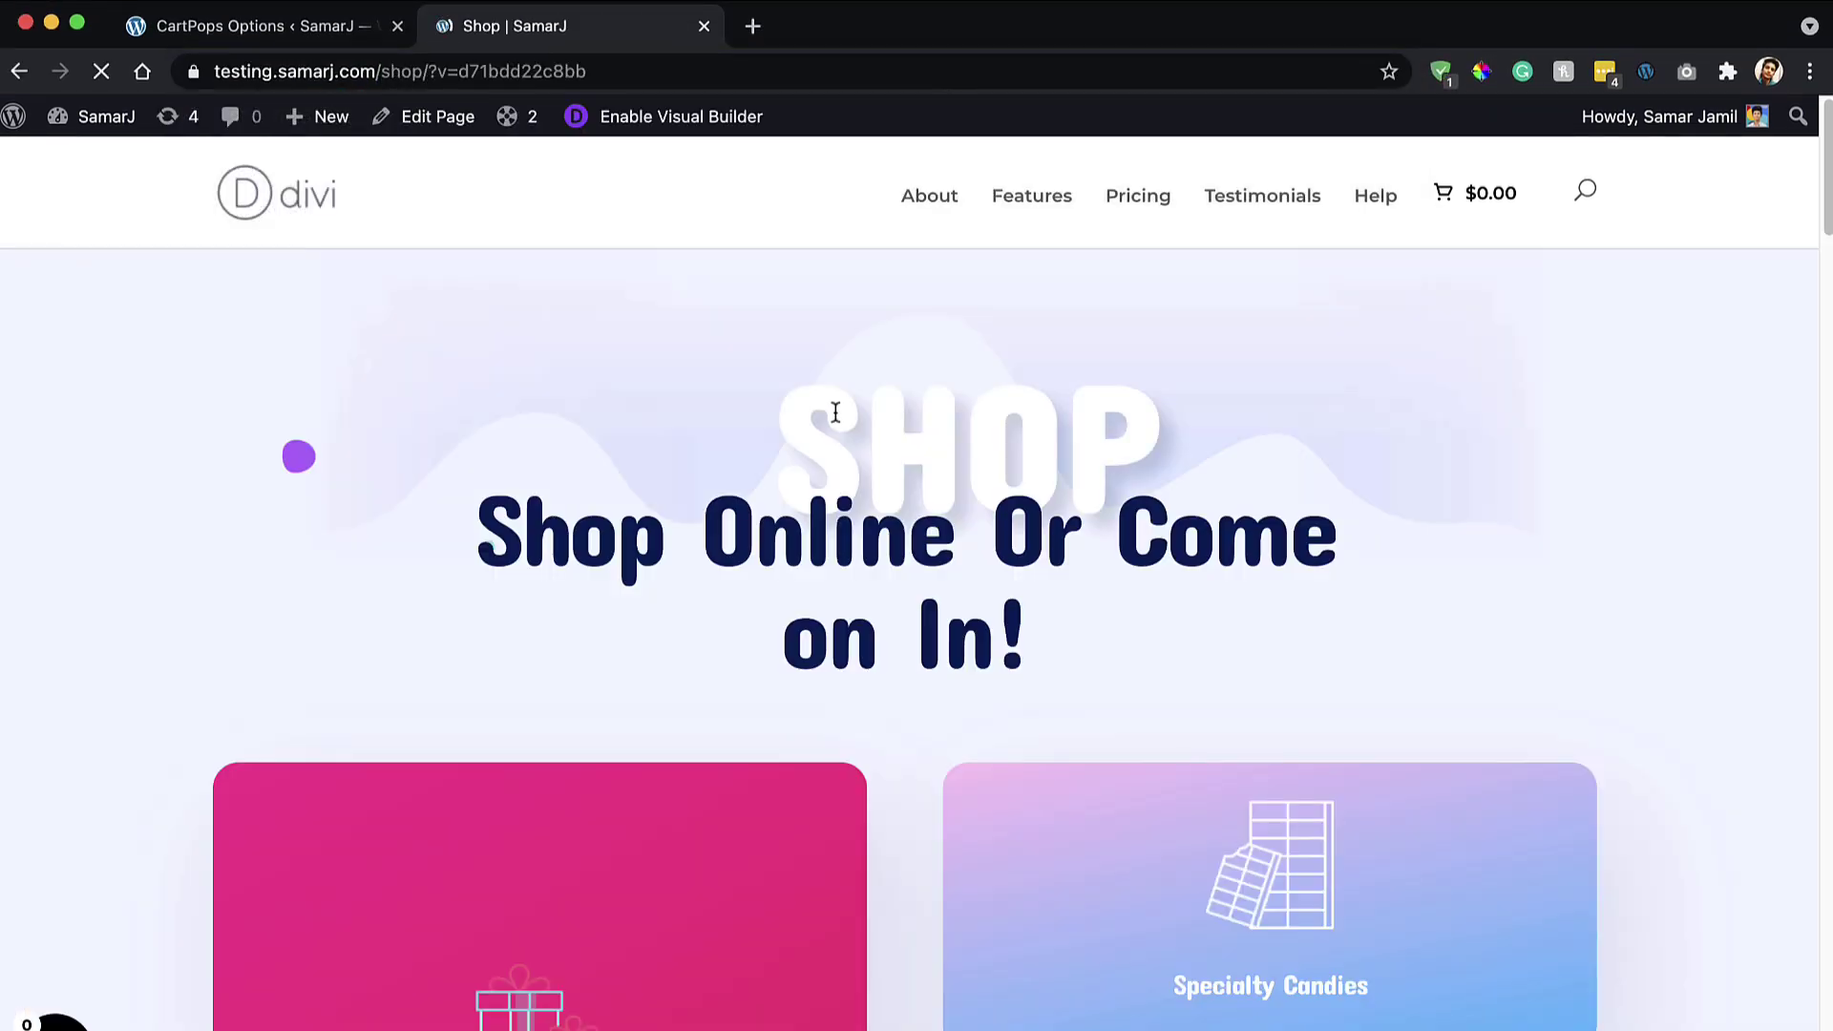
scroll(836, 415, down, 8)
scroll(837, 422, down, 10)
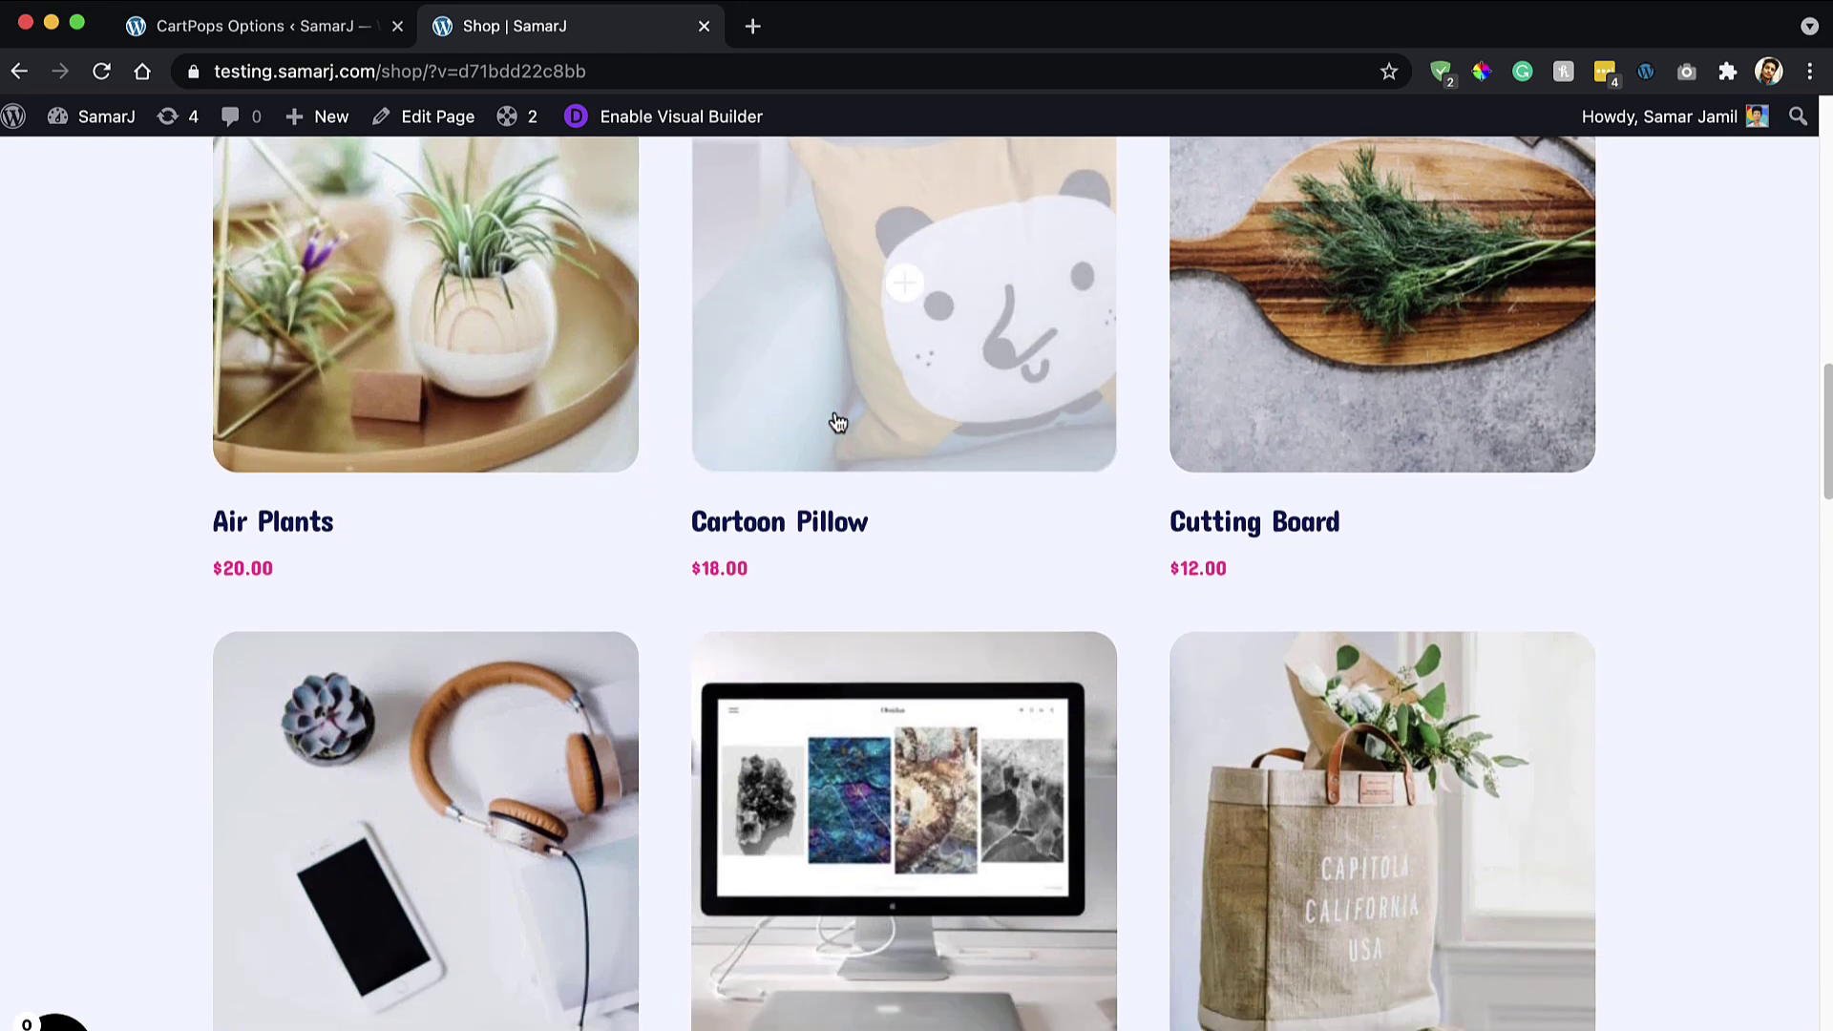
click(519, 865)
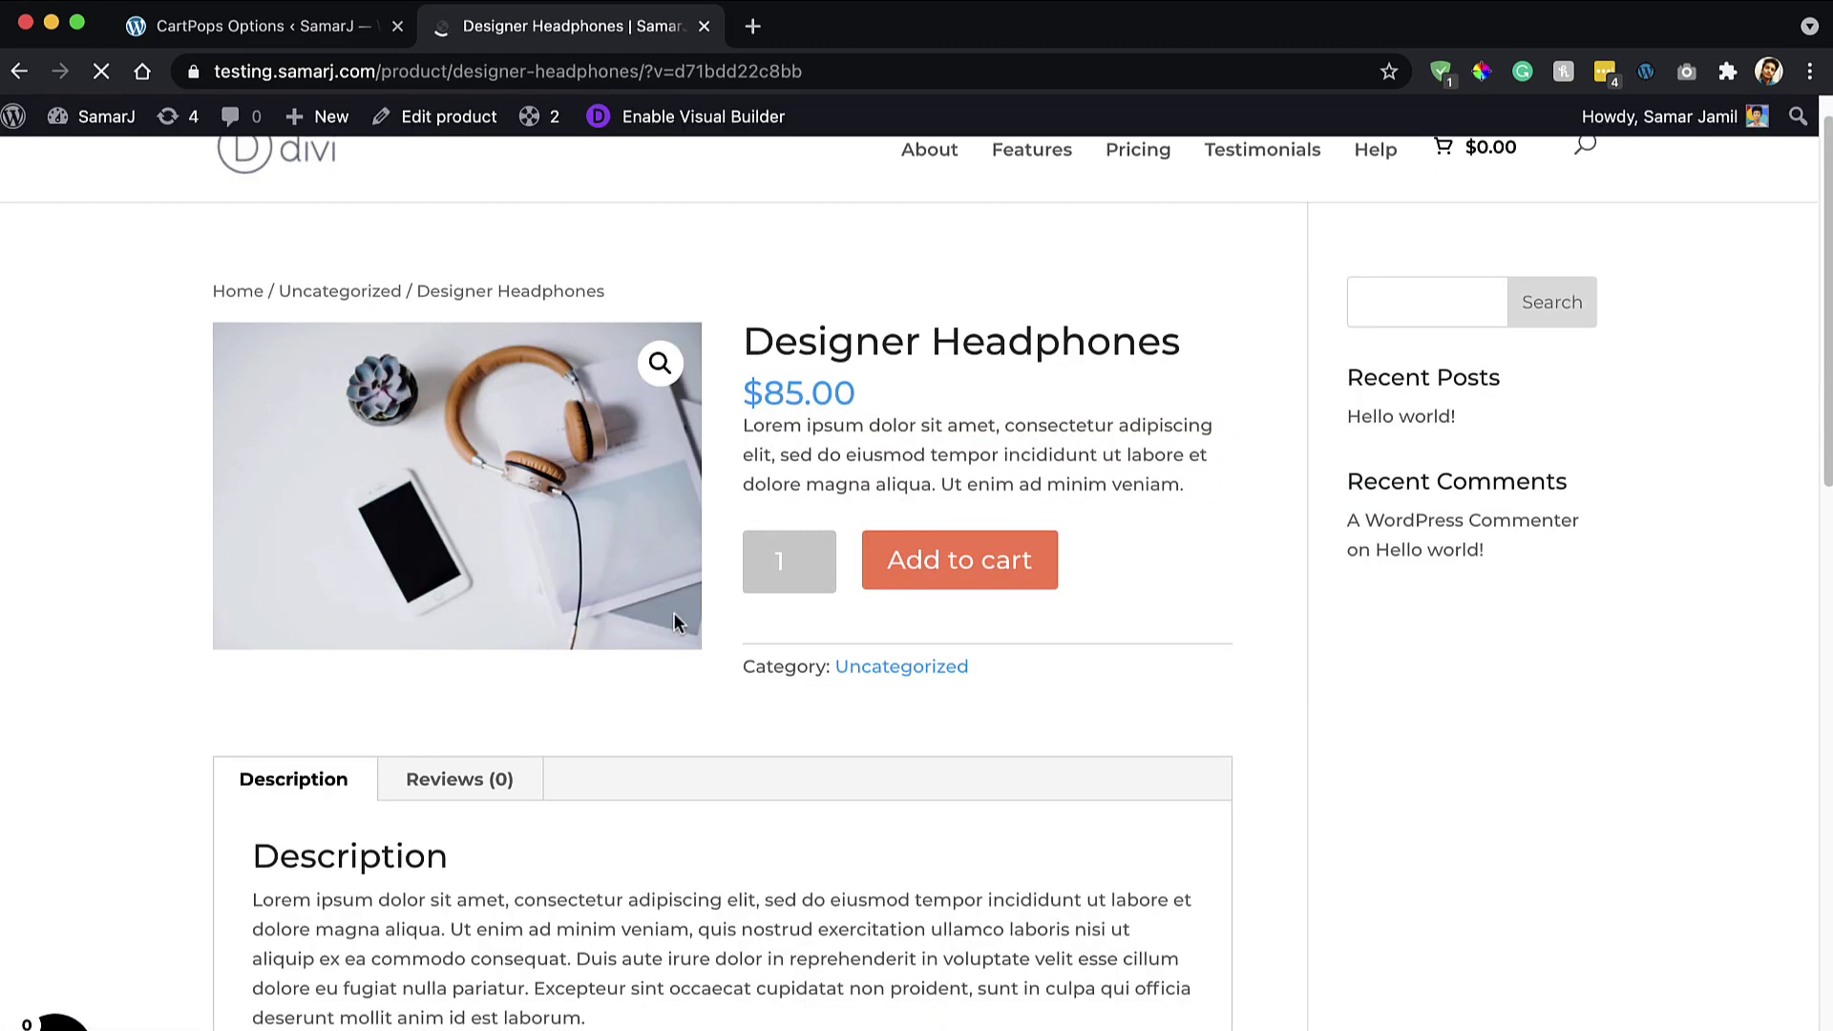
Step: Add Designer Headphones to the cart, remove and restore it, then return to CartPops Settings
click(933, 565)
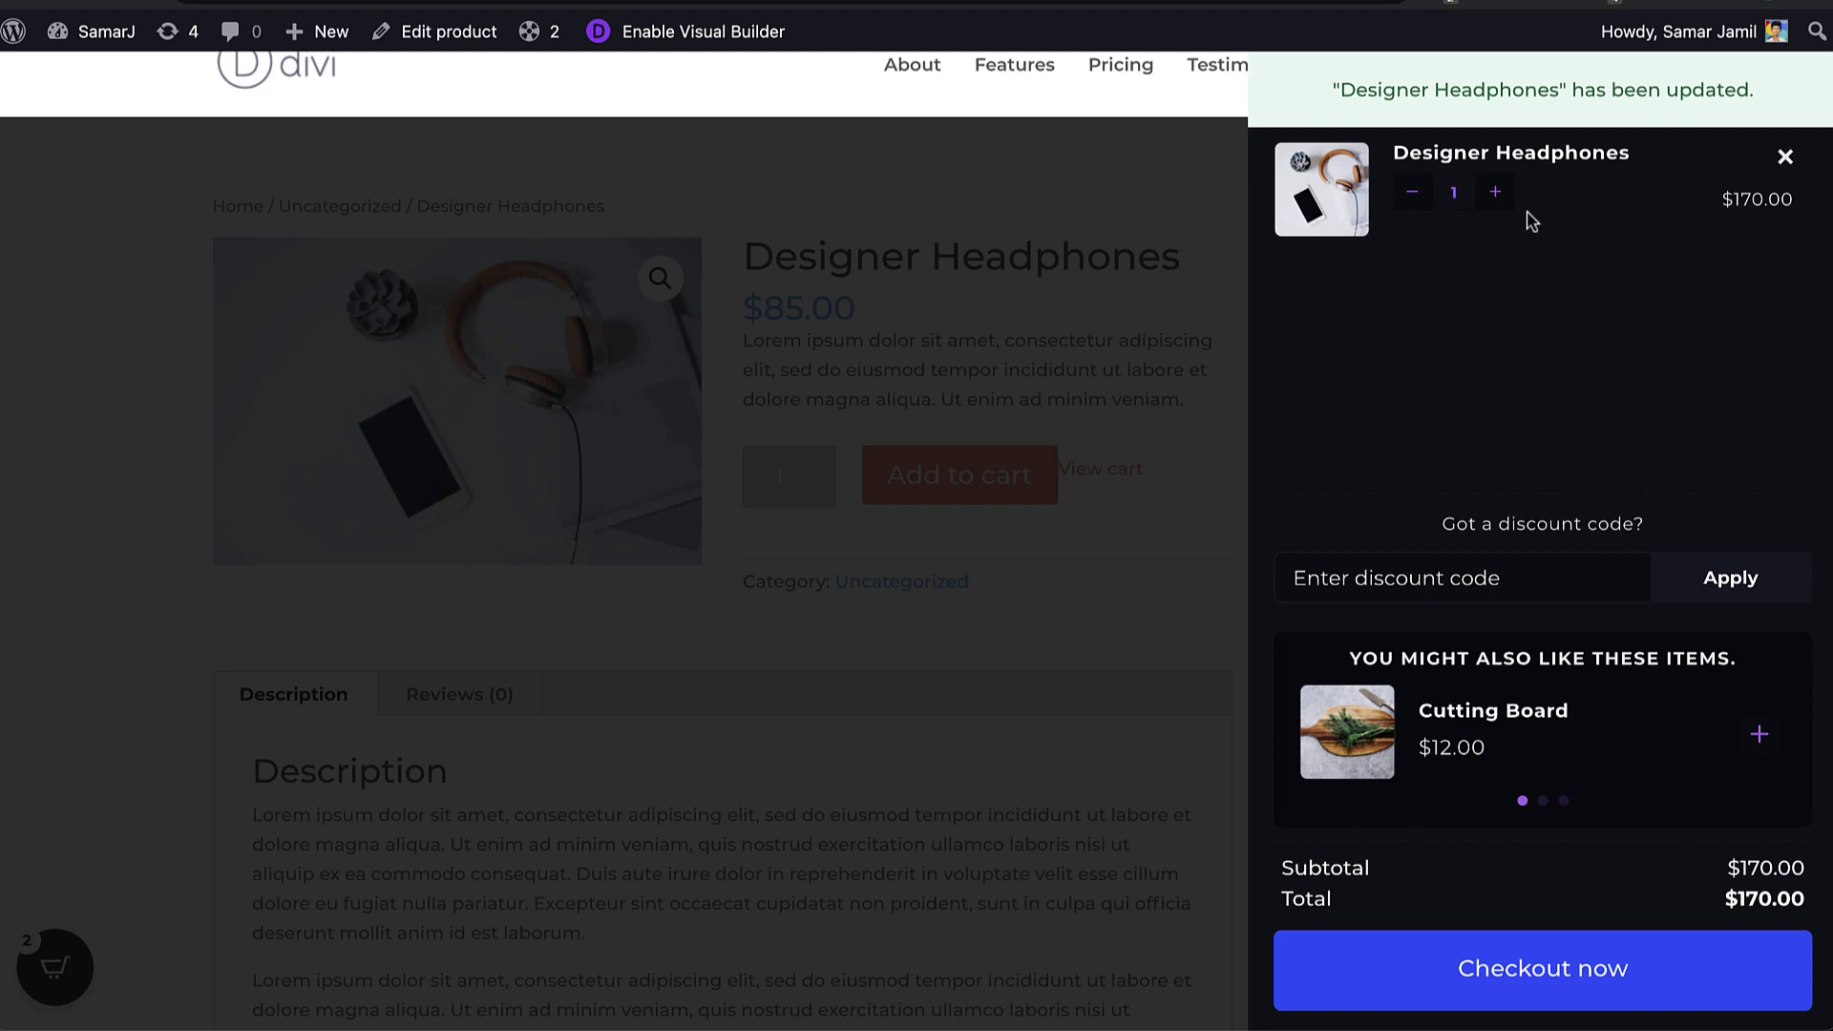
click(1781, 160)
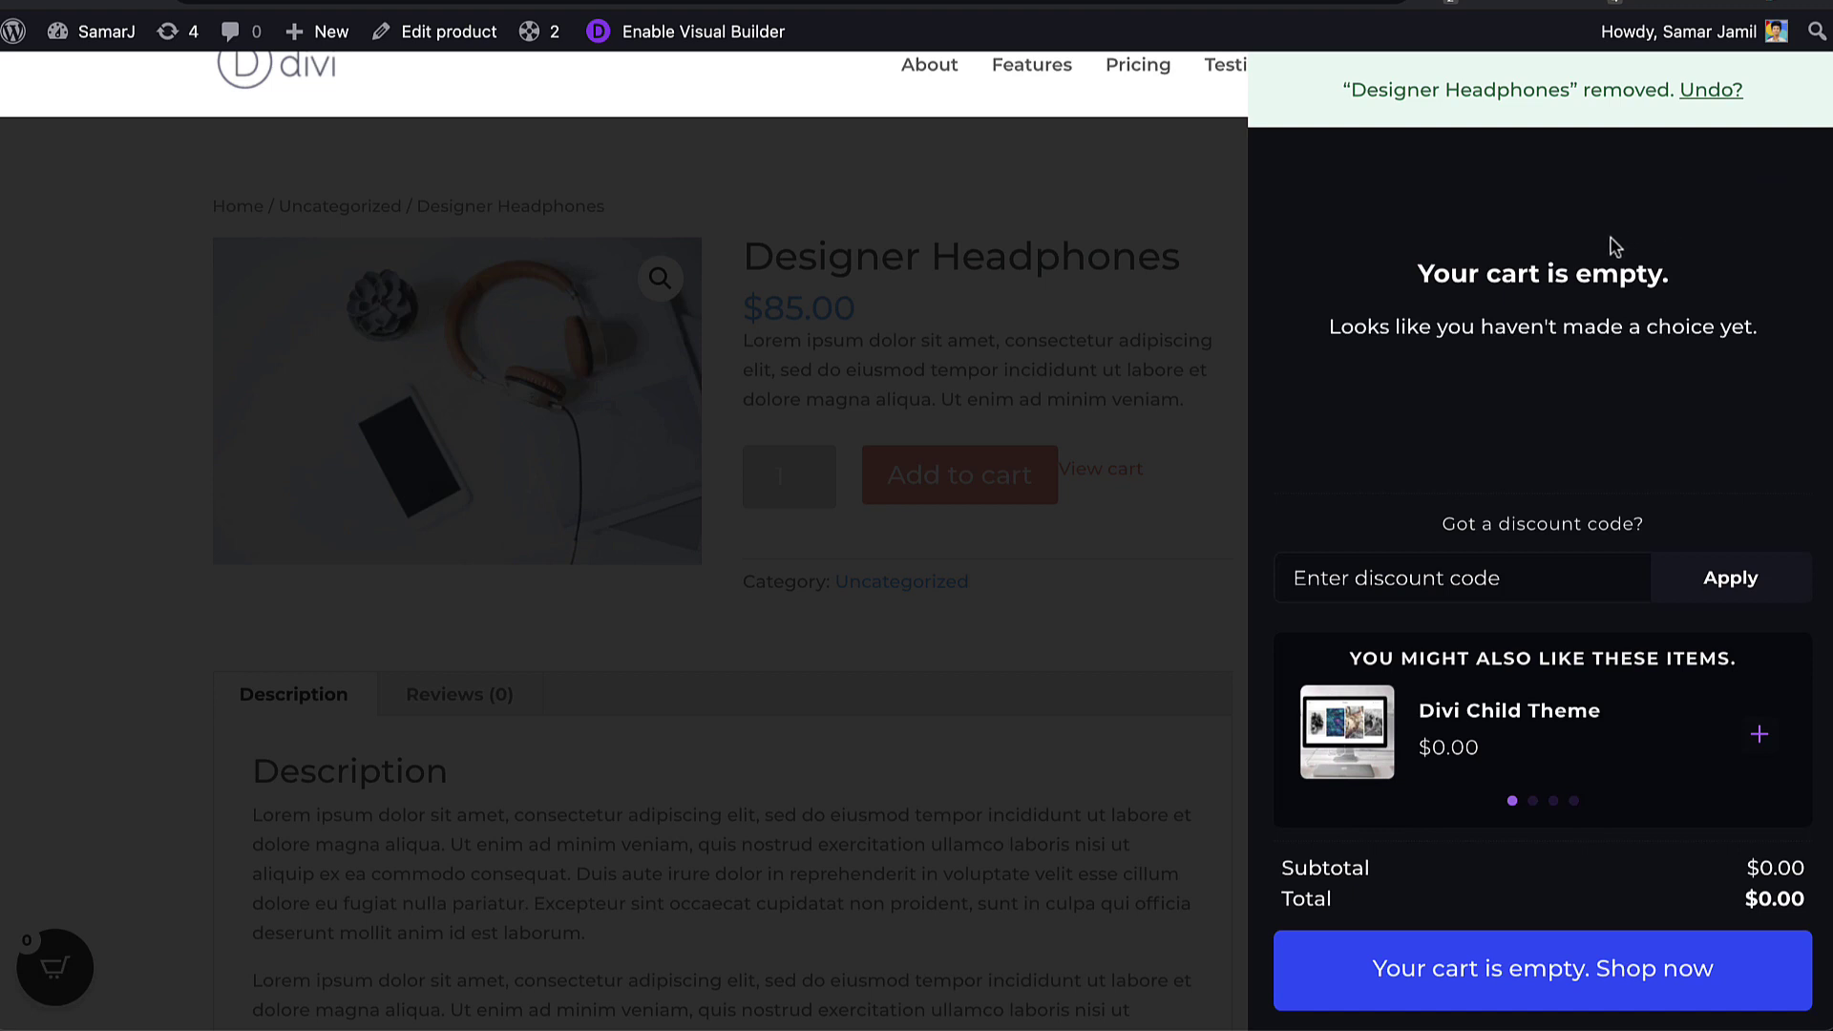
click(1705, 97)
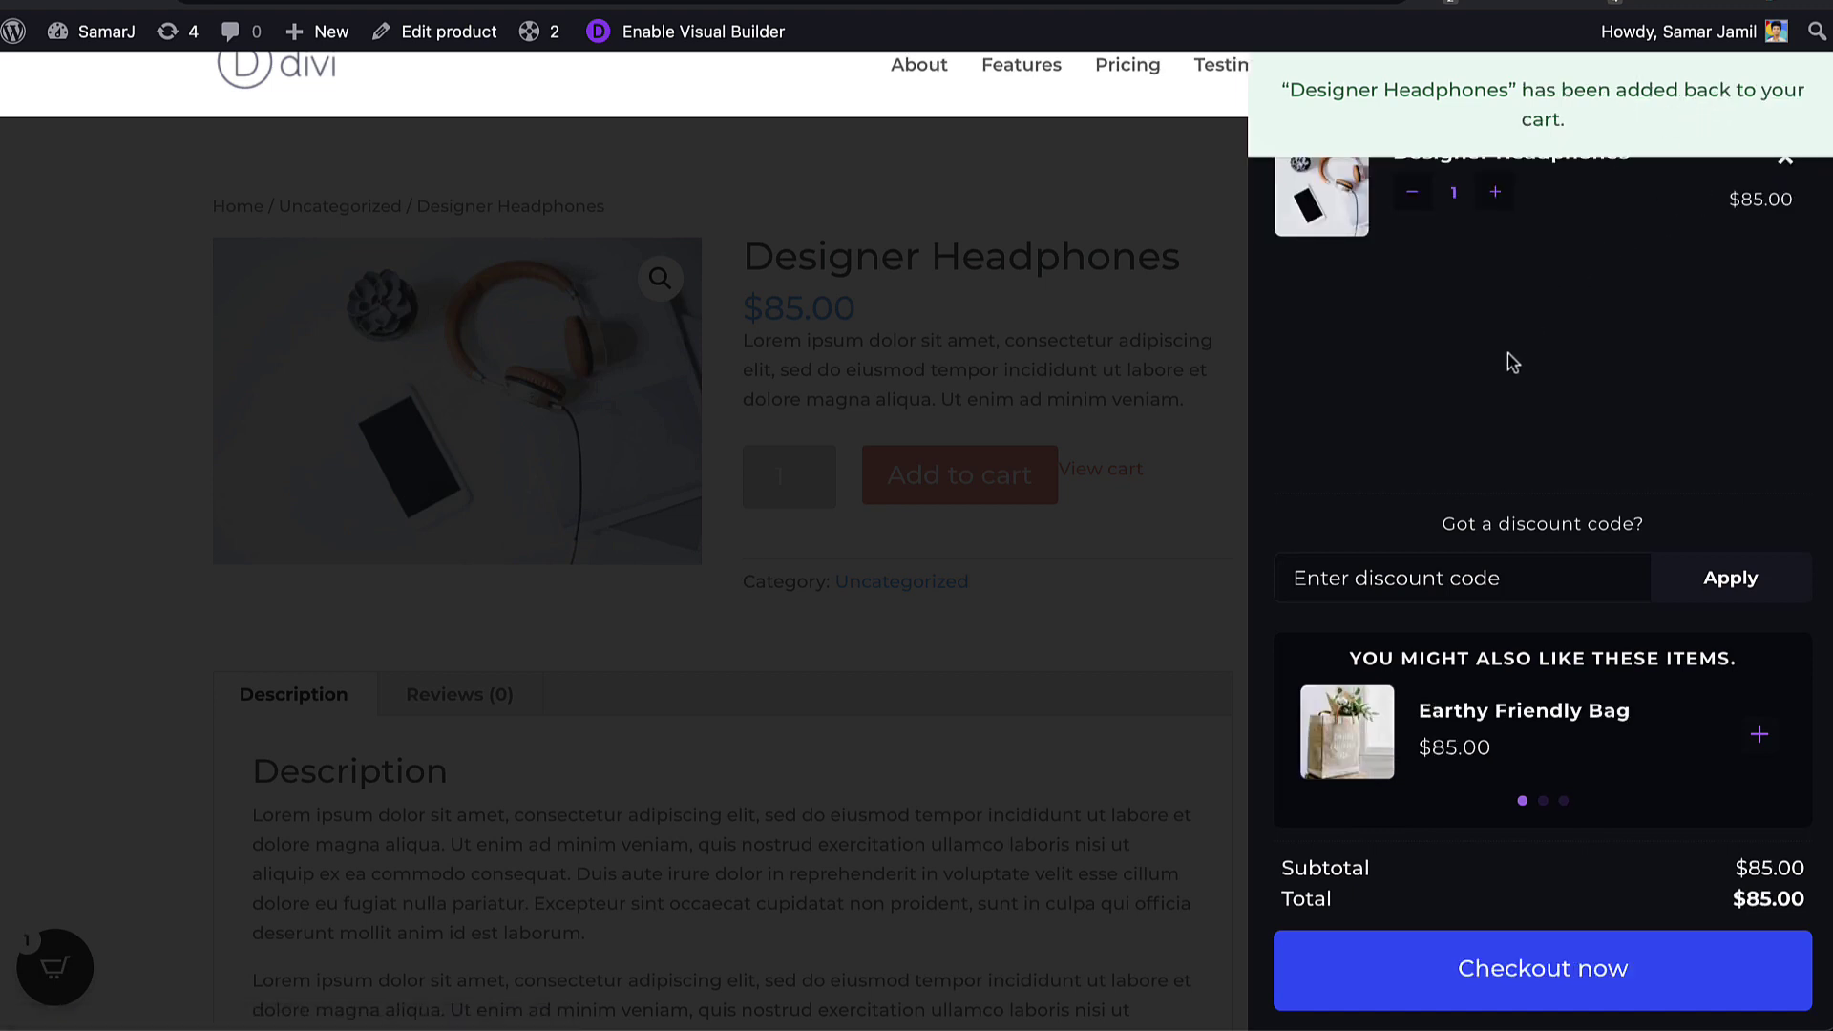
click(1096, 504)
click(471, 2)
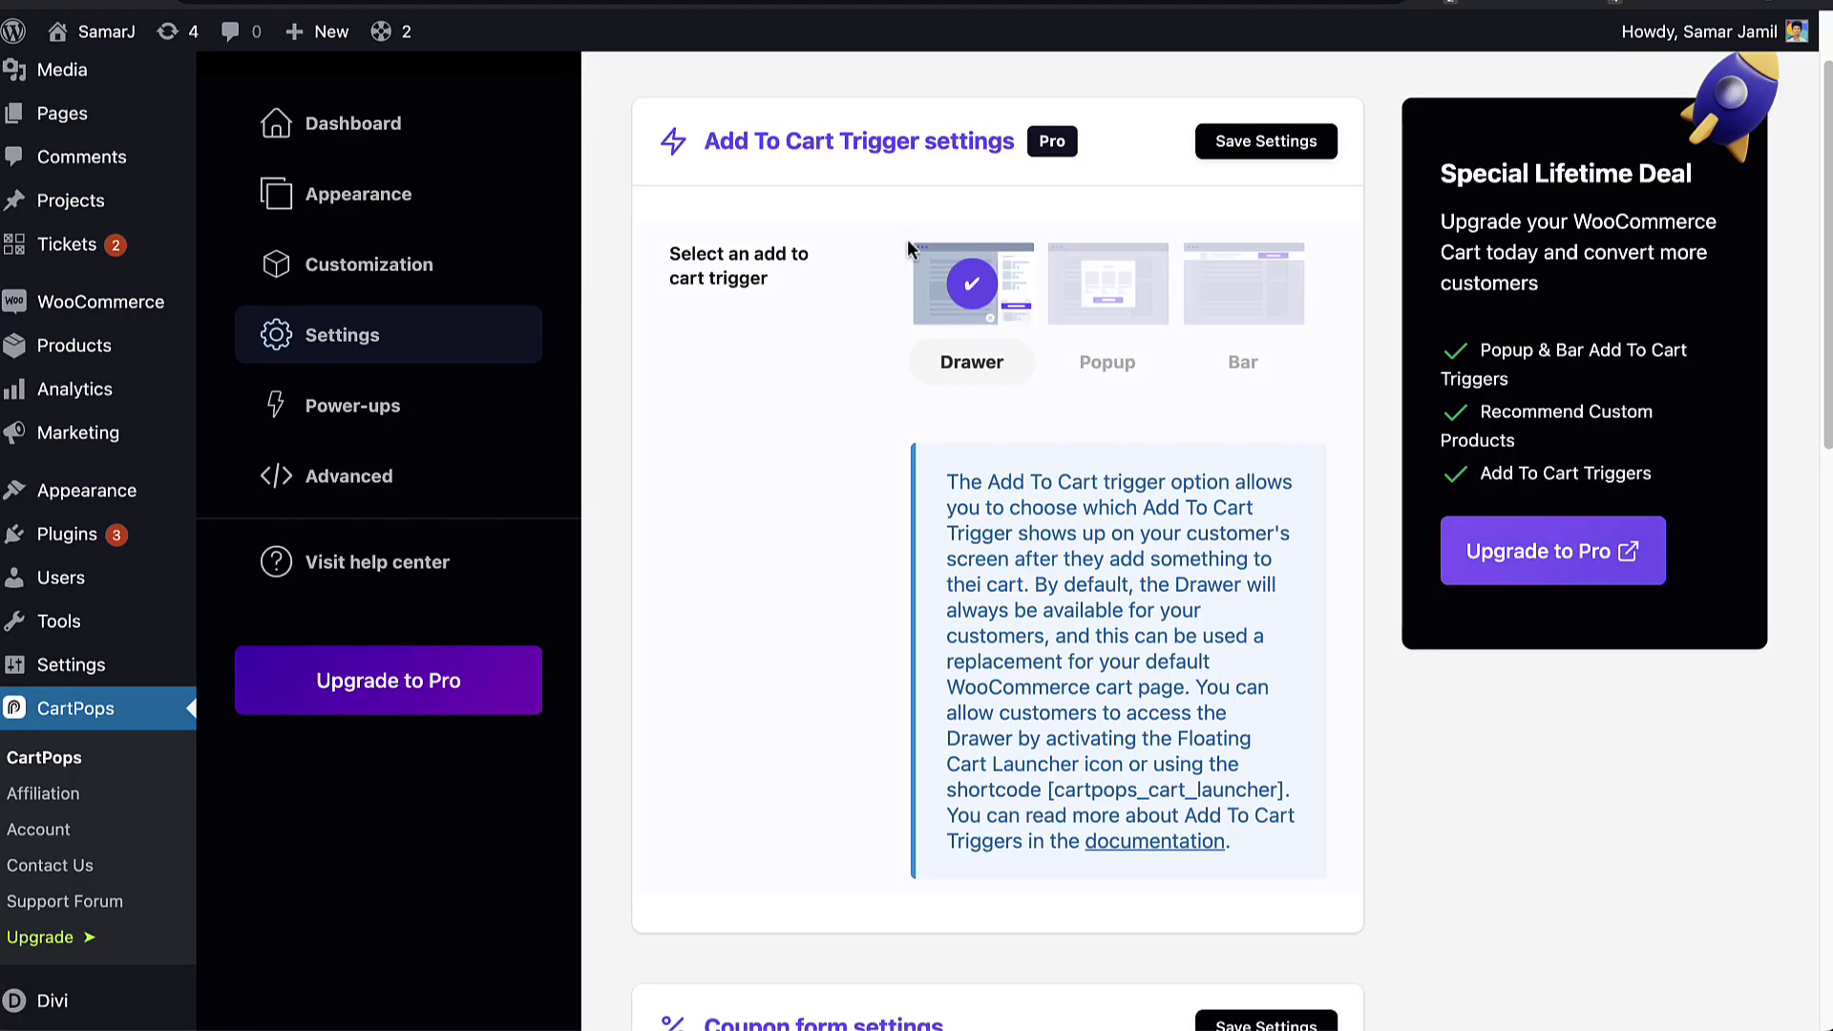
Step: Toggle the floating cart launcher off and back on, keeping its position at Bottom left
scroll(907, 239, down, 8)
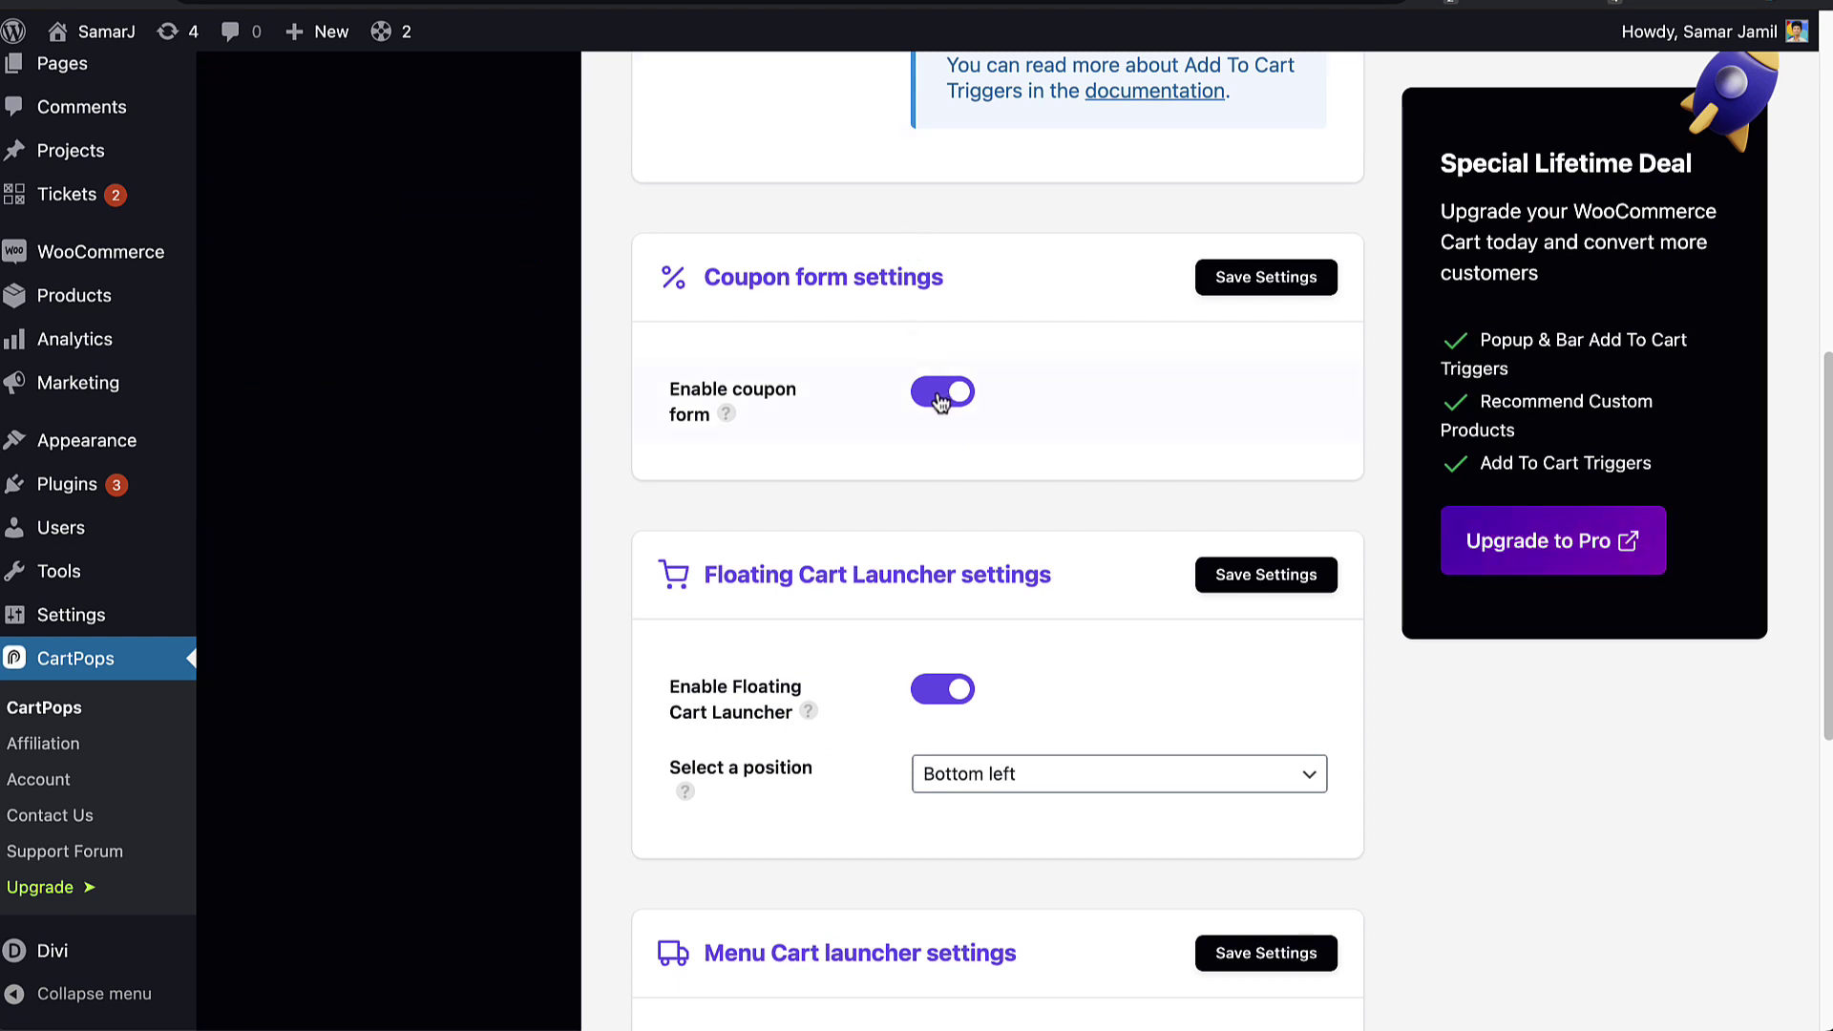
scroll(940, 401, down, 3)
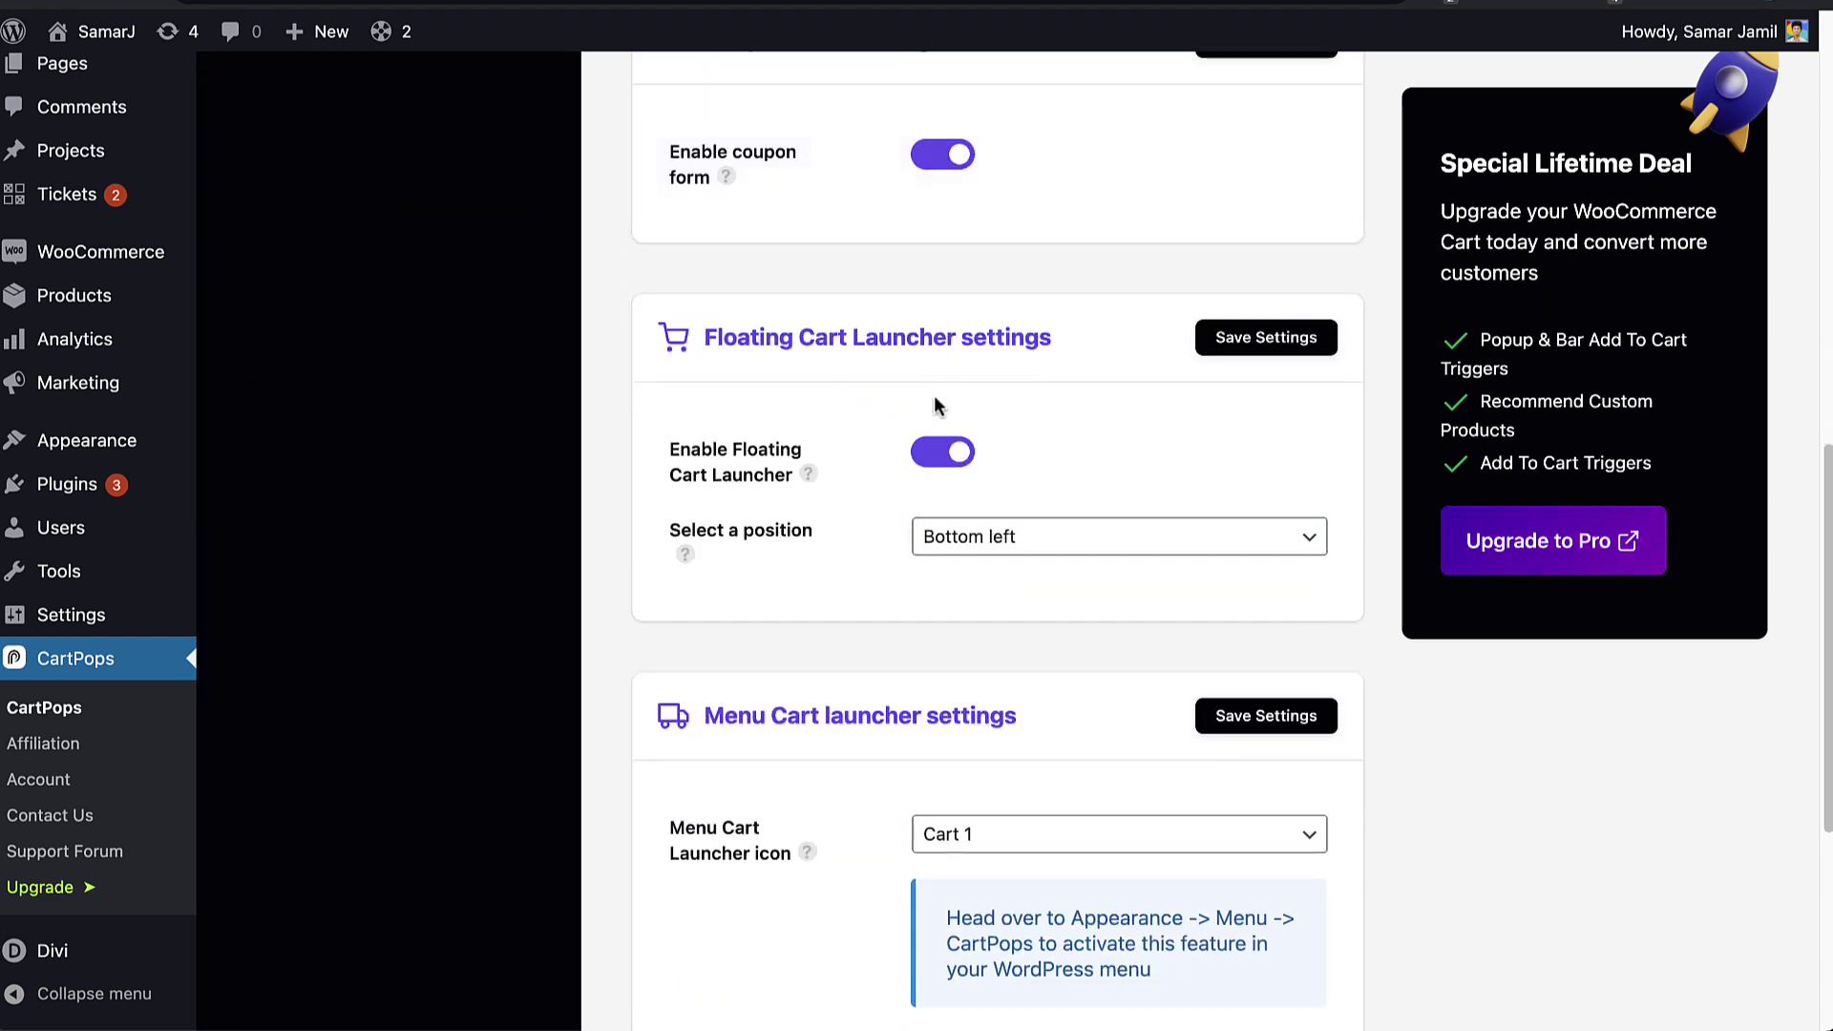
triple_click(893, 339)
click(905, 346)
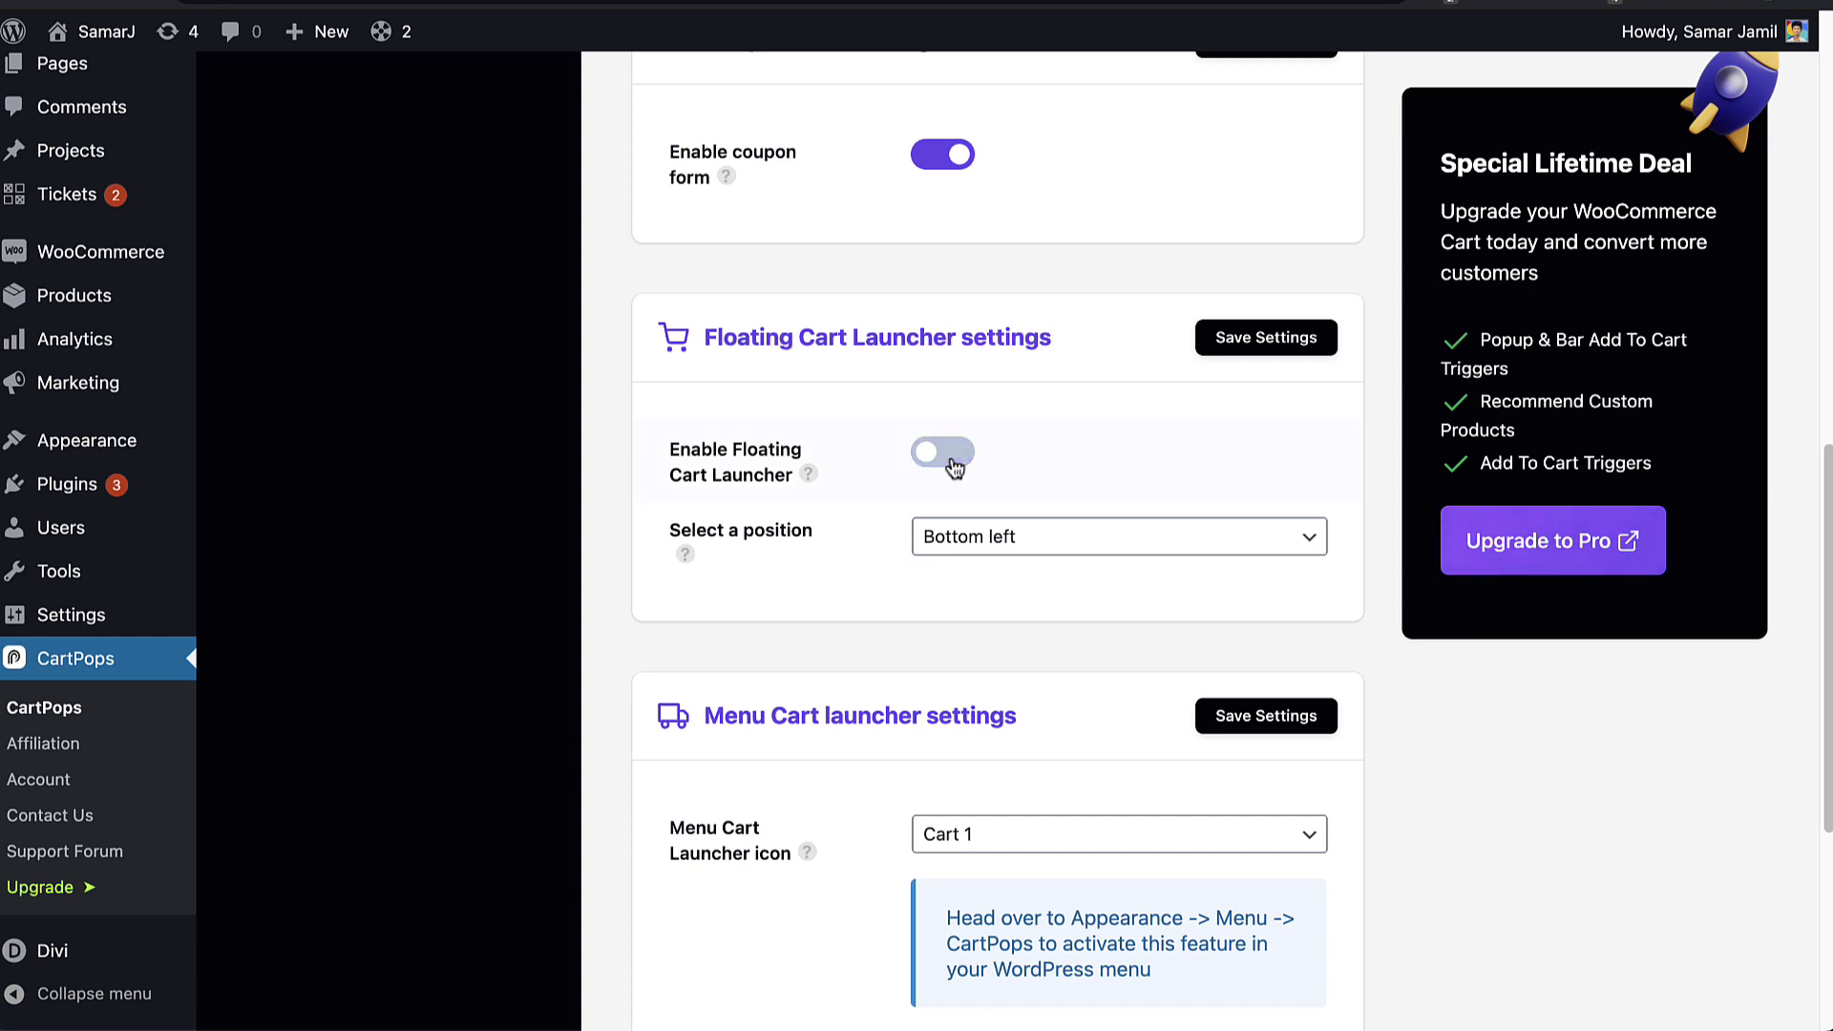
click(954, 467)
click(938, 535)
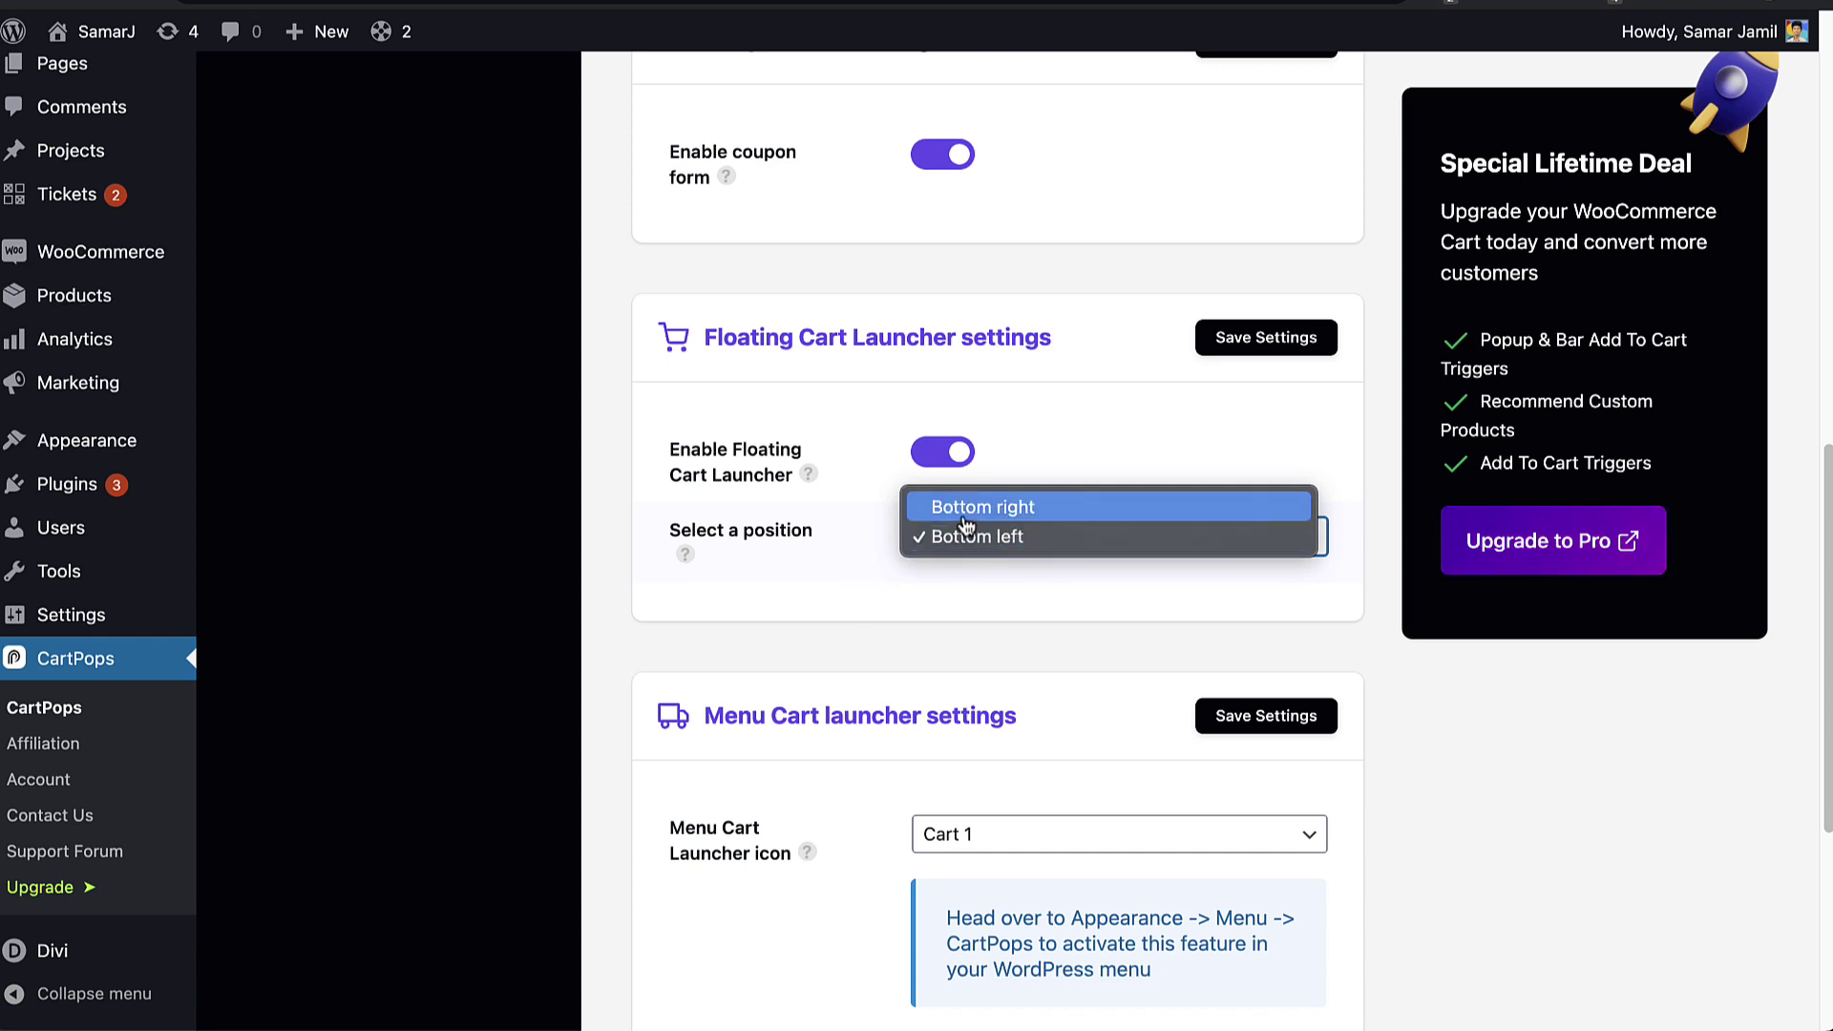
click(917, 640)
Step: Review the Menu Cart launcher settings and go to the Power-ups tab
scroll(913, 573, down, 3)
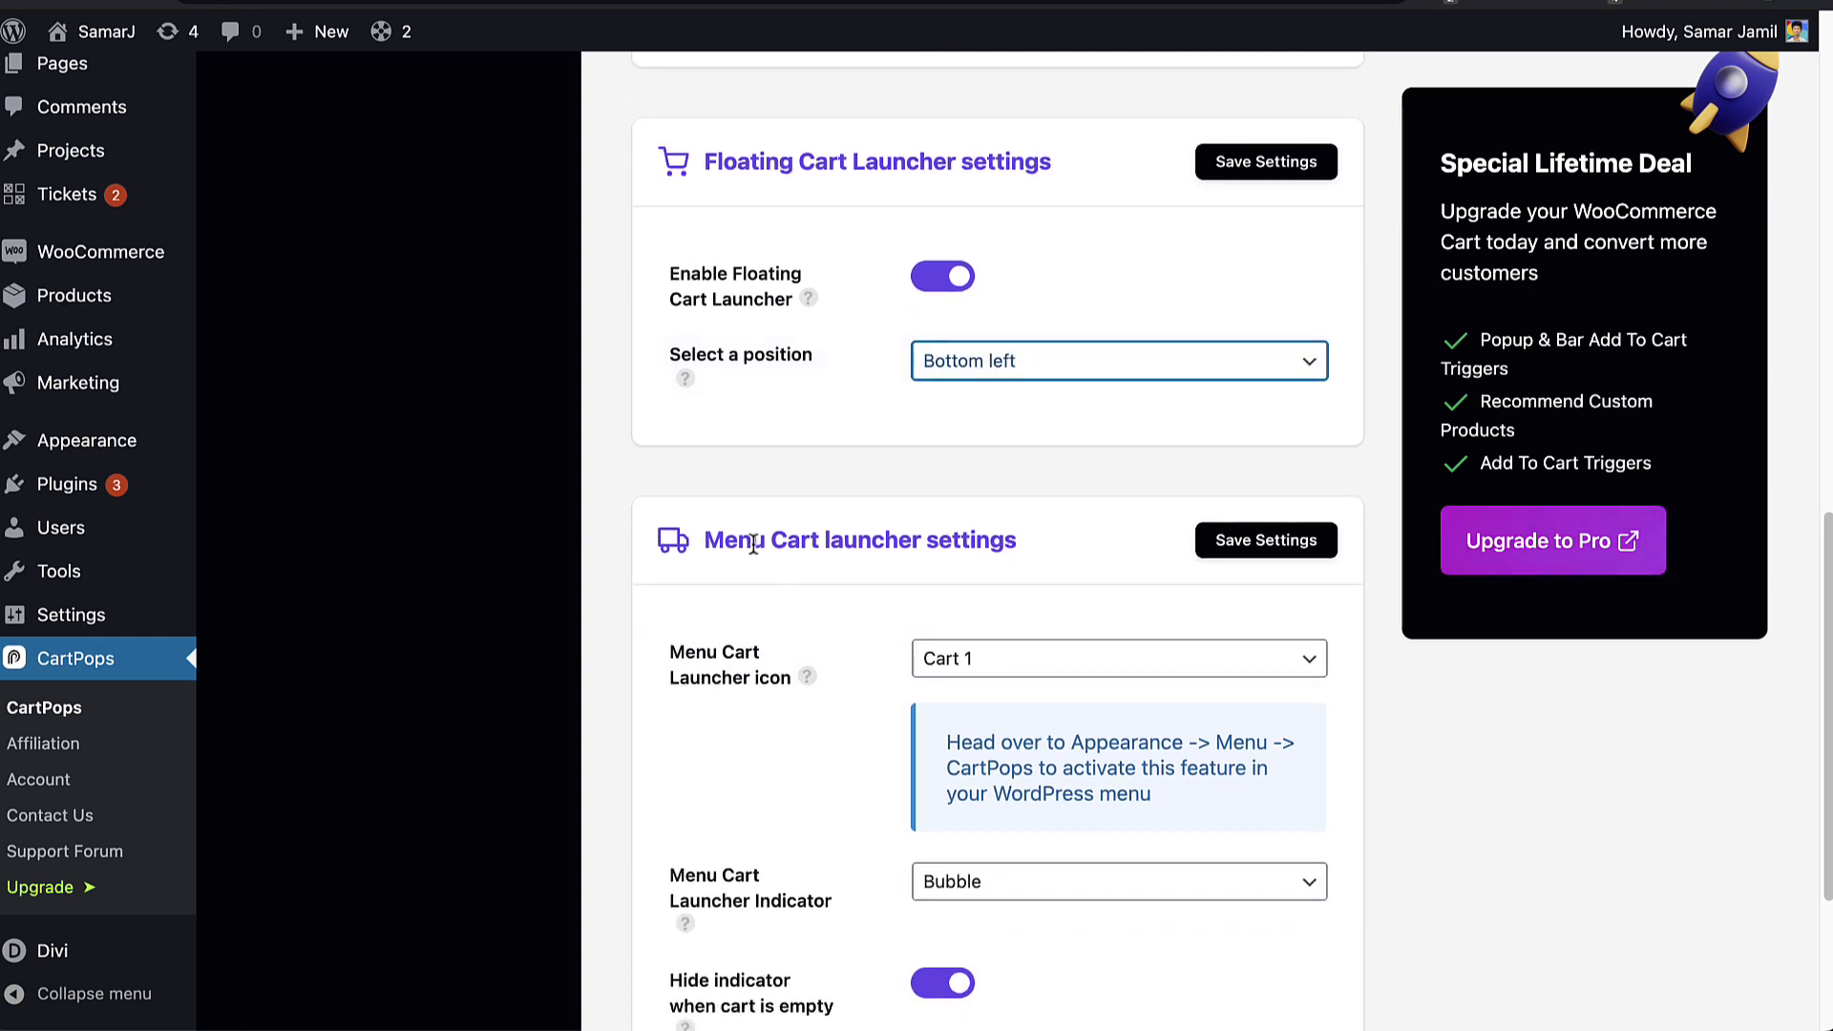
scroll(830, 568, down, 2)
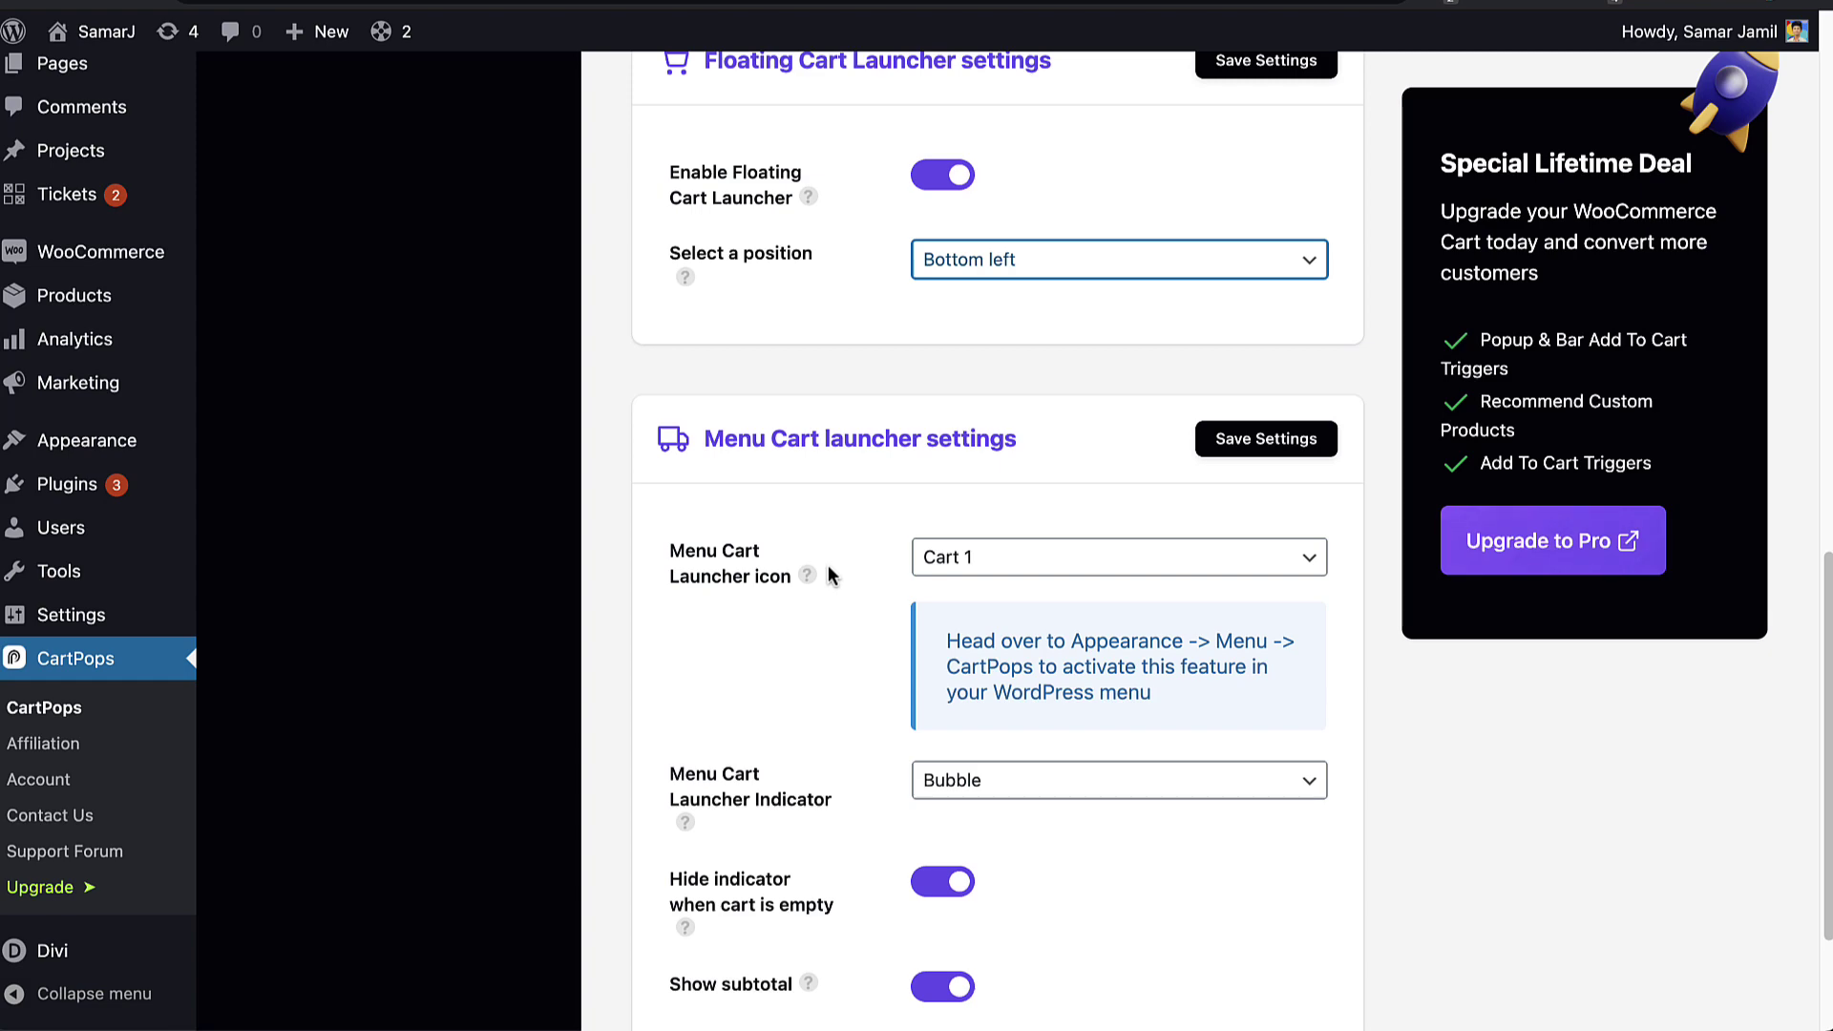
scroll(830, 573, down, 4)
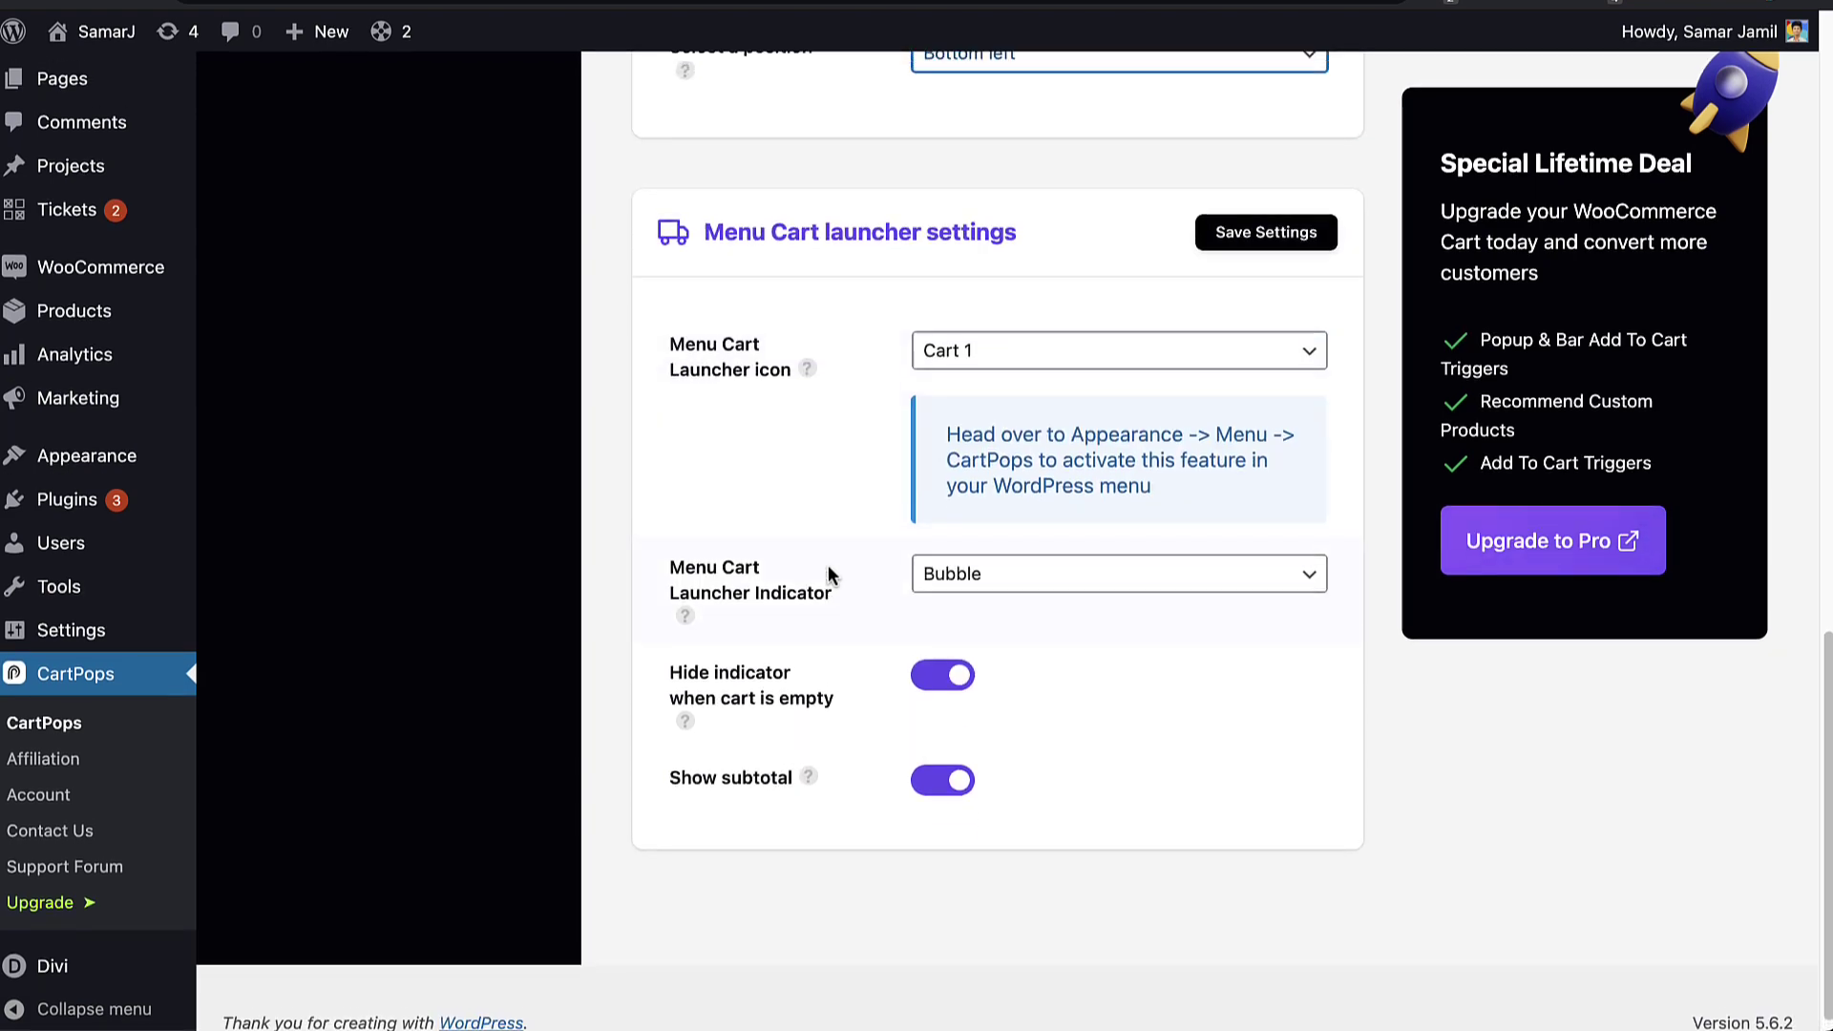
scroll(828, 571, up, 10)
click(420, 472)
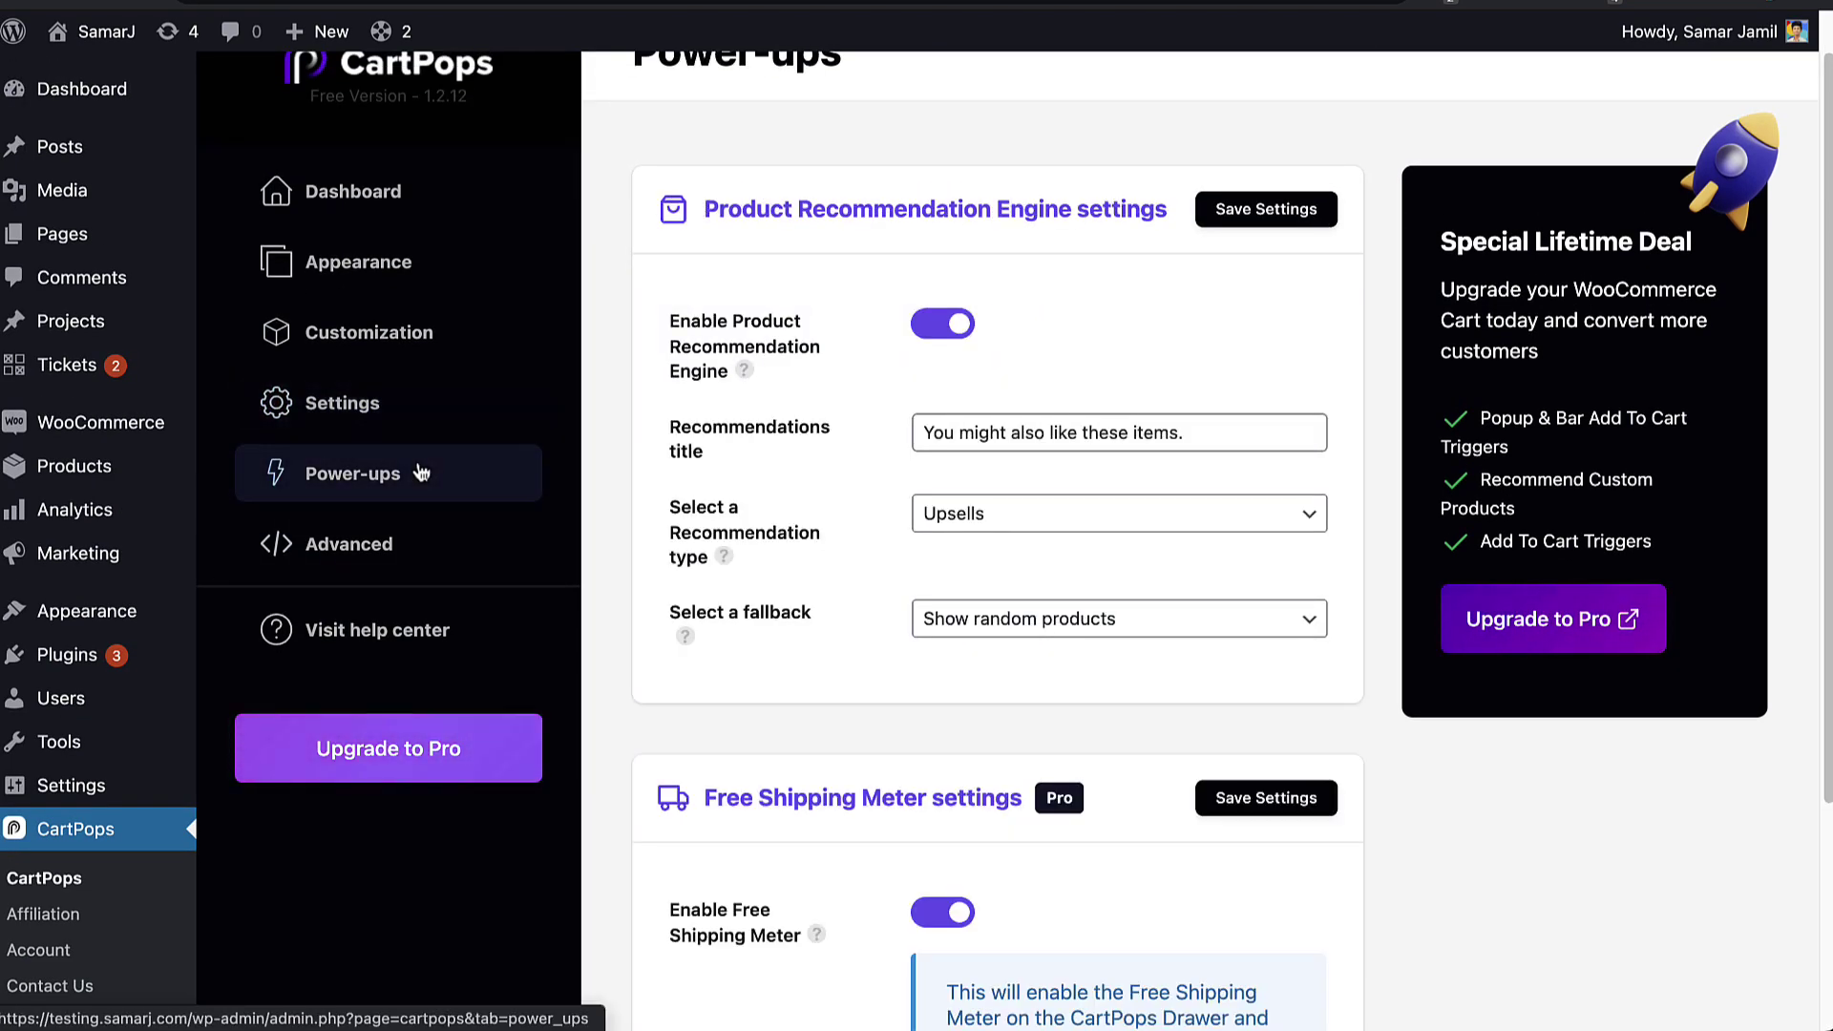
click(947, 323)
click(945, 325)
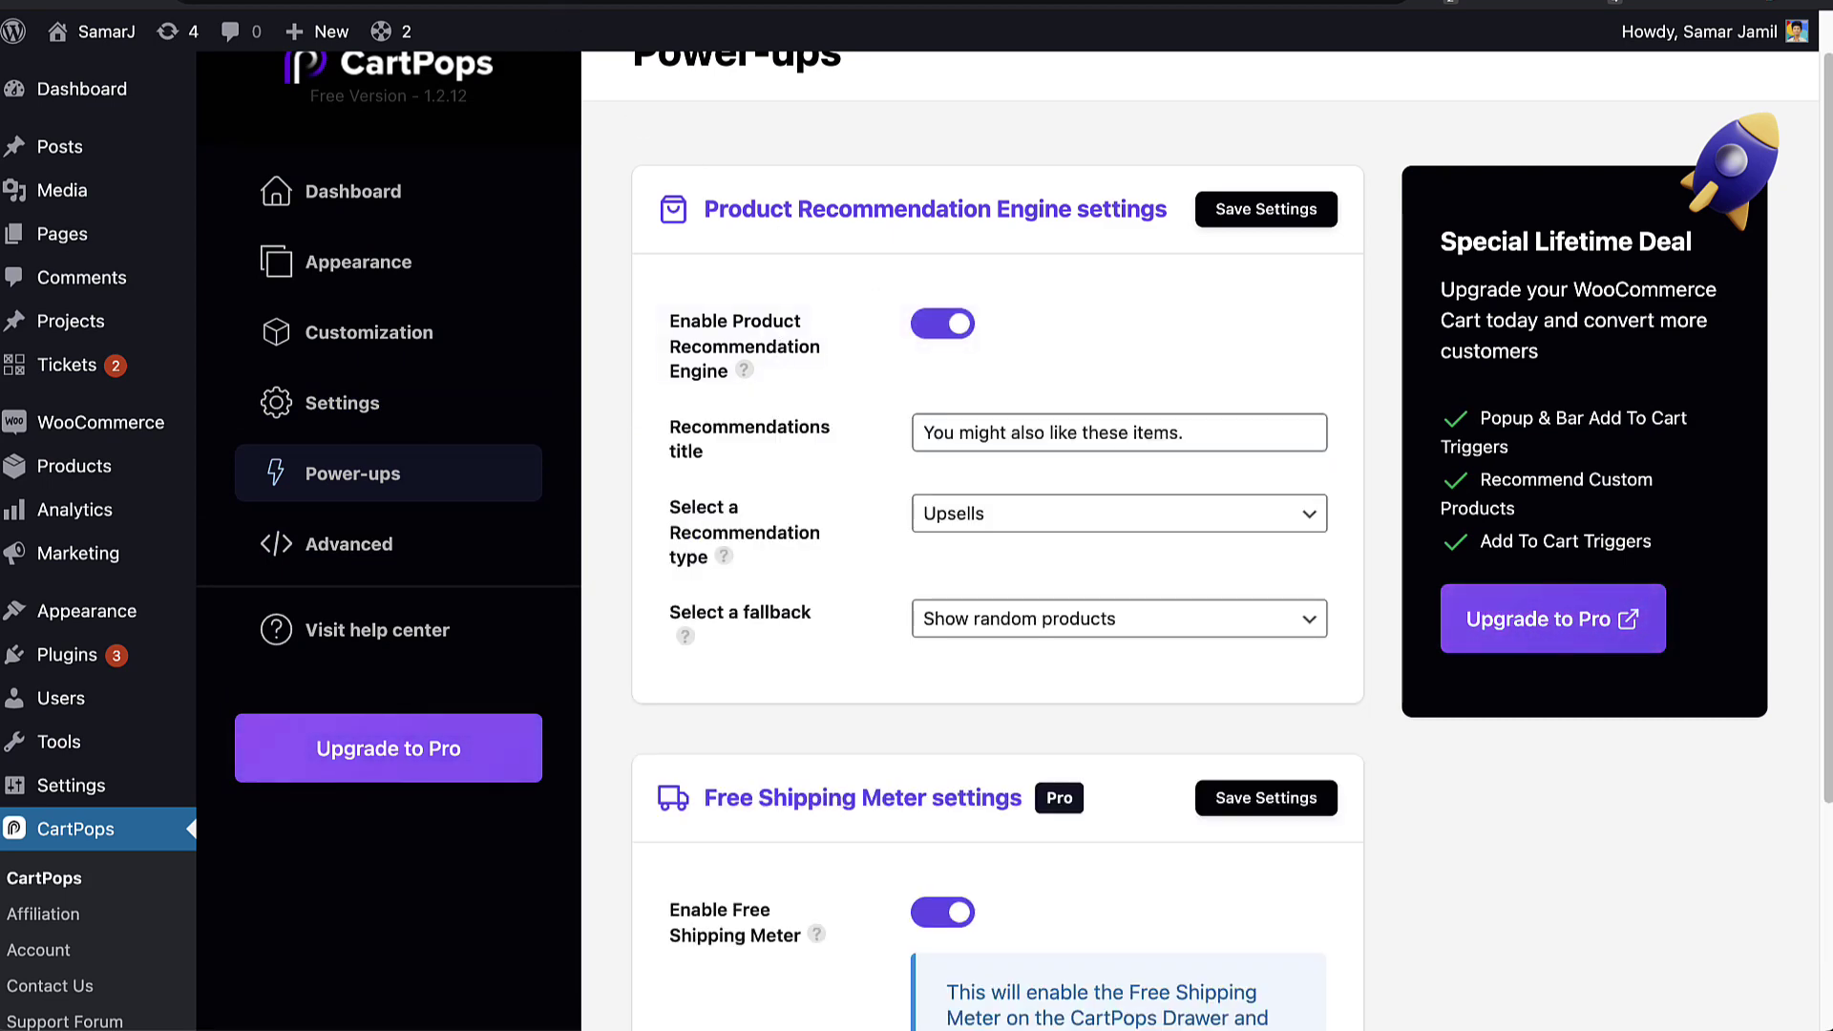
click(591, 8)
click(74, 1004)
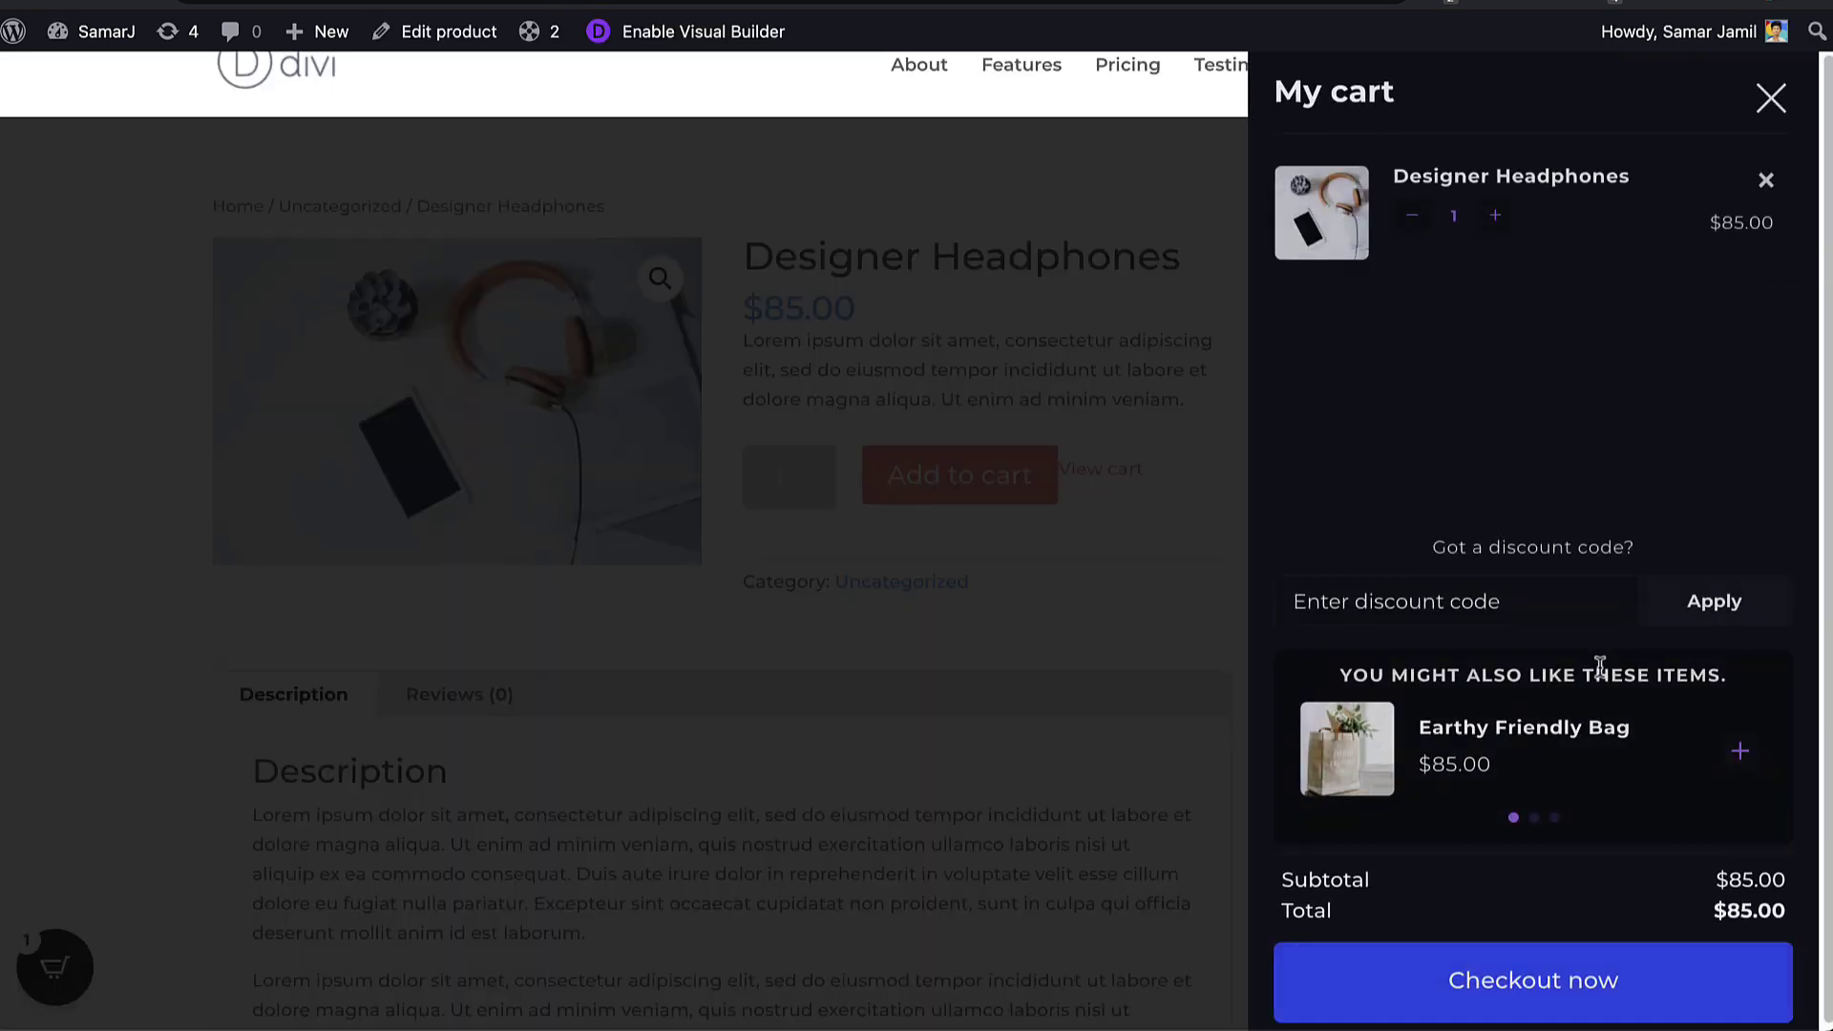
click(1544, 807)
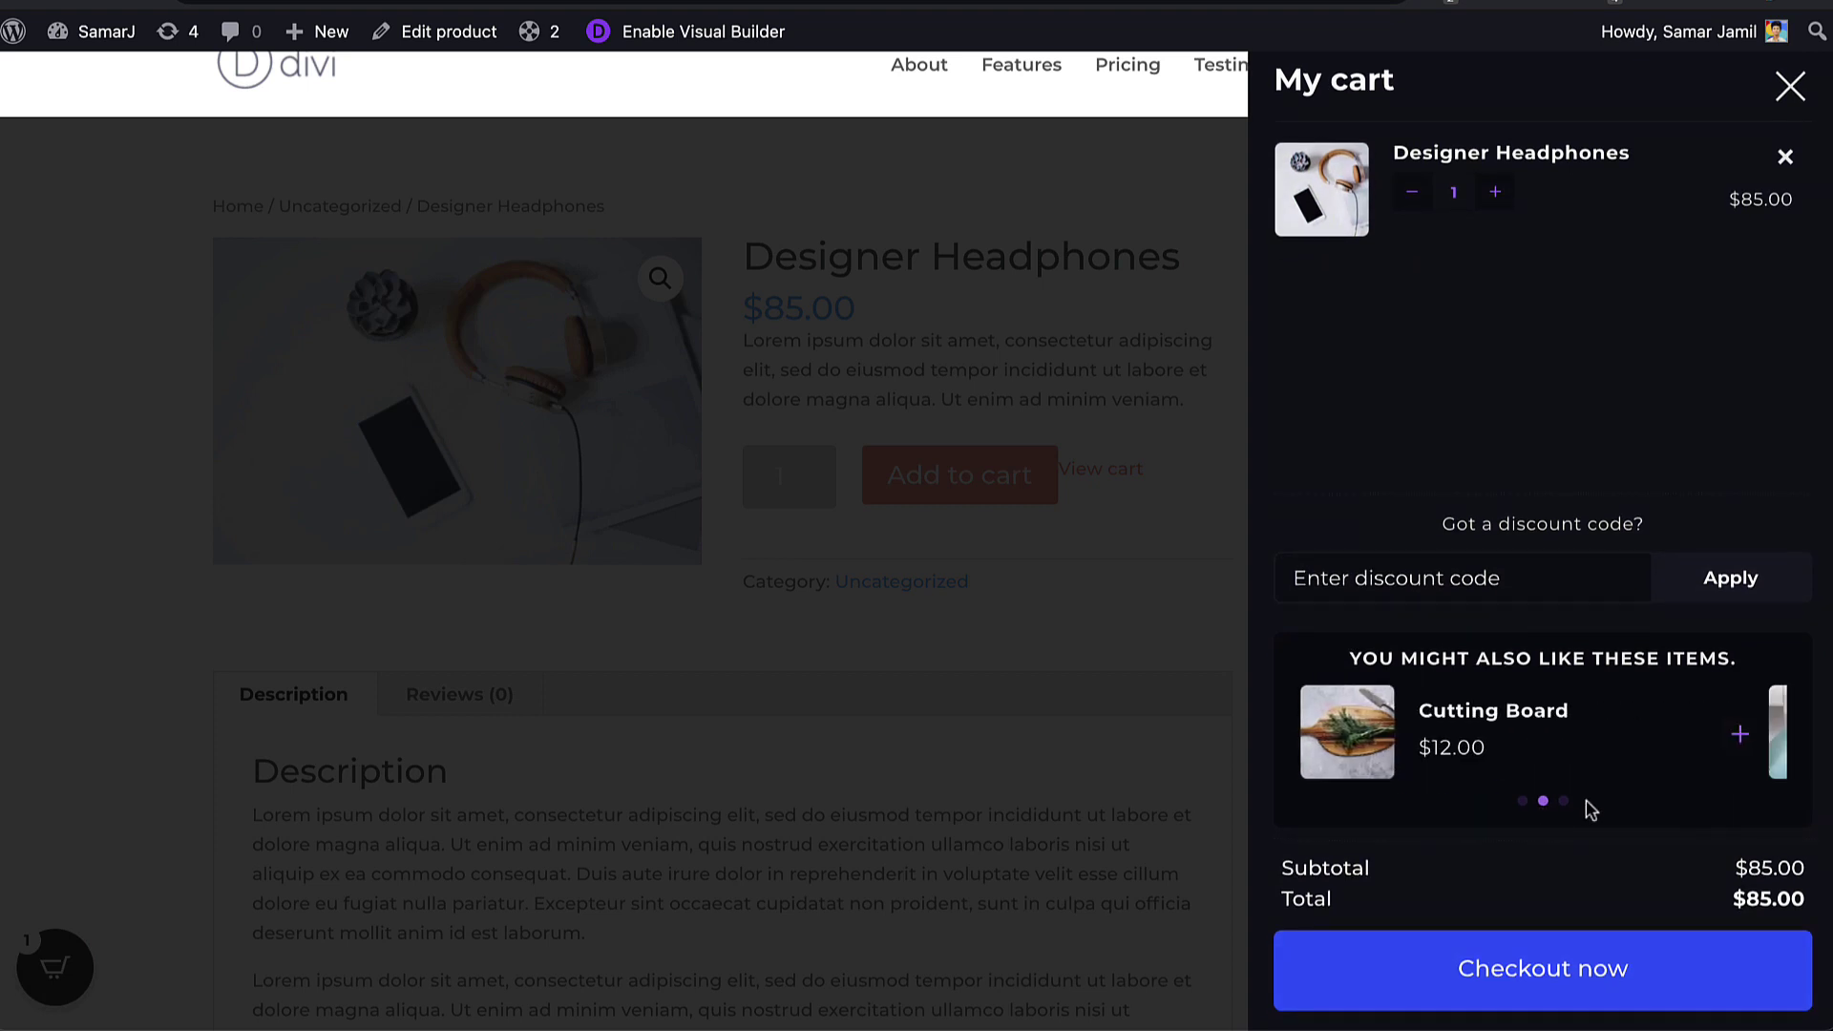
click(1564, 804)
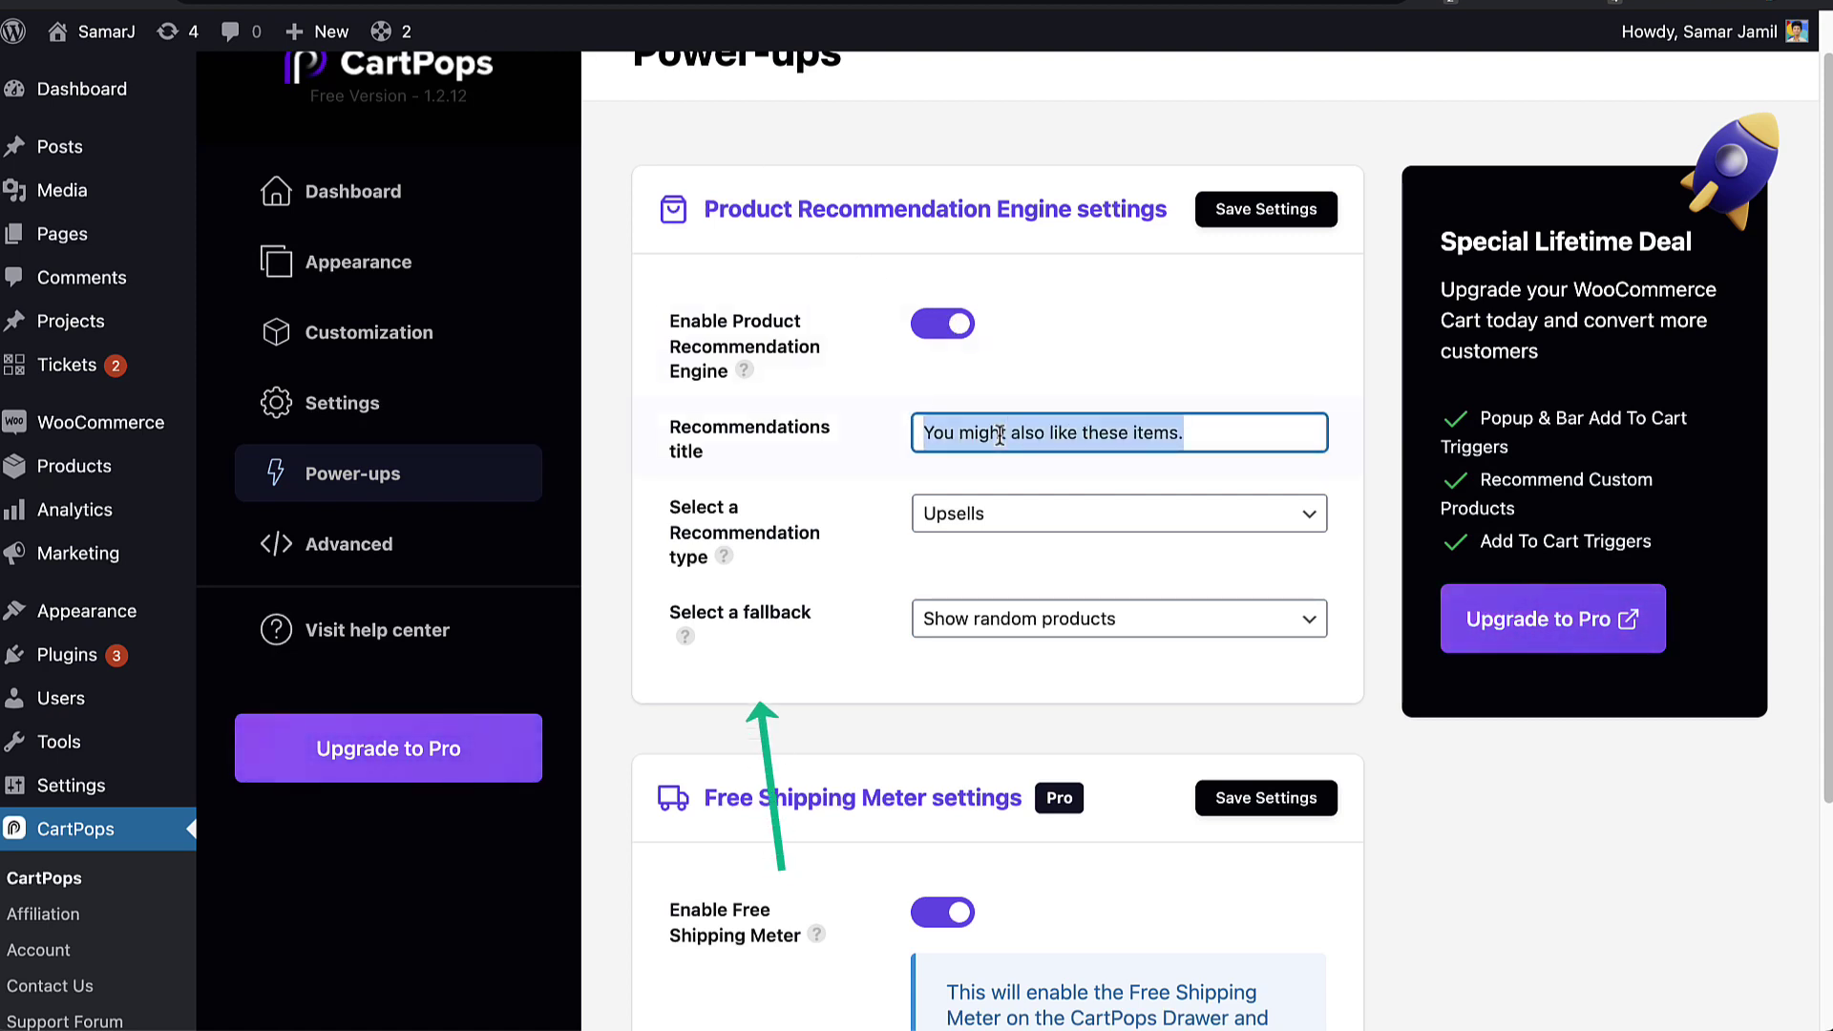
click(980, 514)
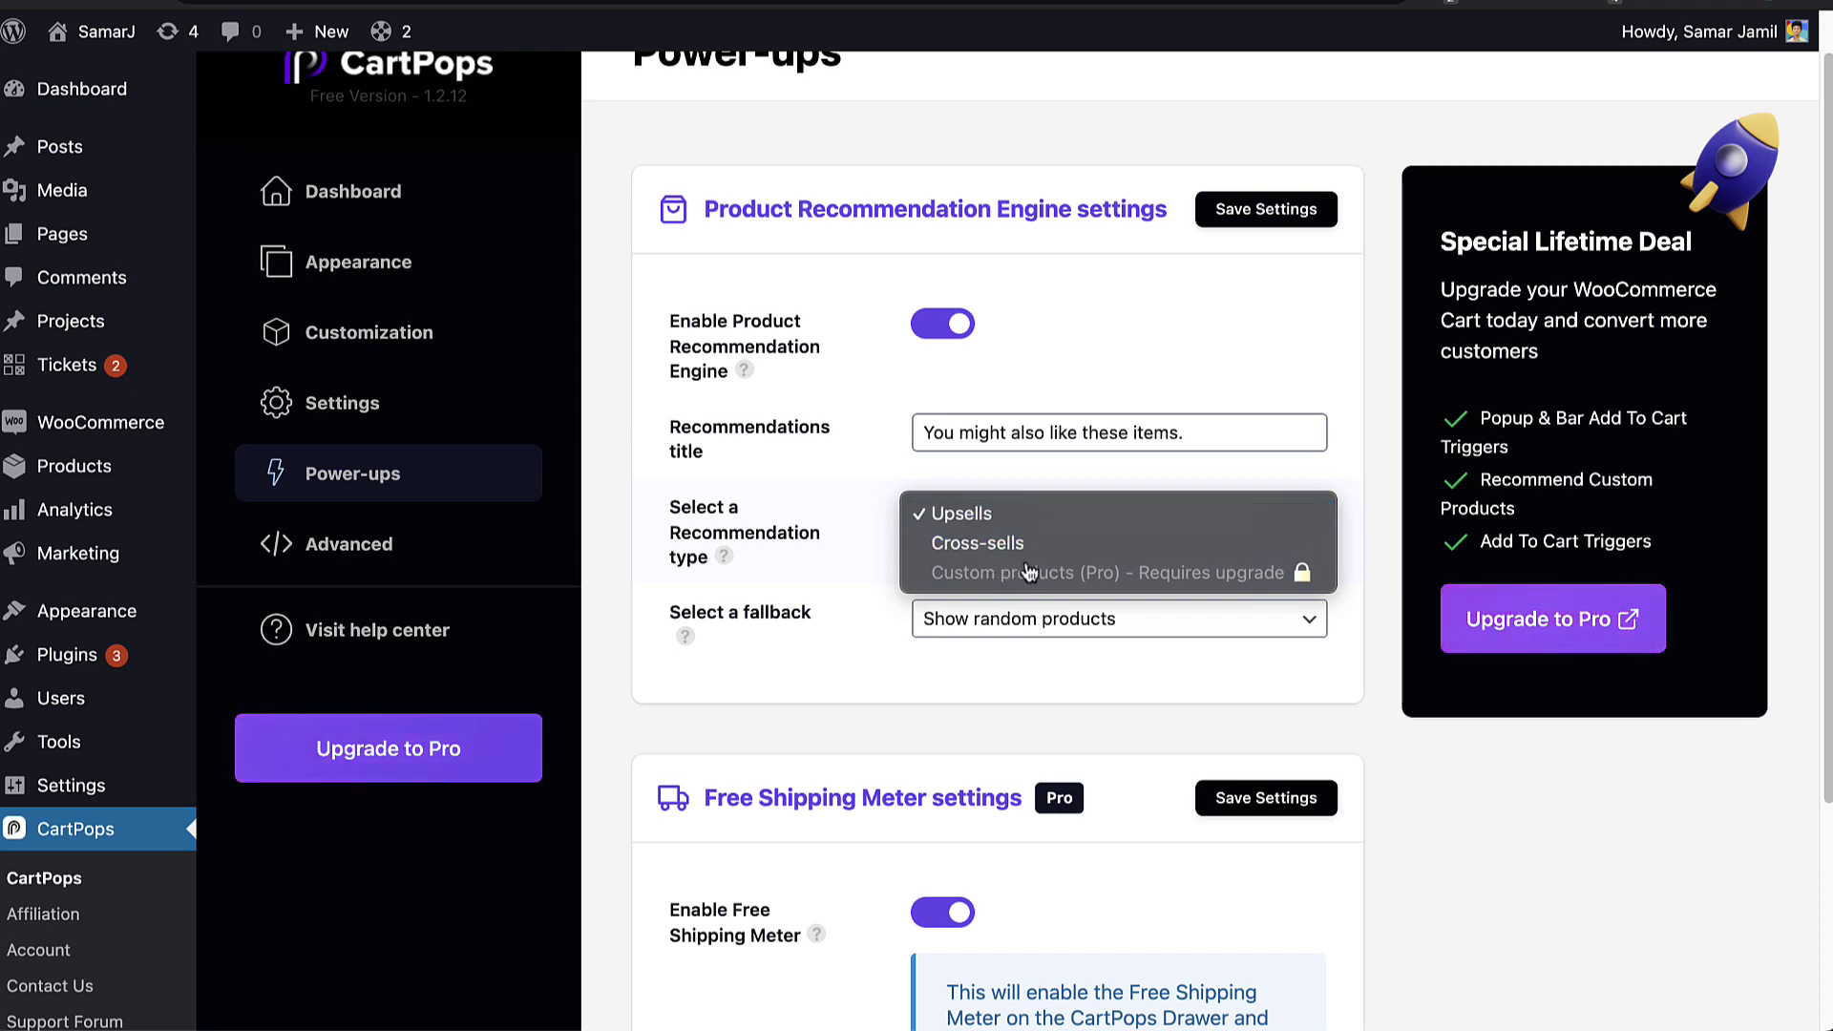
click(967, 637)
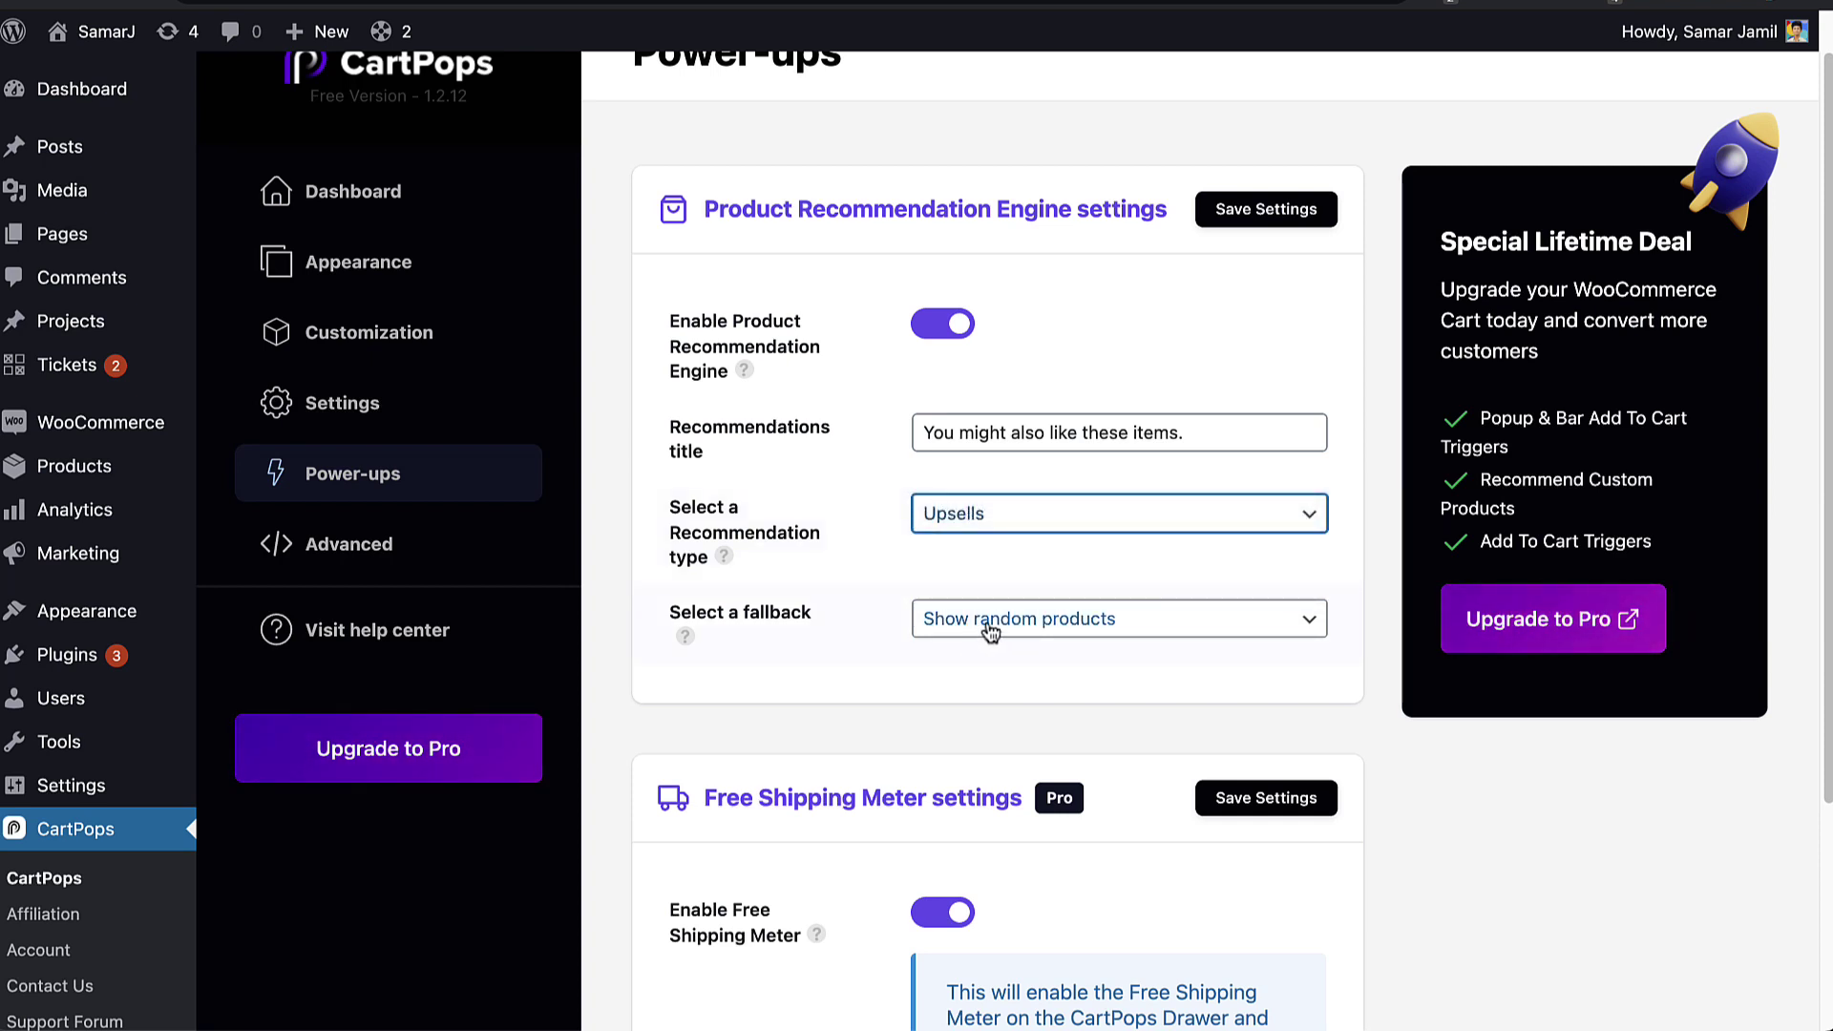
click(998, 626)
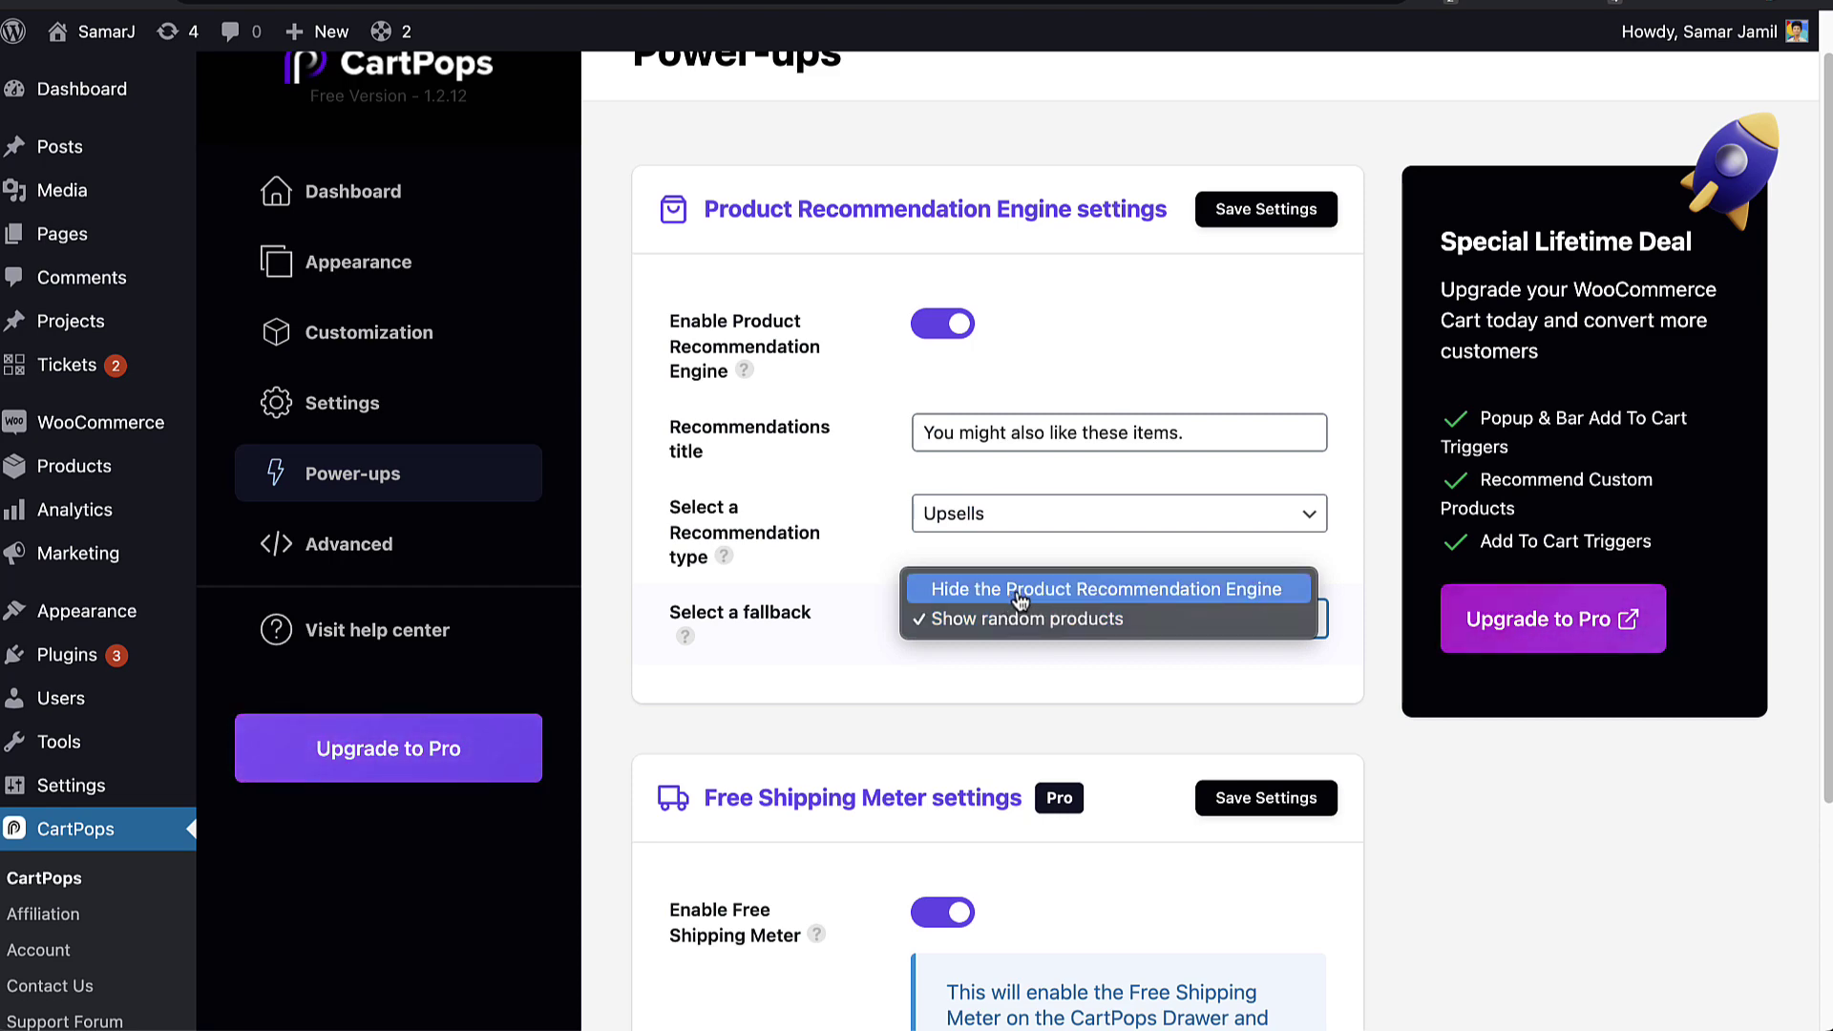
click(961, 714)
scroll(961, 715, down, 5)
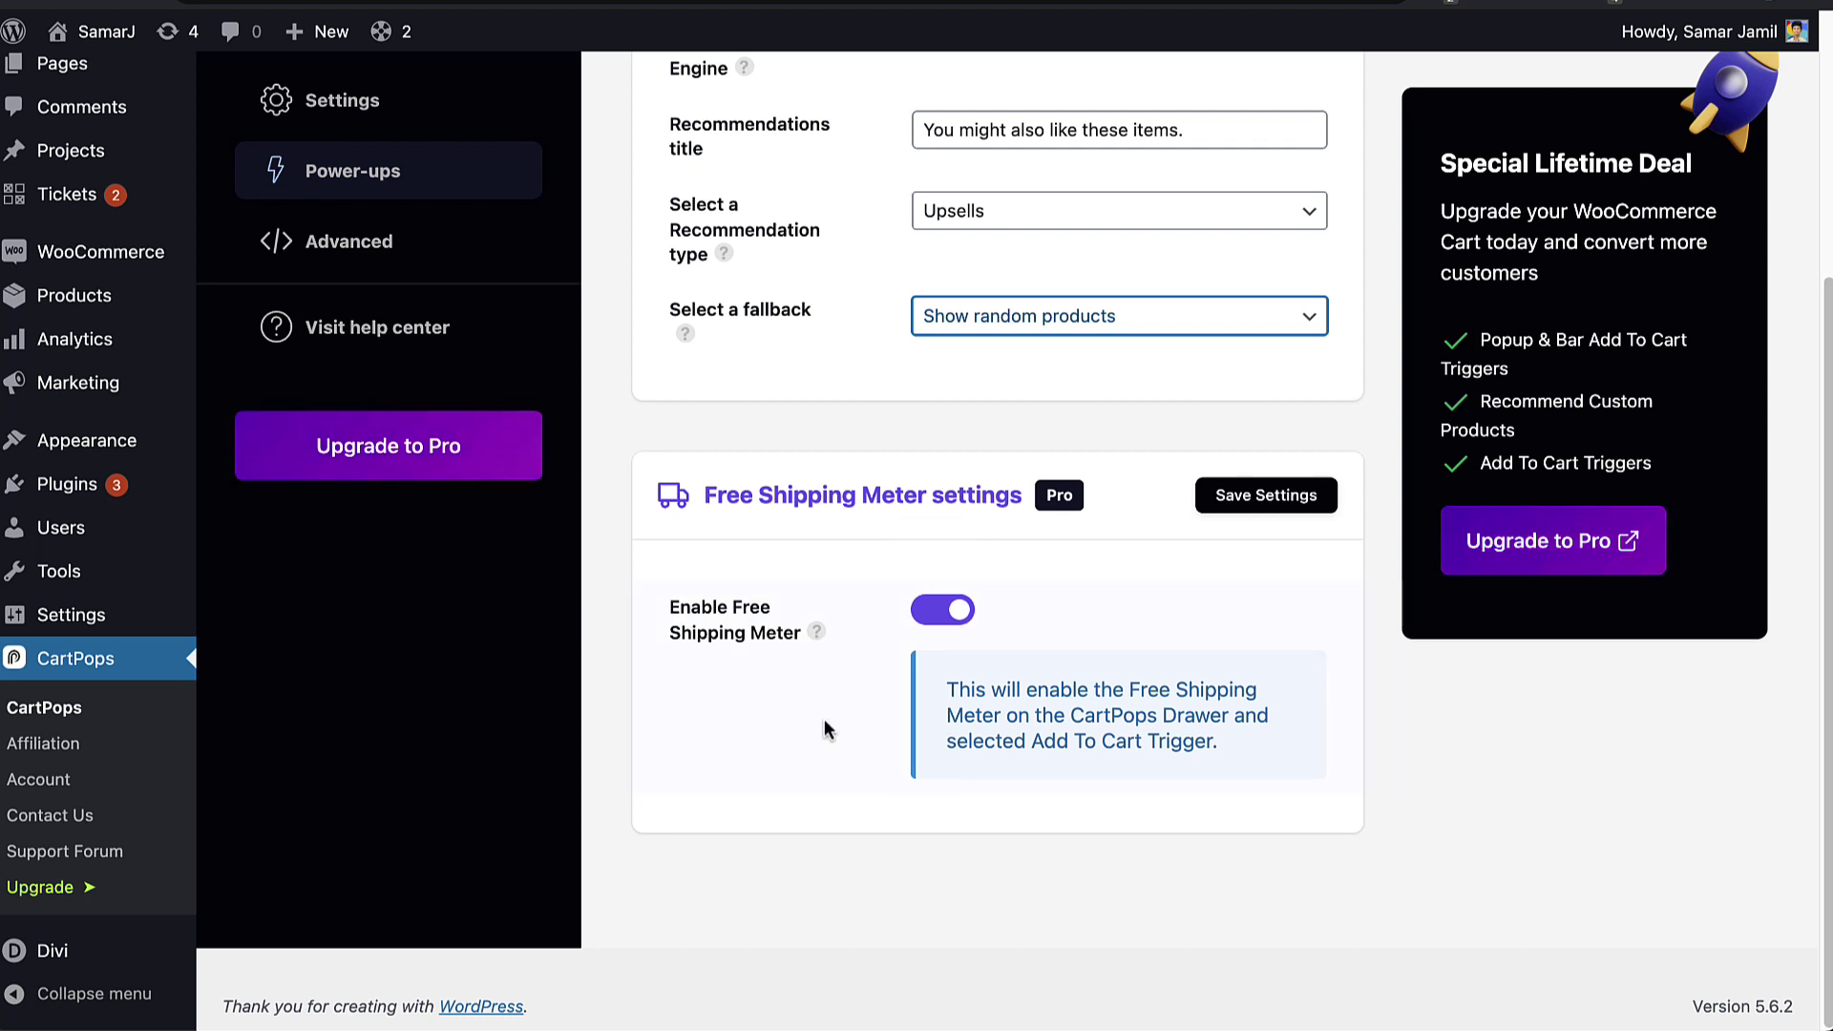
scroll(755, 659, up, 1)
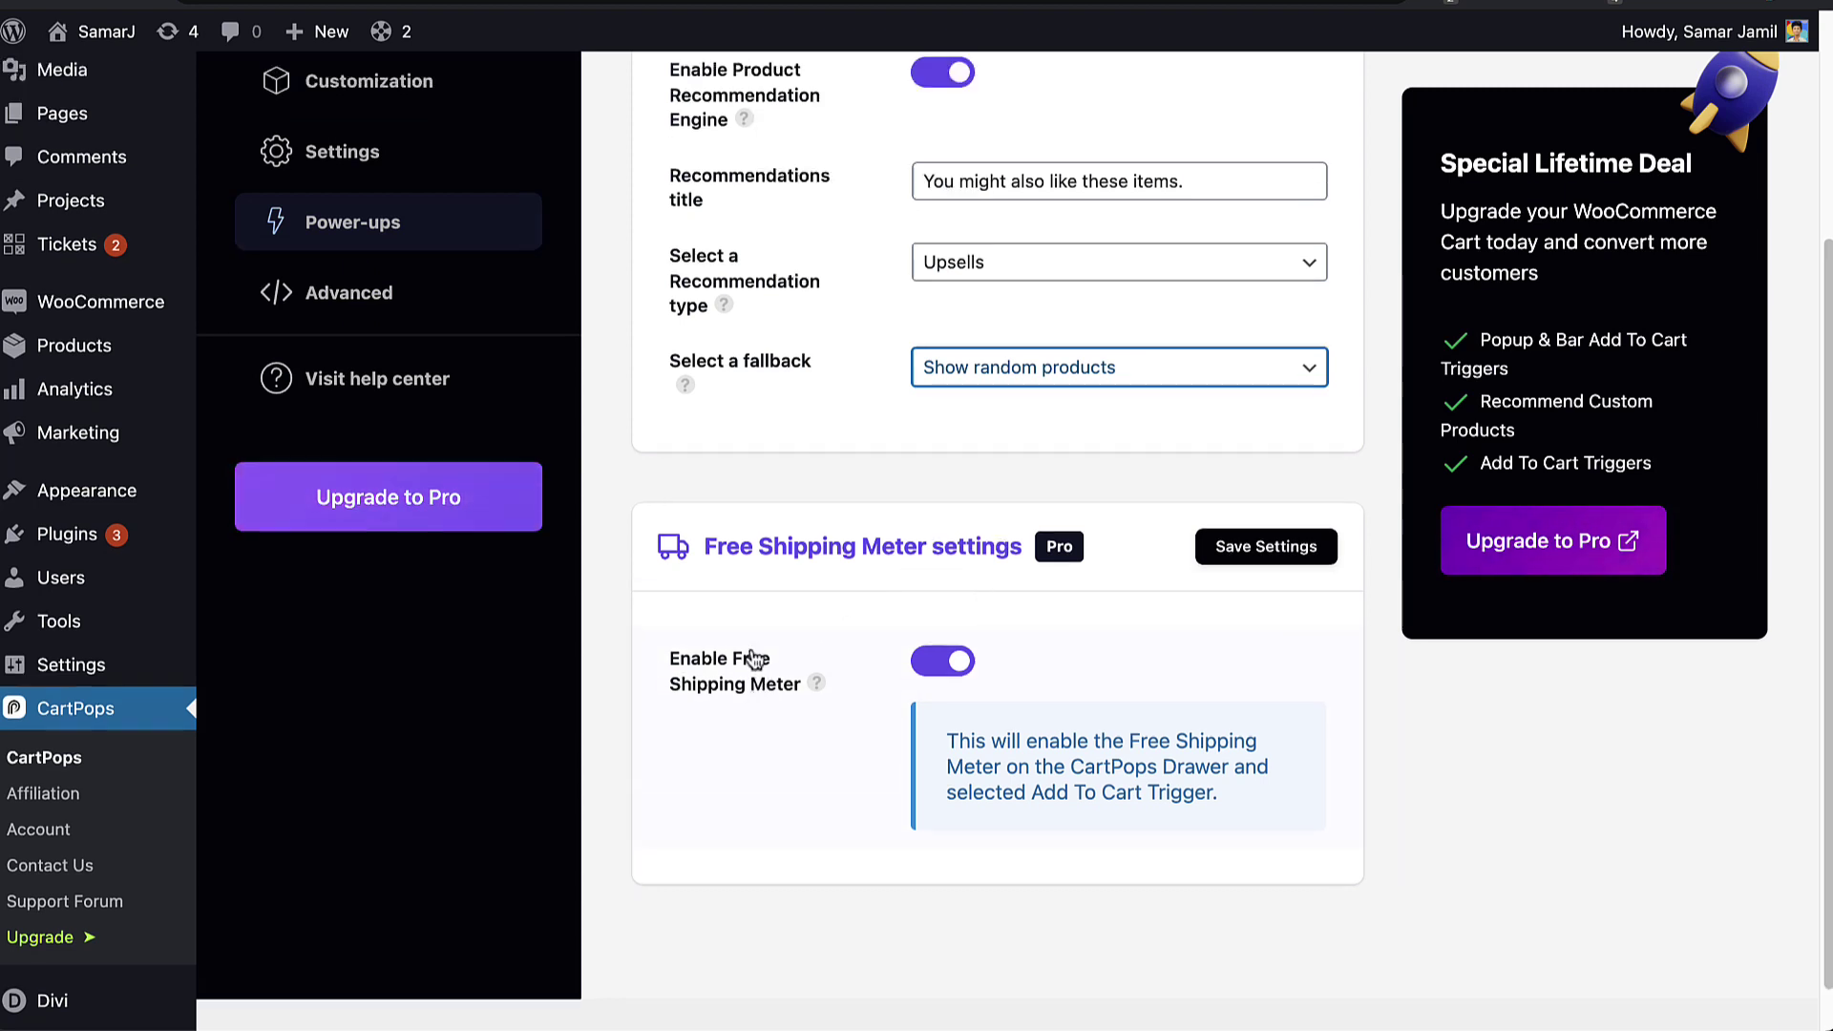
scroll(754, 658, up, 3)
Step: Review the Advanced Translate and Custom code options, leaving Custom CSS/Javascript empty and Force refresh off
click(478, 450)
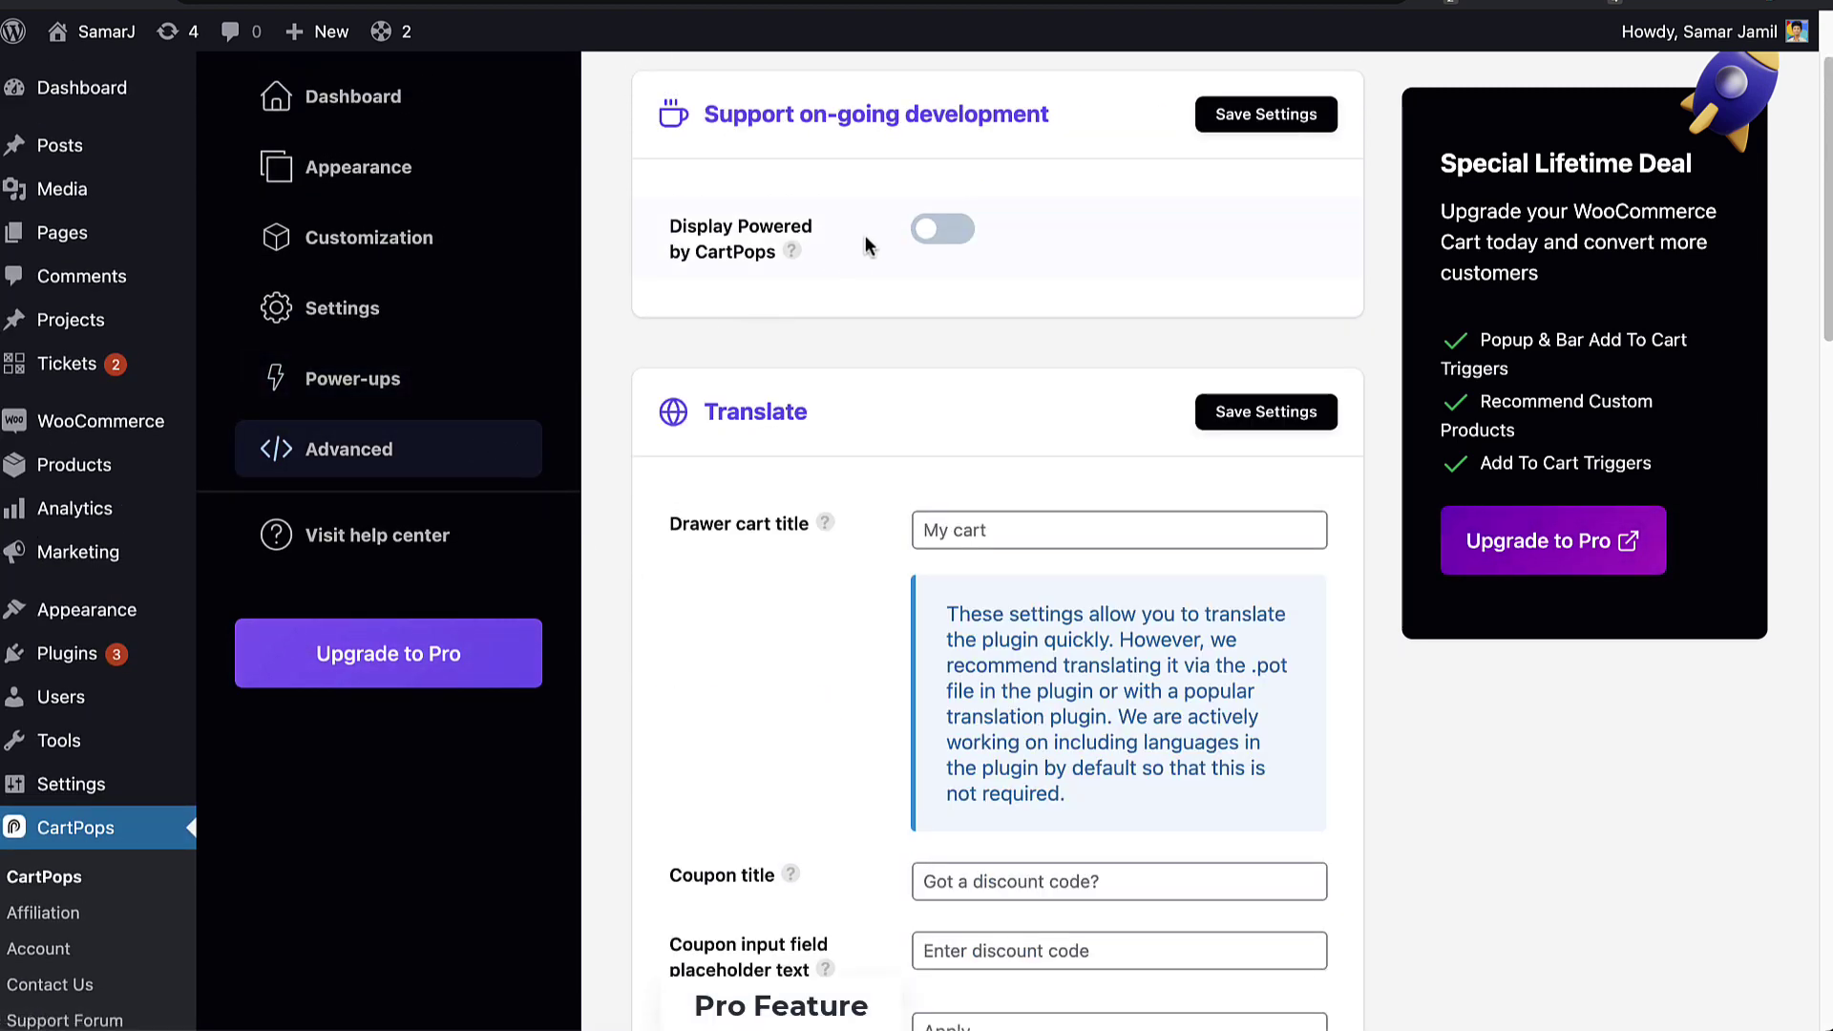
mouse_move(791, 256)
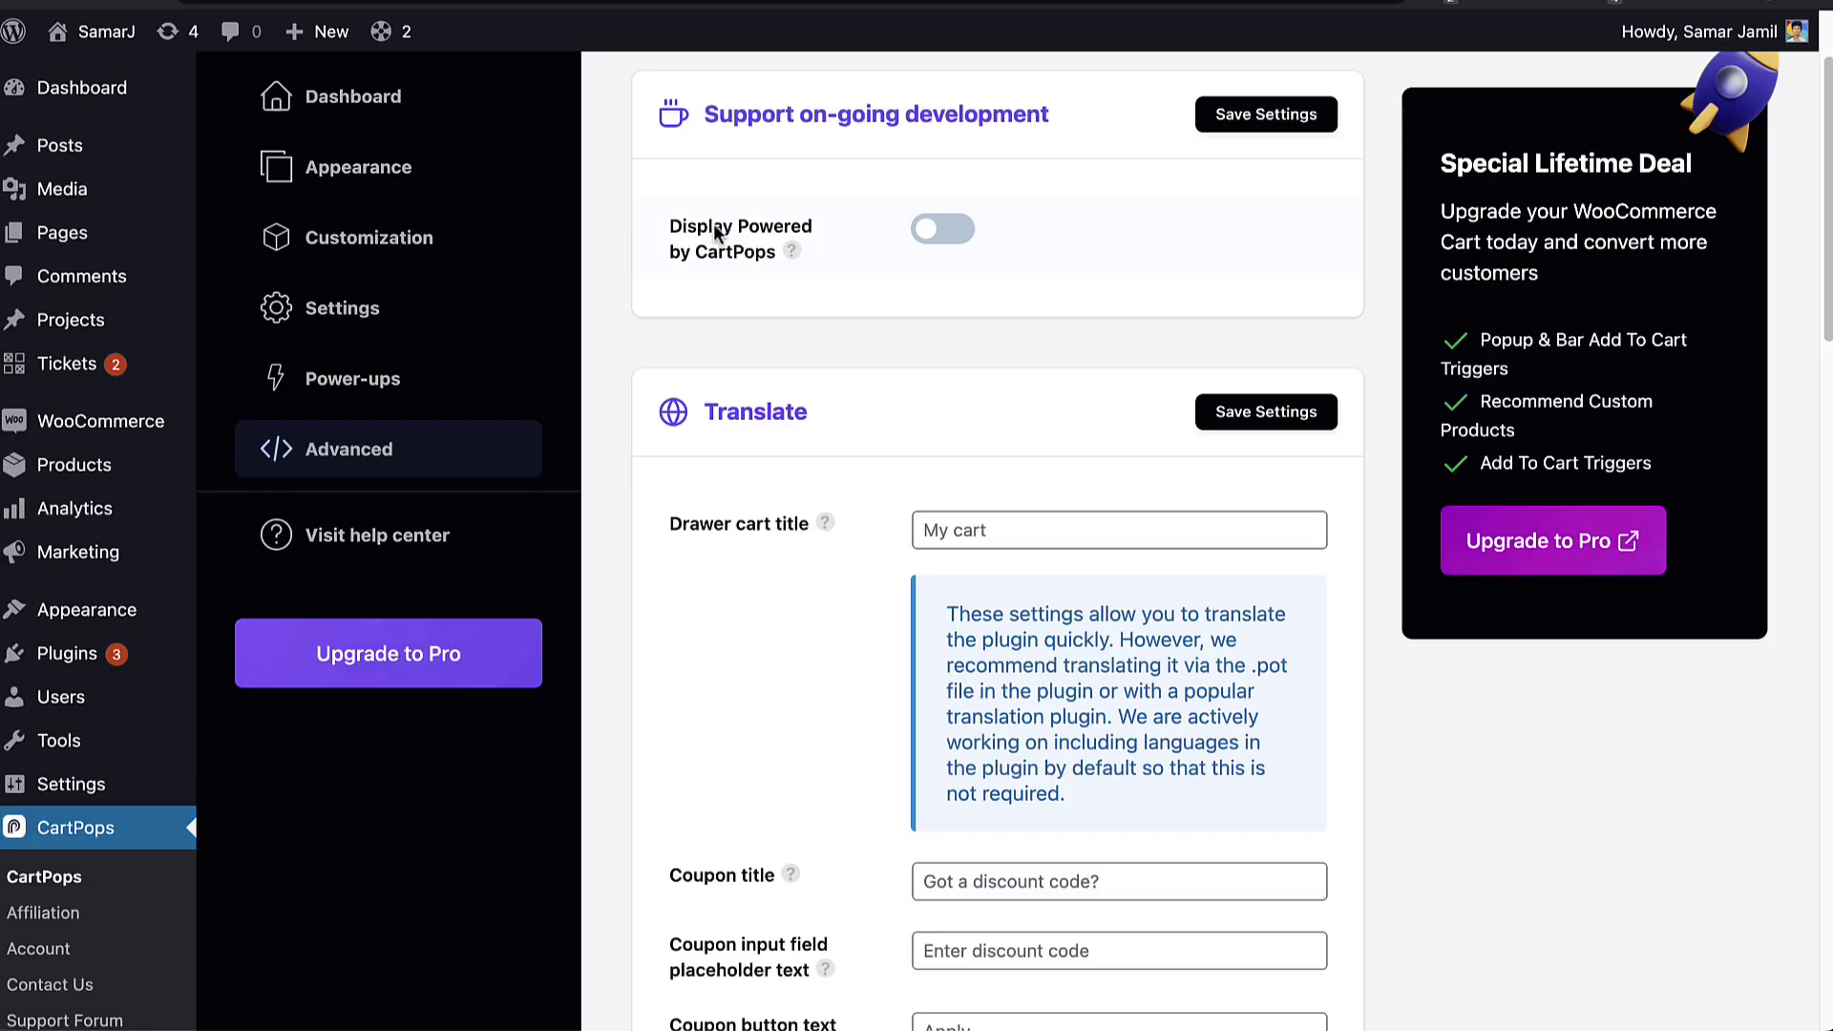
scroll(936, 324, down, 5)
scroll(936, 315, up, 2)
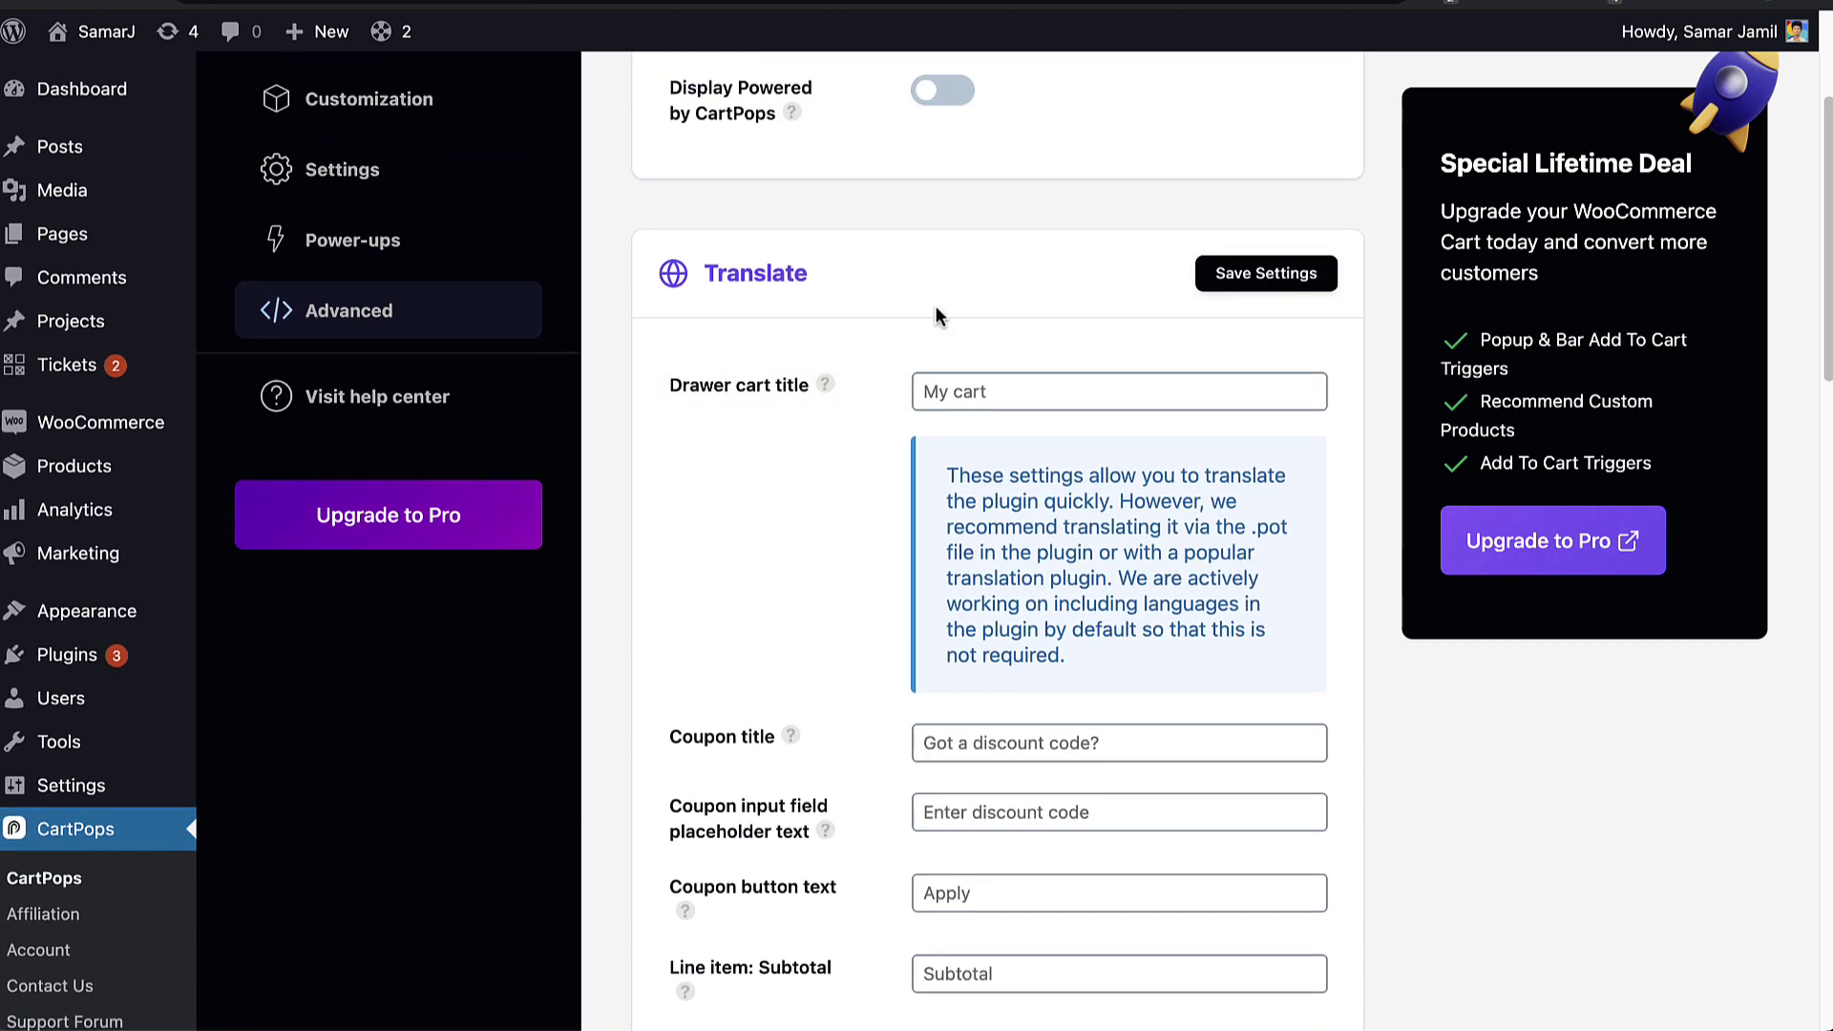
scroll(936, 315, down, 10)
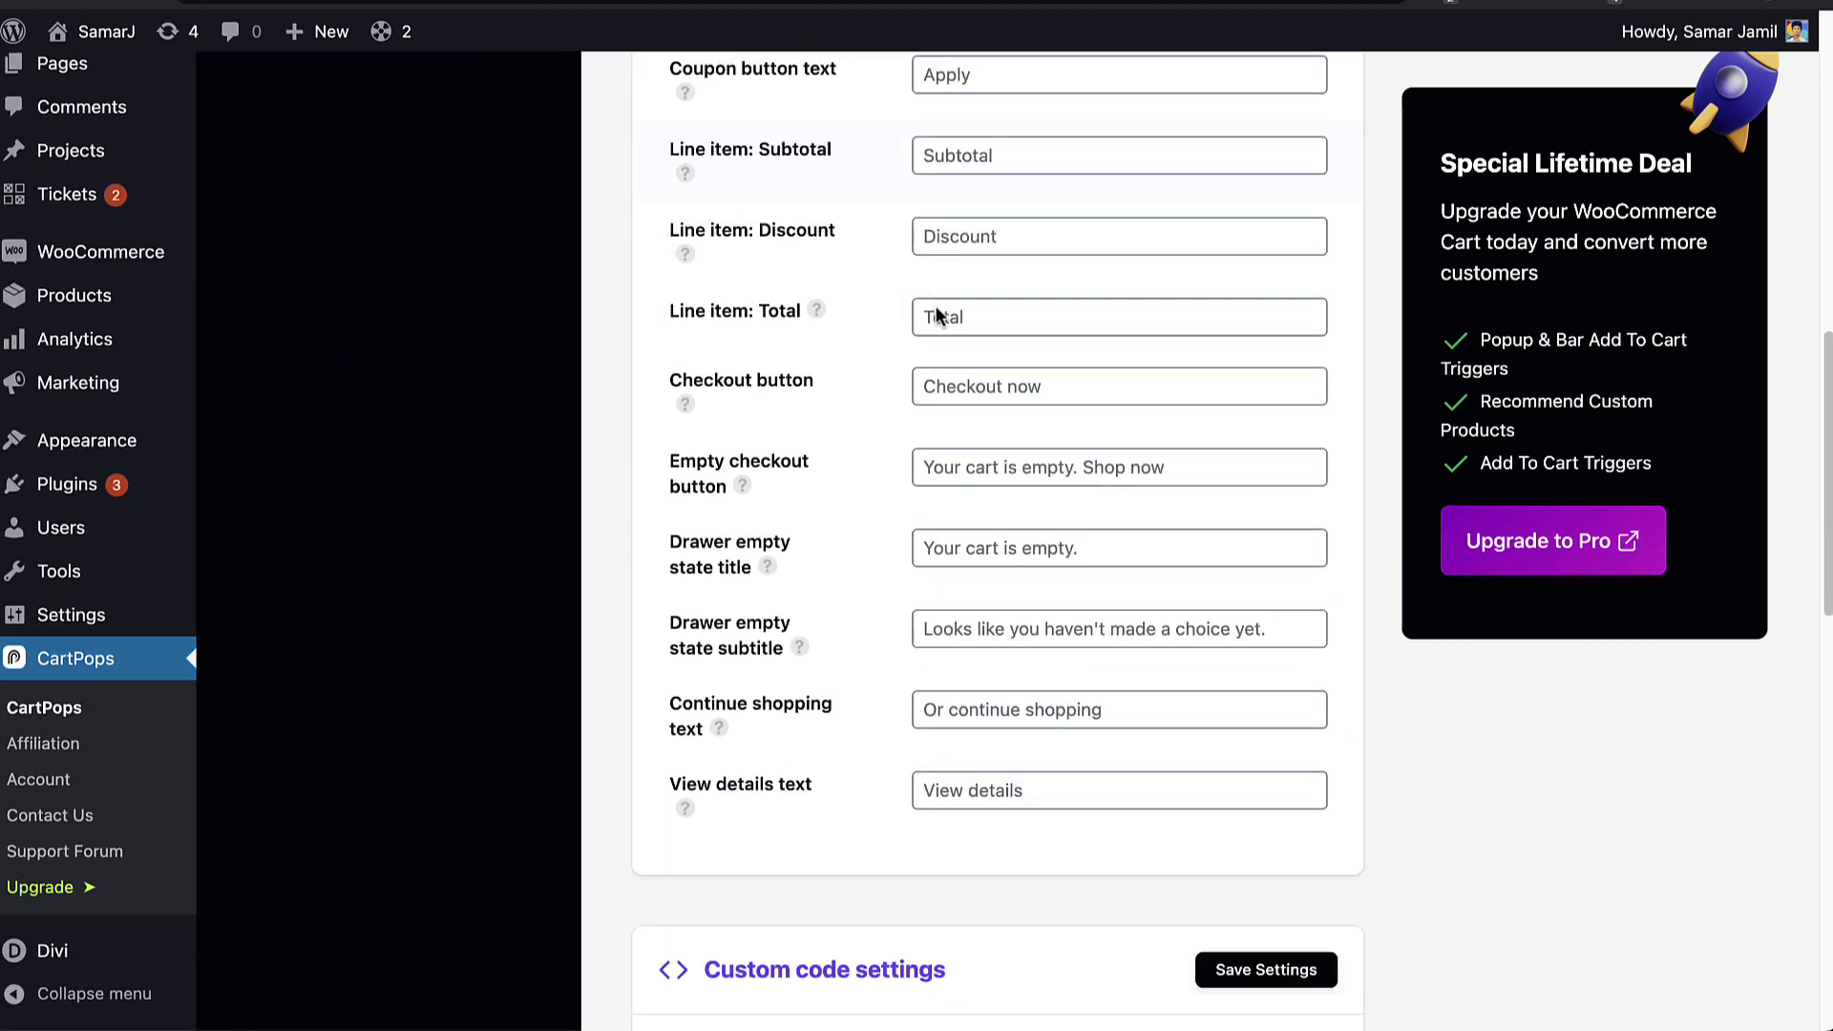
scroll(937, 309, up, 10)
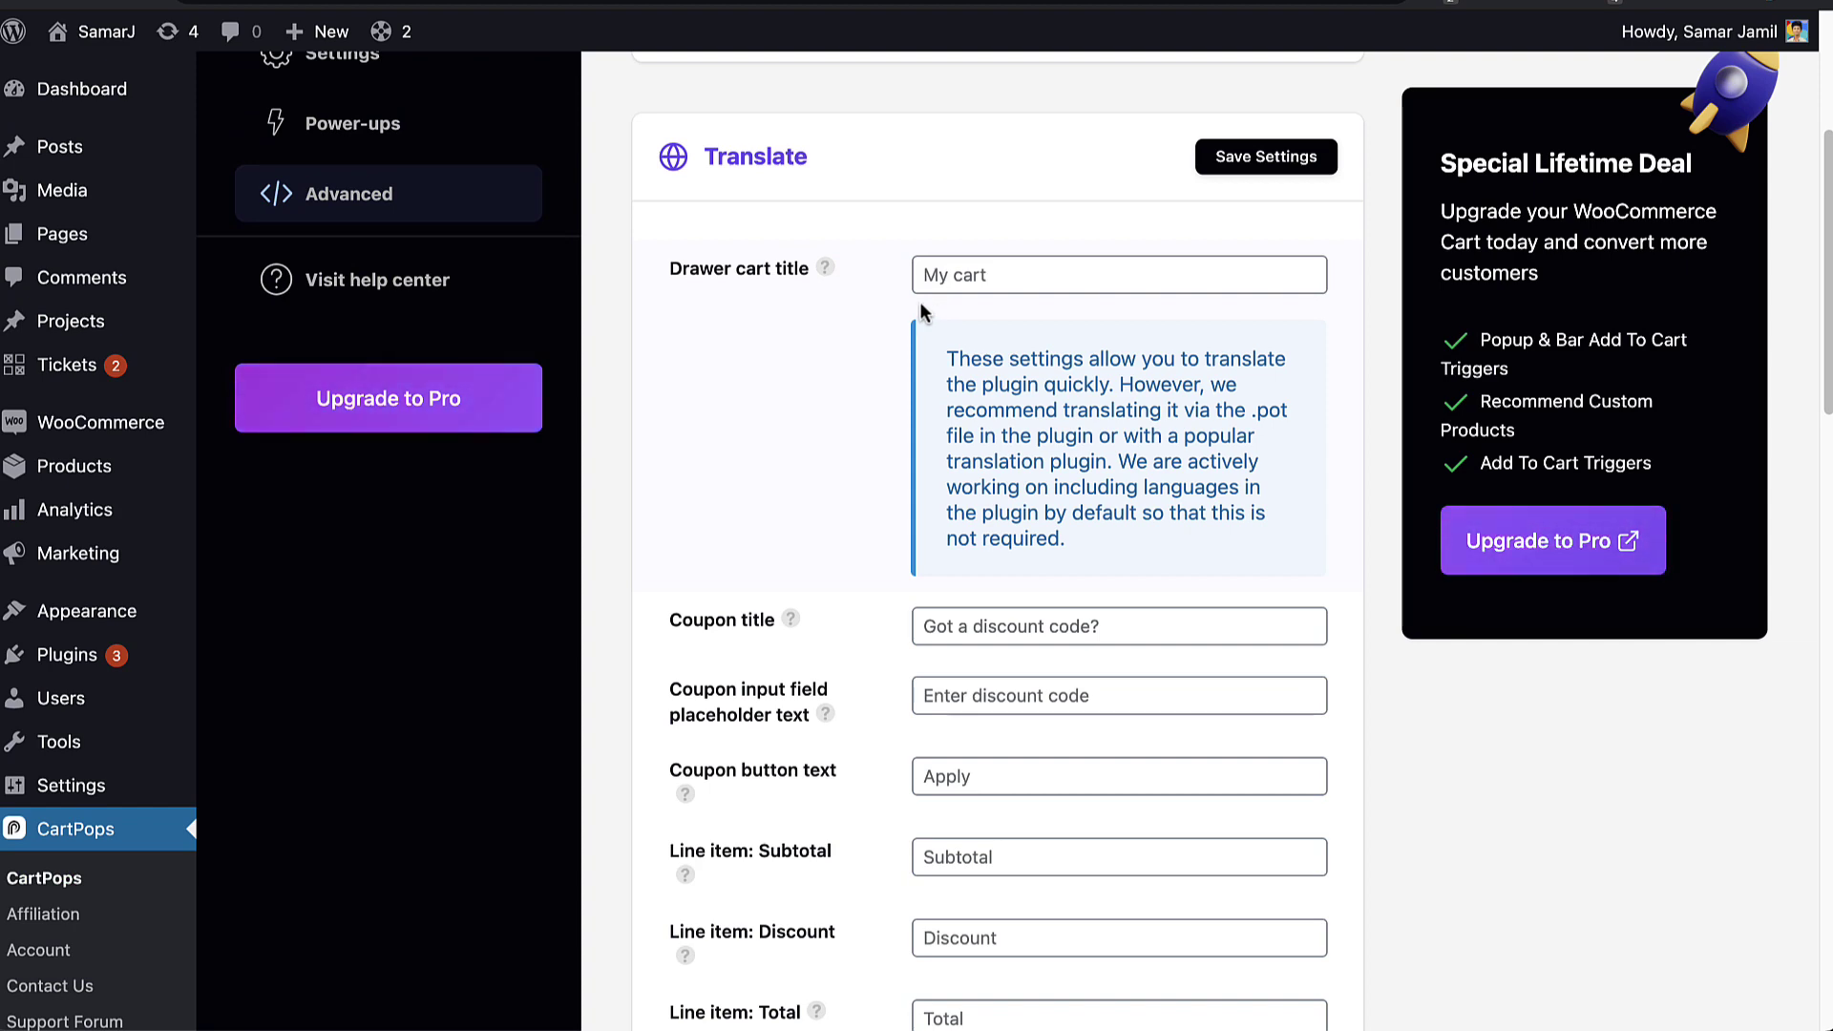
scroll(936, 315, down, 8)
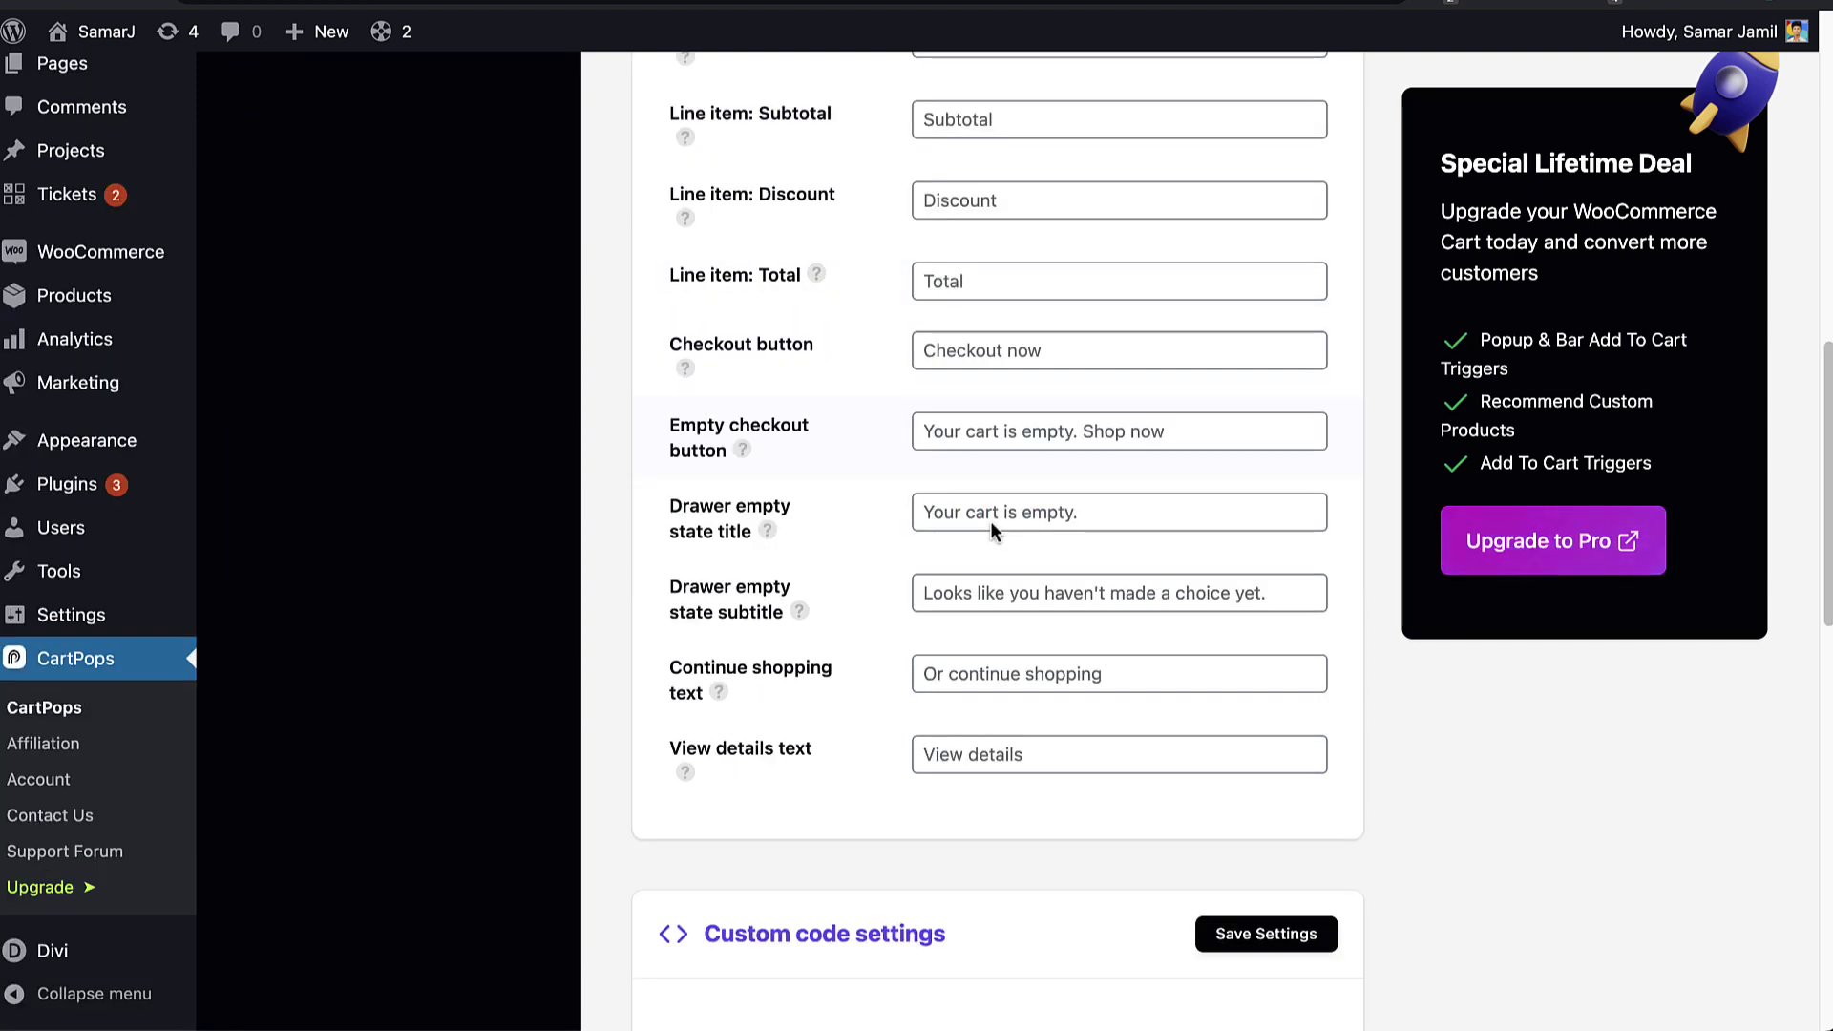
scroll(989, 519, up, 5)
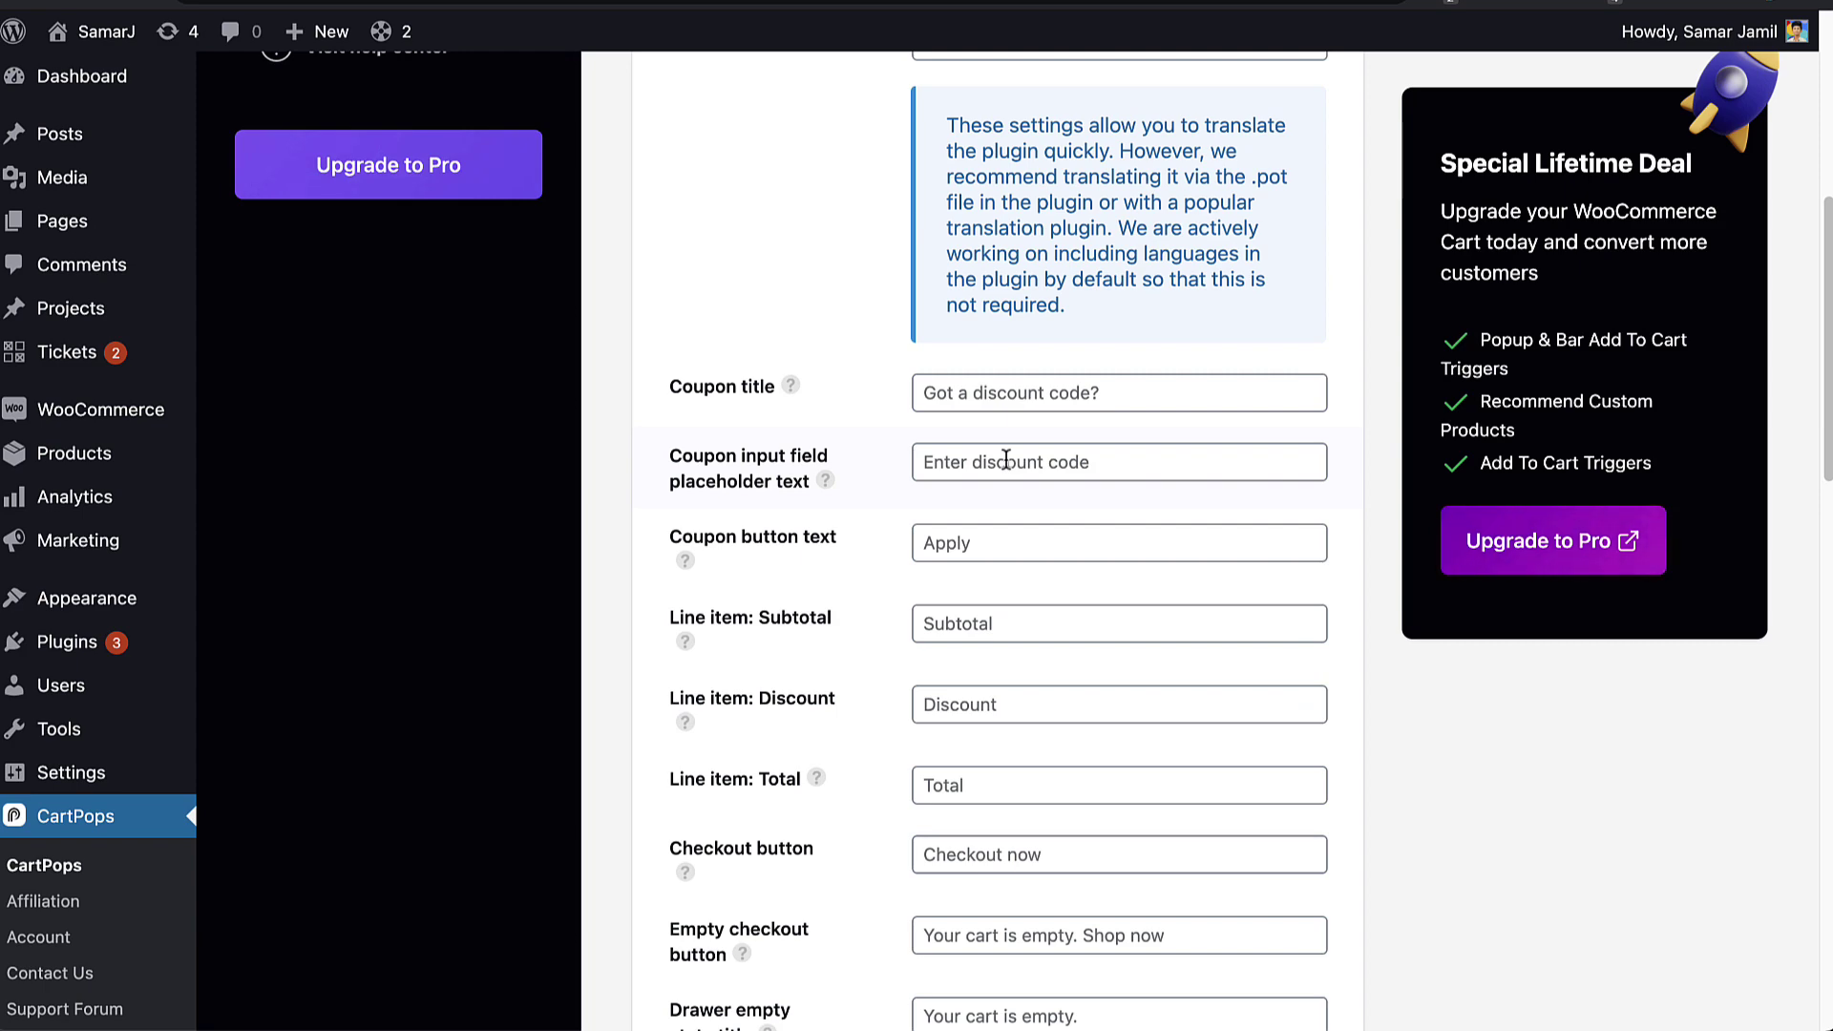
scroll(1006, 461, up, 3)
scroll(1007, 463, down, 8)
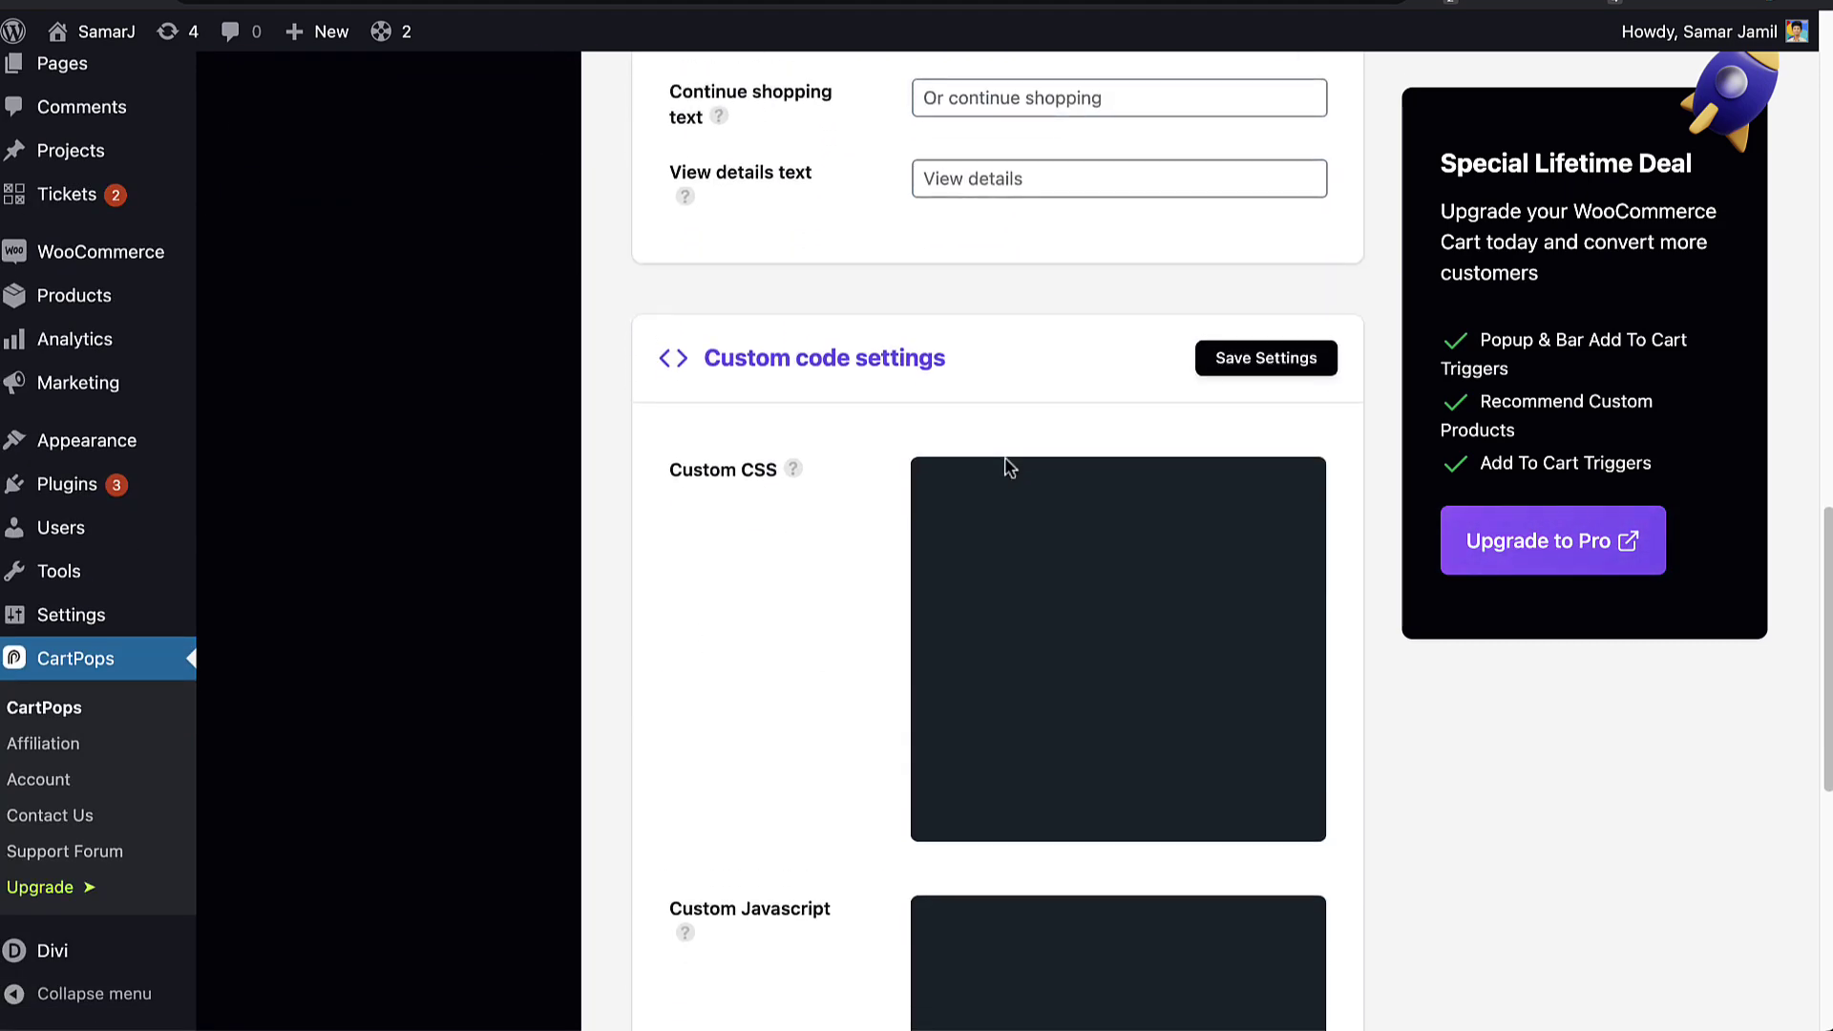
scroll(1010, 467, down, 6)
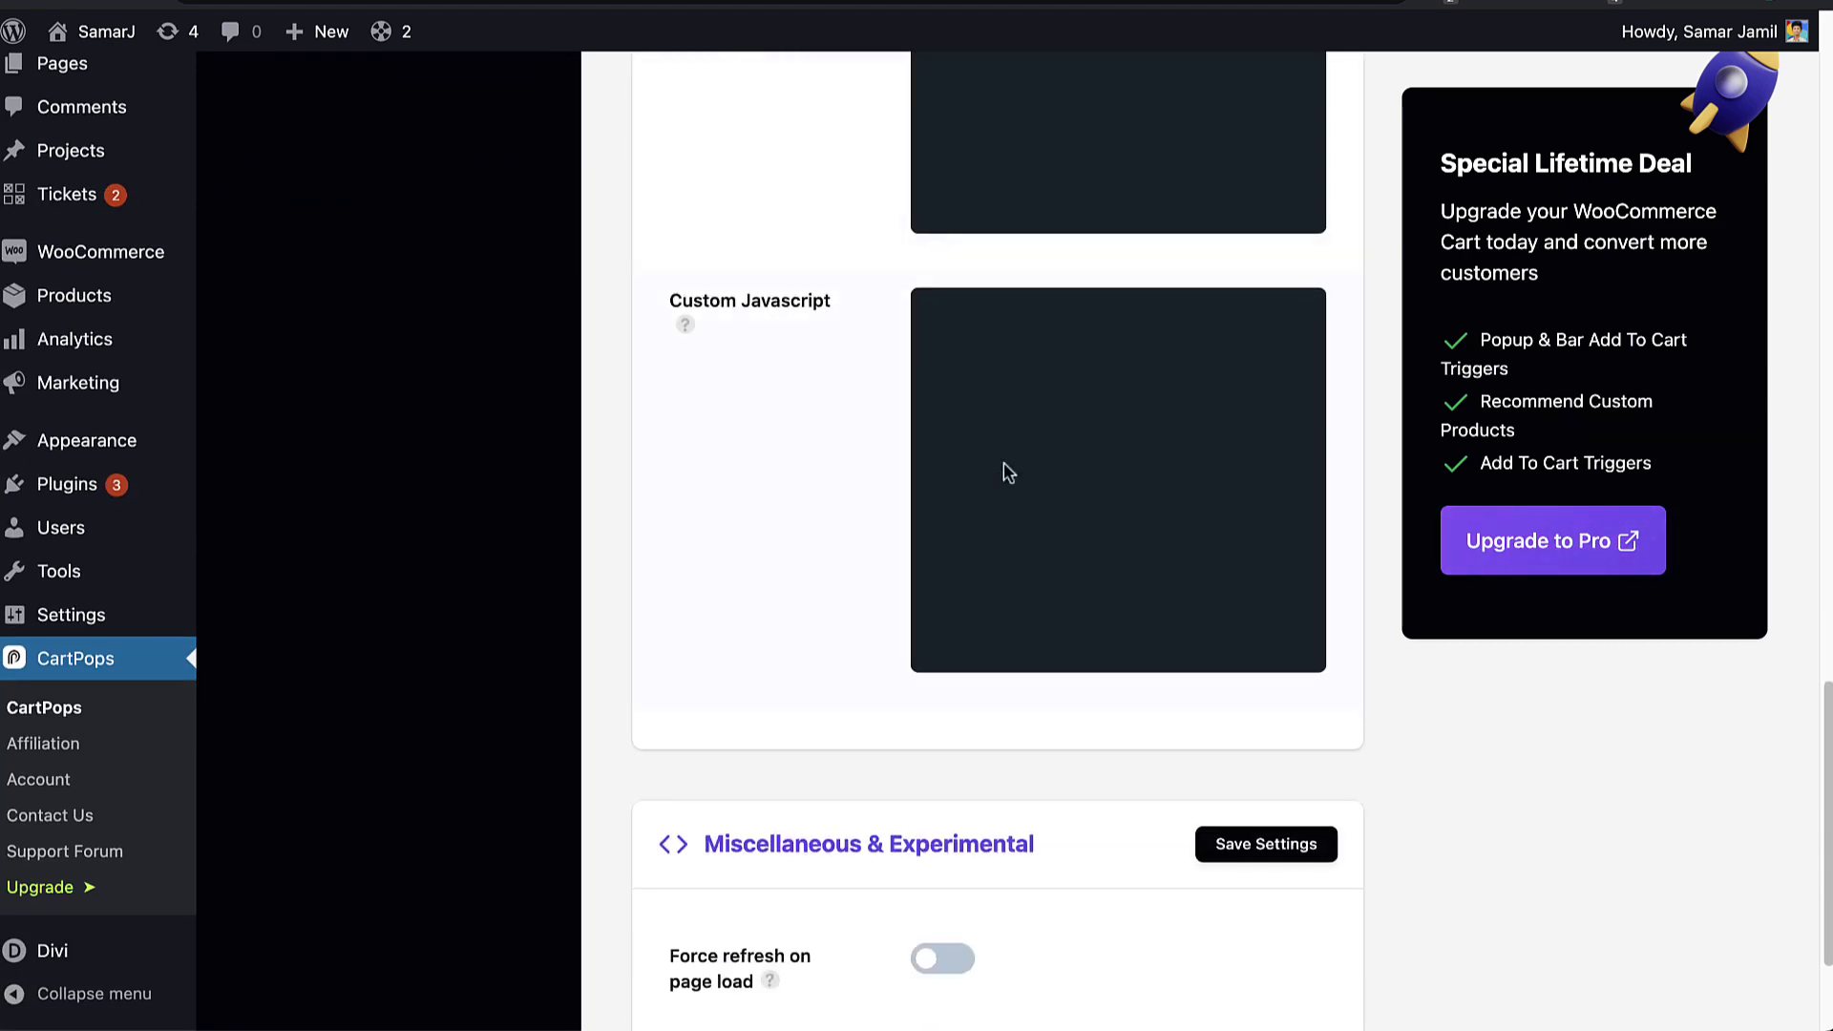
scroll(1010, 472, down, 2)
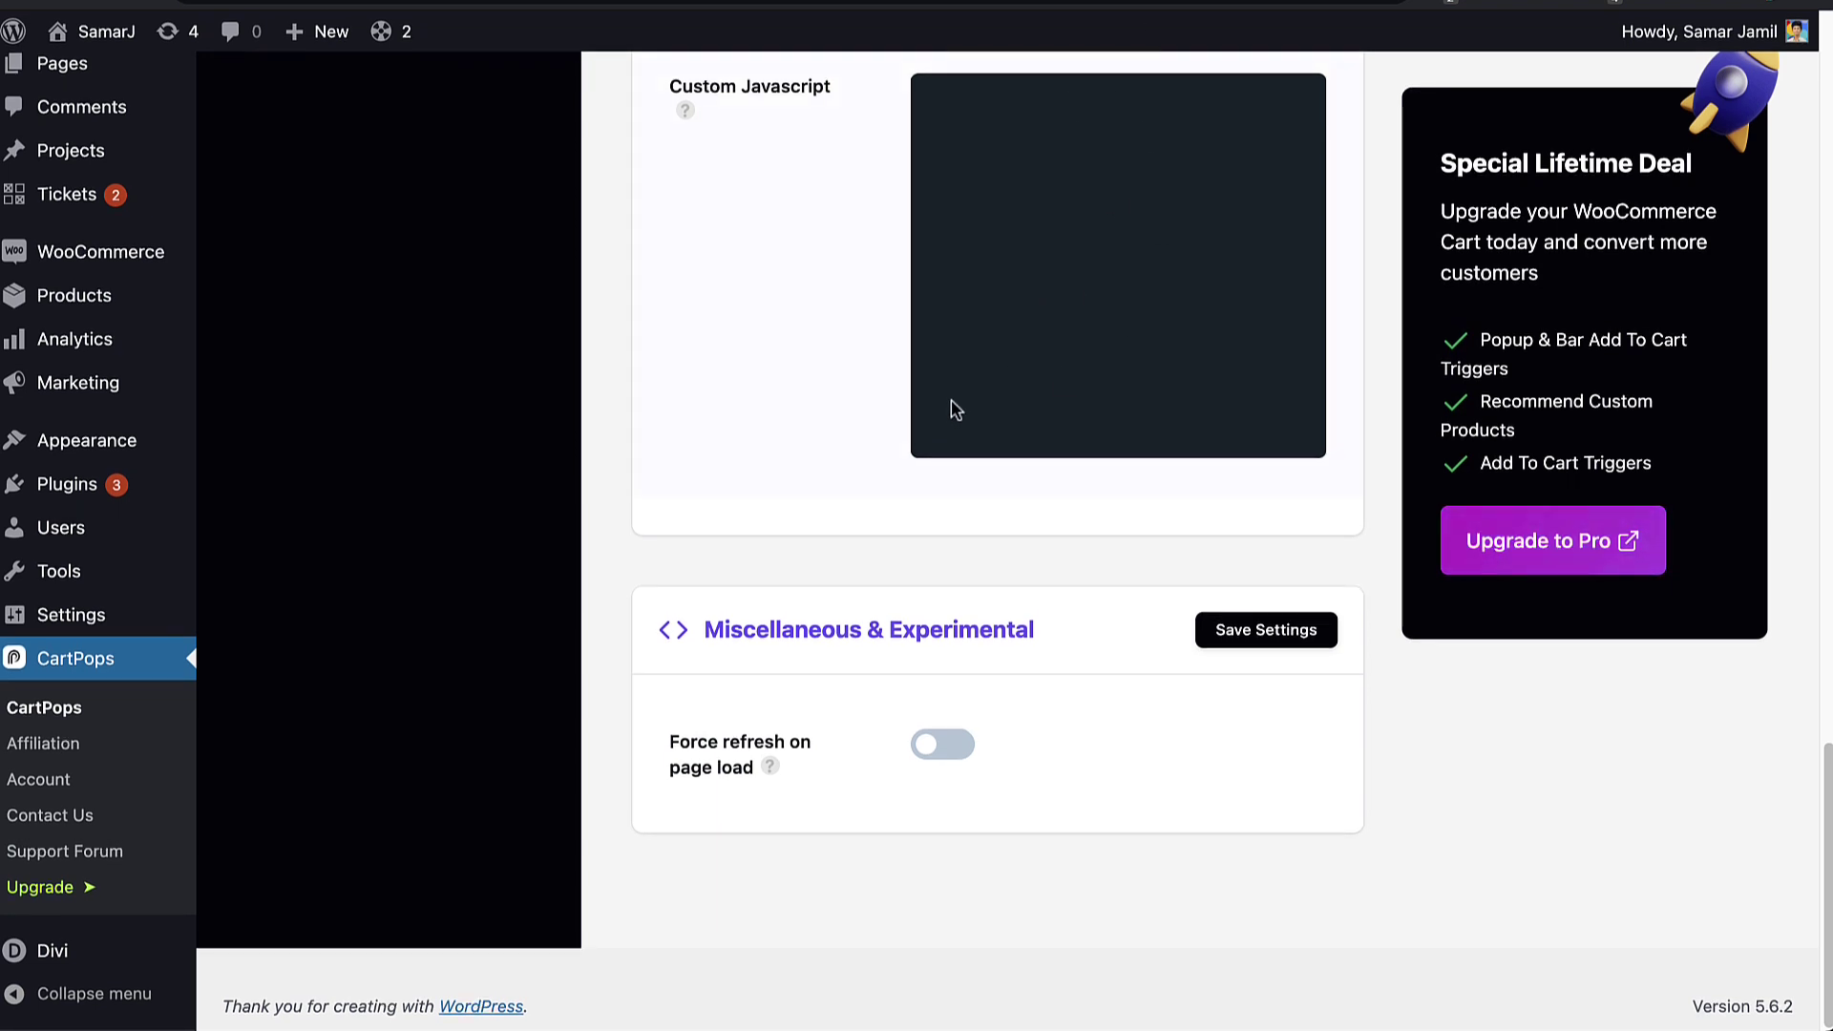
scroll(955, 408, up, 1)
scroll(951, 405, down, 1)
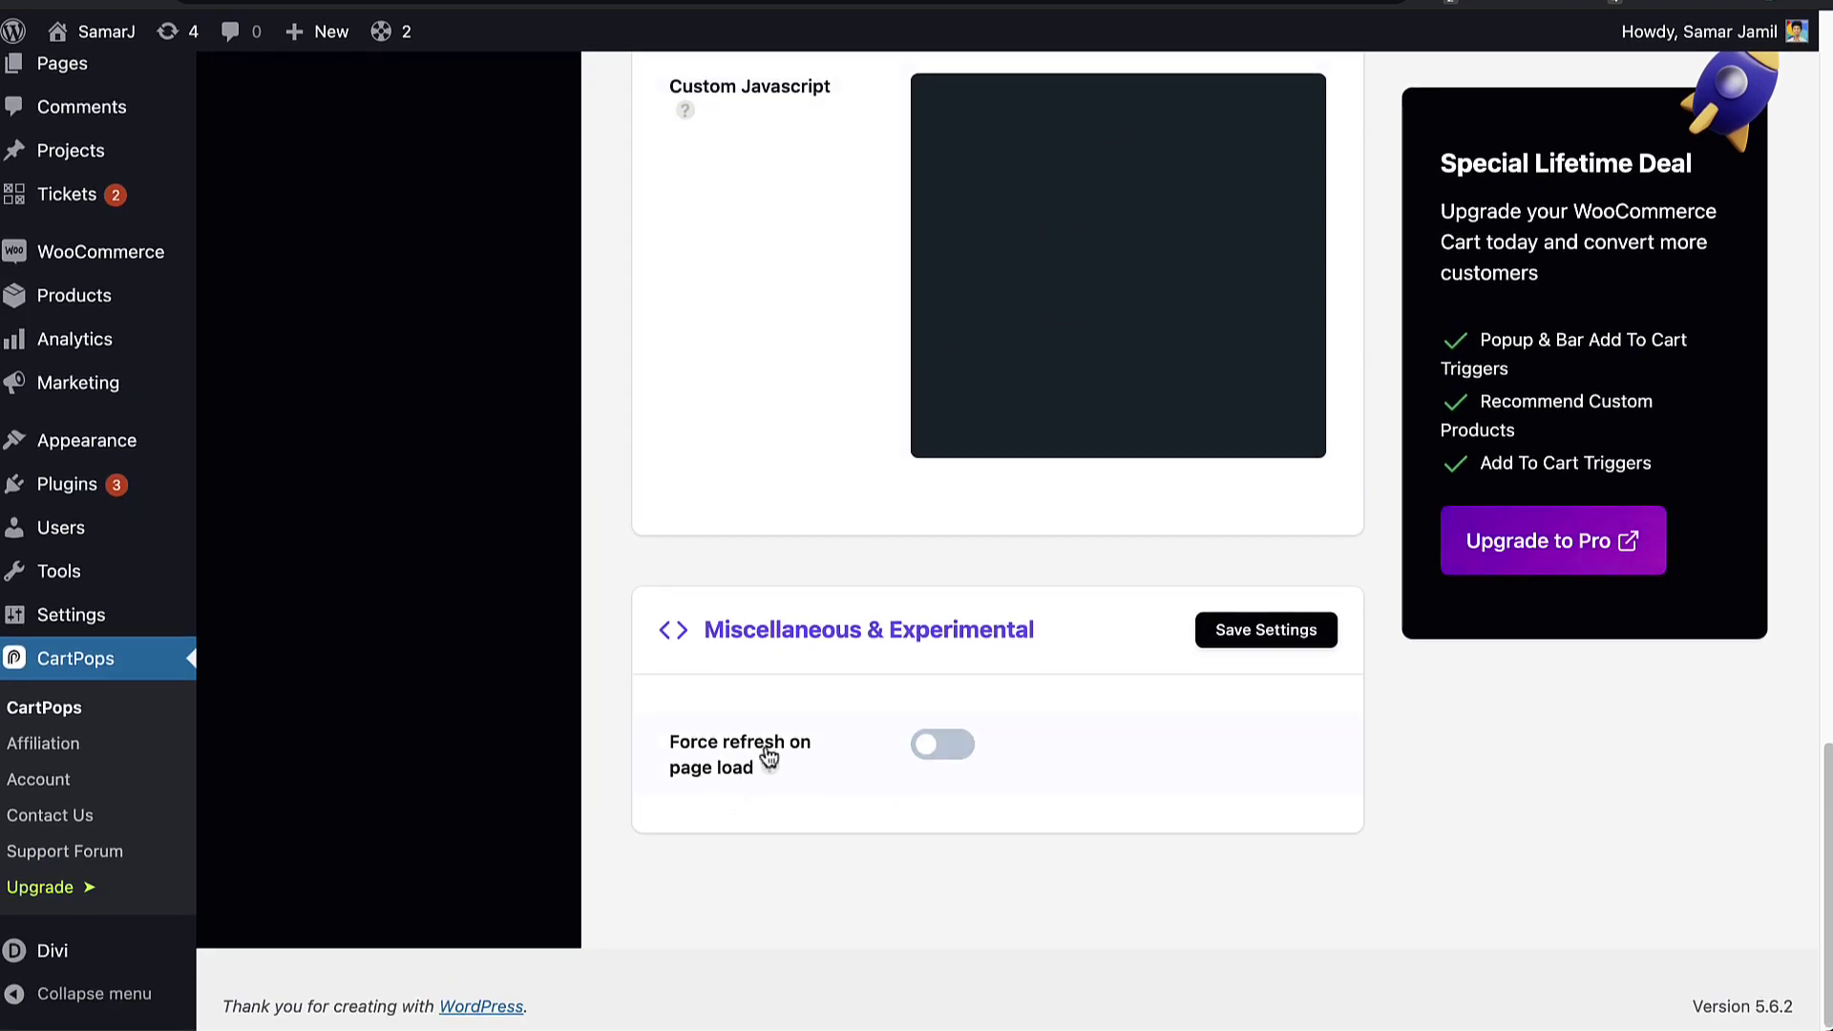
scroll(942, 639, up, 10)
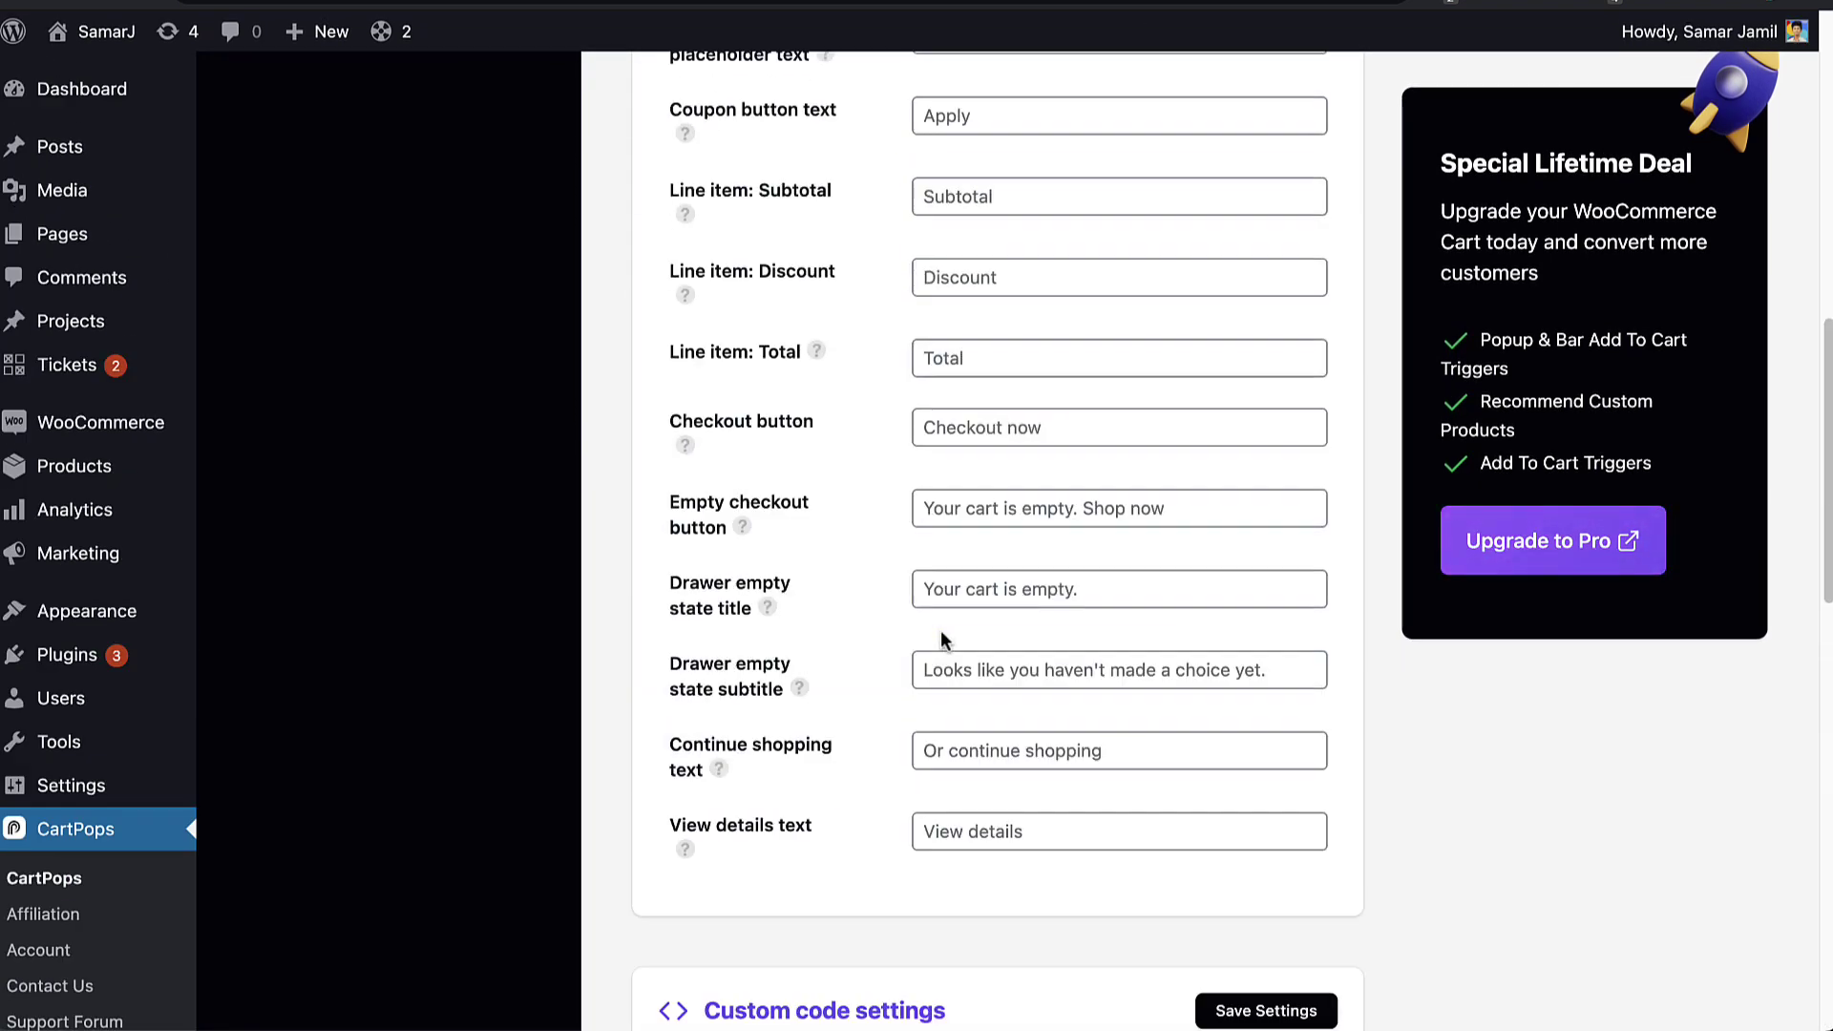
scroll(941, 634, up, 10)
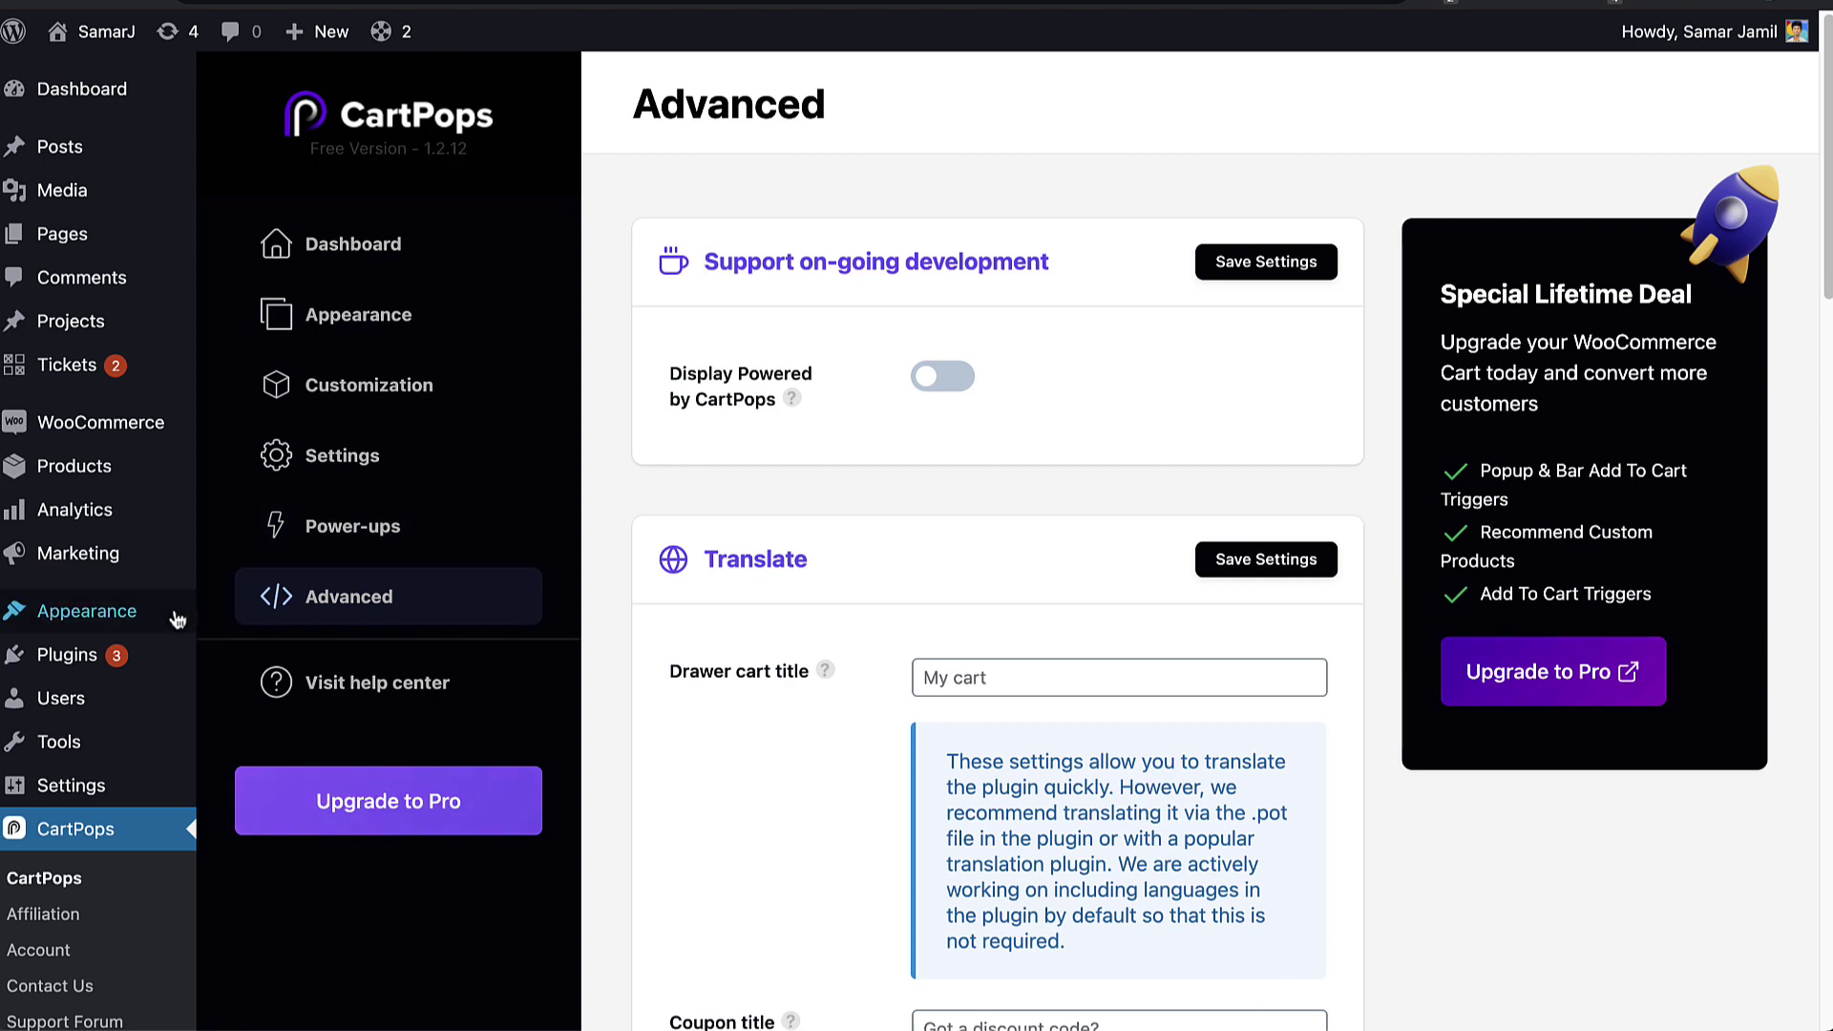
Step: On the CartPops Settings page, keep the Menu Cart launcher icon set to Cart 1
click(405, 485)
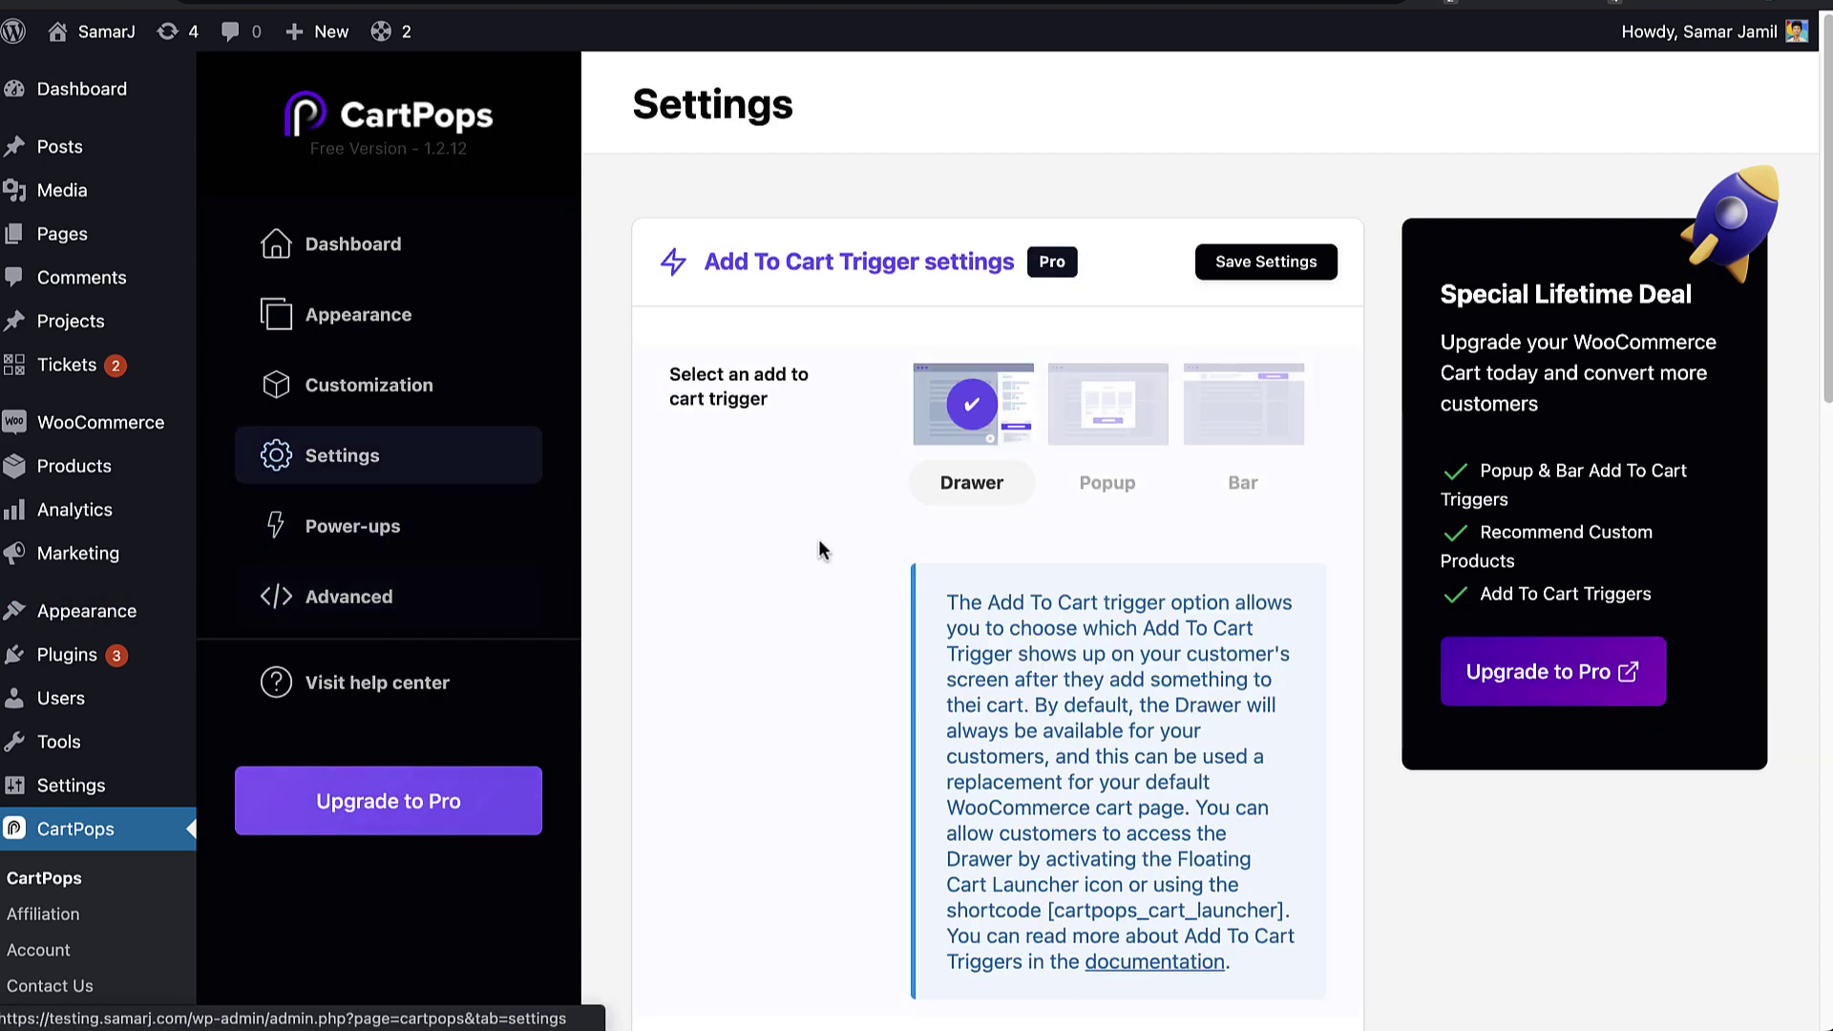
scroll(817, 540, down, 10)
scroll(820, 549, down, 3)
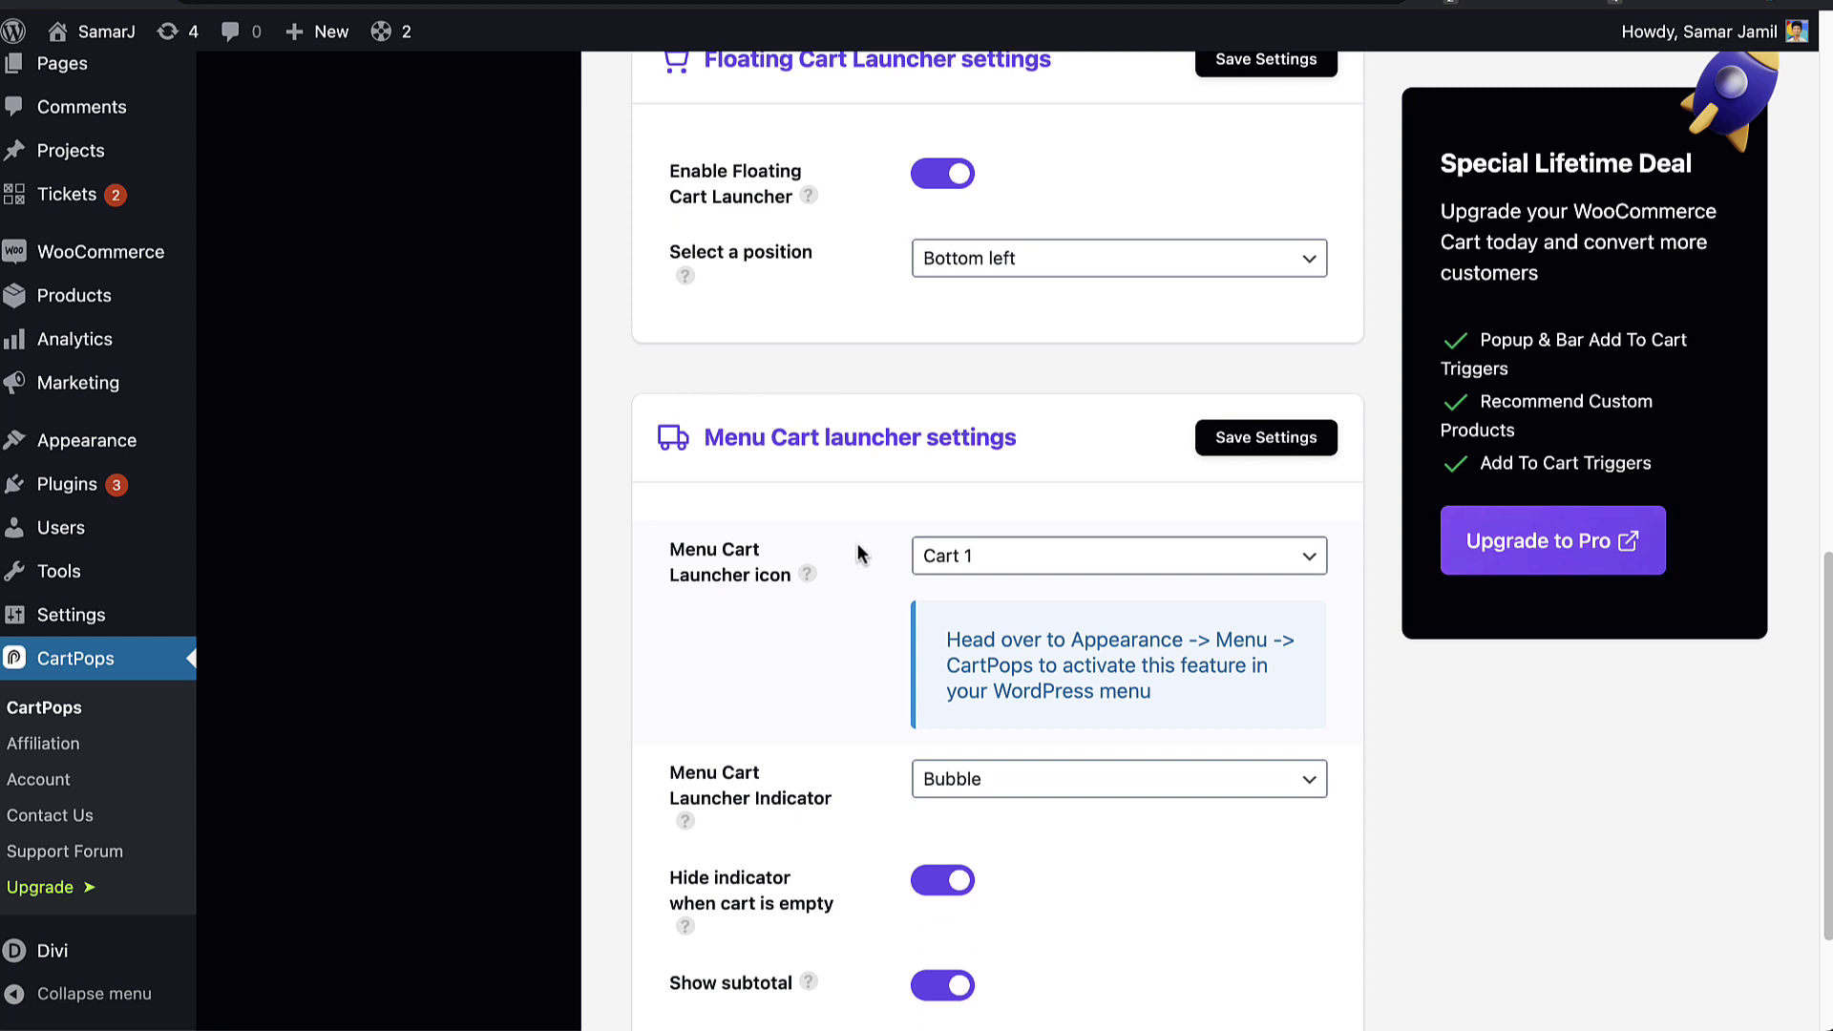
scroll(864, 554, down, 1)
click(974, 472)
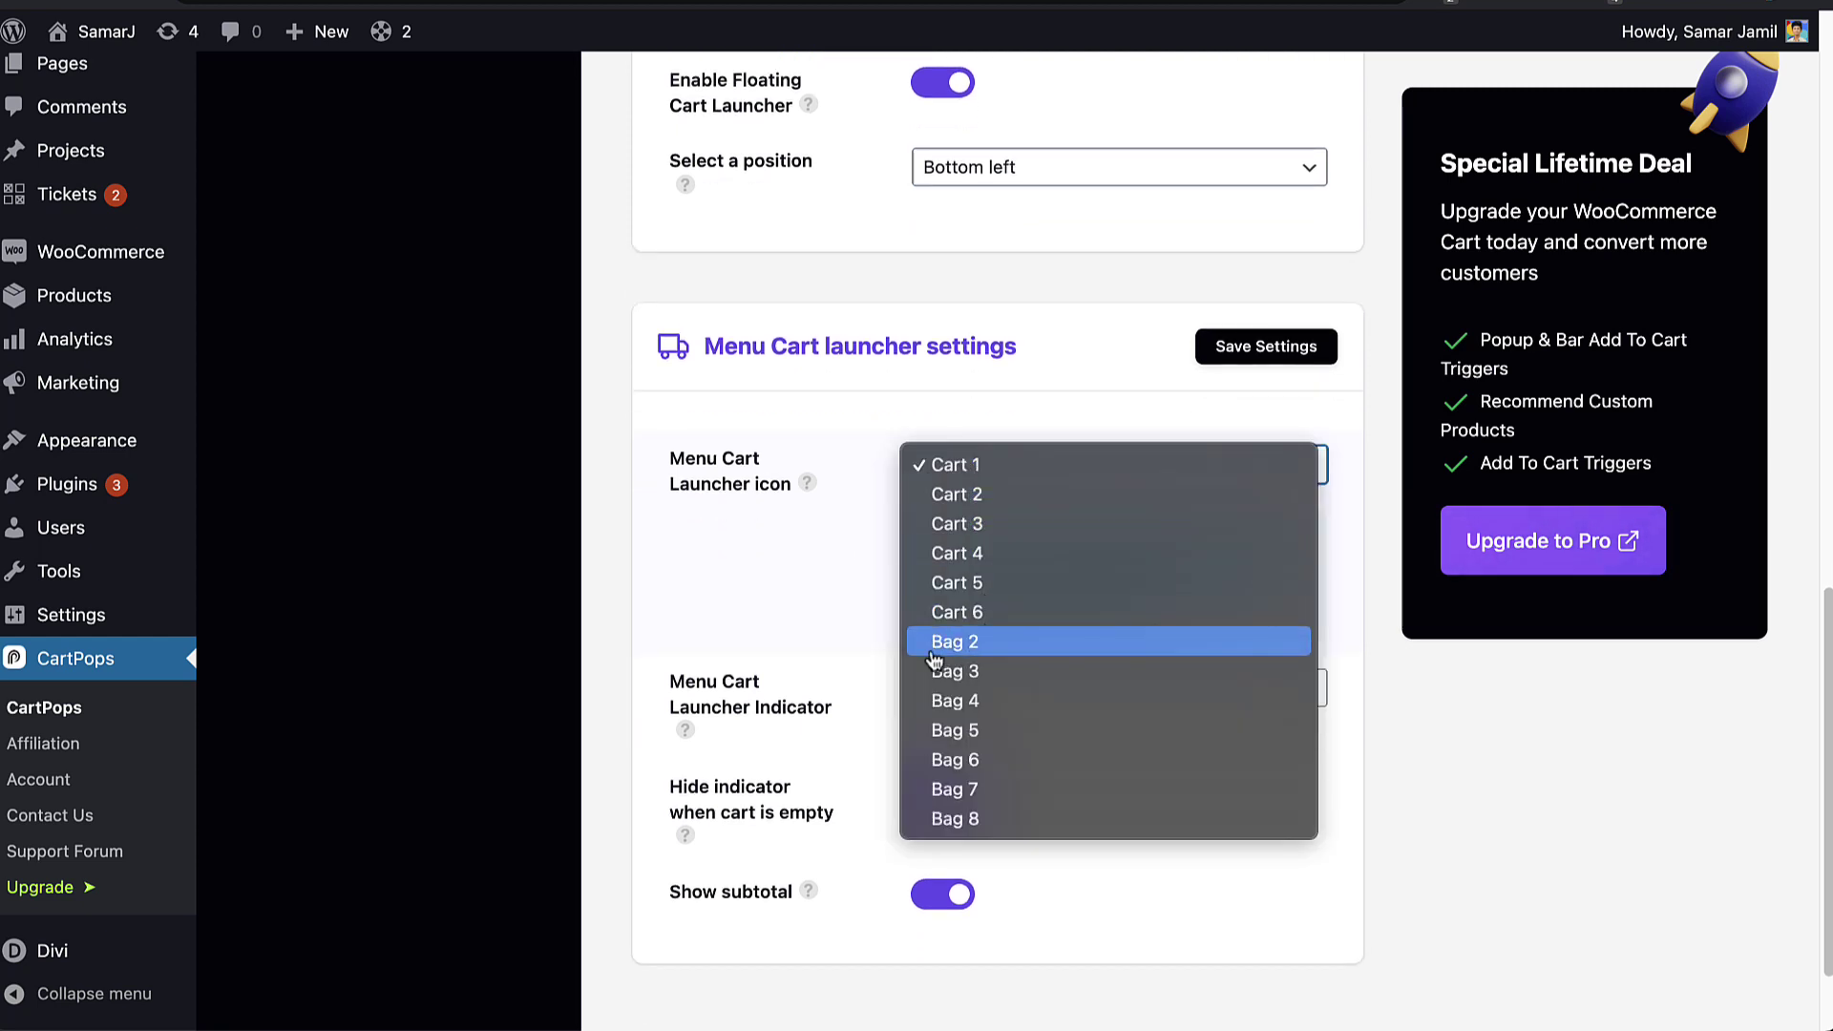
click(626, 564)
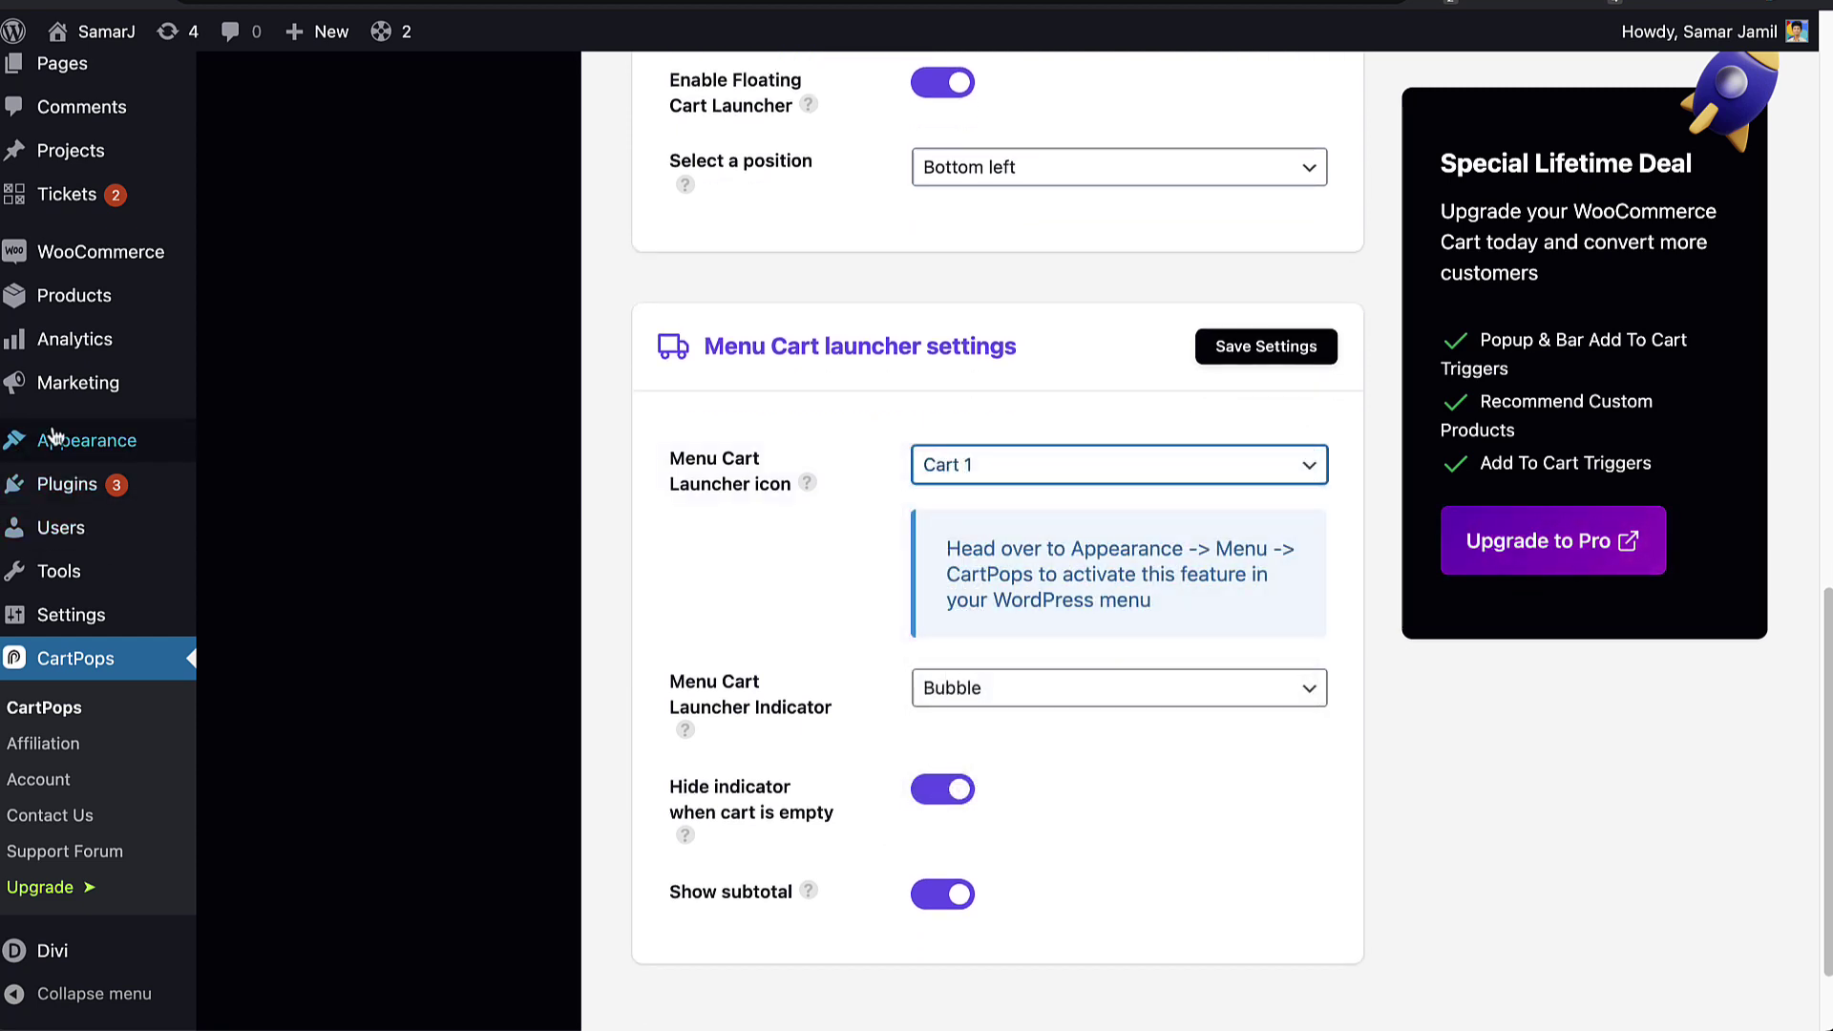
Step: In the Menus editor, expand the CartPops items and remove the duplicate CartPops Cart Item
mouse_move(123, 439)
click(277, 560)
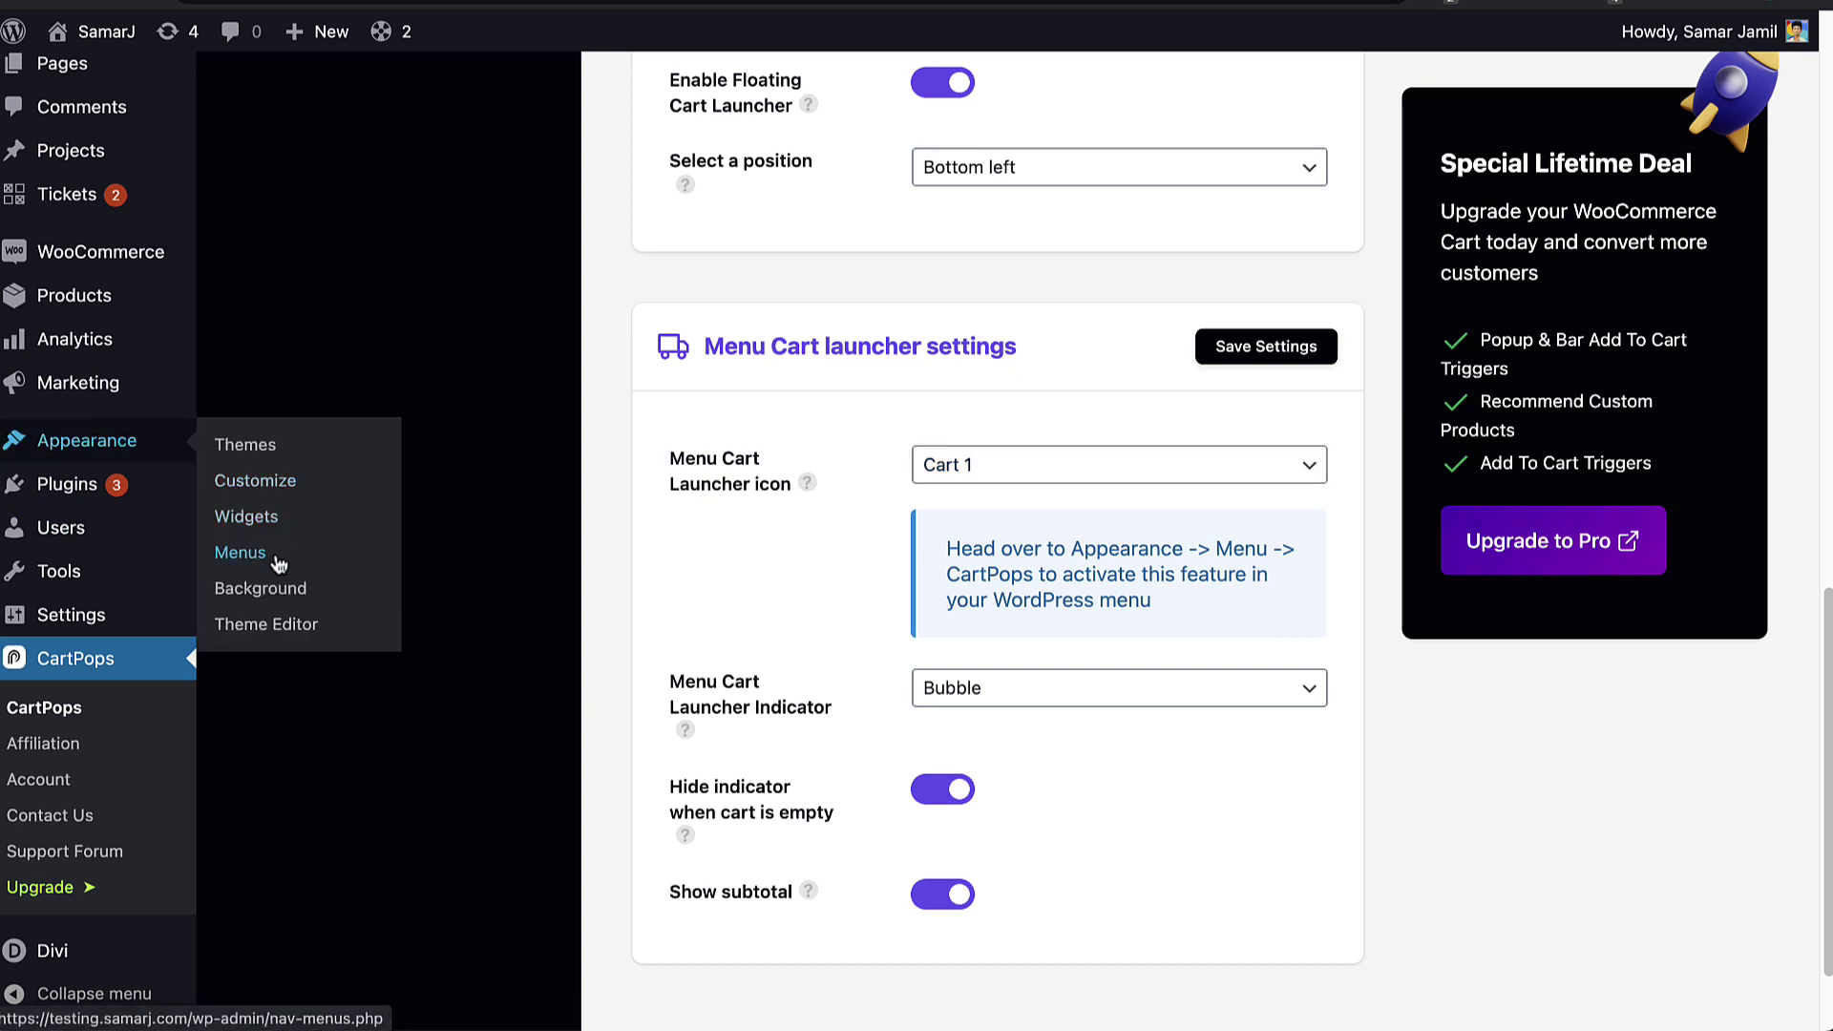
scroll(546, 312, down, 5)
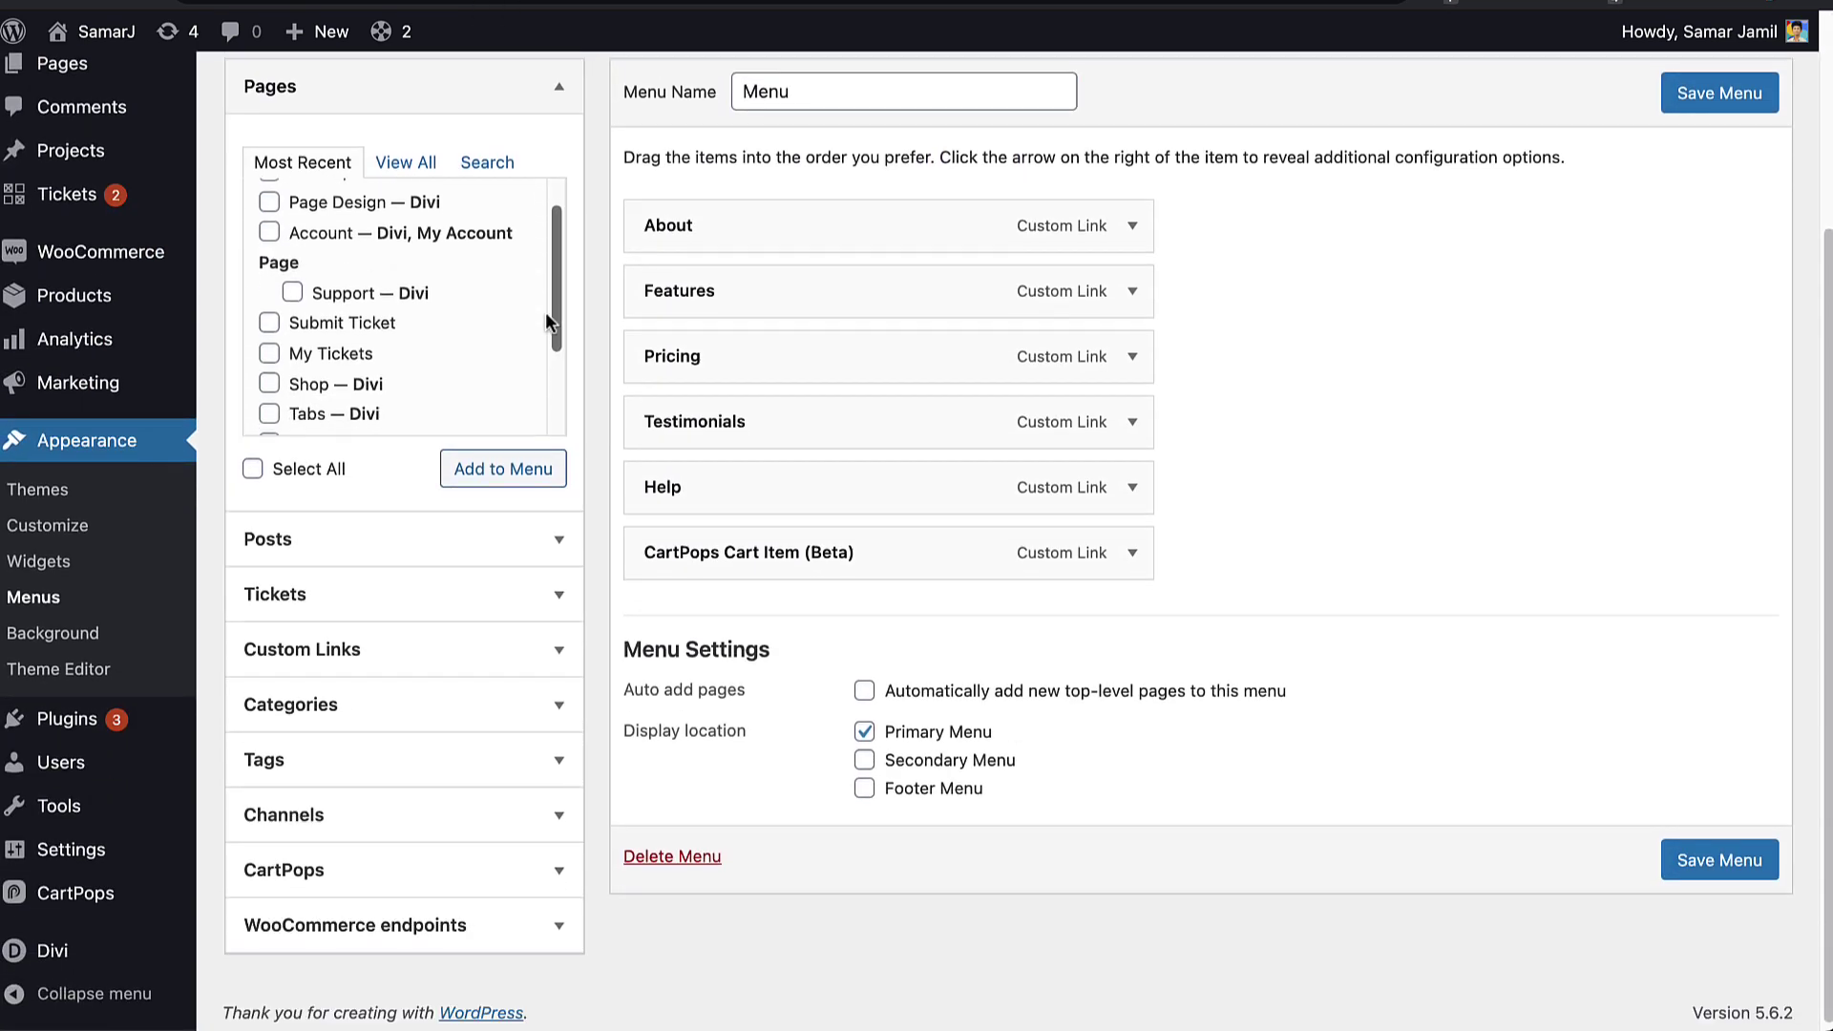
click(392, 859)
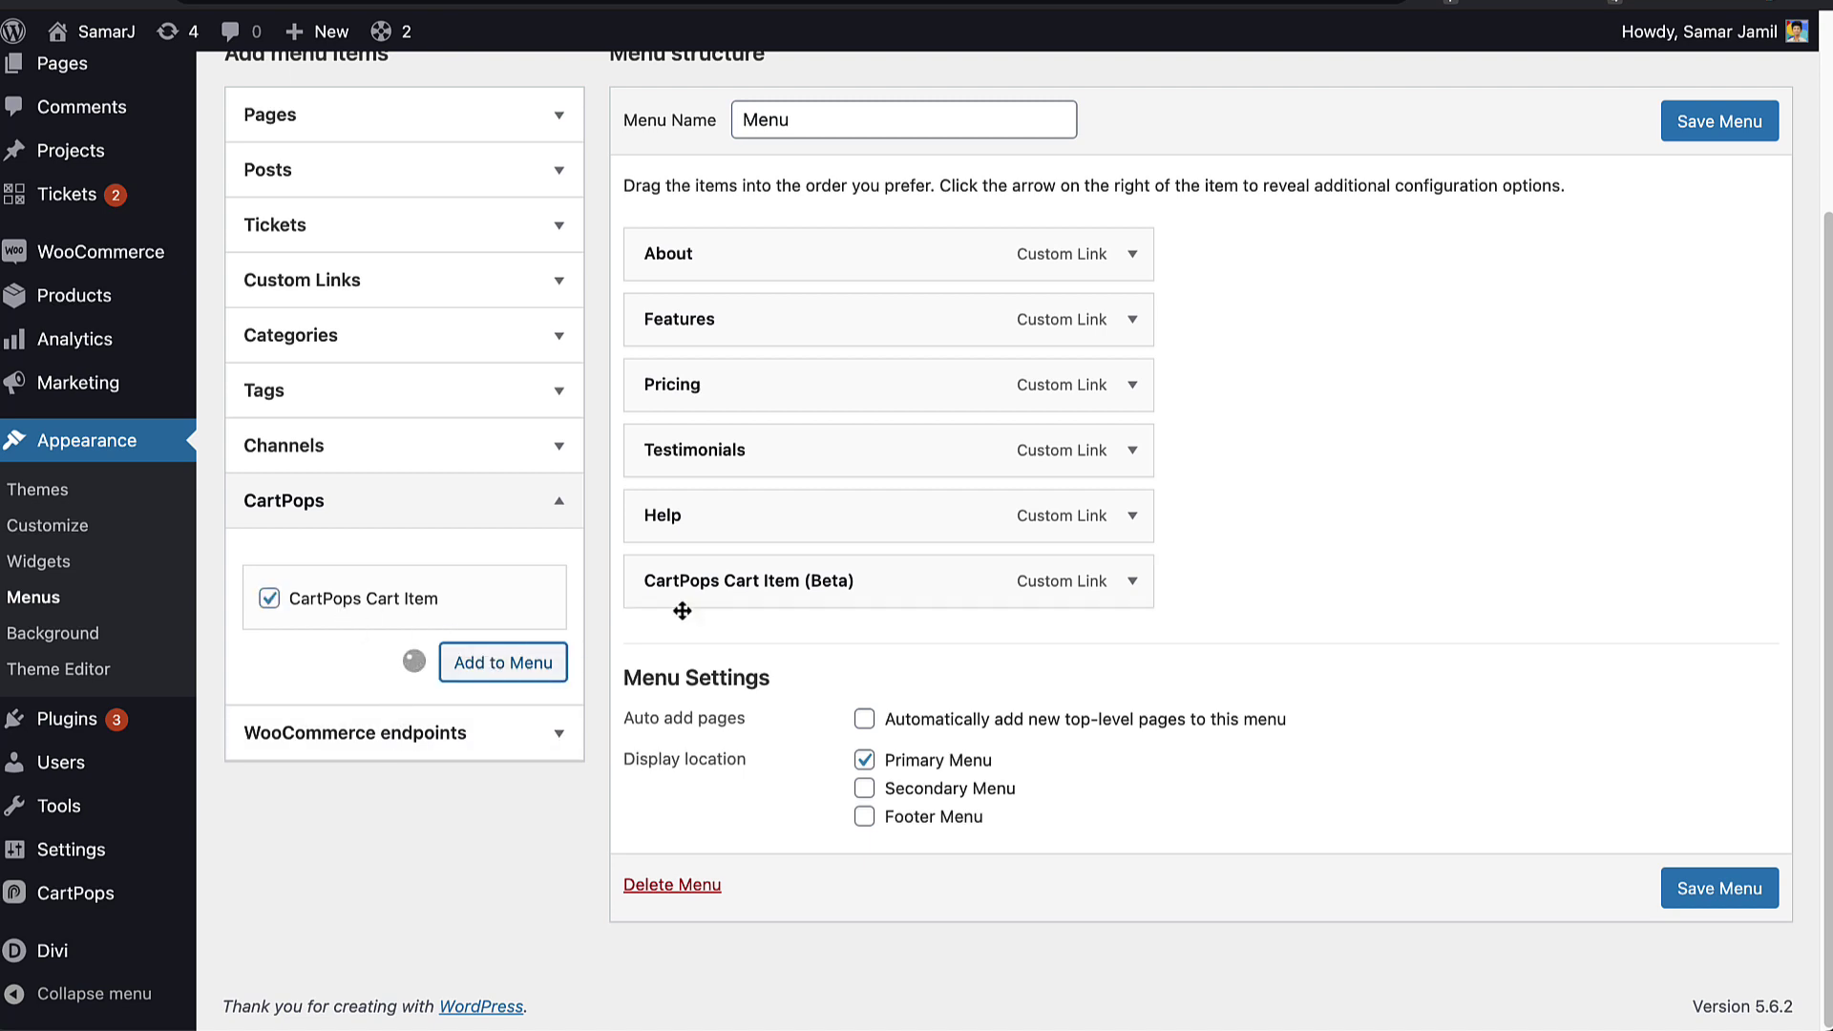
click(1128, 592)
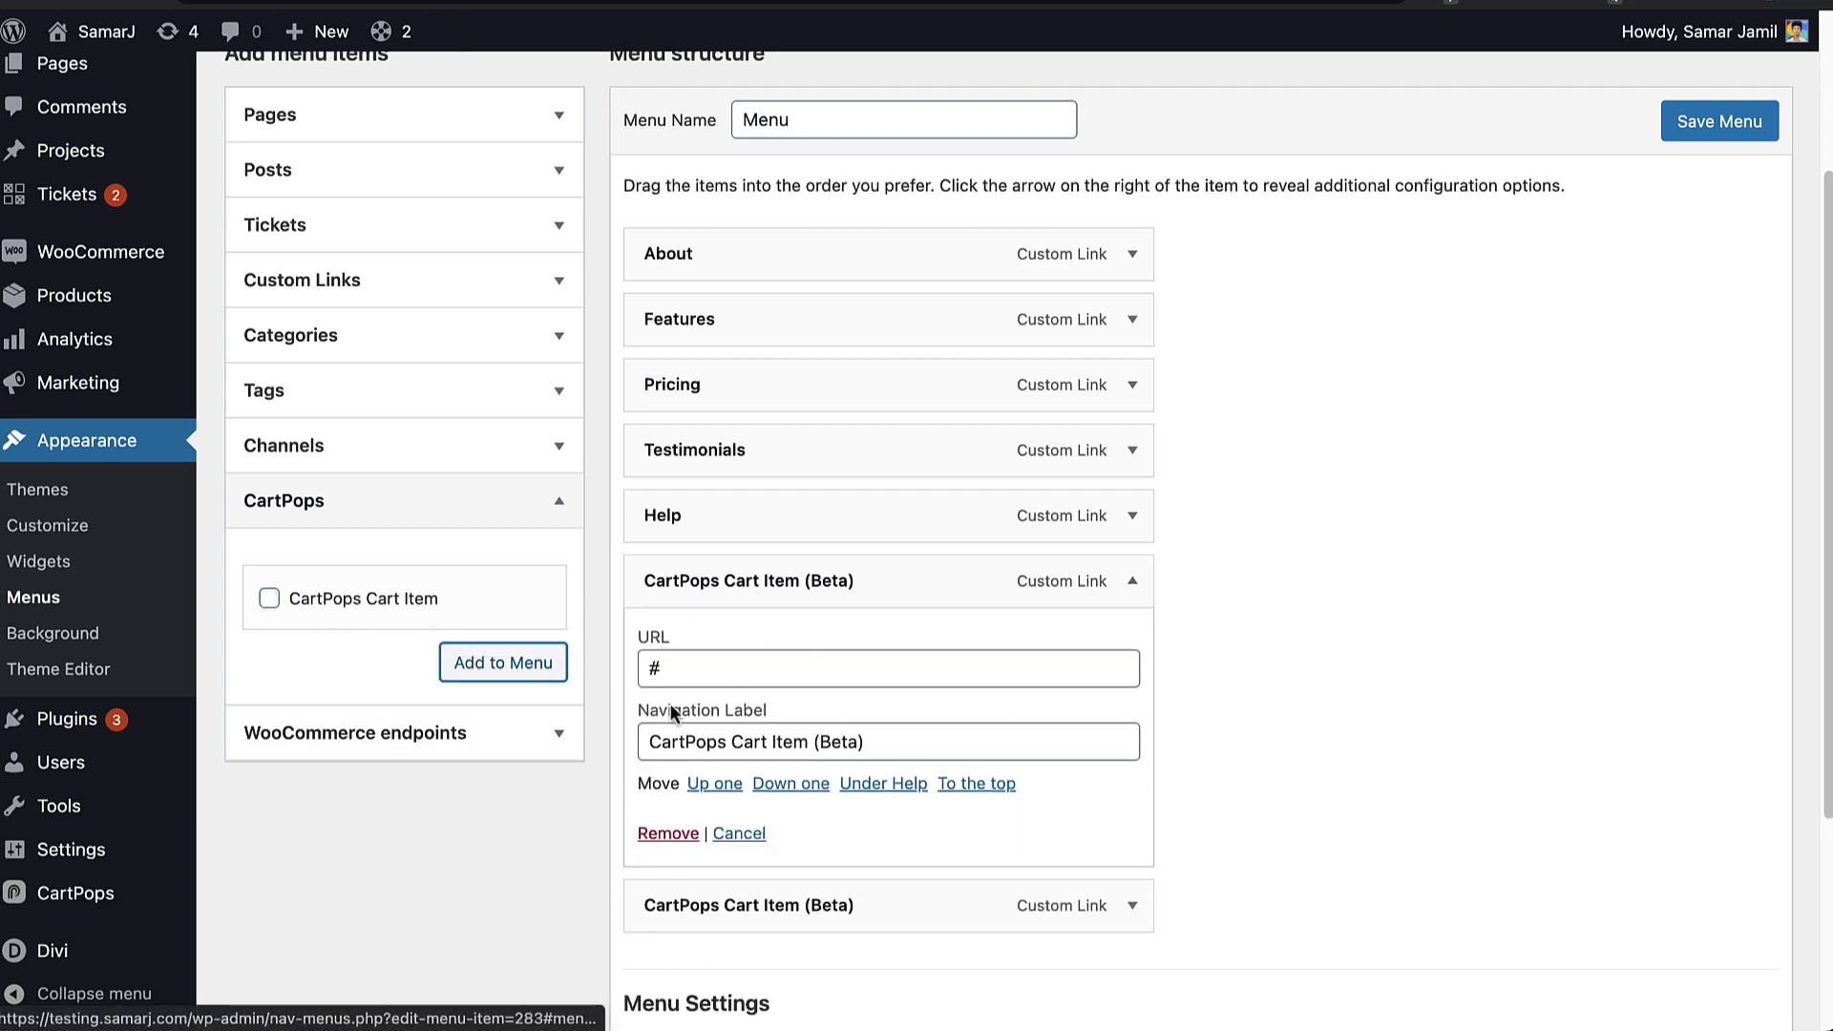
click(651, 821)
Step: Save the menu with the single CartPops Cart Item and close the storefront cart drawer
click(1132, 584)
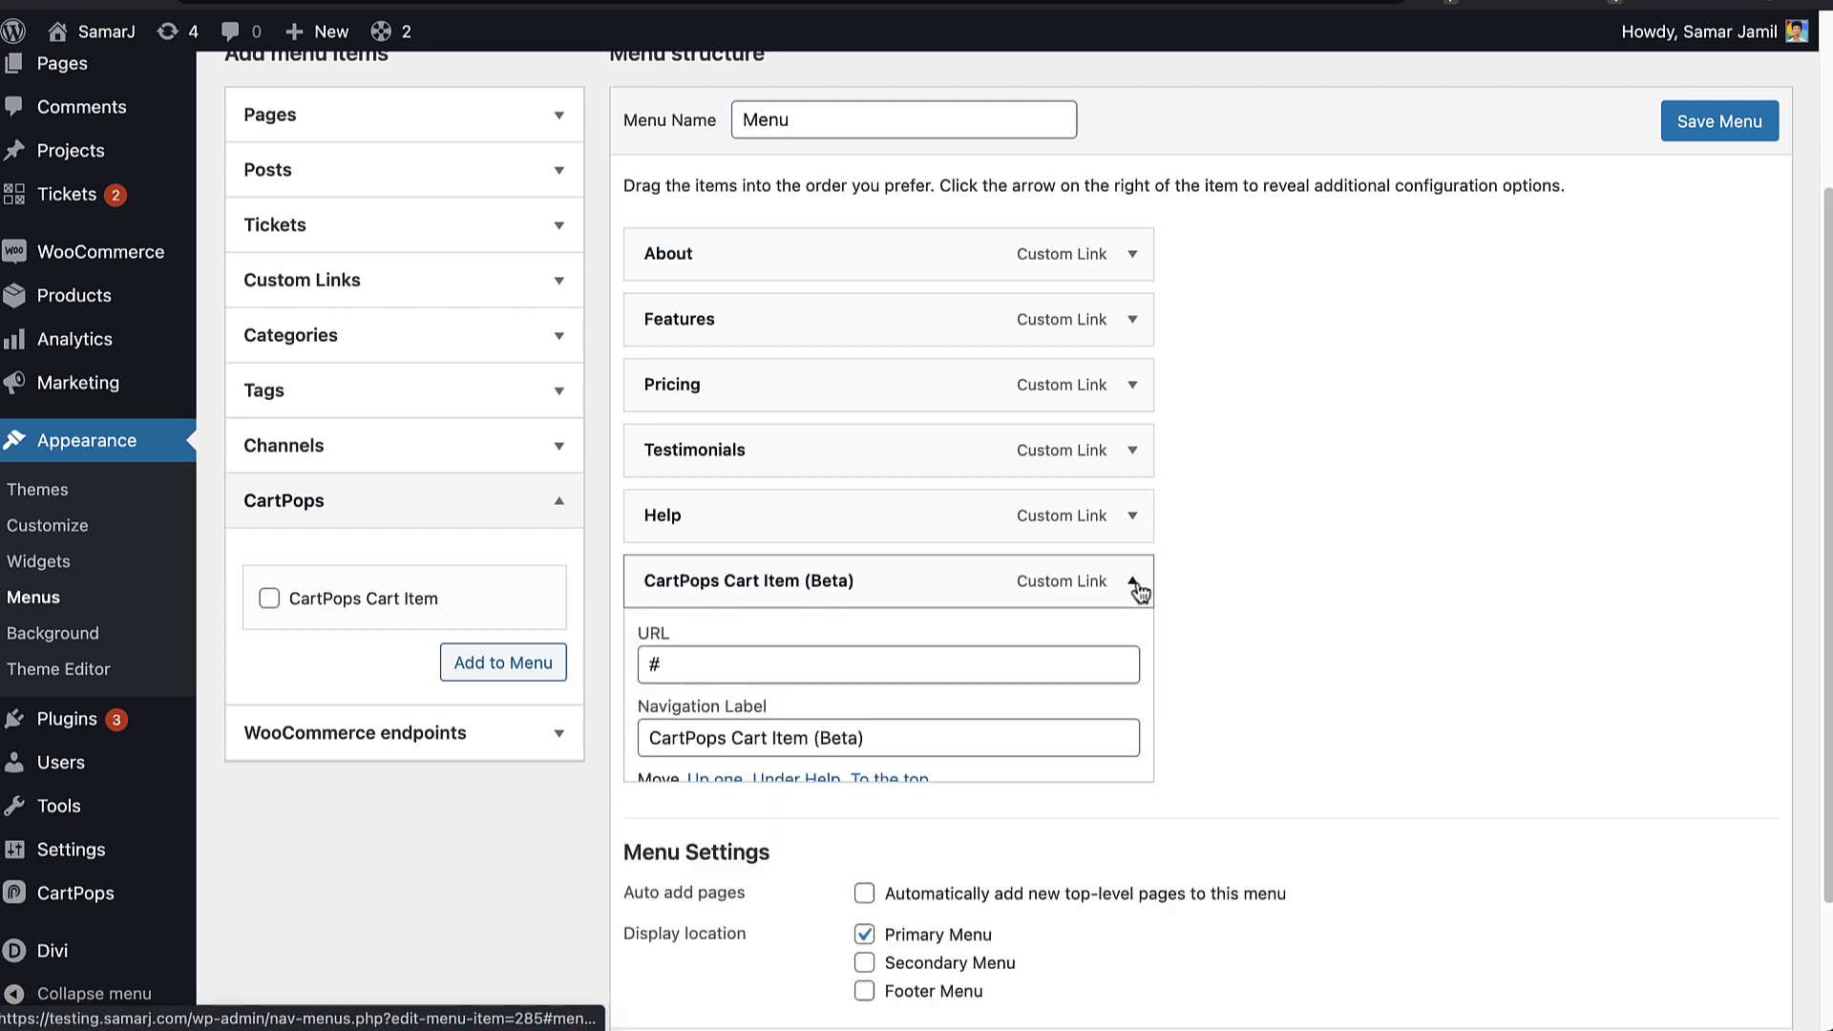
click(1129, 589)
click(1128, 590)
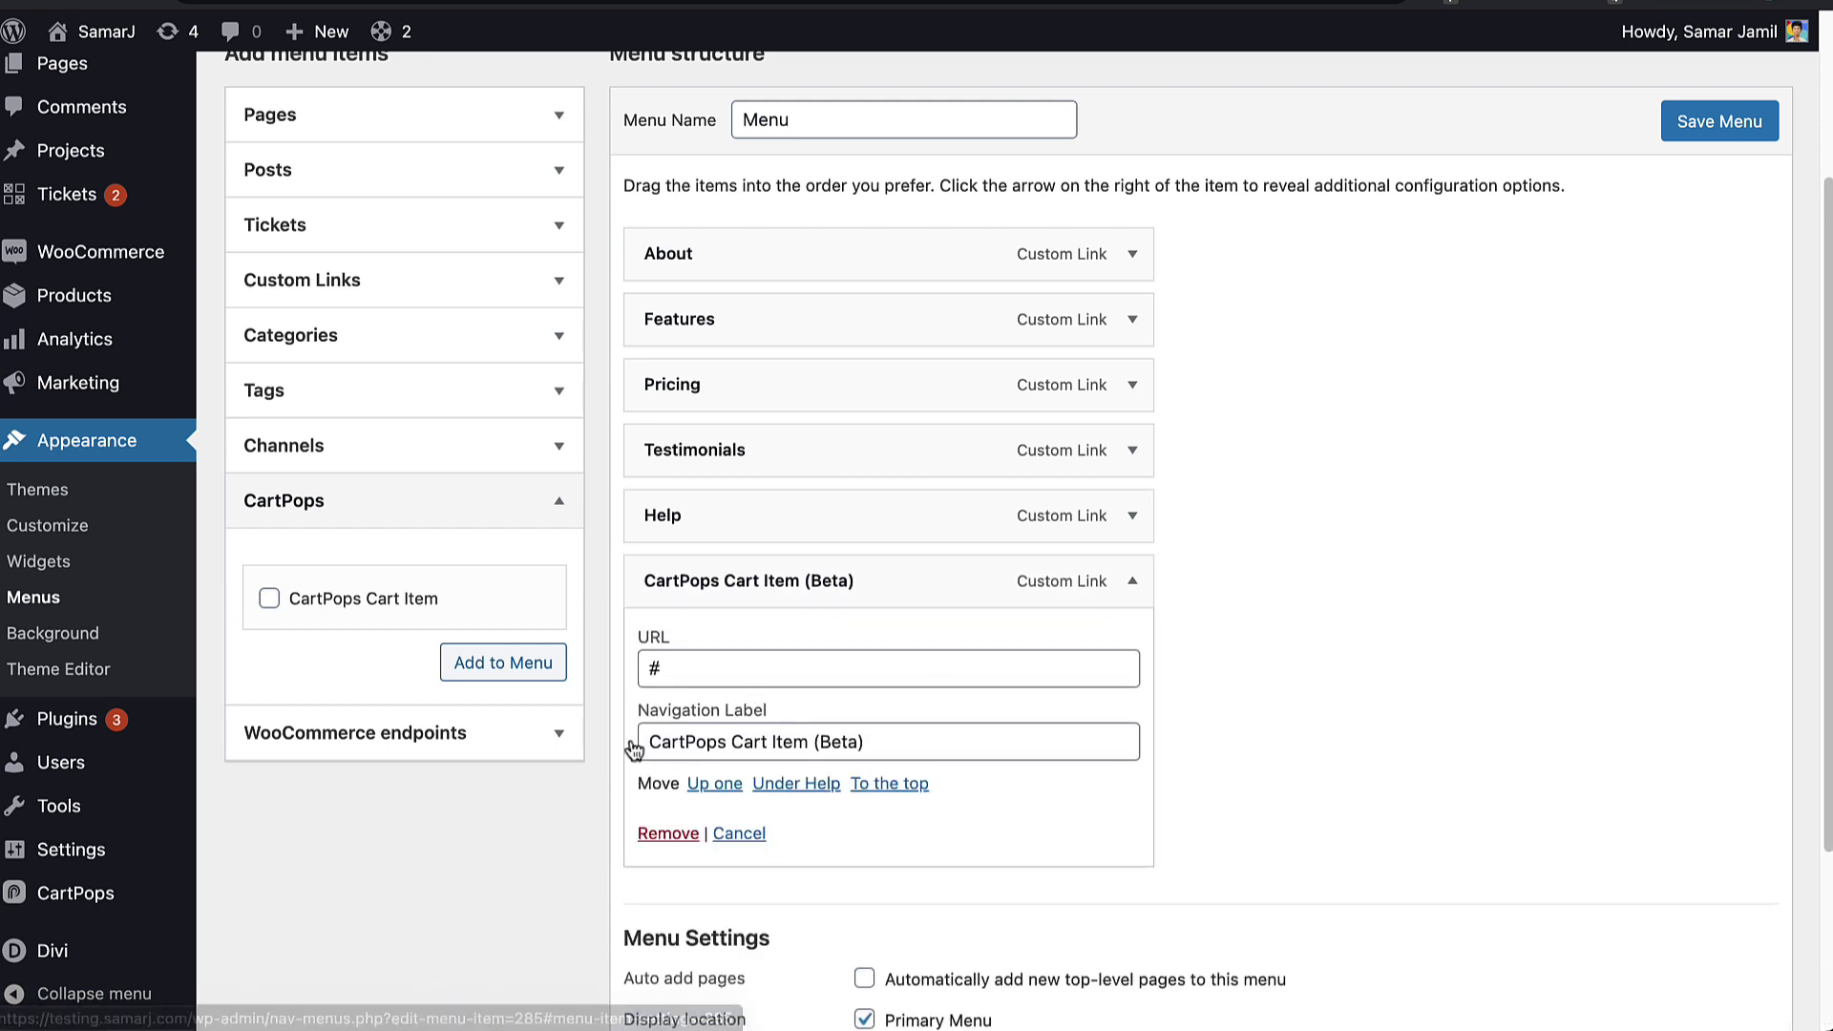
click(1695, 118)
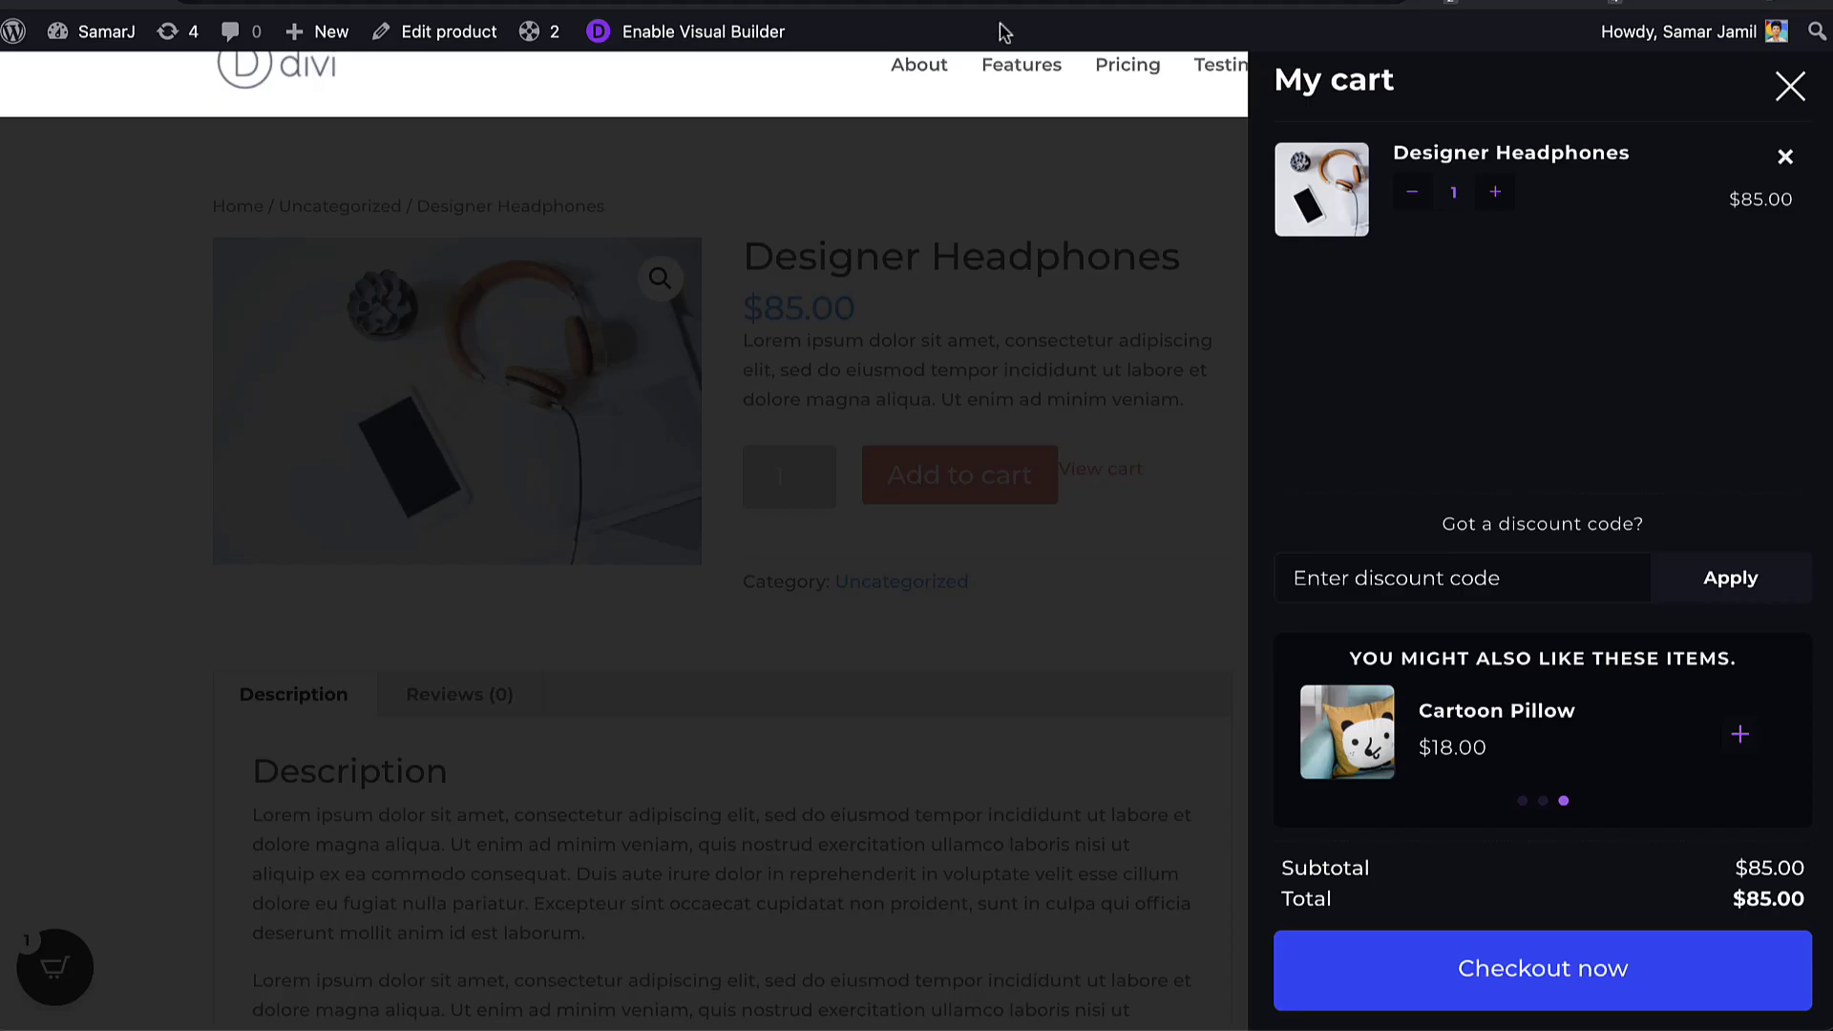
click(1056, 145)
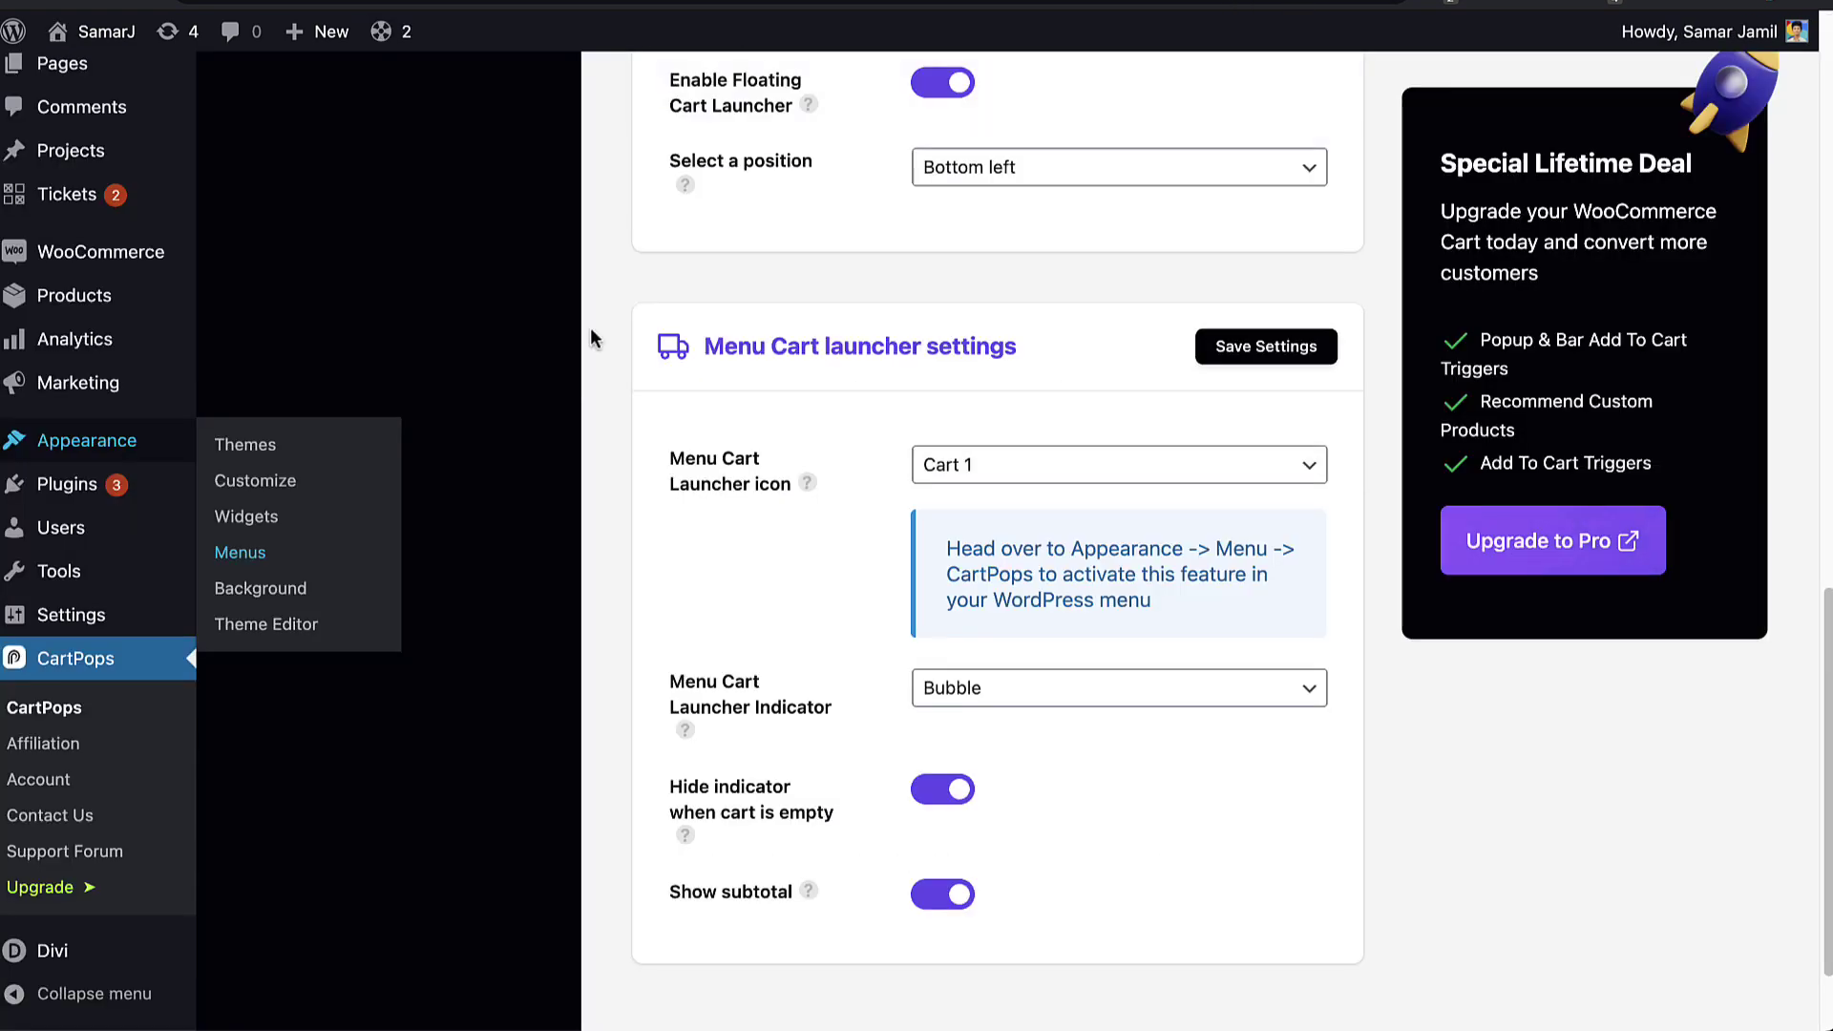
Step: Switch the menu cart launcher icon to Bag 2, save, and reload the storefront
click(905, 462)
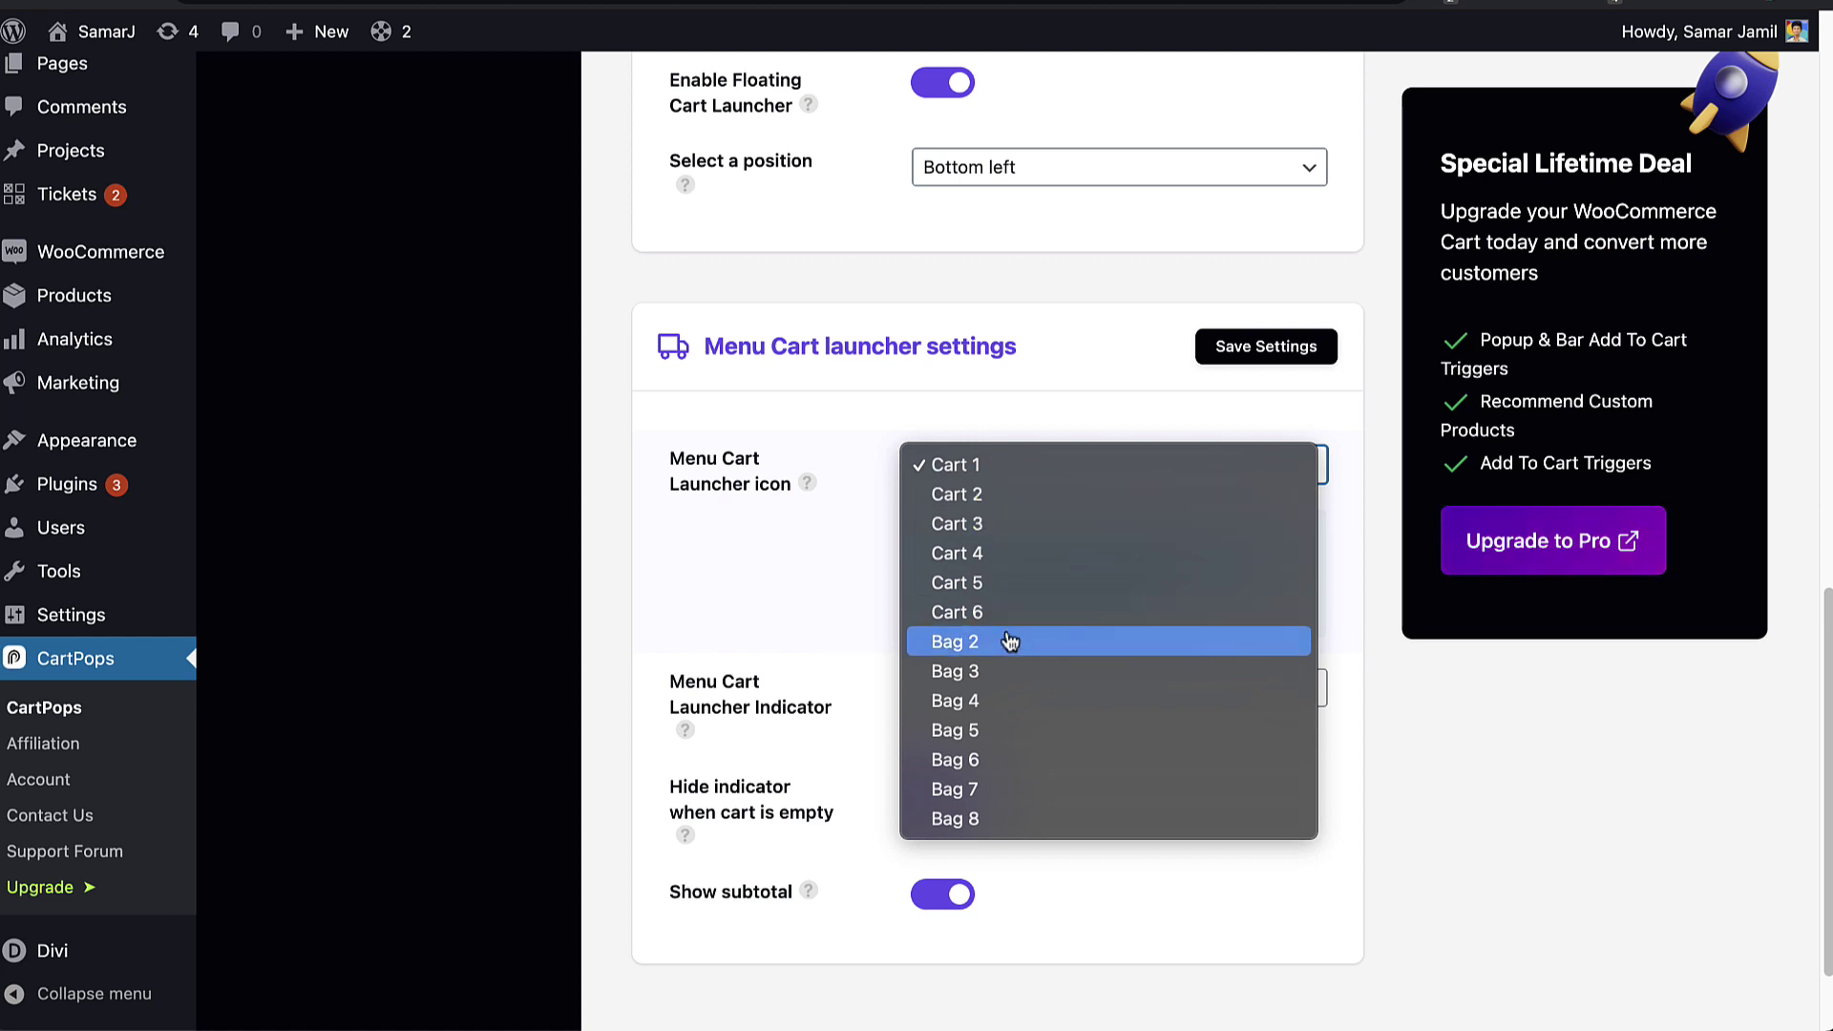
click(961, 653)
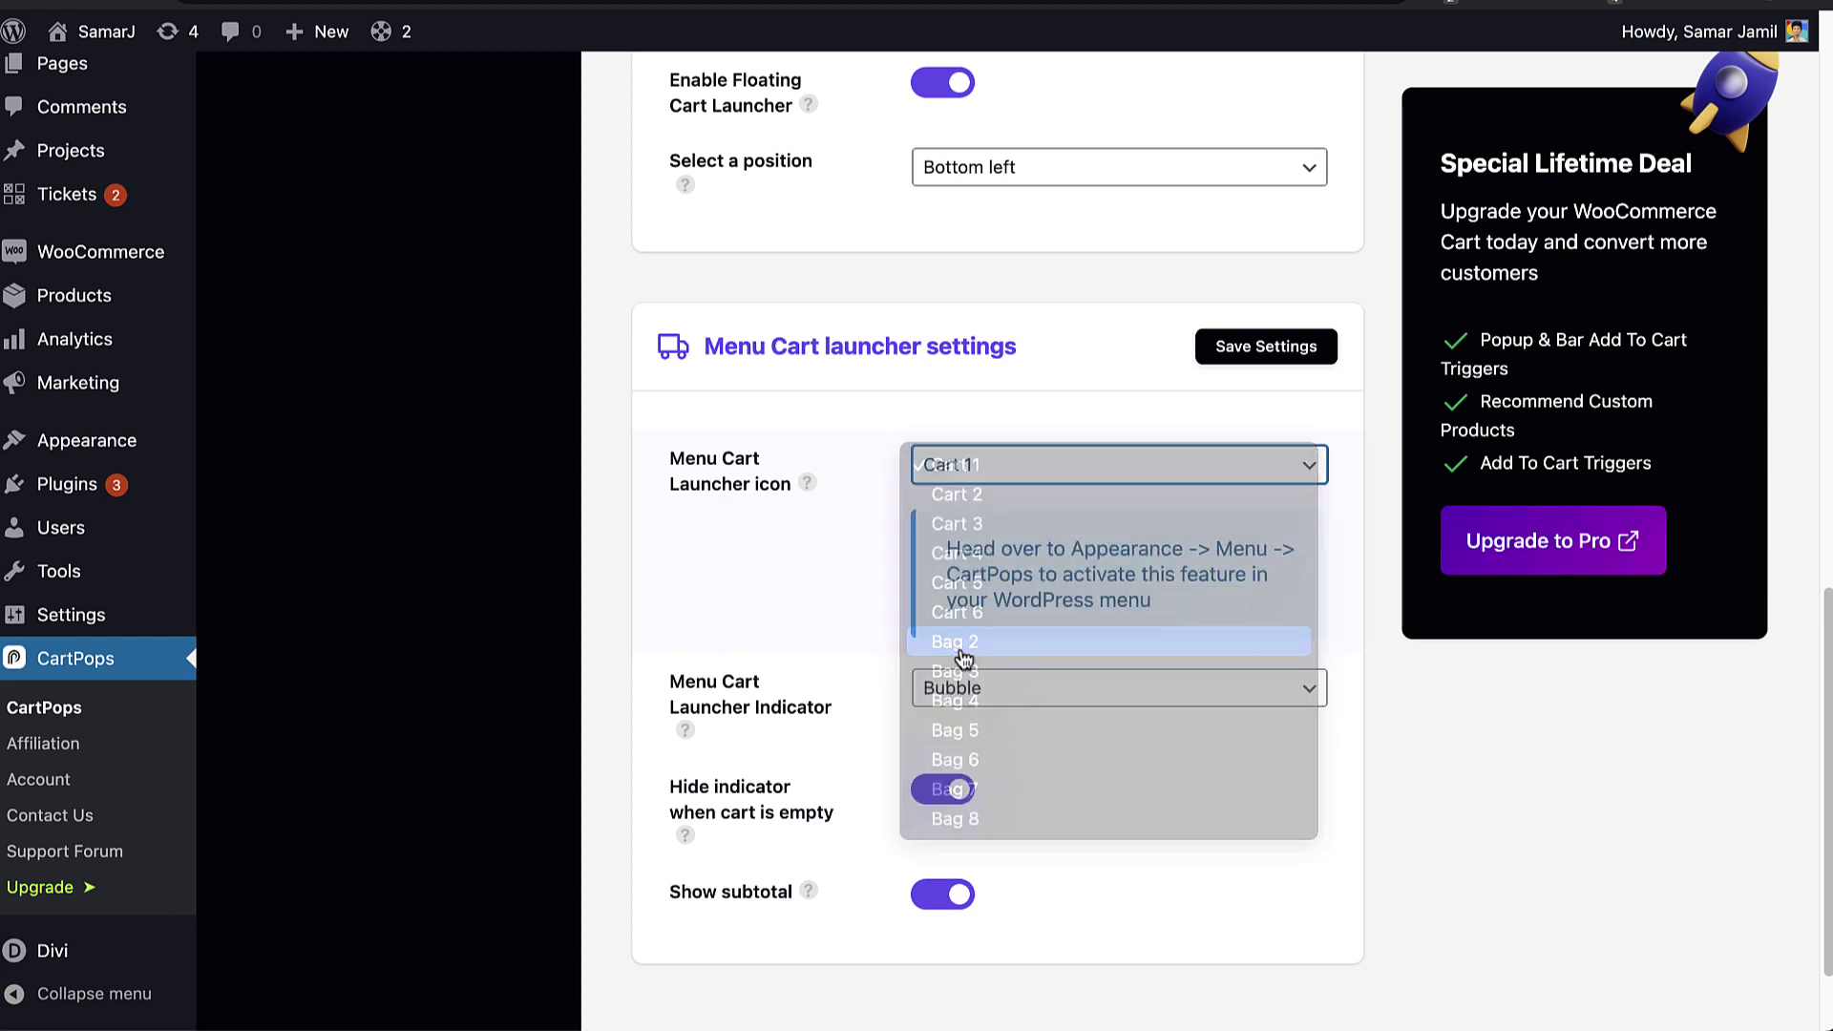
click(1263, 352)
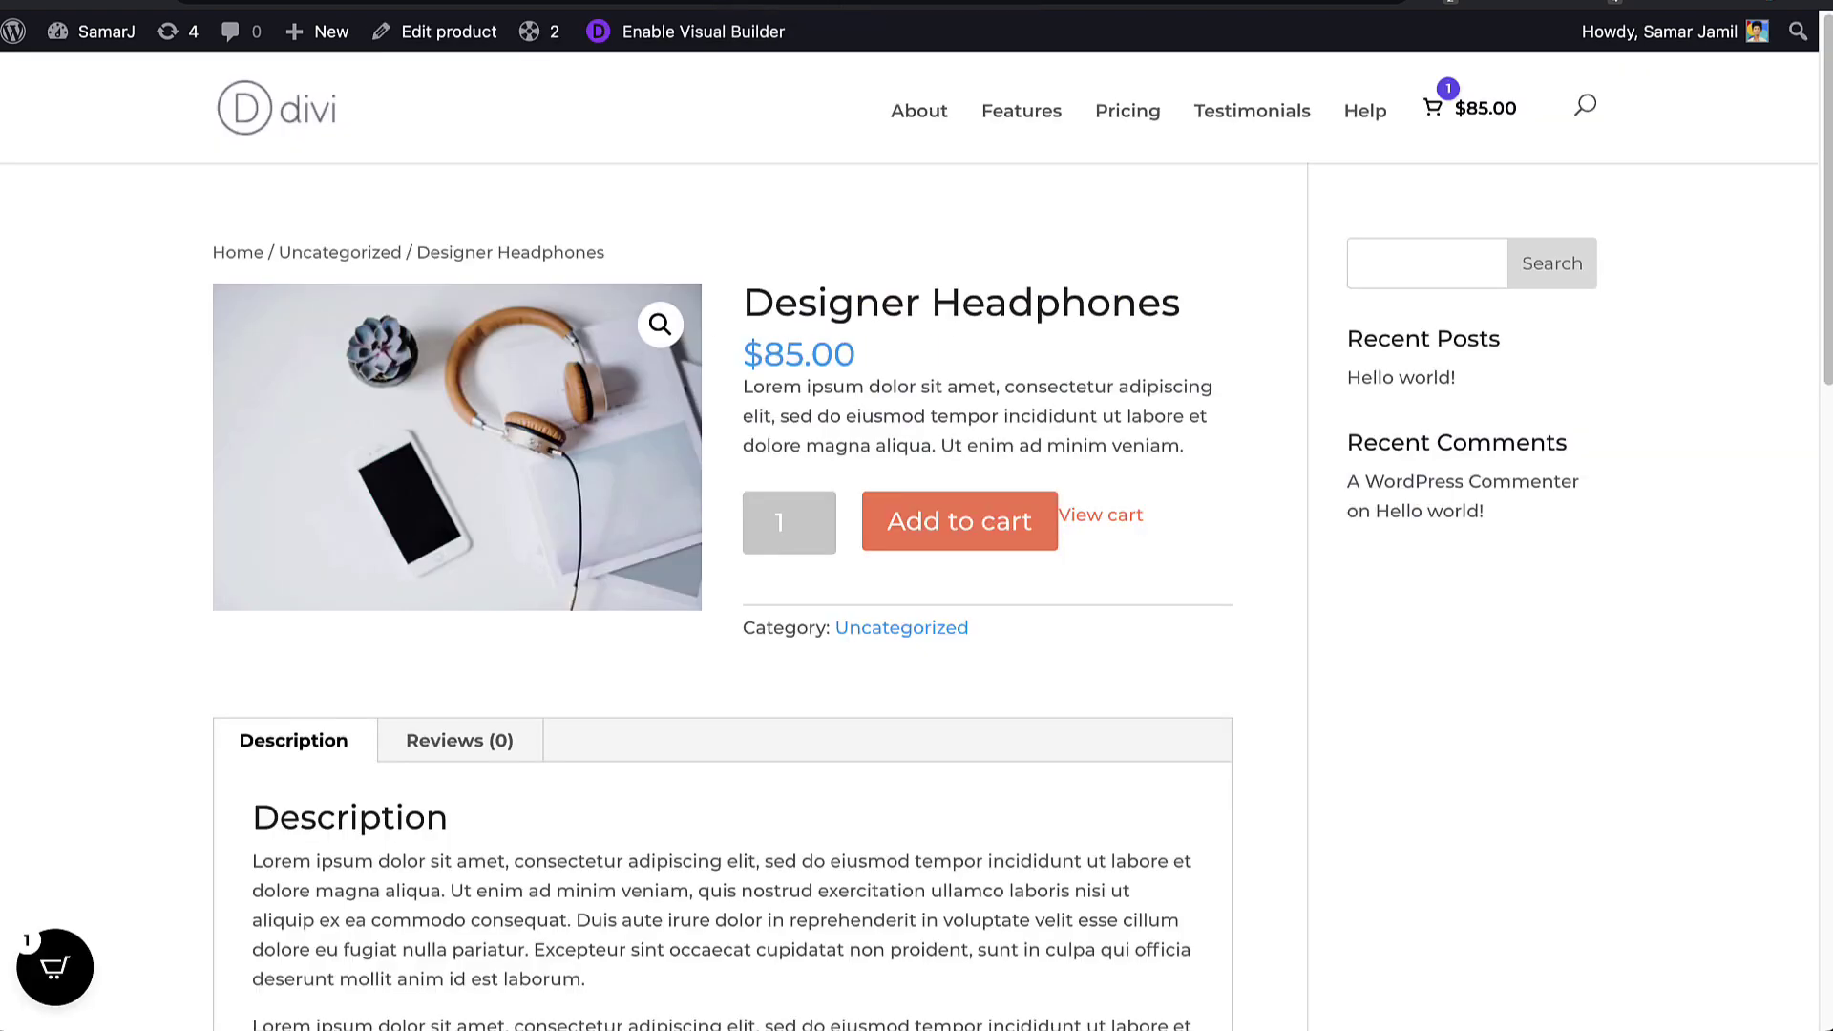
key(super+r)
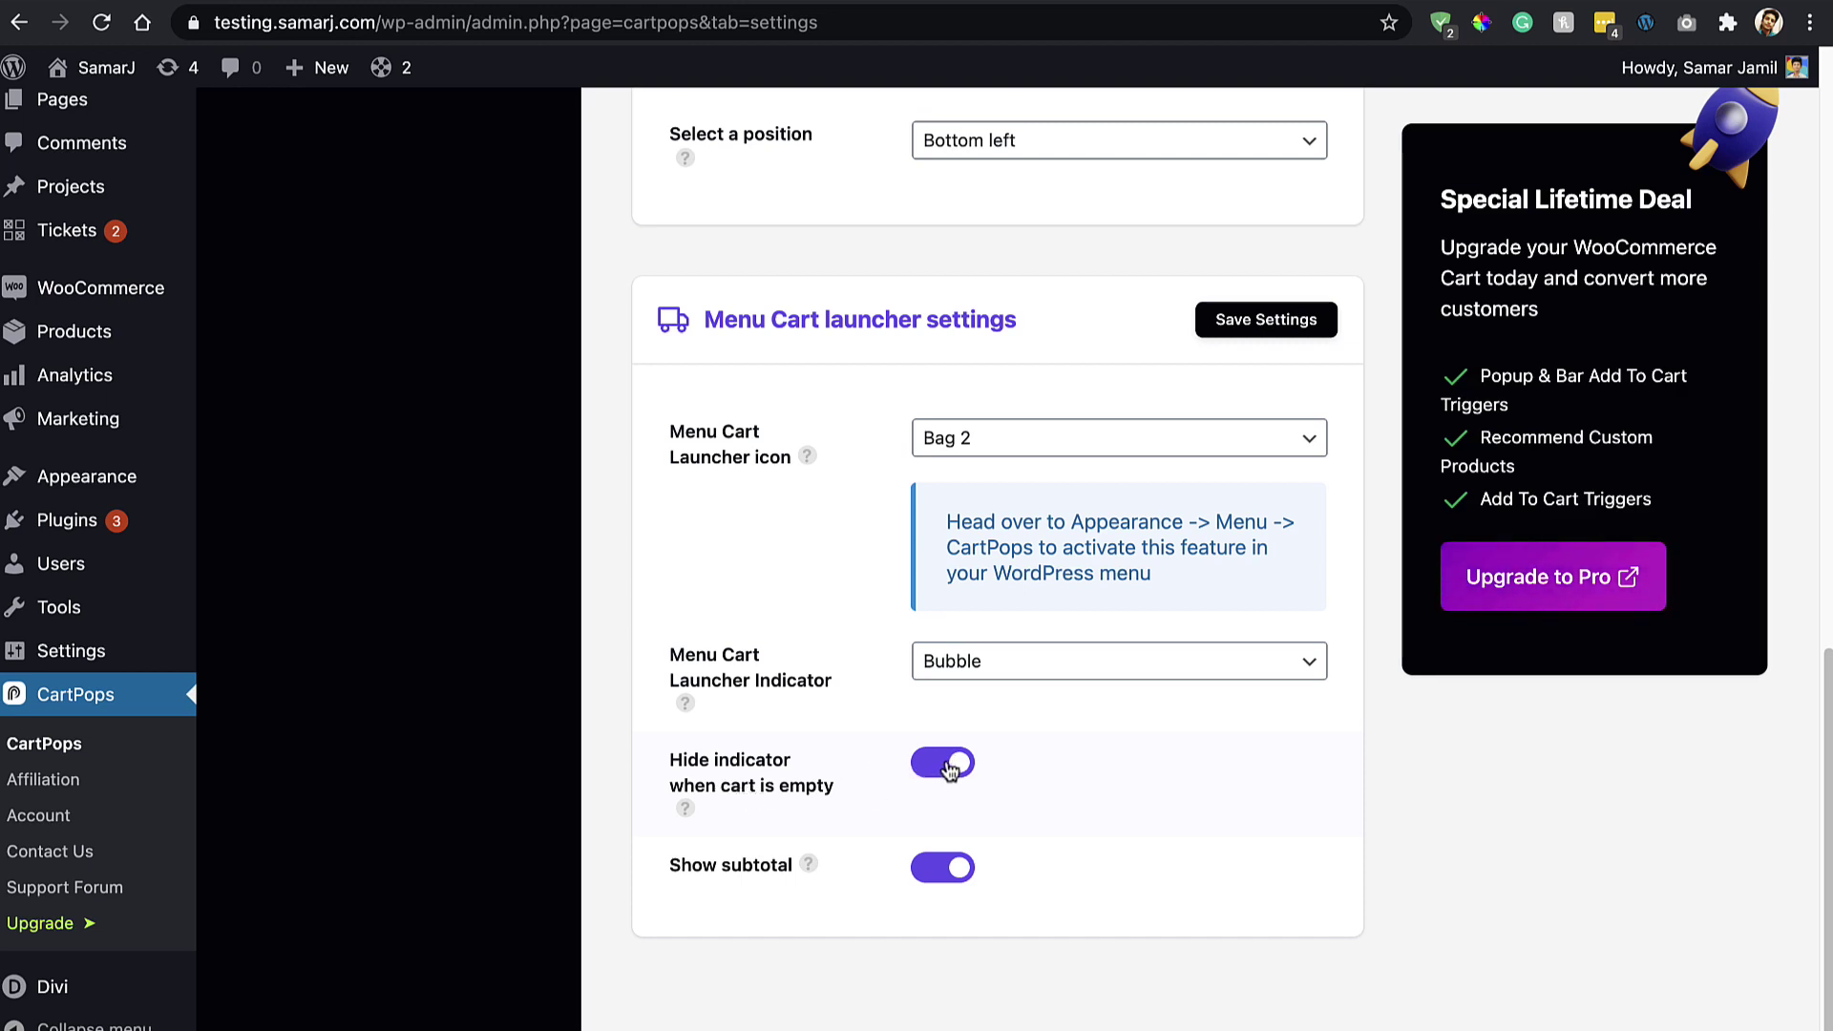
Step: Toggle 'Hide indicator when cart is empty' off and on, leaving it enabled
click(946, 764)
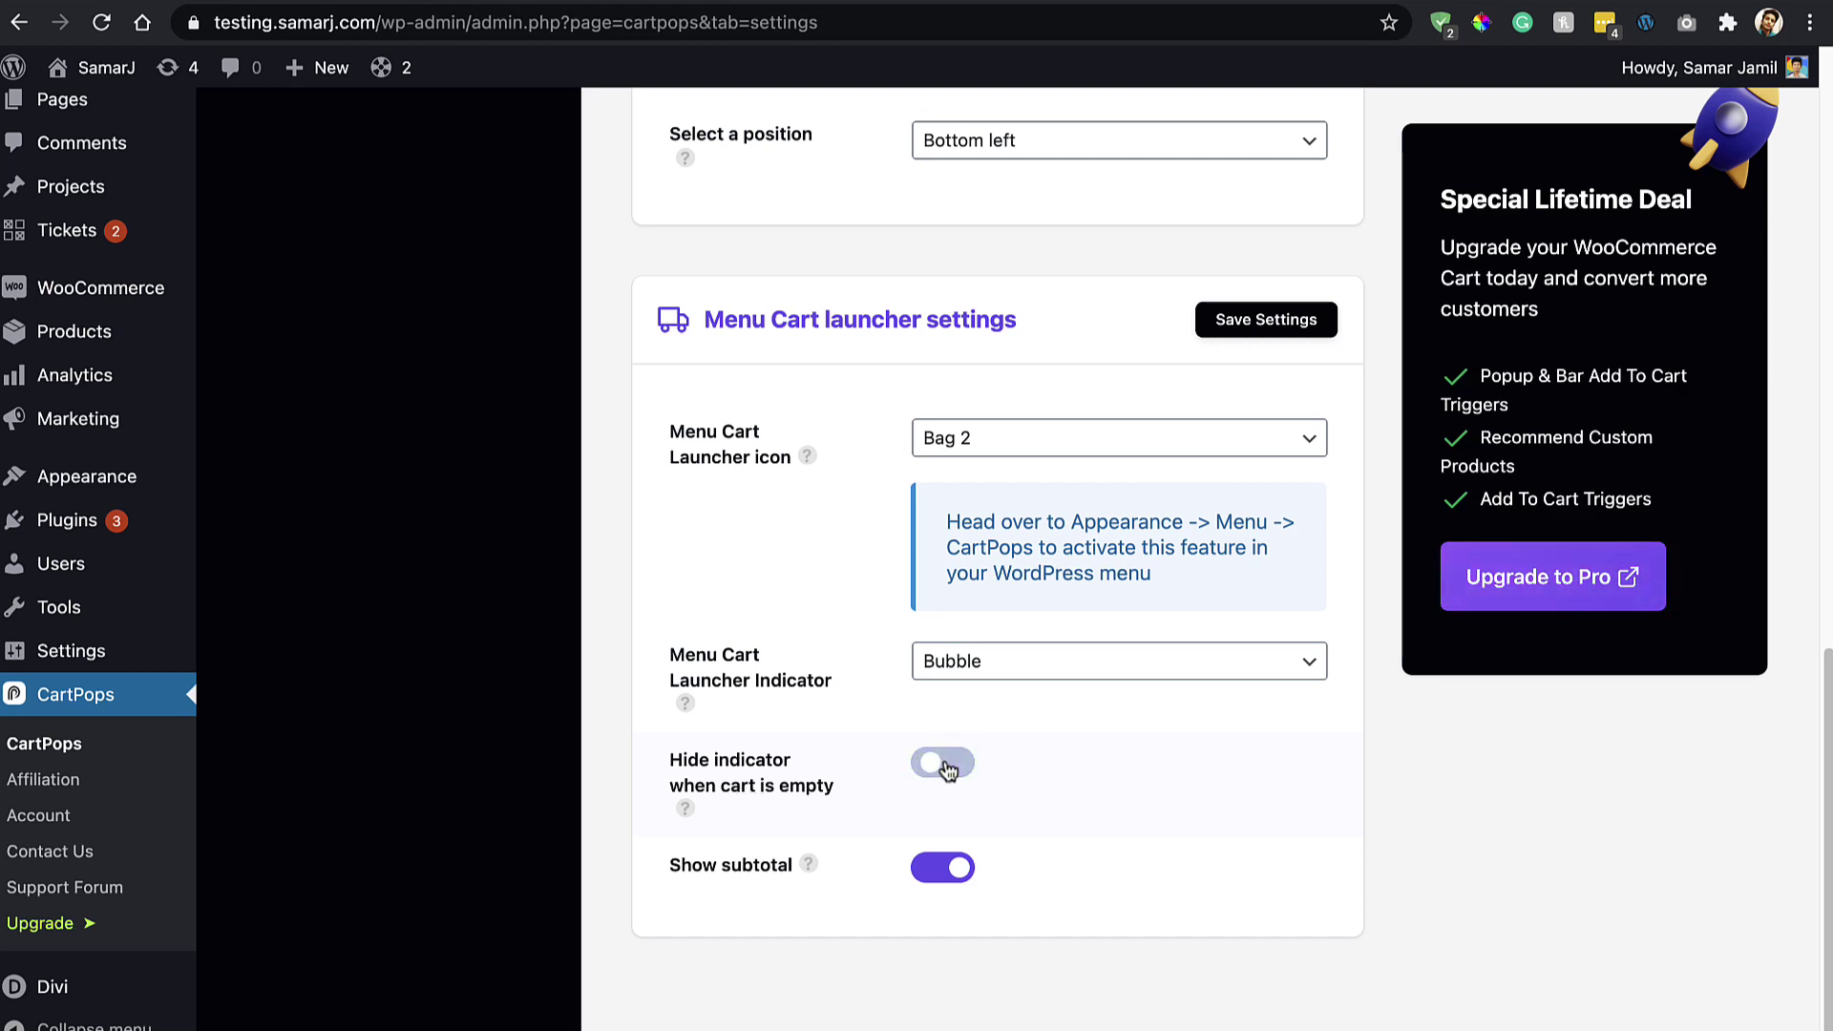
click(947, 768)
click(947, 769)
click(947, 770)
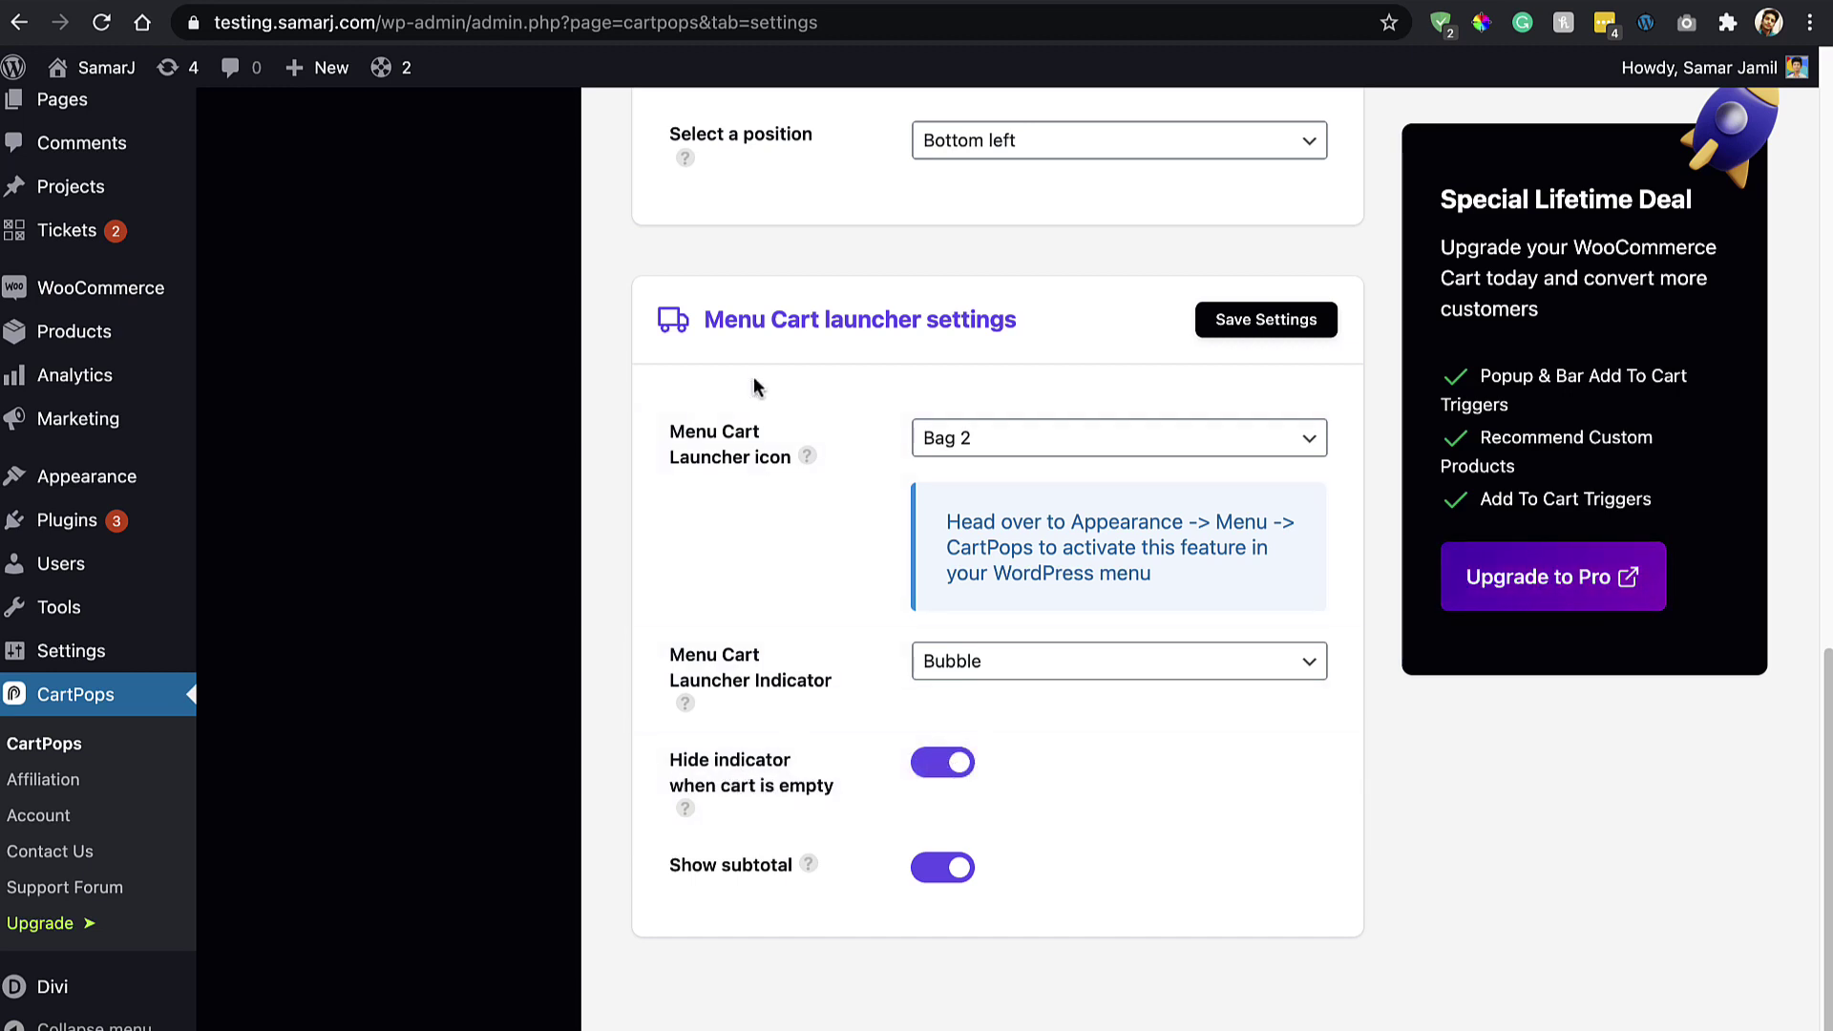
Step: Compare the storefront header's bag icon, count and $85.00 subtotal with the CartPops settings
click(720, 3)
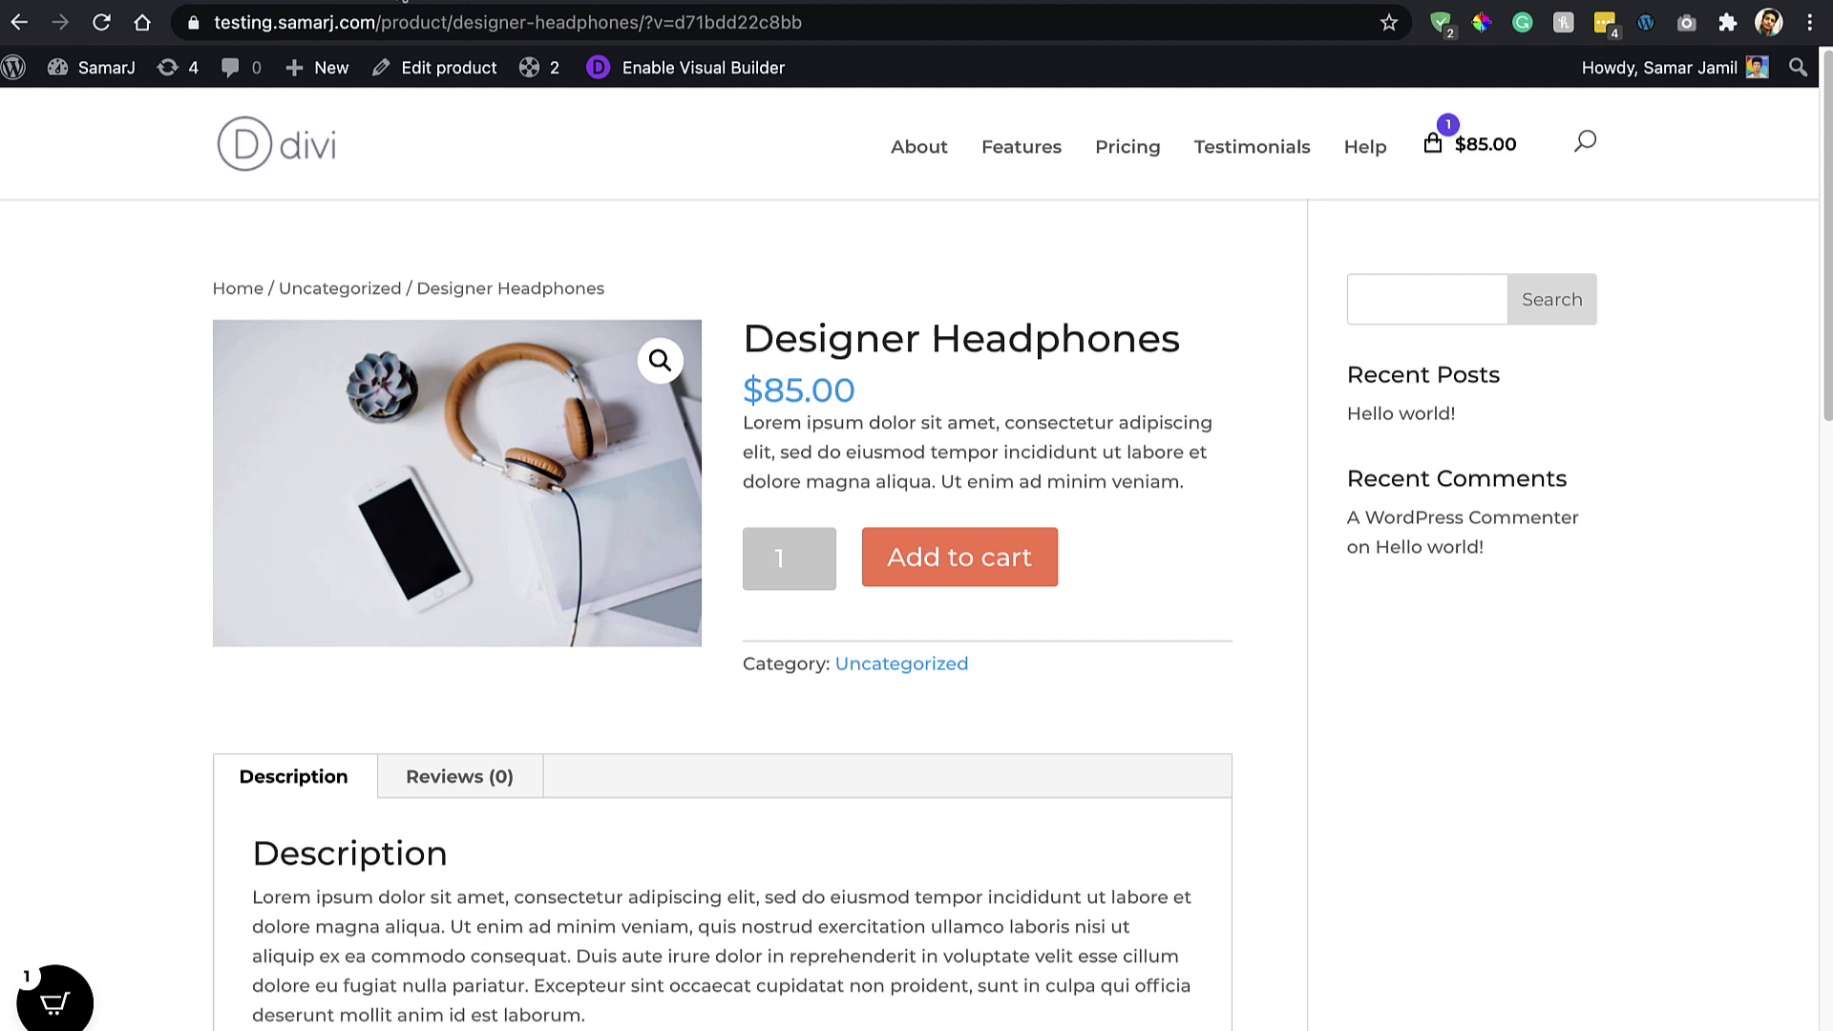
click(402, 7)
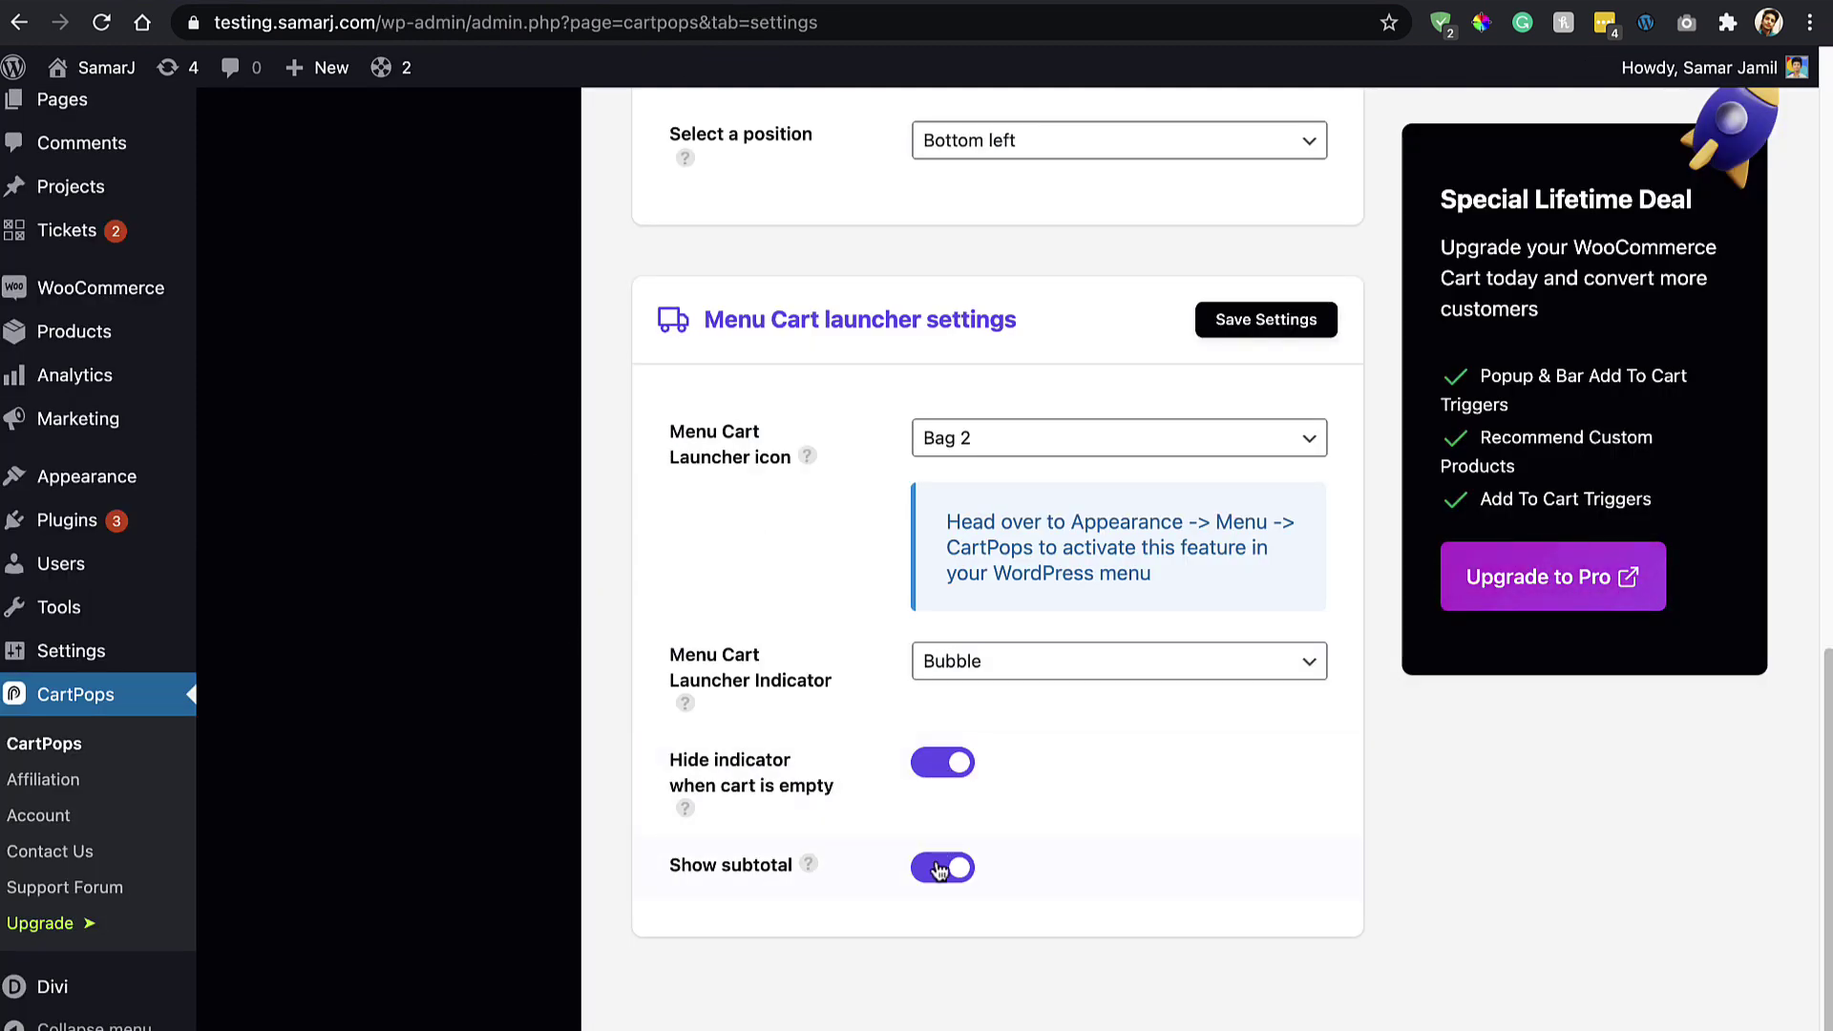
click(800, 6)
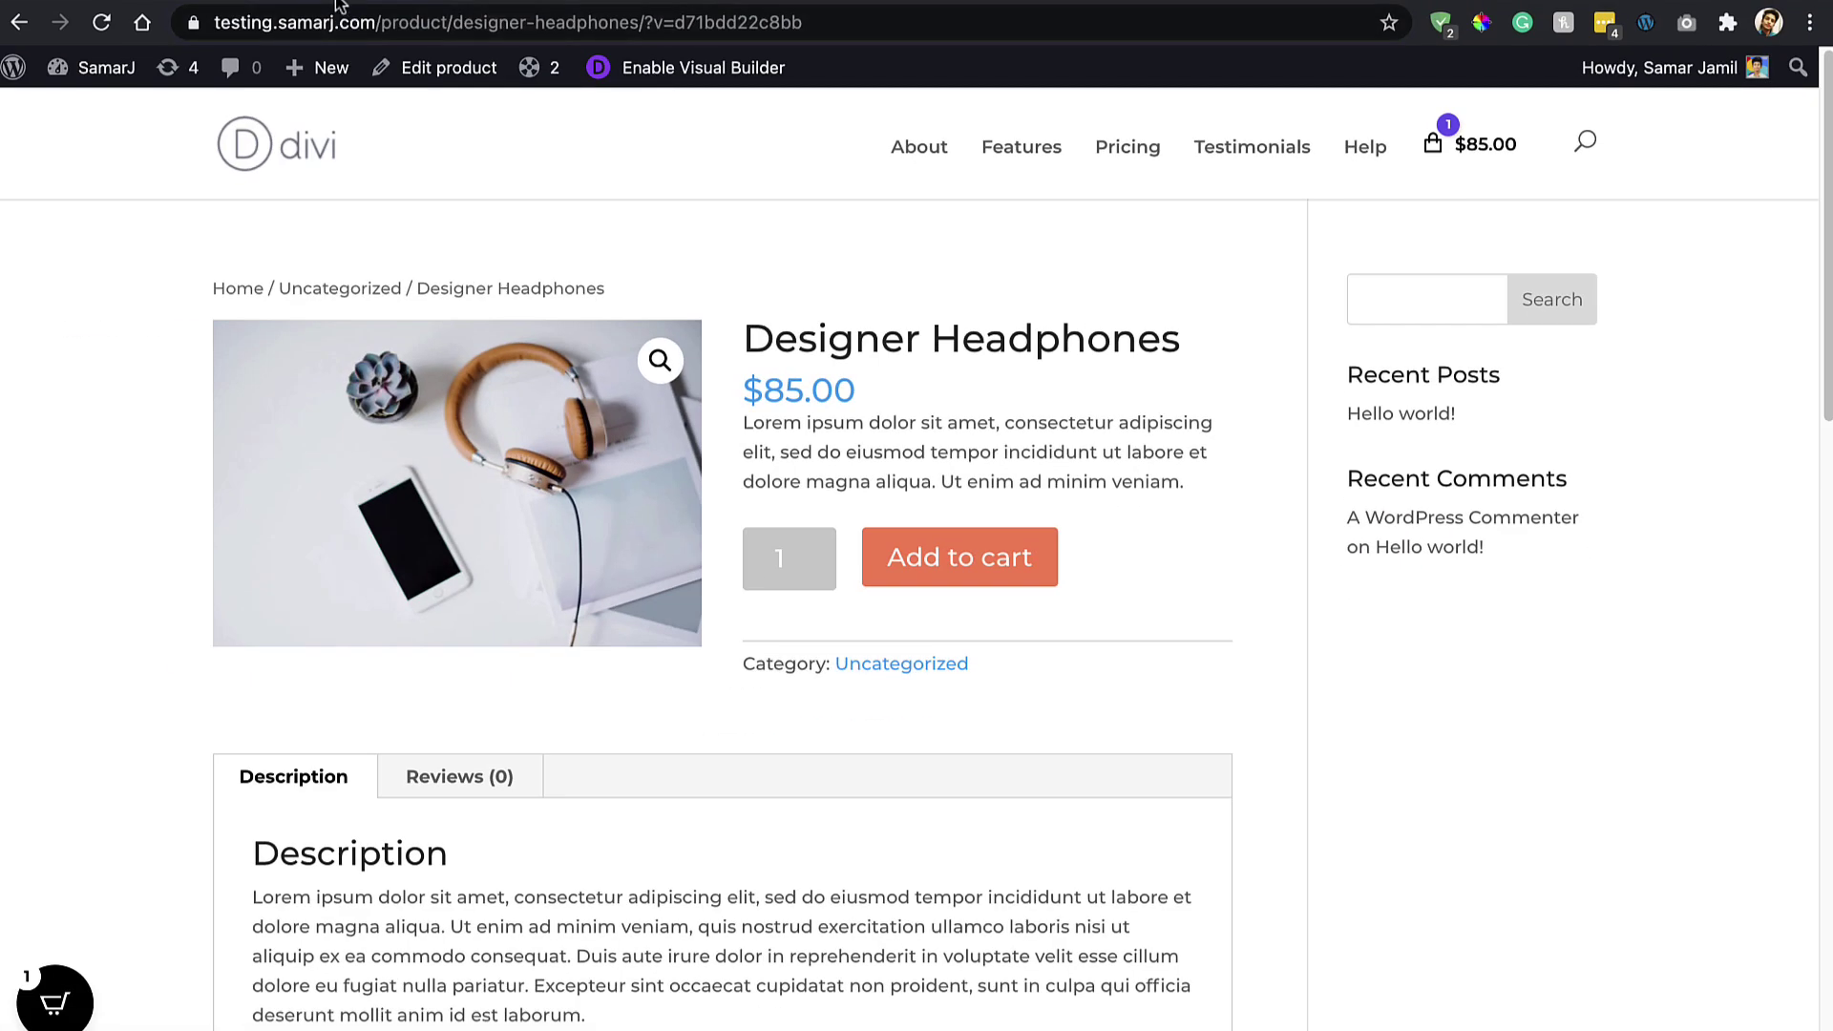
click(504, 8)
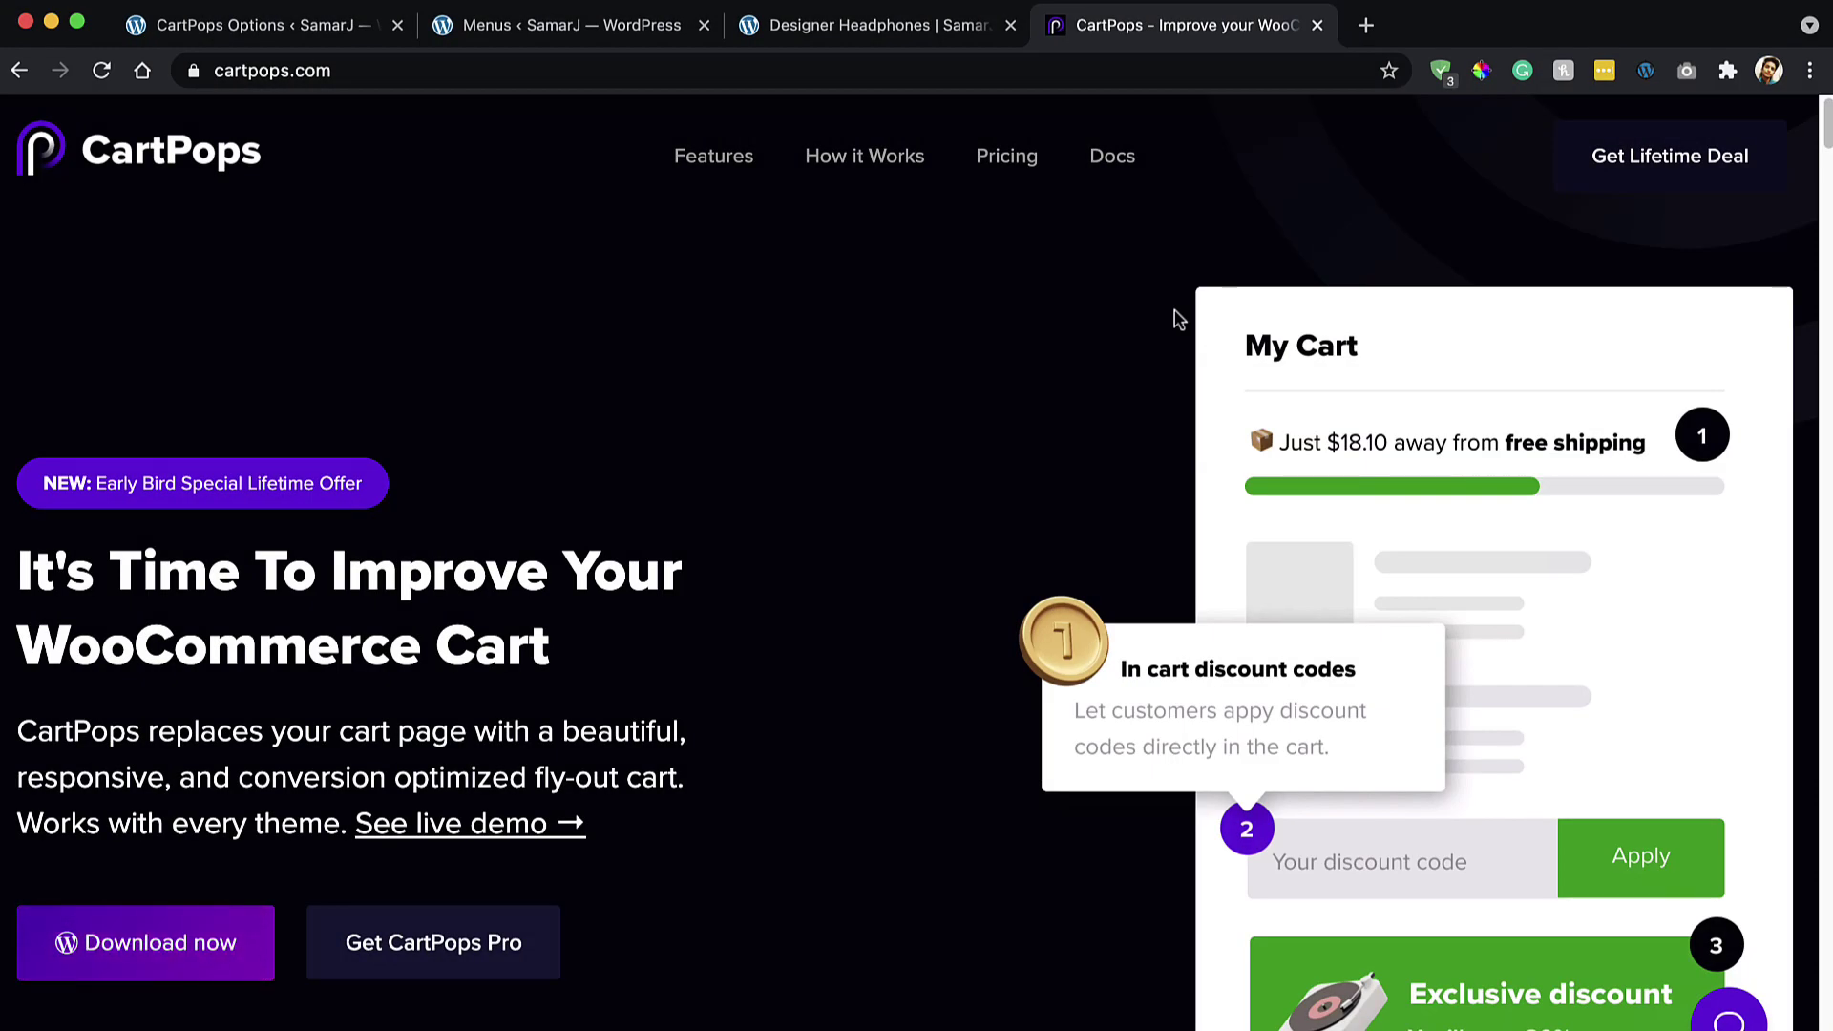
Step: On the Pricing page, compare the Yearly, Lifetime and Monthly plan prices
click(1022, 181)
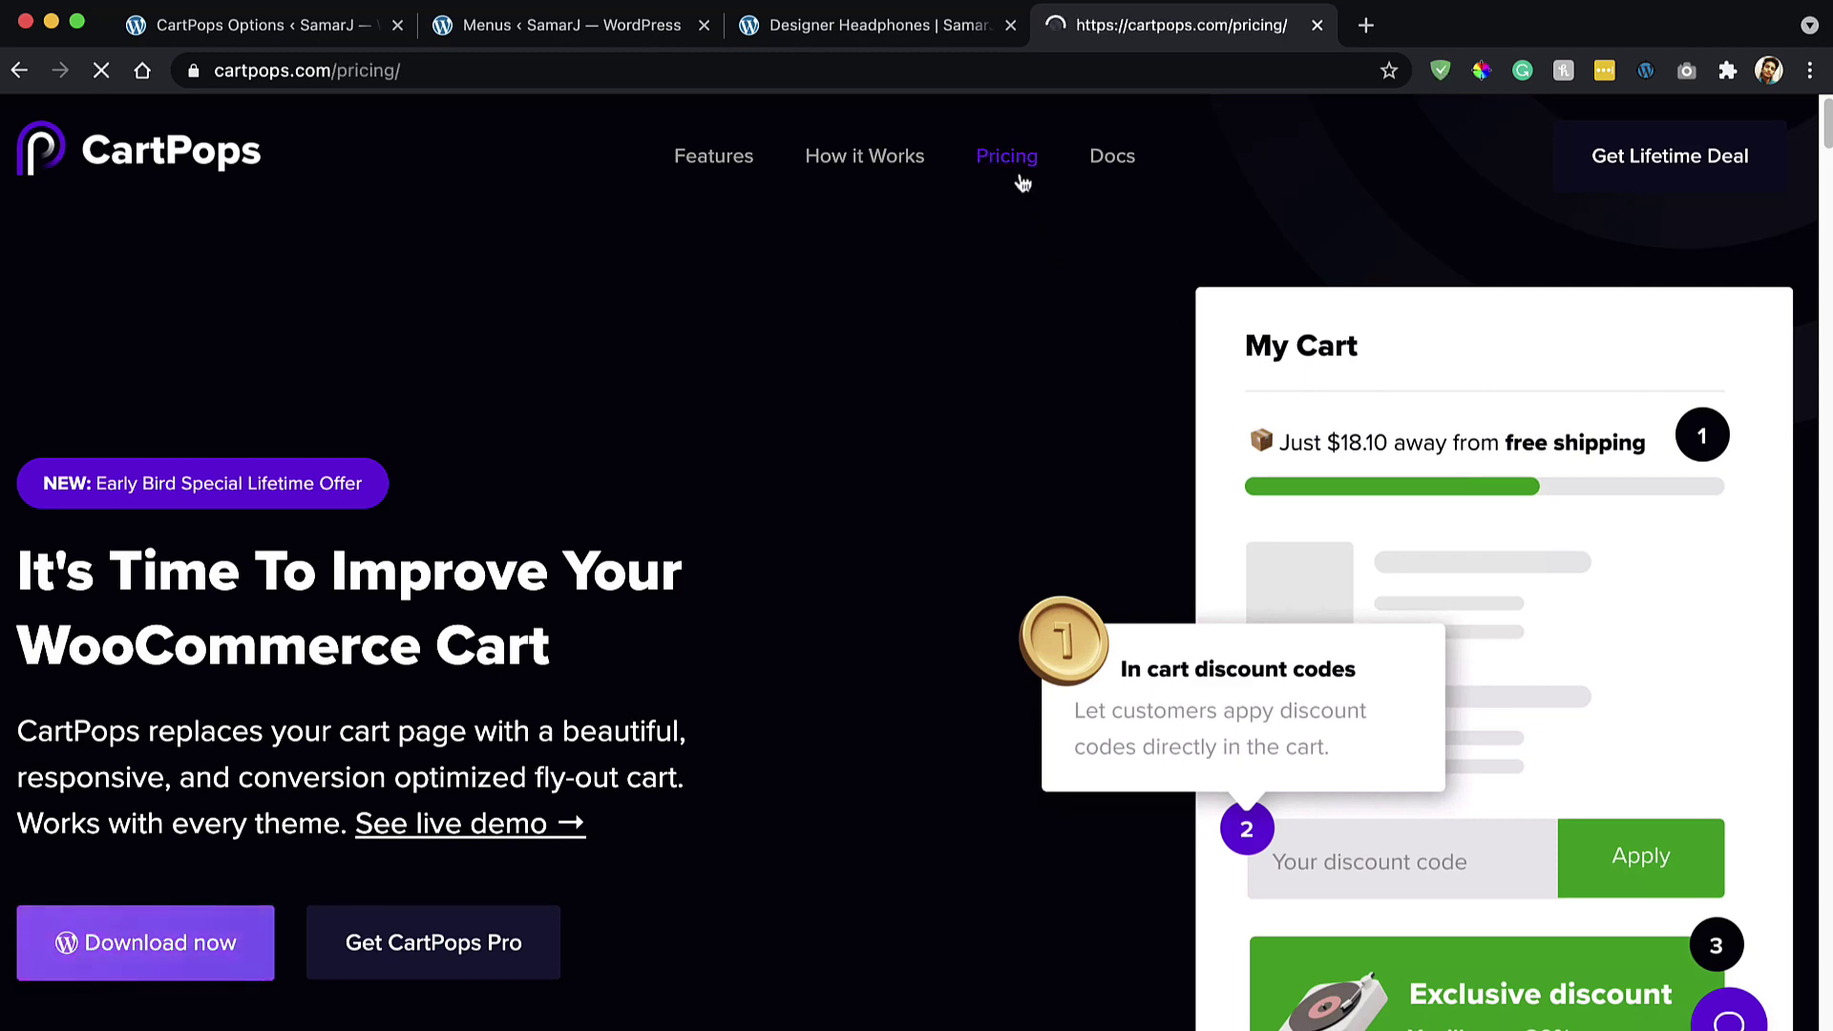
scroll(974, 489, down, 6)
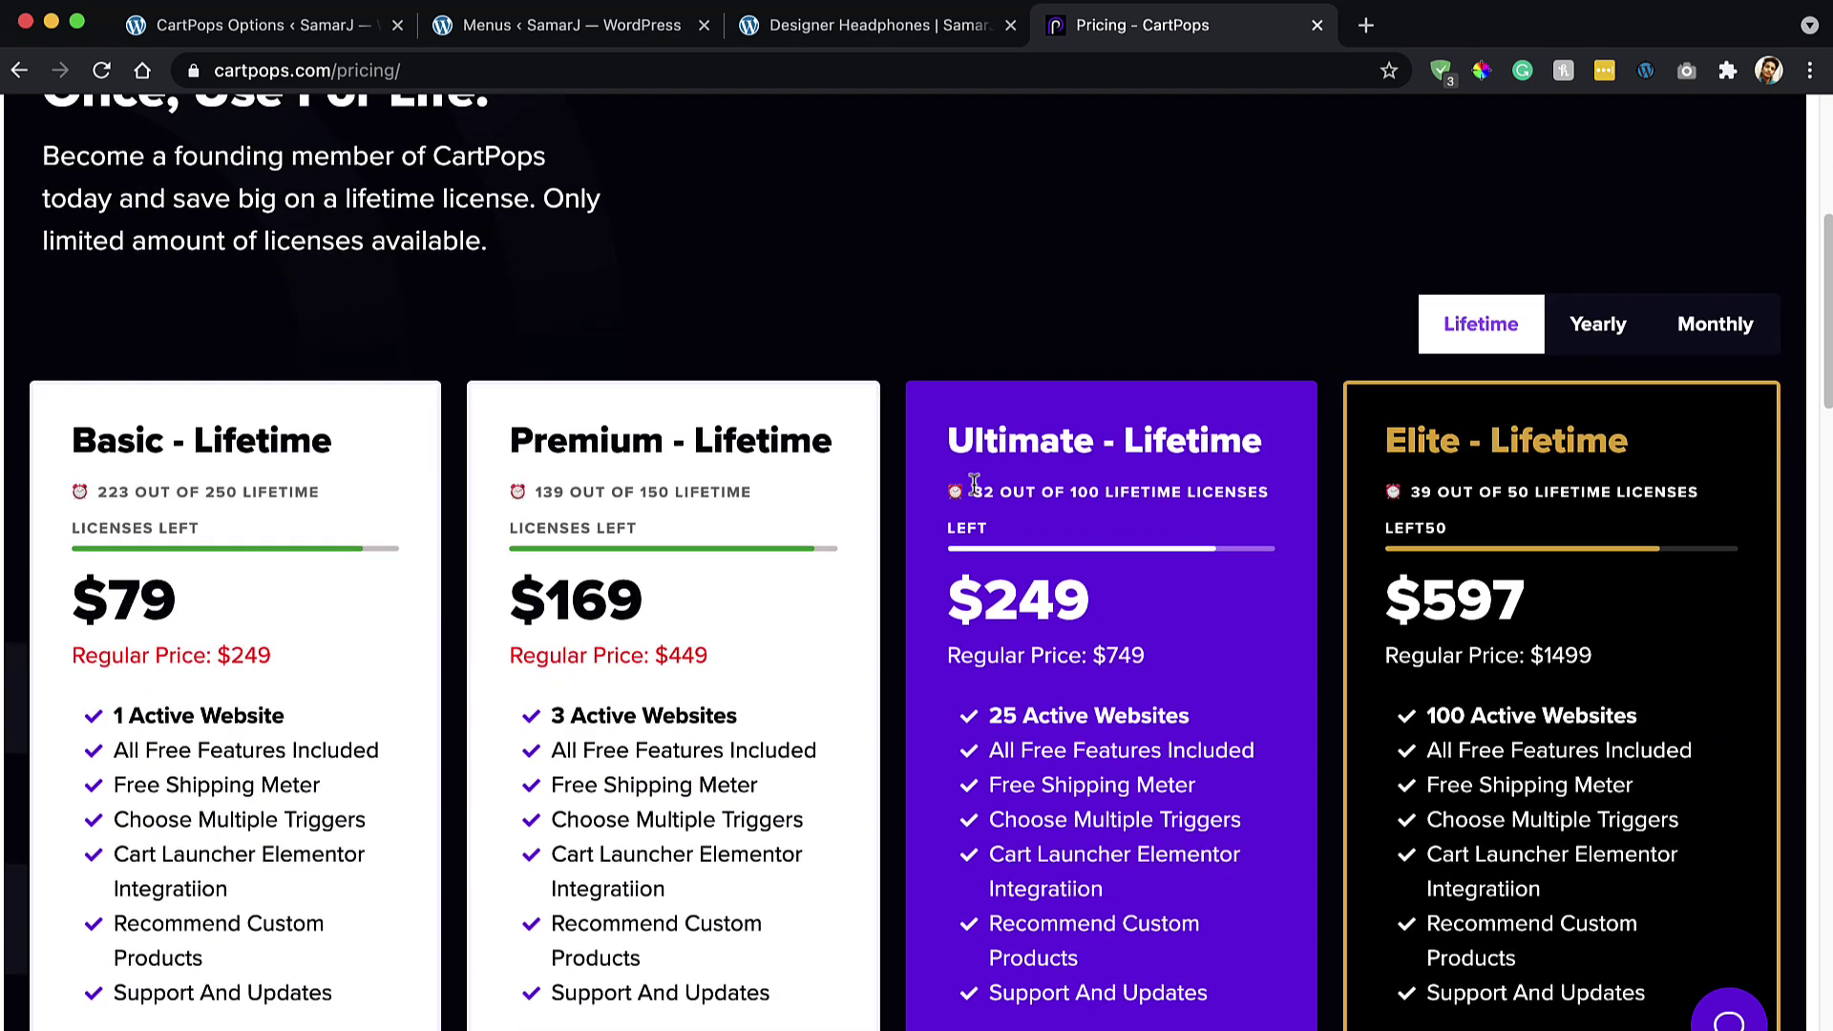
click(1600, 335)
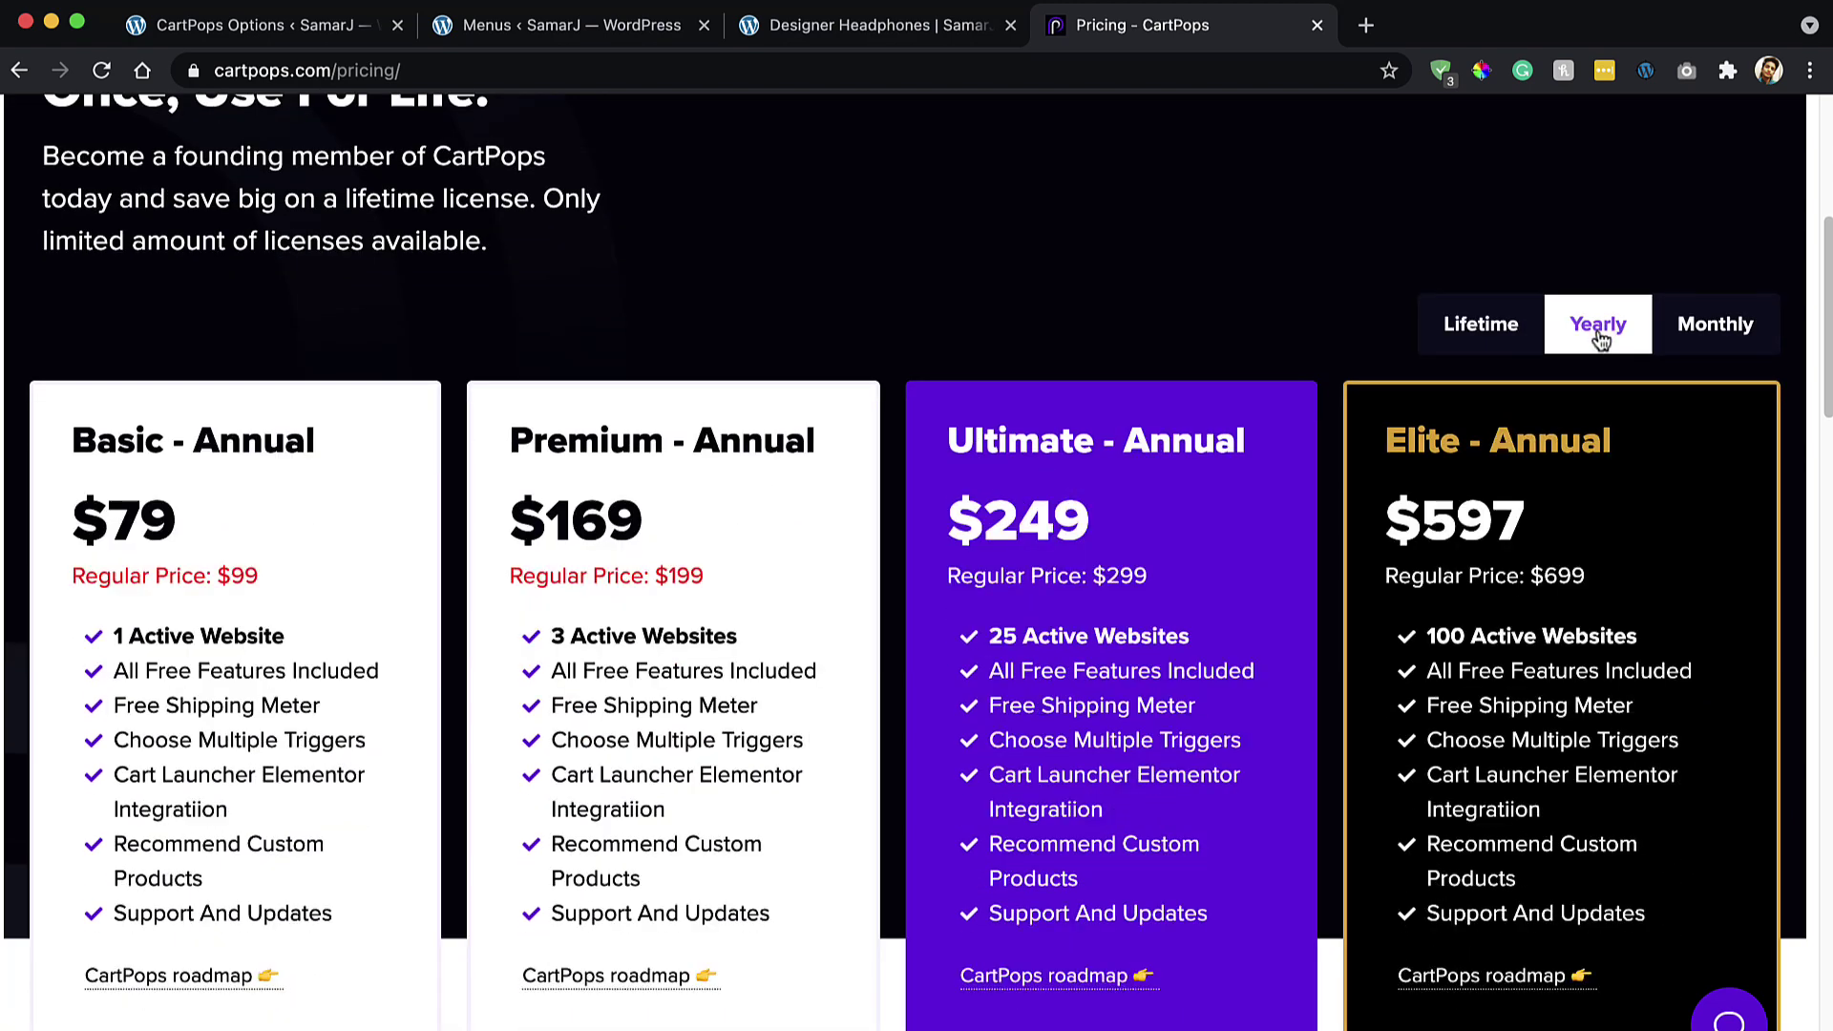
click(1506, 342)
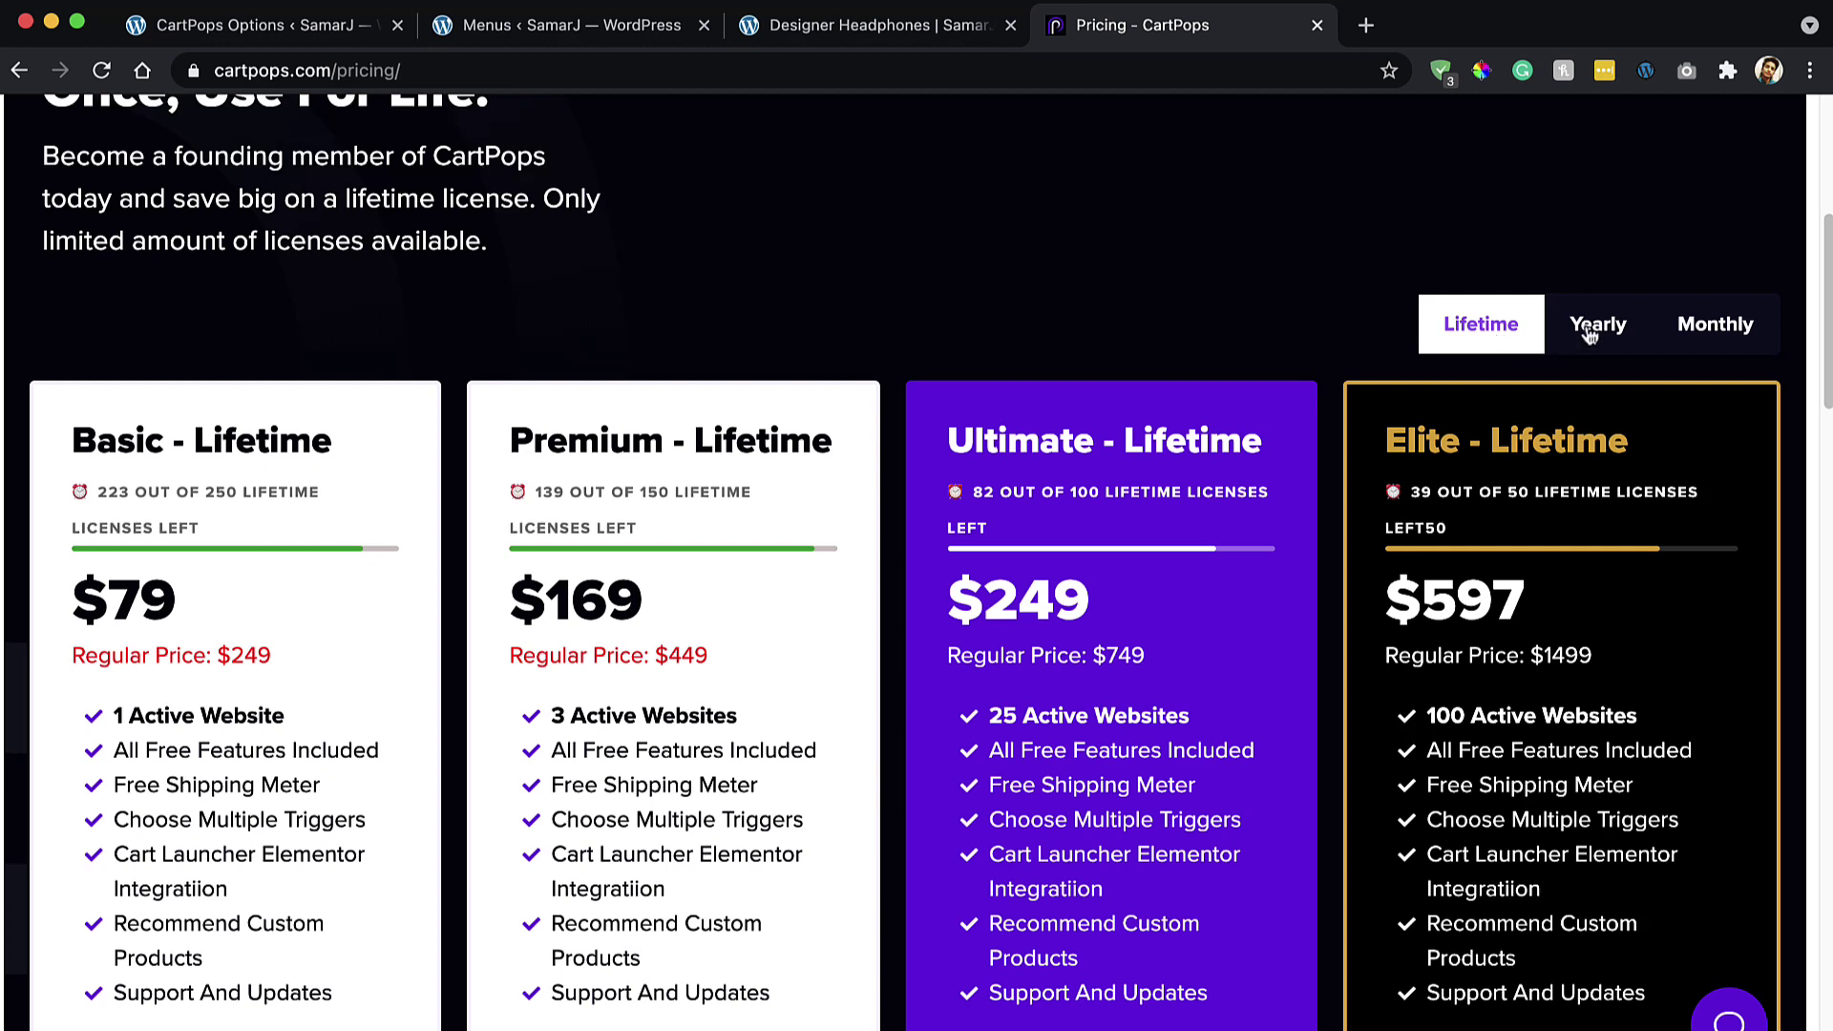
click(1741, 344)
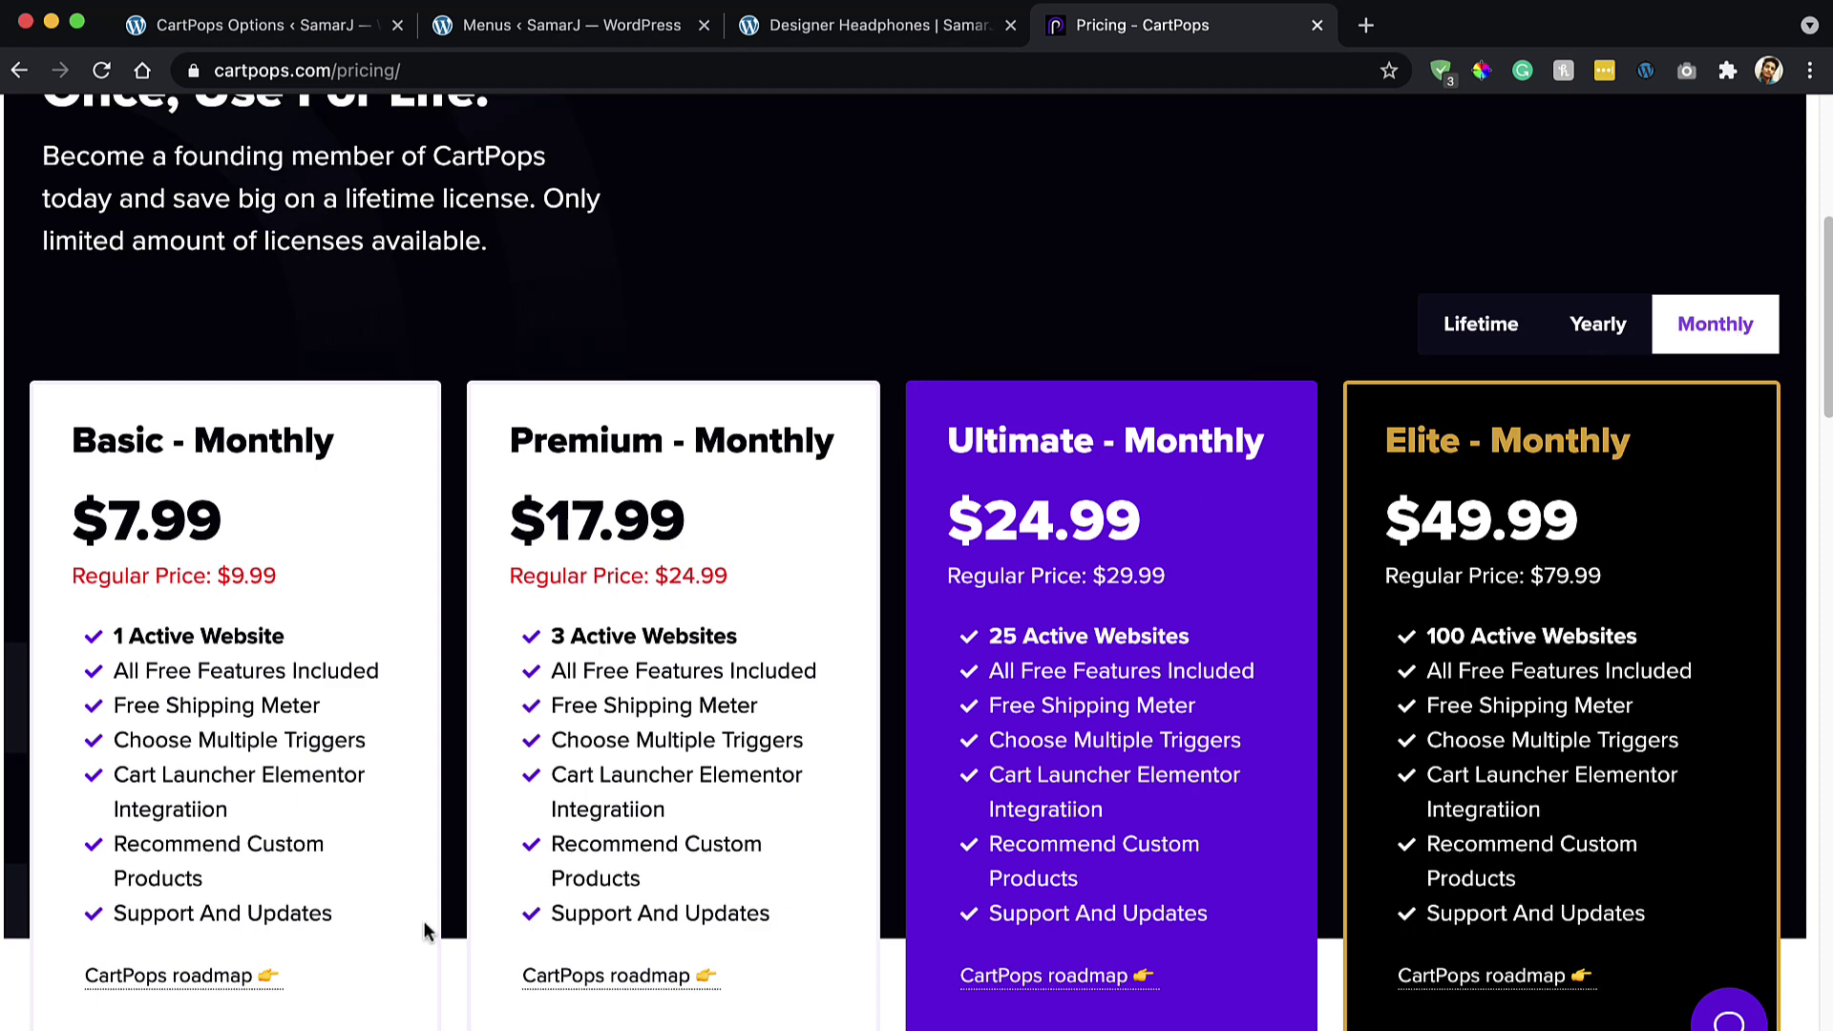
Step: Switch back to Lifetime pricing and start checkout for the Ultimate plan
scroll(425, 931, down, 2)
click(1484, 168)
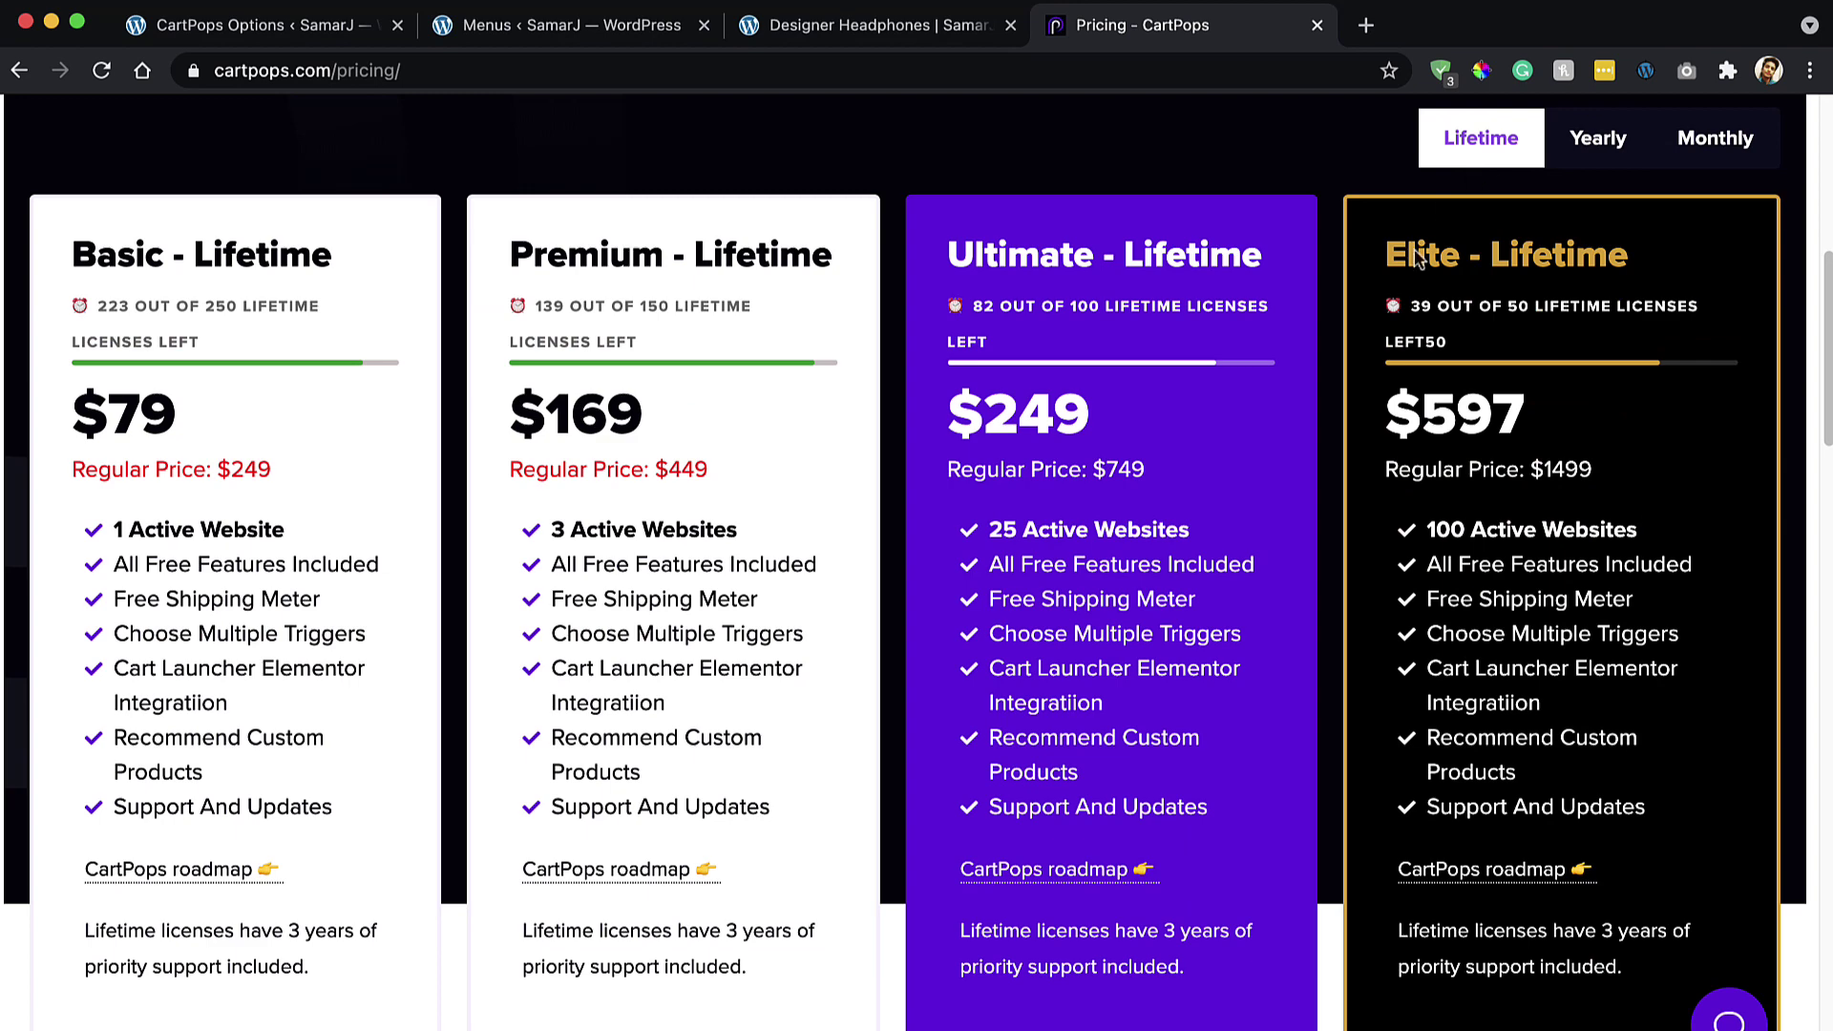
scroll(1187, 655, down, 2)
click(1123, 933)
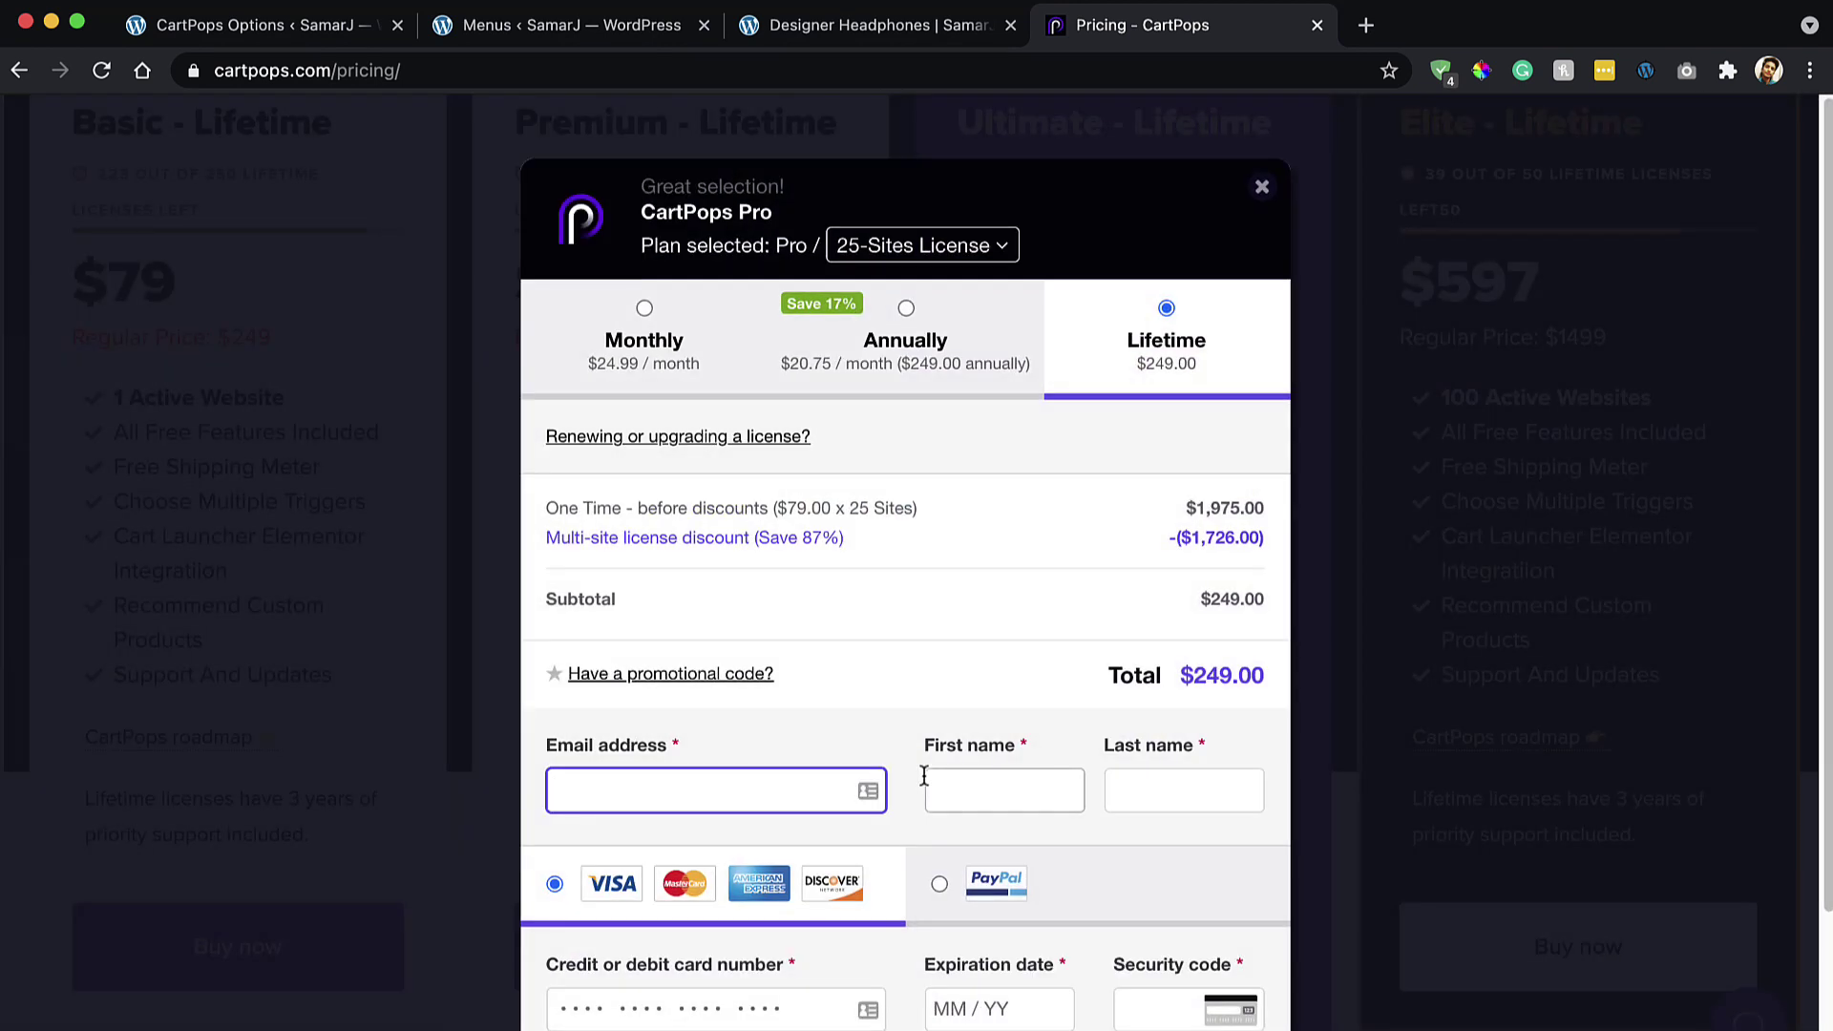
Step: Apply a 15% promotion code bringing the total to $211.65, then close checkout and return to WordPress
scroll(775, 774, down, 1)
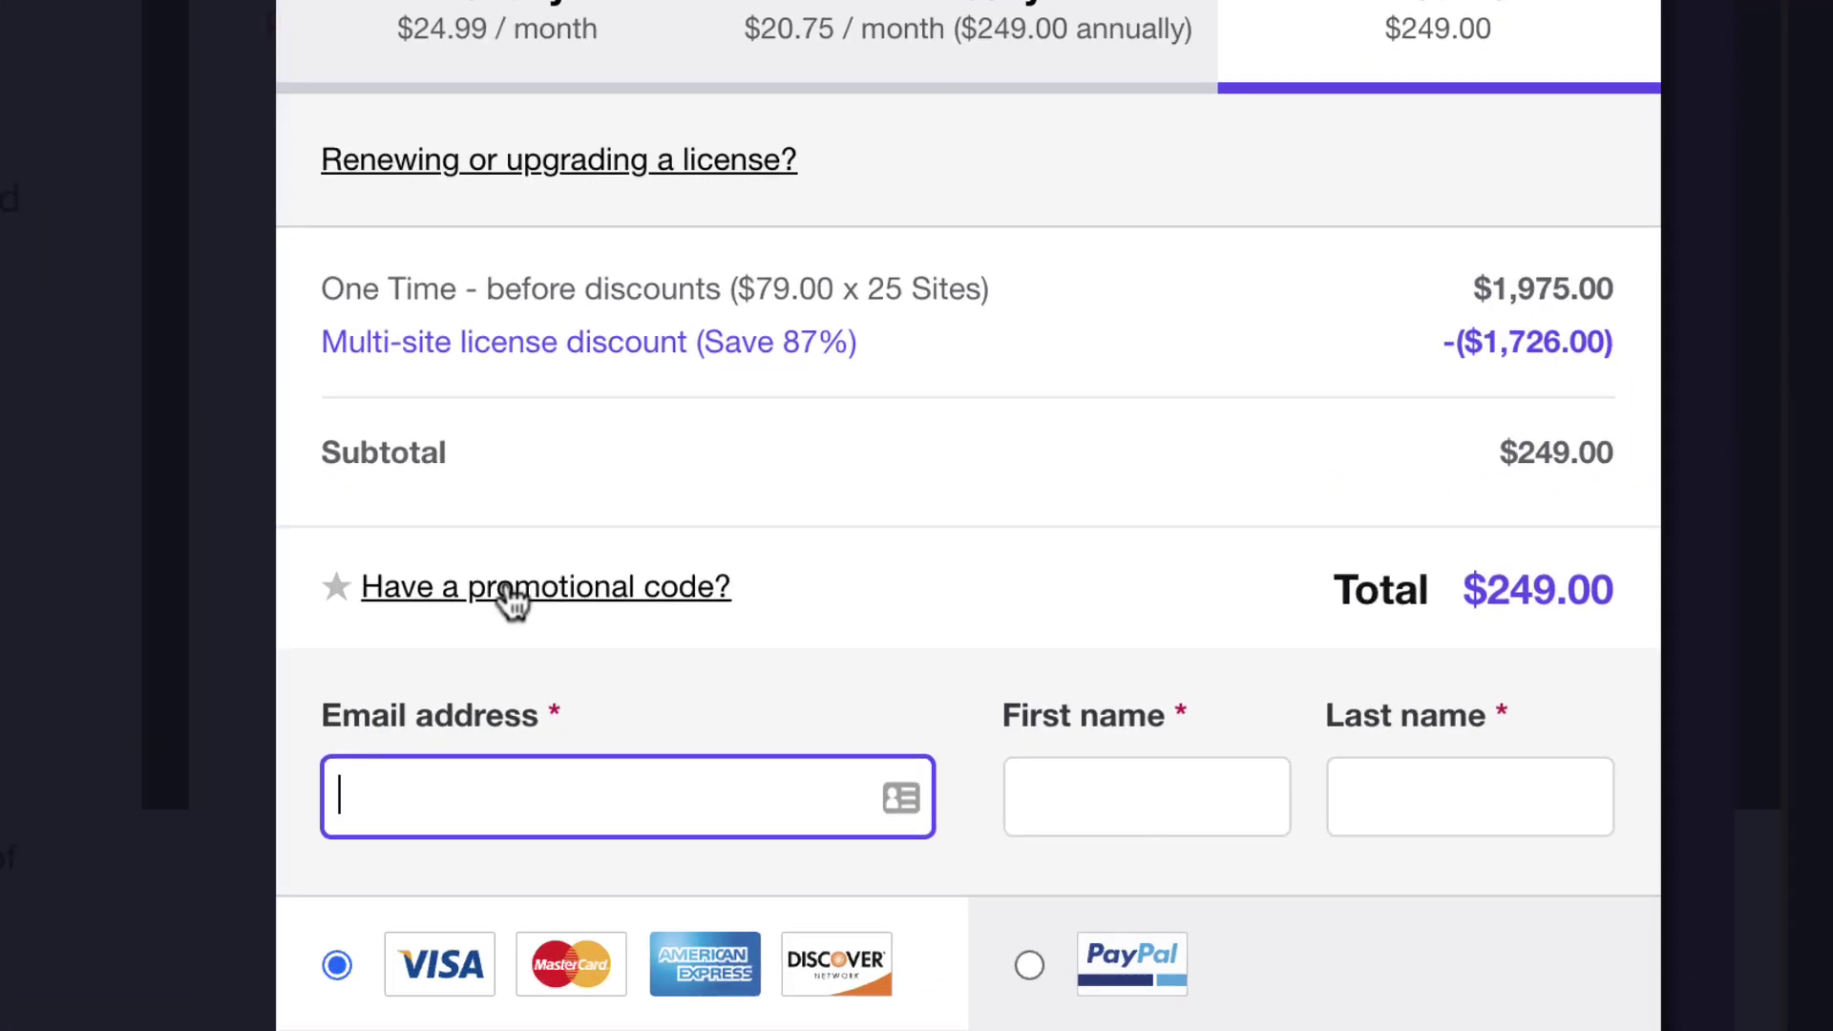
click(652, 655)
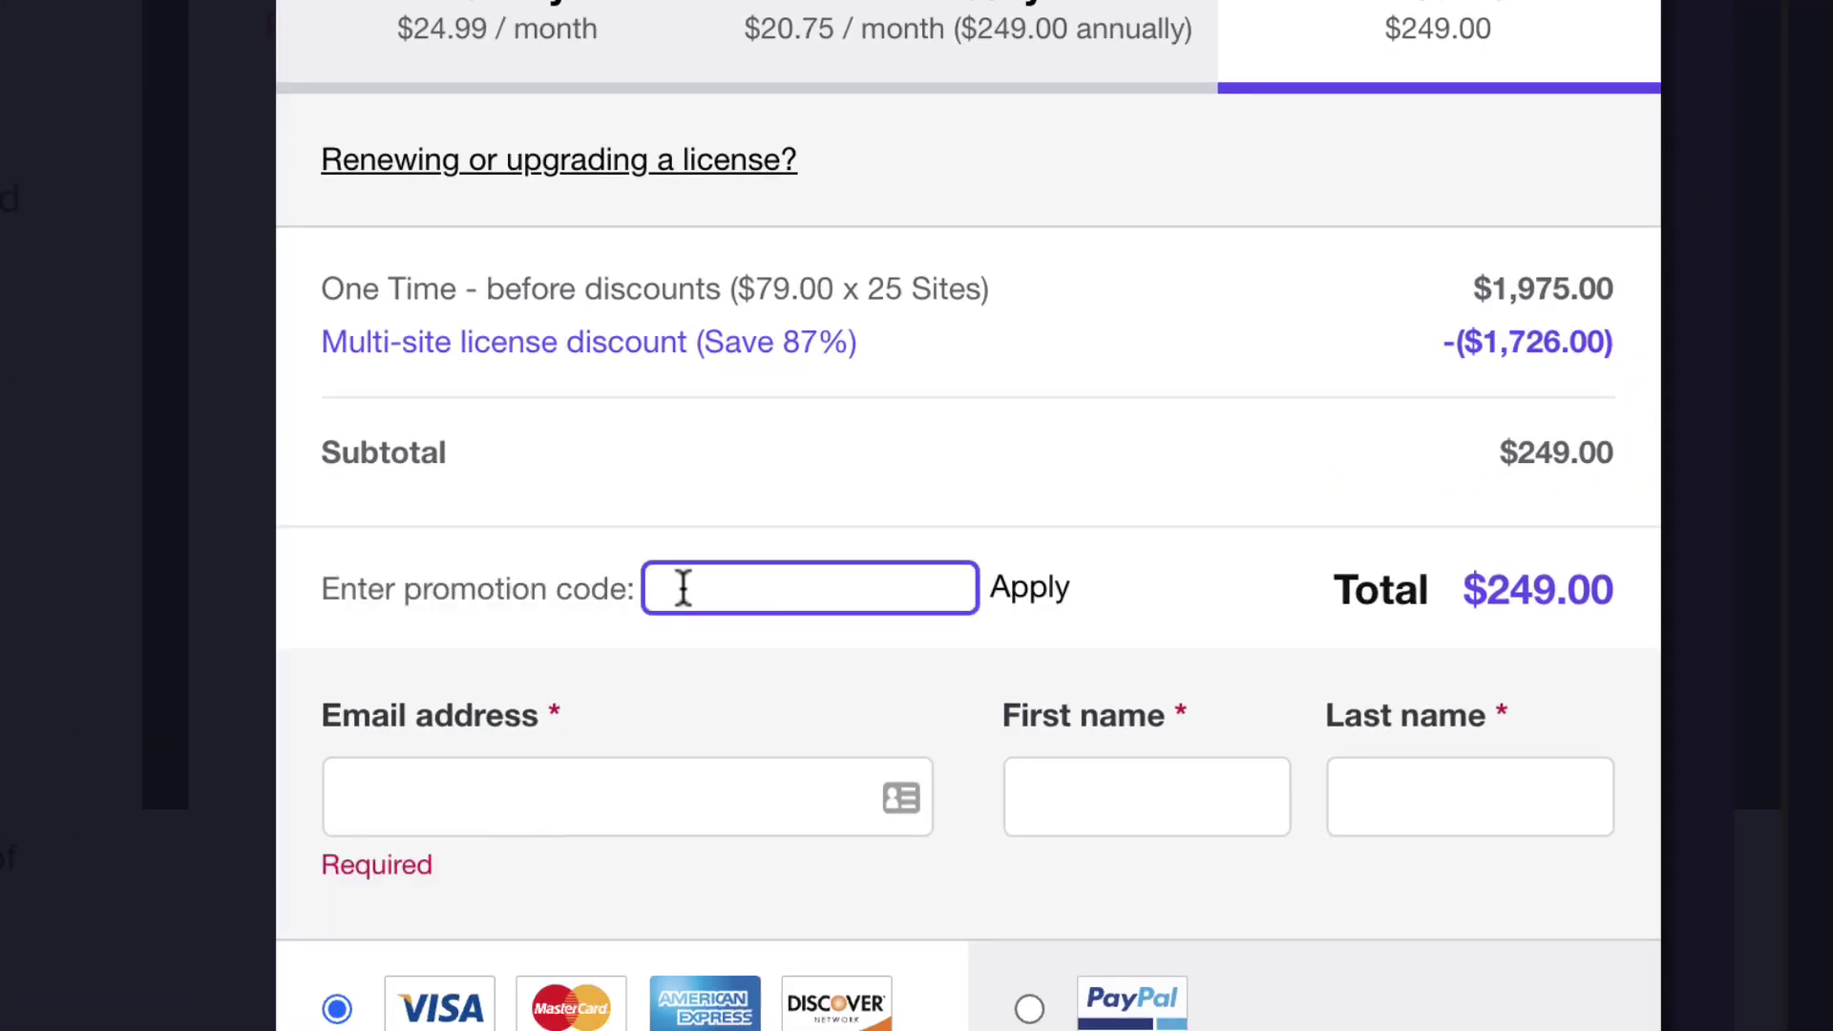
text(samarj15)
click(1029, 600)
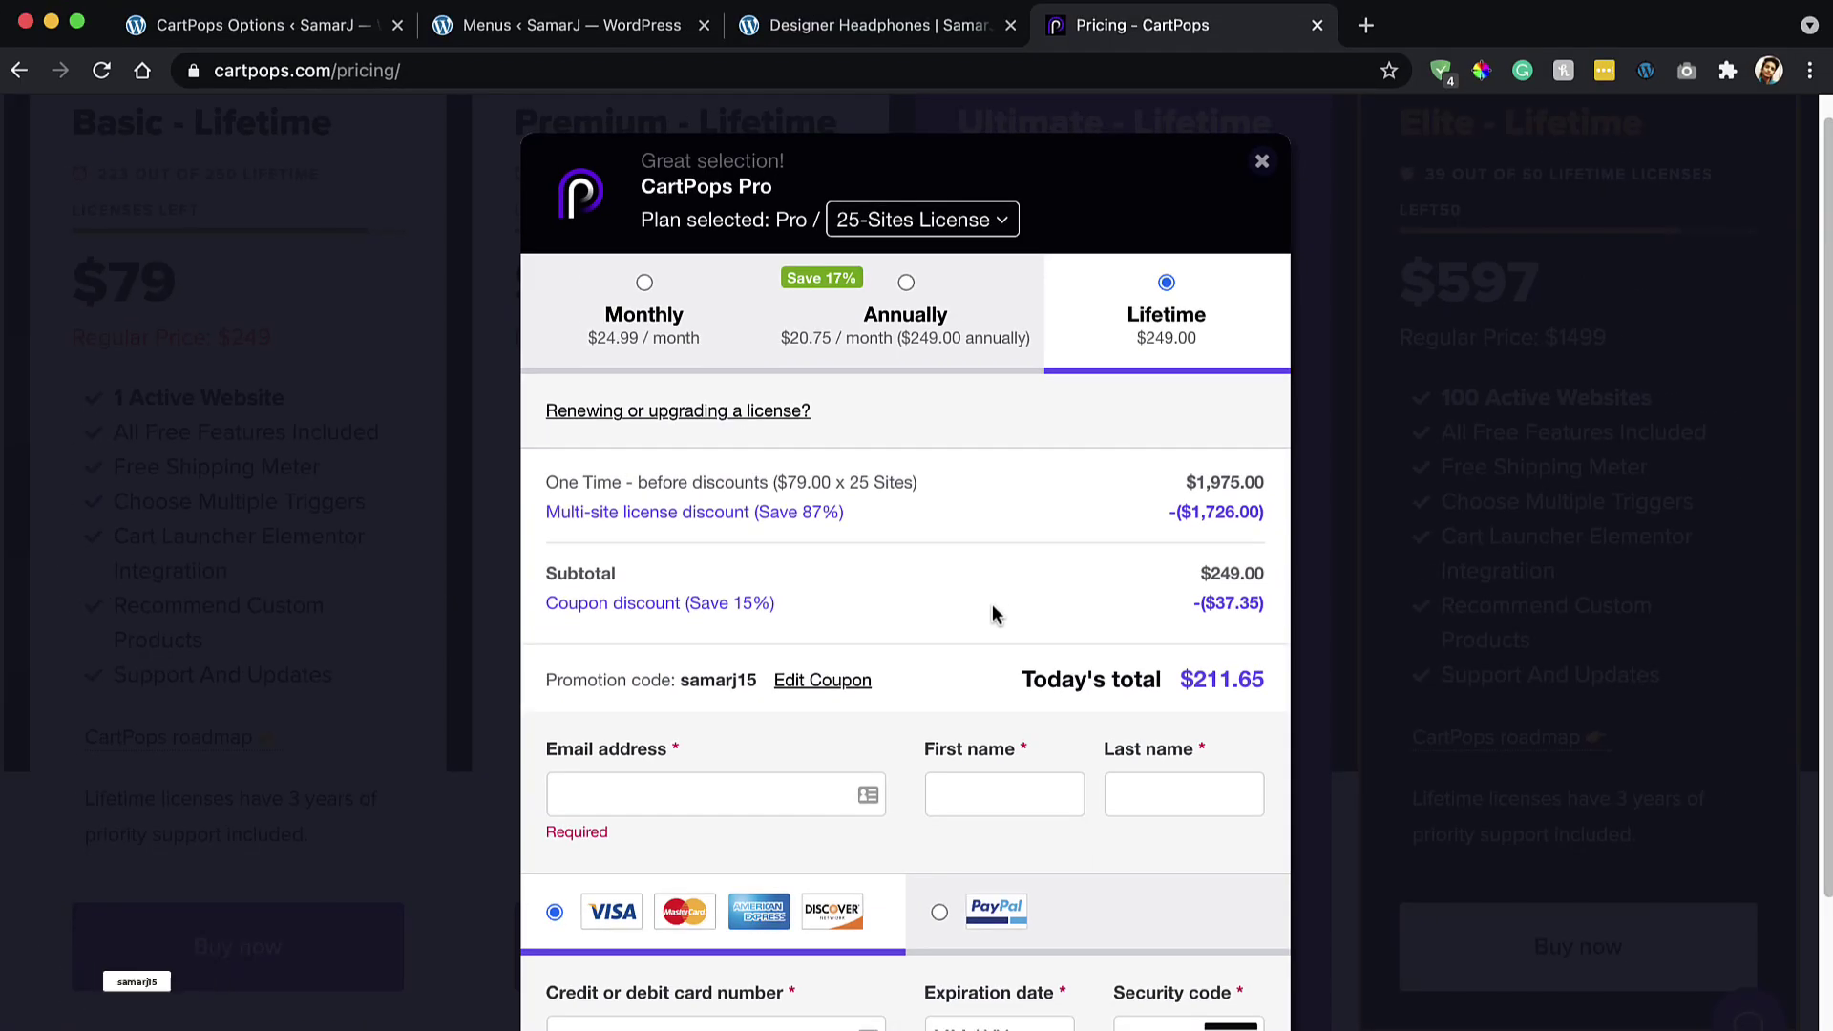
click(1265, 168)
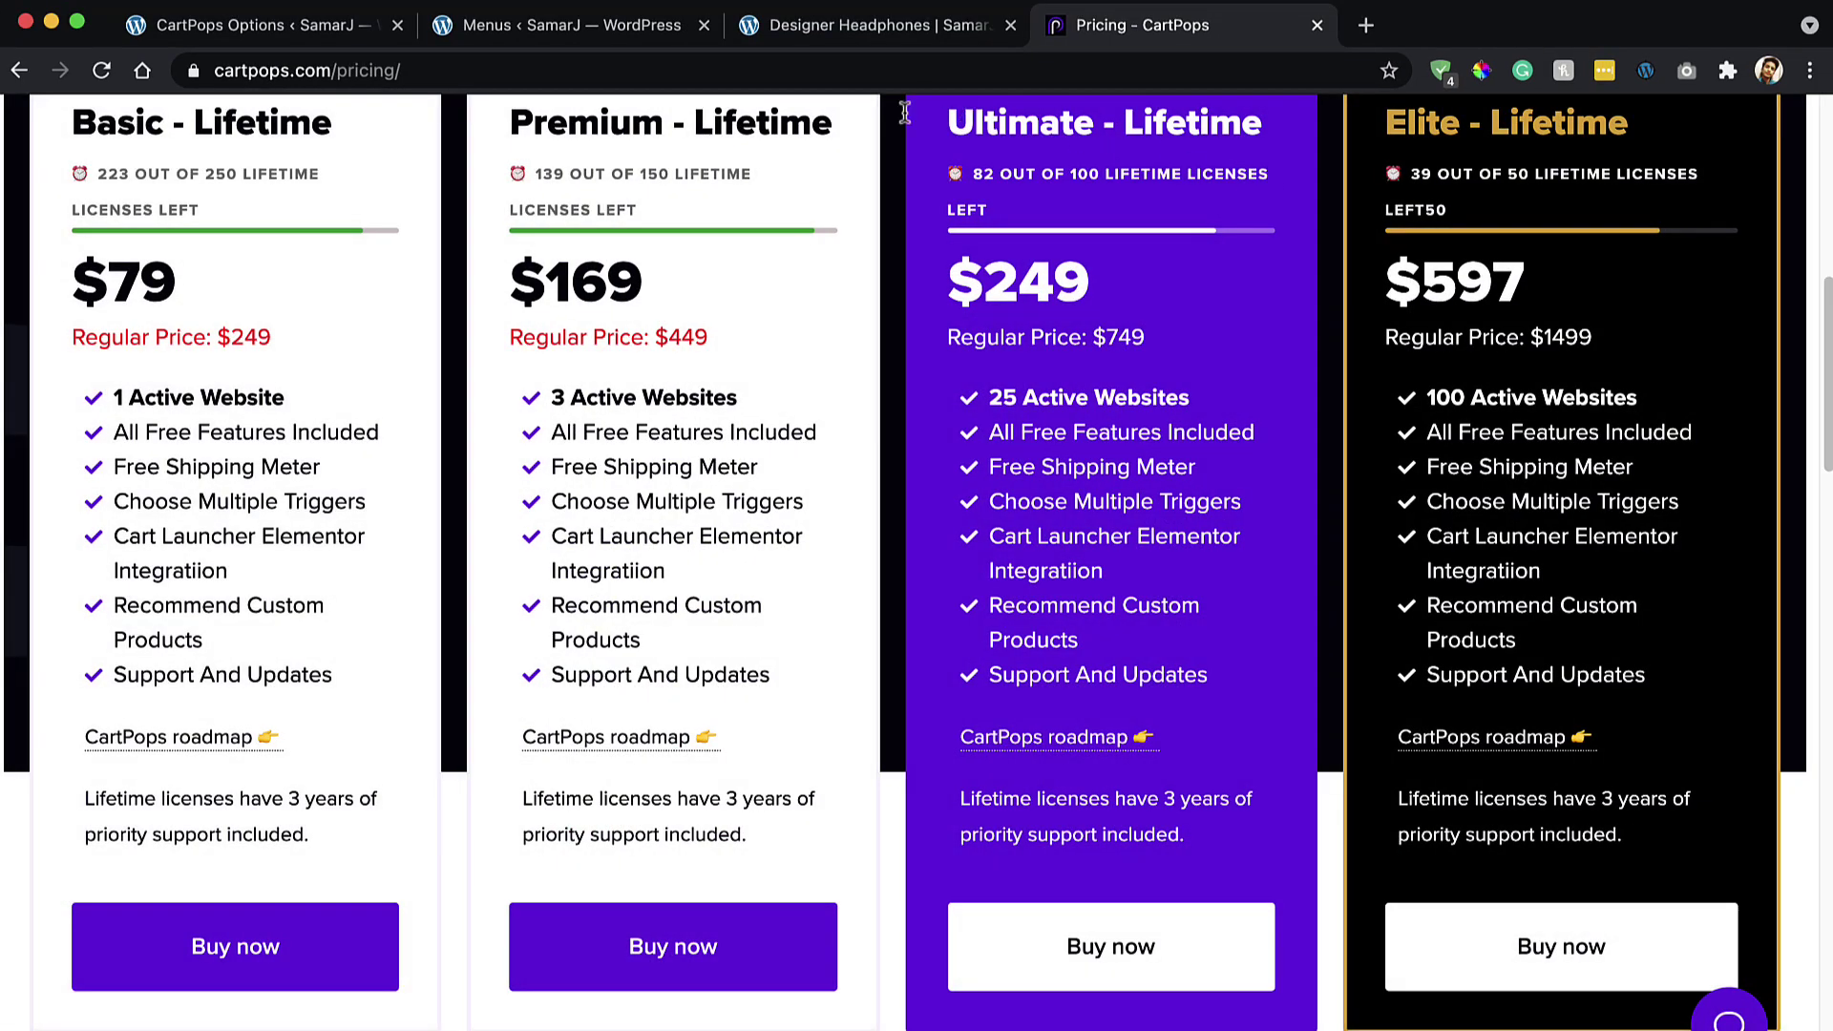
click(292, 29)
Step: On the CartPops Account page, sync the license and activate the Pro plan
scroll(320, 499, down, 1)
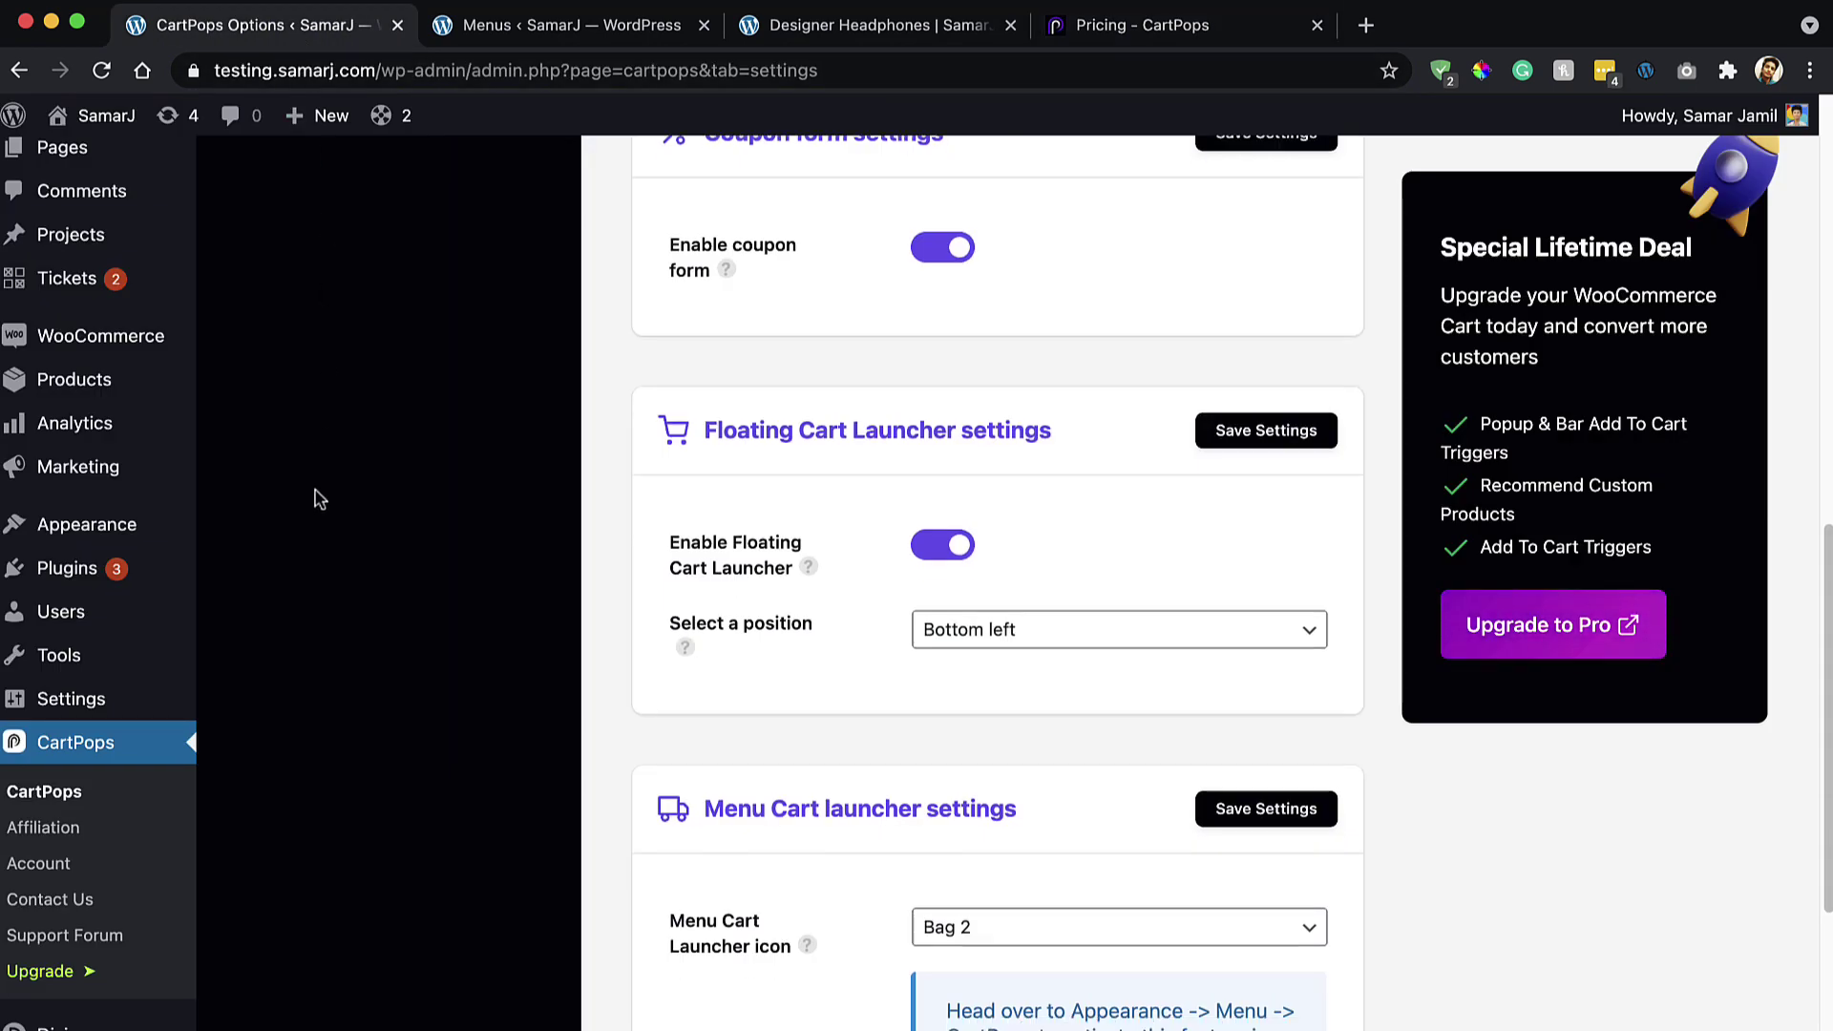
scroll(320, 499, down, 1)
click(90, 877)
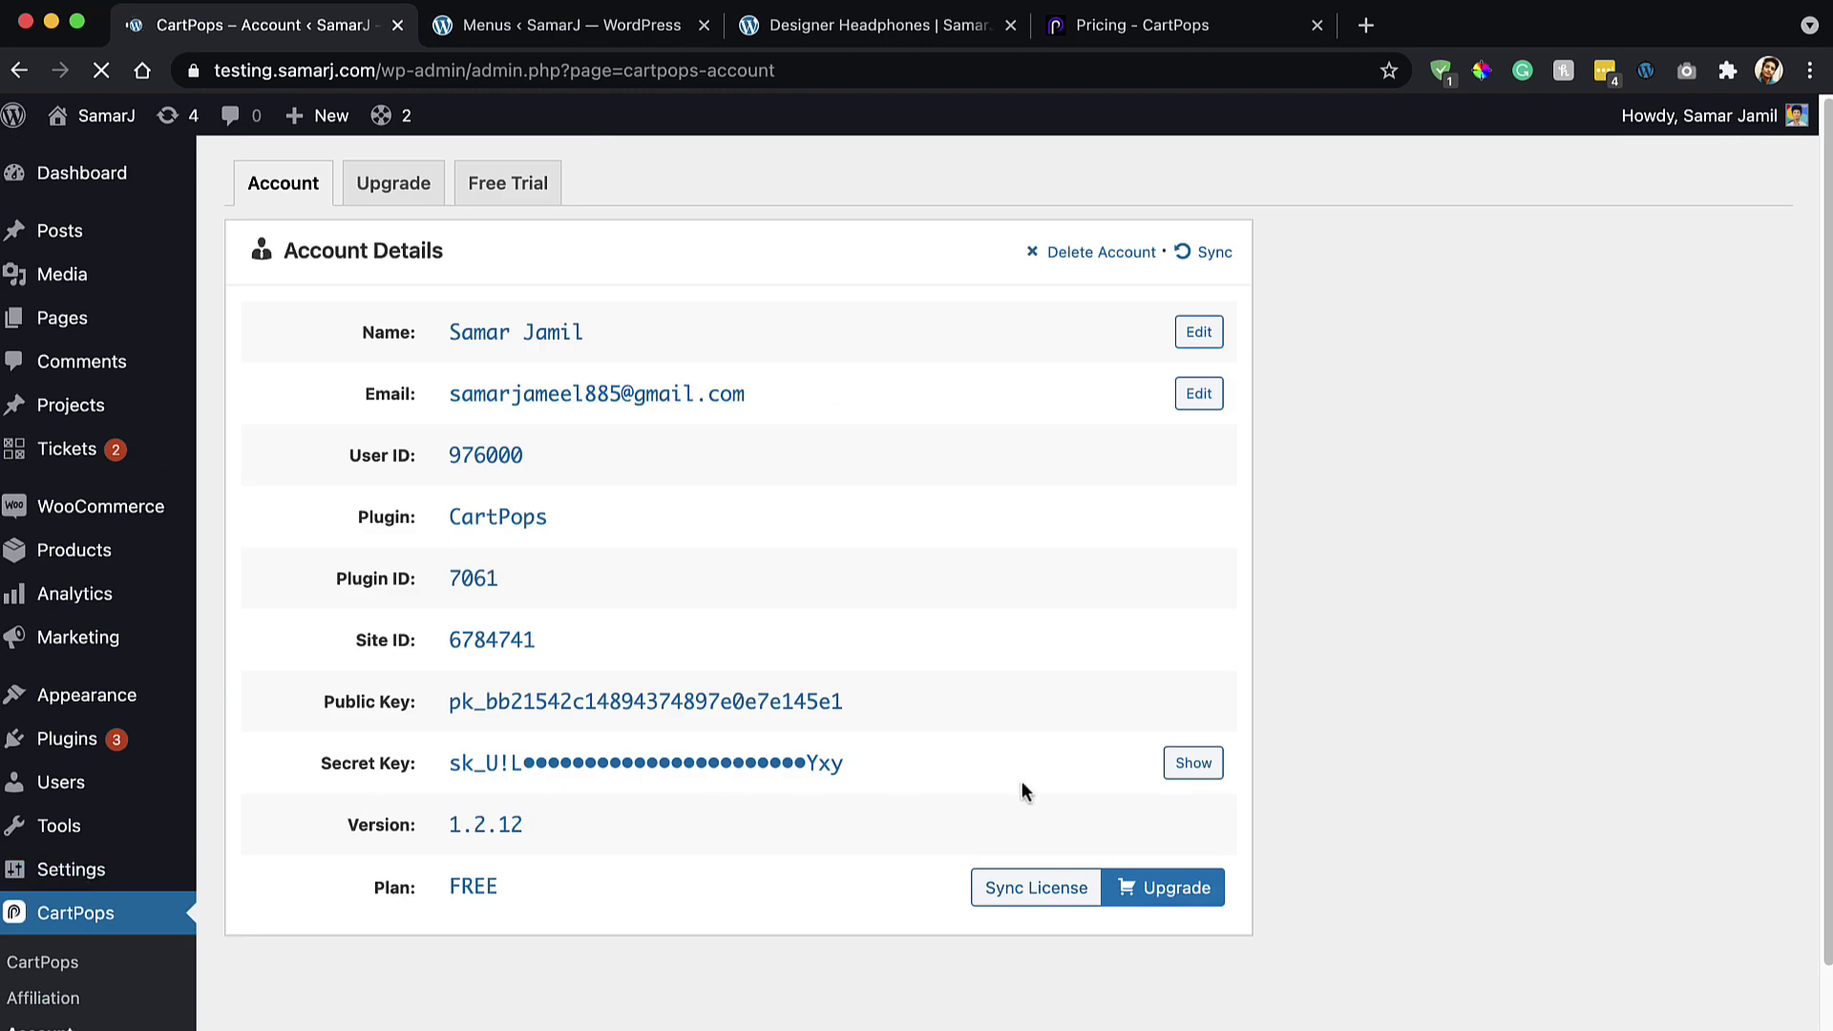
click(1039, 895)
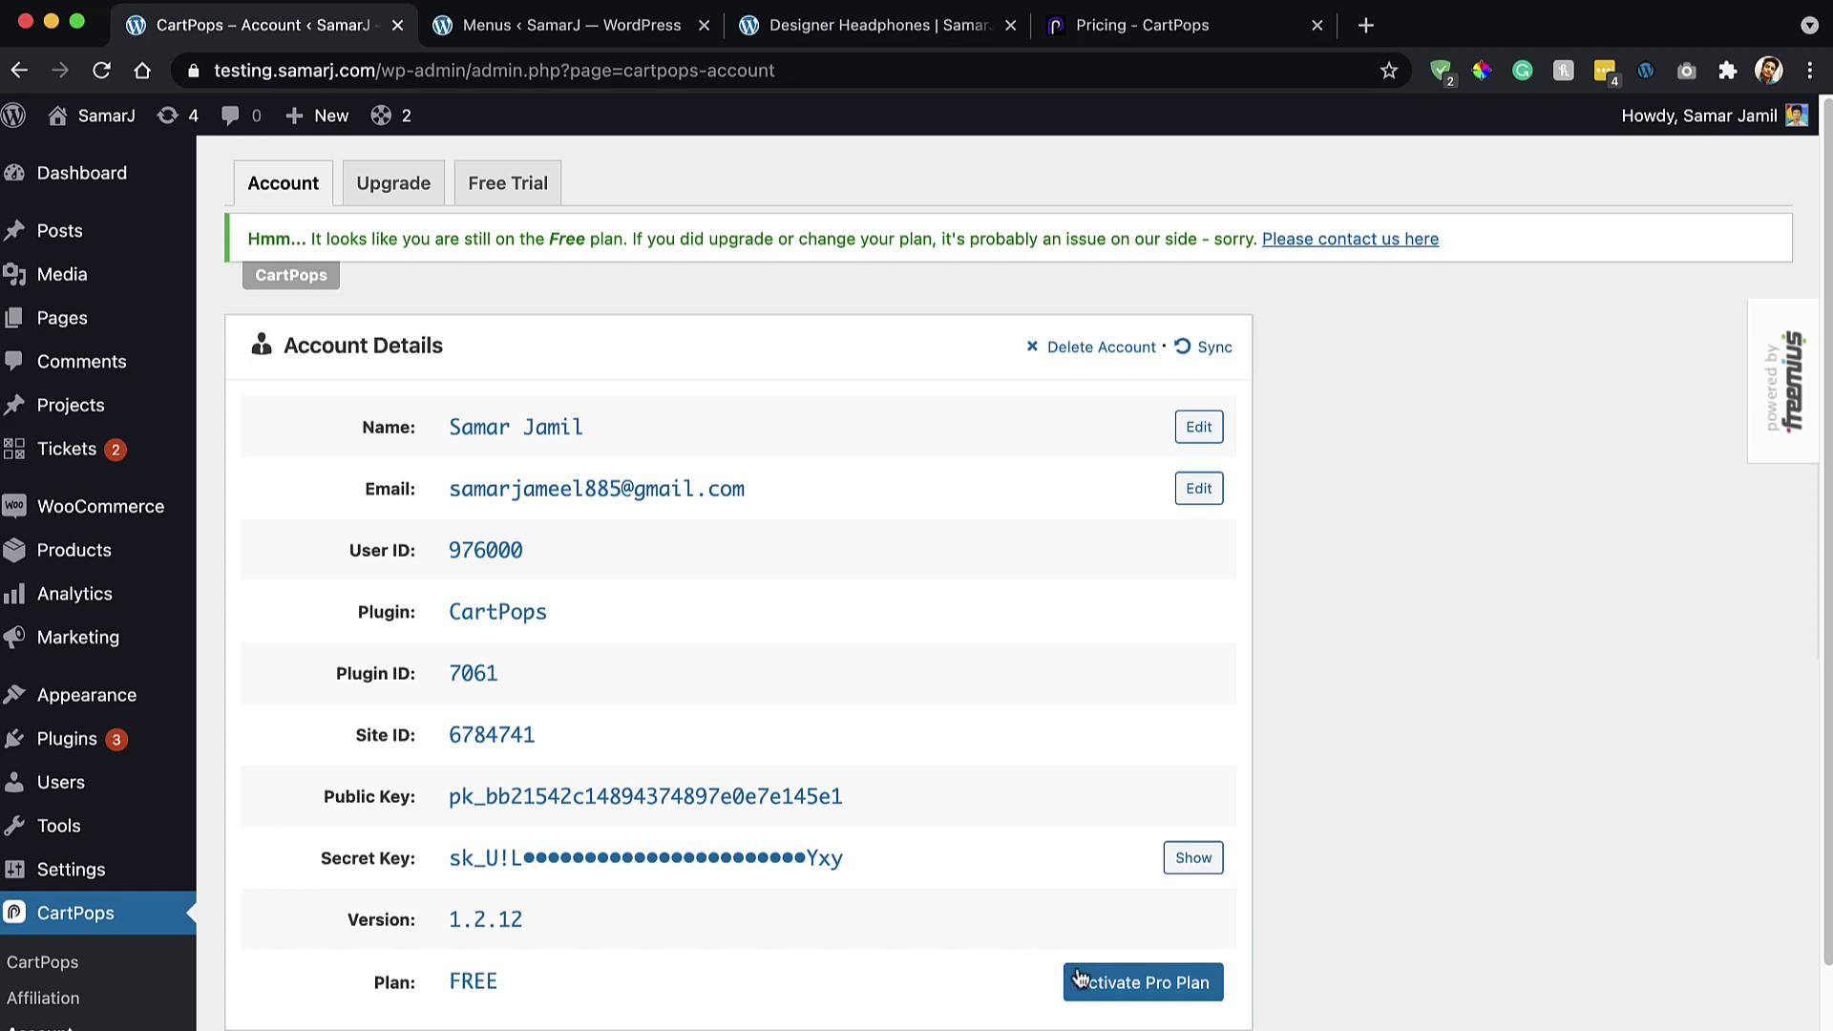
click(1129, 983)
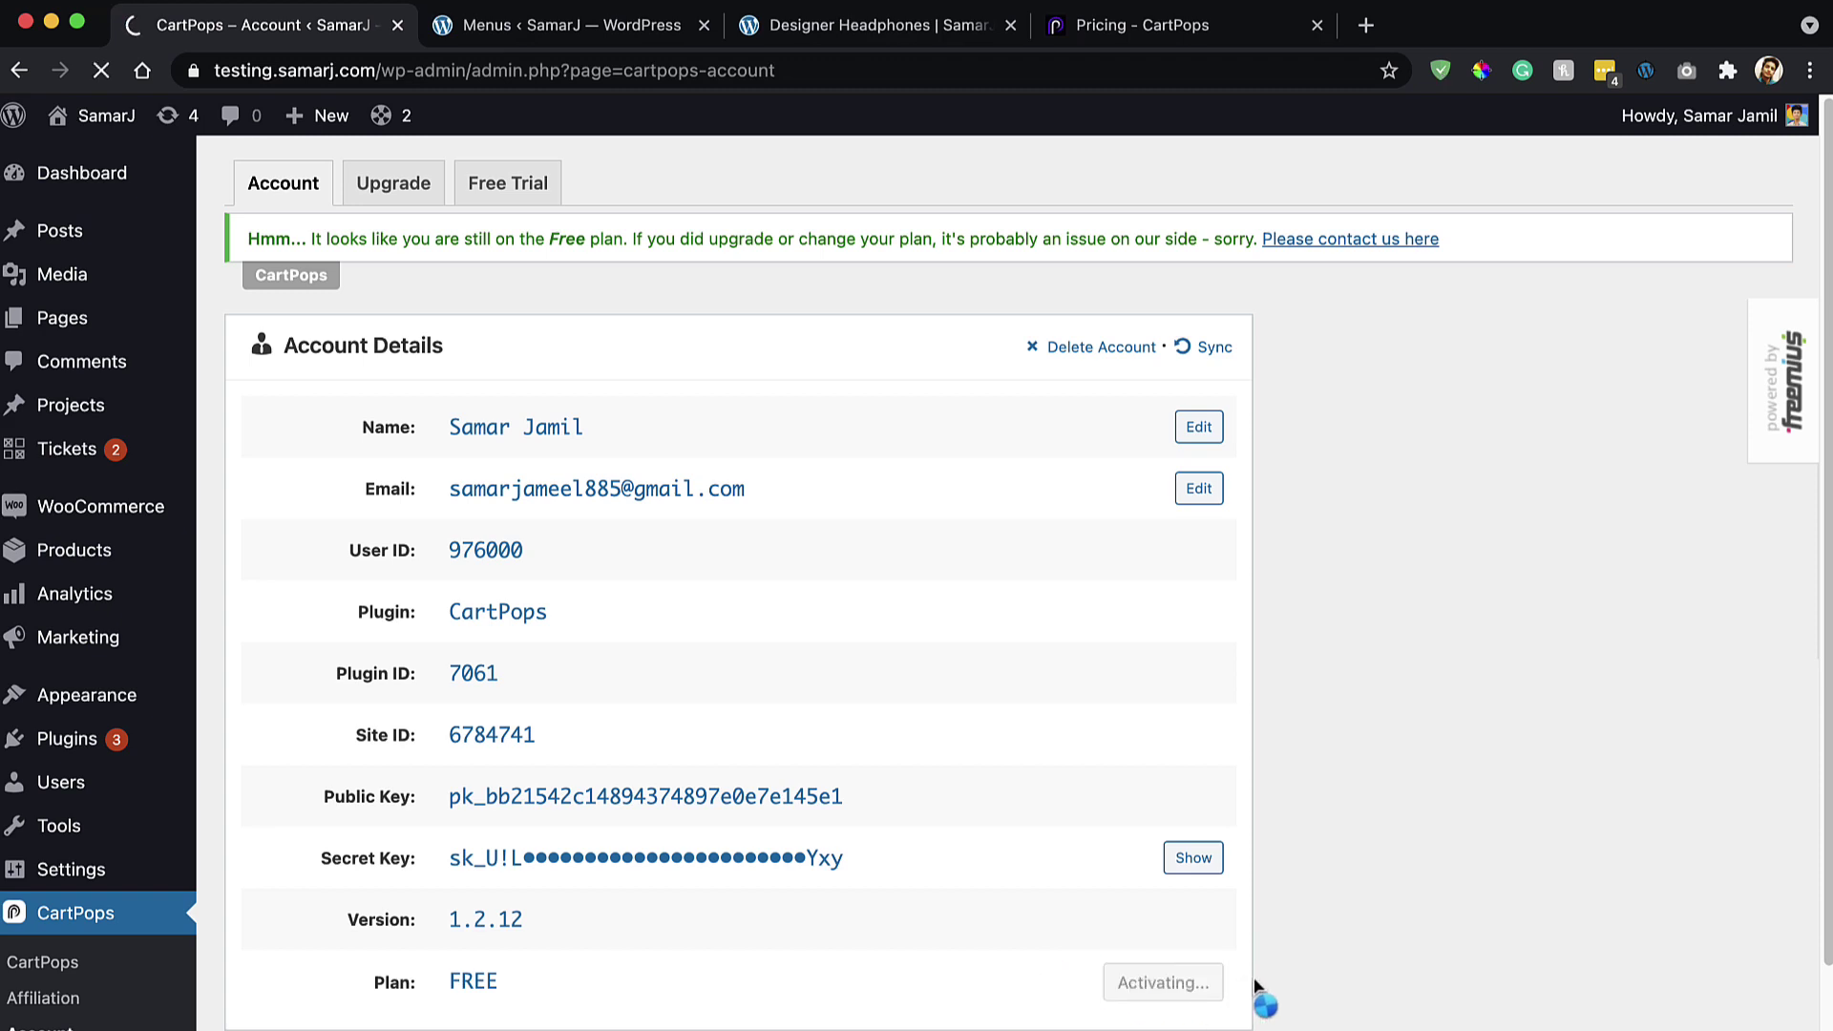
Step: Check the PRO plan details, then go to Installed Plugins
scroll(1254, 982, down, 2)
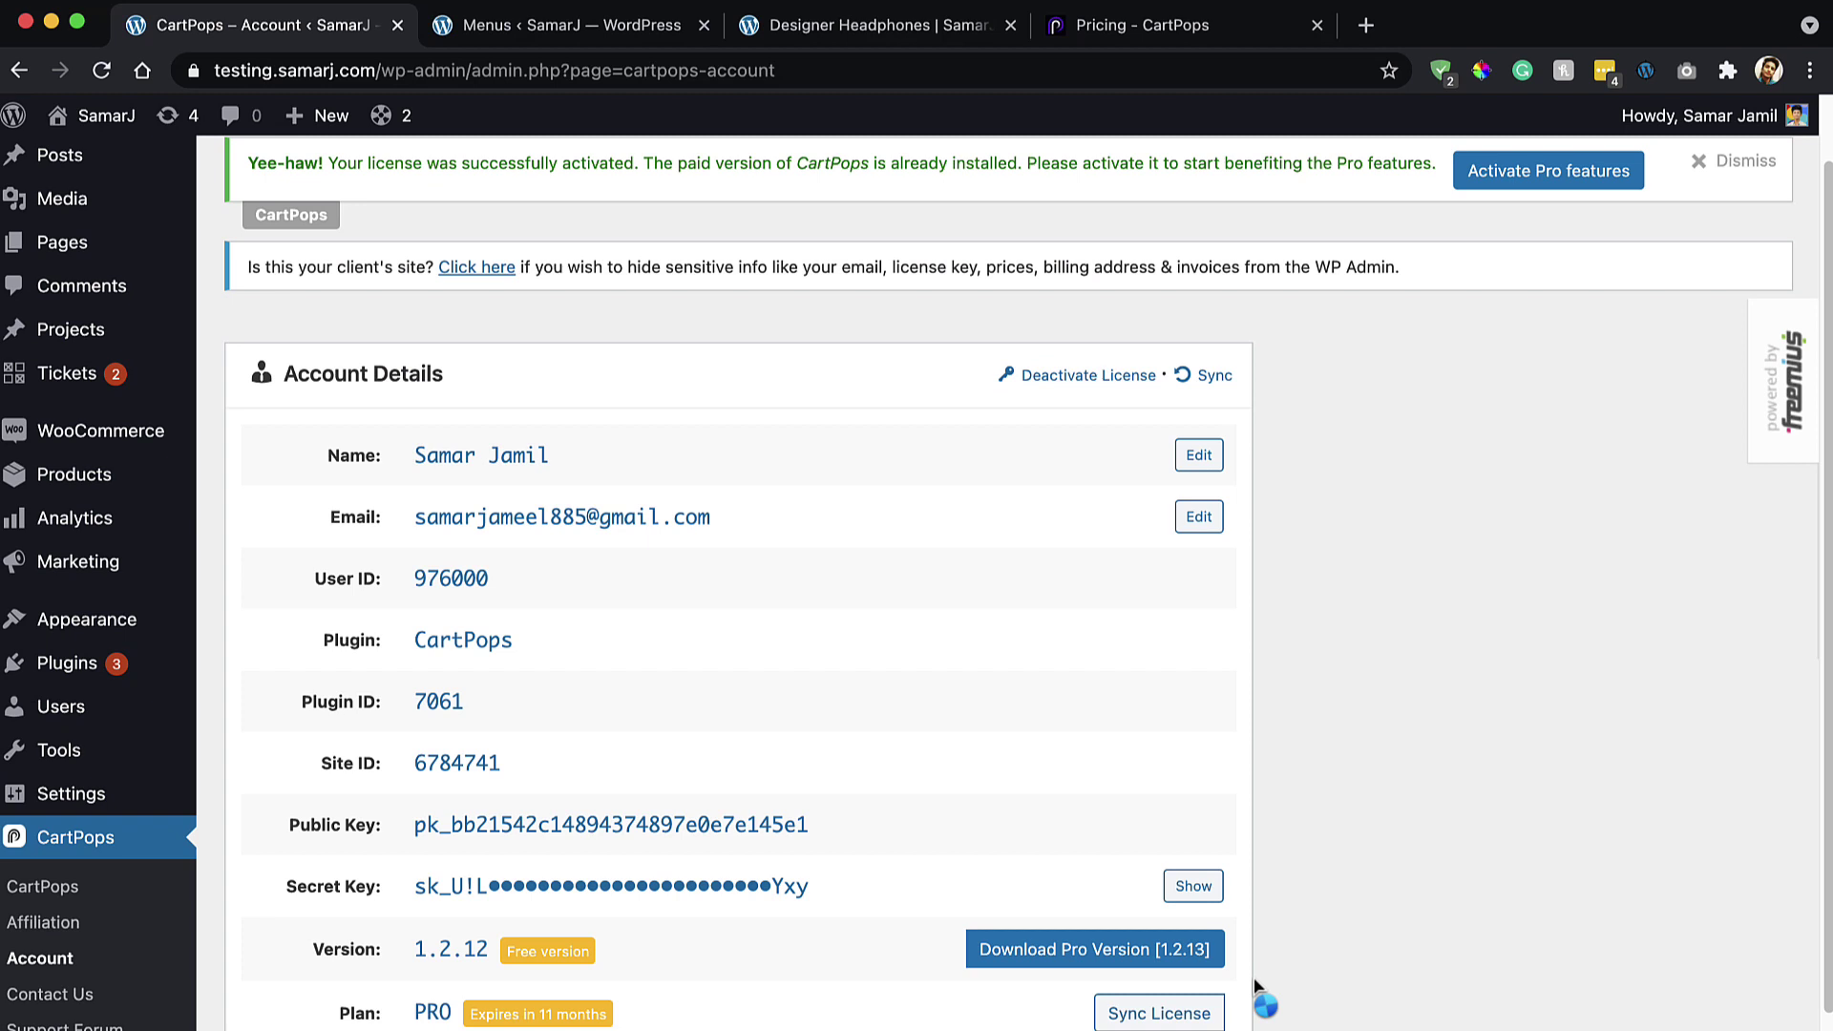
scroll(1252, 977, down, 3)
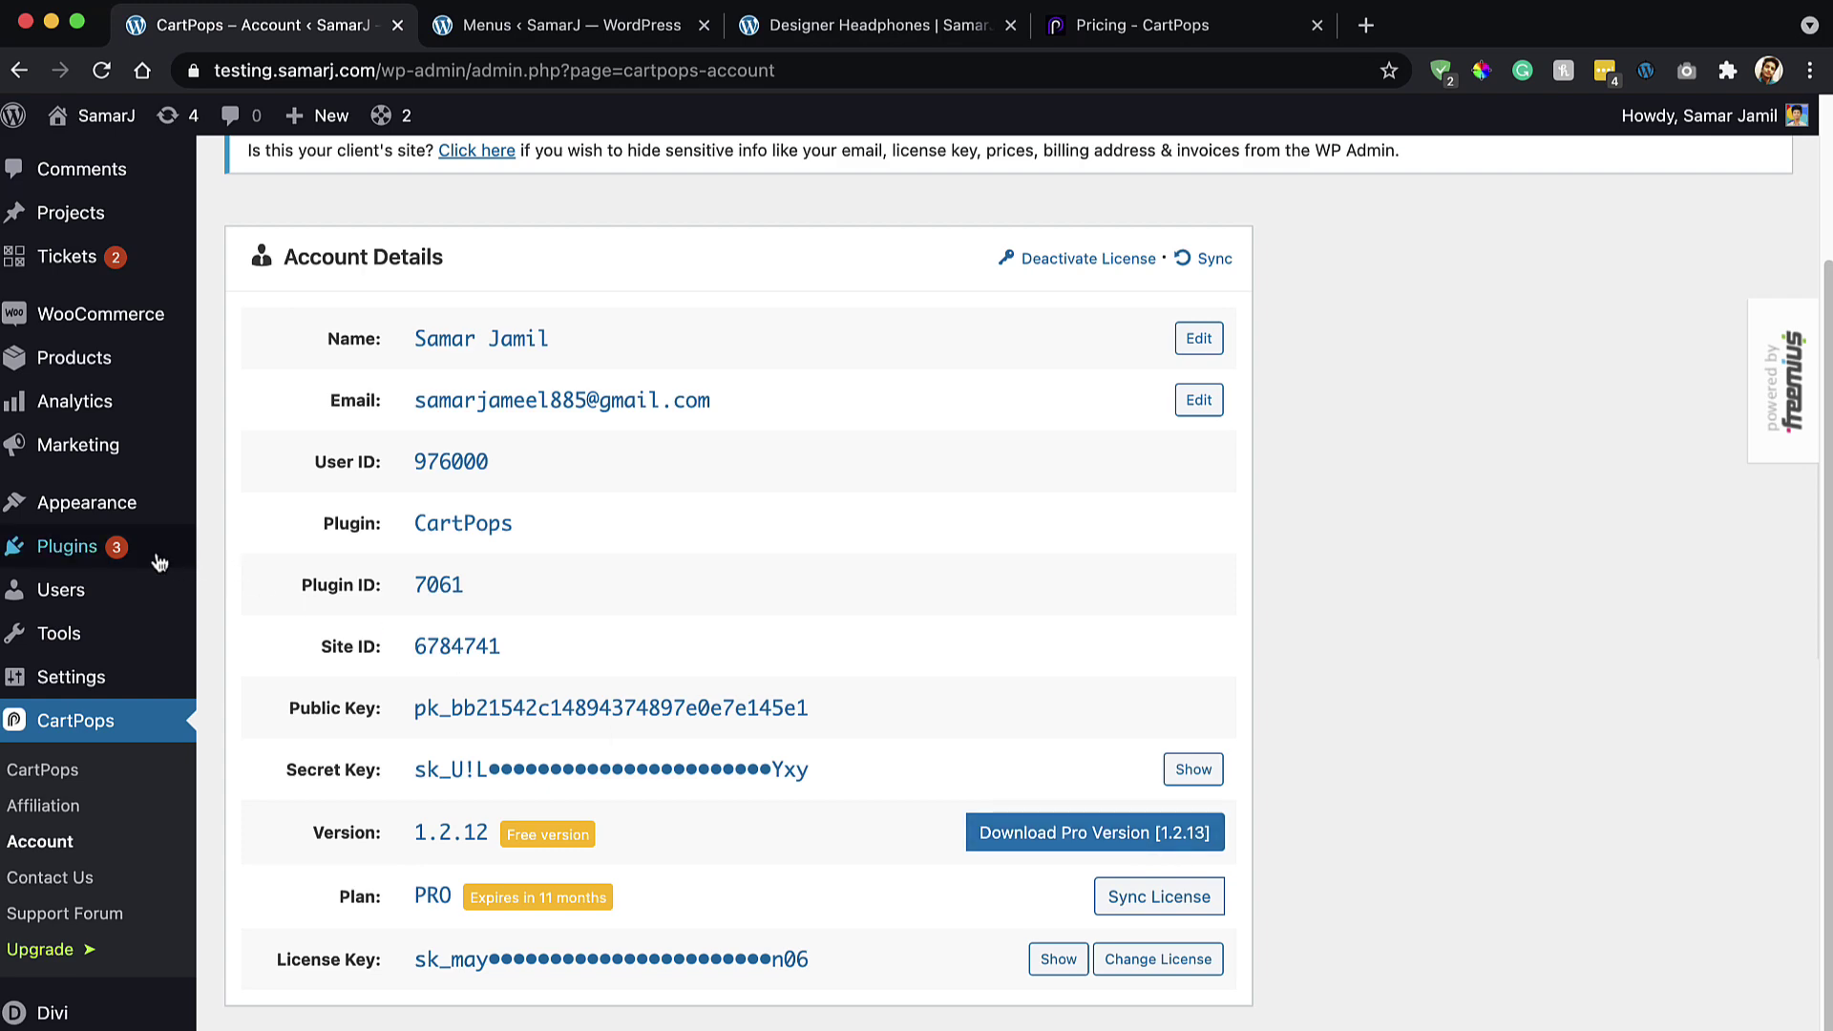
mouse_move(143, 558)
click(223, 561)
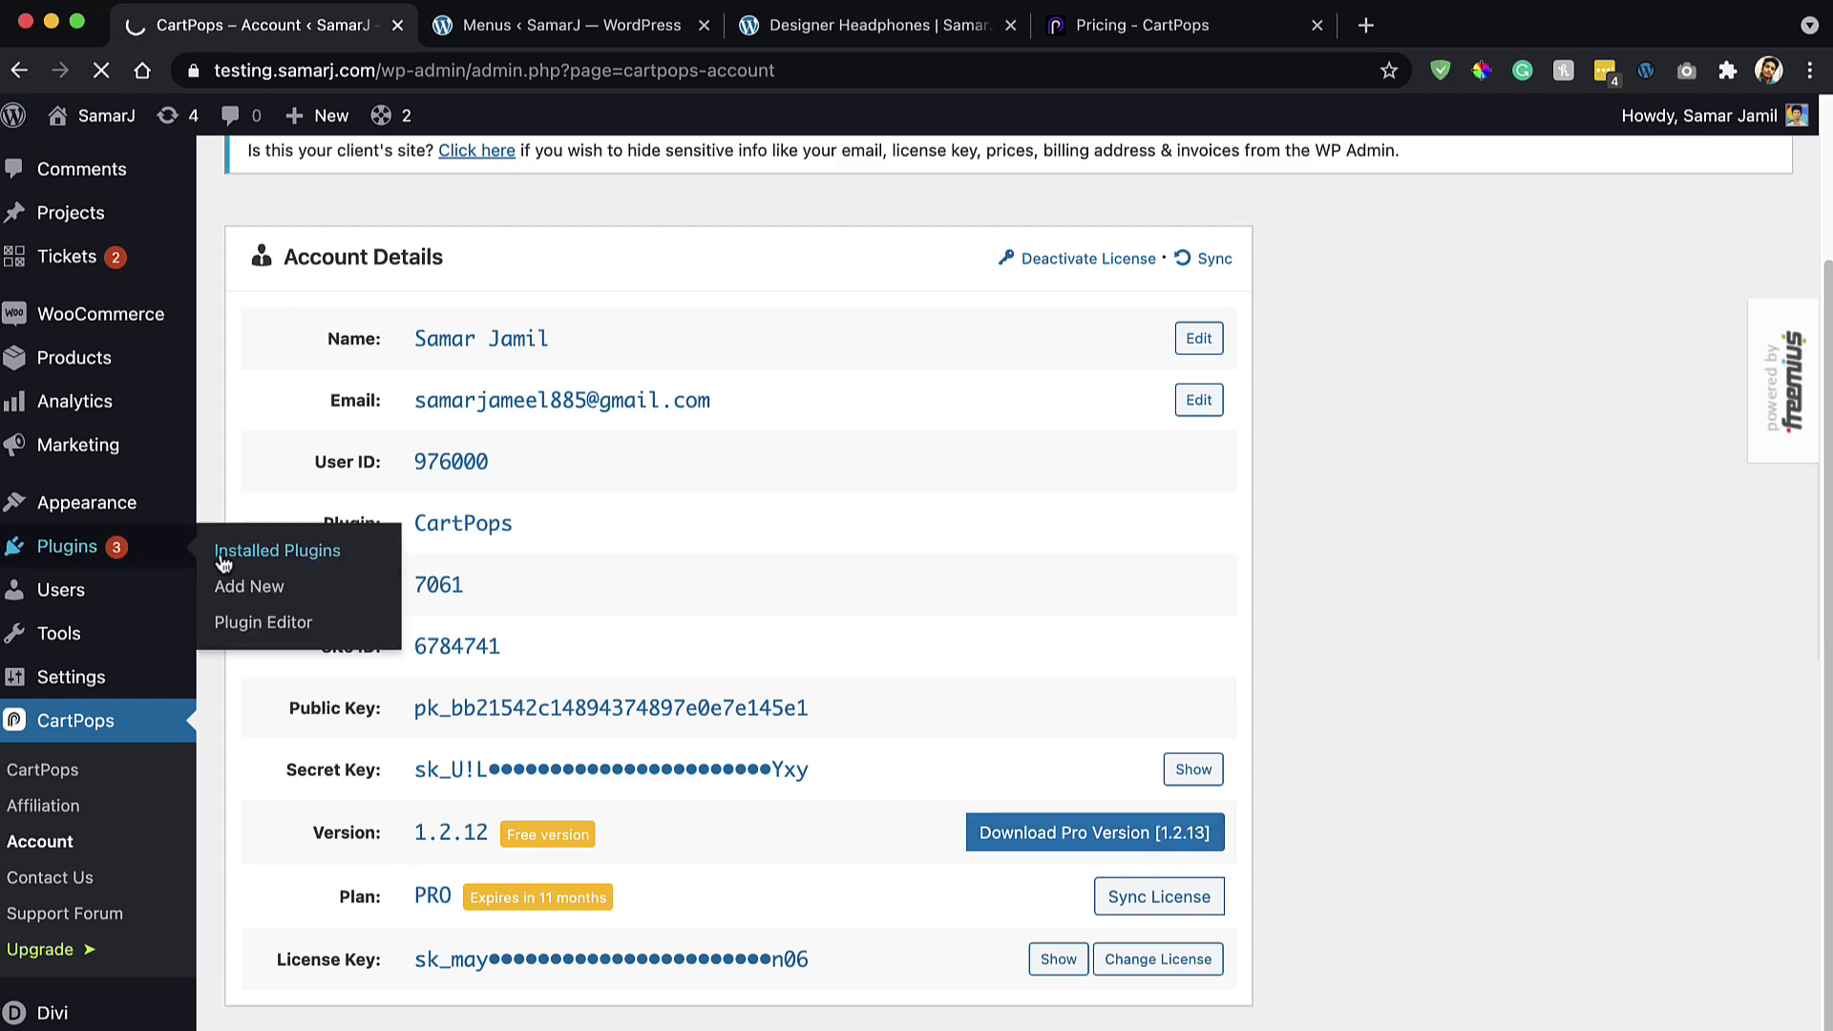
Step: Deactivate free CartPops, check the 1.2.13 changelog, update CartPops Pro and activate it
scroll(222, 544, down, 1)
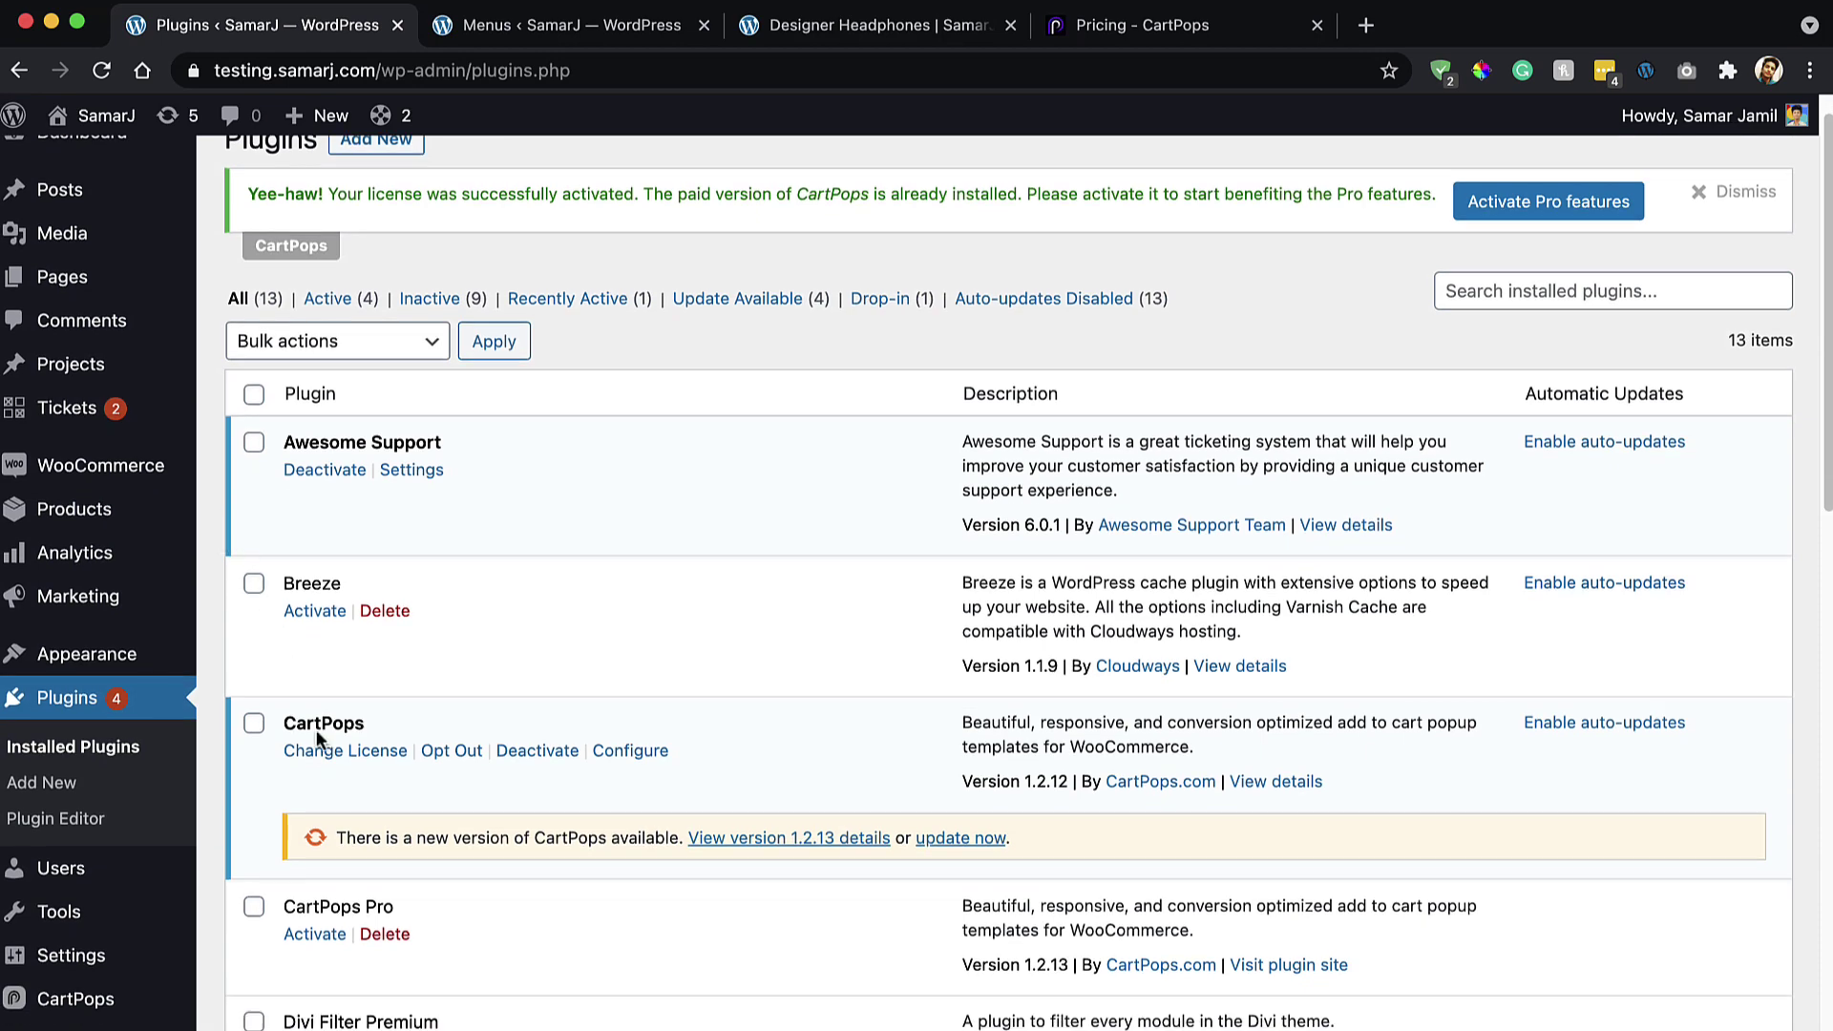
click(537, 751)
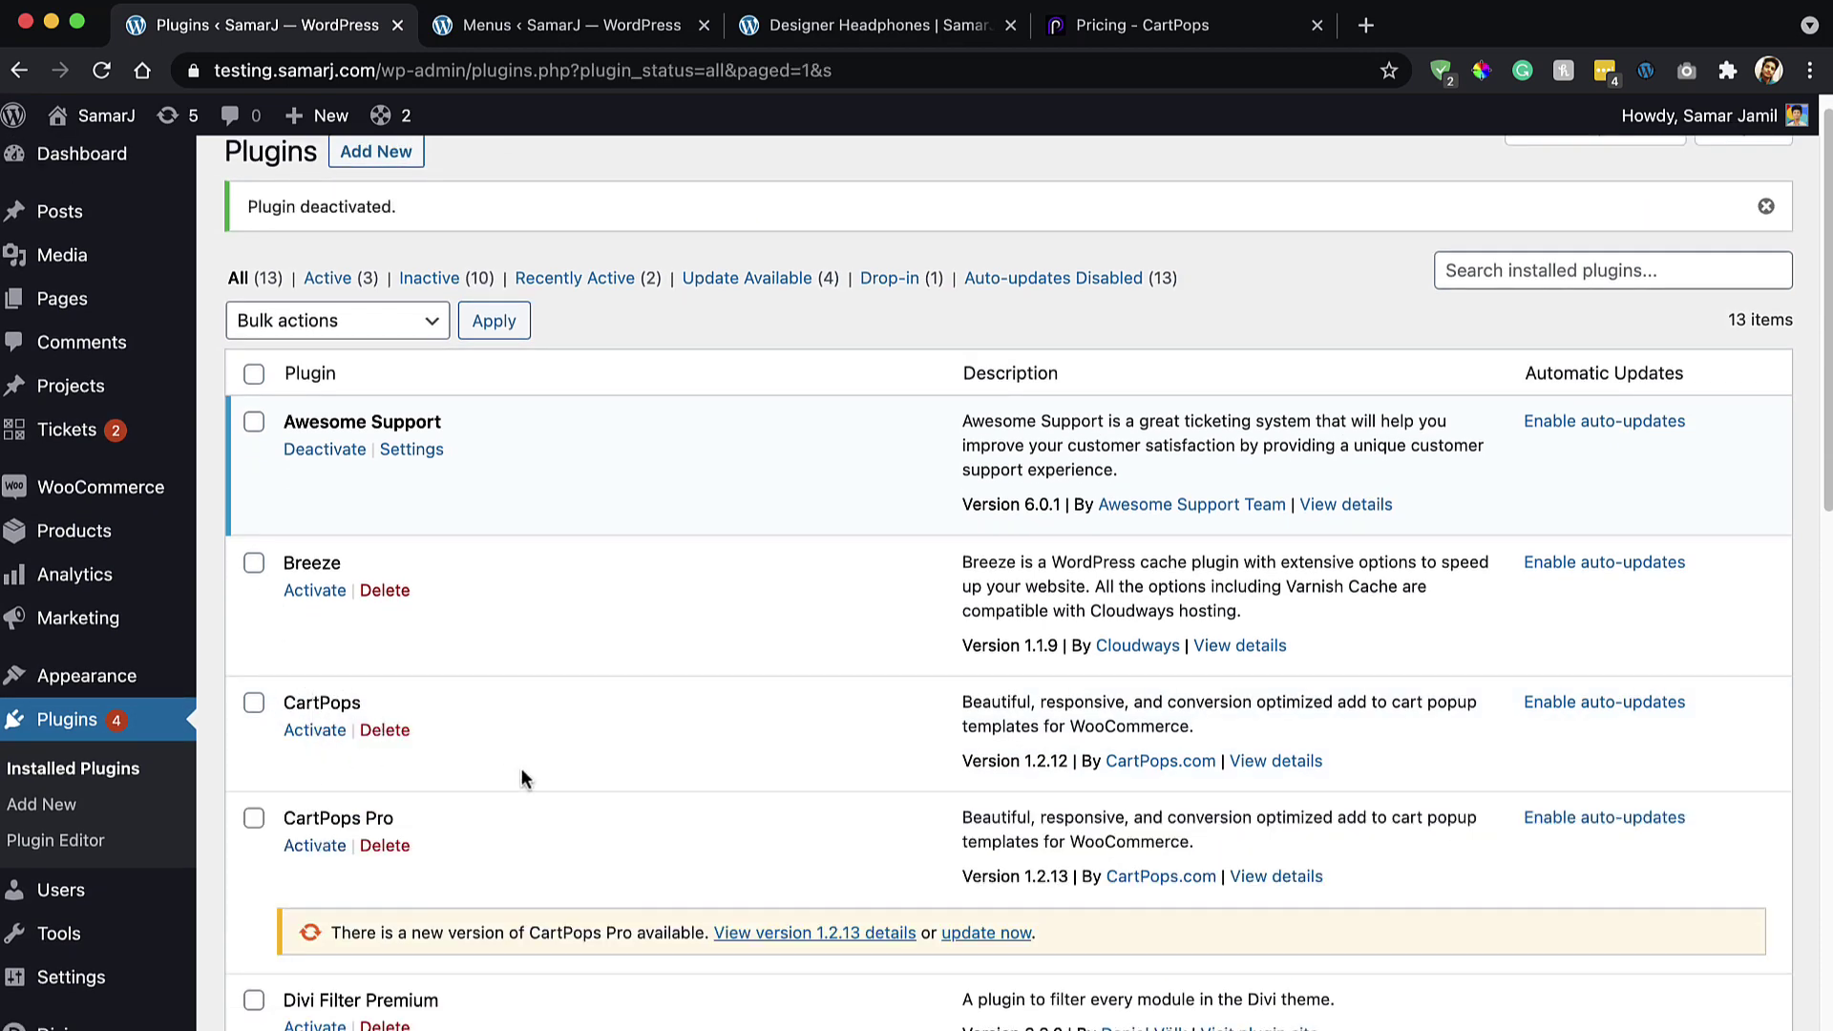
click(764, 931)
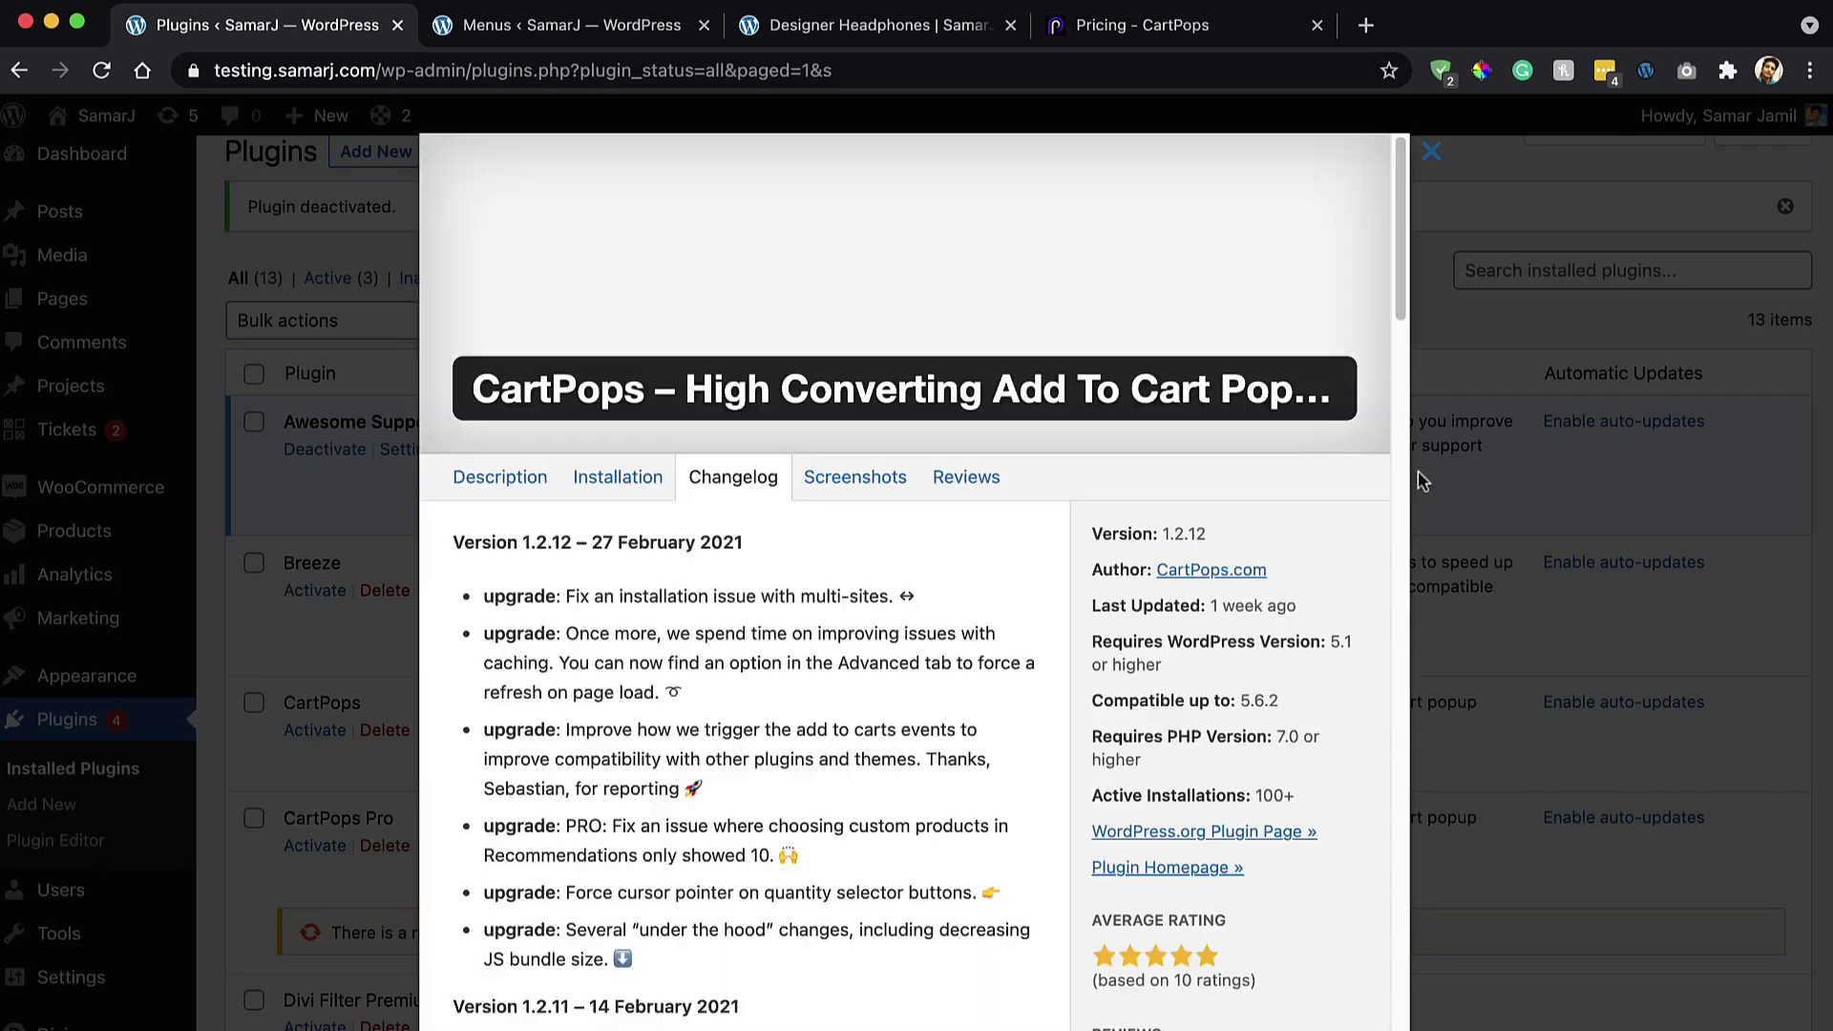
key(Escape)
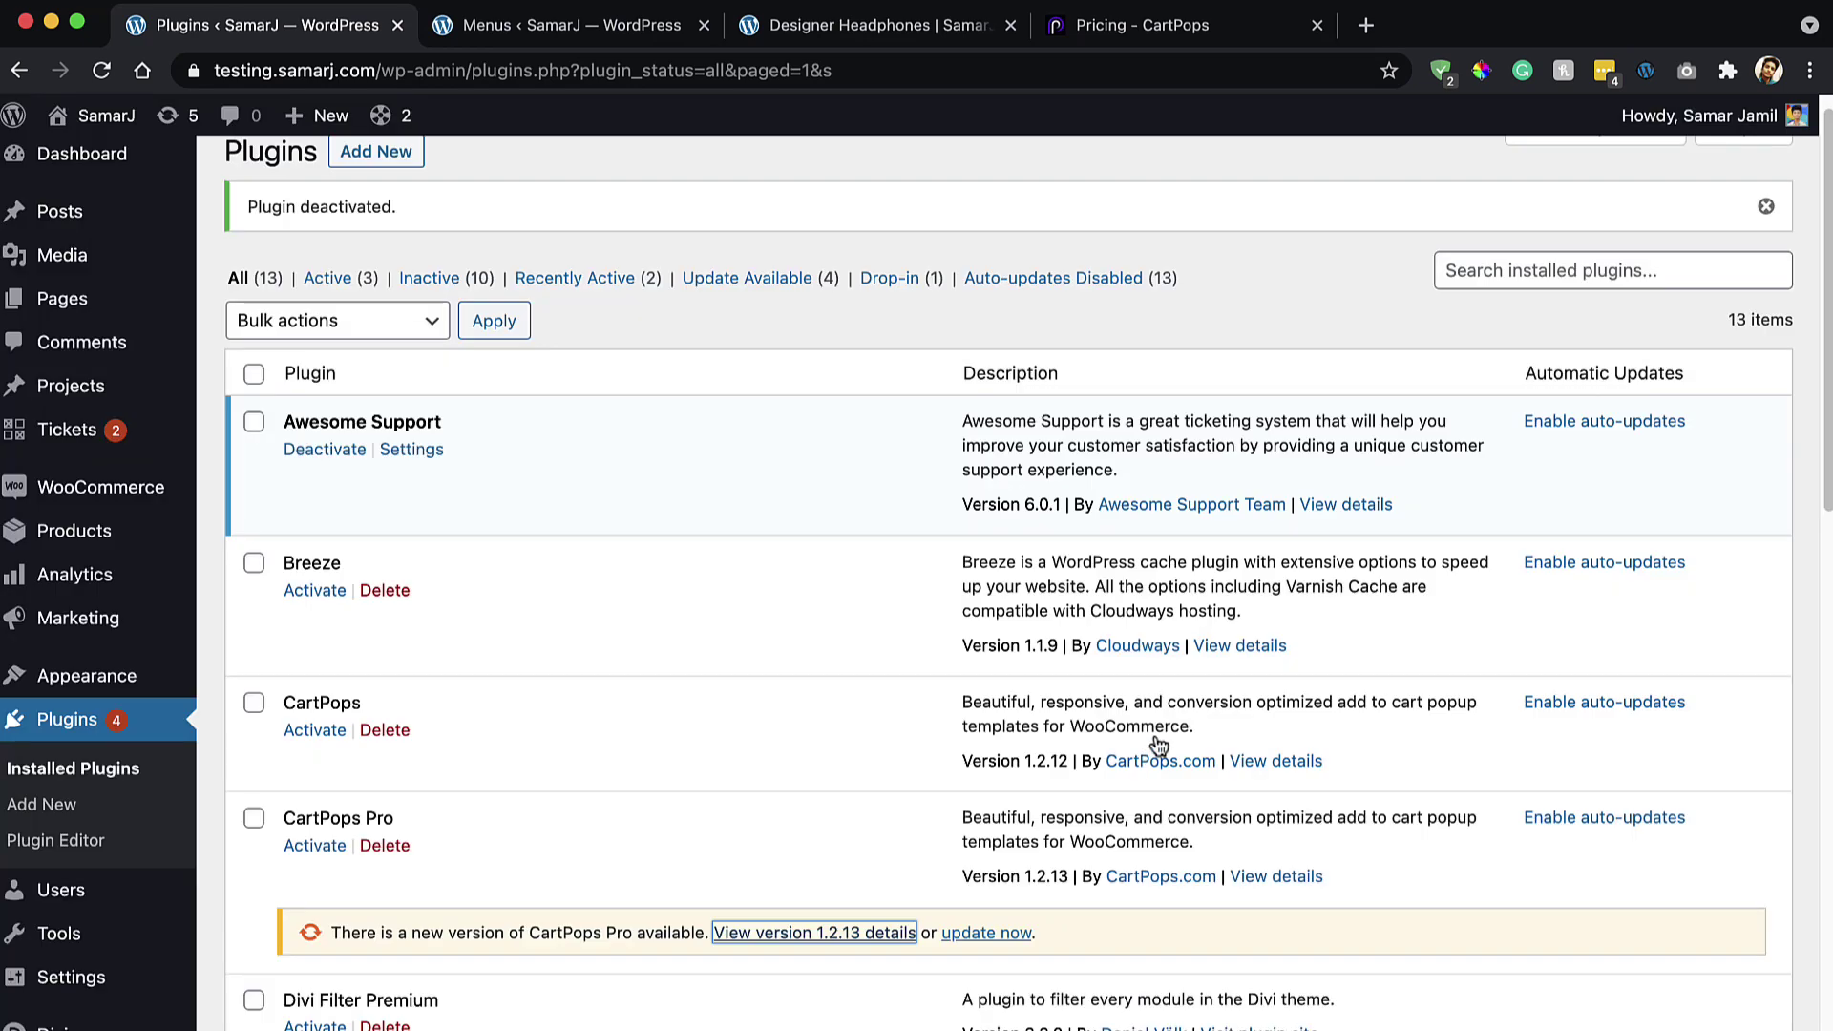
click(993, 934)
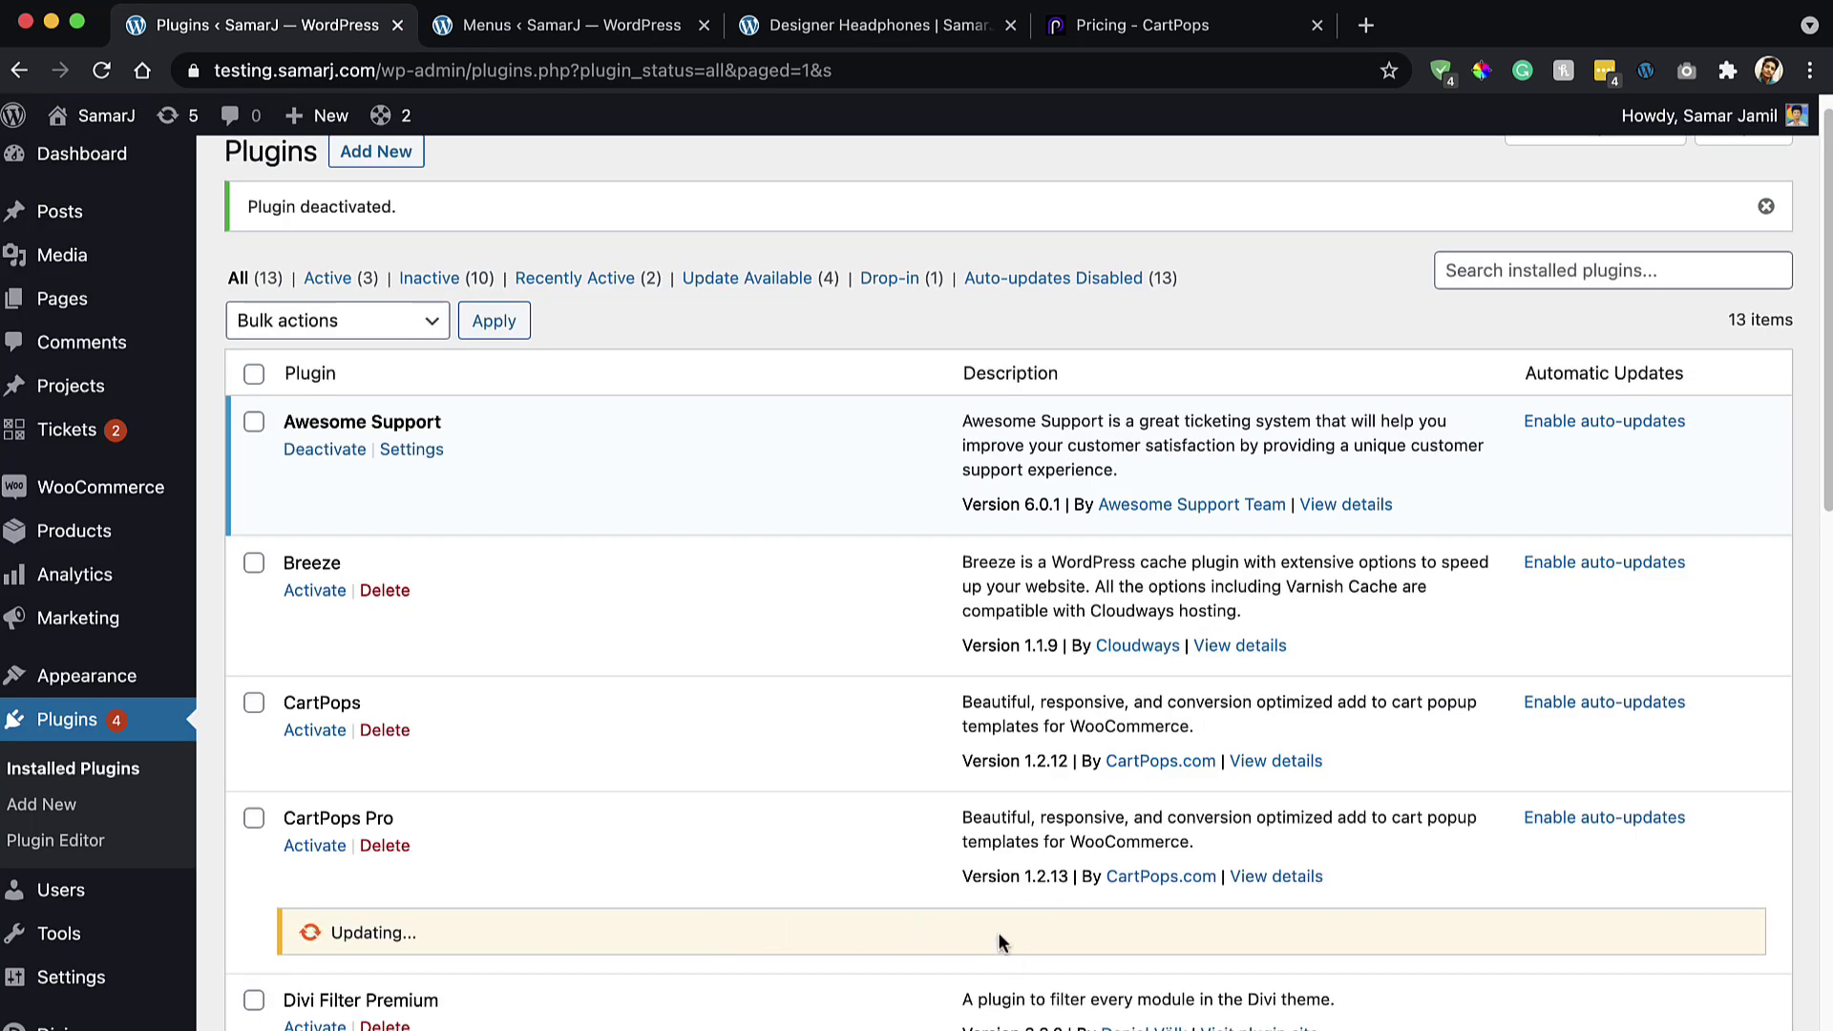
click(305, 847)
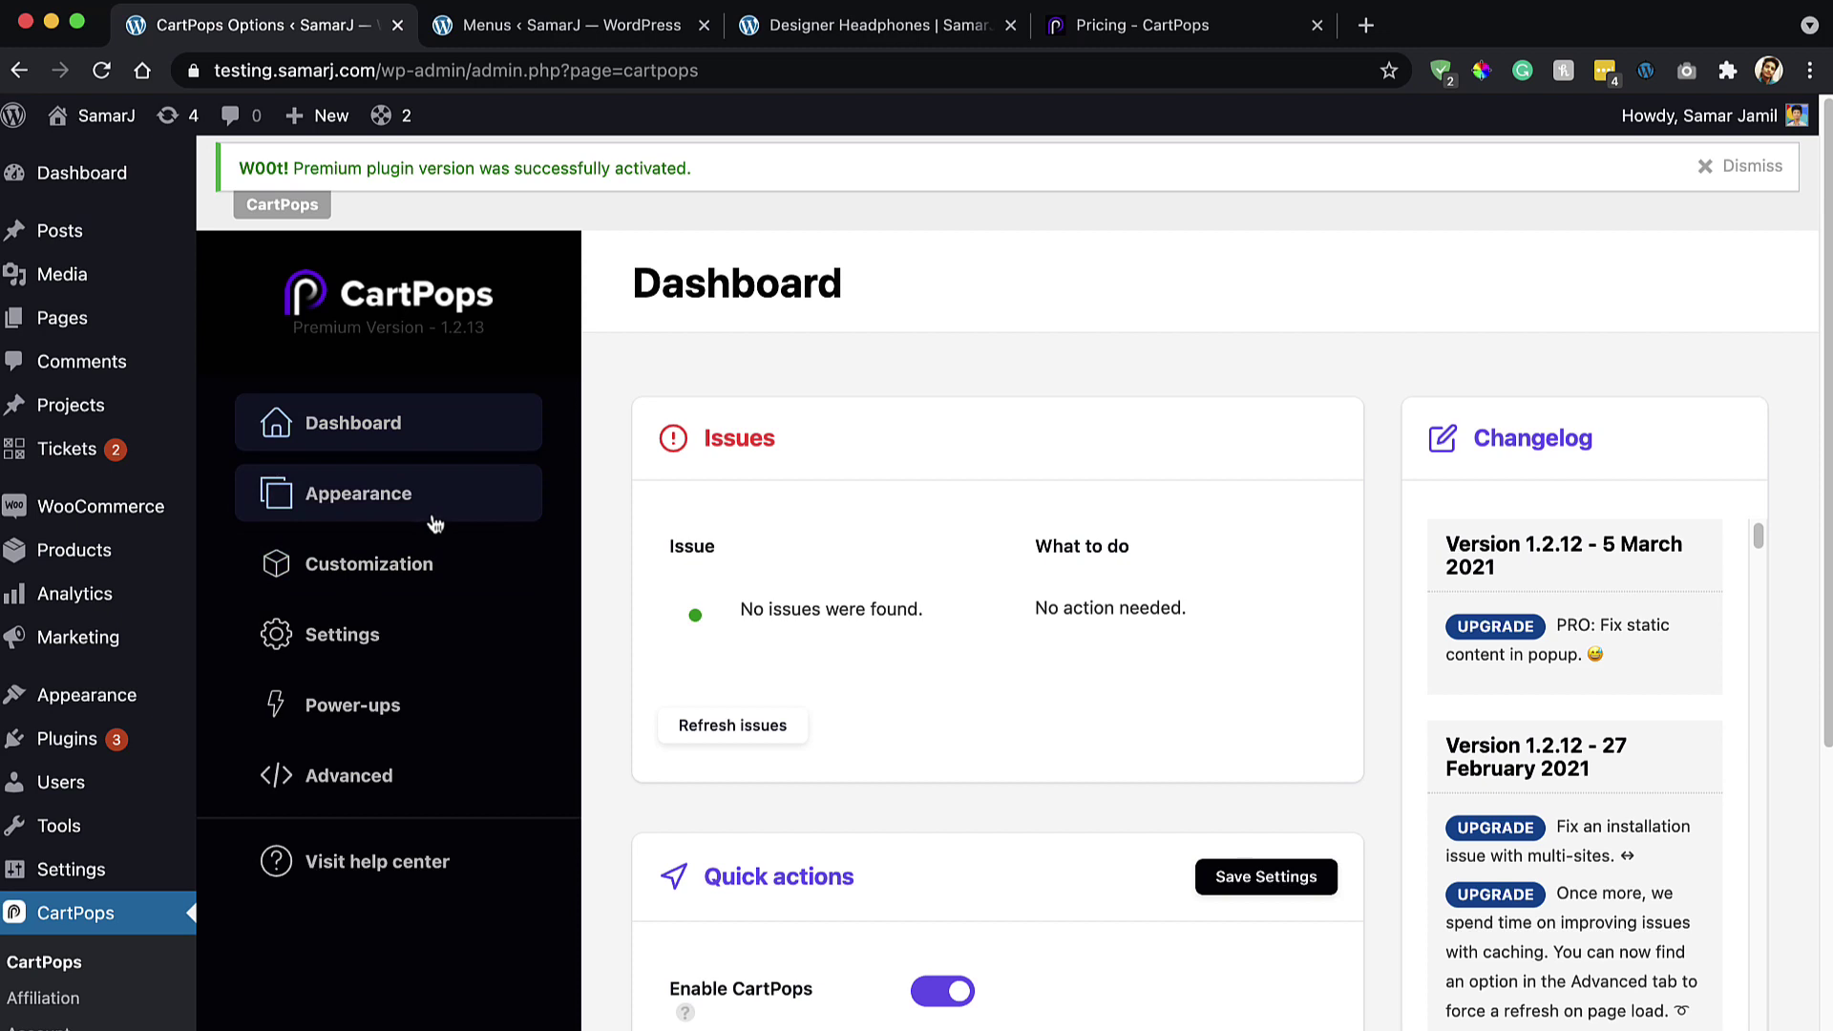
Step: Try Bar and Drawer, then save Popup as the CartPops add-to-cart trigger and return to Designer Headphones
click(449, 623)
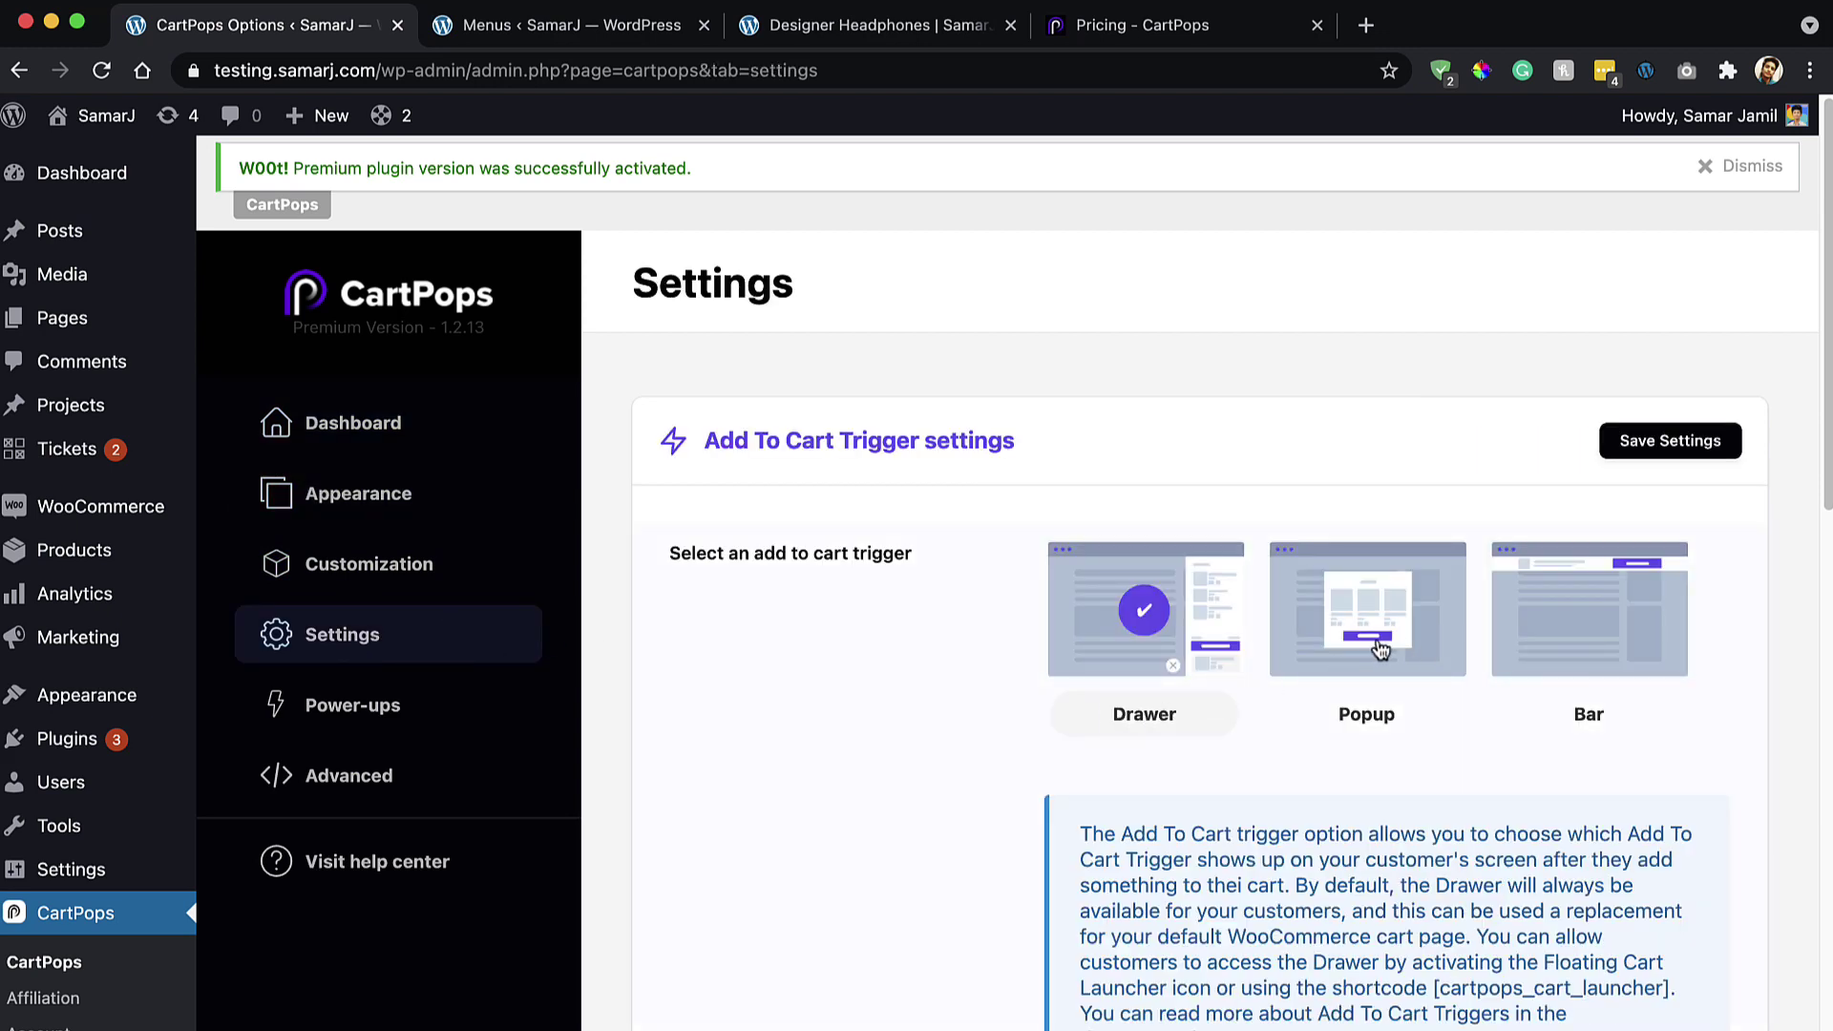
click(1547, 577)
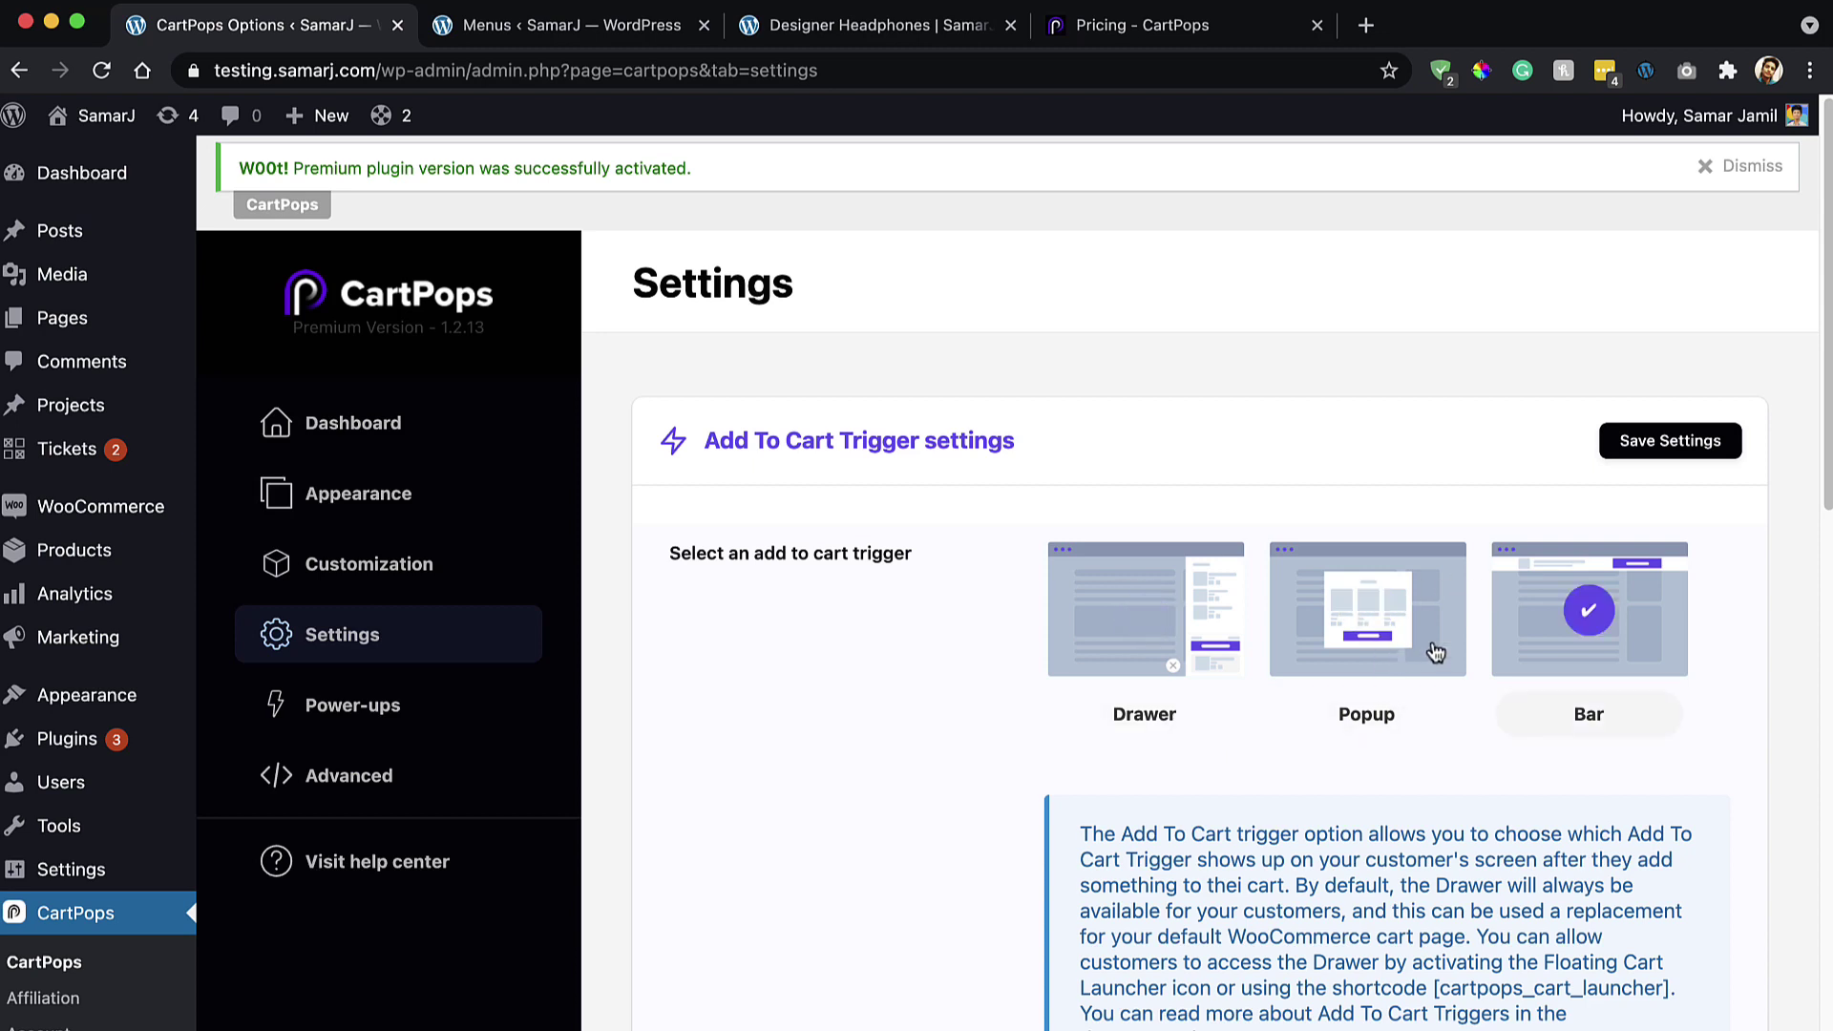
click(1187, 675)
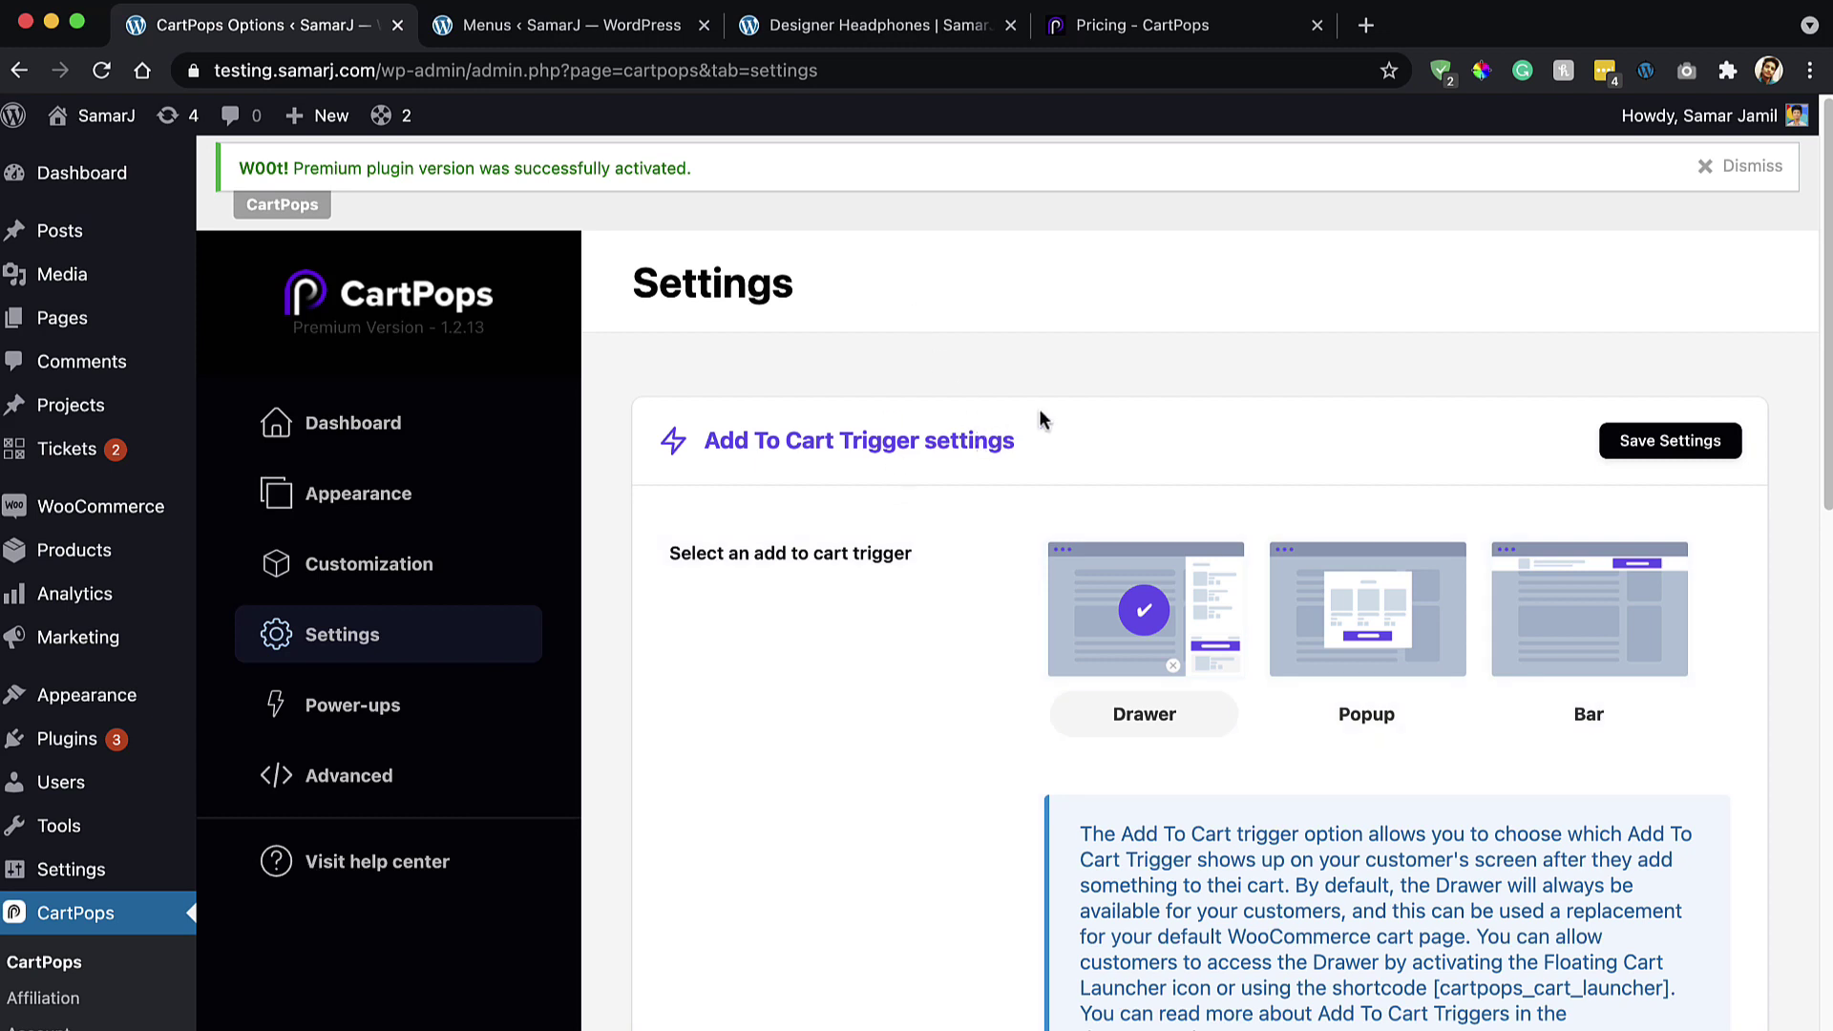
click(1343, 618)
click(1652, 455)
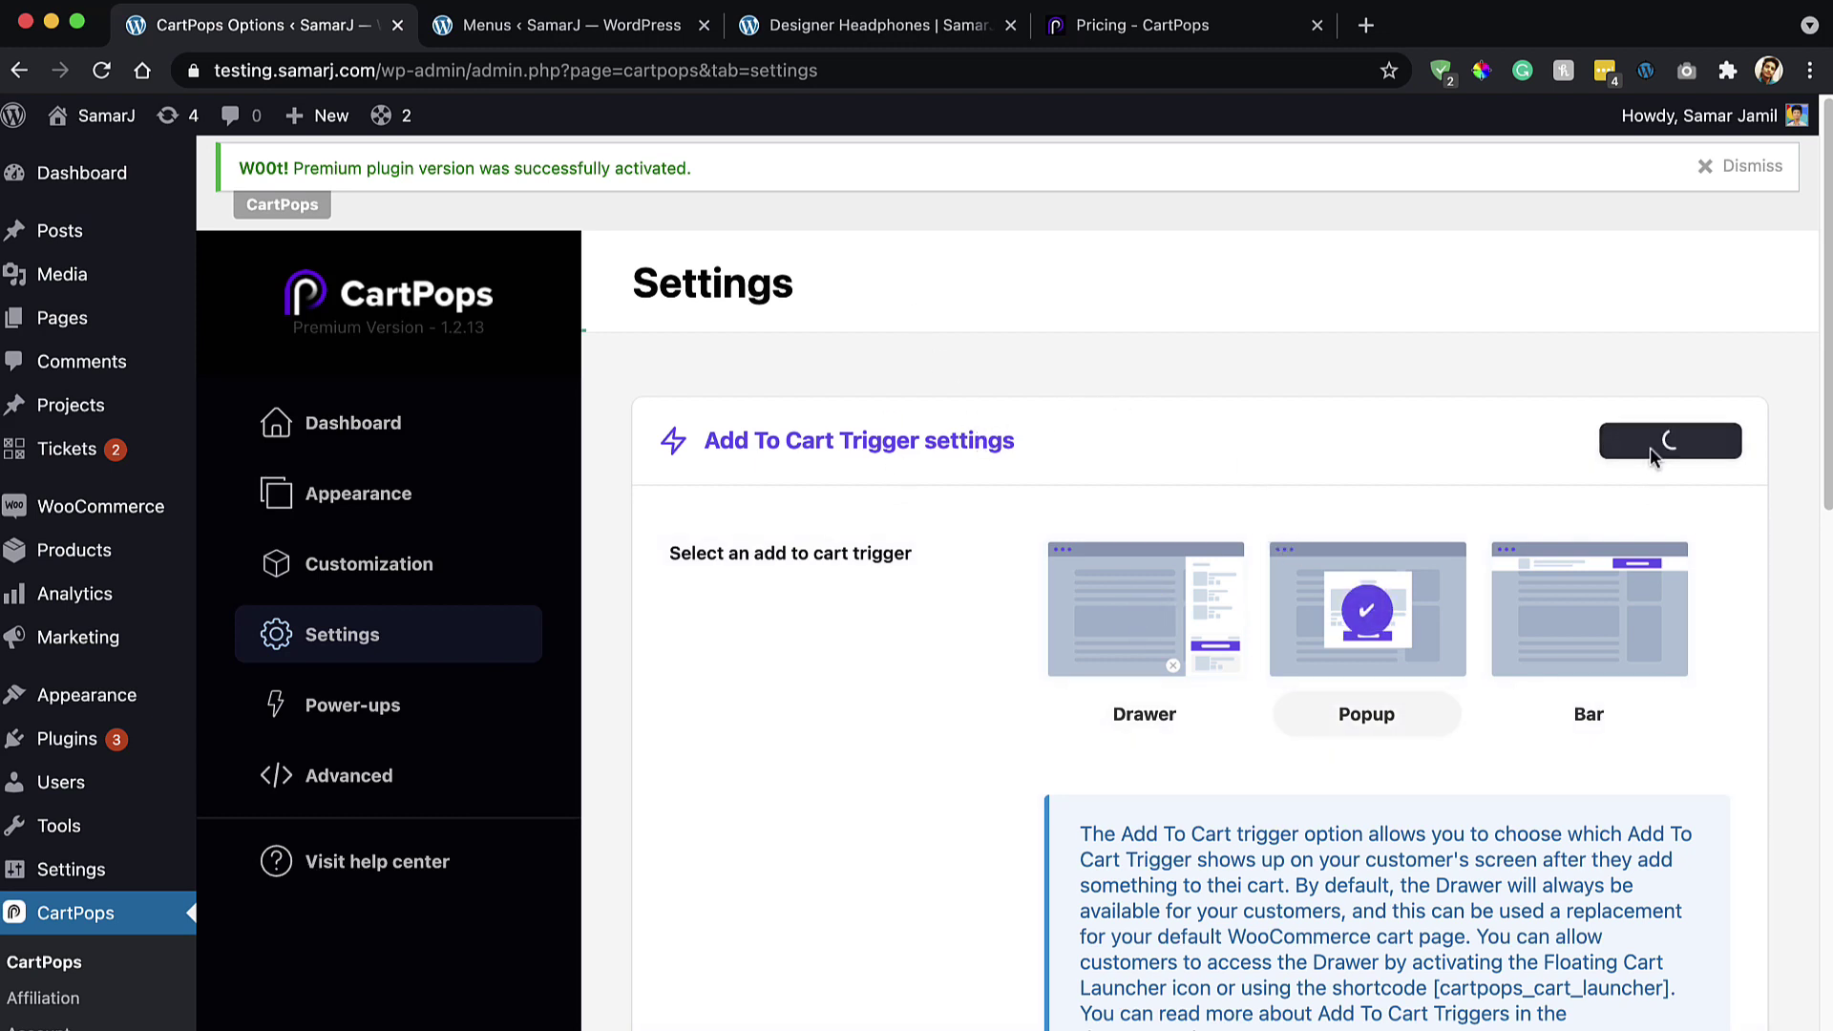
click(780, 43)
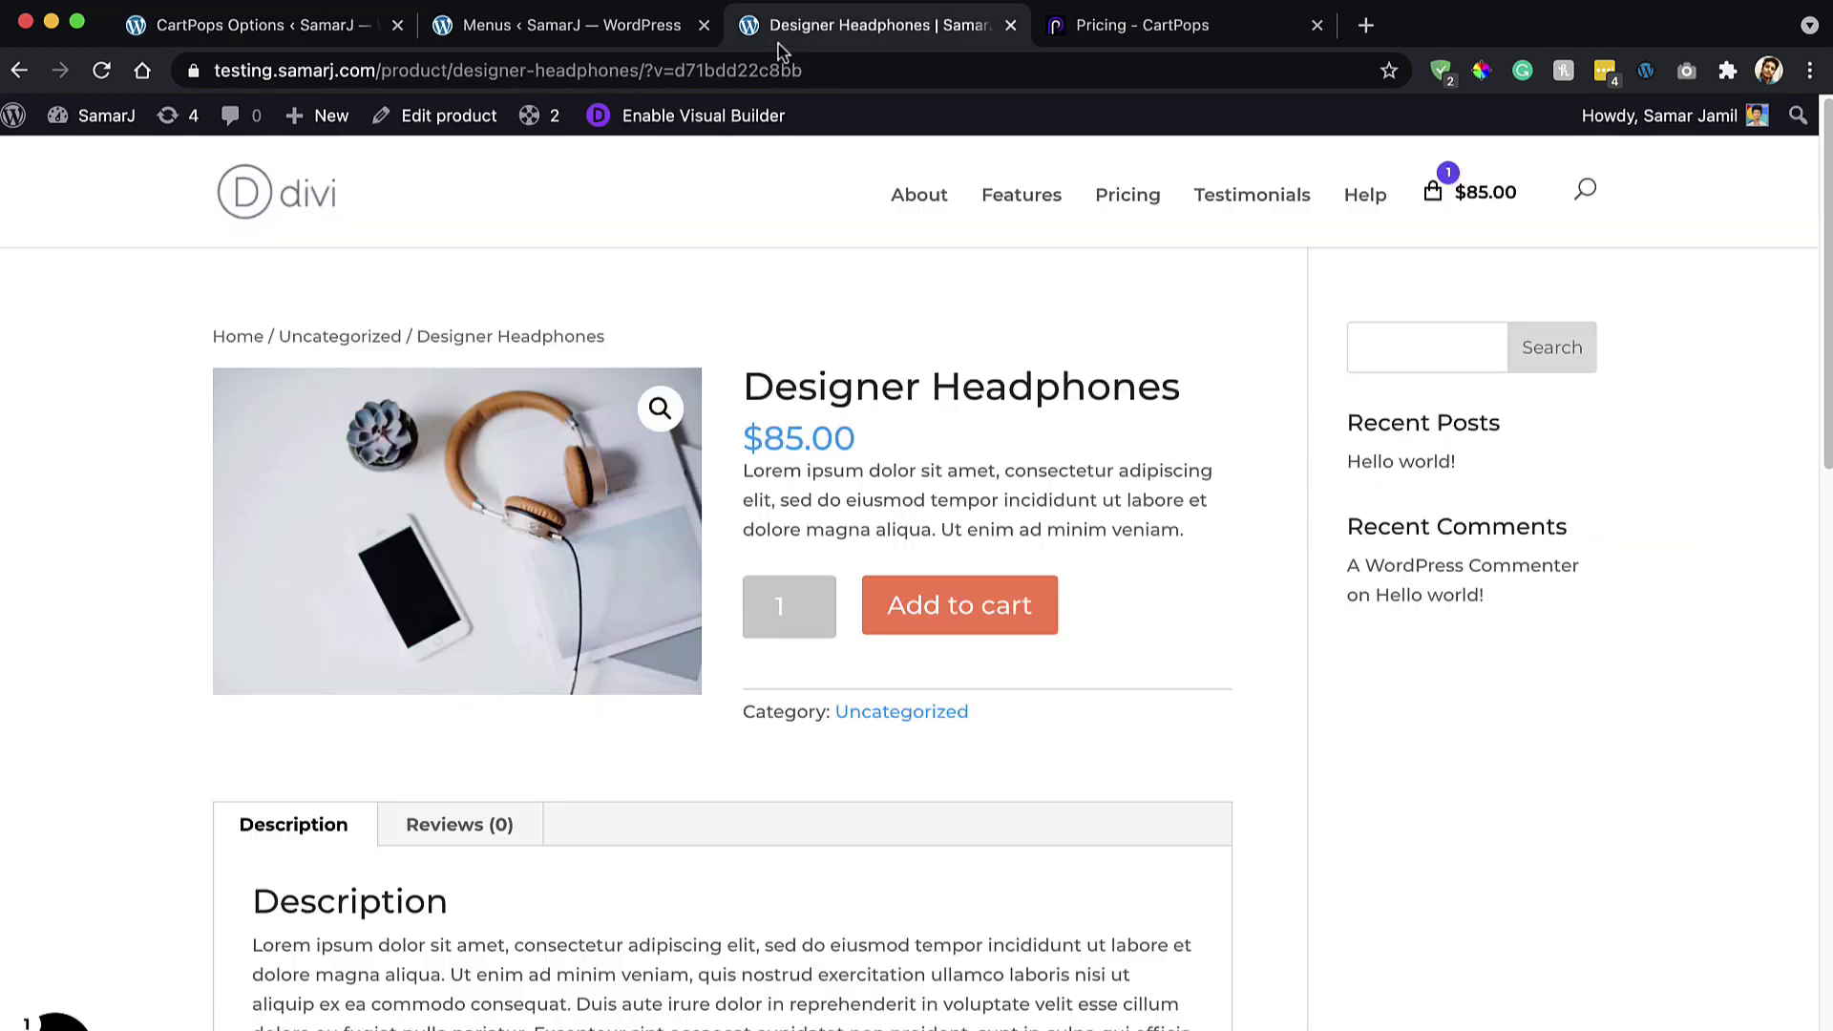
Step: Reload the Designer Headphones page and add it to the cart to show the recommendations popup
click(104, 77)
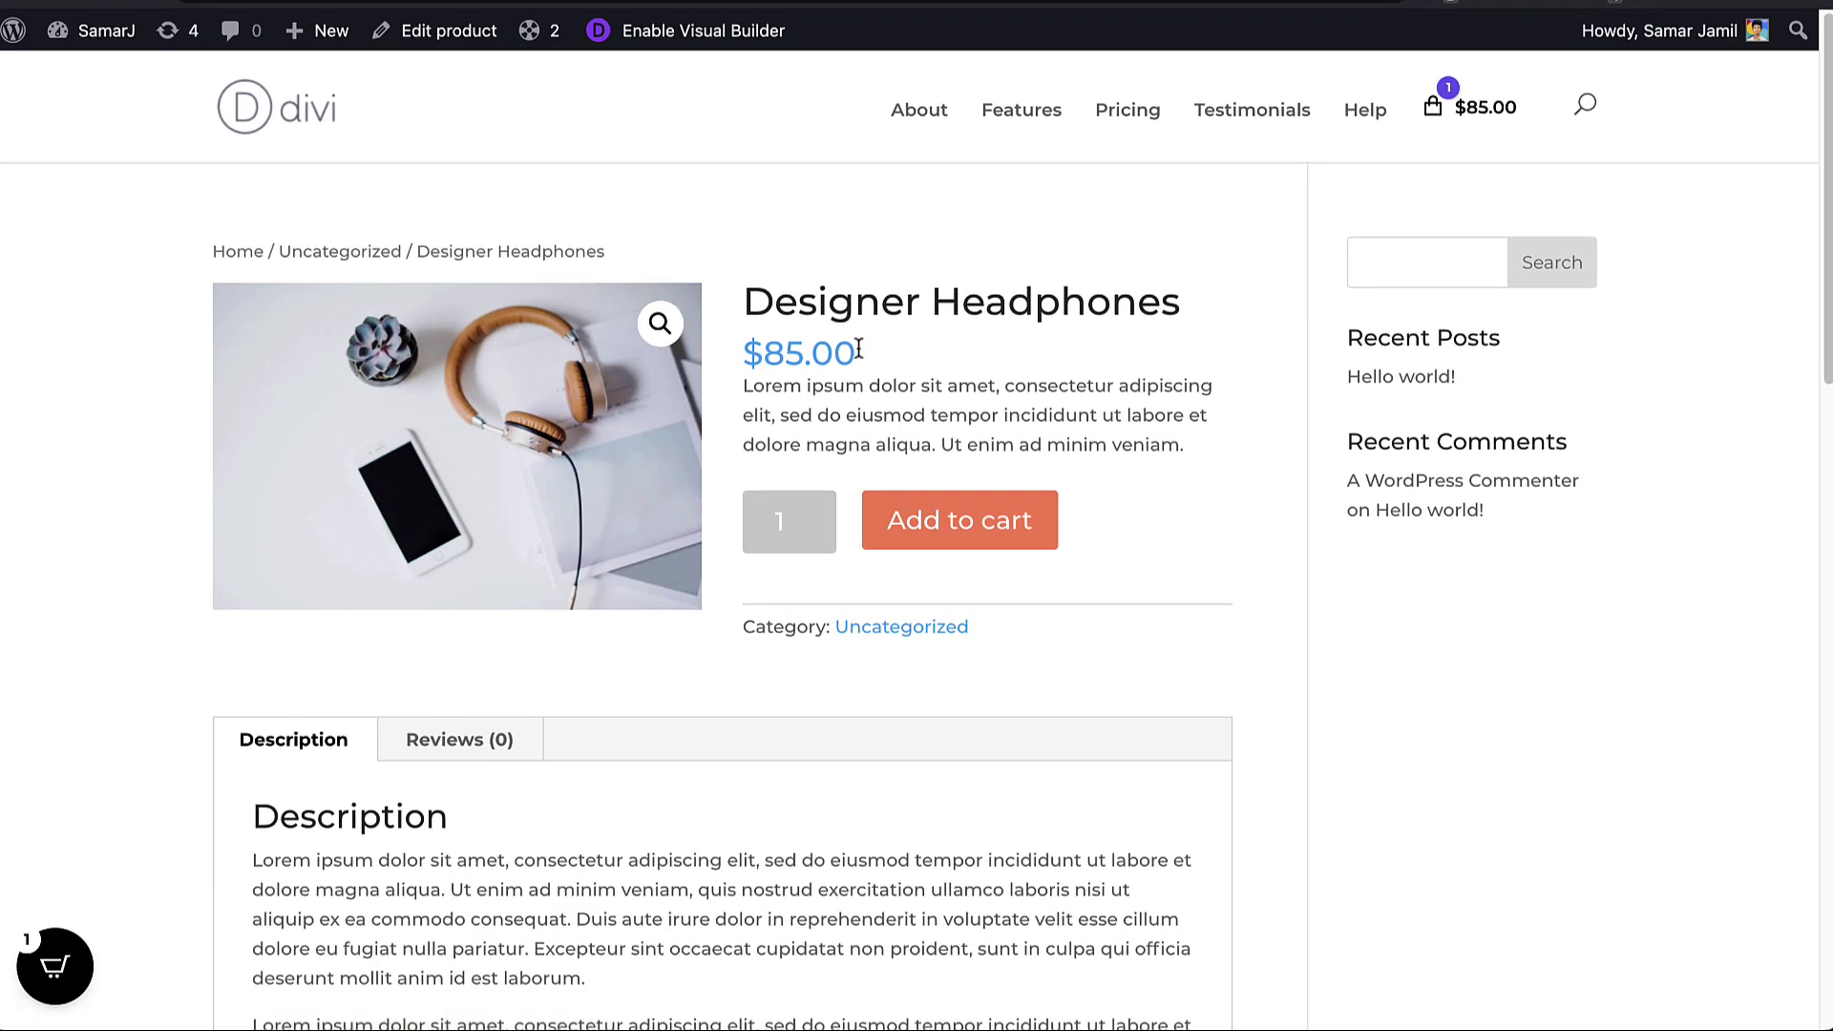
click(893, 601)
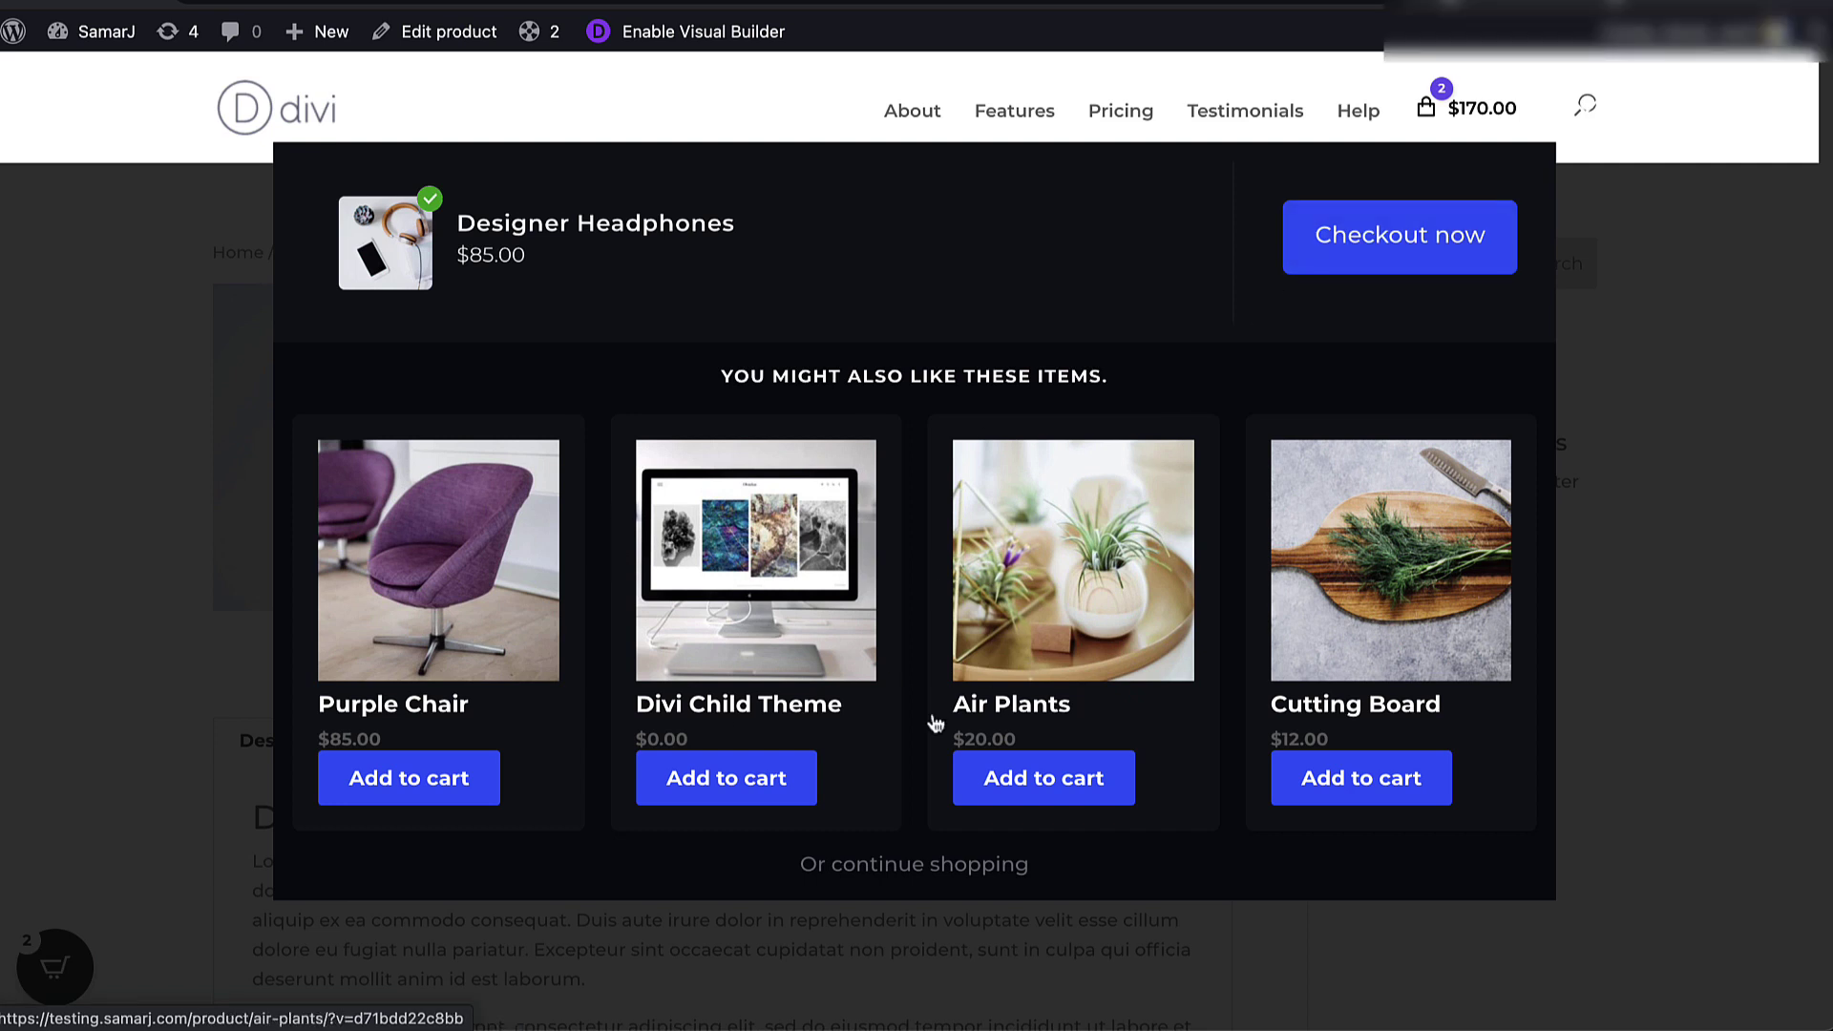
Step: Dismiss the popup, save Bar as the add-to-cart trigger, and test adding the headphones
click(940, 866)
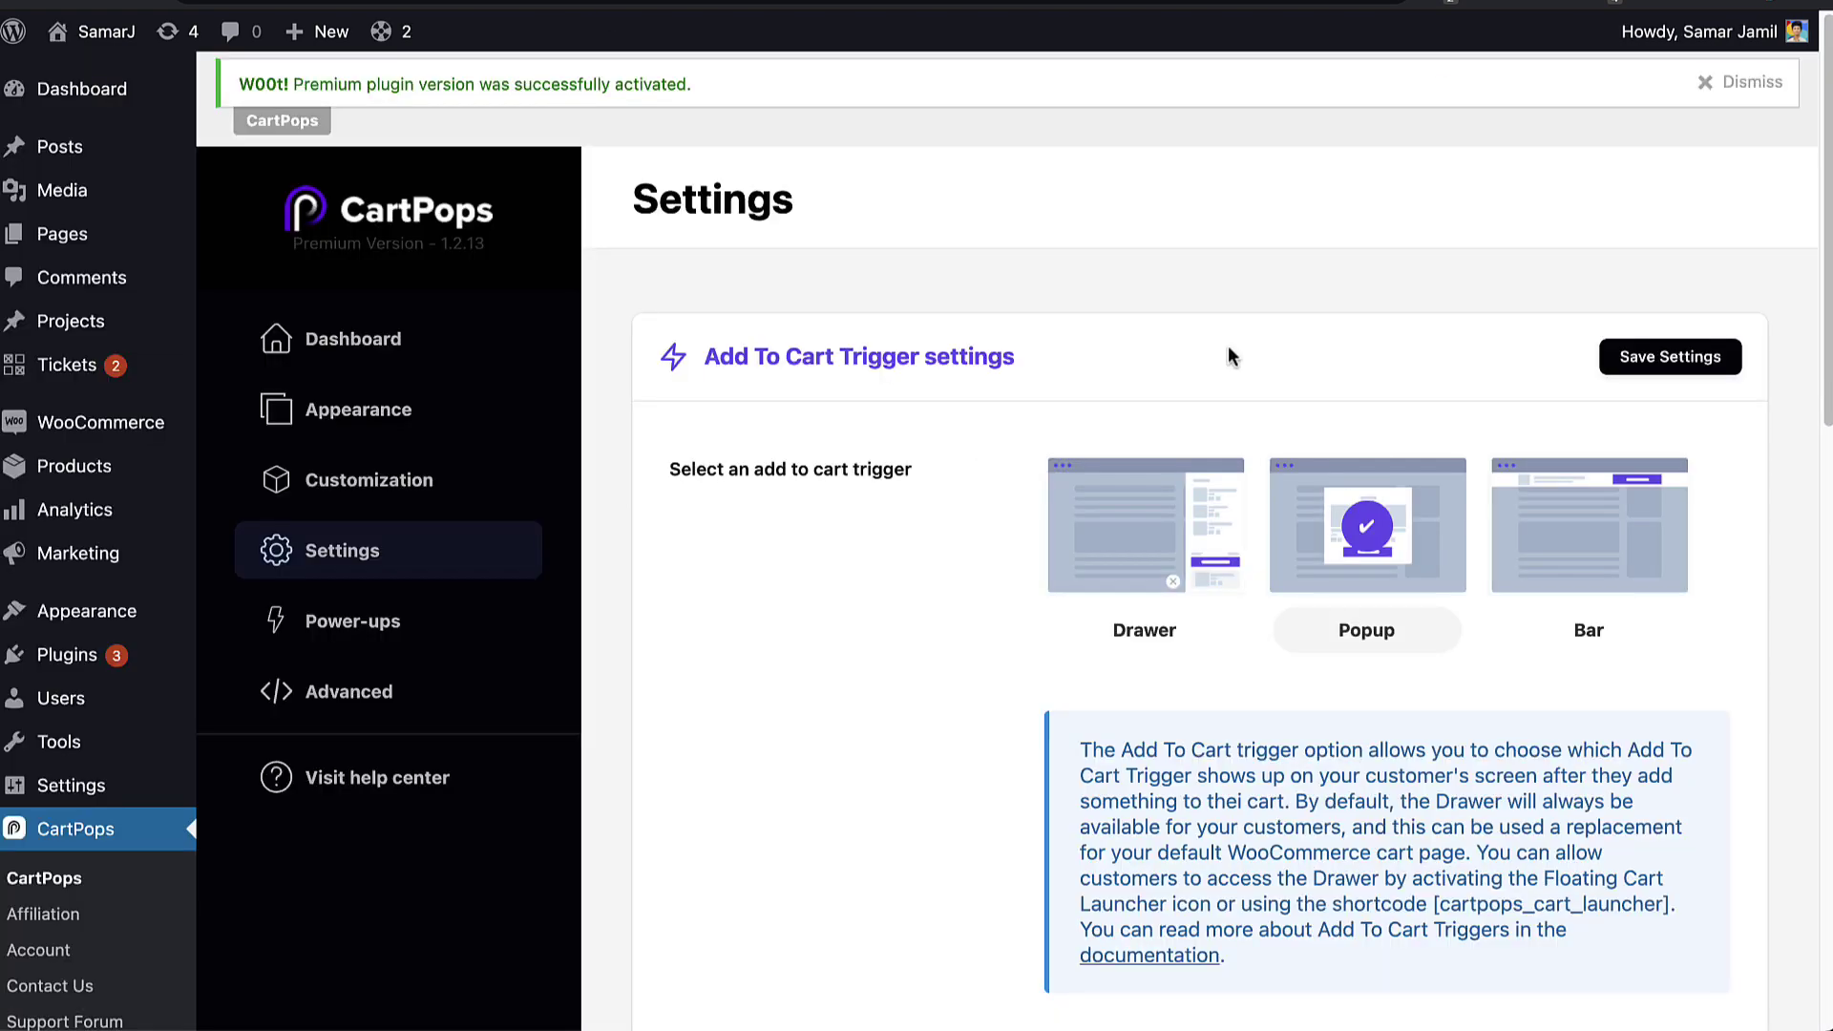
click(1582, 523)
click(1666, 357)
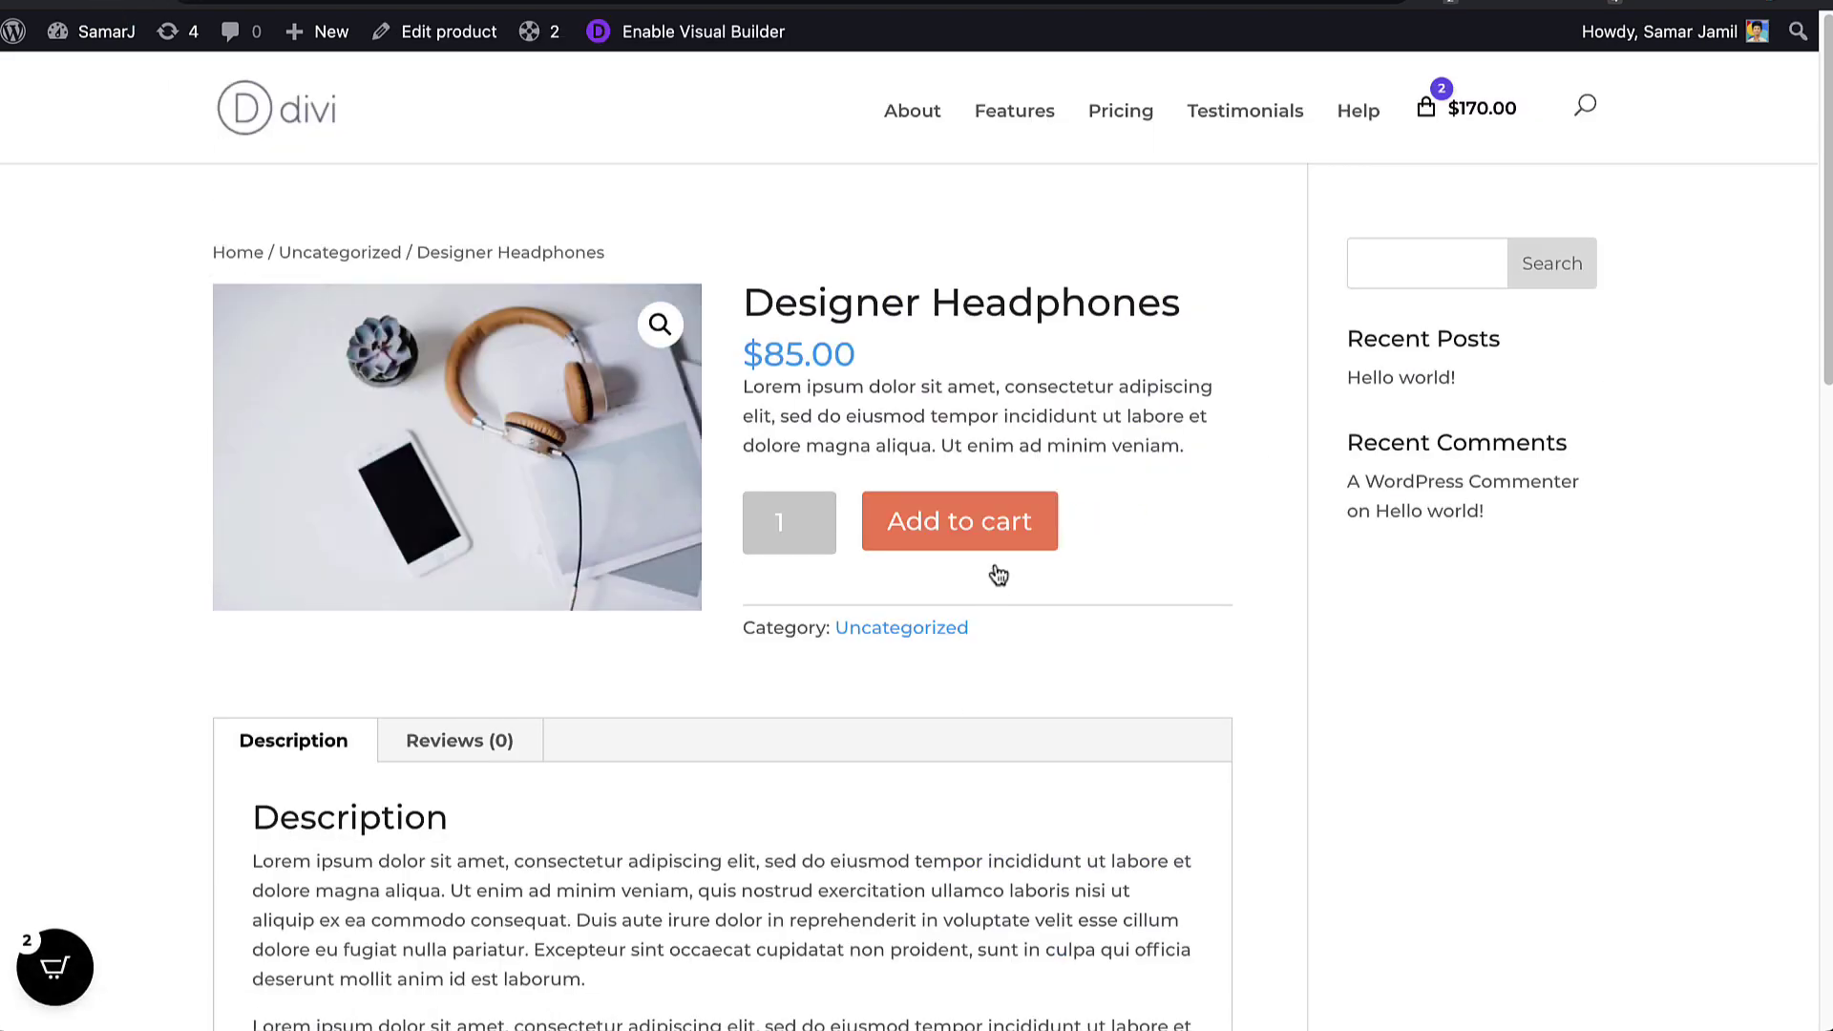
click(1004, 532)
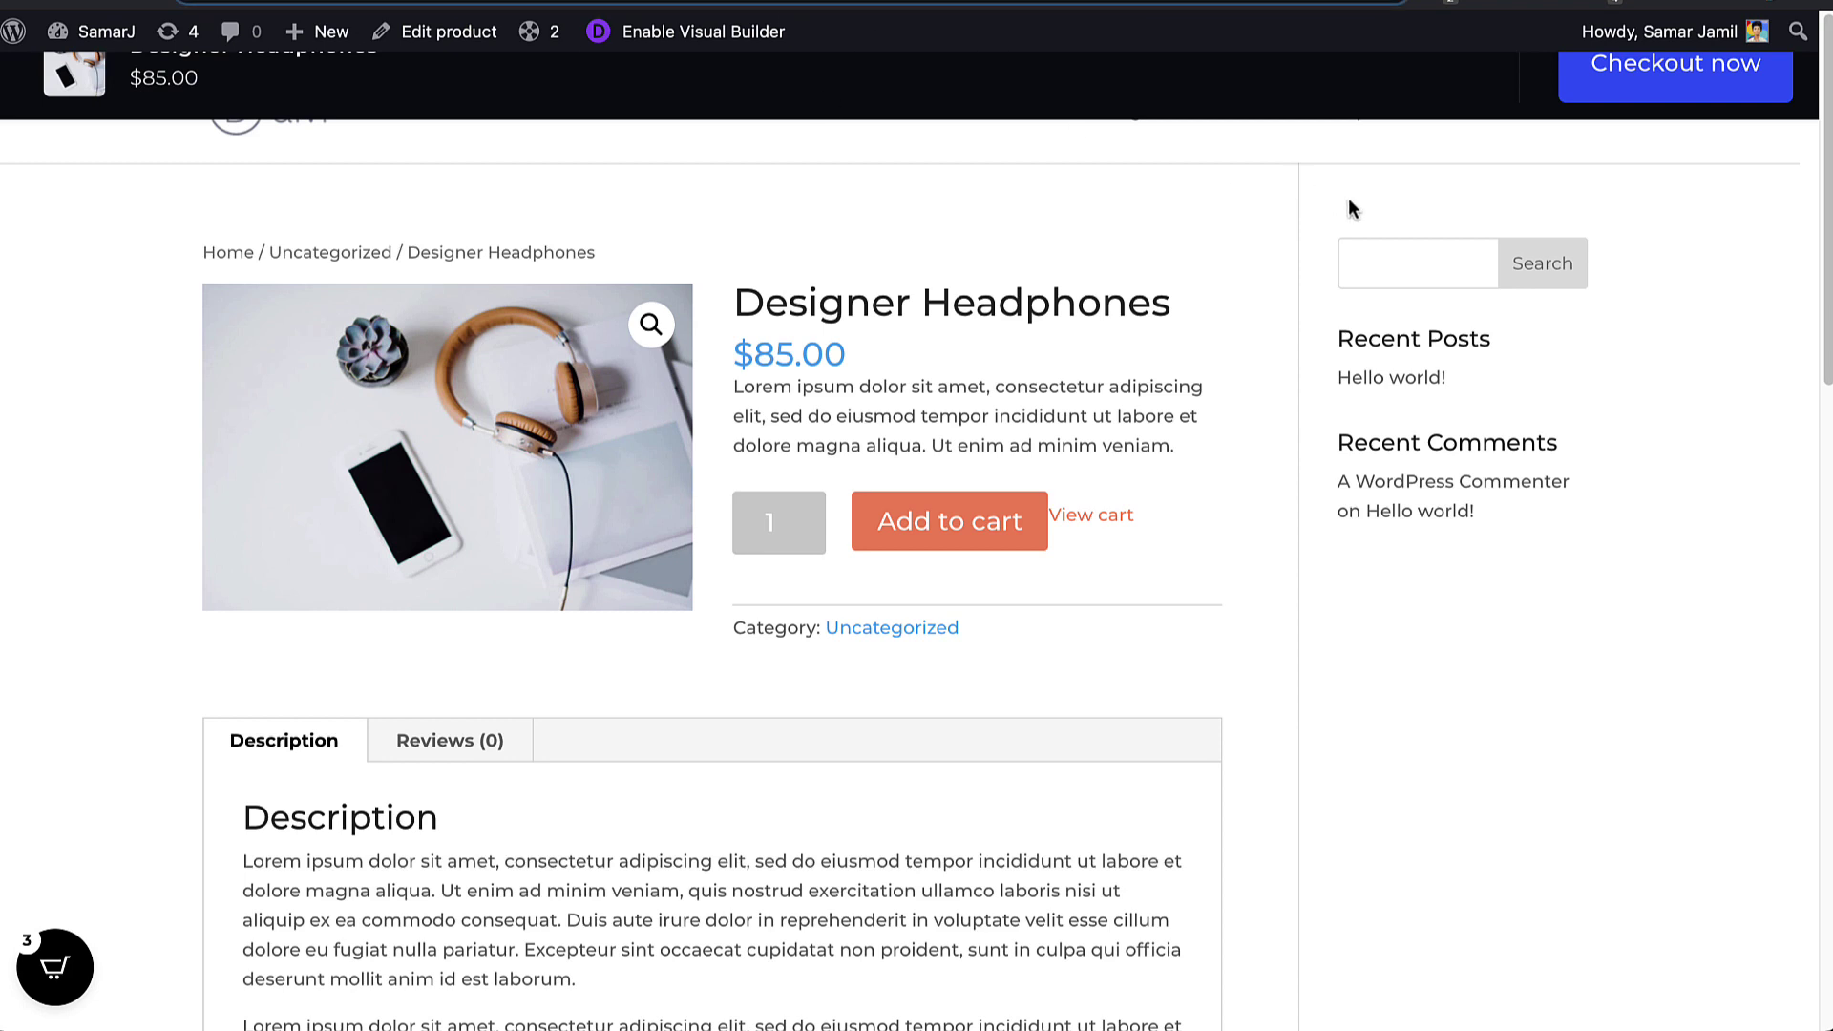
Step: In a logged-out Incognito window, add the headphones to the cart and check the checkout bar
click(1816, 8)
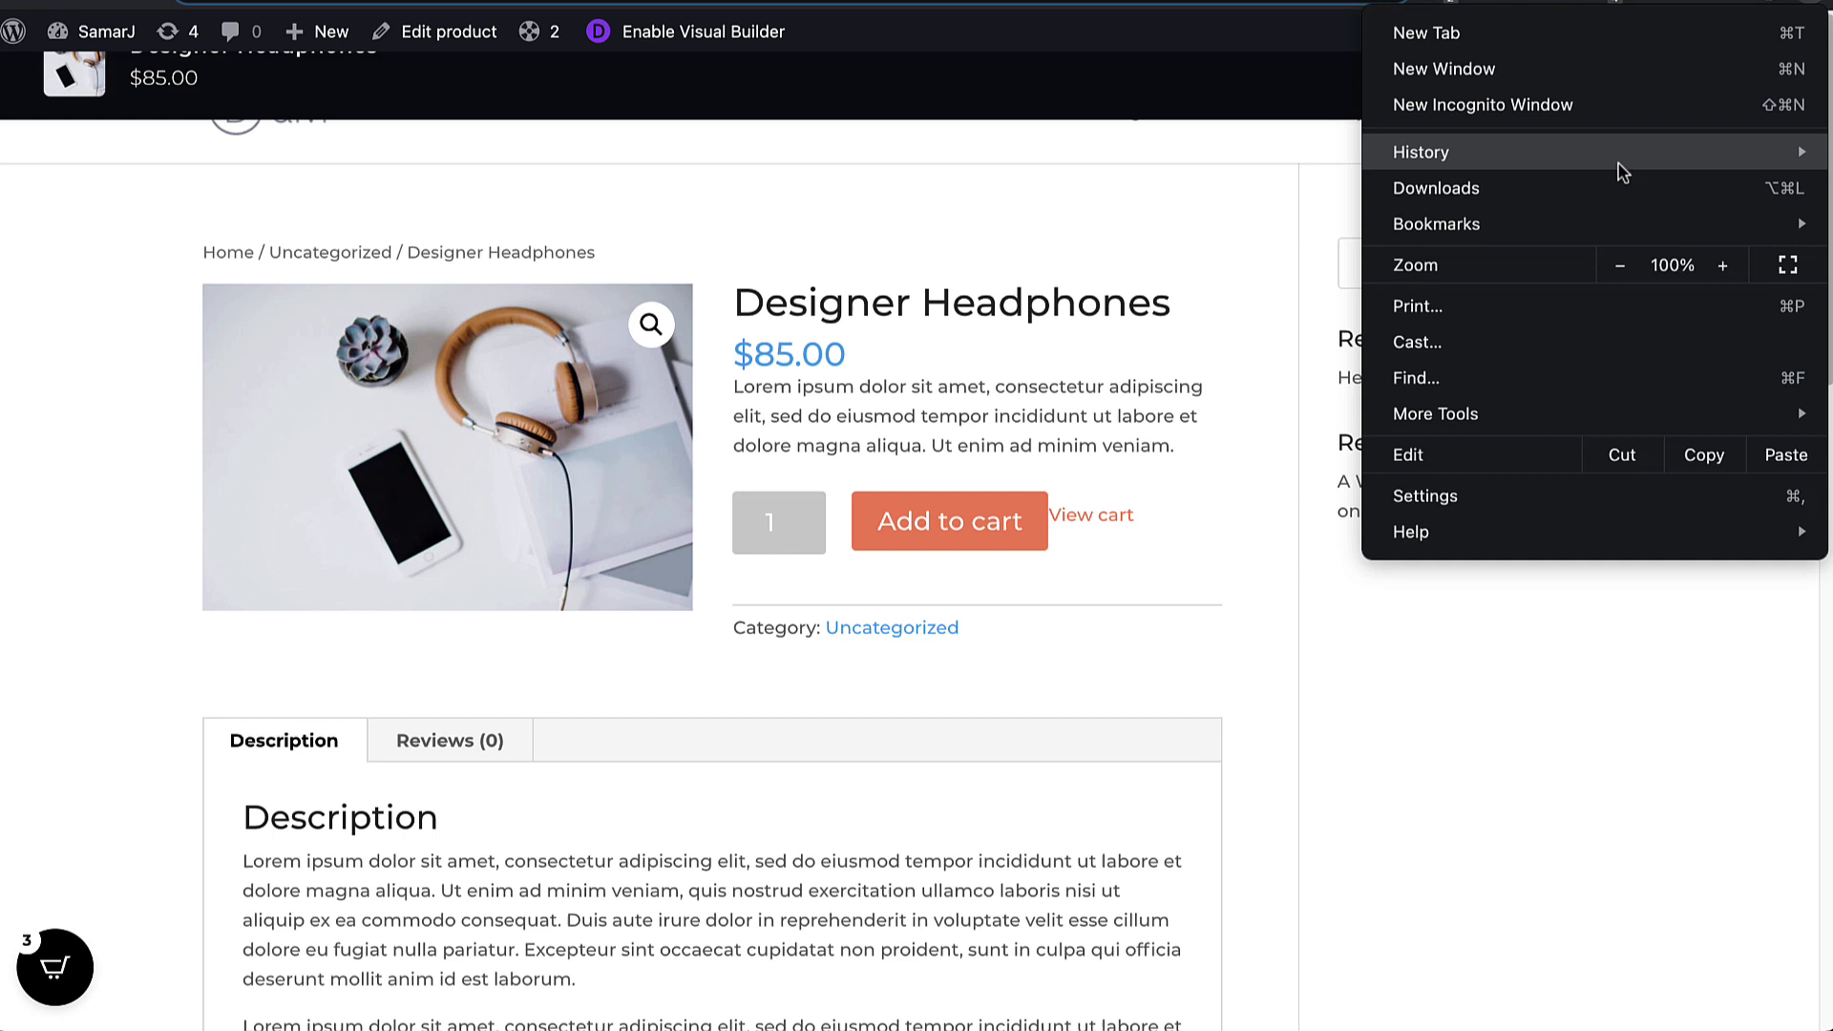
click(1627, 105)
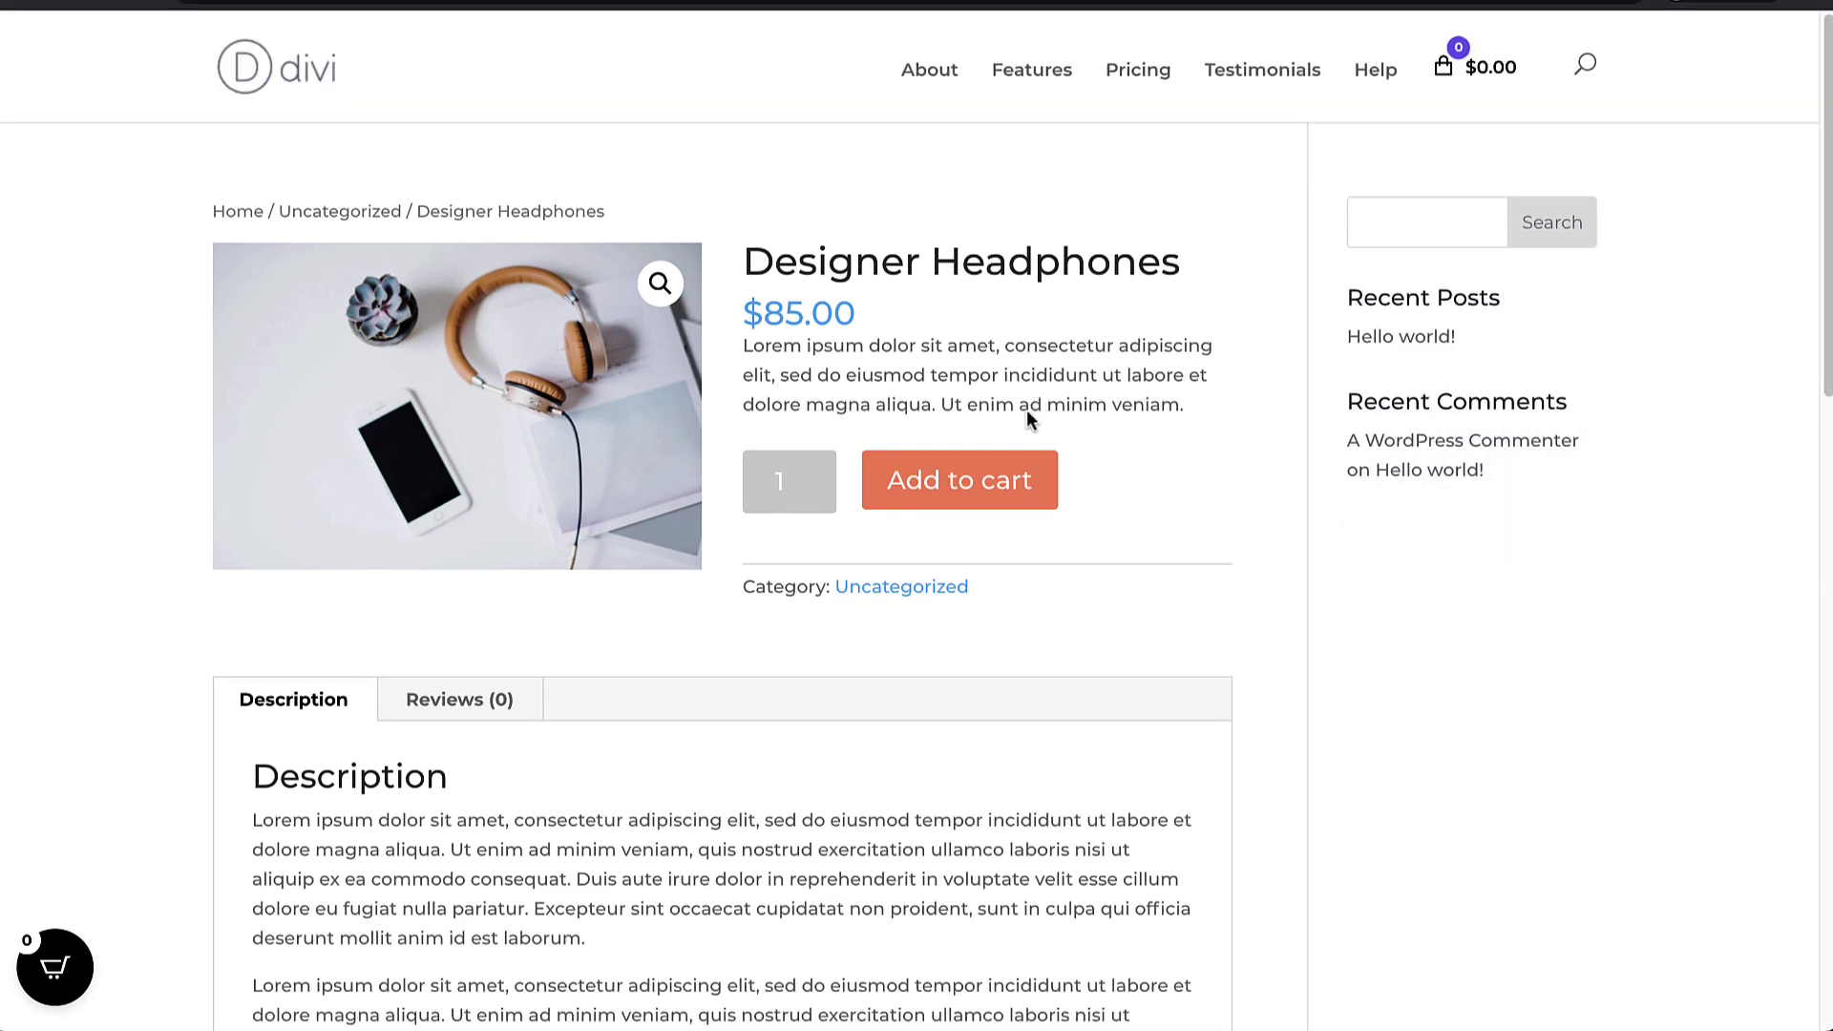
click(984, 479)
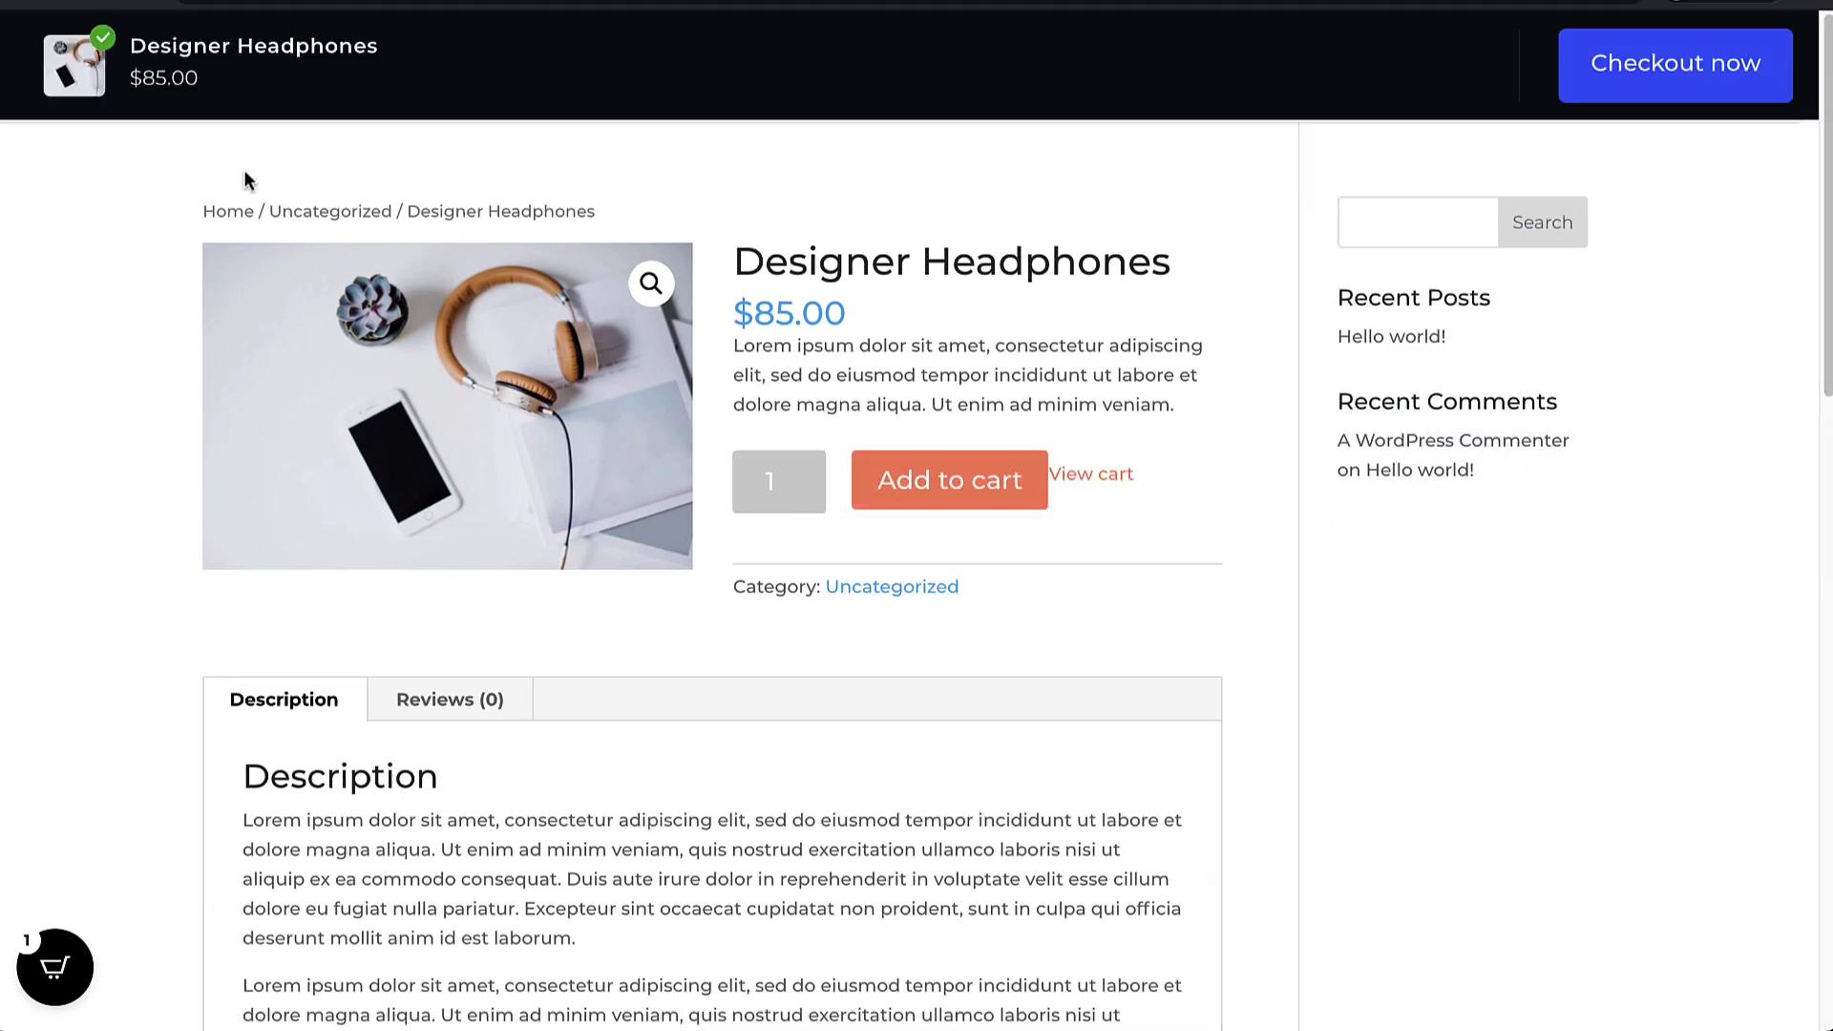
drag(134, 54, 378, 46)
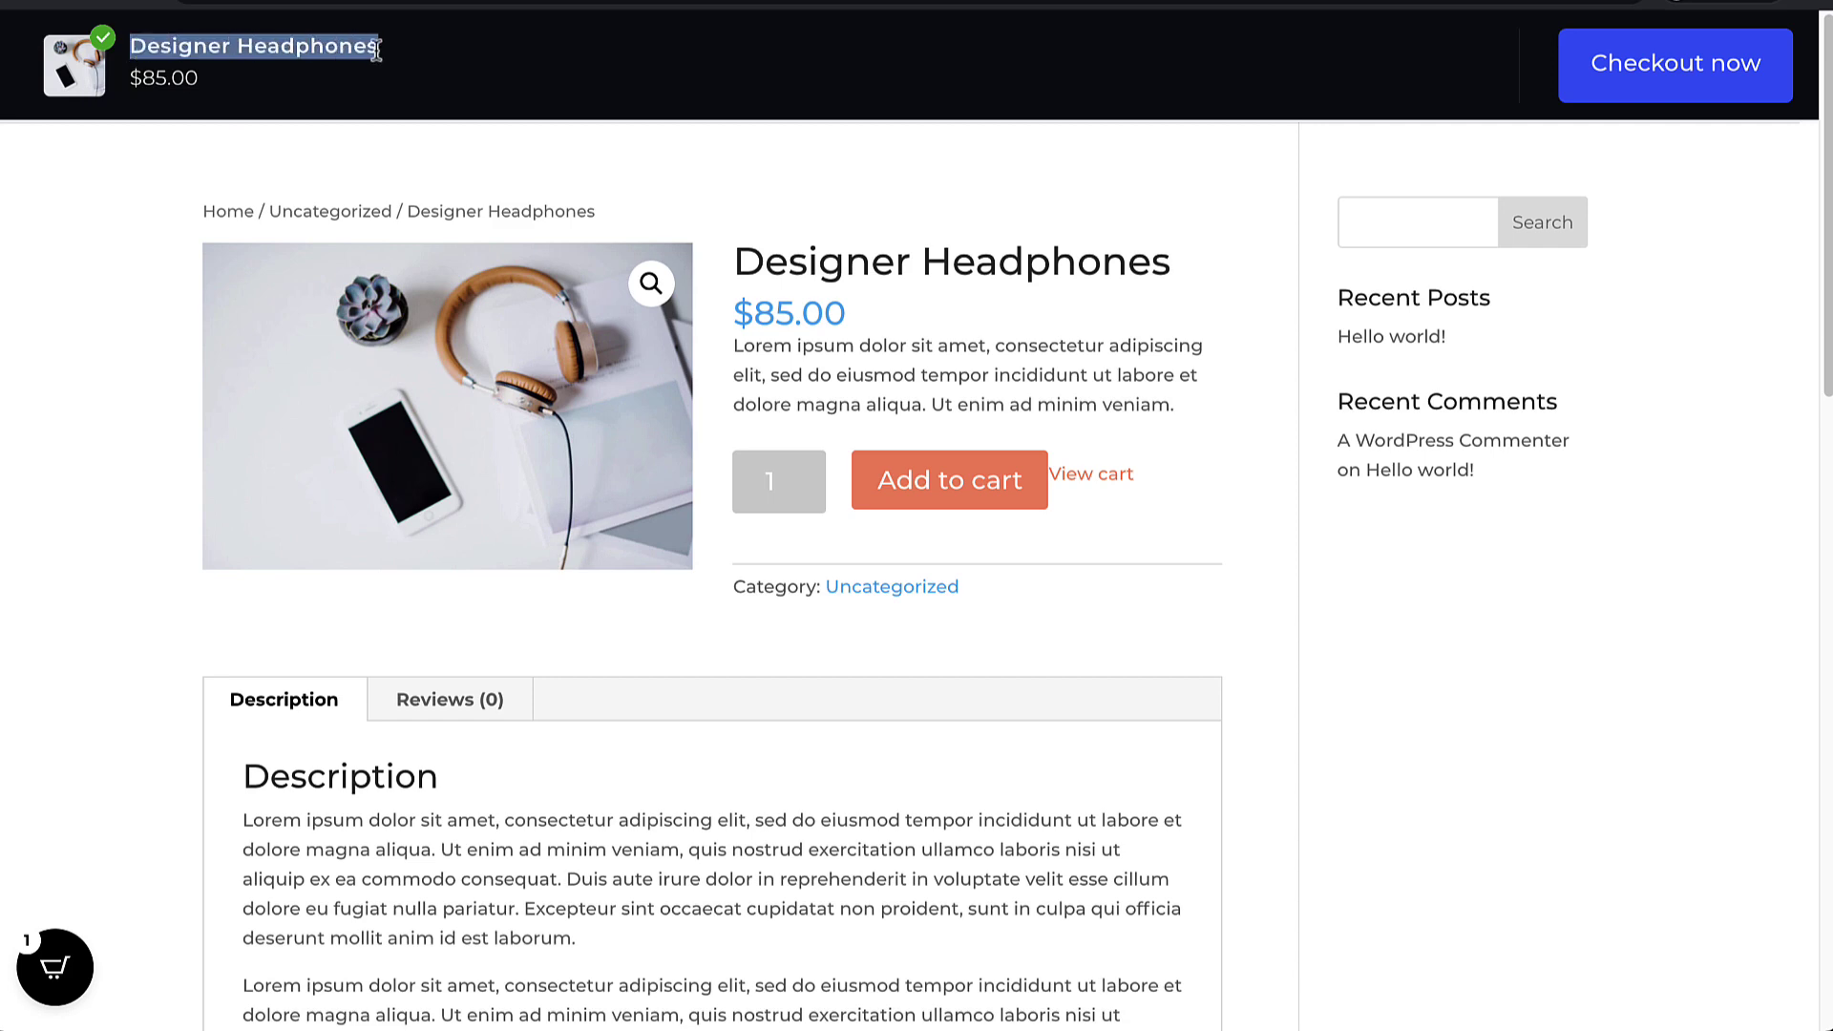
click(376, 50)
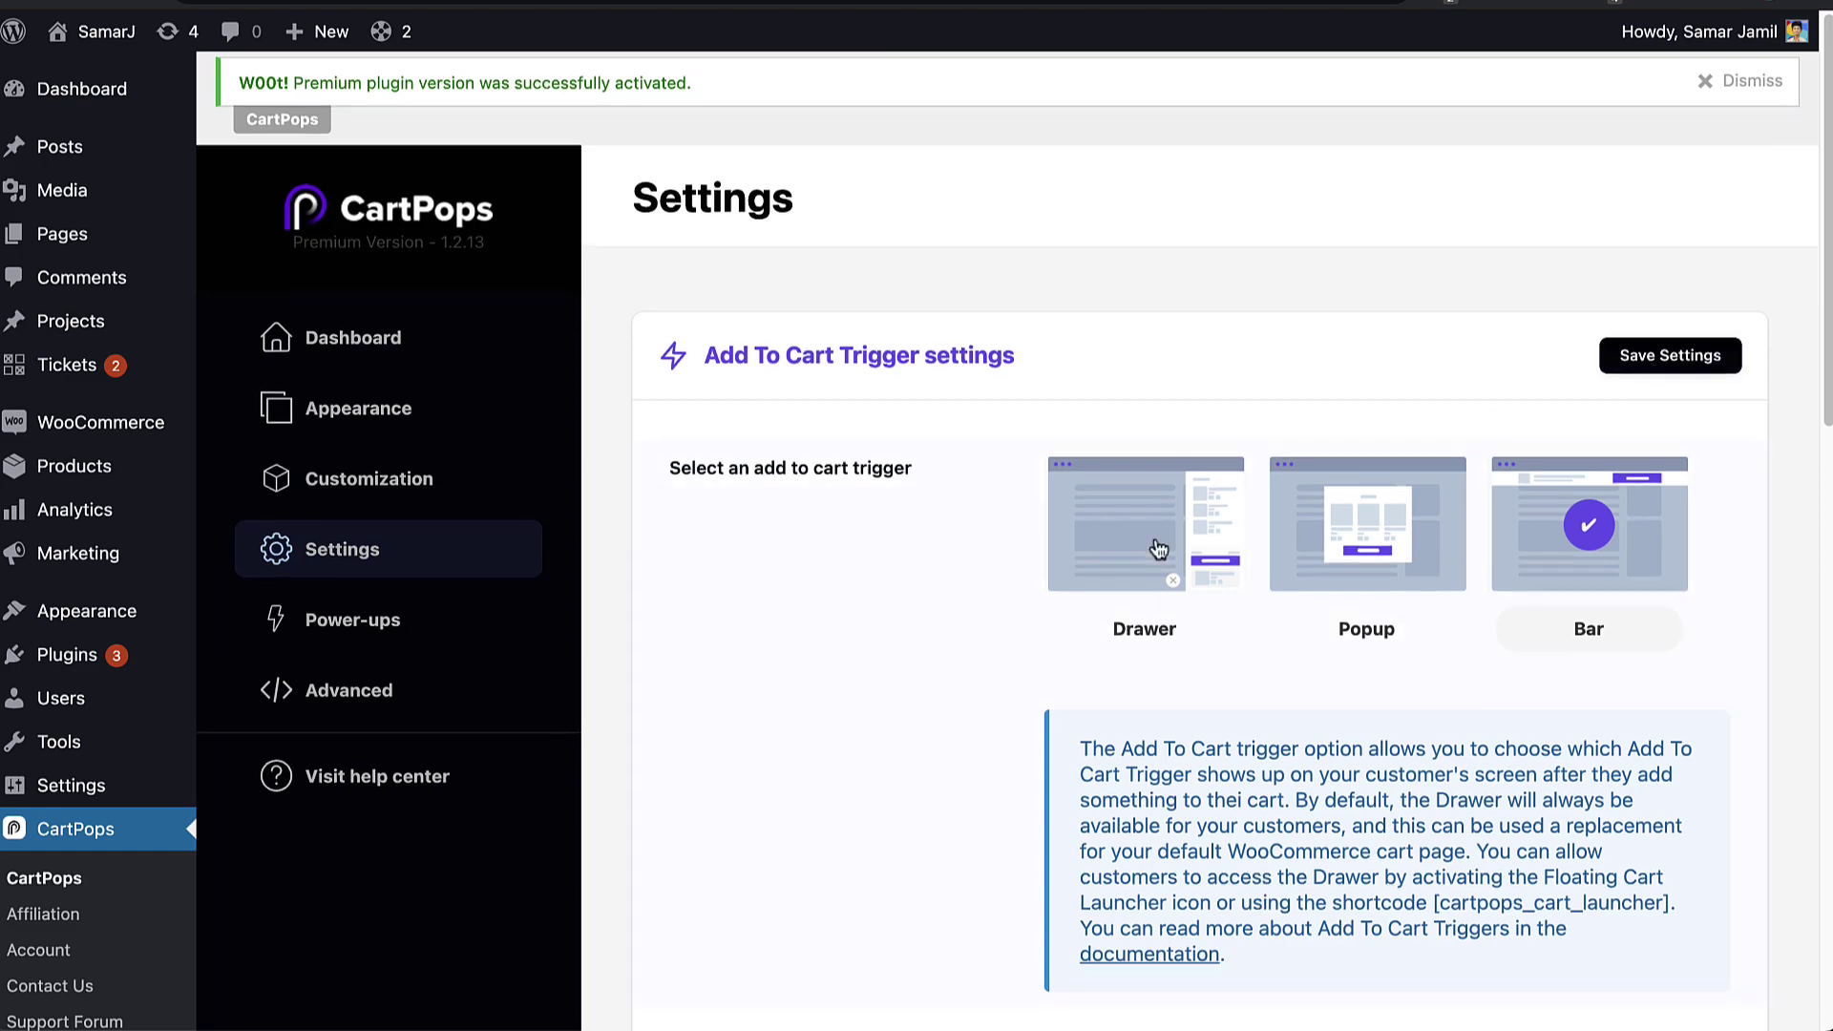
Step: Enable the Free Shipping Meter on the CartPops Power-ups tab
scroll(1154, 545, down, 15)
scroll(1158, 546, down, 2)
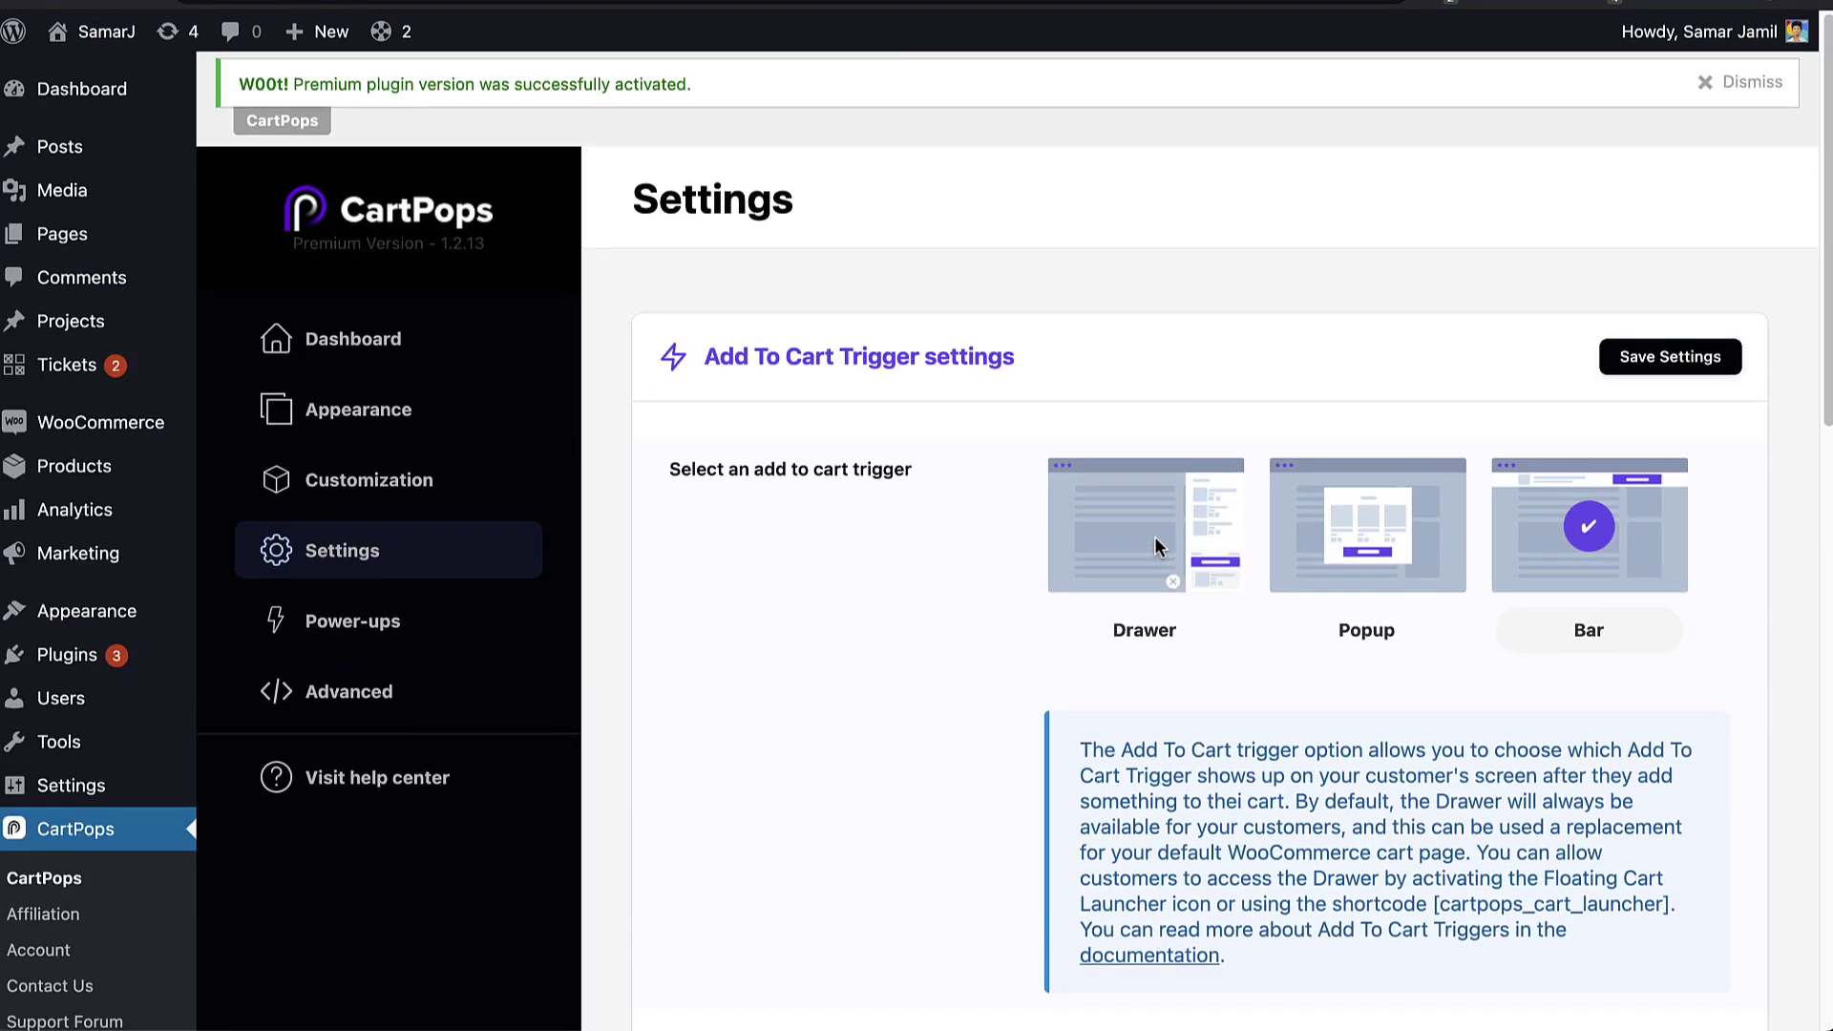
click(427, 637)
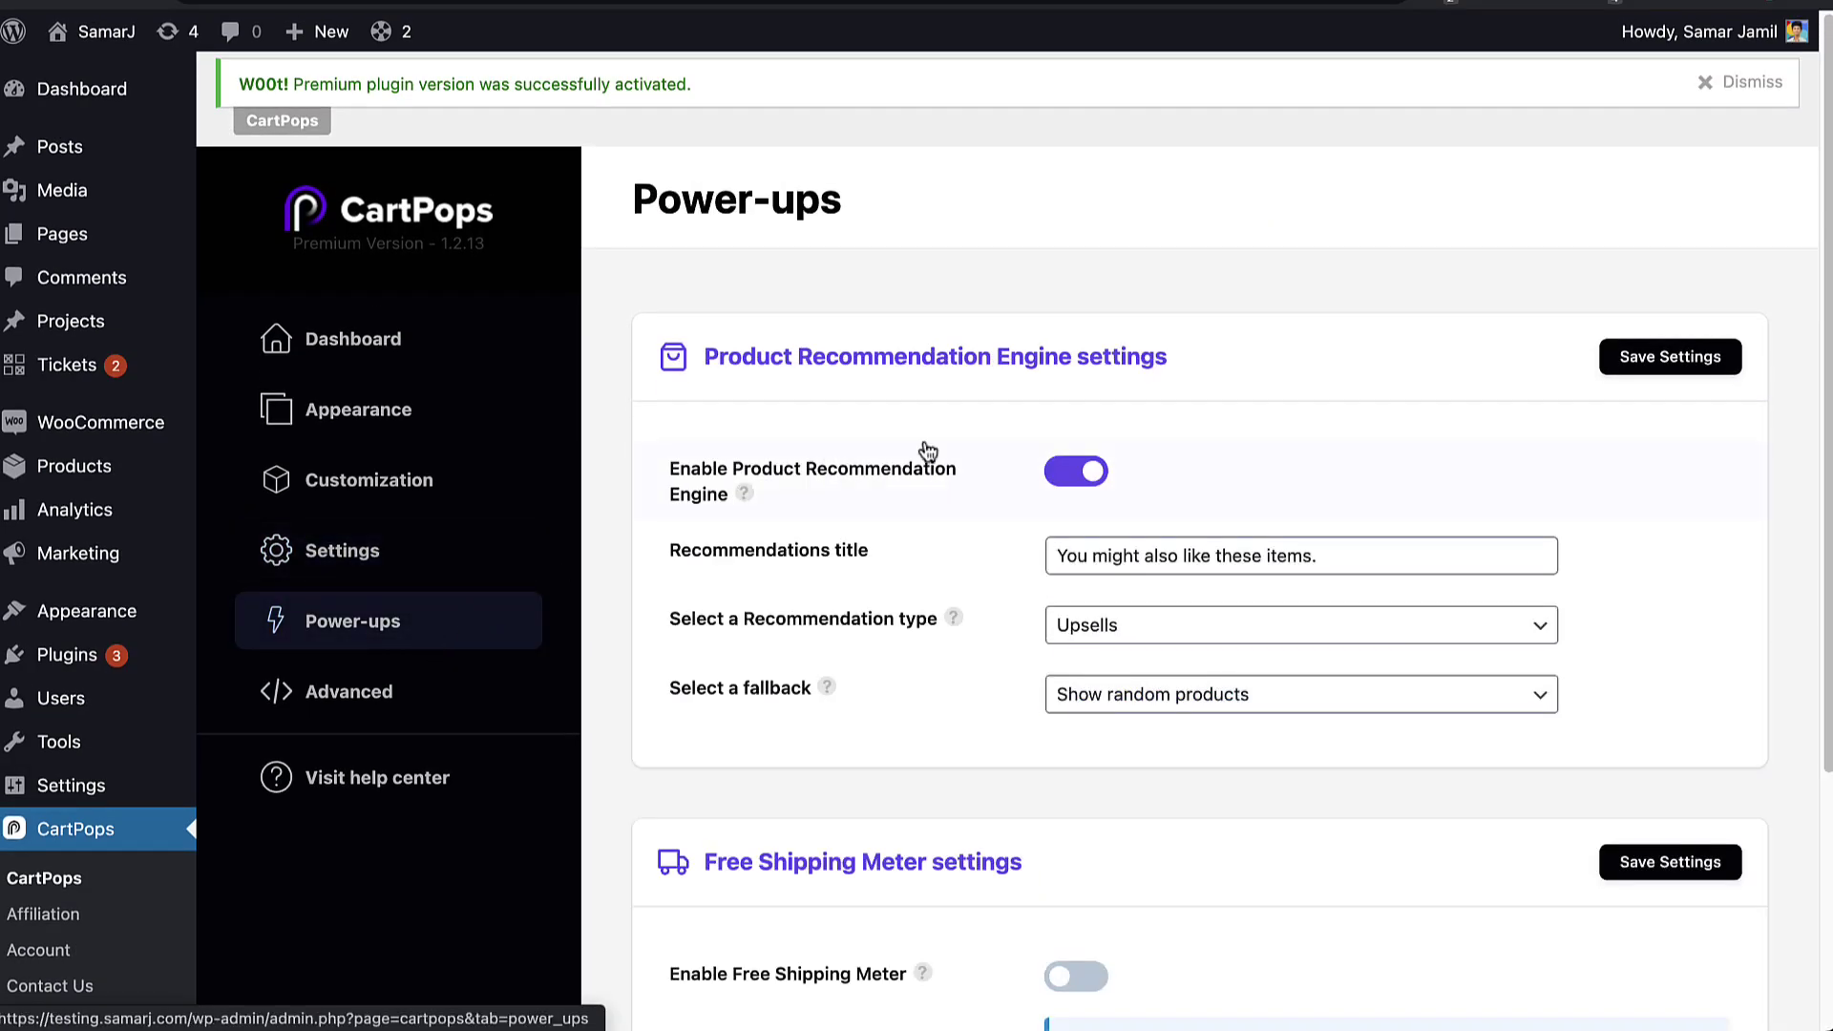
scroll(931, 467, down, 4)
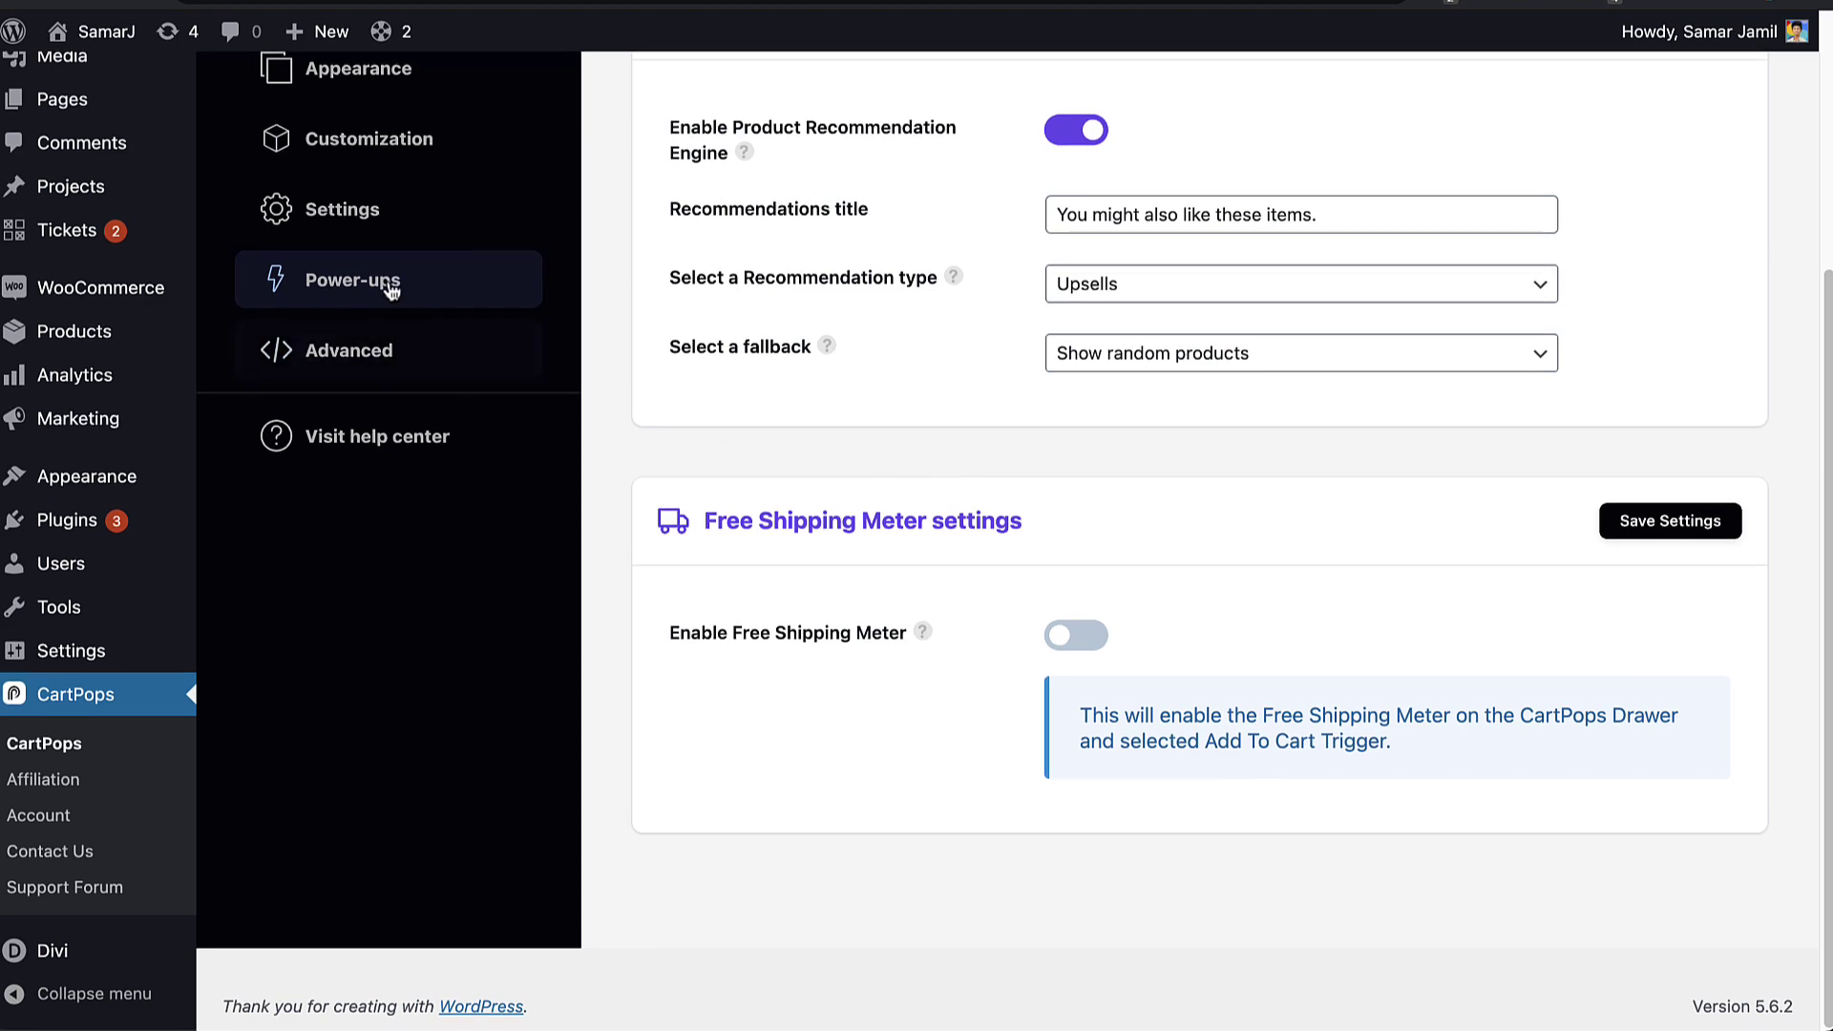
click(1095, 638)
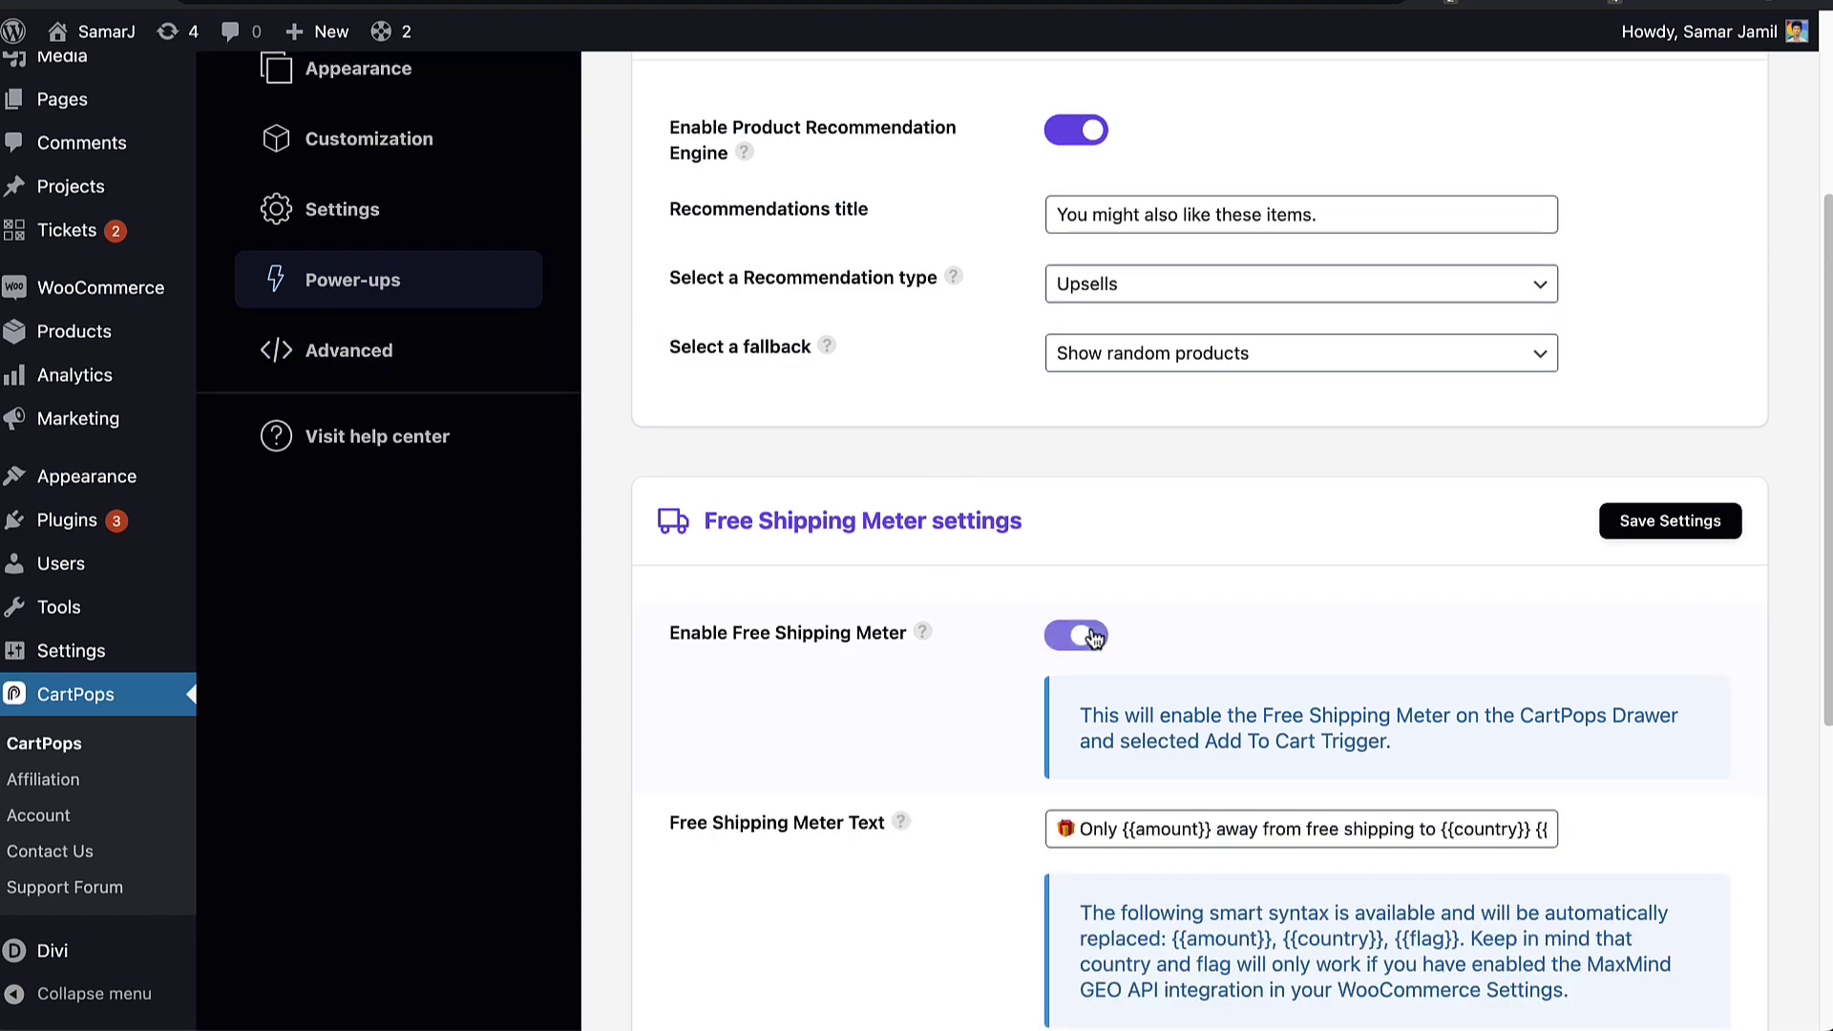
scroll(1093, 635, down, 6)
scroll(1092, 630, up, 4)
scroll(1091, 635, up, 2)
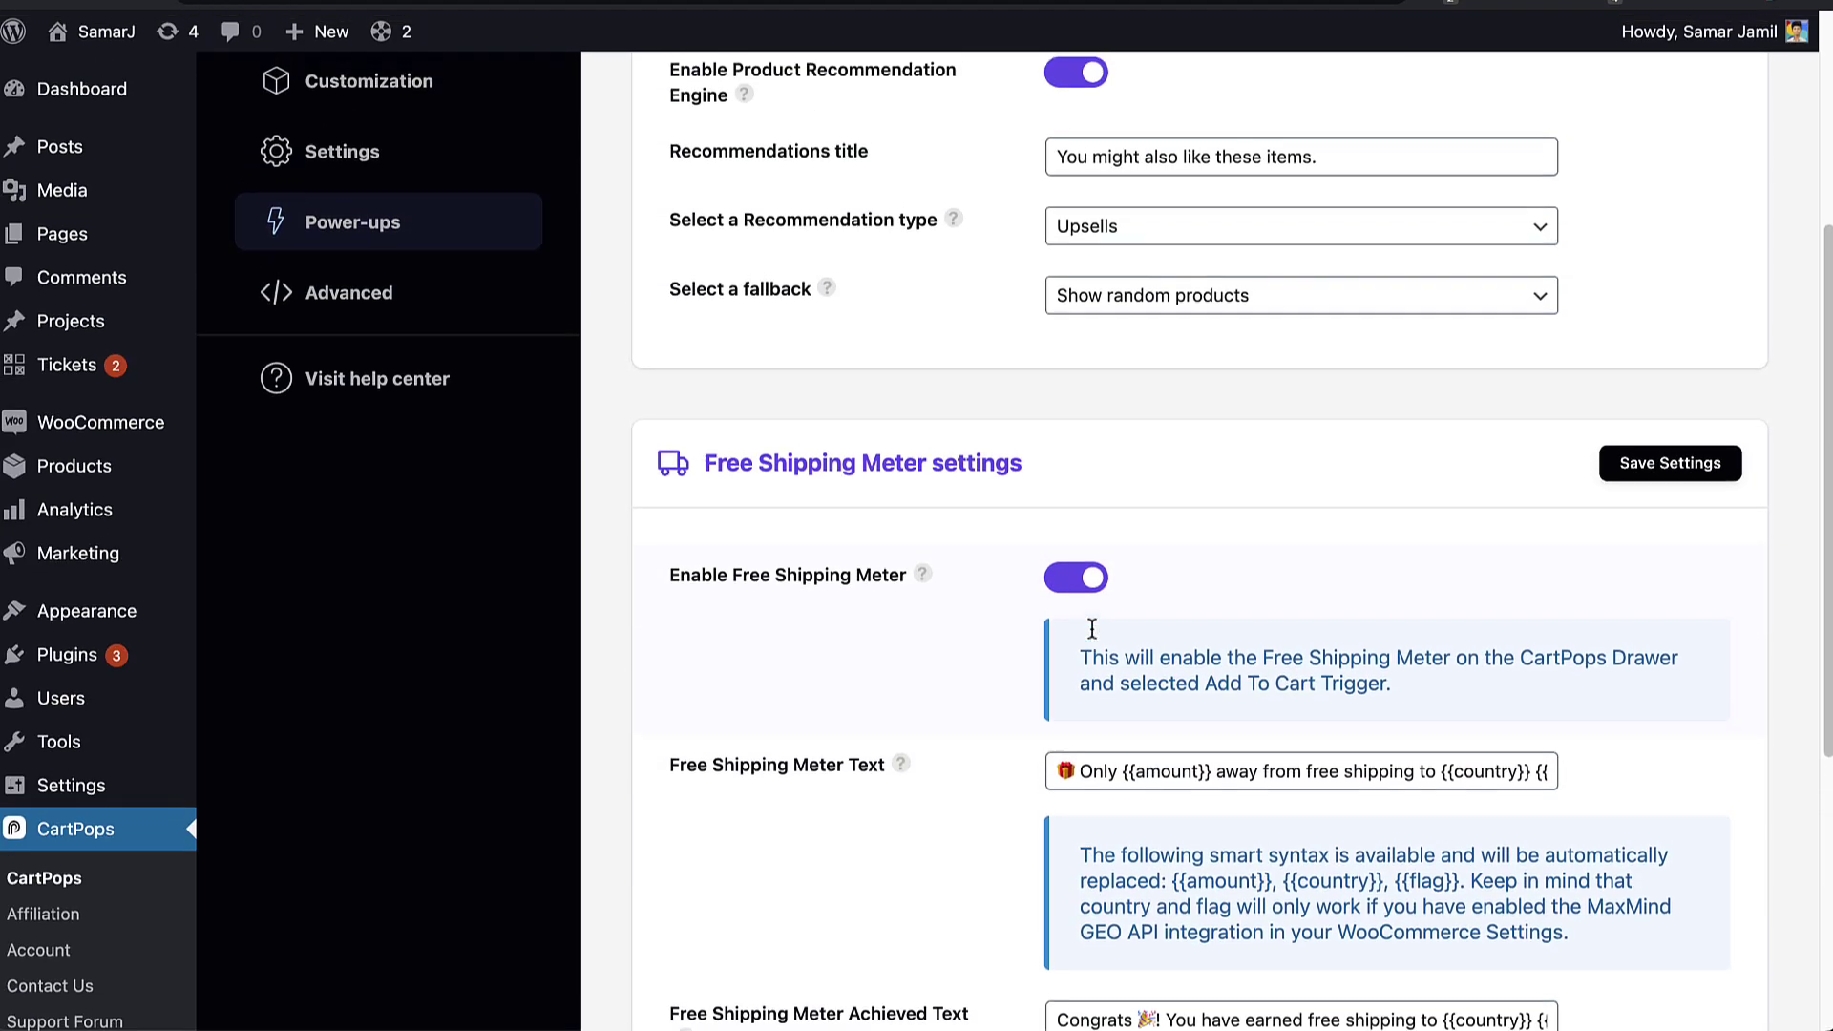
scroll(1092, 635, down, 5)
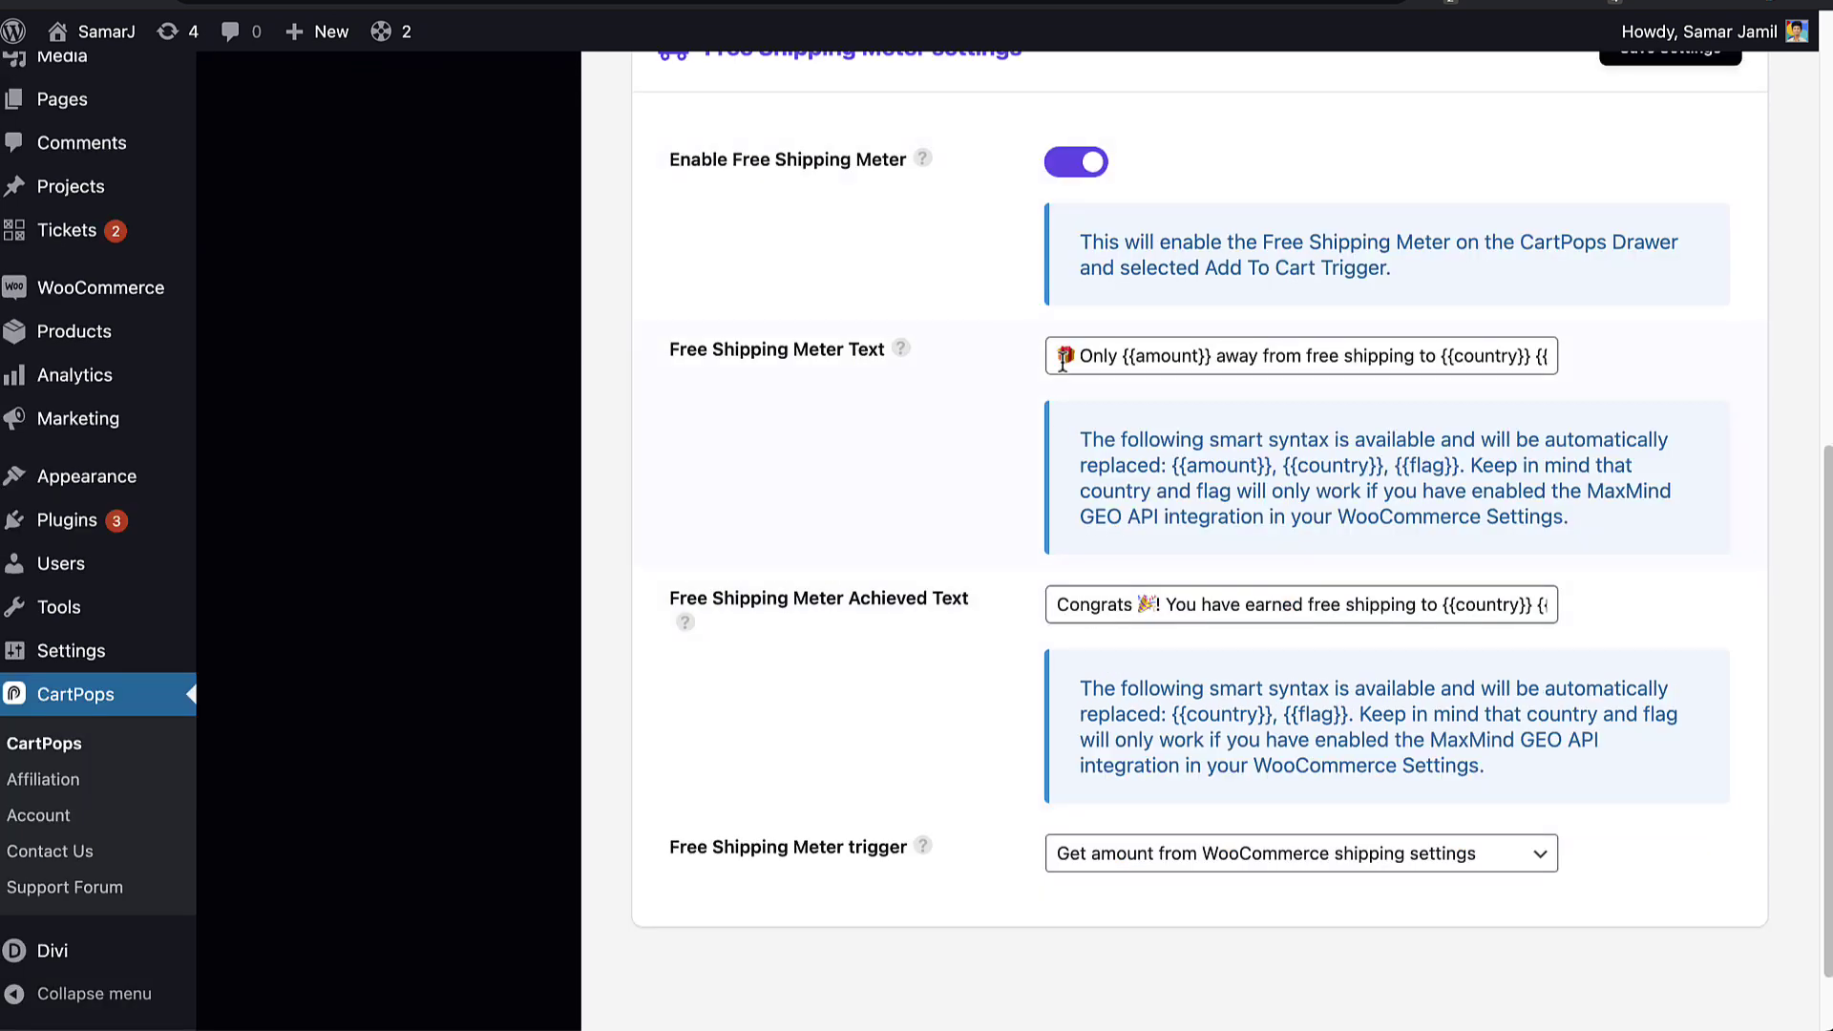
Step: Review the meter message text and its amount, country and flag smart-syntax placeholders
click(1058, 356)
key(ctrl+a)
click(1241, 357)
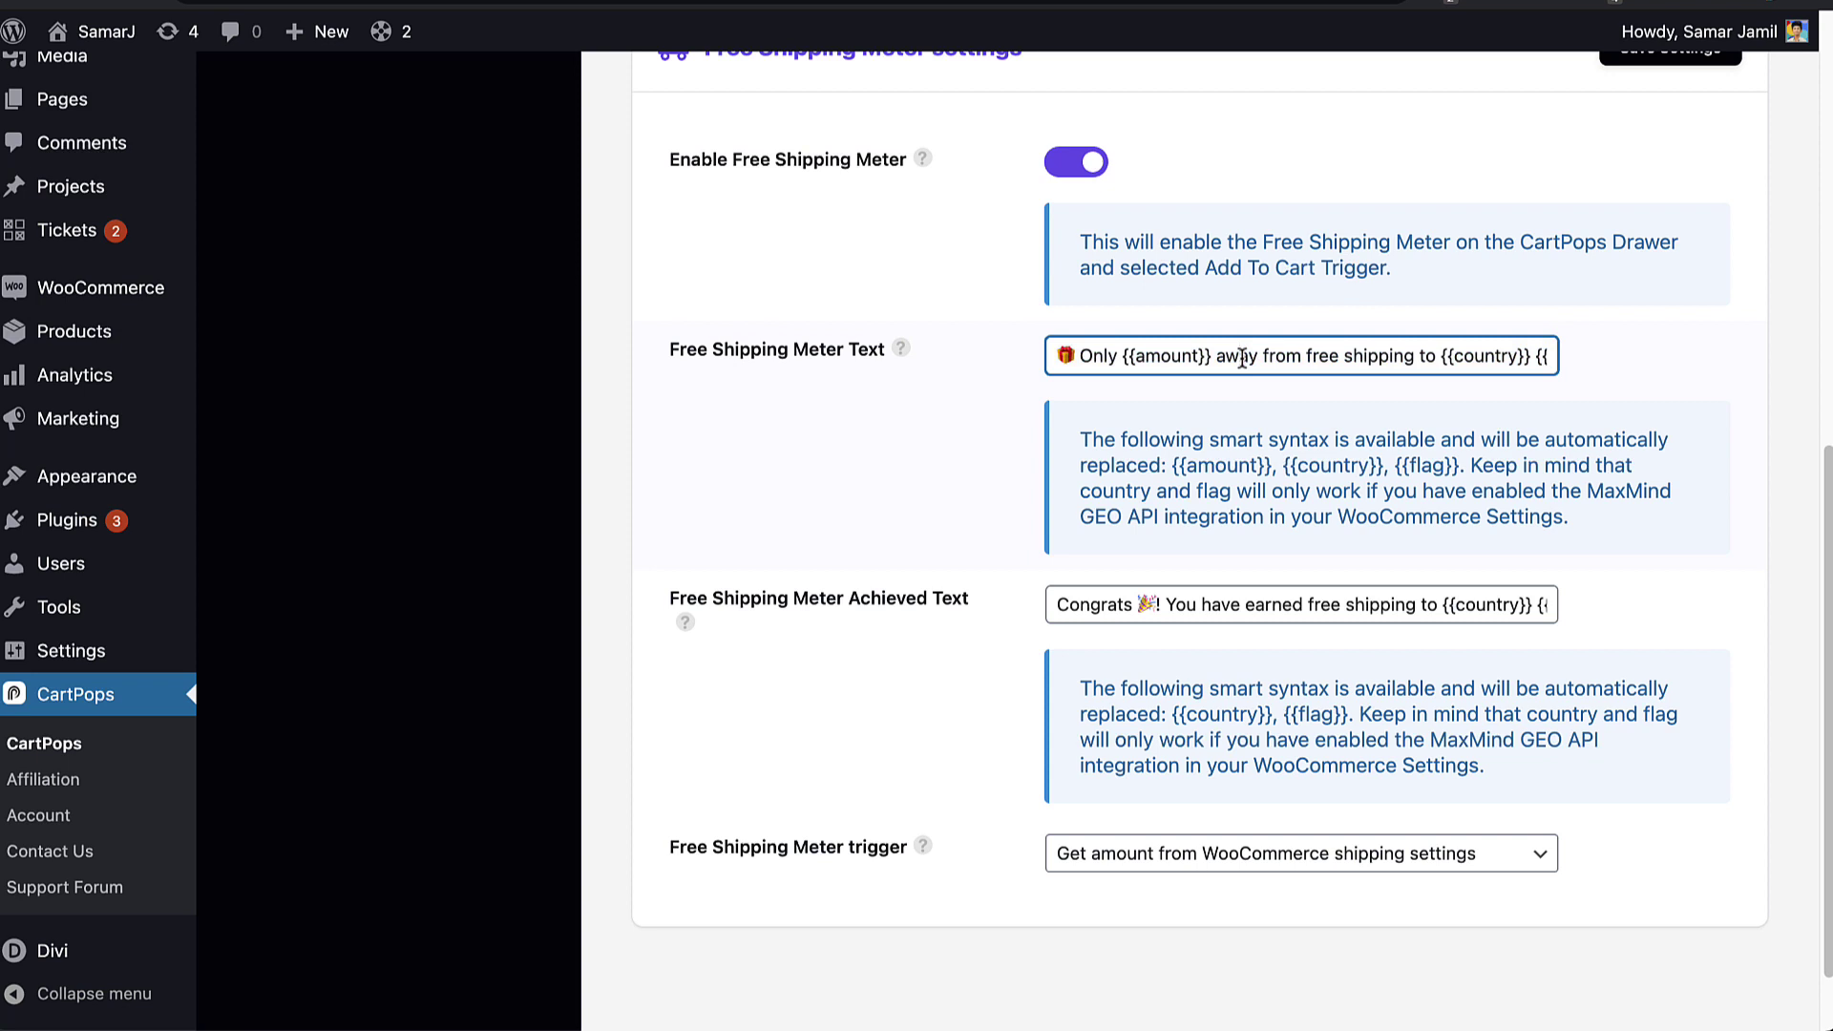
click(1275, 465)
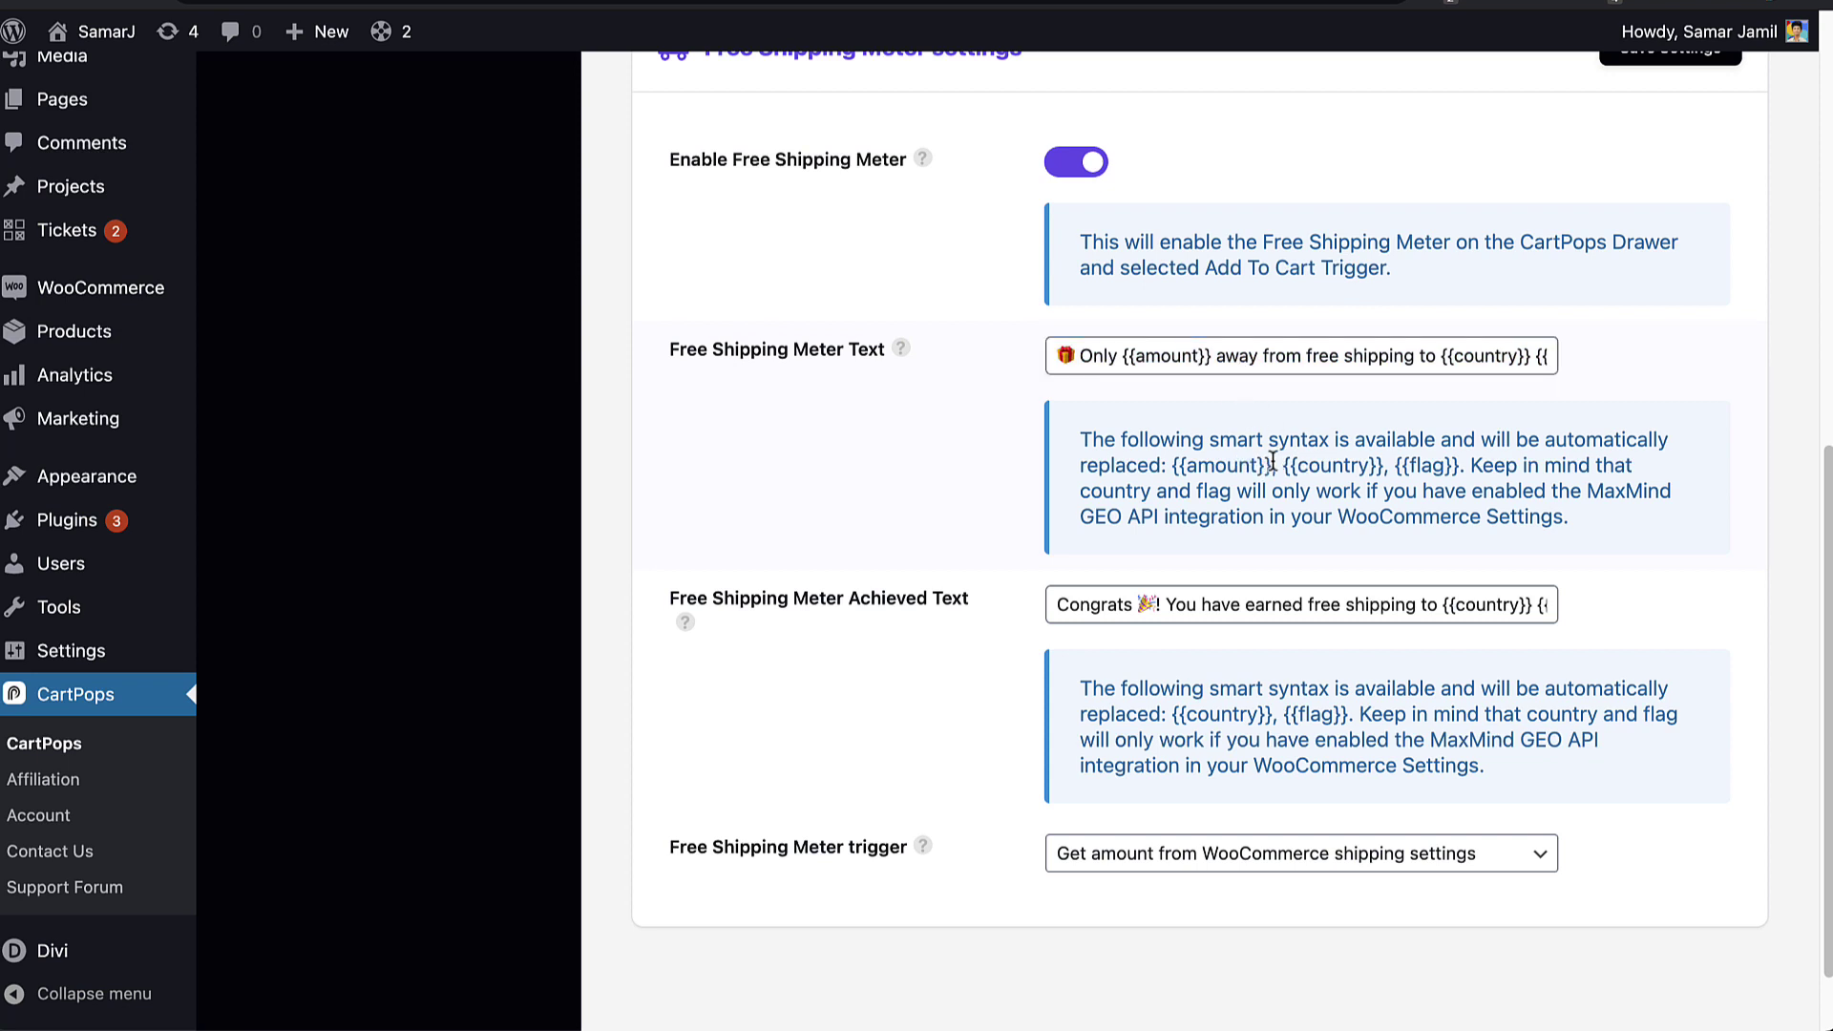
drag(1273, 465, 1181, 466)
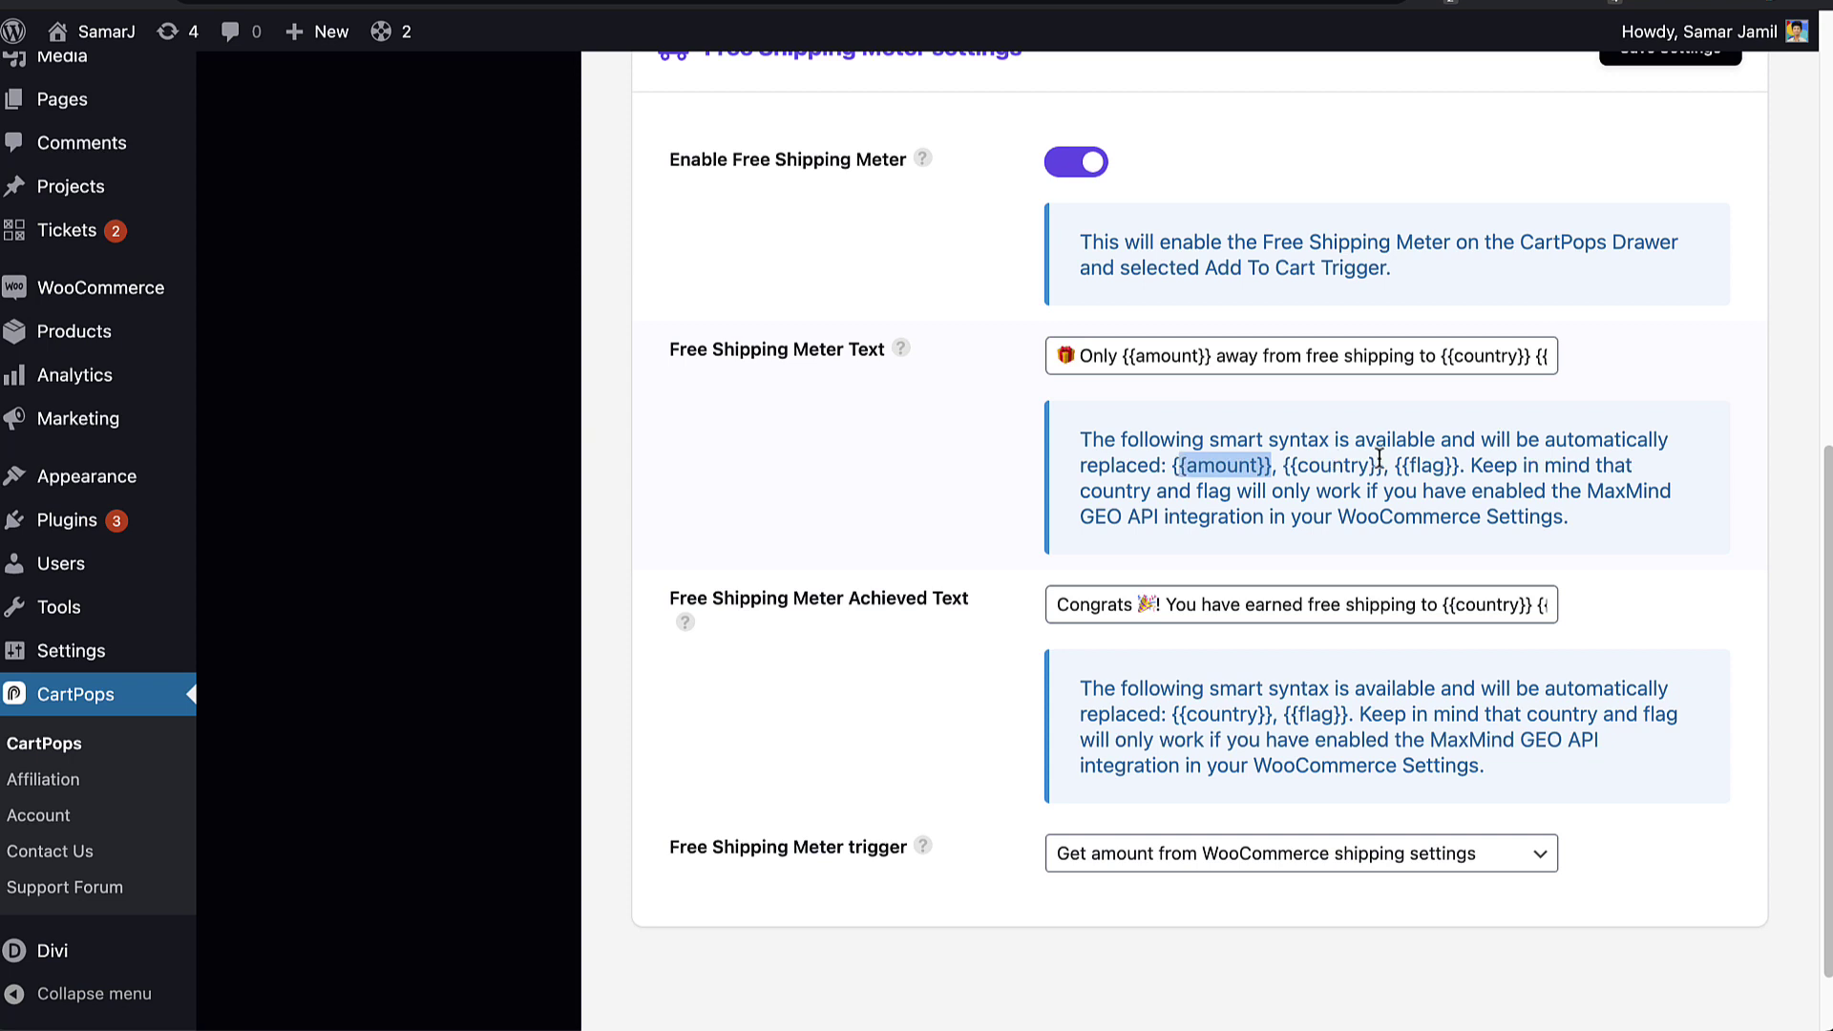
drag(1379, 463, 1312, 464)
drag(1459, 460, 1415, 465)
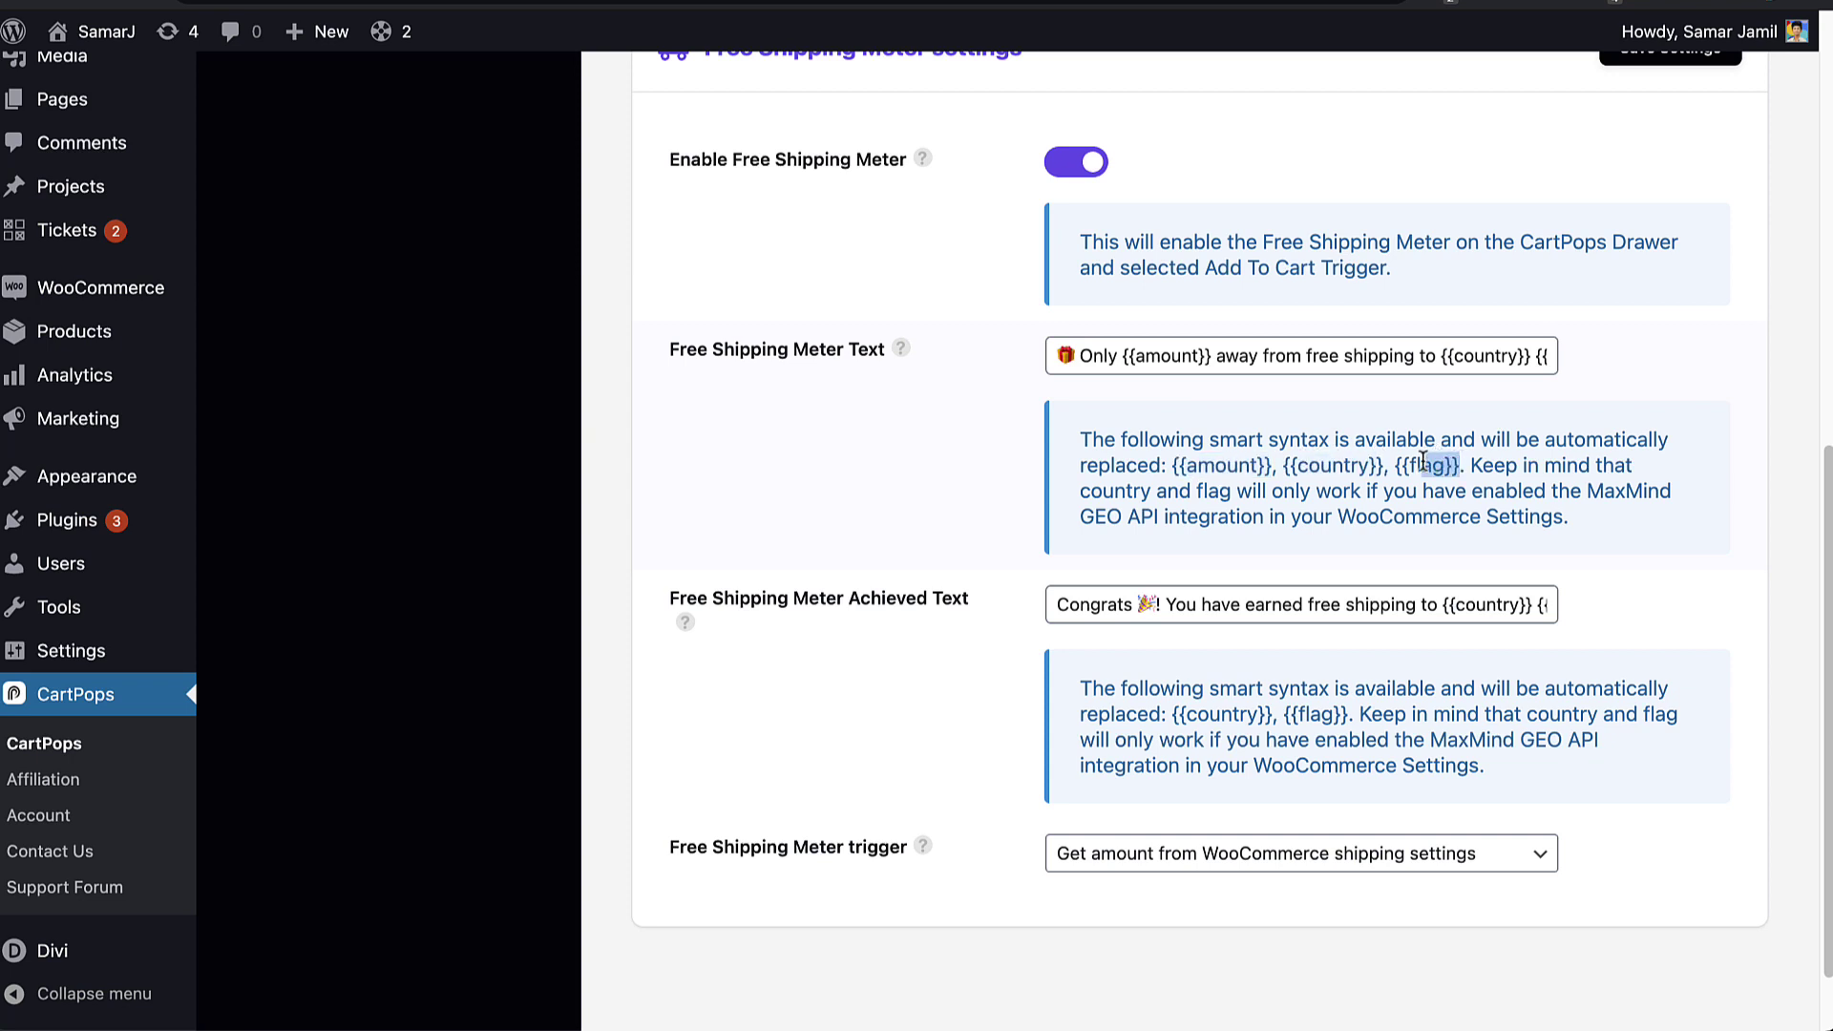
click(516, 568)
Step: Go to the WooCommerce General store settings
mouse_move(196, 304)
click(250, 507)
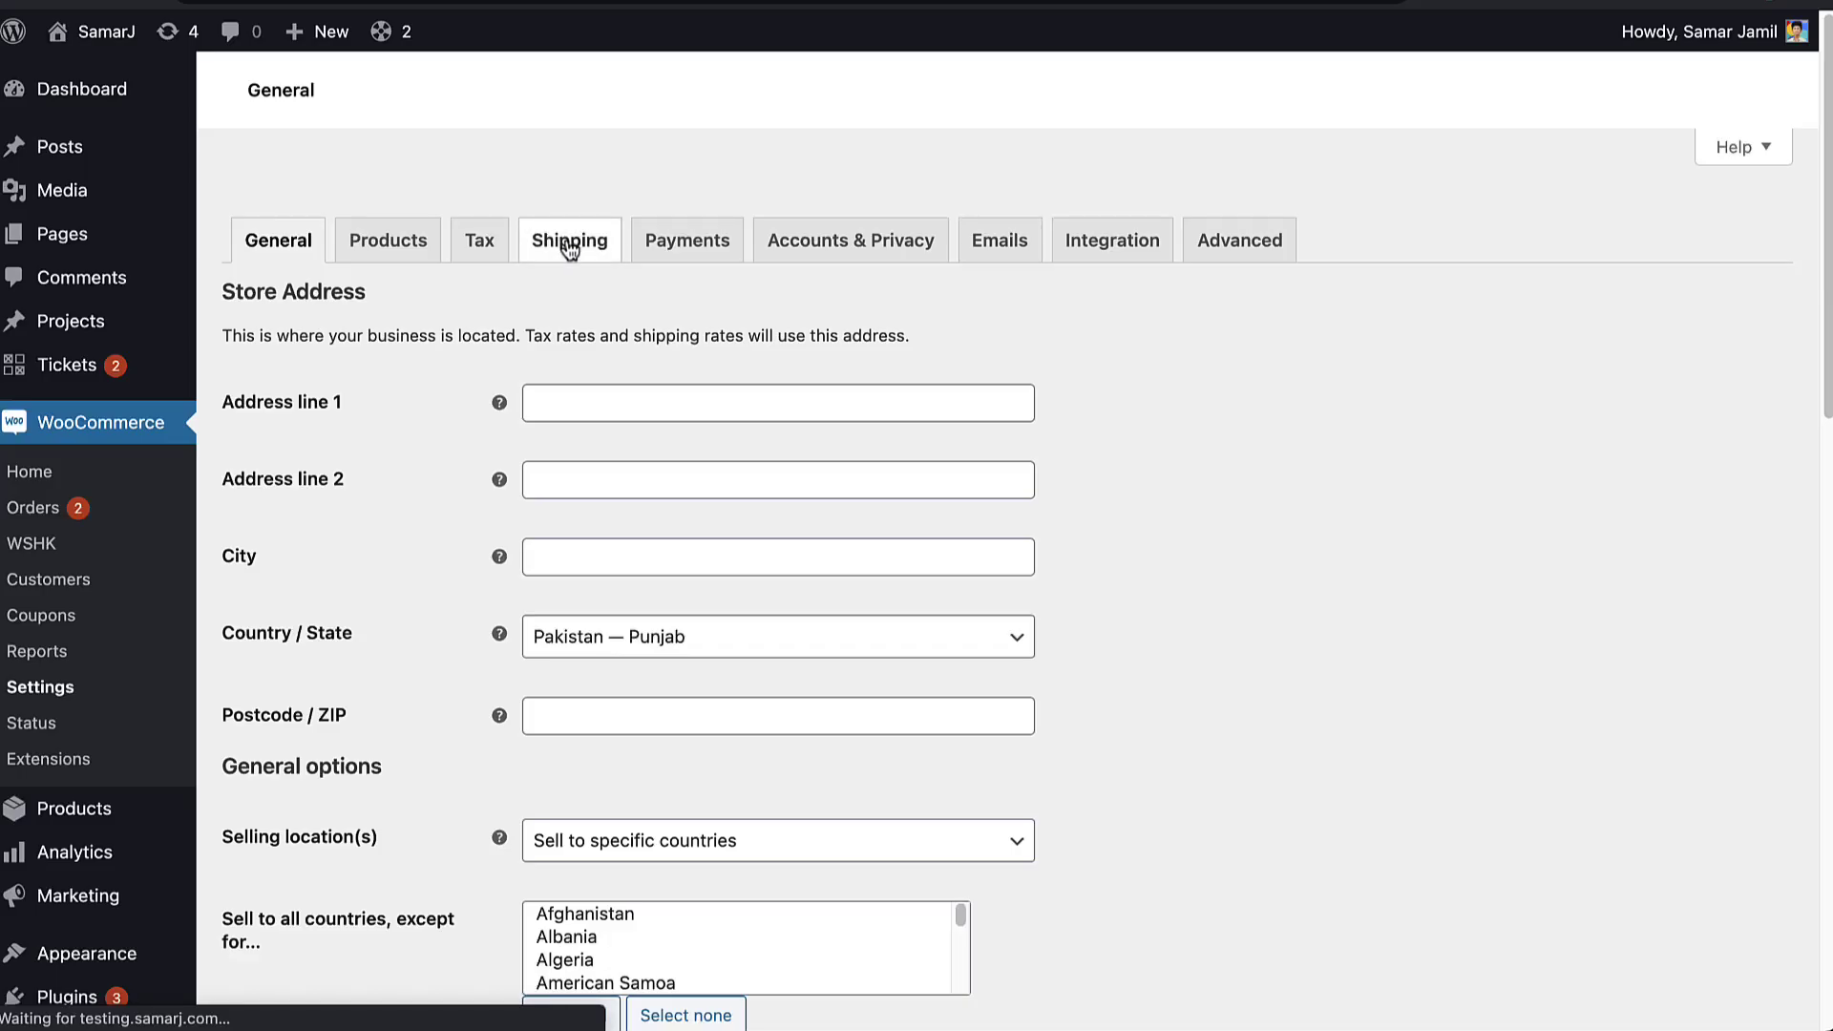
scroll(508, 426, down, 2)
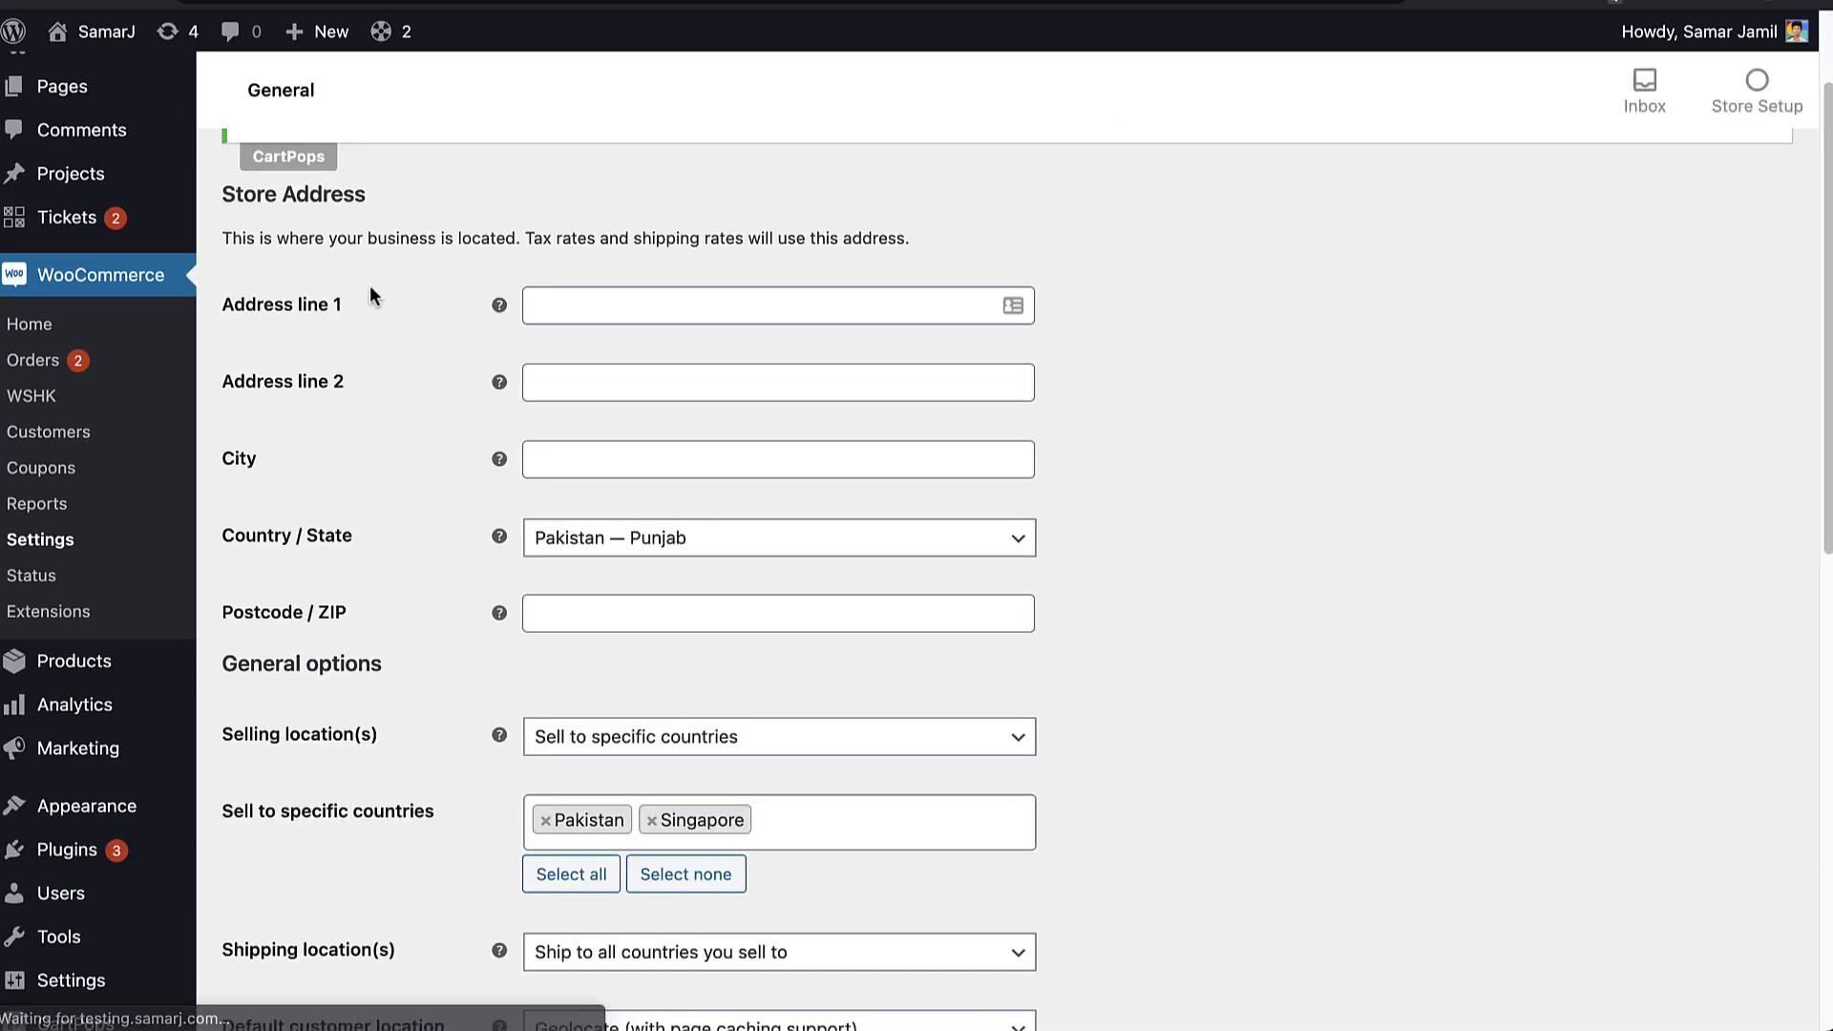
double_click(282, 191)
click(283, 191)
scroll(269, 701, down, 2)
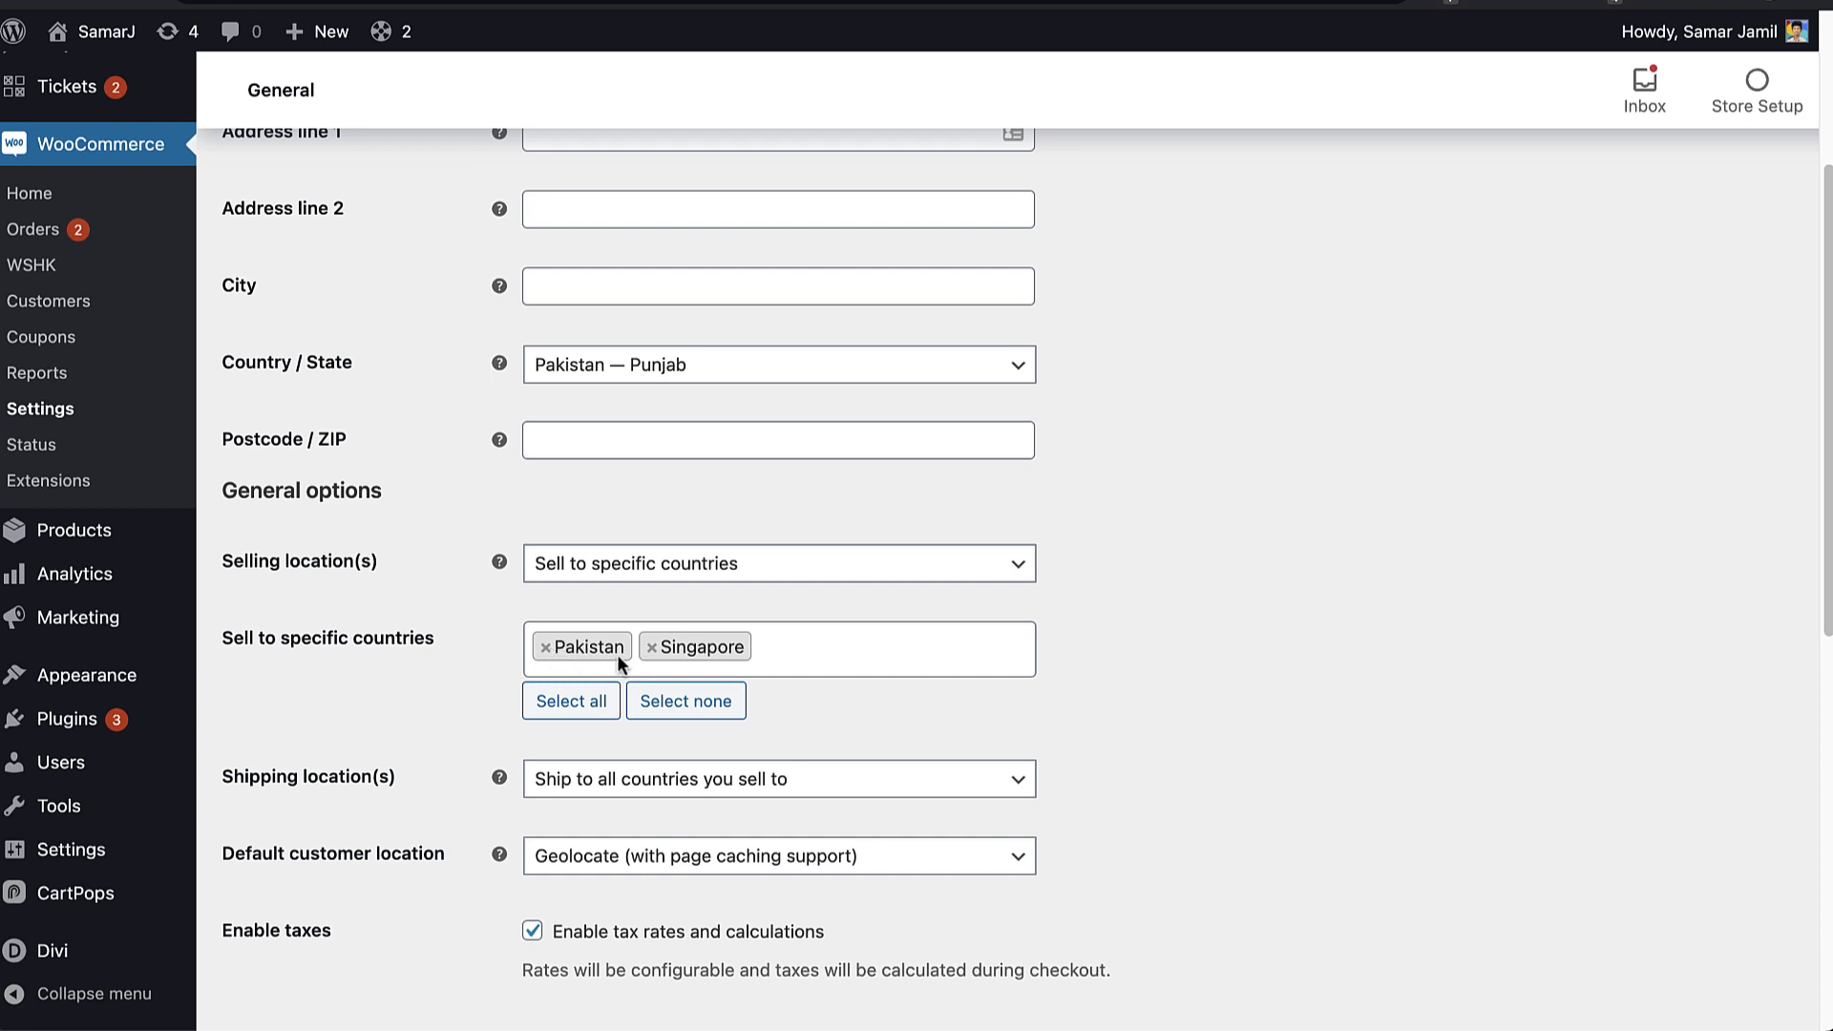
Step: Add United States (US) to selling countries, keep Geolocate as default location, and save
click(766, 649)
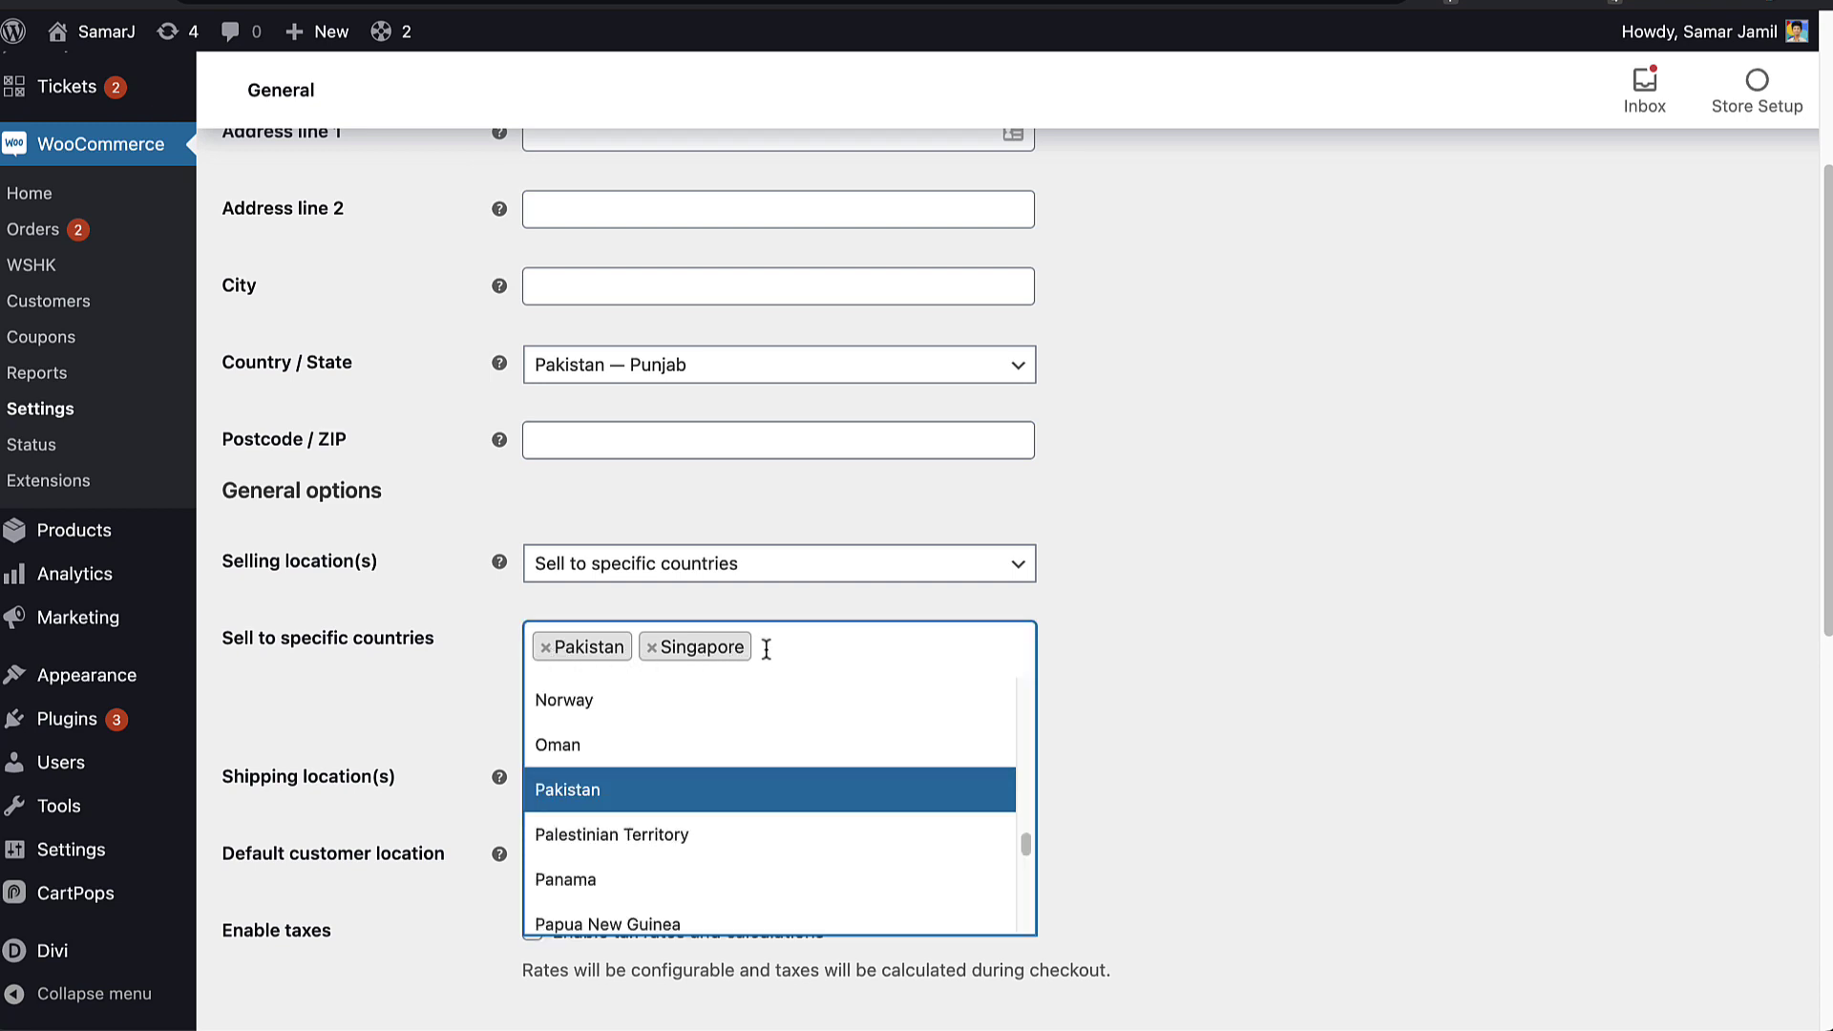
text(united)
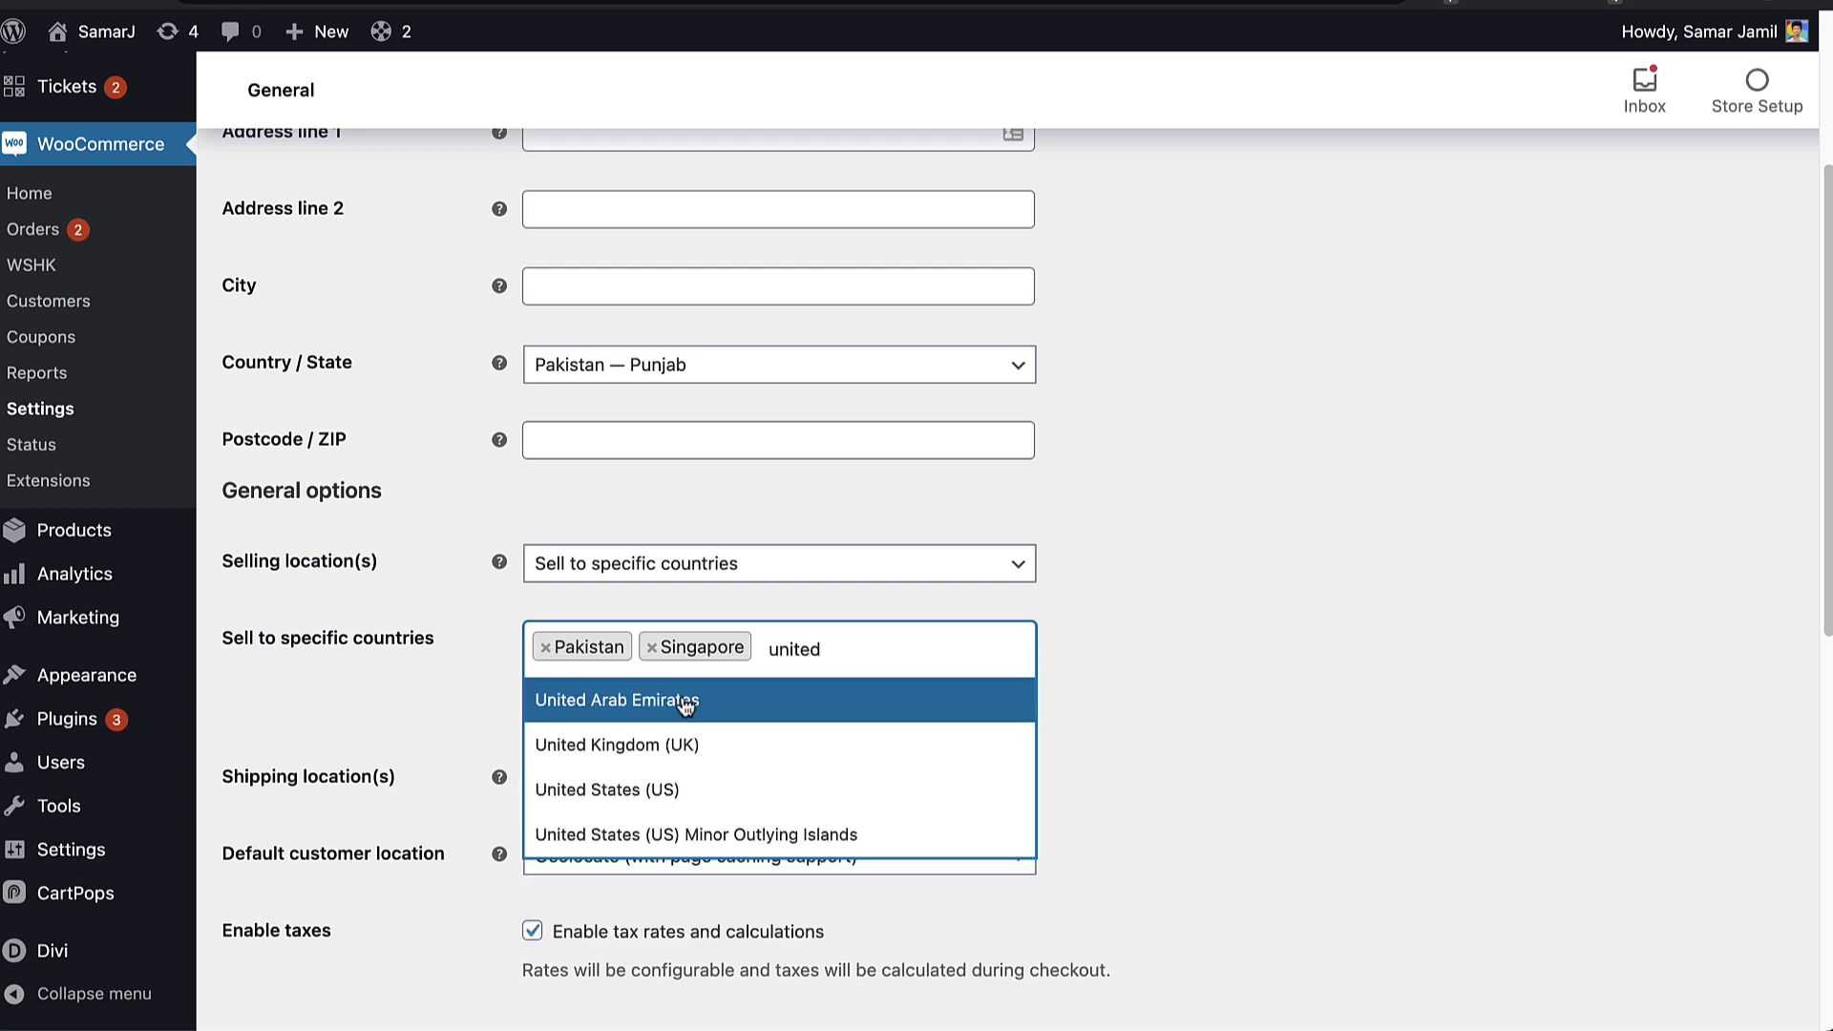
click(634, 775)
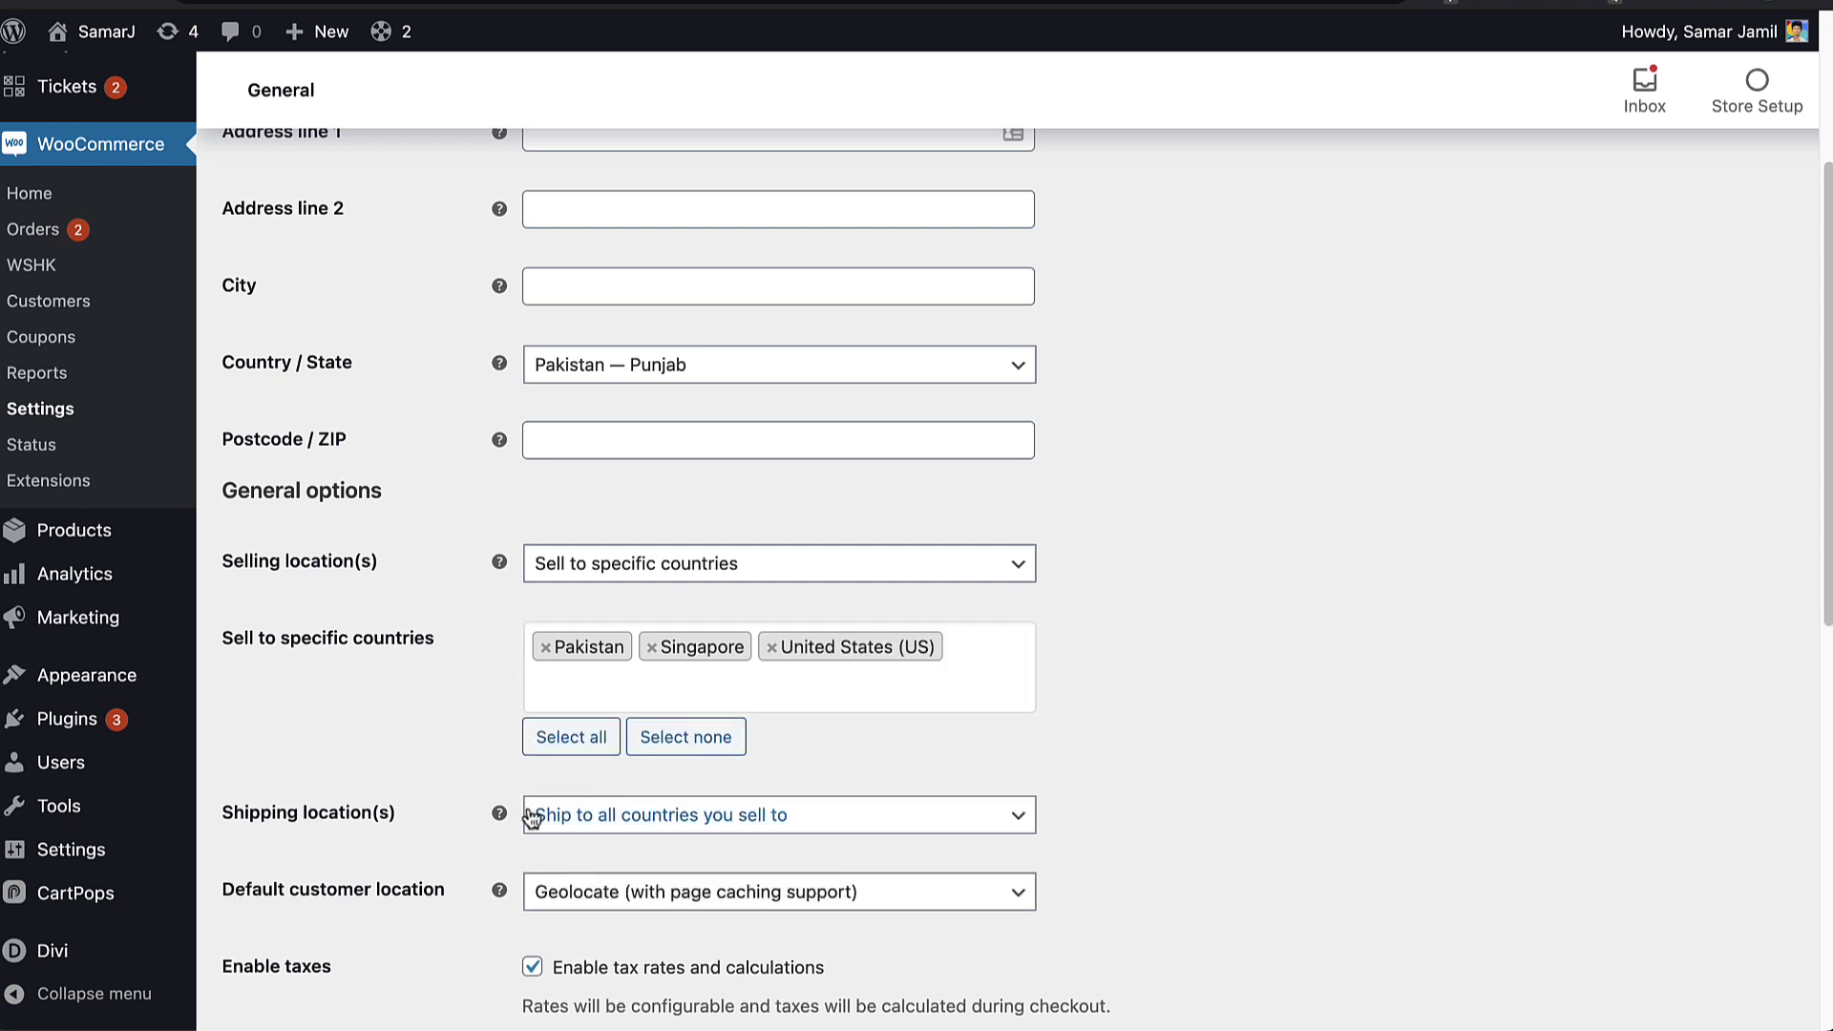
scroll(459, 823, down, 1)
click(576, 837)
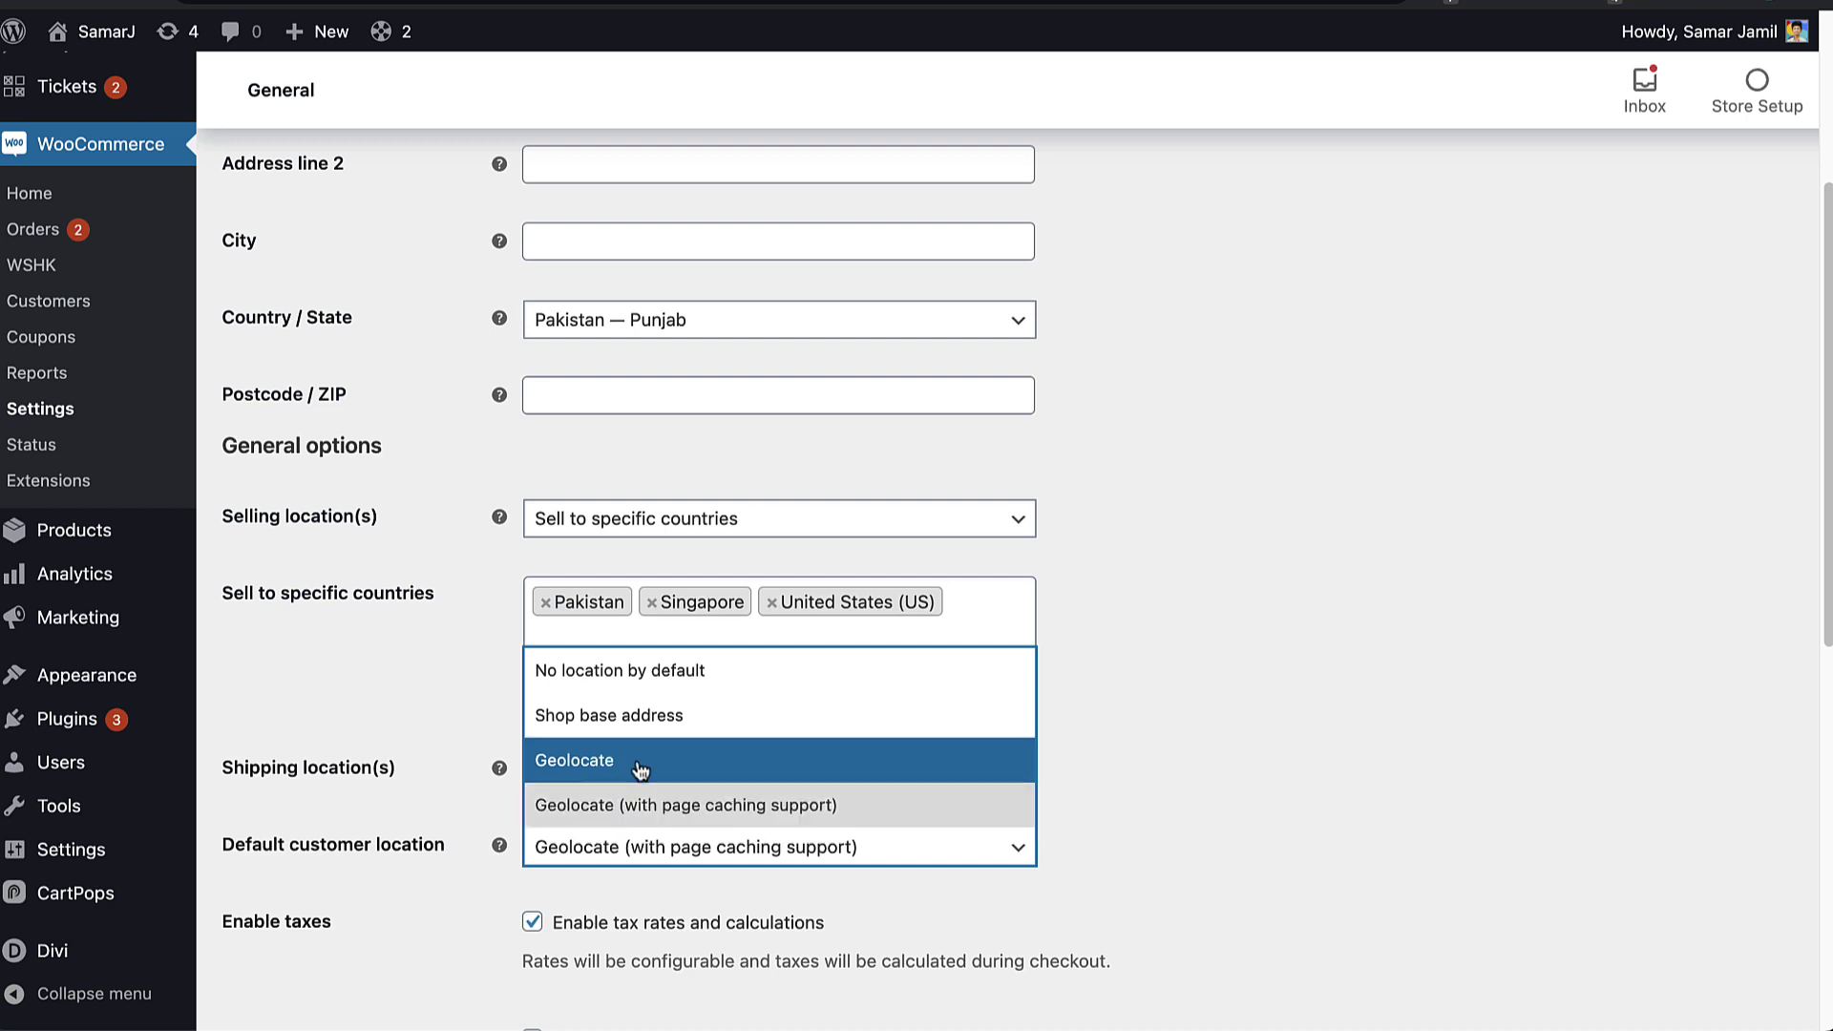
click(635, 807)
scroll(473, 902, down, 10)
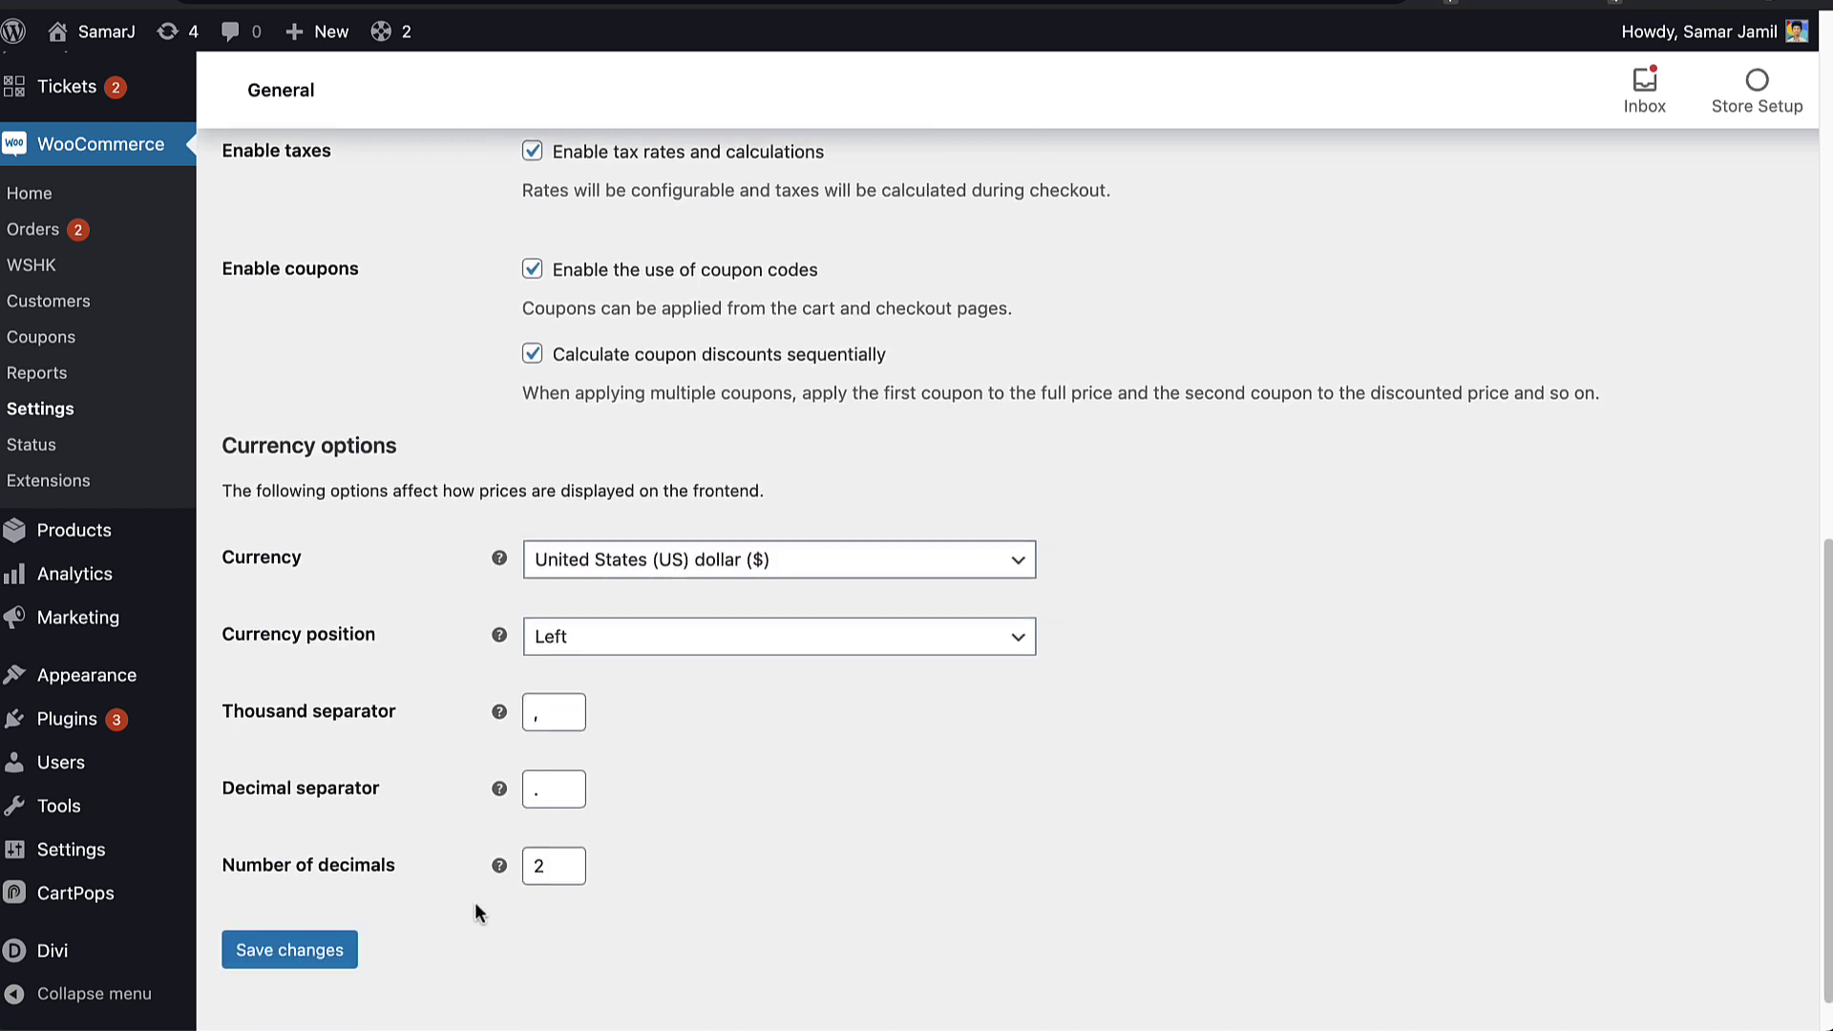
click(355, 949)
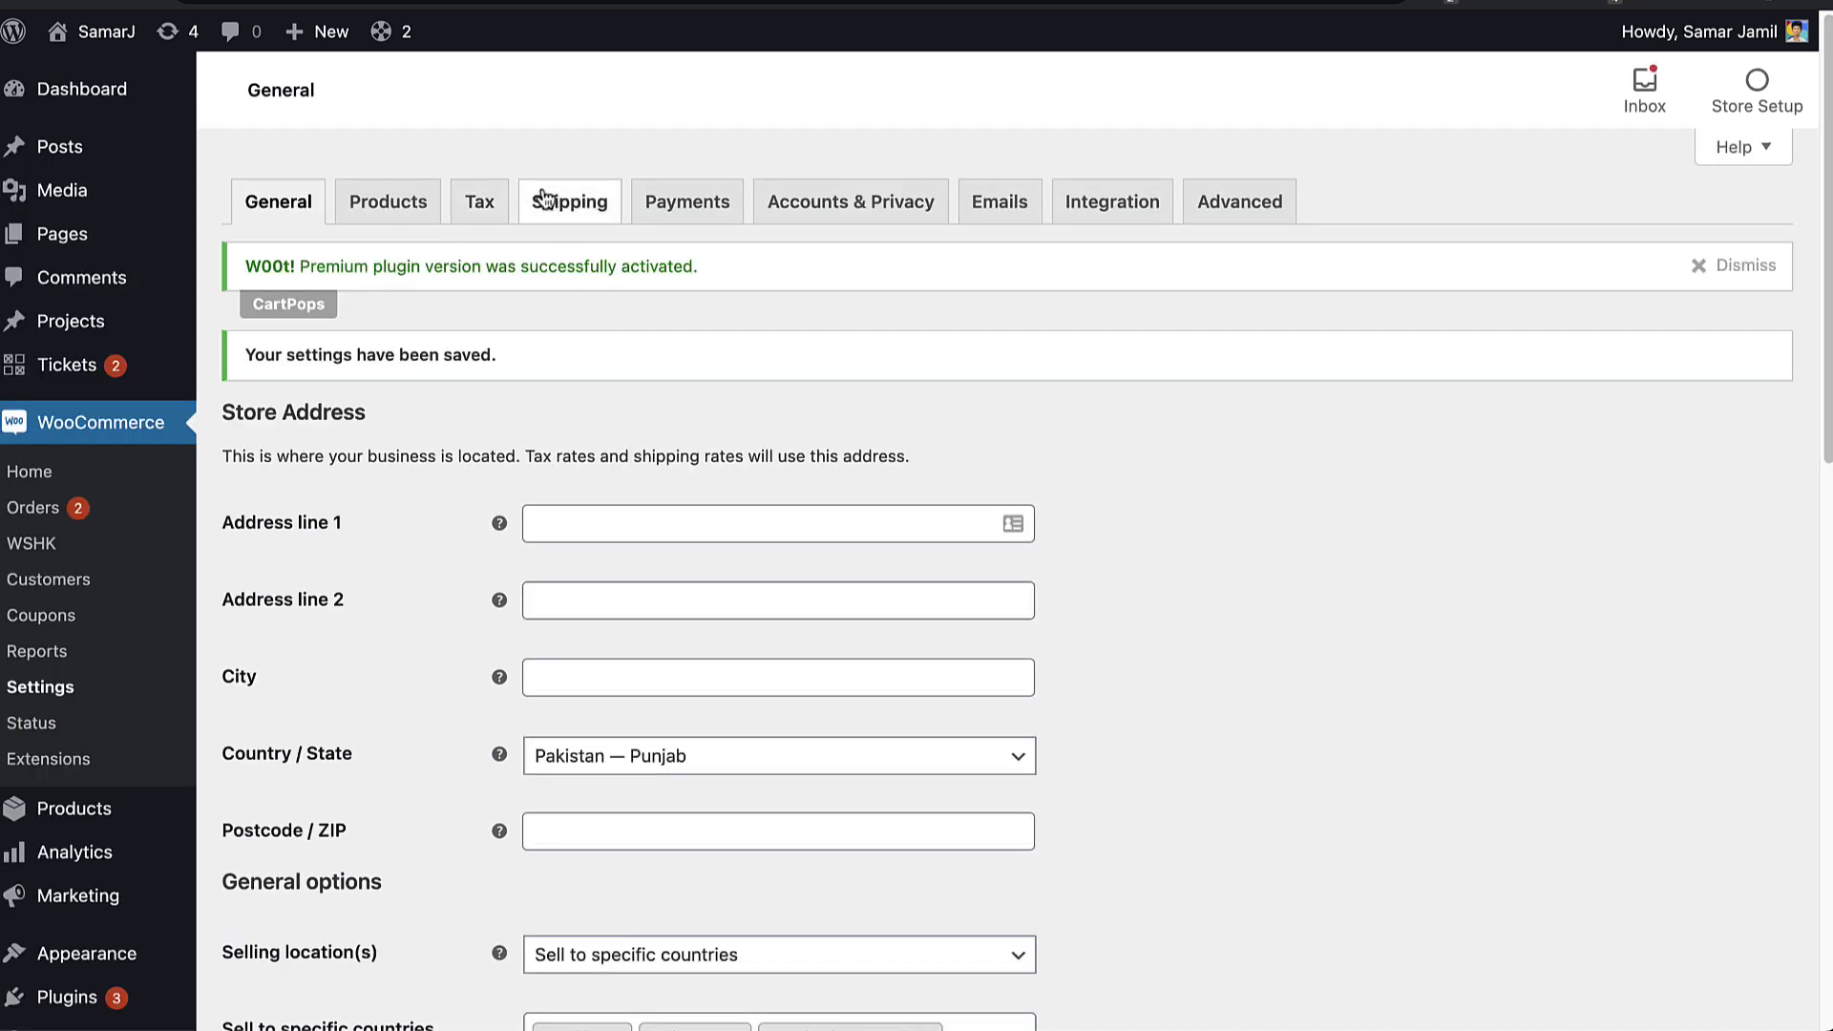
Step: Load maxmind.com in a new browser tab
click(891, 217)
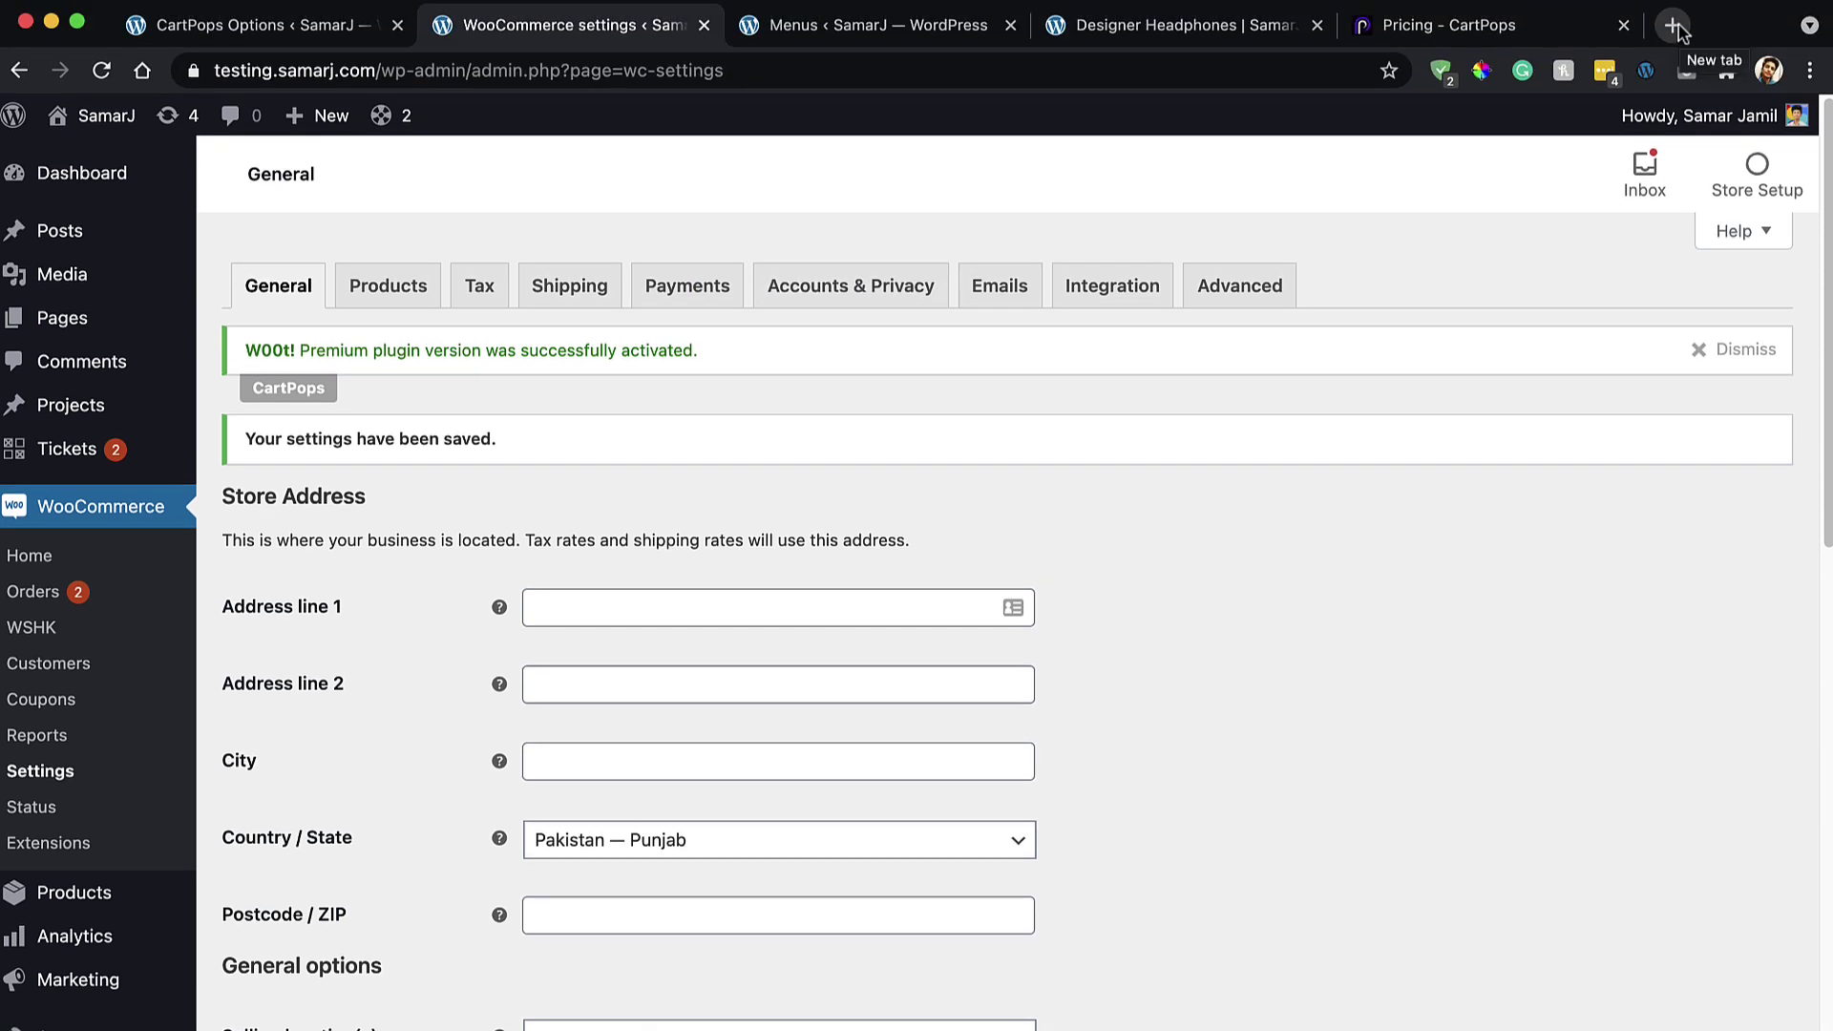
click(1673, 24)
text(maxmind.com)
key(Return)
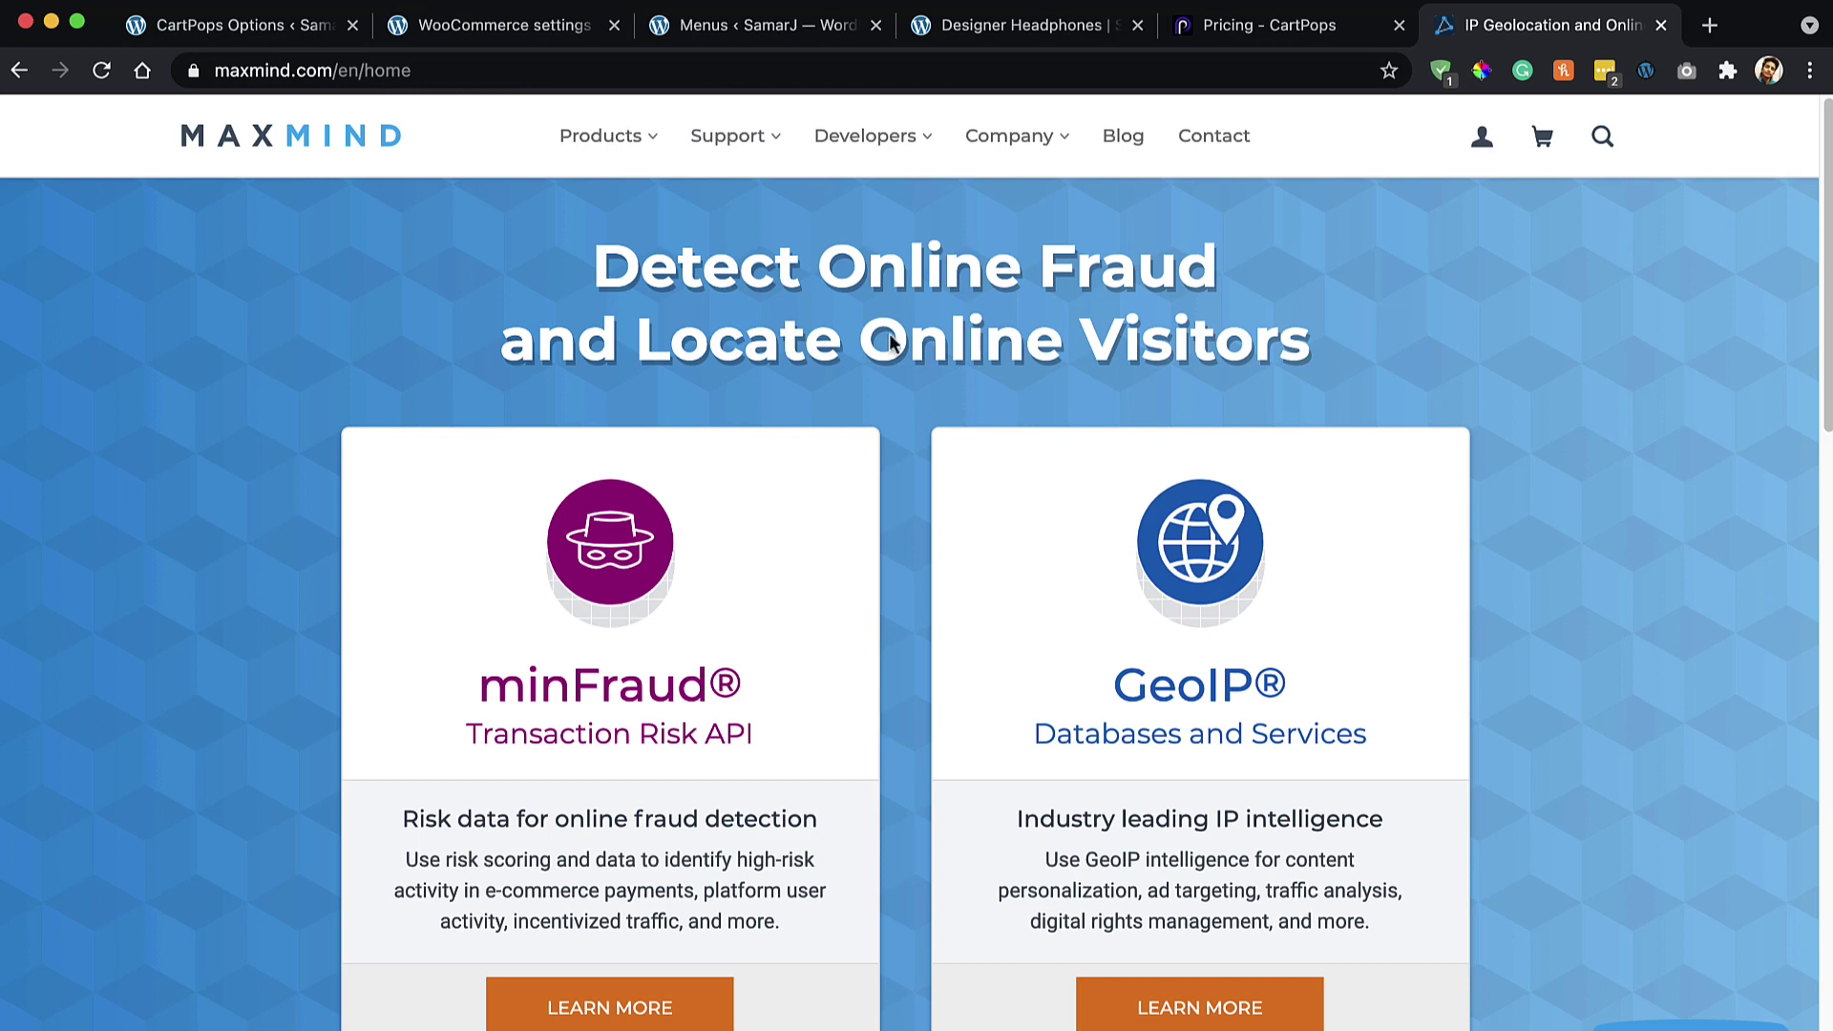
Step: Check the MaxMind license key on WooCommerce Integration, then return to the Free Shipping Meter settings
double_click(1189, 690)
click(1004, 650)
click(241, 28)
click(504, 25)
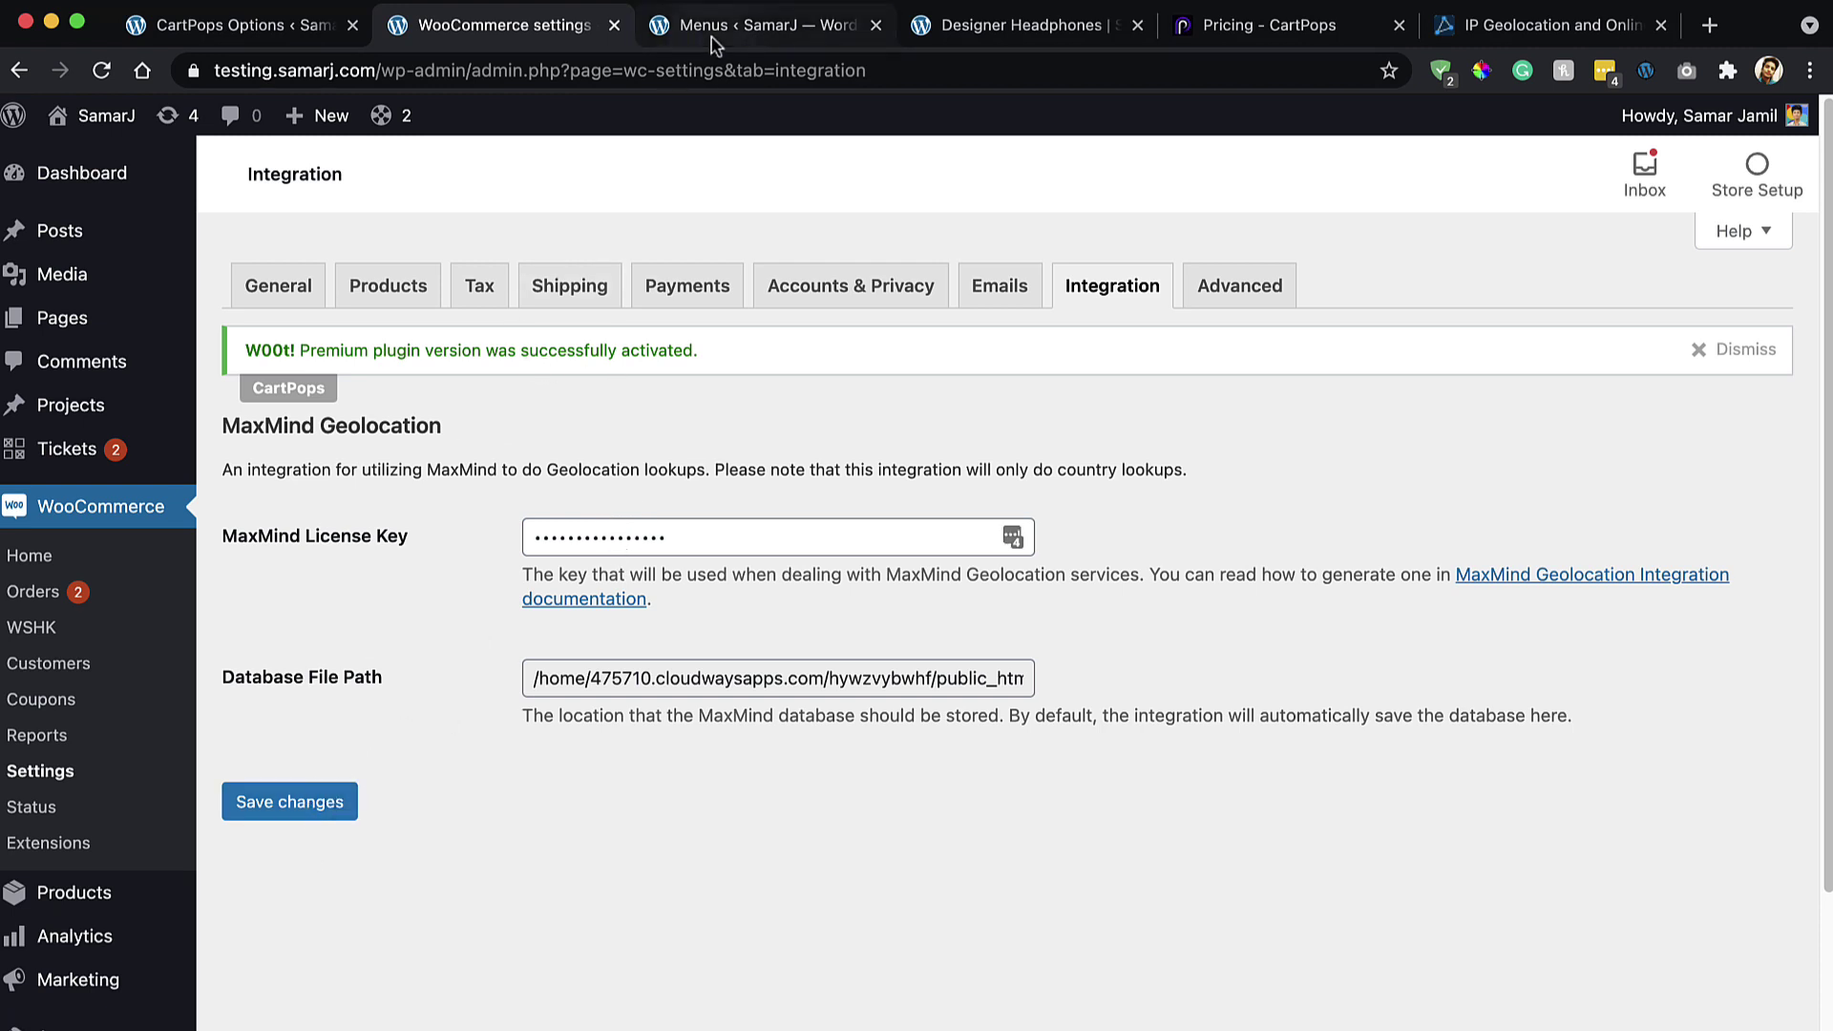
click(230, 25)
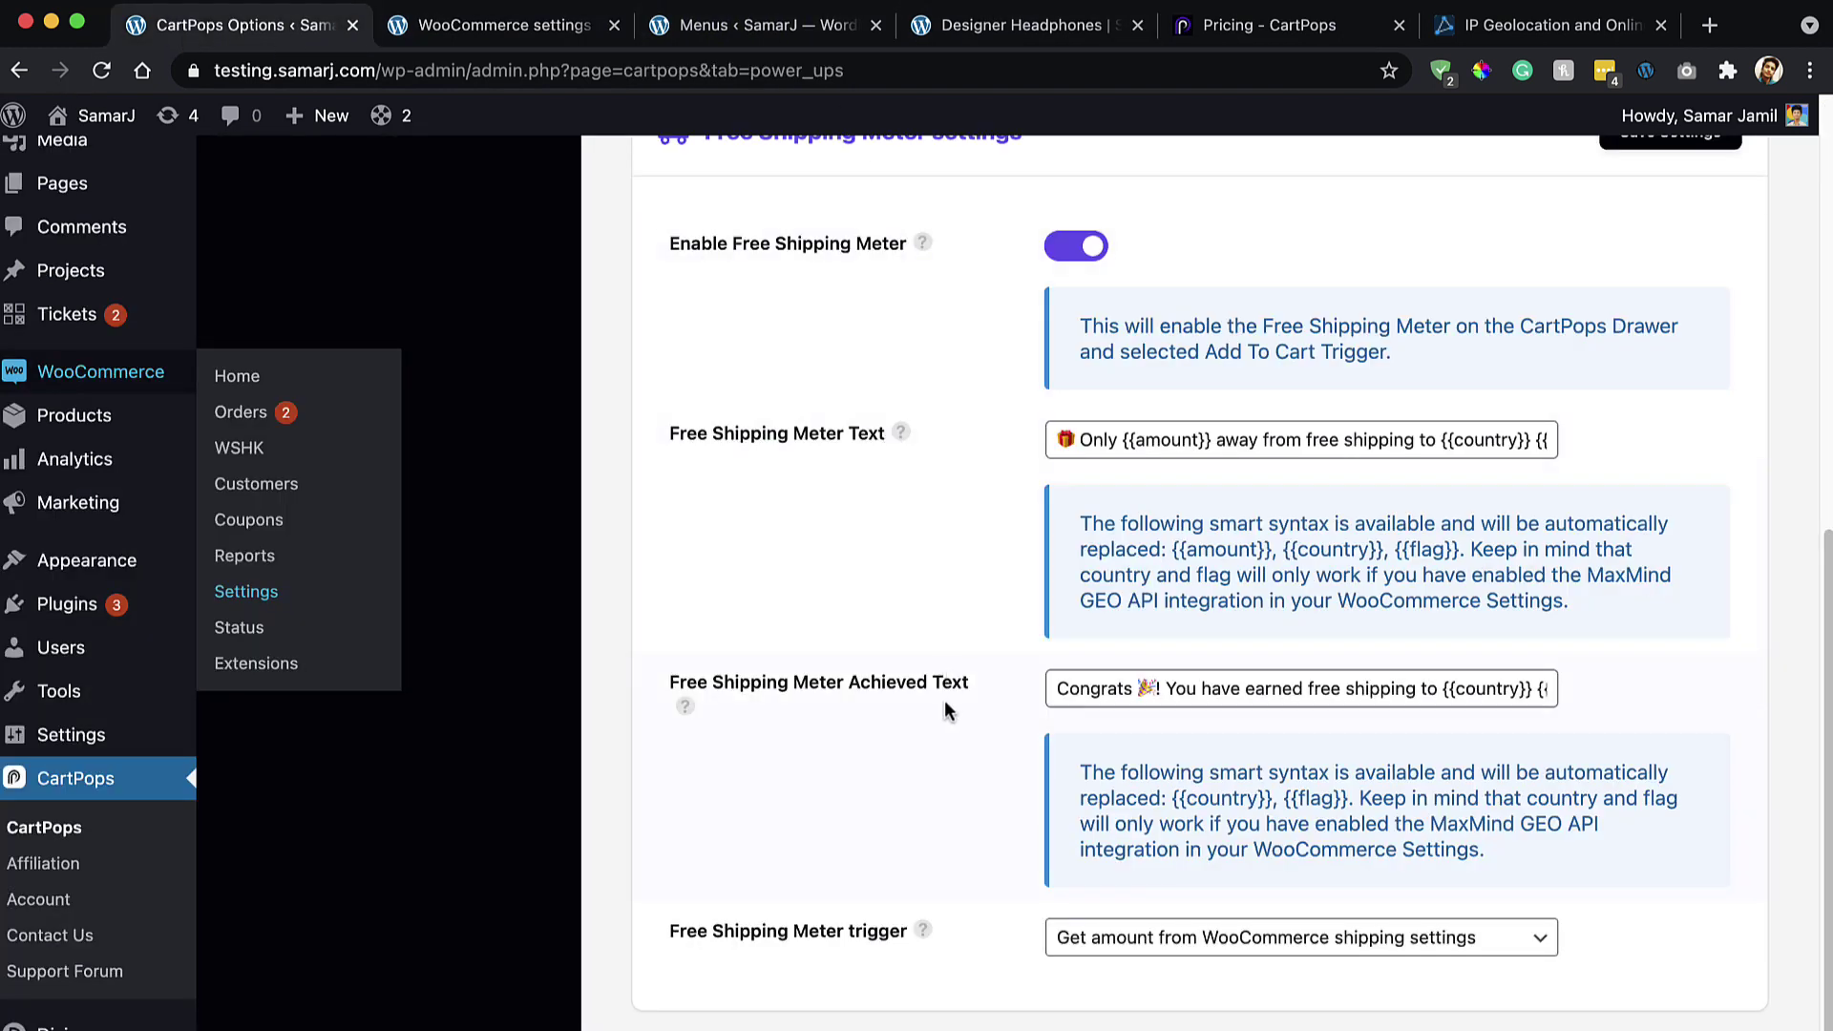
Step: Review the full Free Shipping Meter Achieved Text message
click(1094, 685)
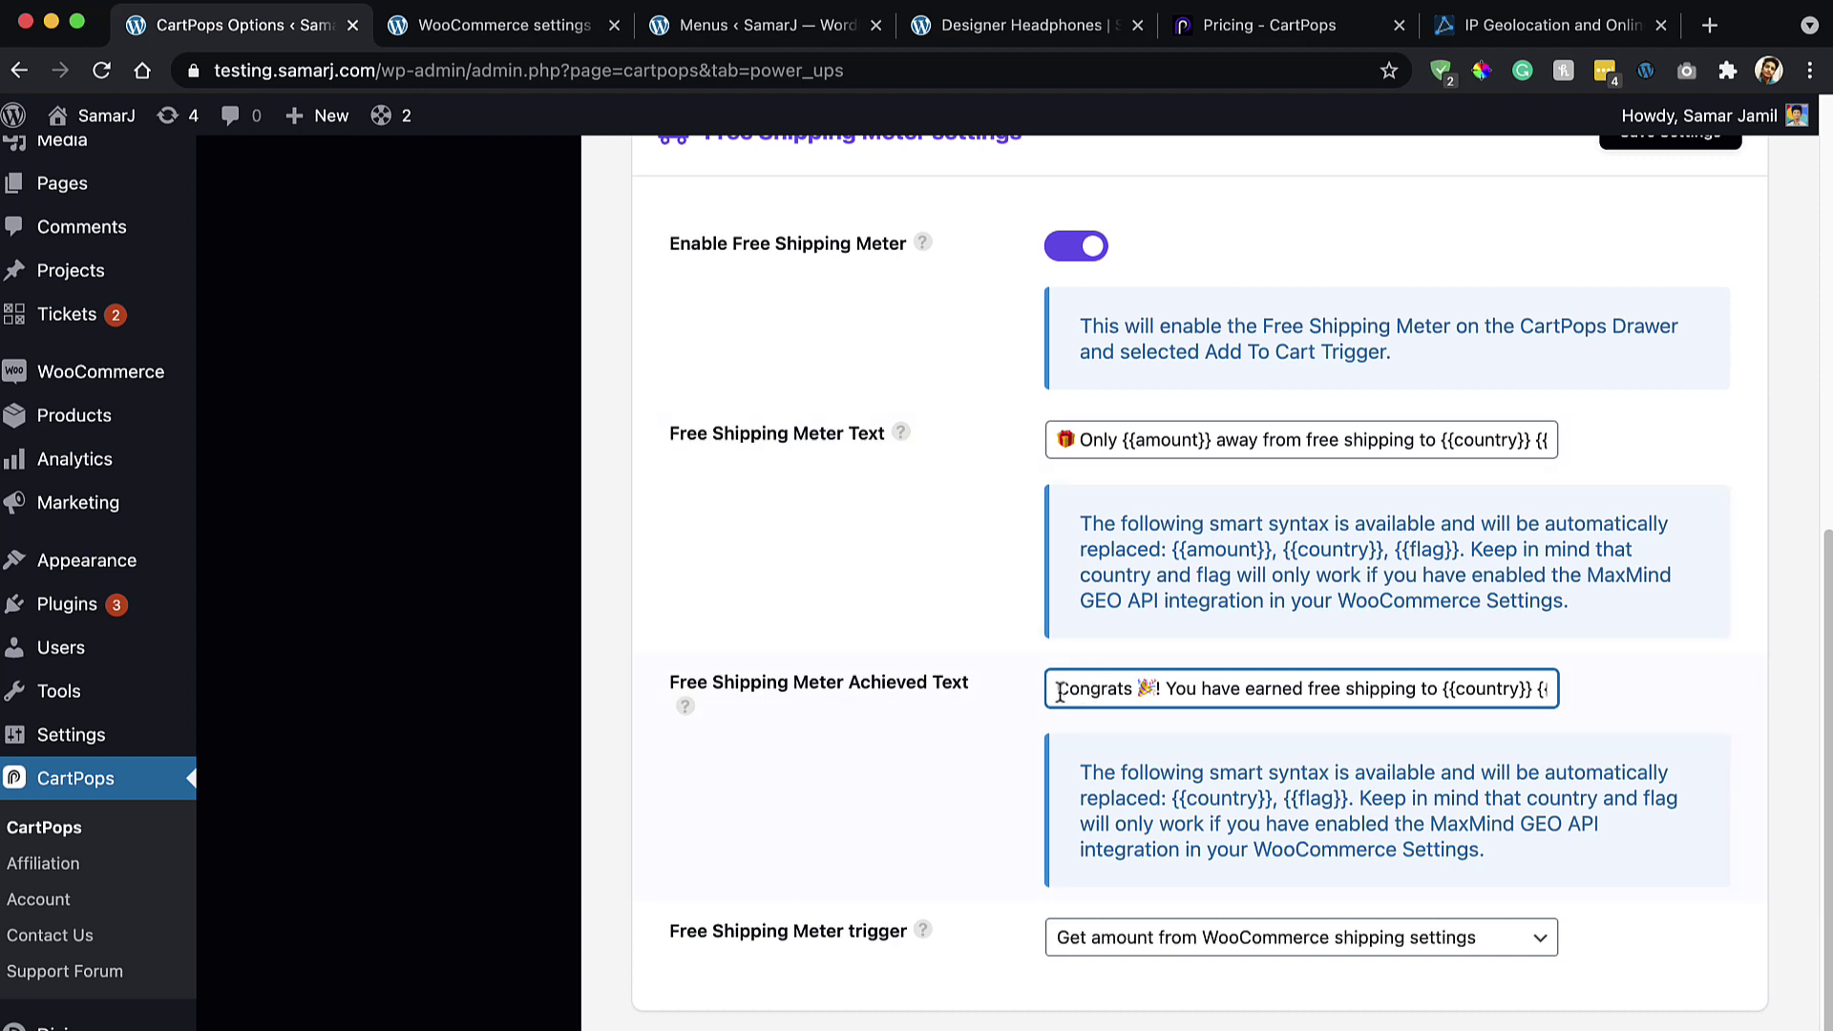
drag(1060, 692, 1464, 684)
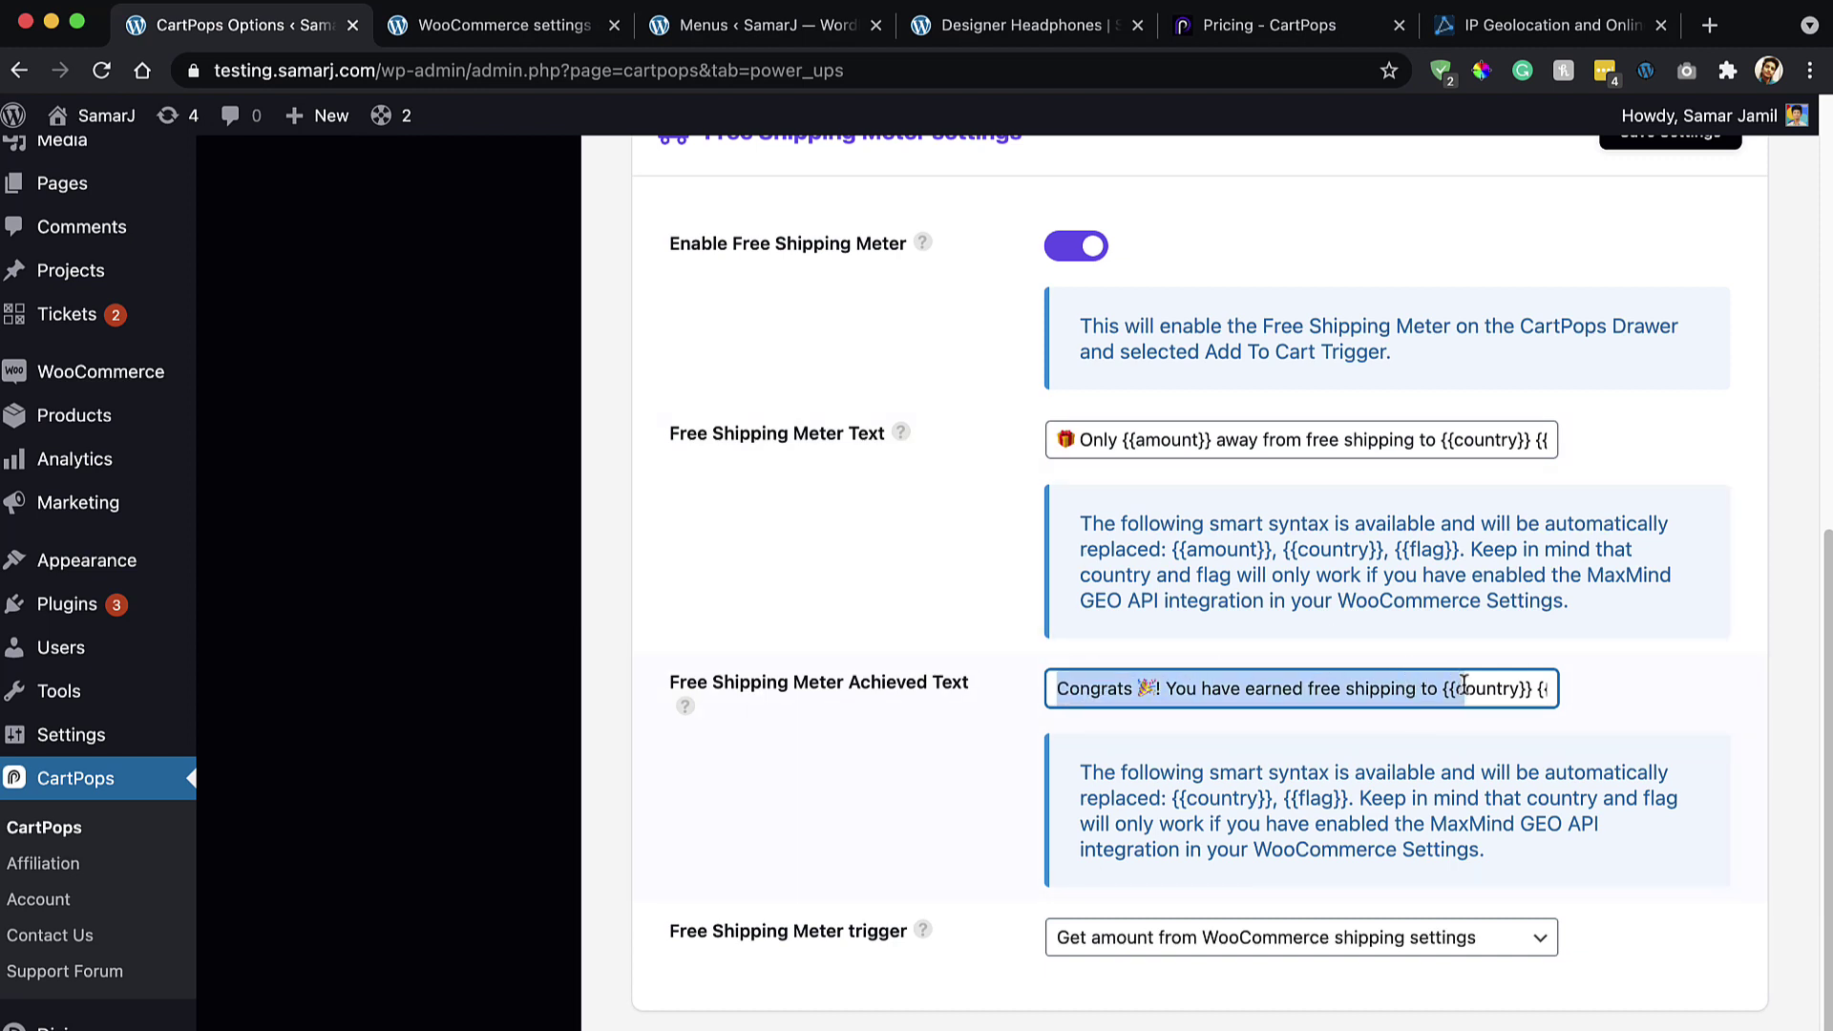
click(1555, 684)
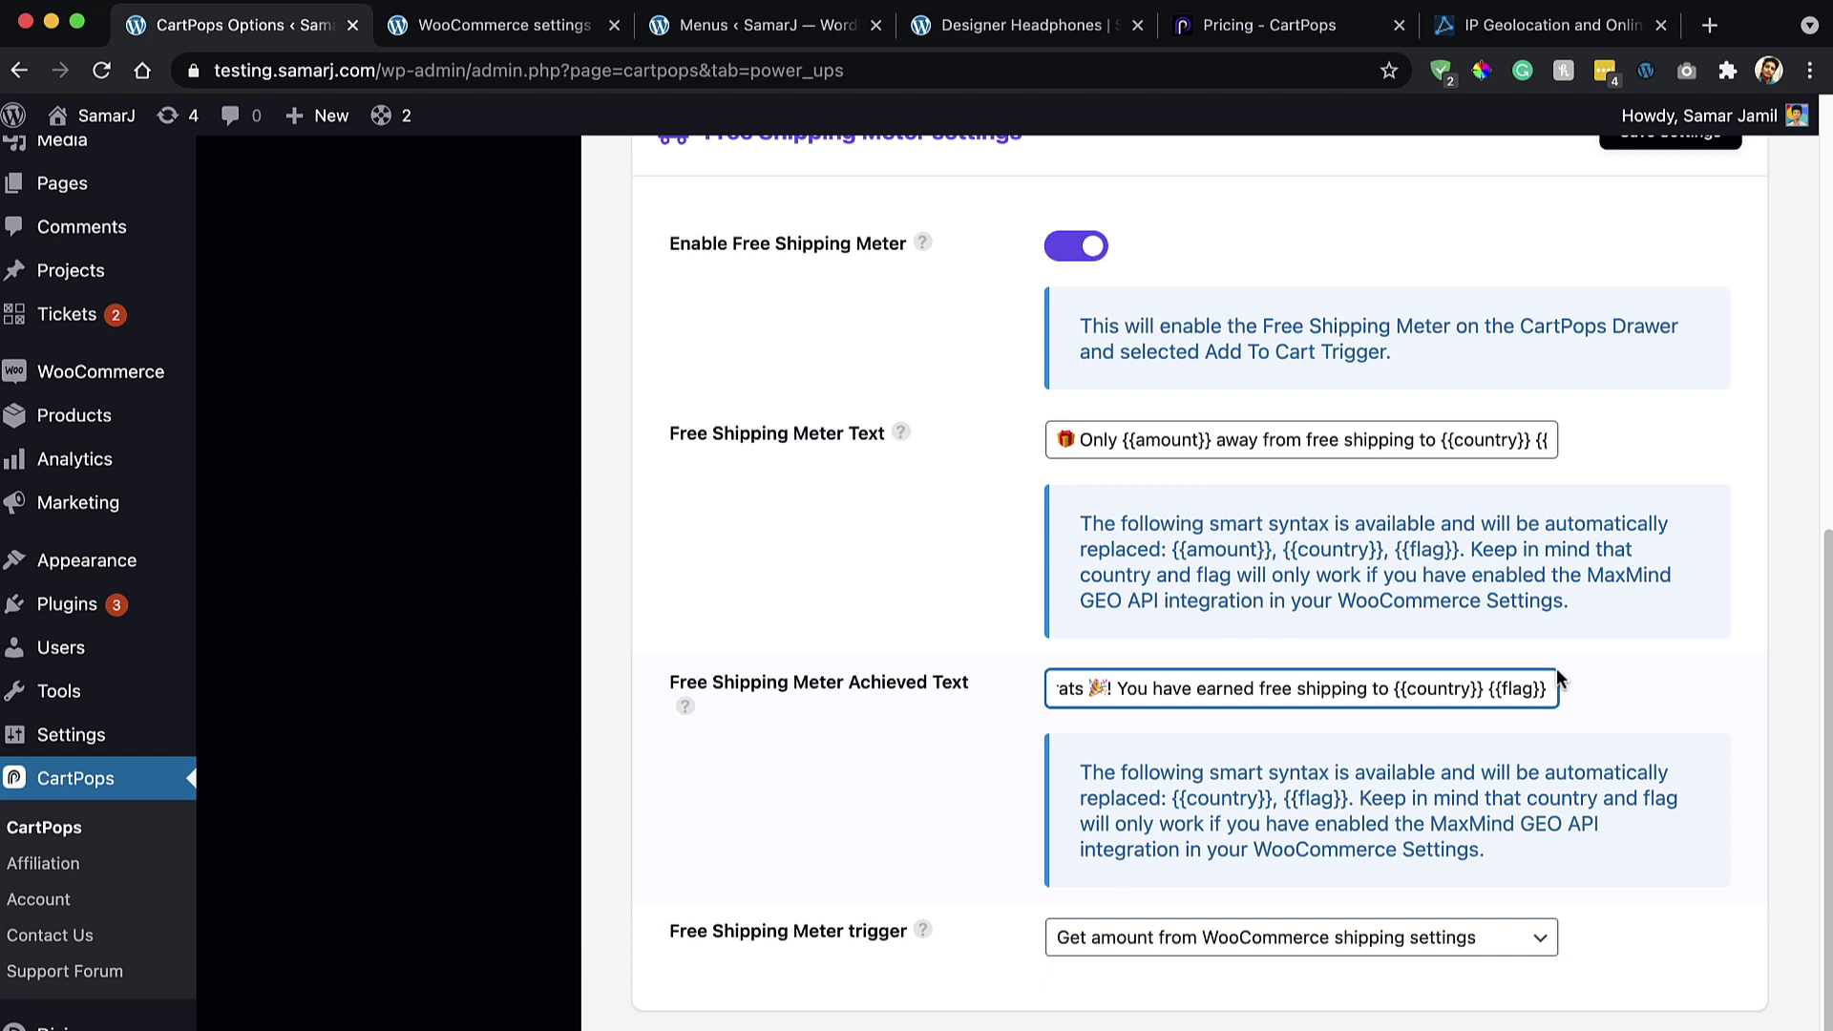
triple_click(1468, 691)
click(1497, 735)
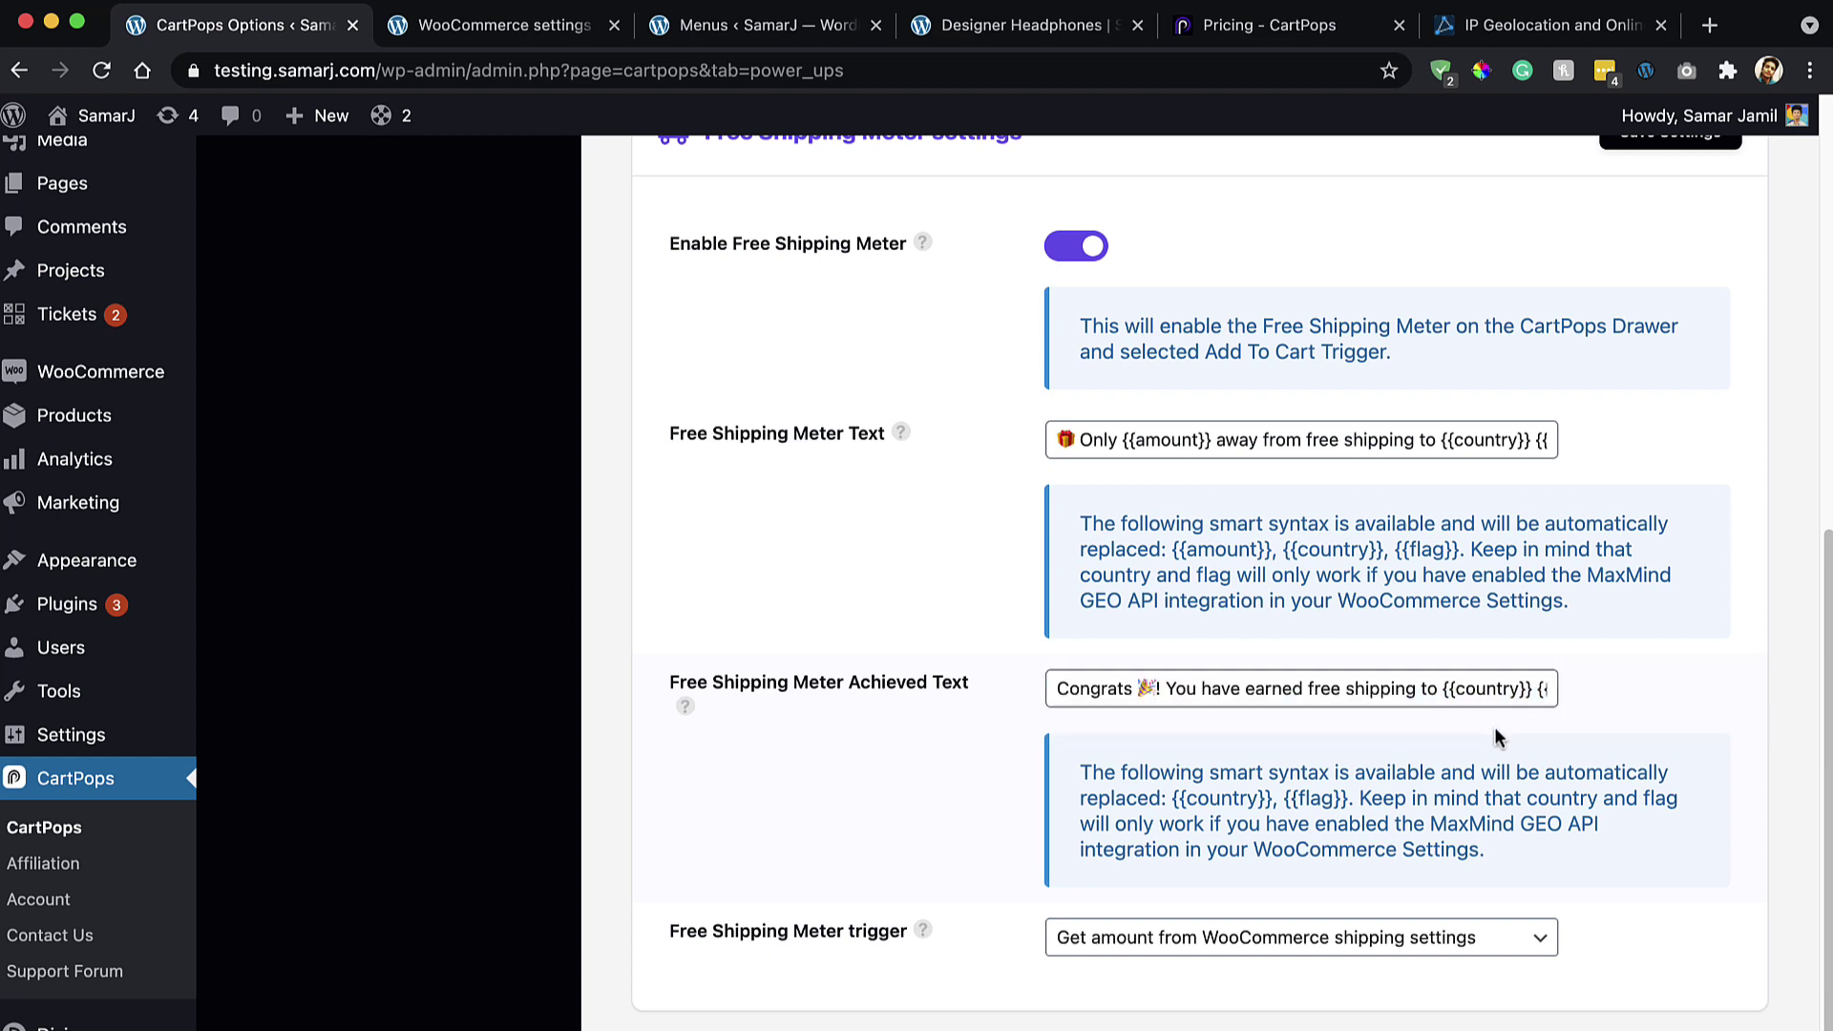
Step: Set the free shipping meter trigger to a custom amount of 100
scroll(1108, 841, down, 1)
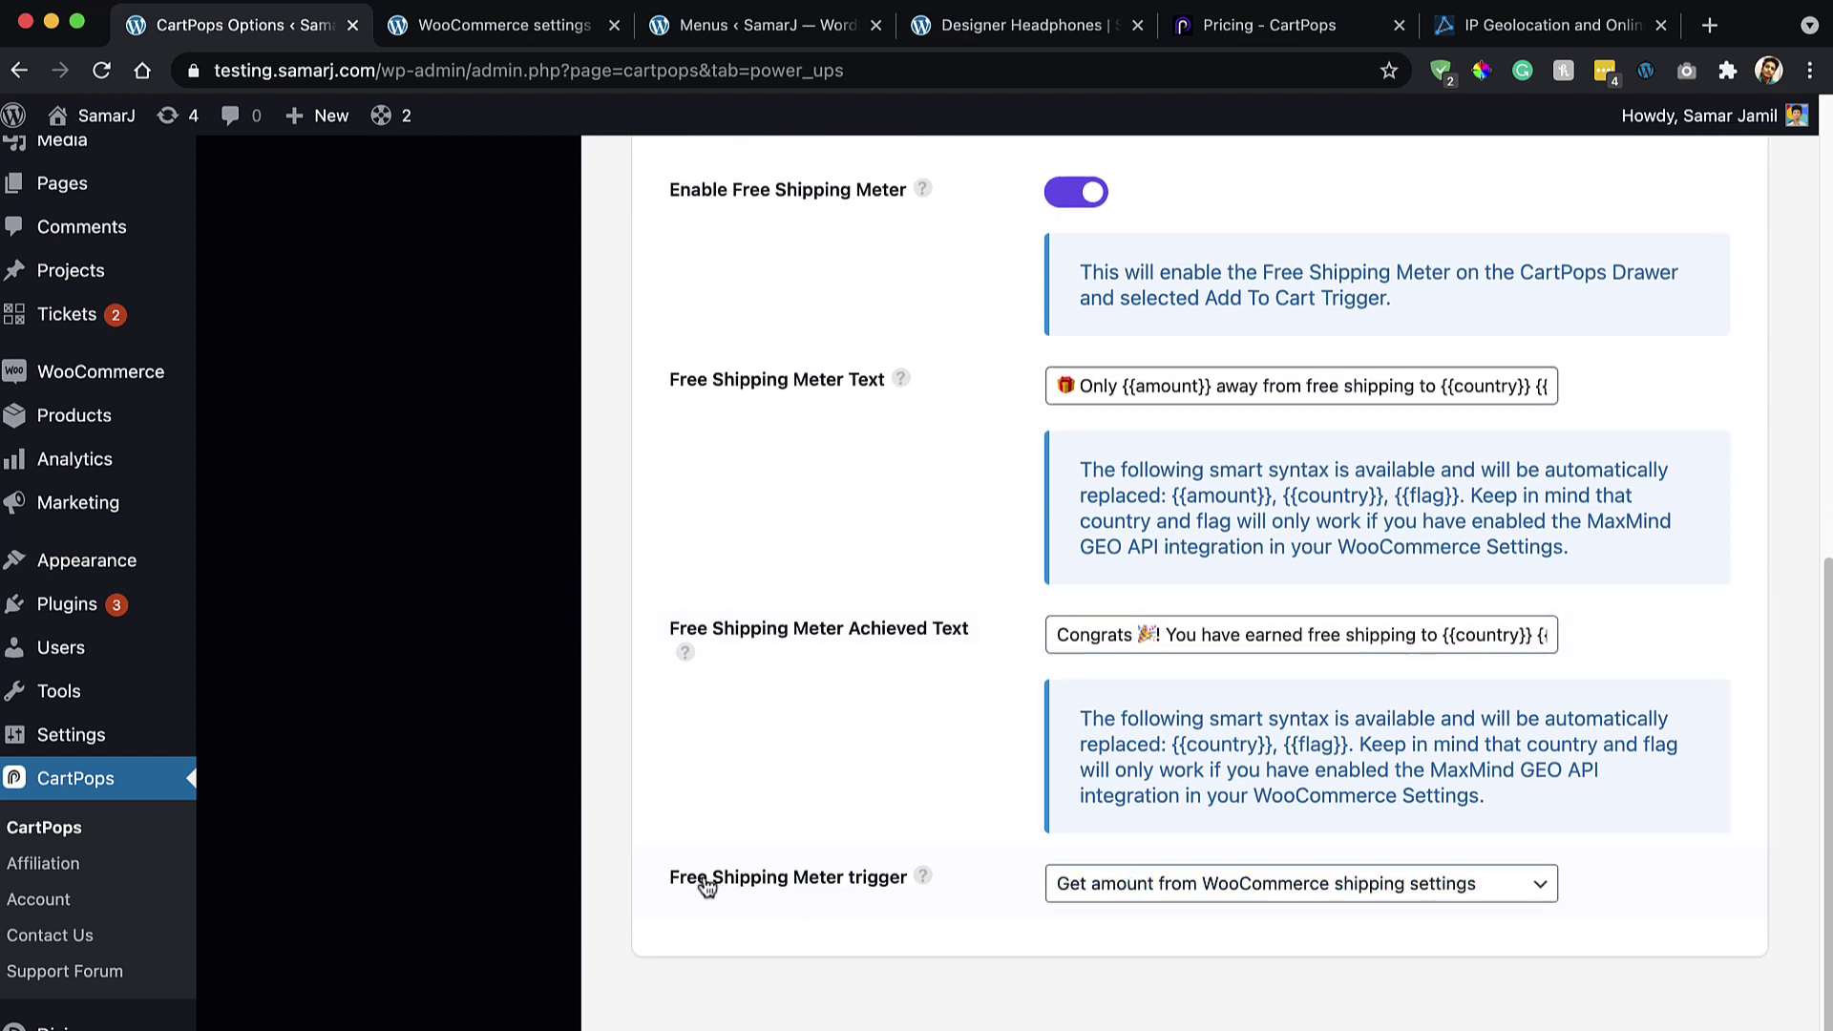
click(1127, 886)
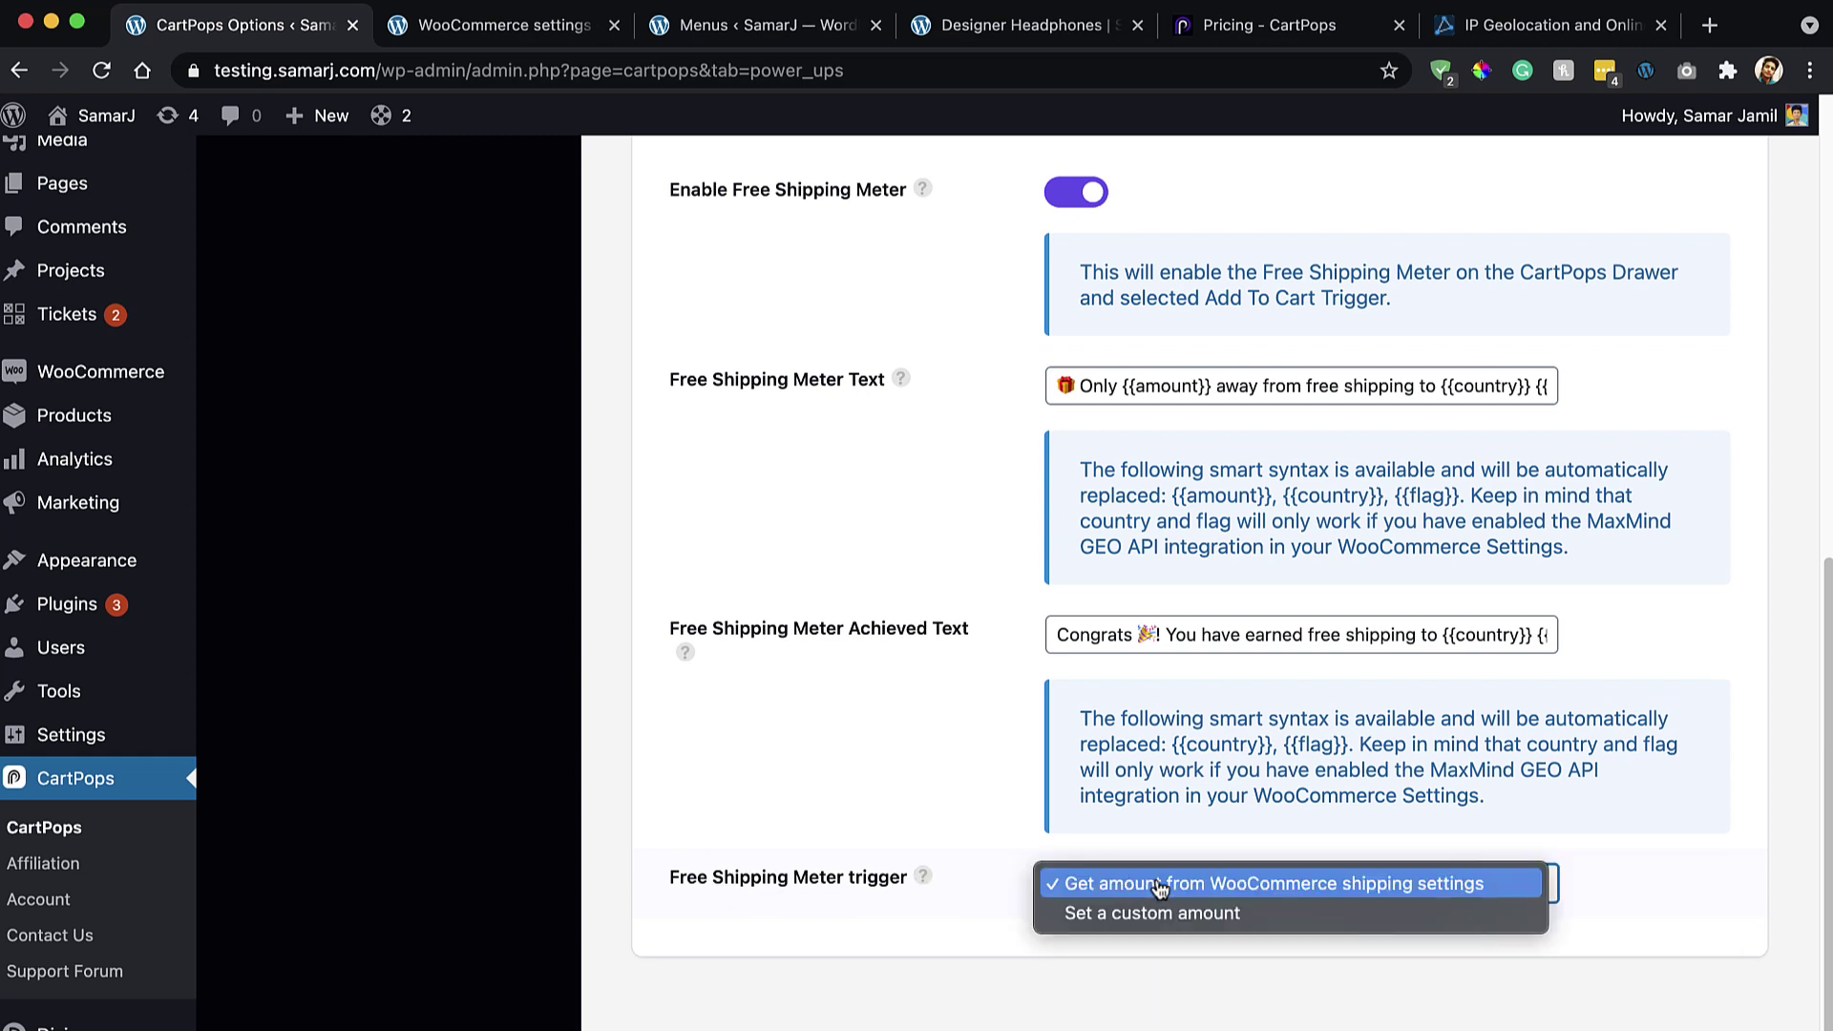
click(1157, 915)
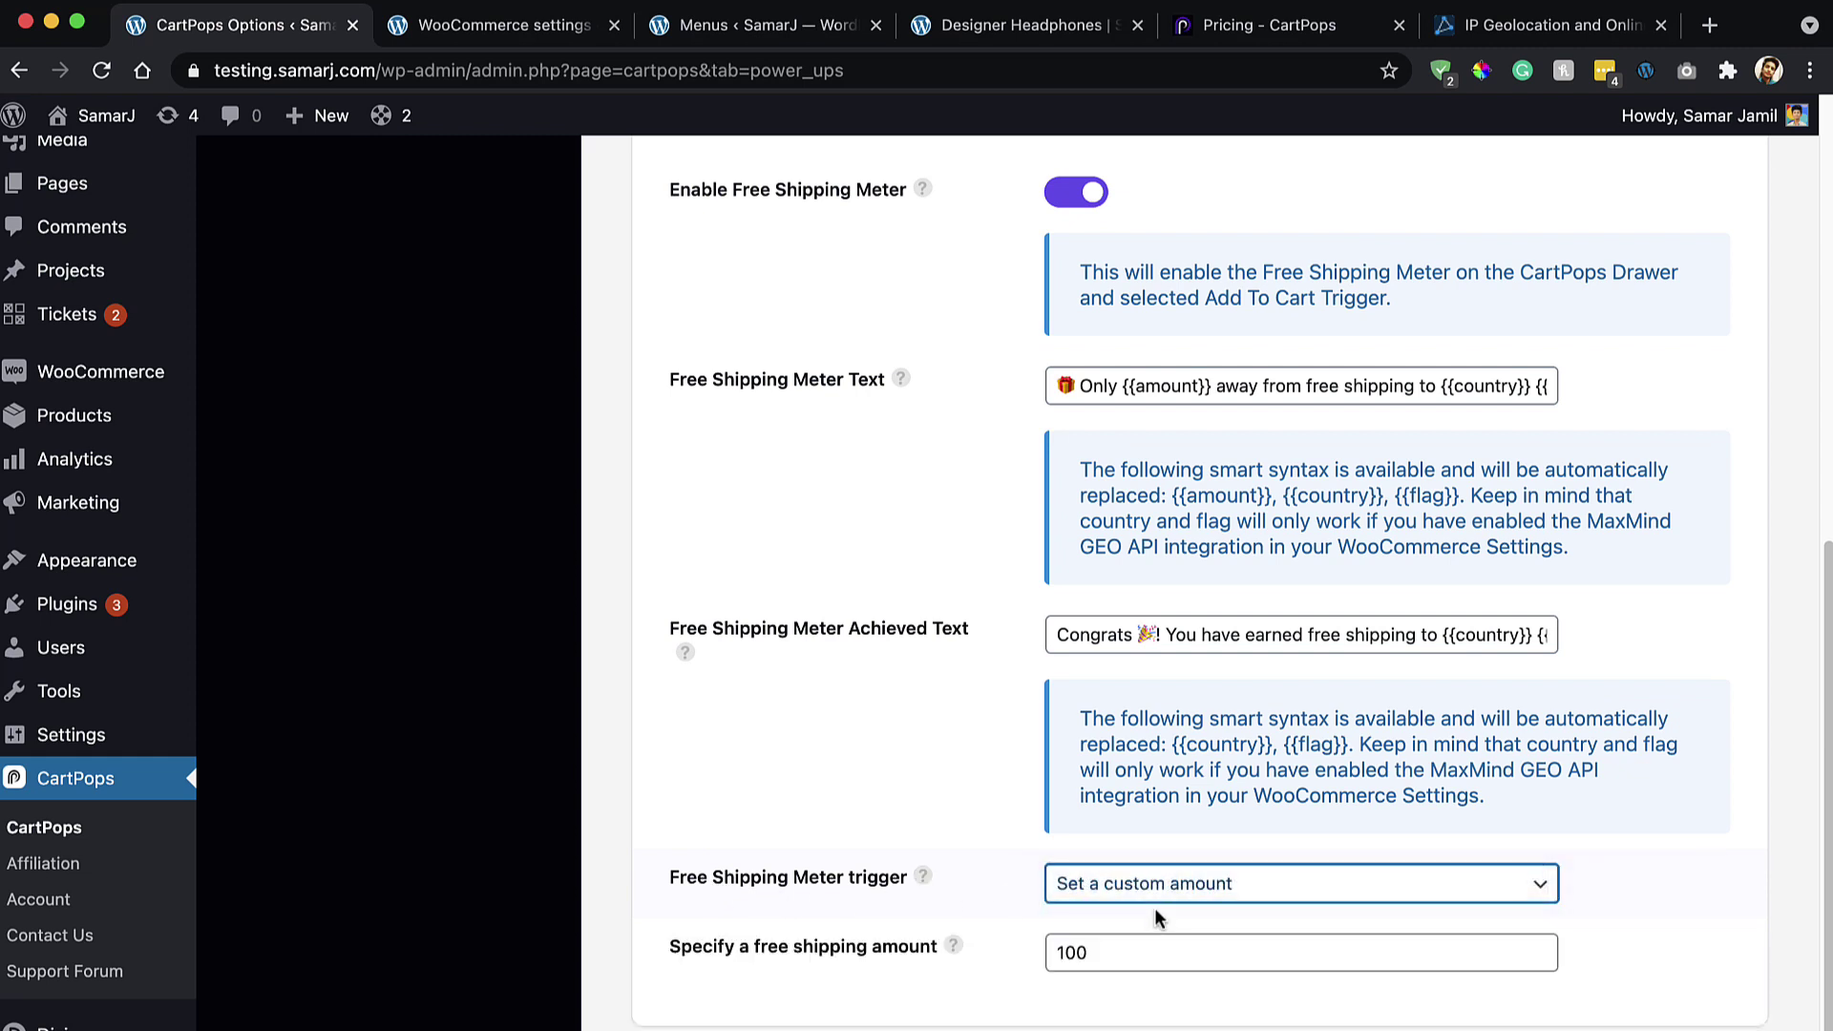
click(1143, 940)
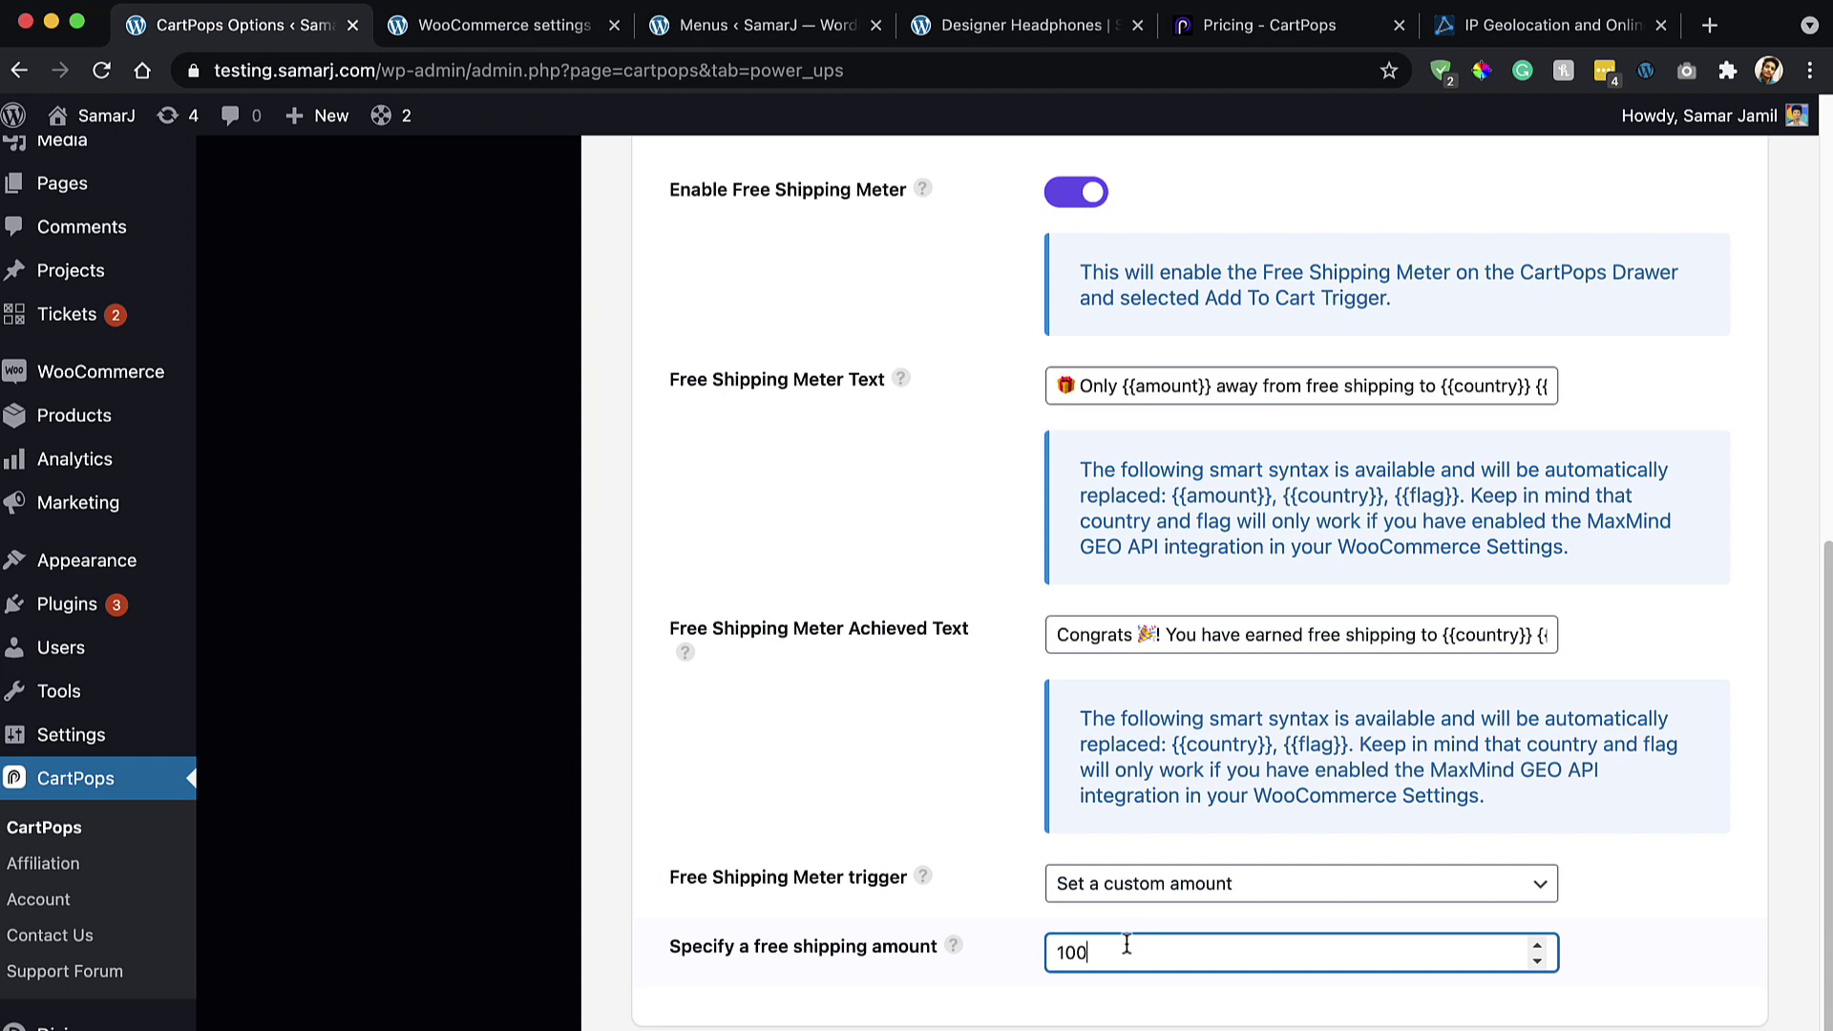
click(1076, 999)
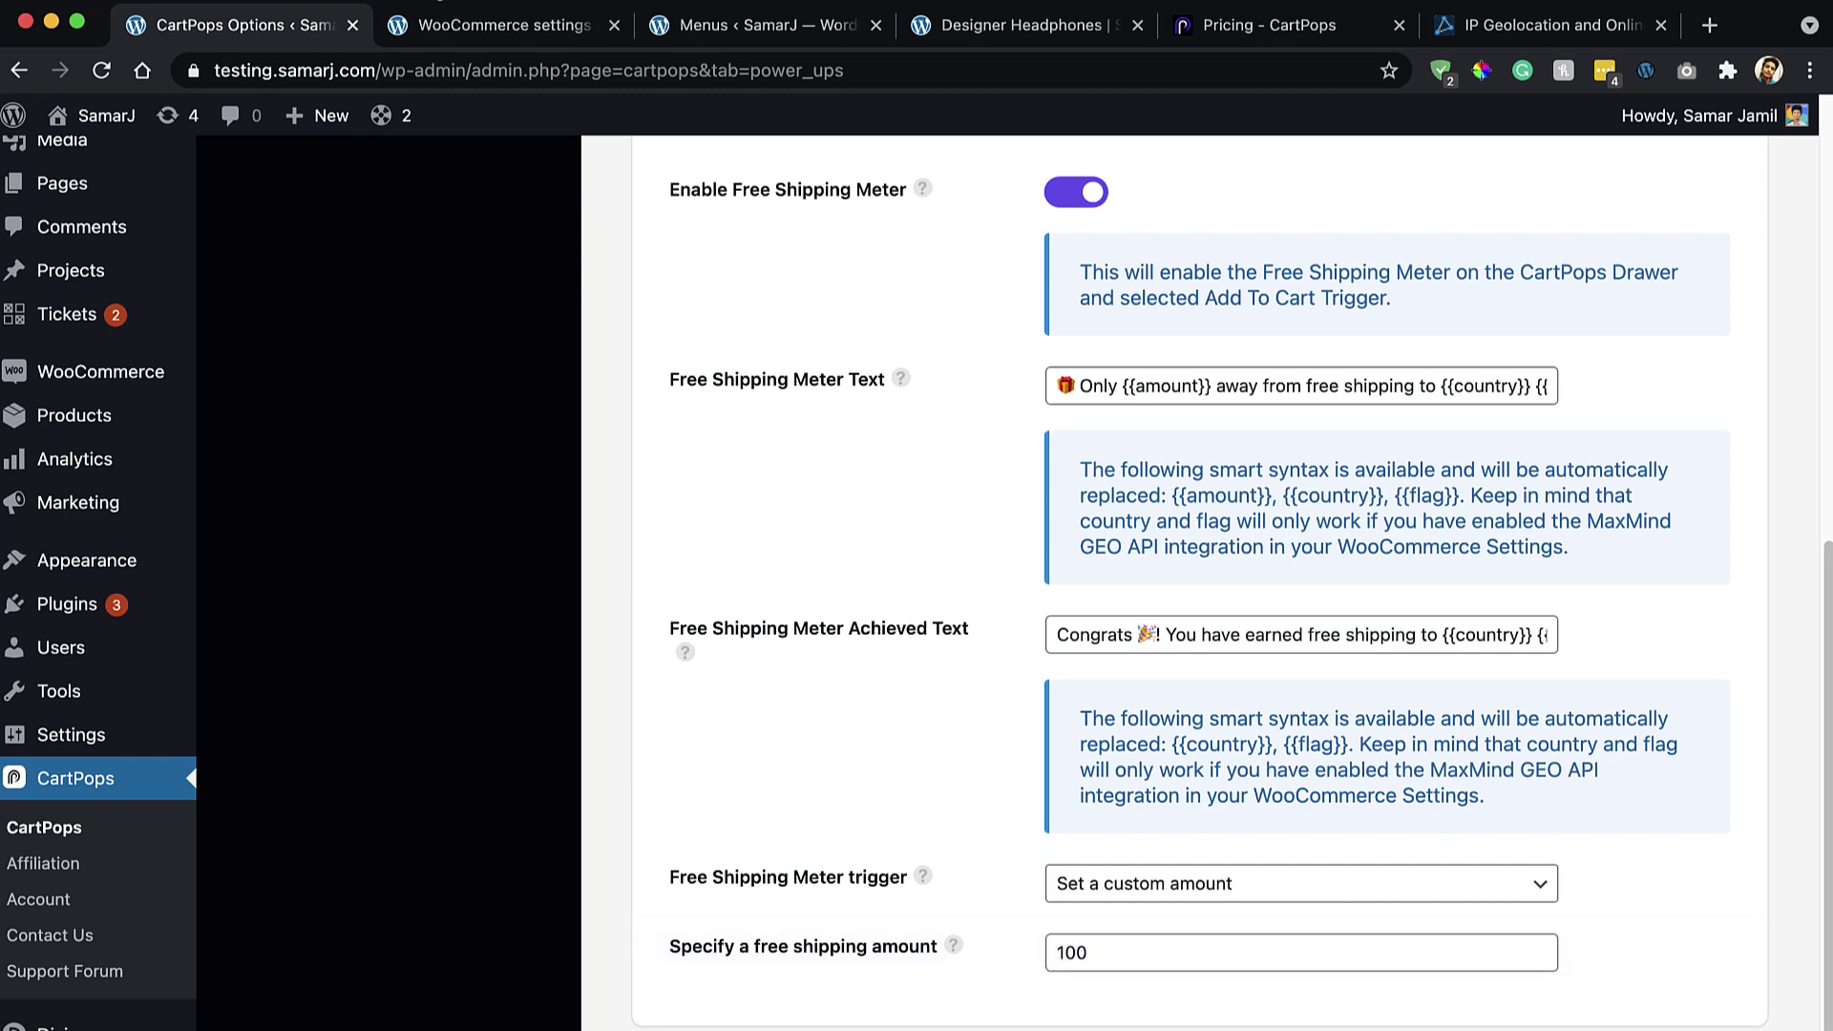
Step: Check the store currency in WooCommerce General settings, then save the Free Shipping Meter settings
click(439, 23)
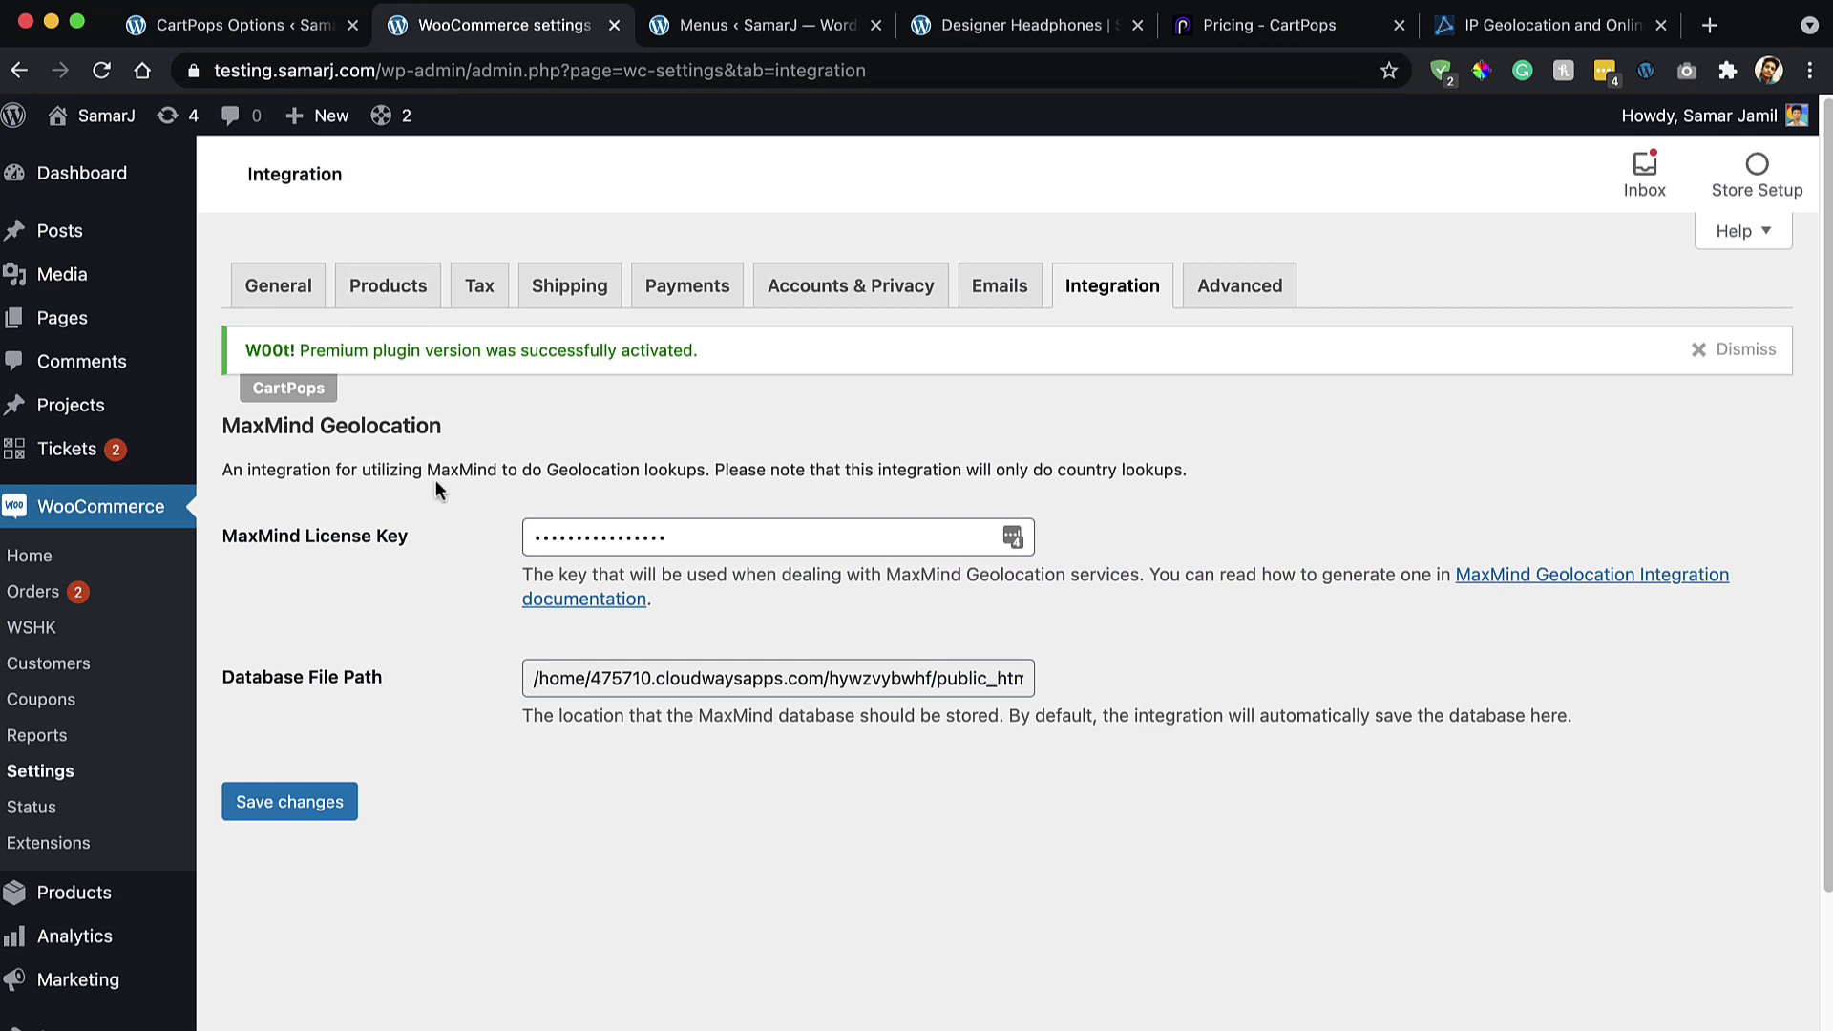
click(274, 291)
scroll(415, 538, down, 10)
click(592, 597)
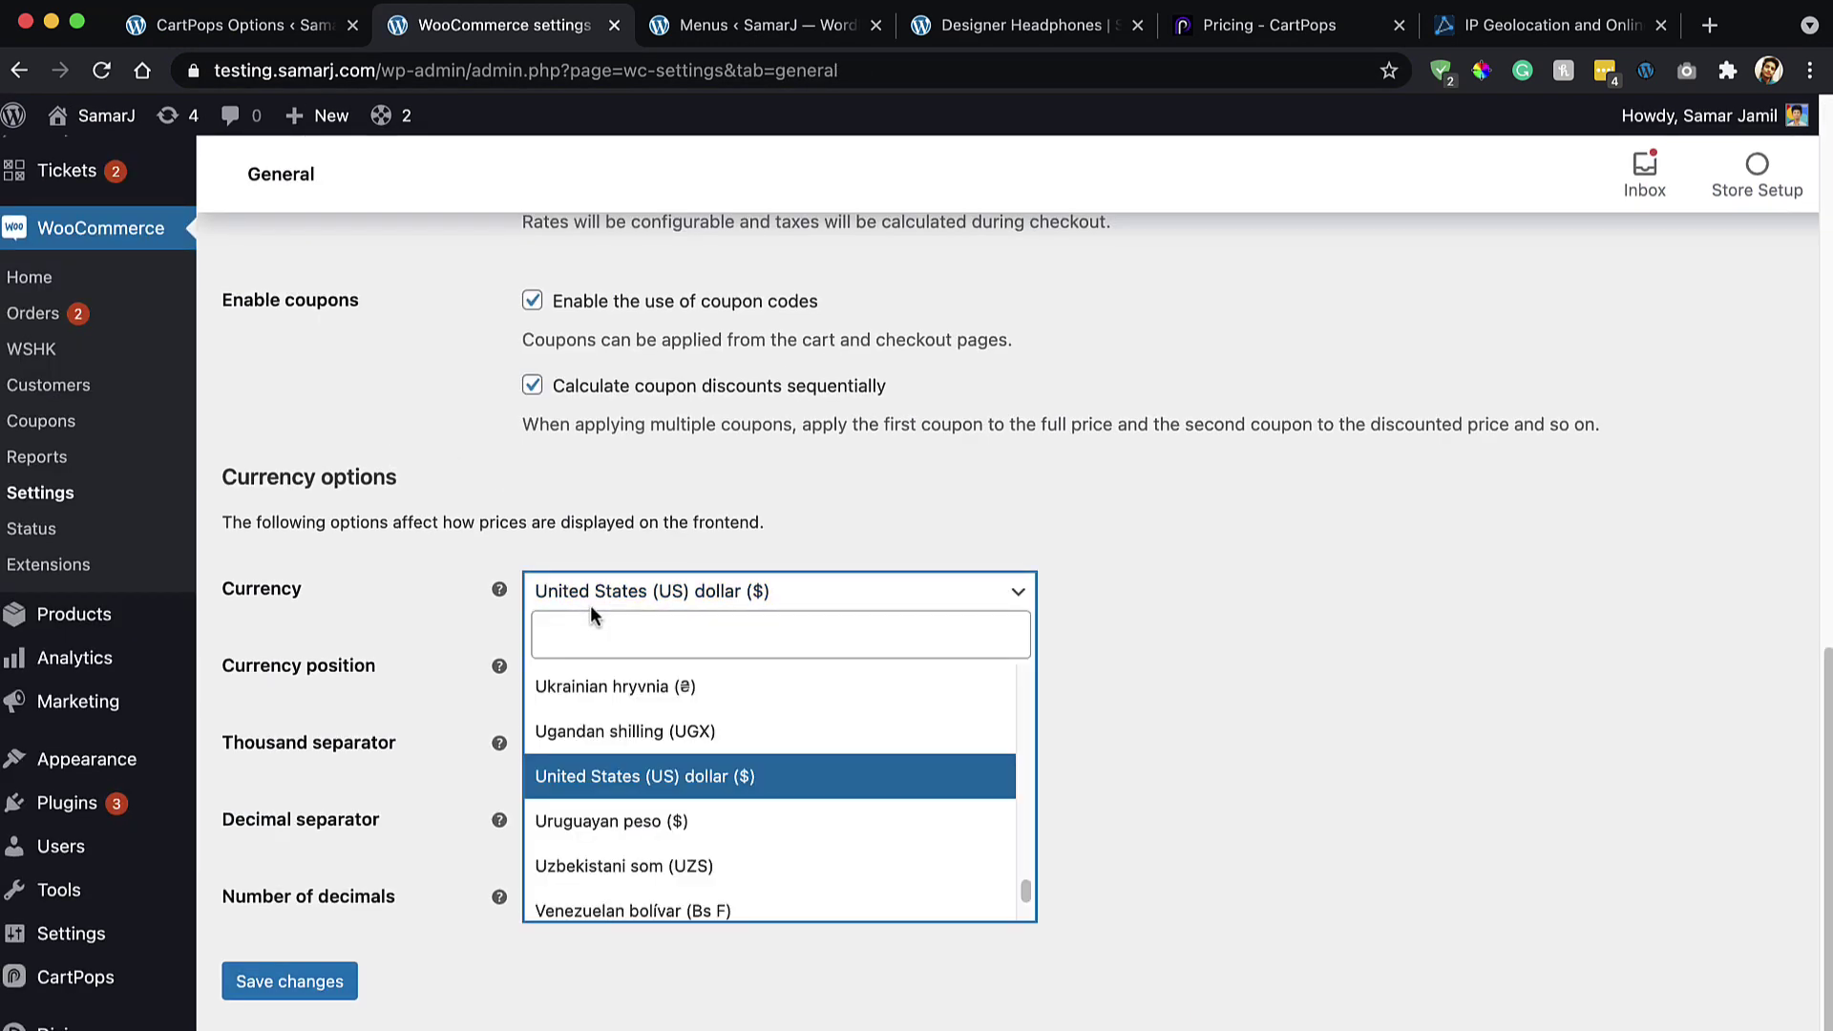
click(403, 457)
click(229, 36)
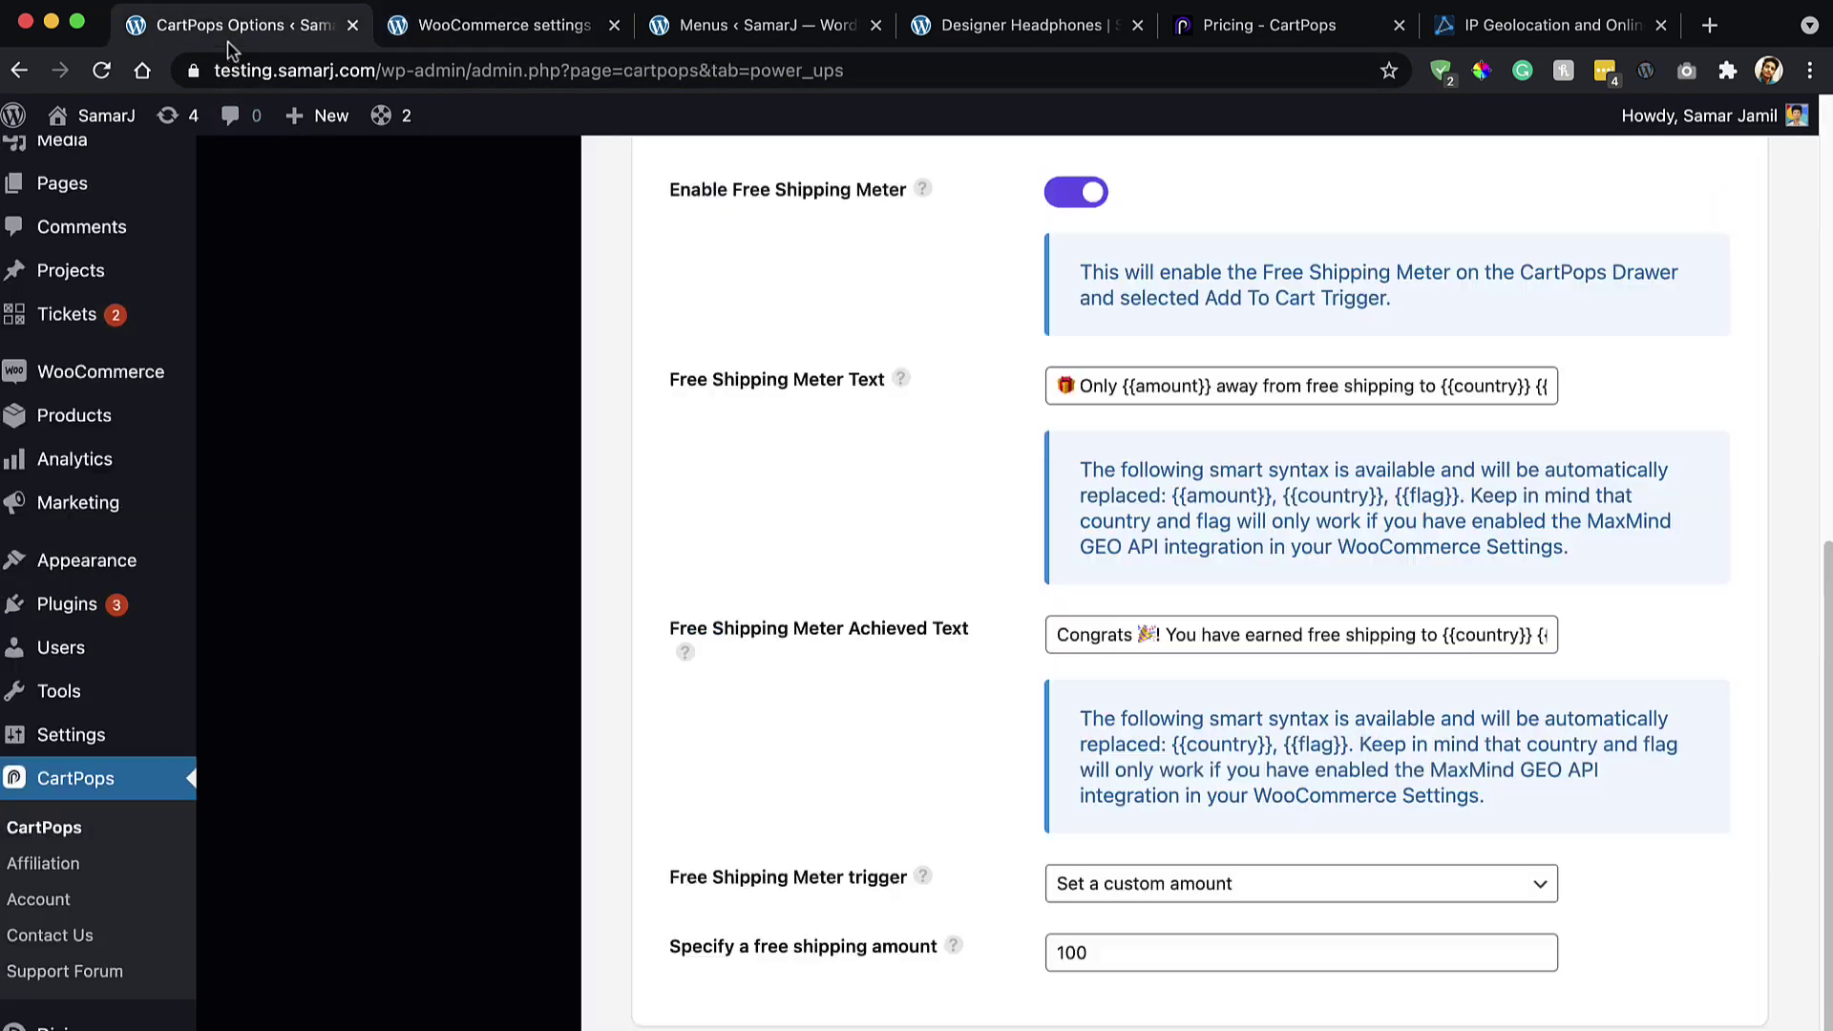
scroll(1301, 621, up, 4)
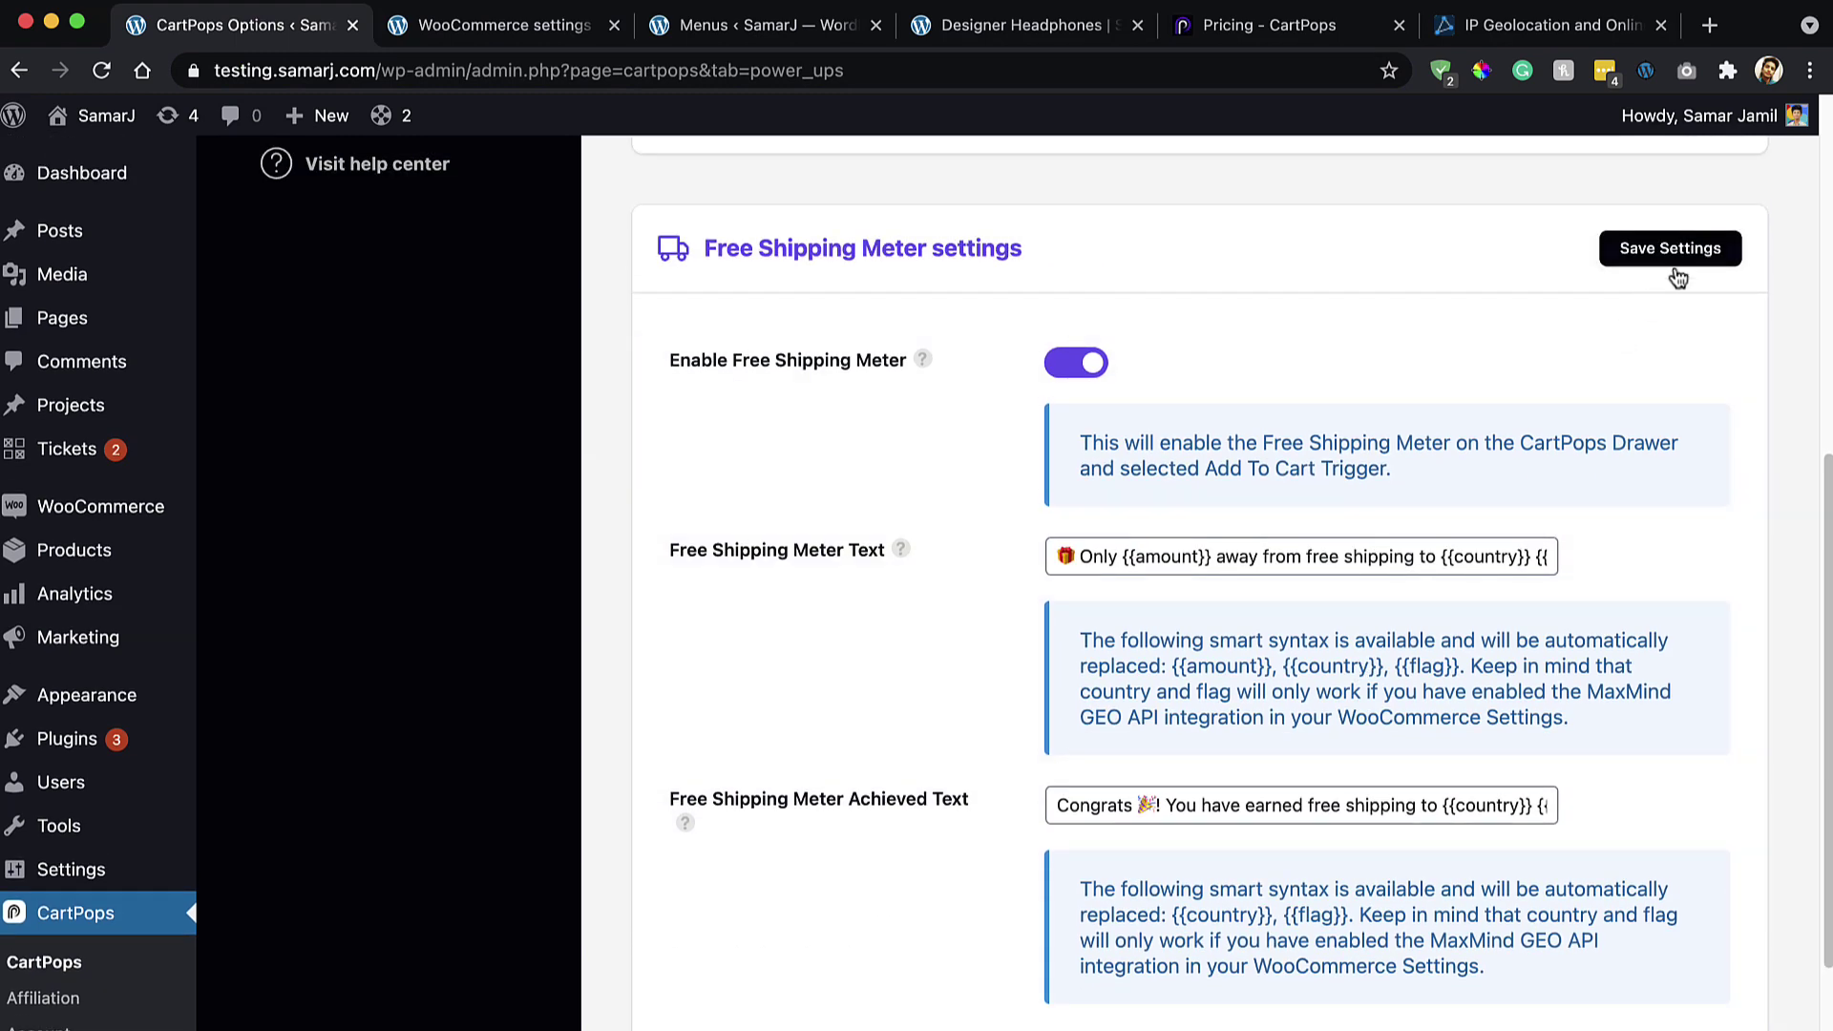
click(1677, 265)
Step: Reload the product page and open the side cart to inspect the free-shipping congratulations message and price
click(1057, 38)
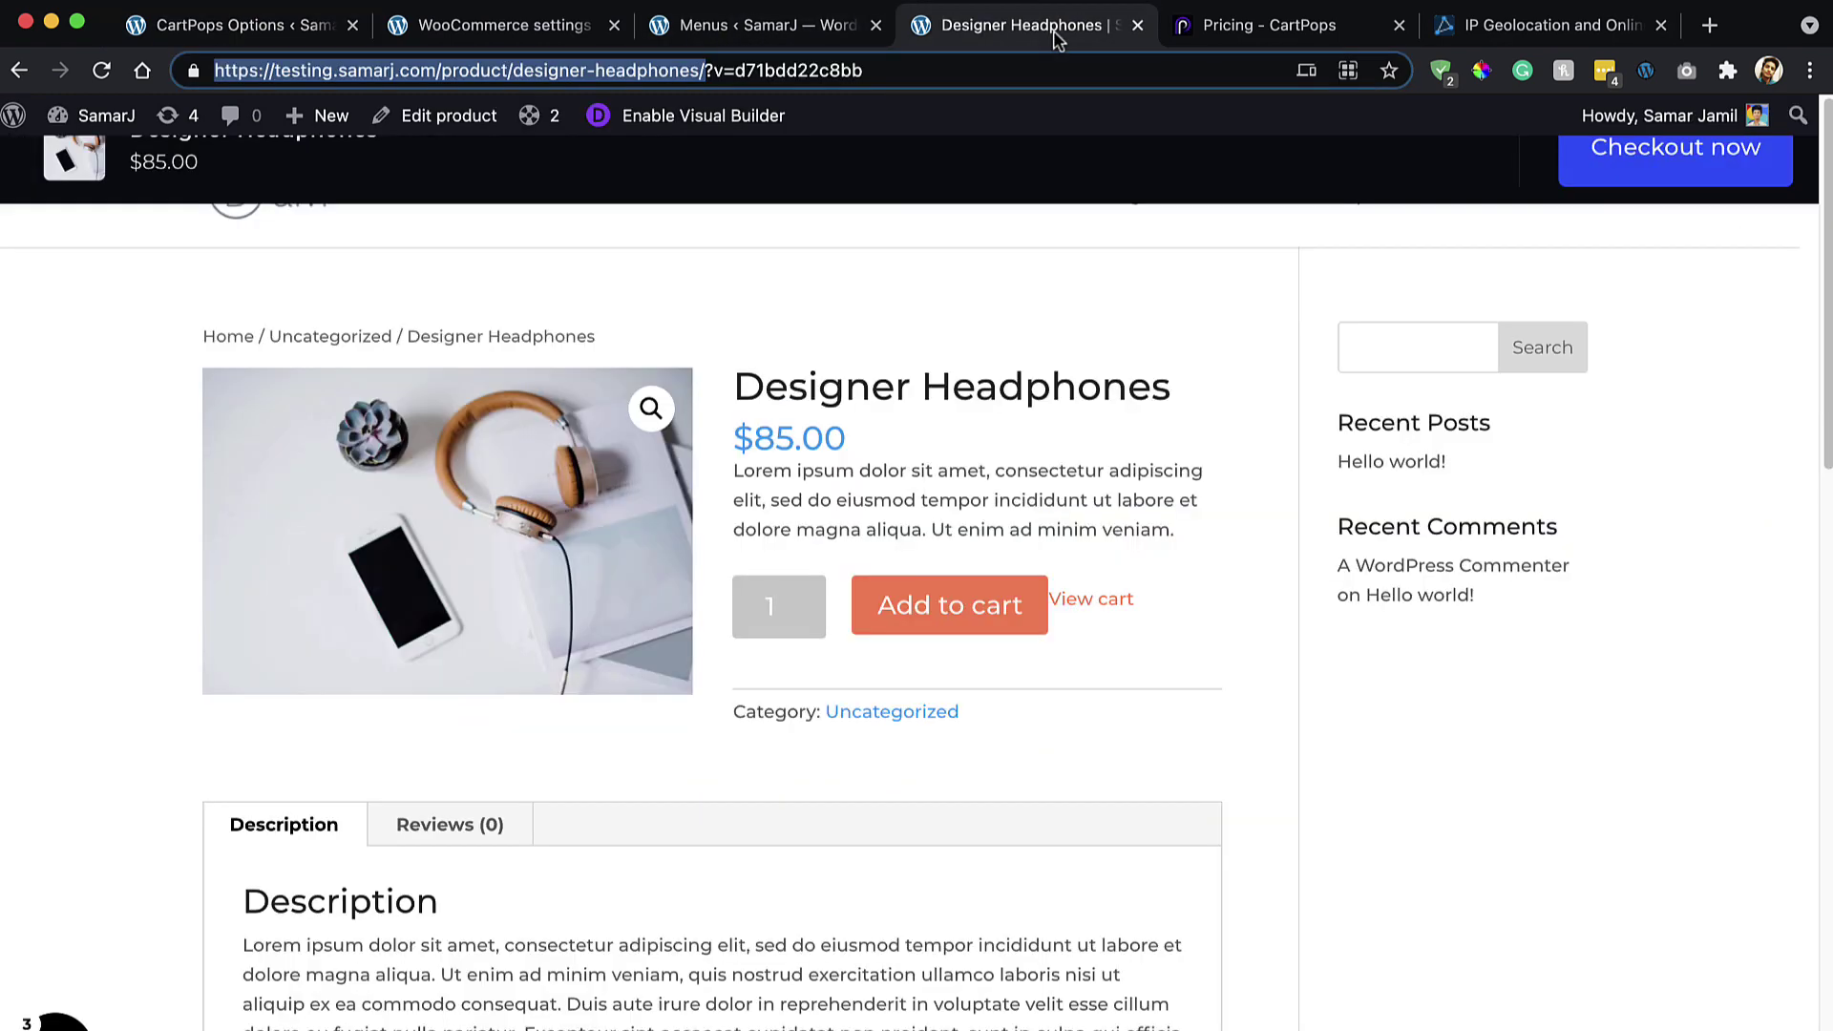
key(super+r)
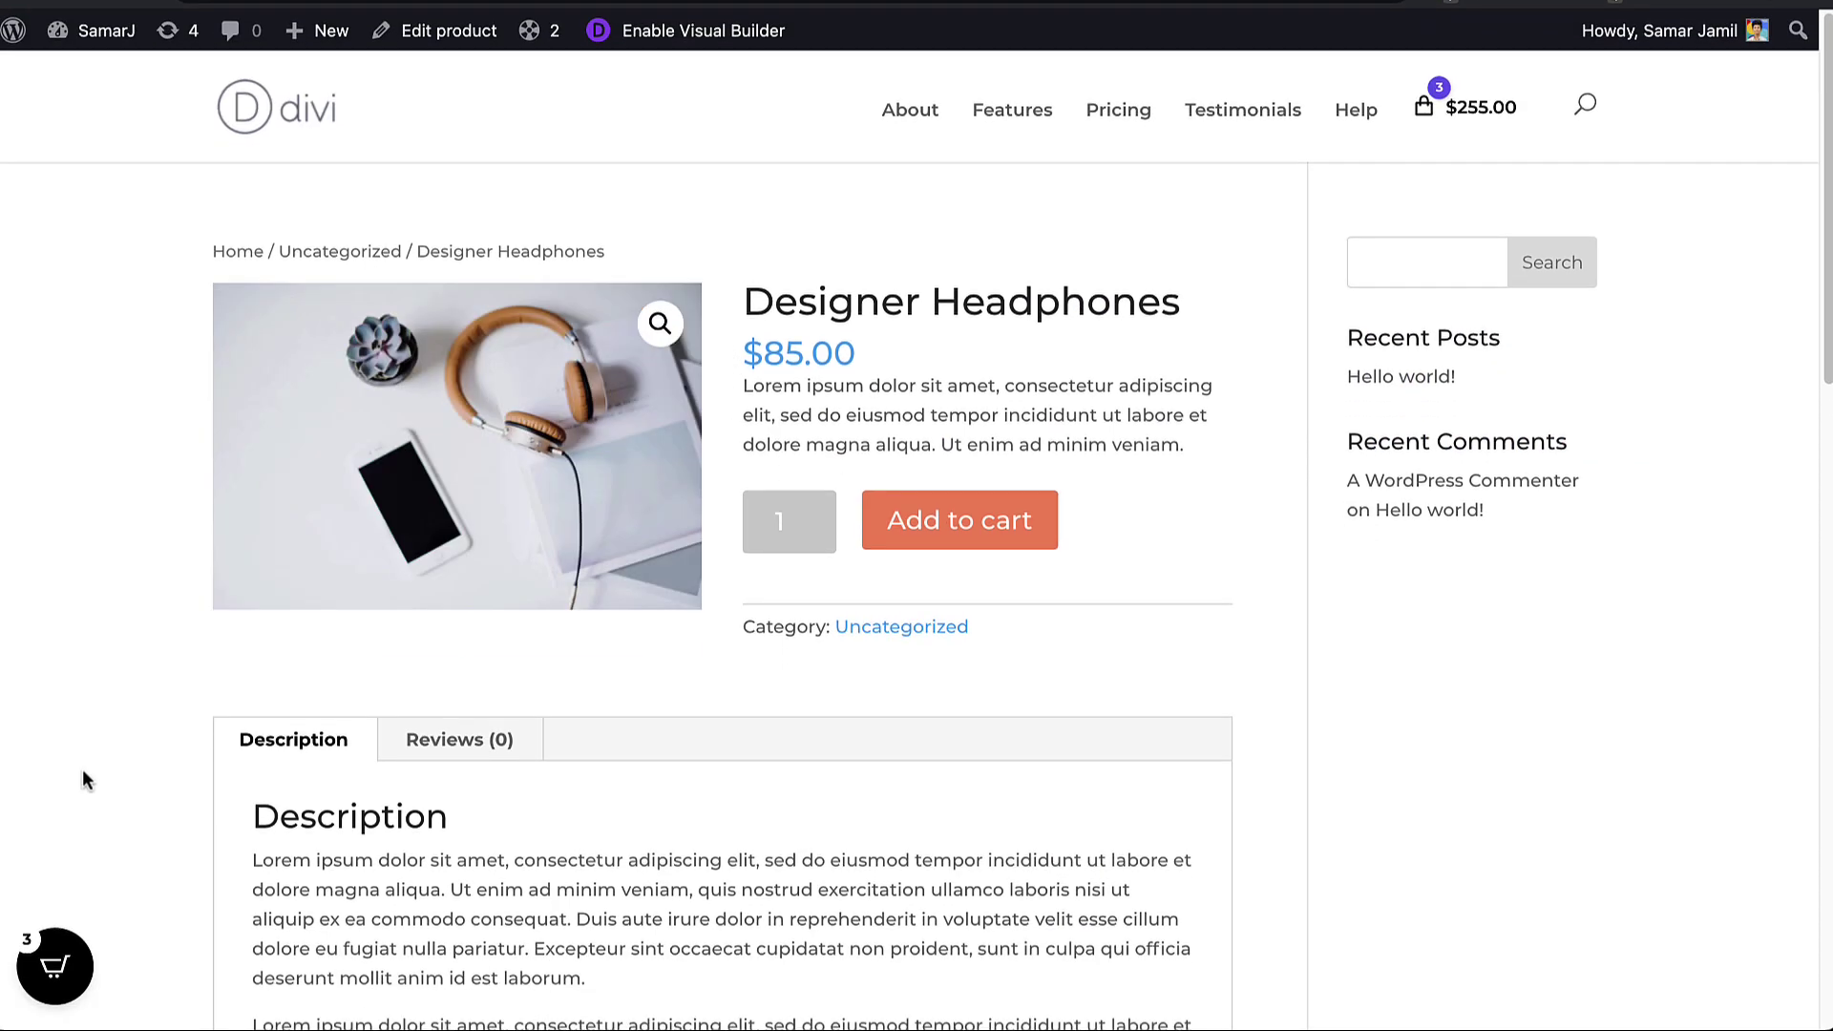
click(71, 963)
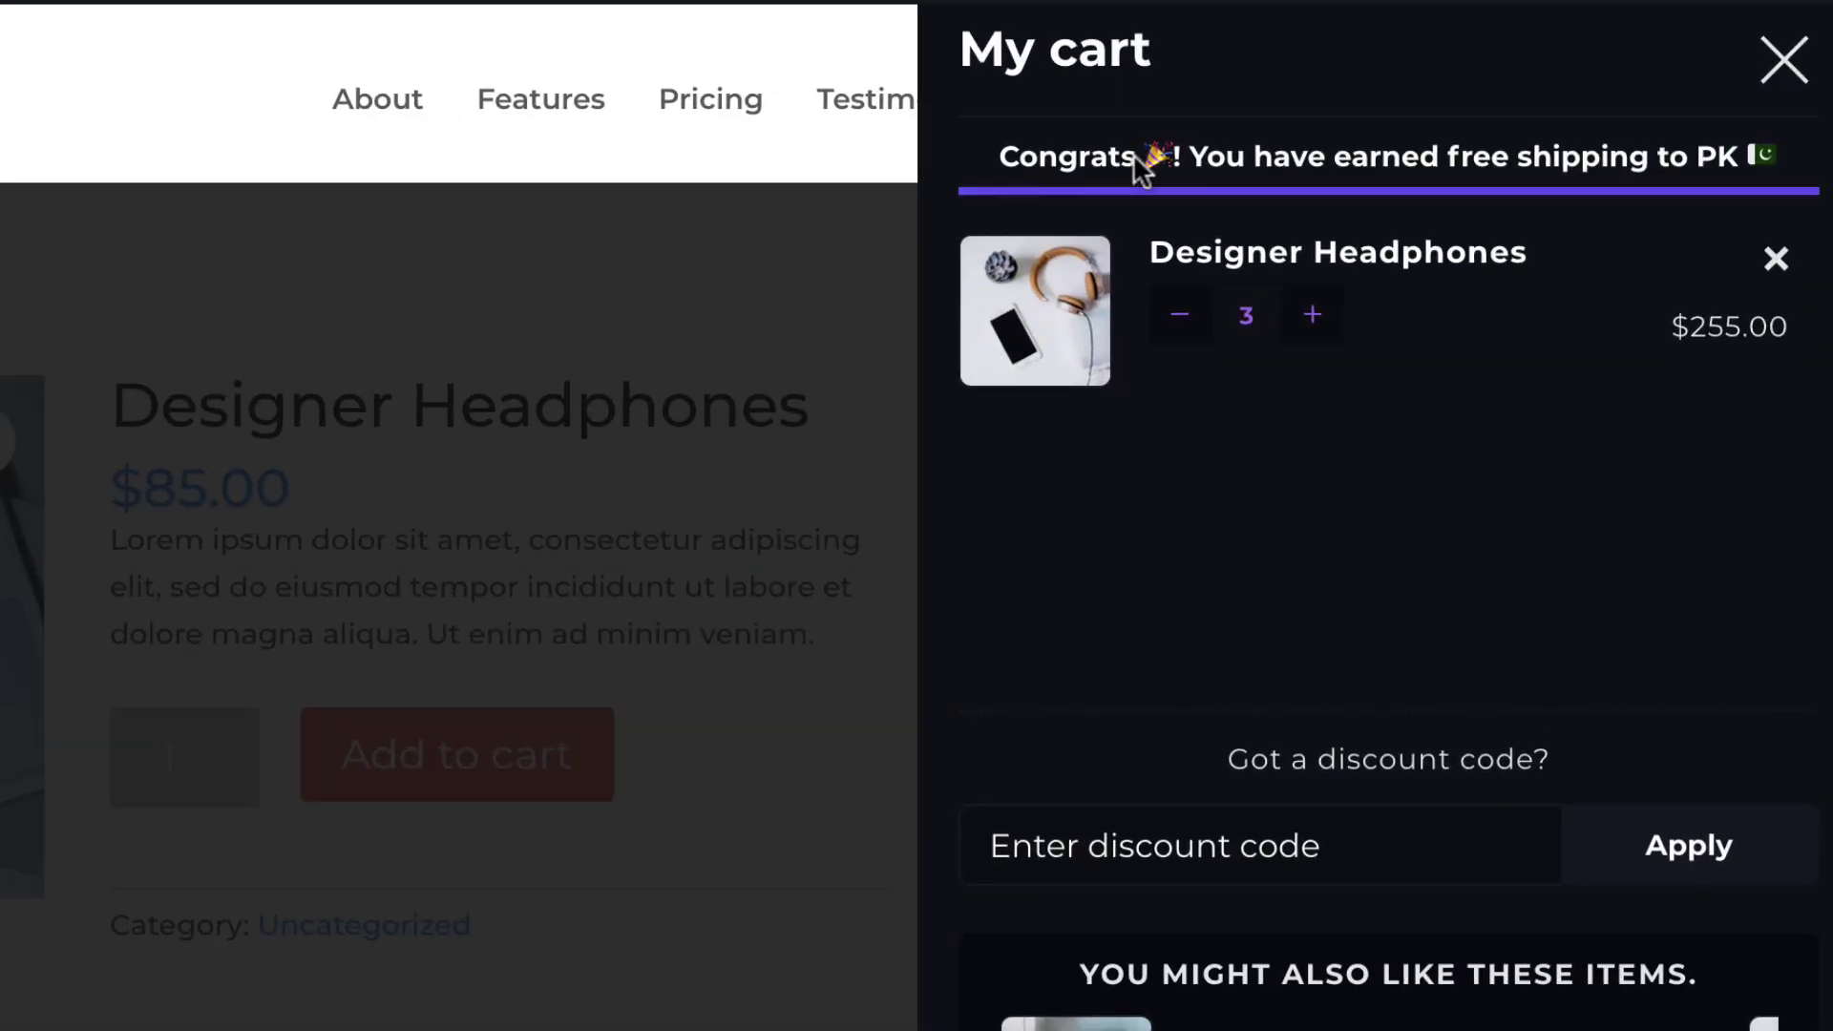
drag(999, 156, 1764, 156)
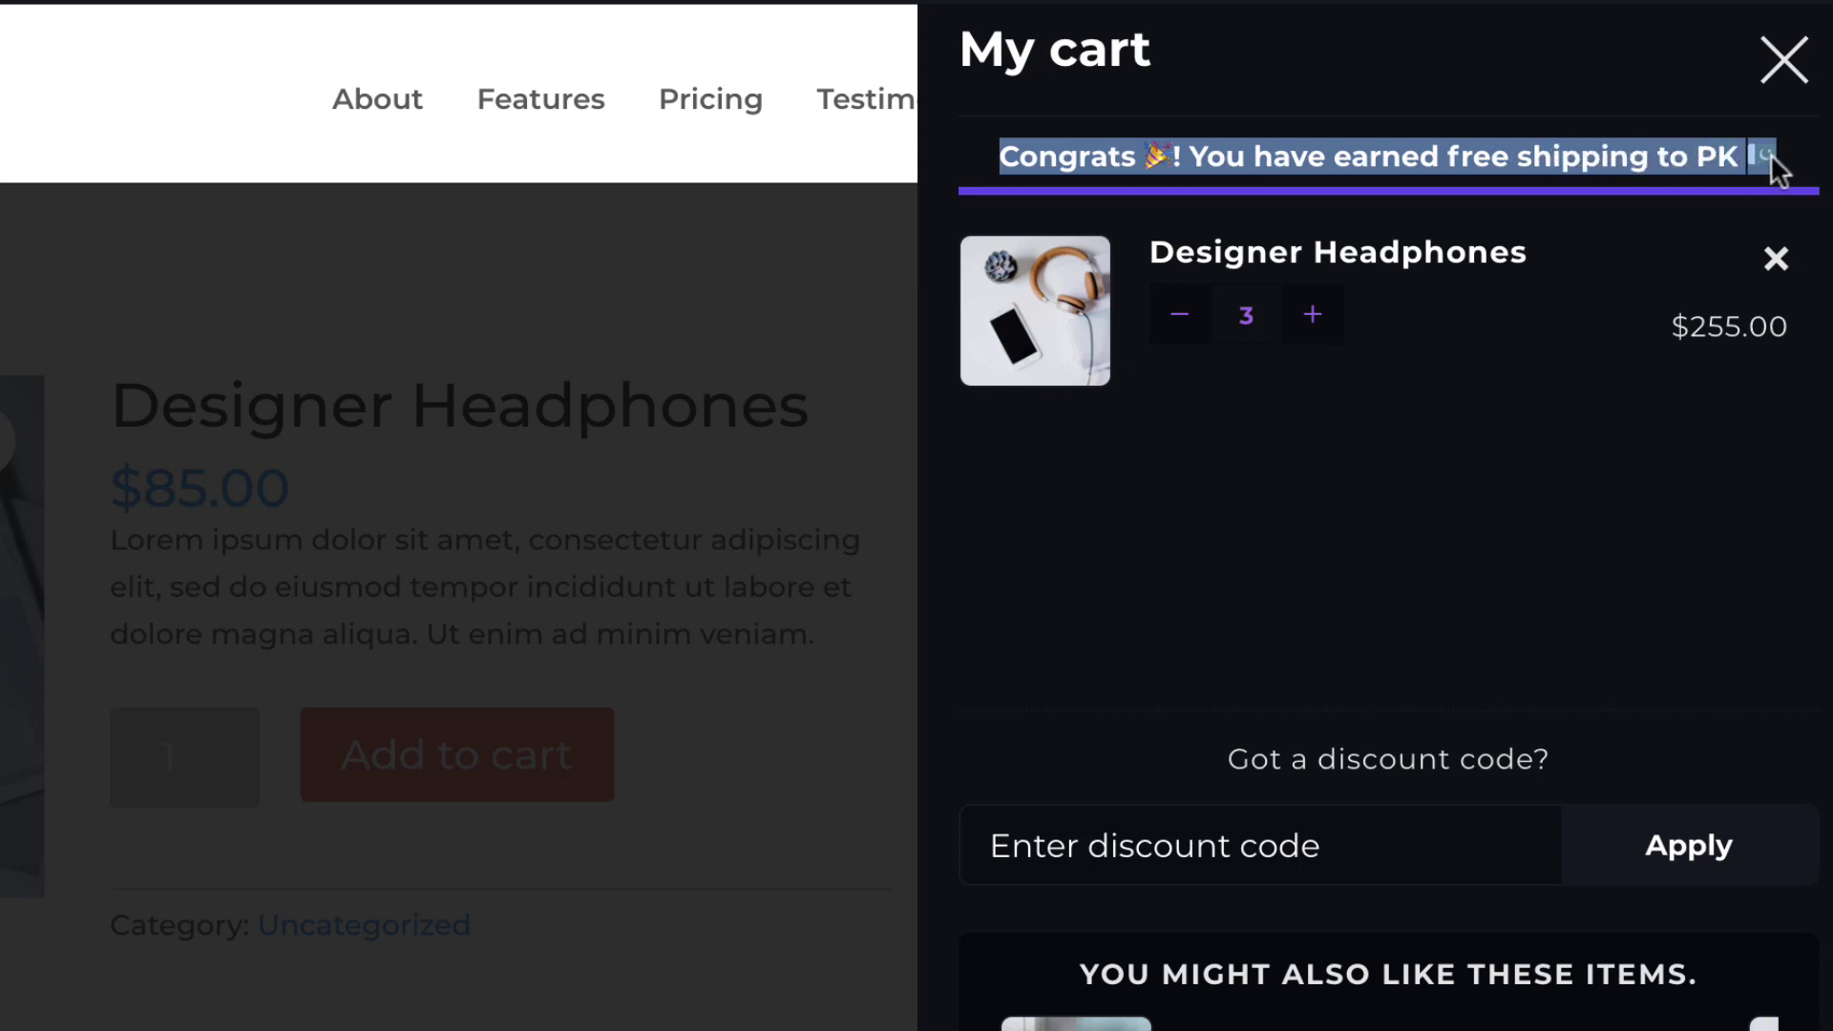
click(1012, 156)
double_click(1012, 156)
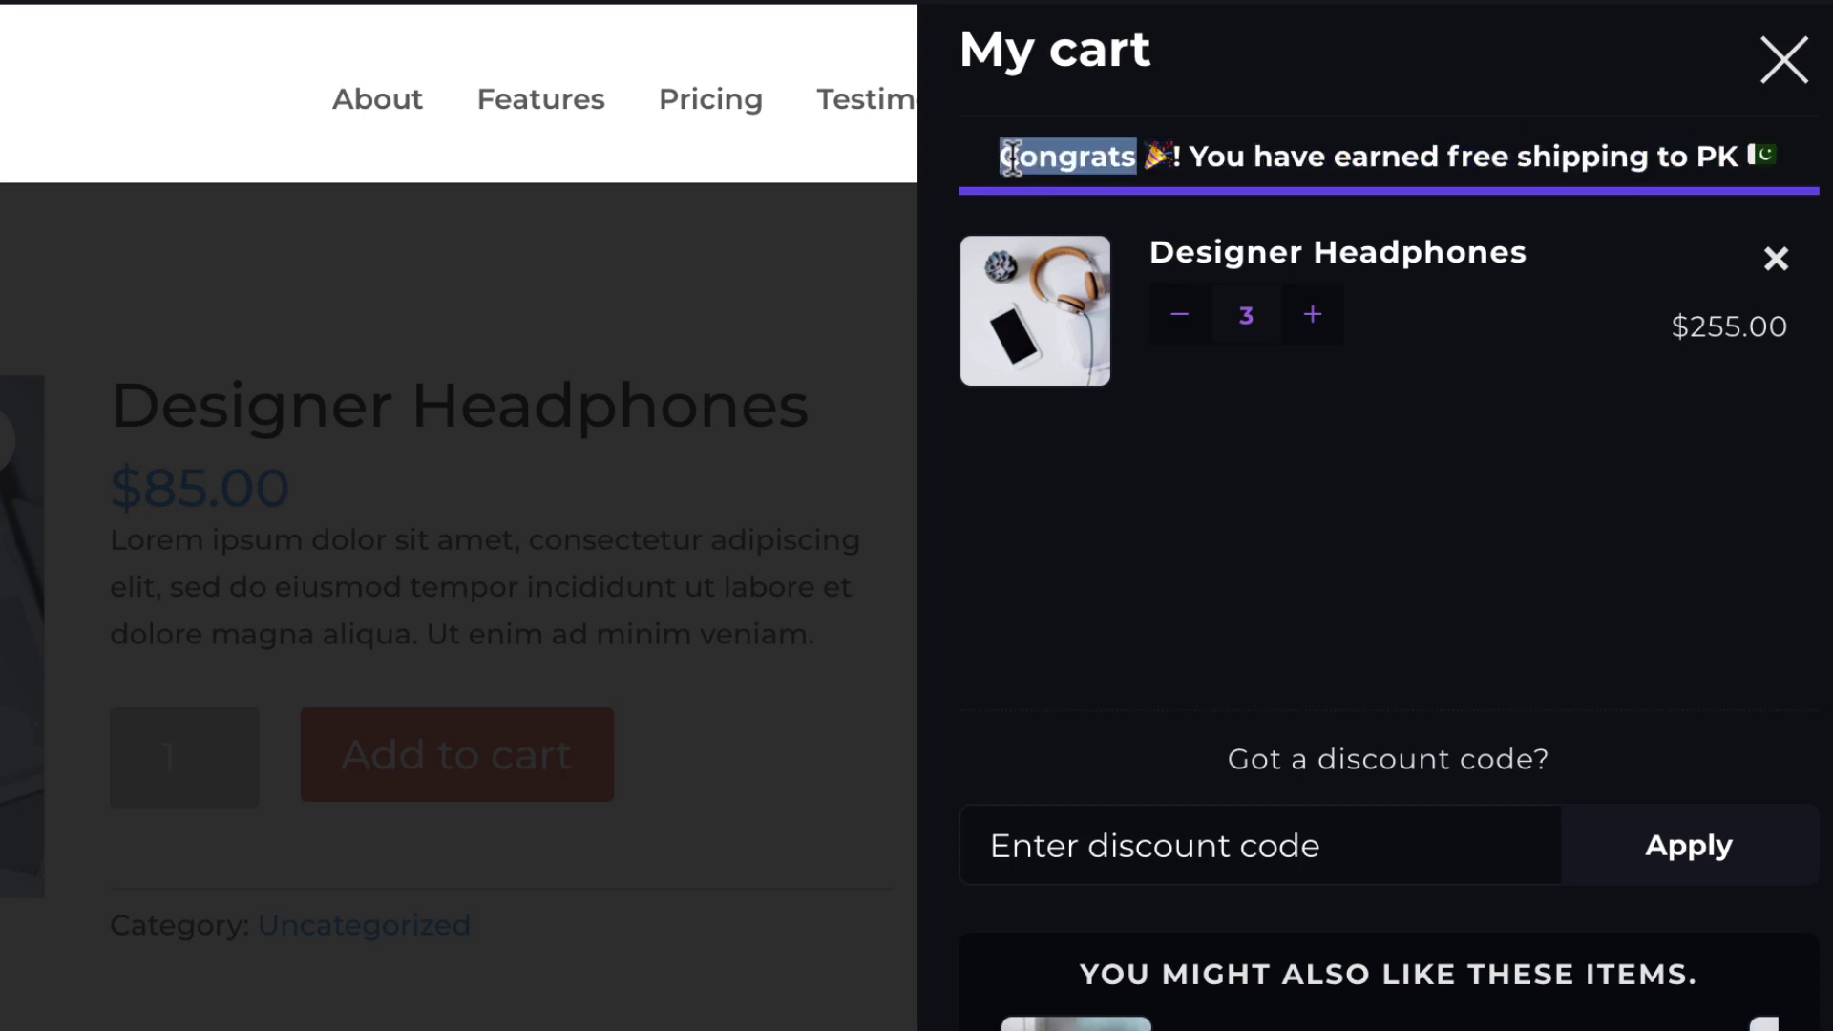
click(1389, 338)
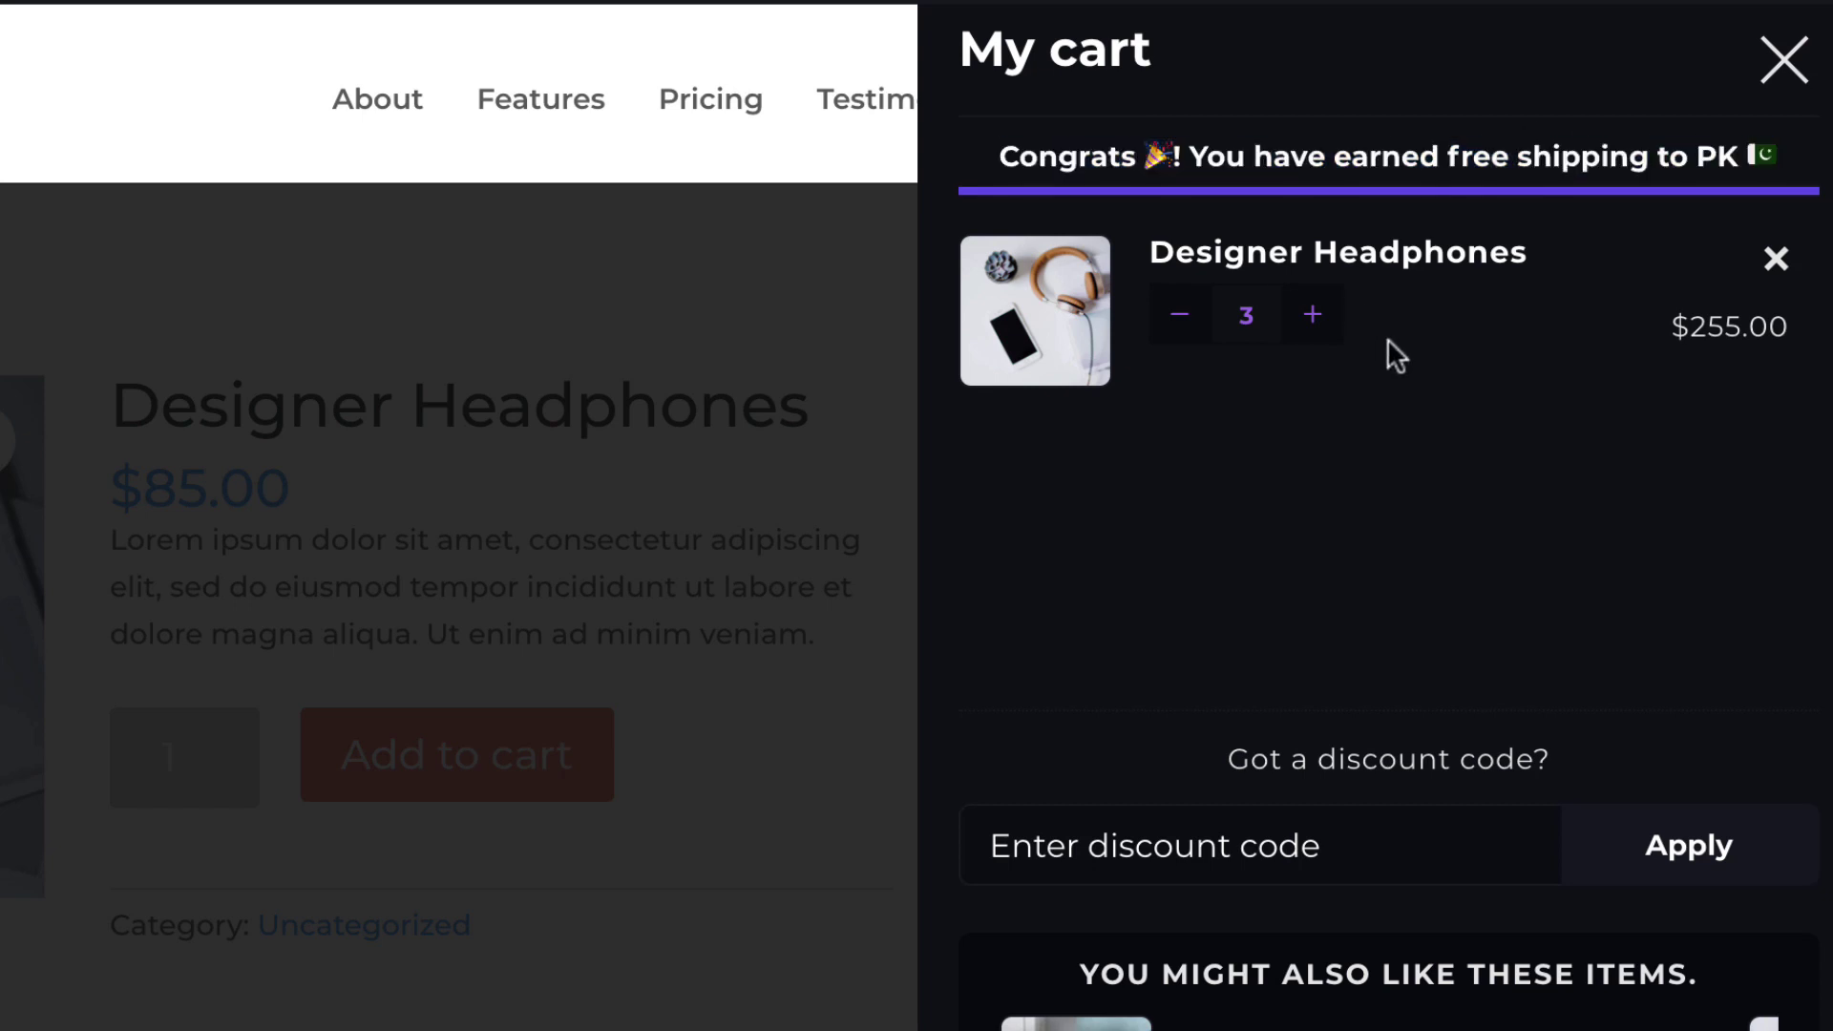
double_click(1726, 318)
click(1716, 377)
Step: Check the meter's PK country code and 'Only $100.00' message, then close the side cart
drag(1001, 161, 1363, 136)
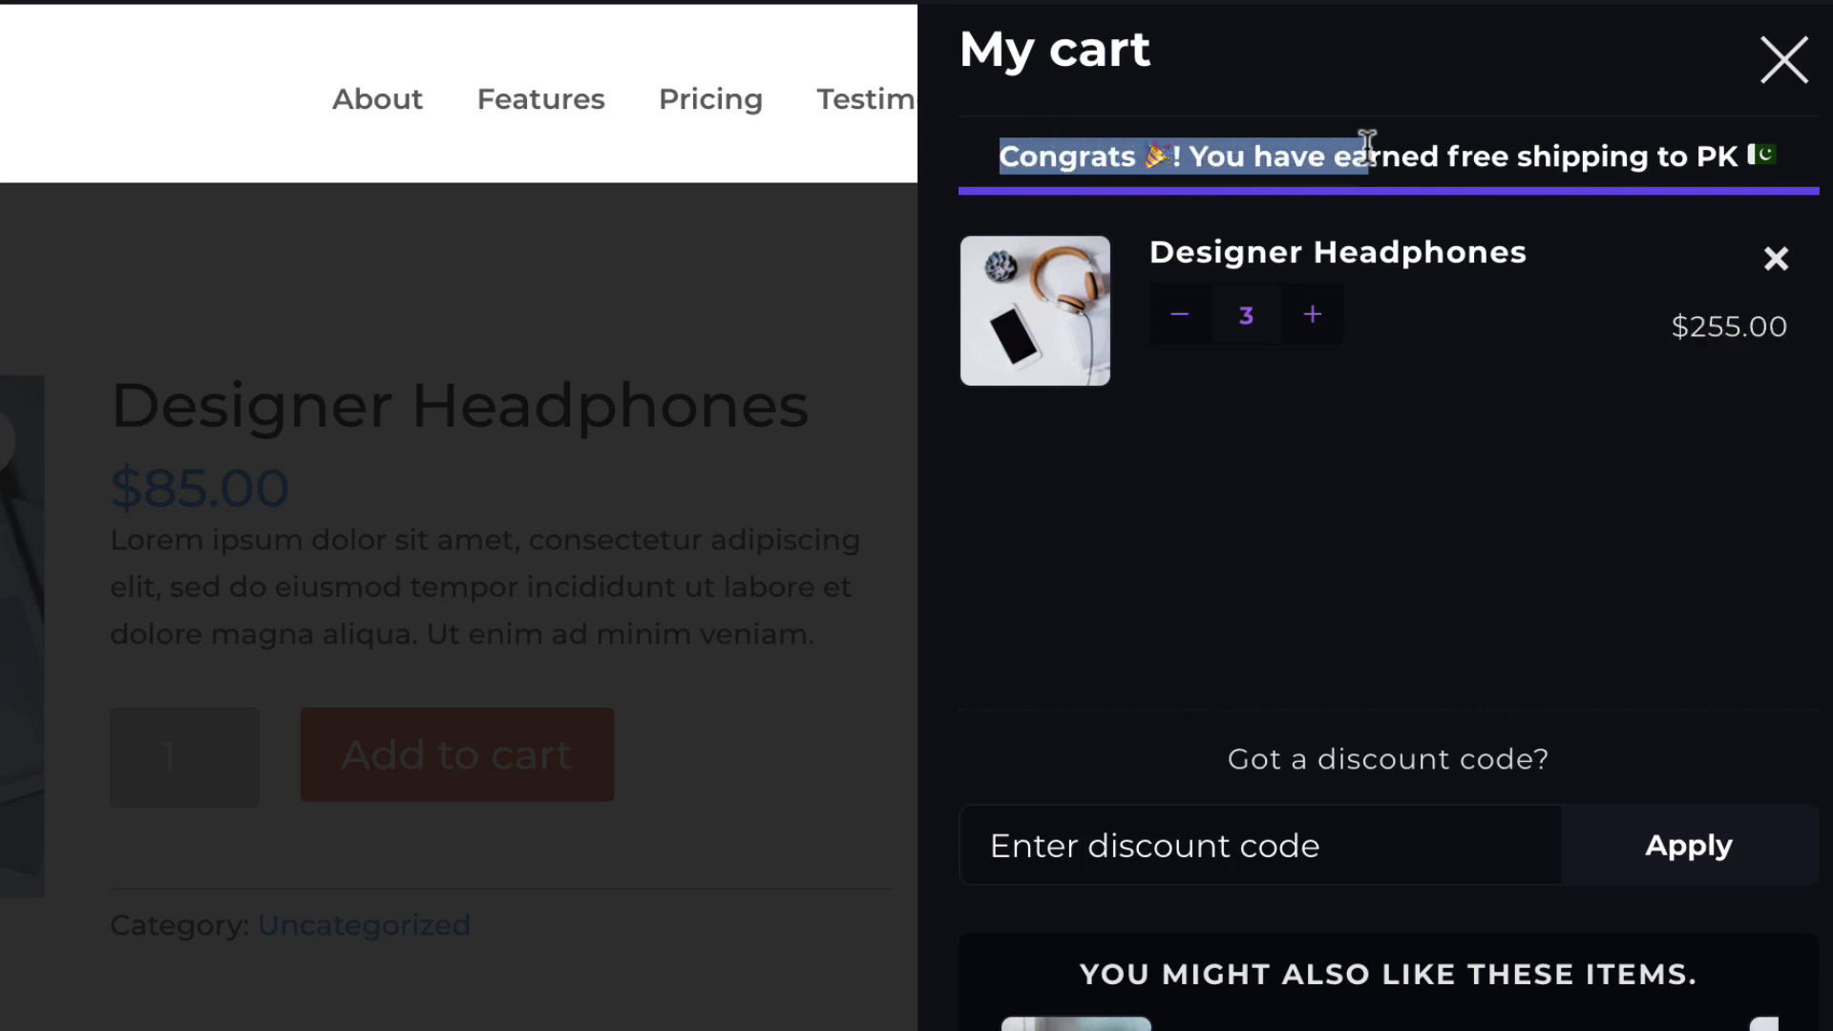
click(1566, 152)
double_click(1718, 156)
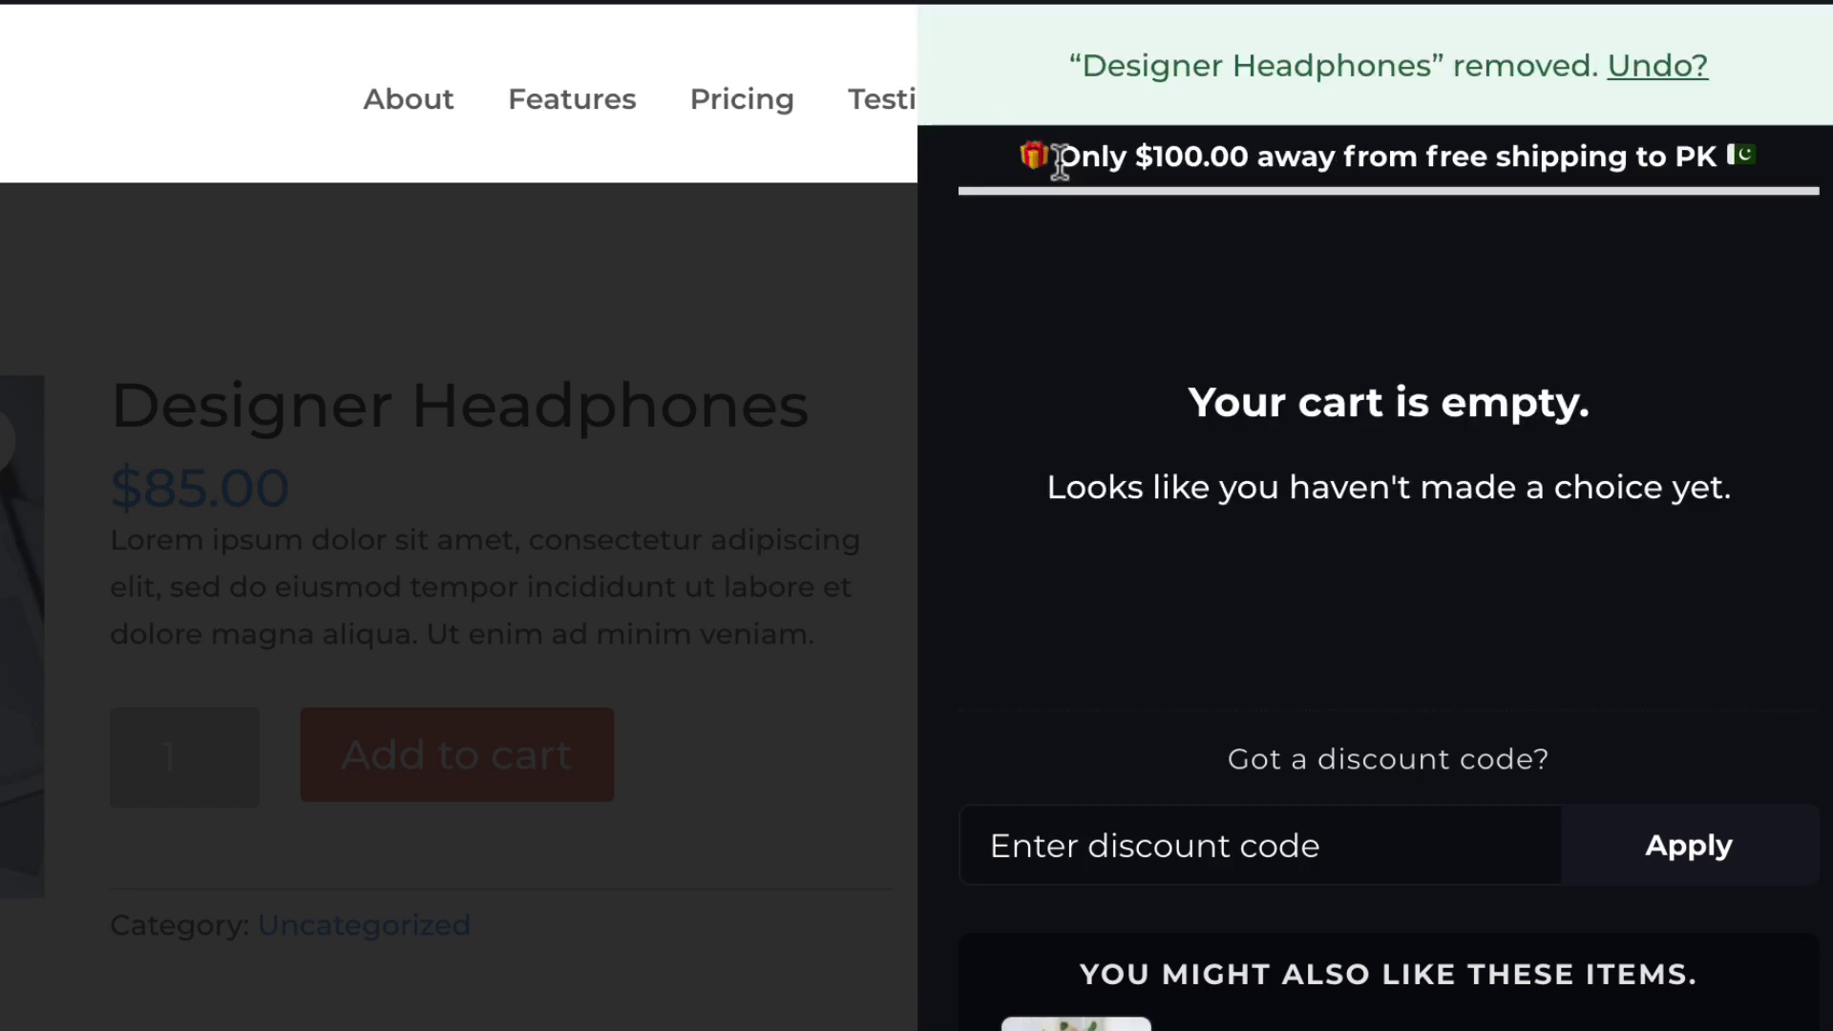
drag(1056, 156, 1147, 155)
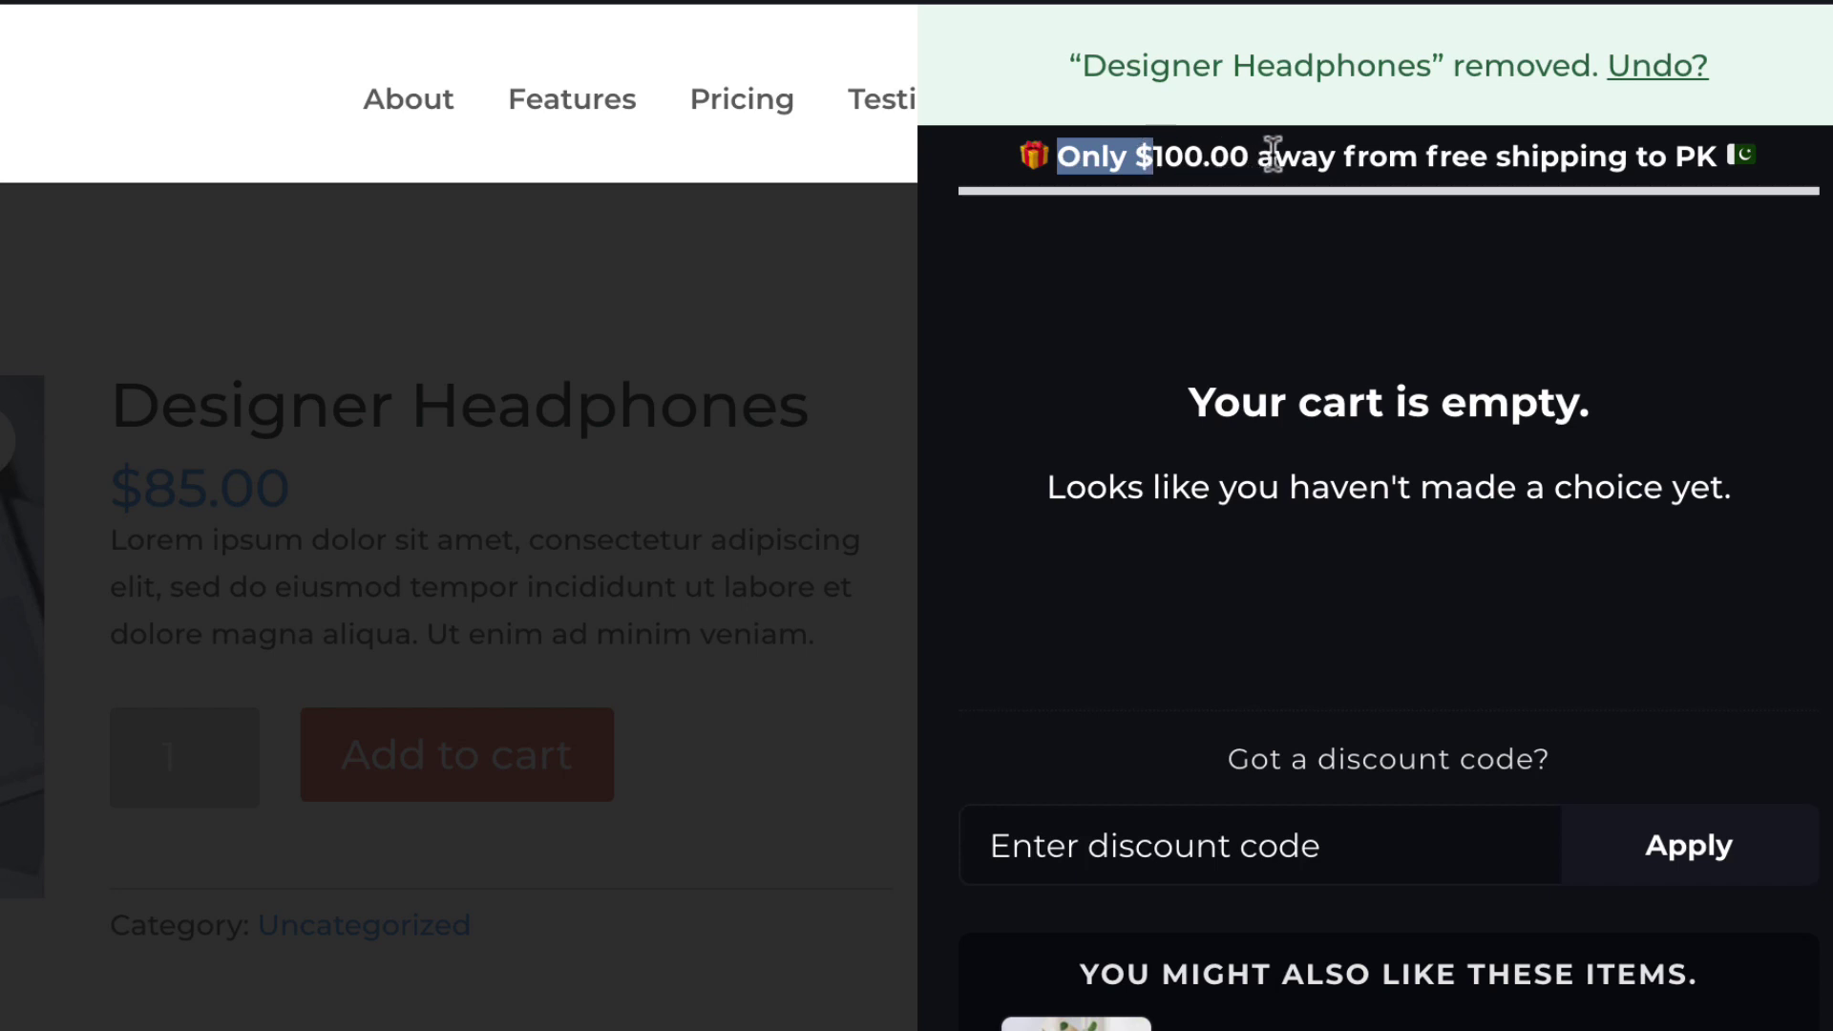
click(1734, 254)
click(691, 403)
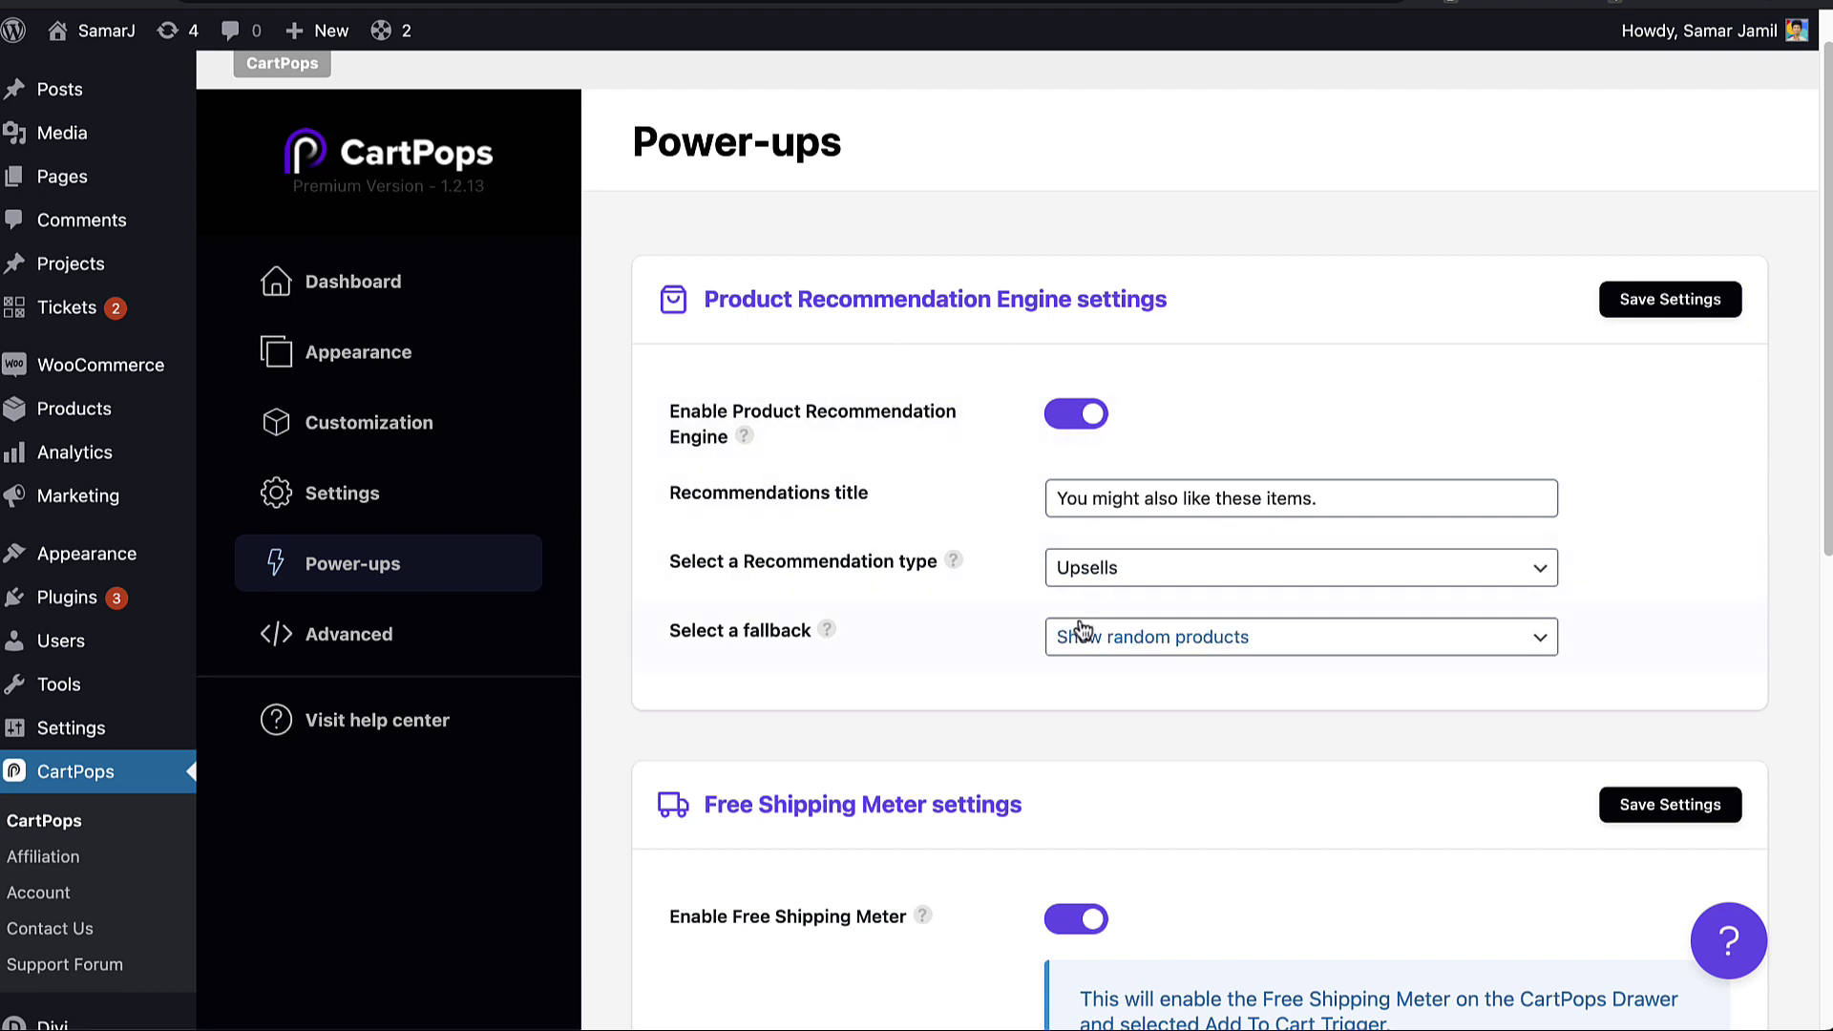
Step: Change the cart Recommendation type from upsells to Custom products (Pro)
click(1174, 644)
click(1209, 570)
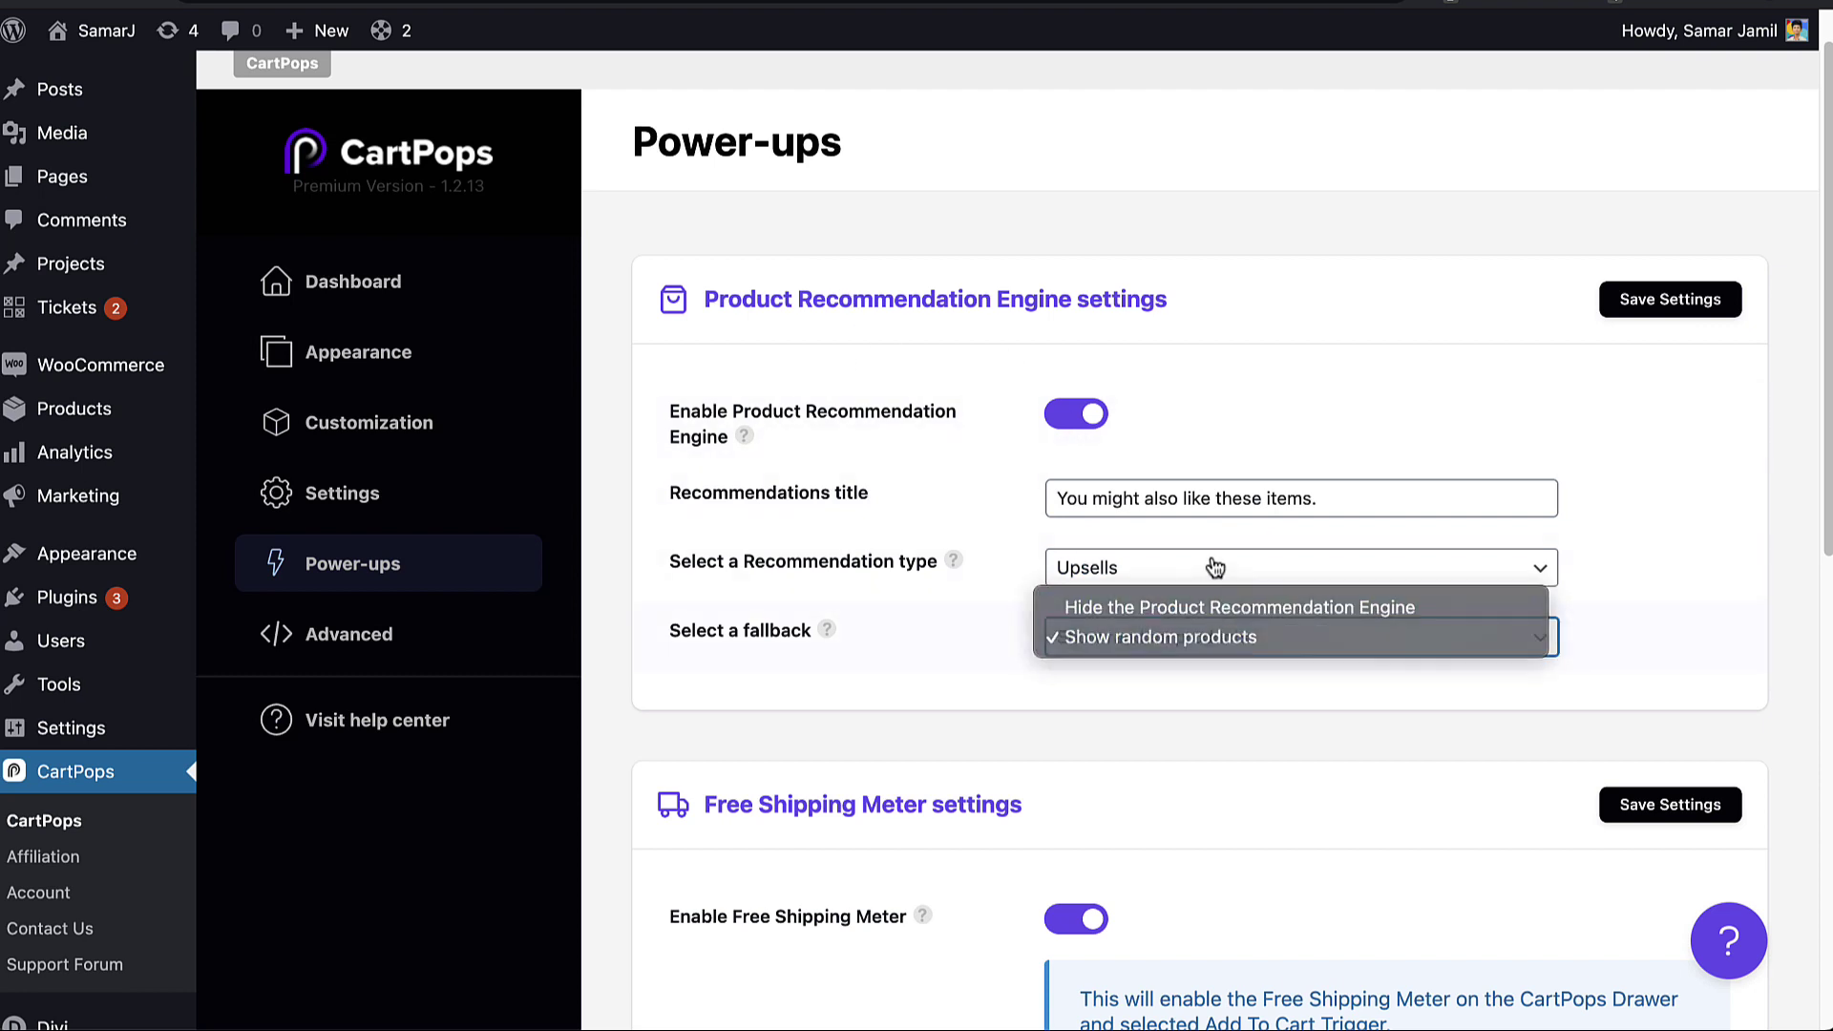
click(1209, 570)
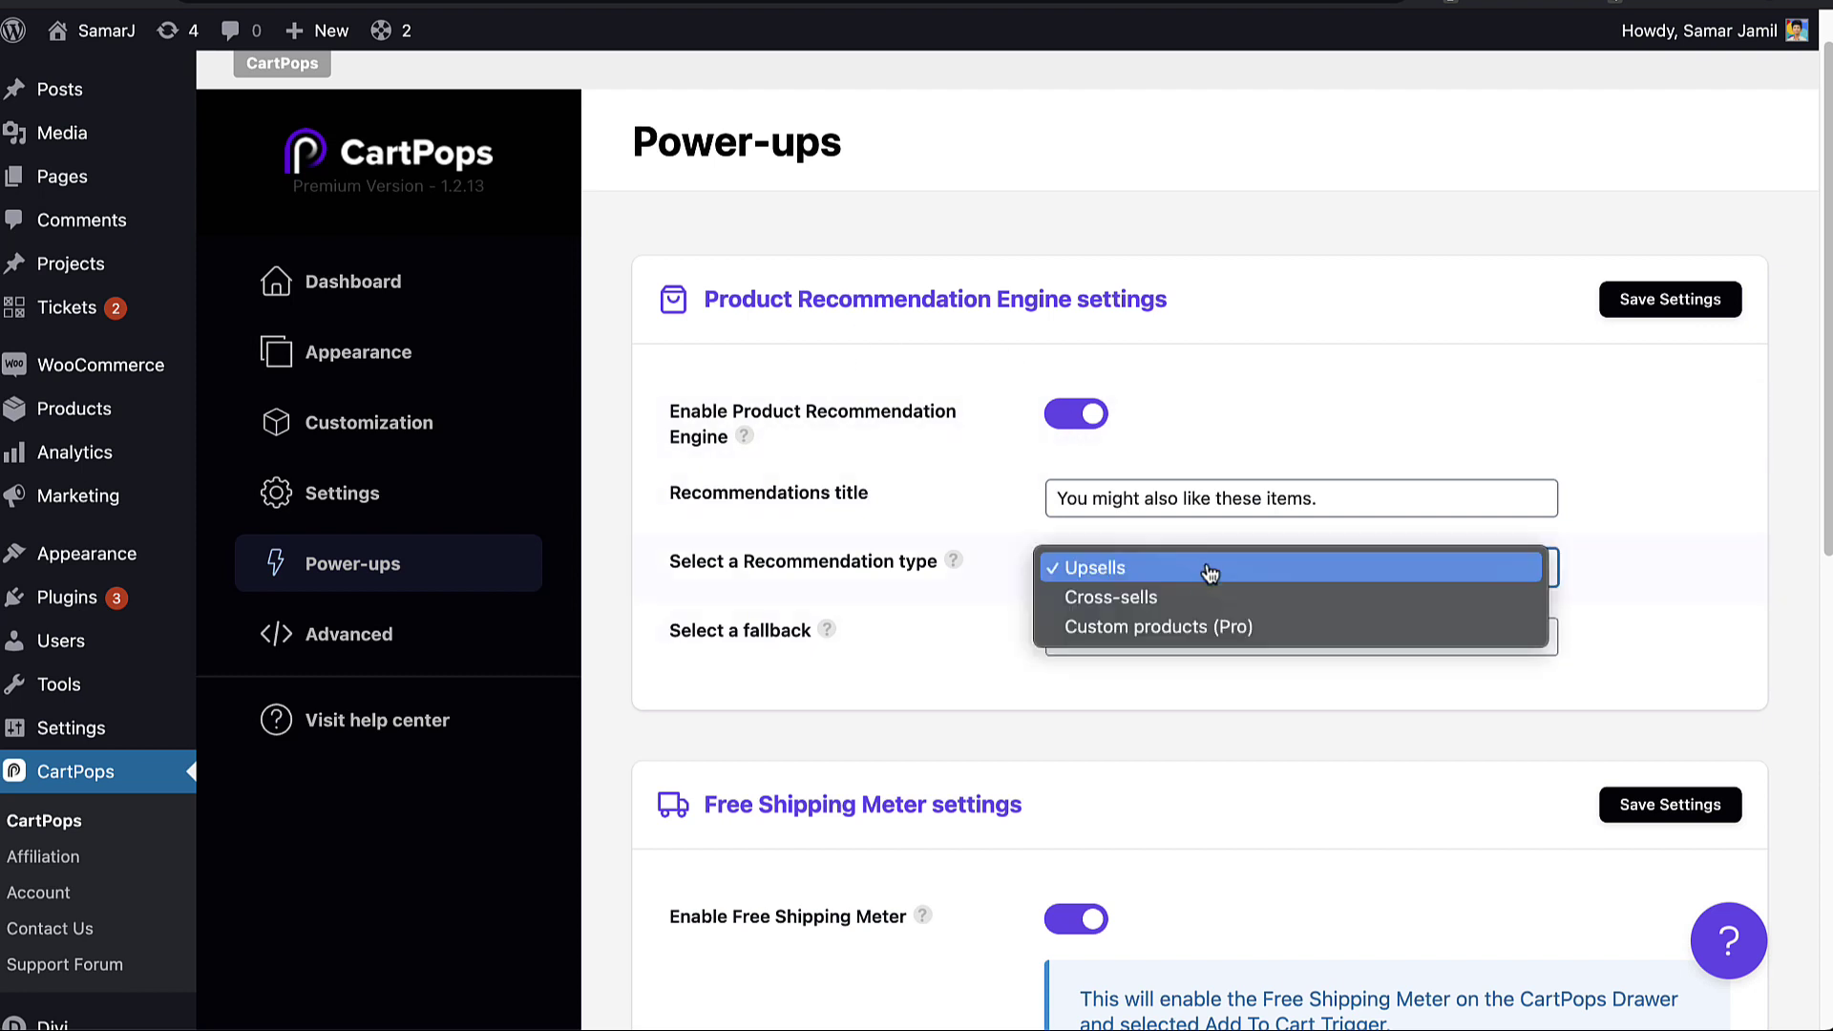
click(1162, 628)
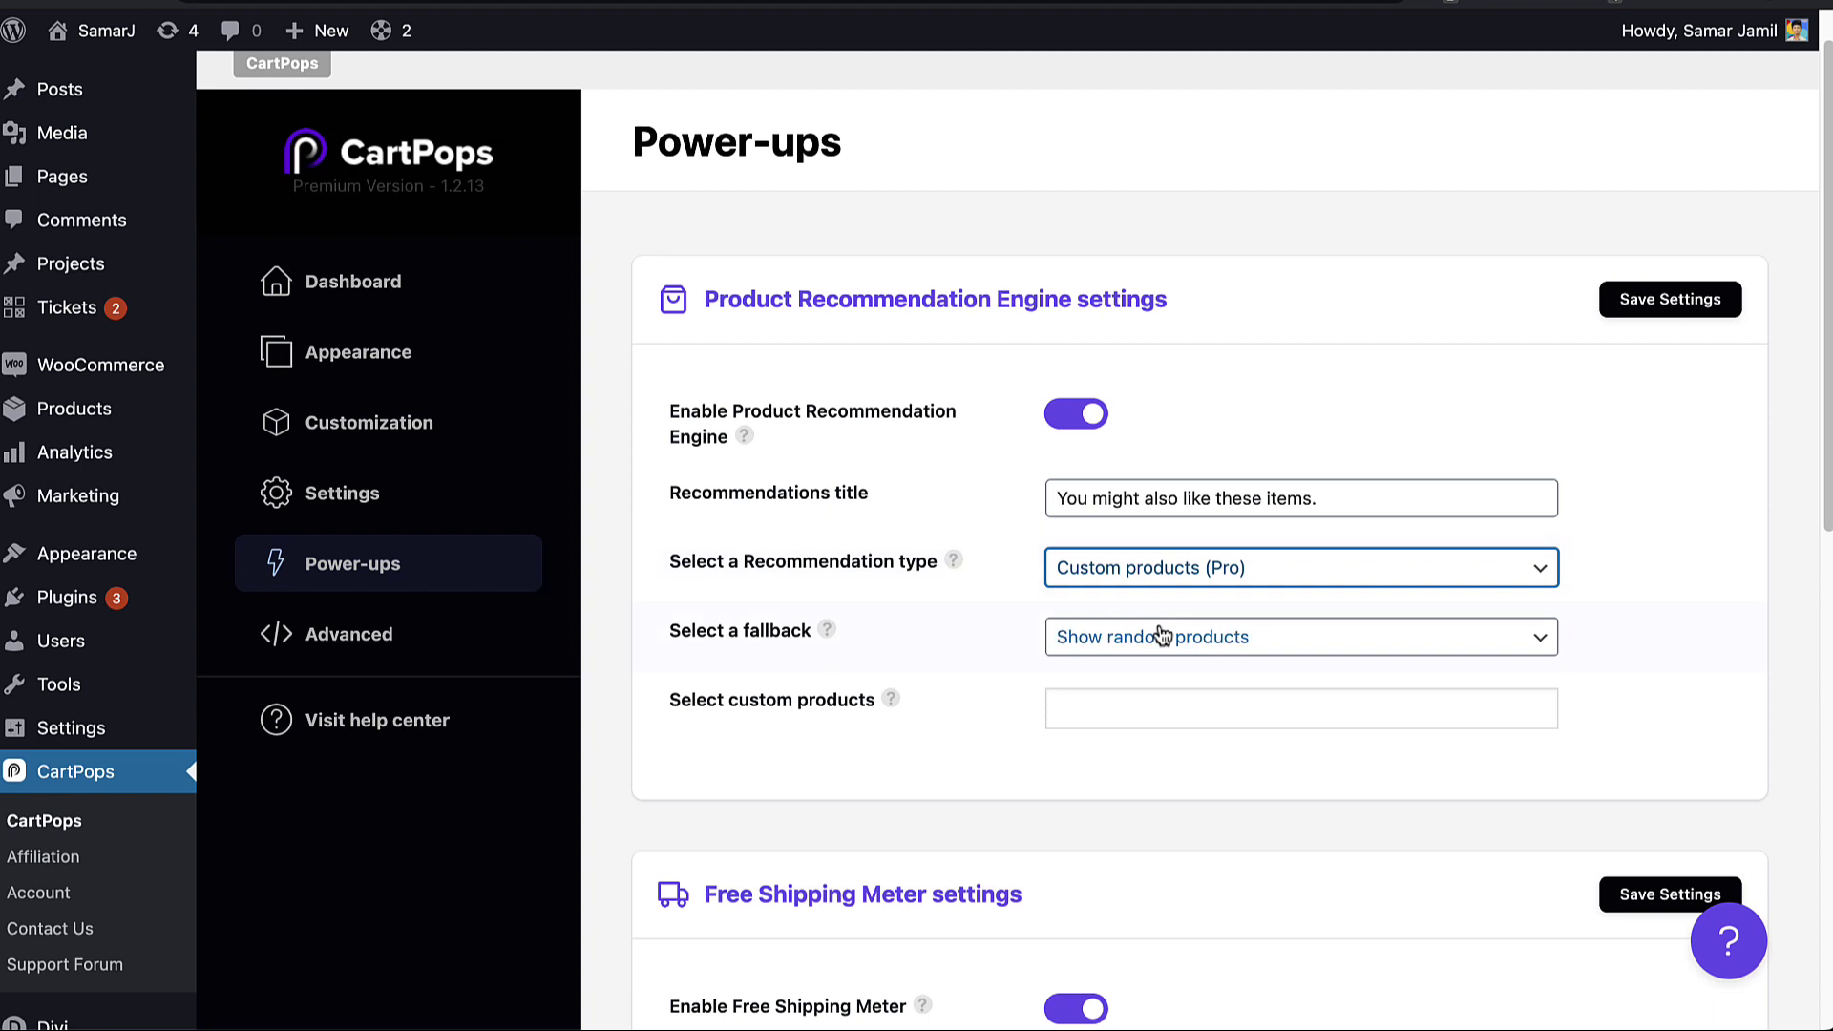
click(1146, 569)
click(1149, 569)
Step: Select Divi Child Theme, Purple Chair and Earthy Friendly Bag as custom products and save
click(1059, 711)
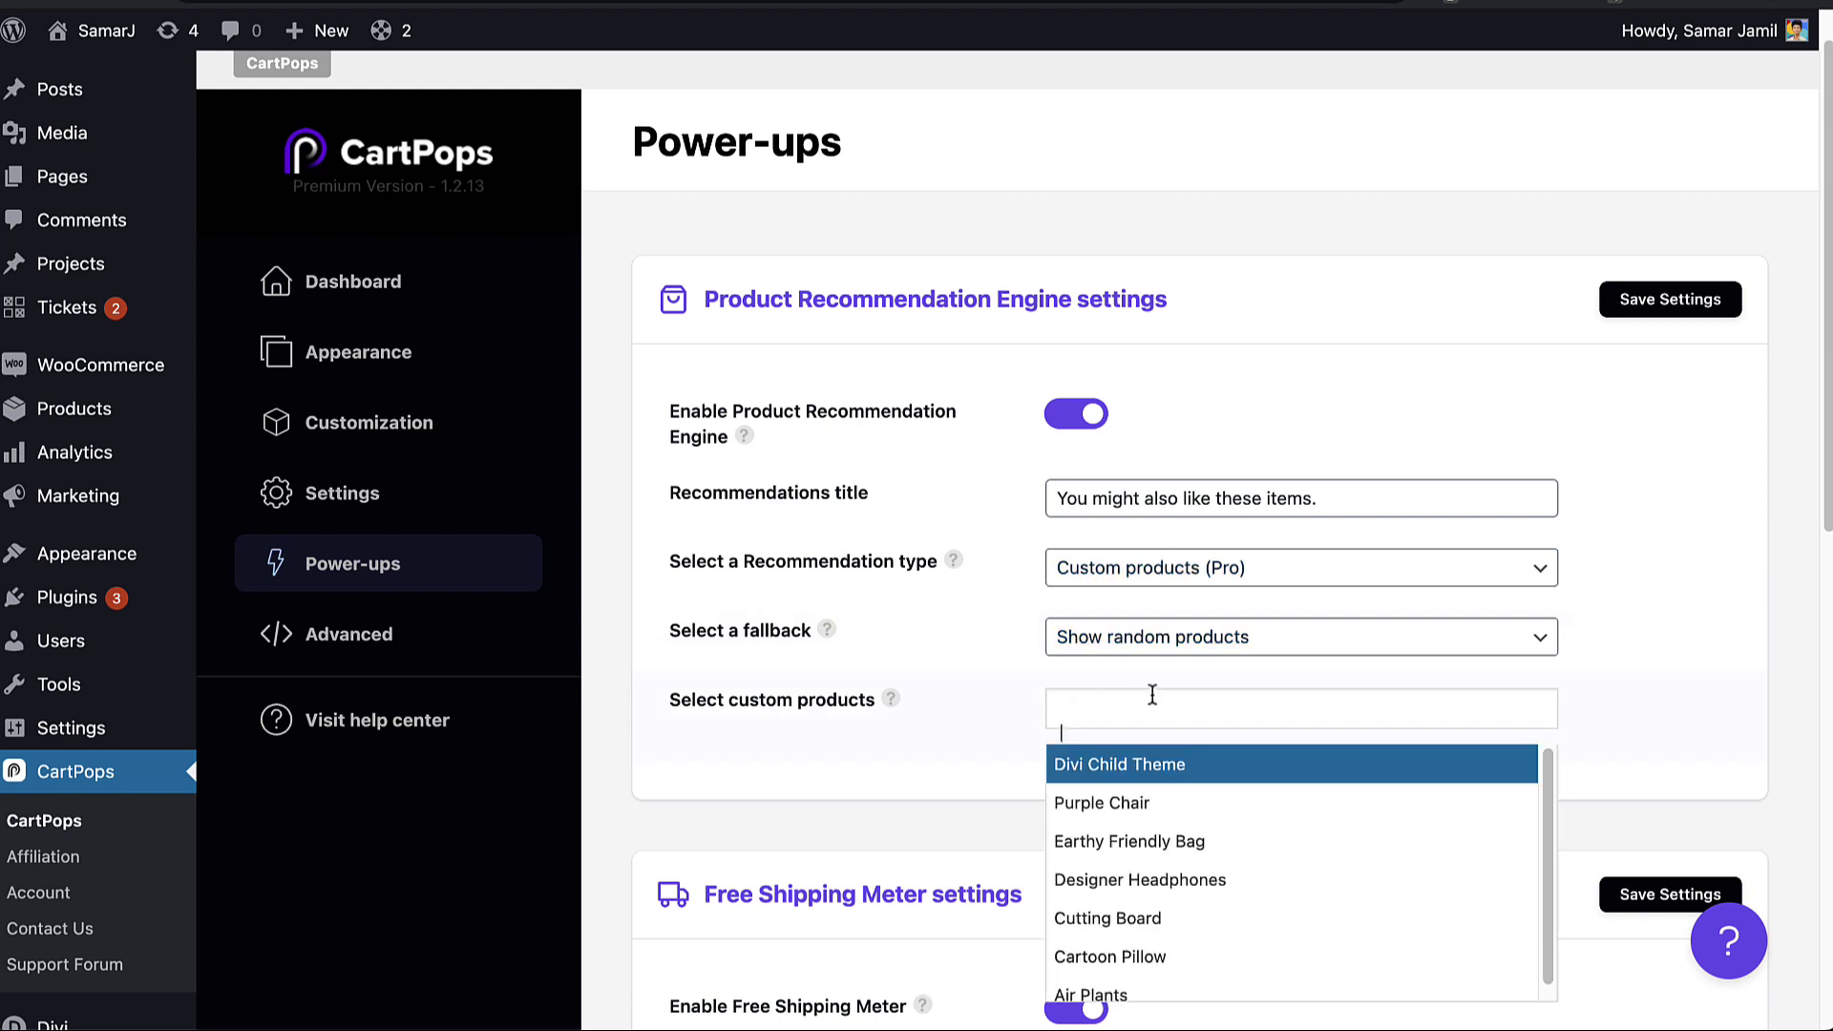
click(1121, 712)
click(1120, 711)
click(1102, 772)
click(1245, 716)
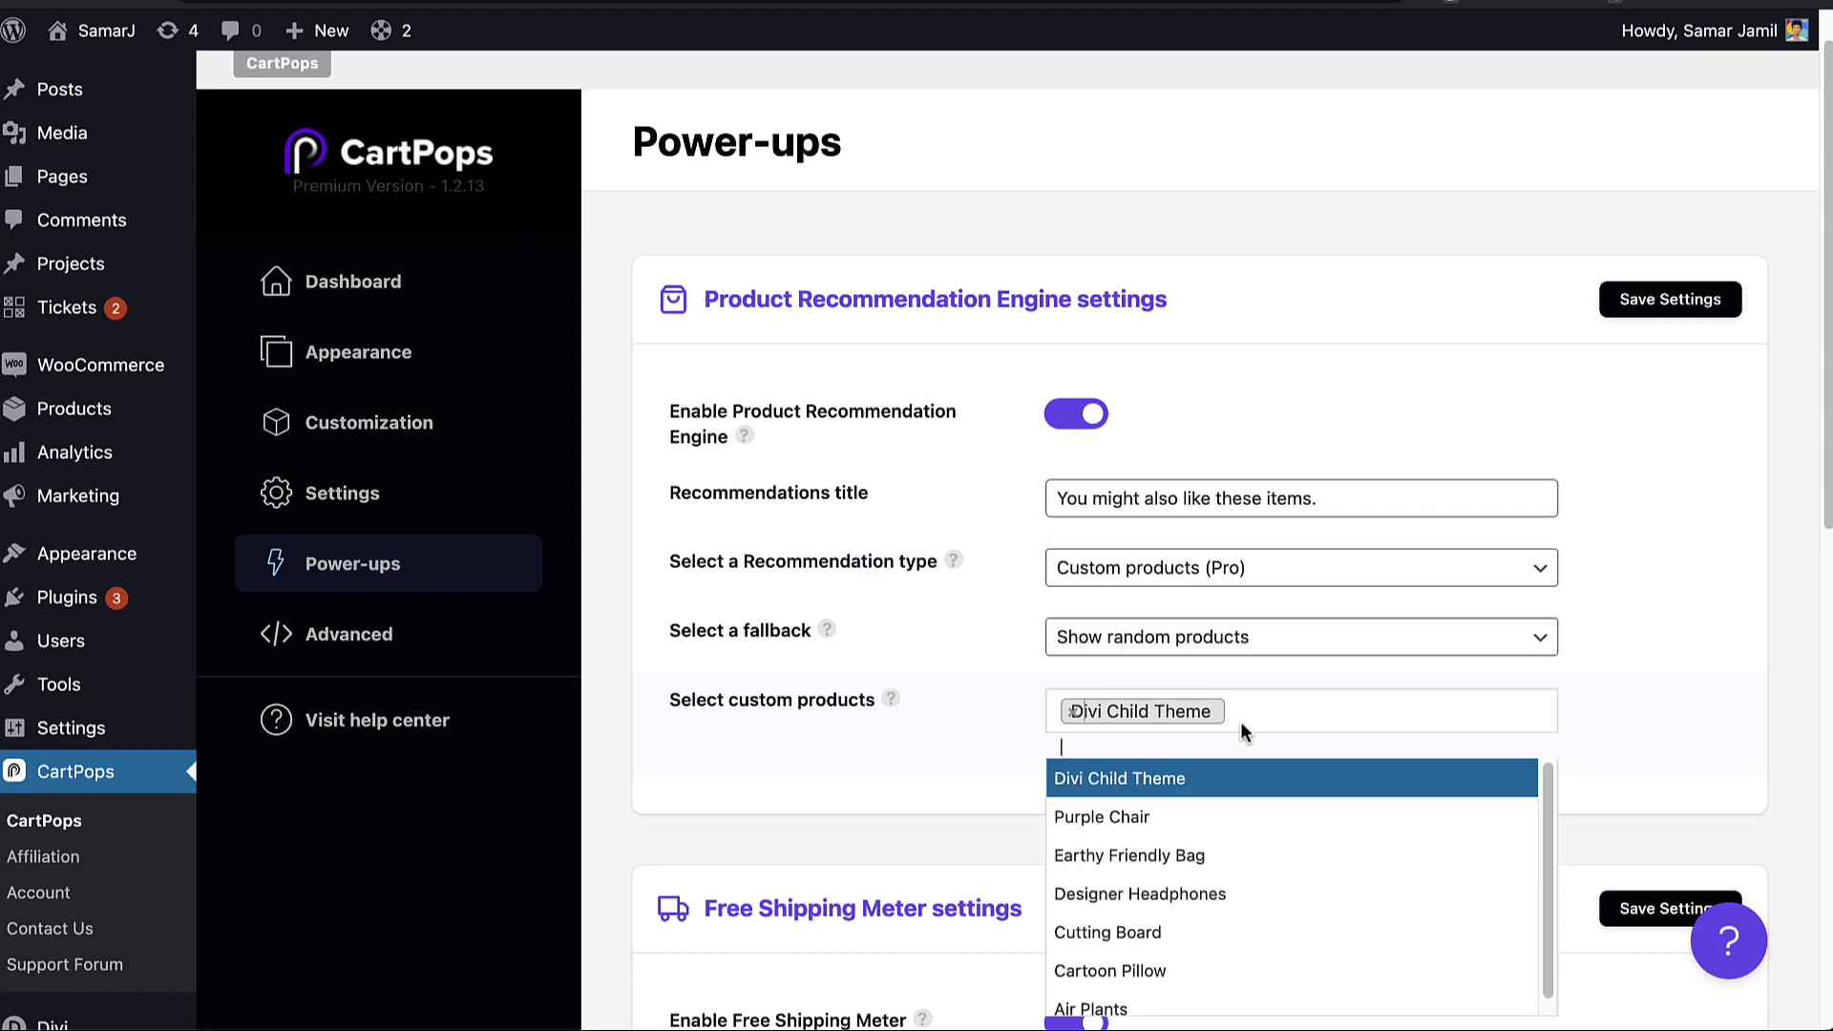
click(1146, 818)
click(1349, 744)
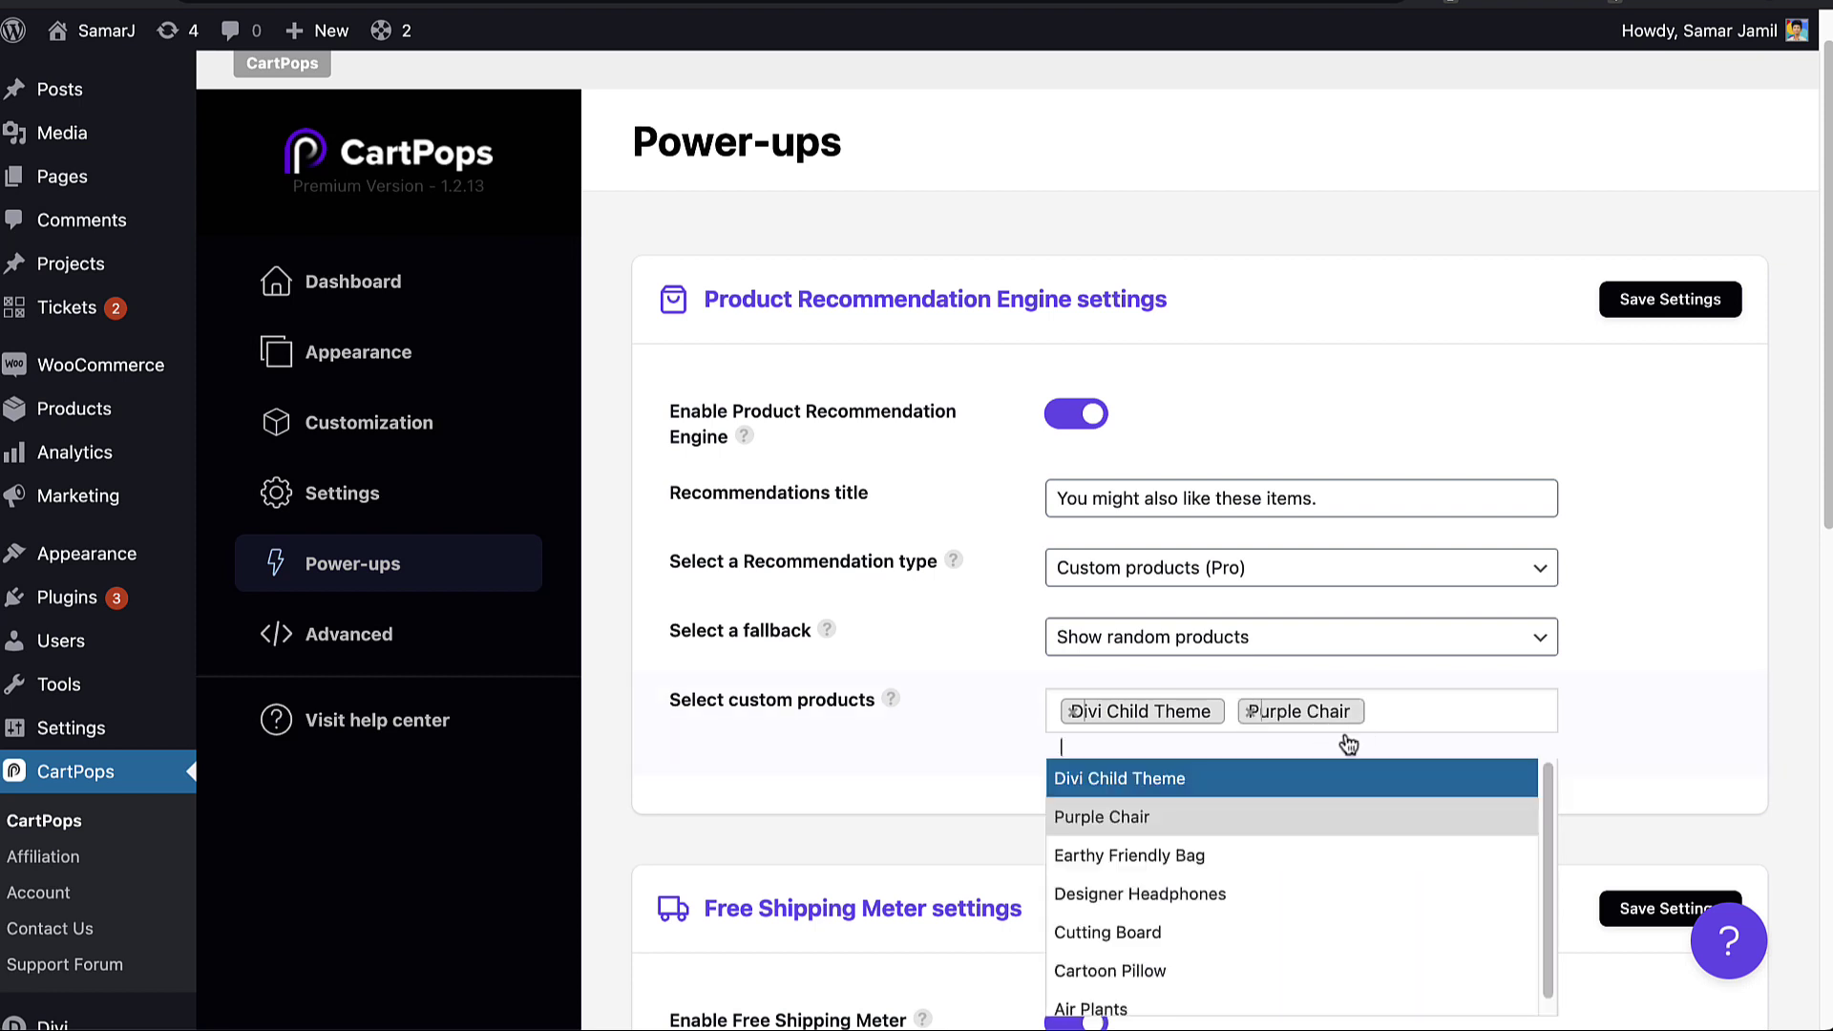
click(1224, 854)
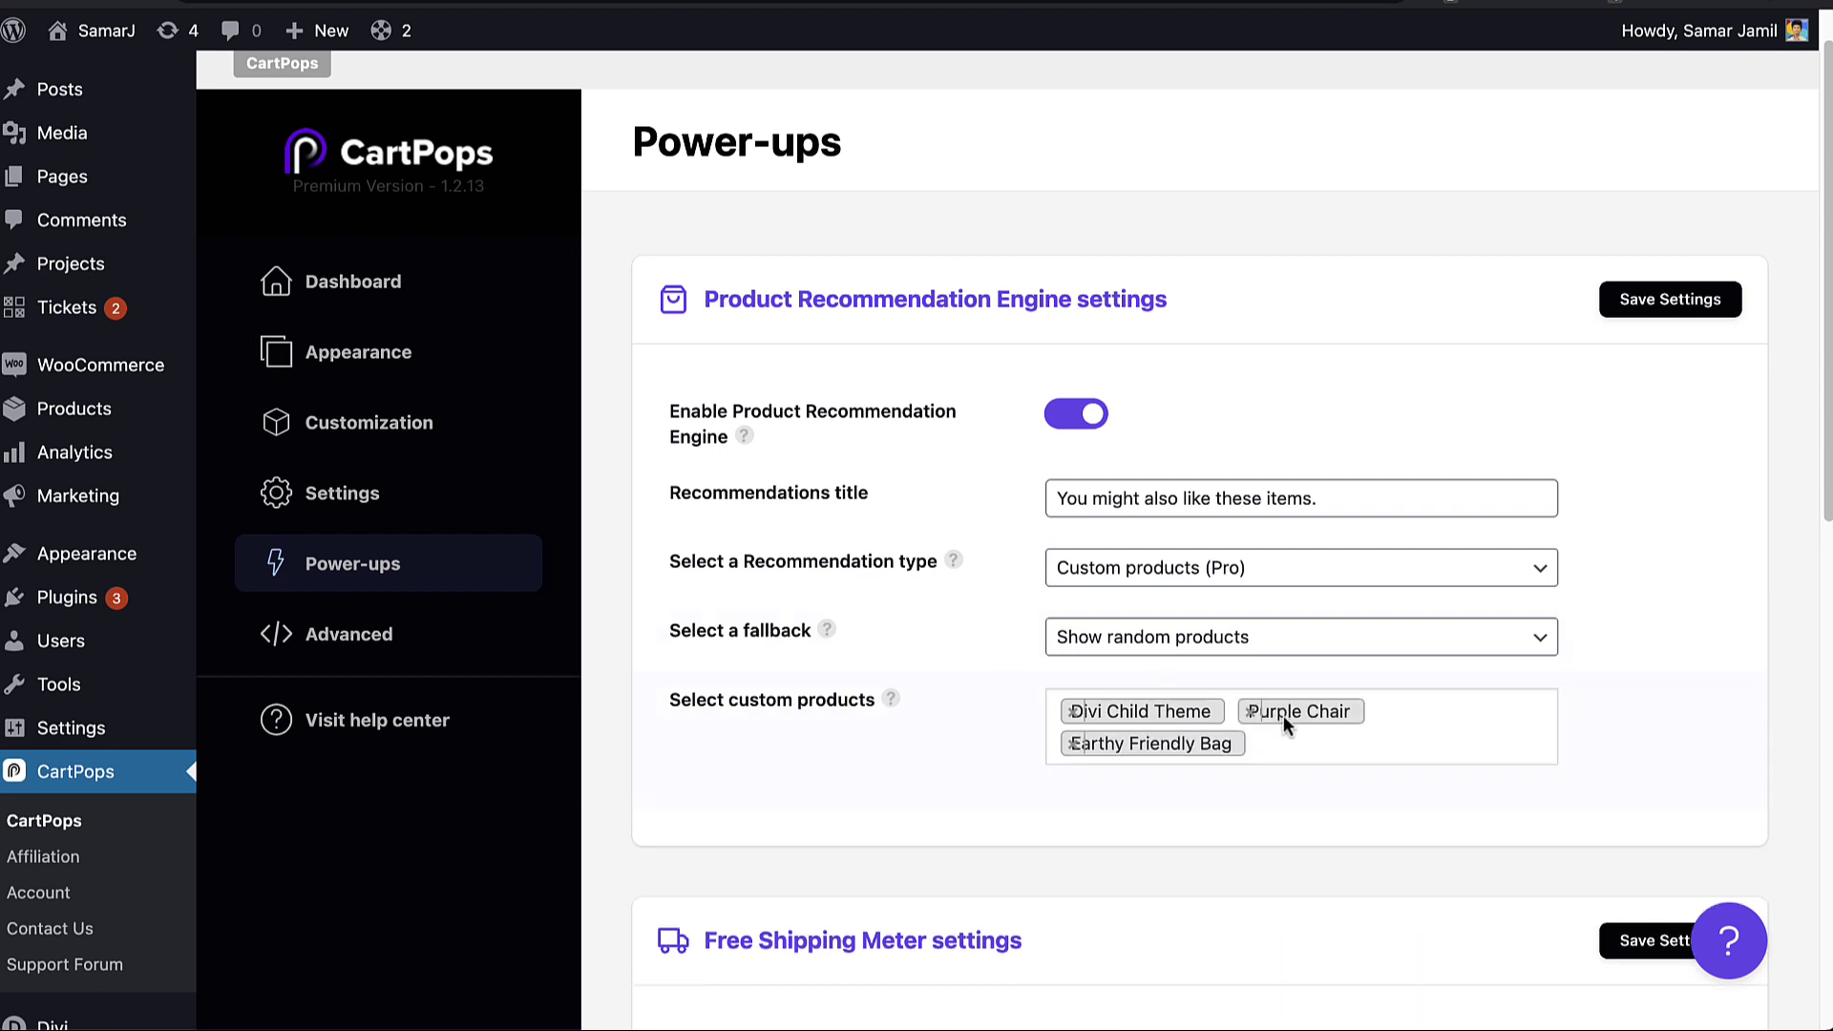
click(1669, 294)
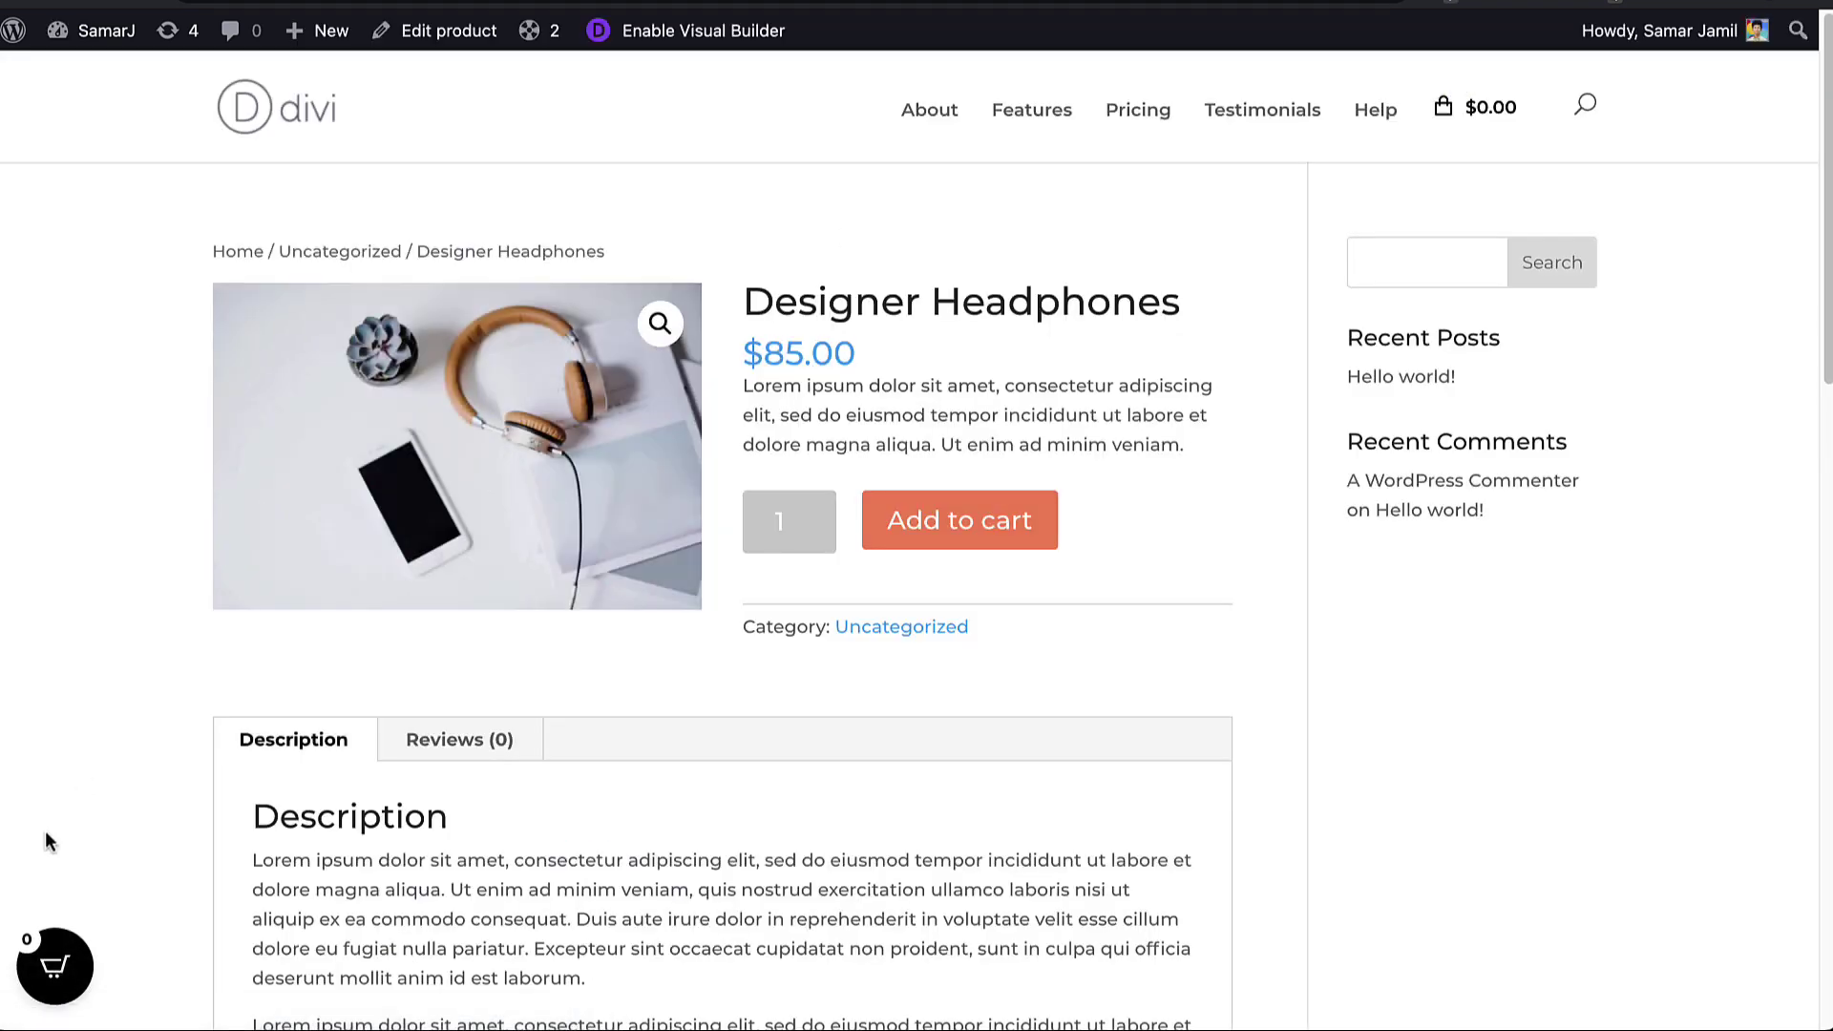
Step: Open the side cart and page through the Earthy Friendly Bag and Purple Chair recommendations
click(50, 960)
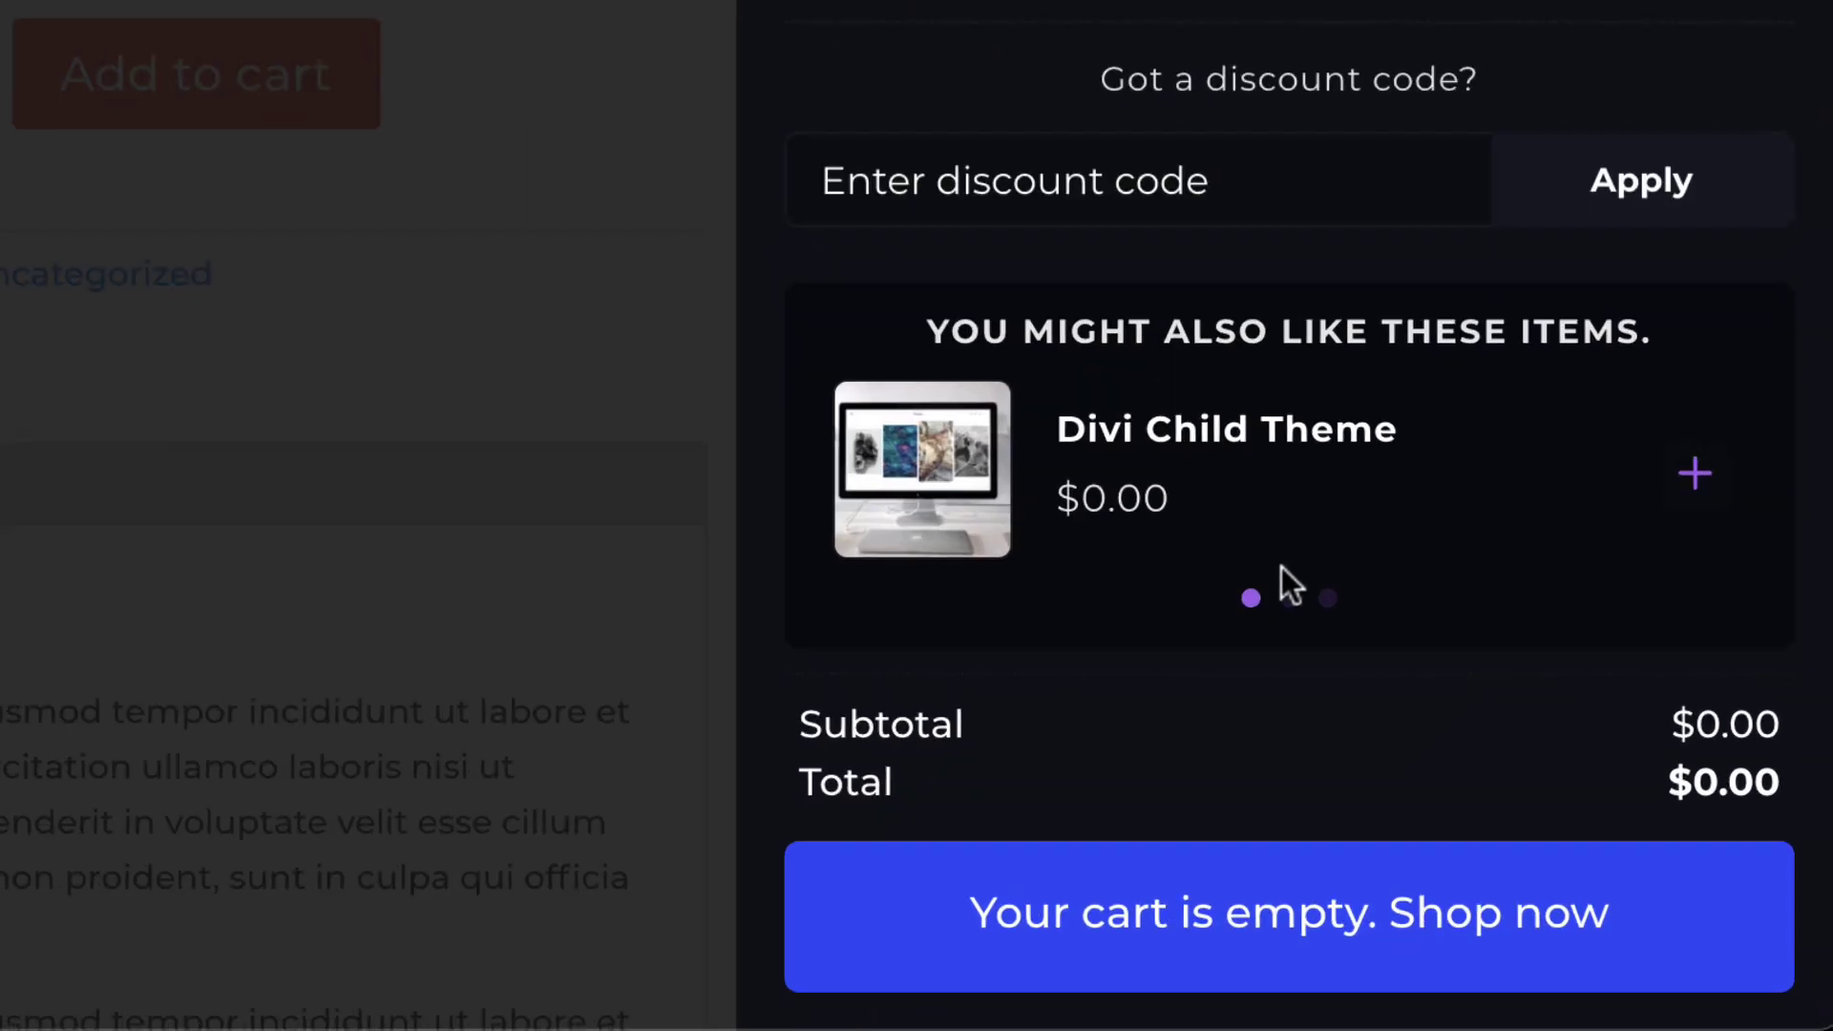
click(1557, 800)
click(1327, 599)
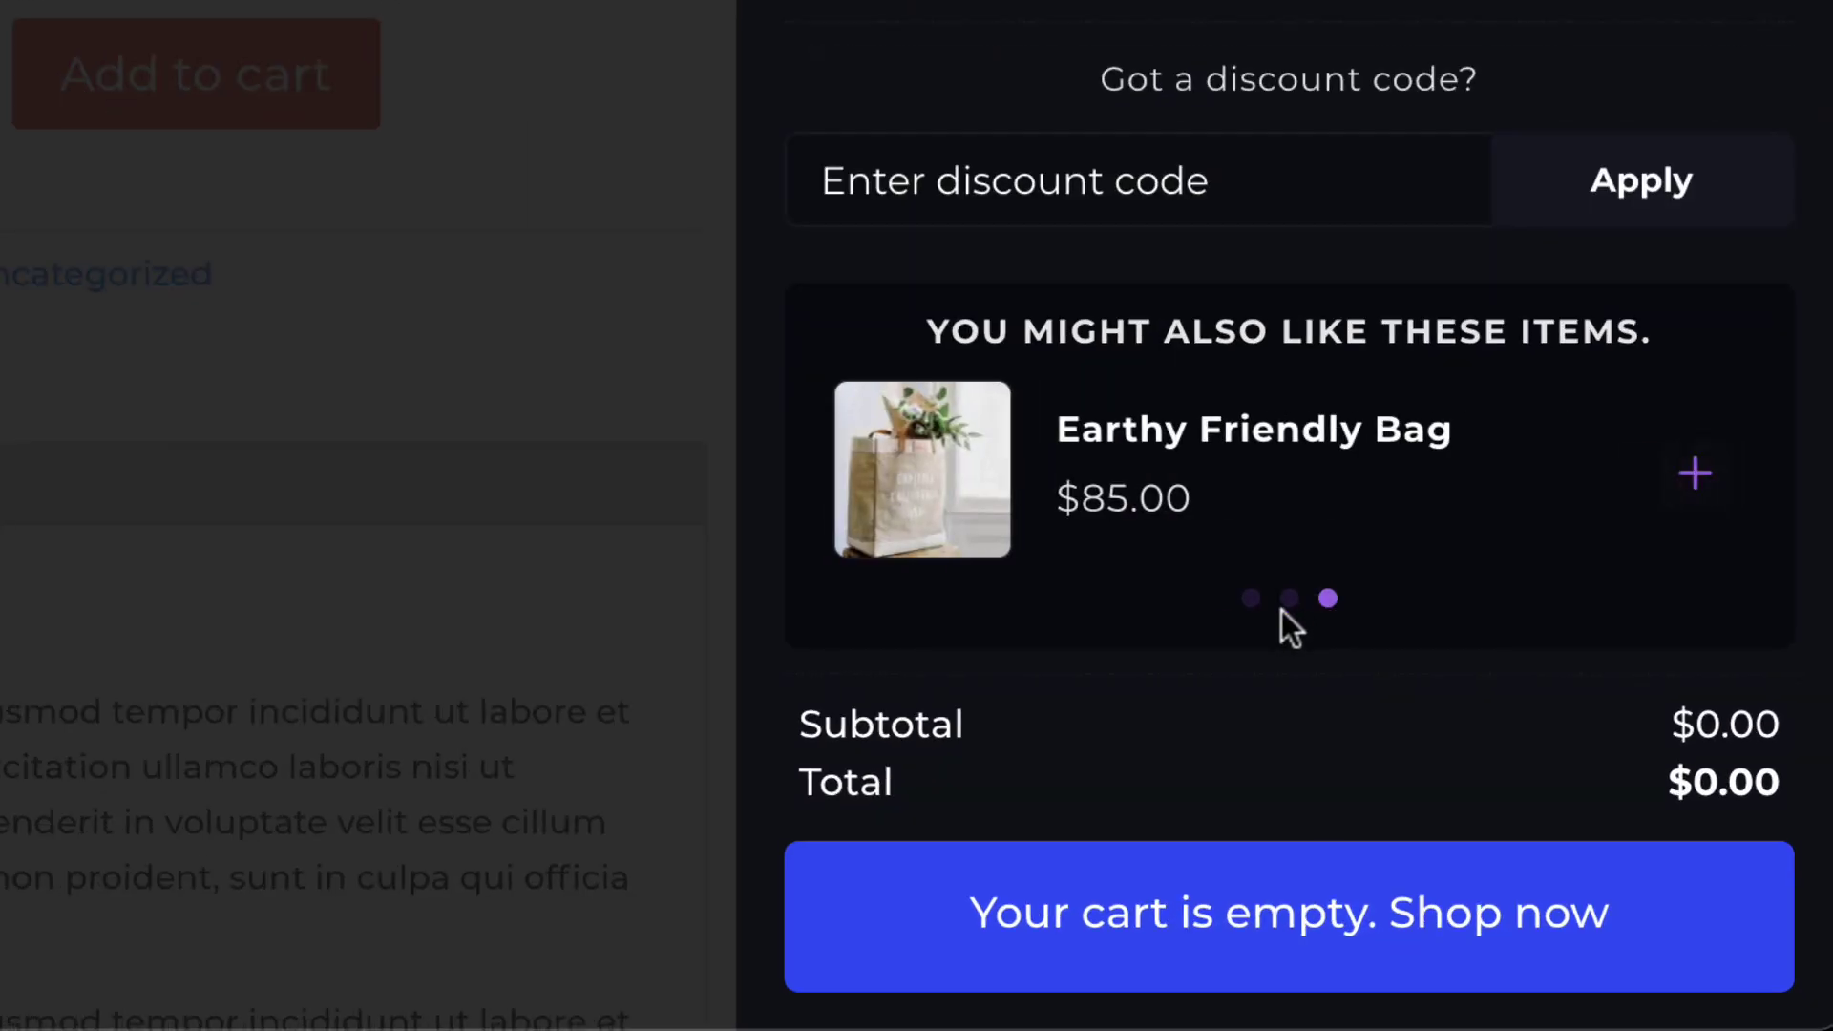
click(1288, 600)
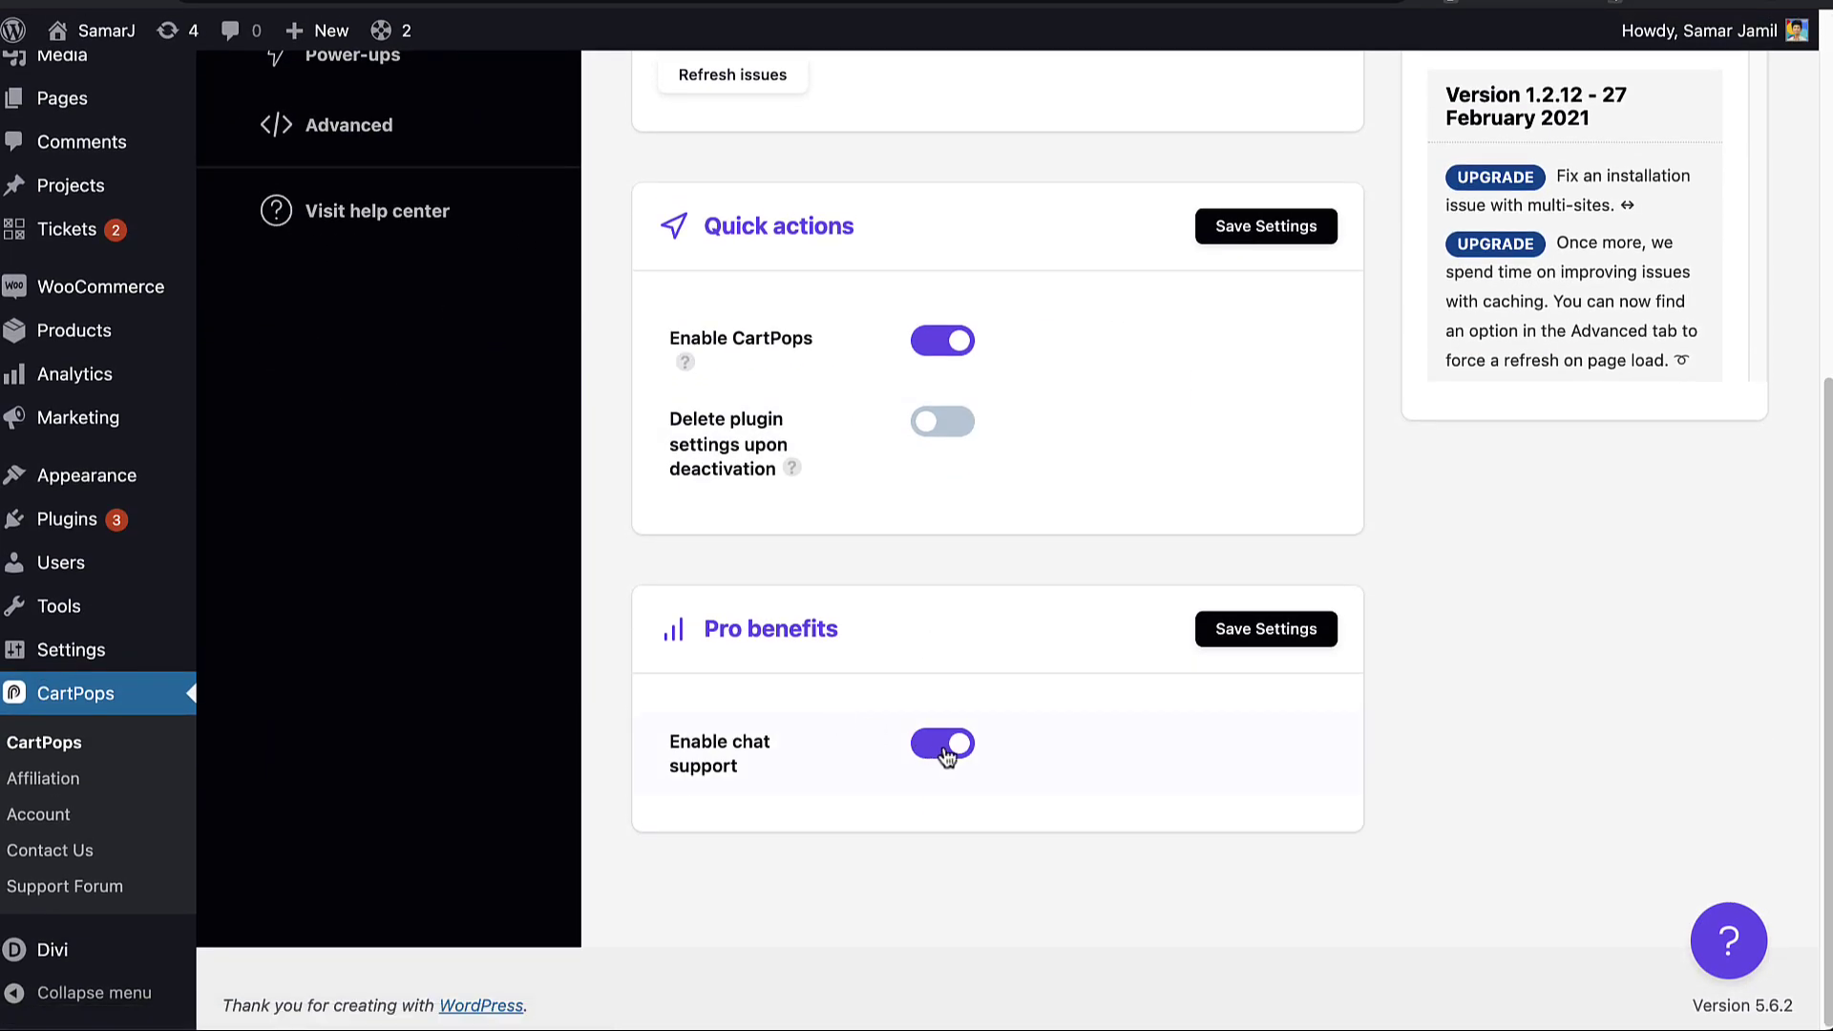
Step: Open the CartPops support chat, view the Ask section's instant answer articles, then close it
click(1752, 967)
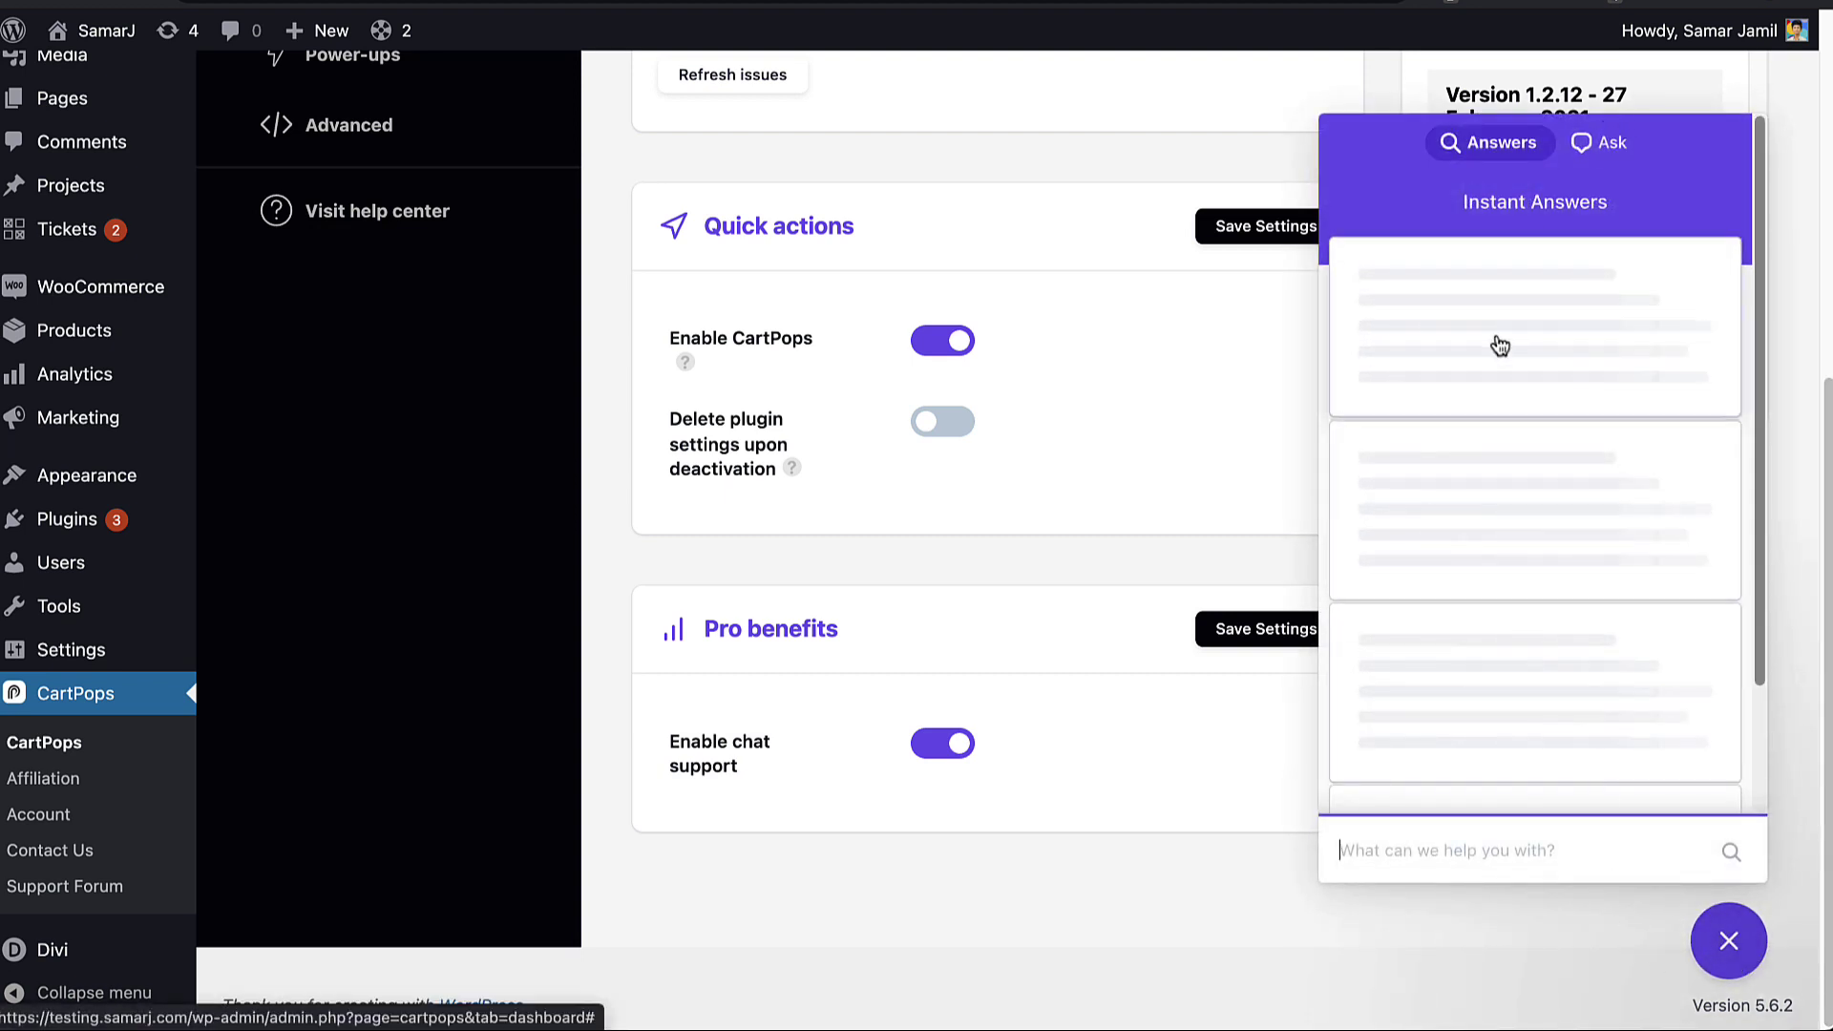
click(1592, 153)
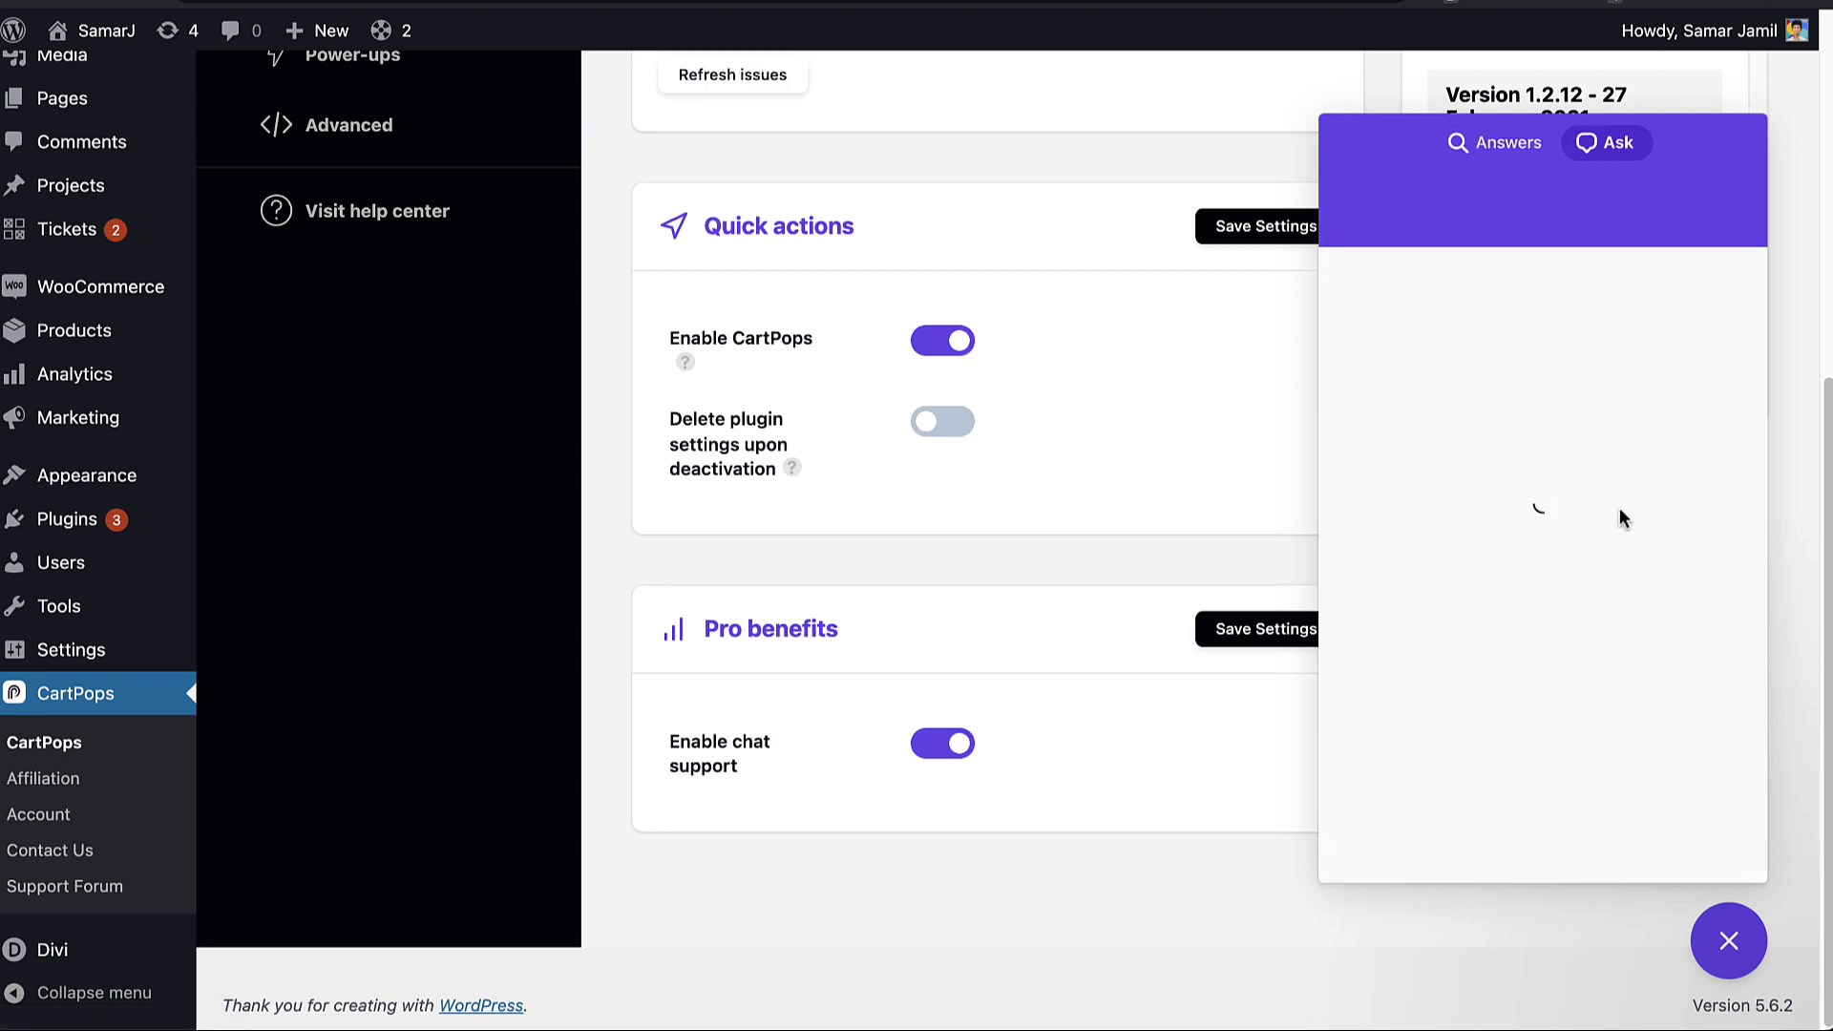
click(1729, 941)
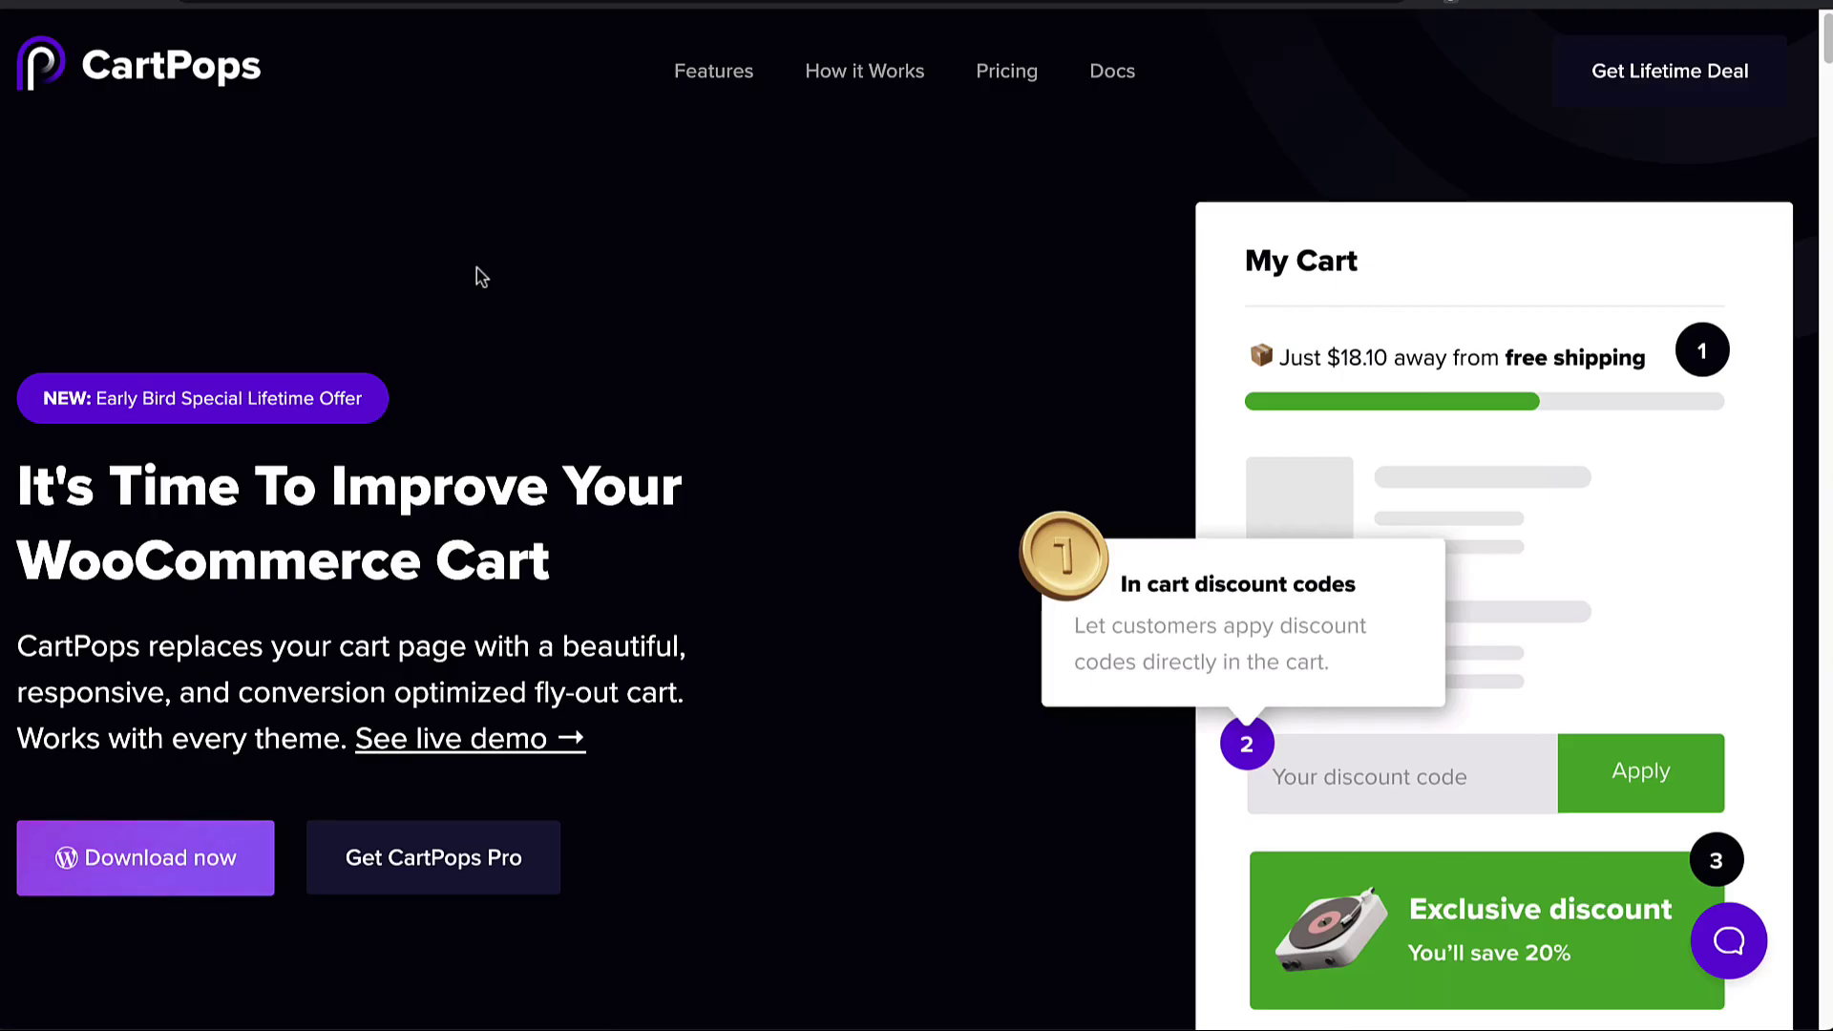